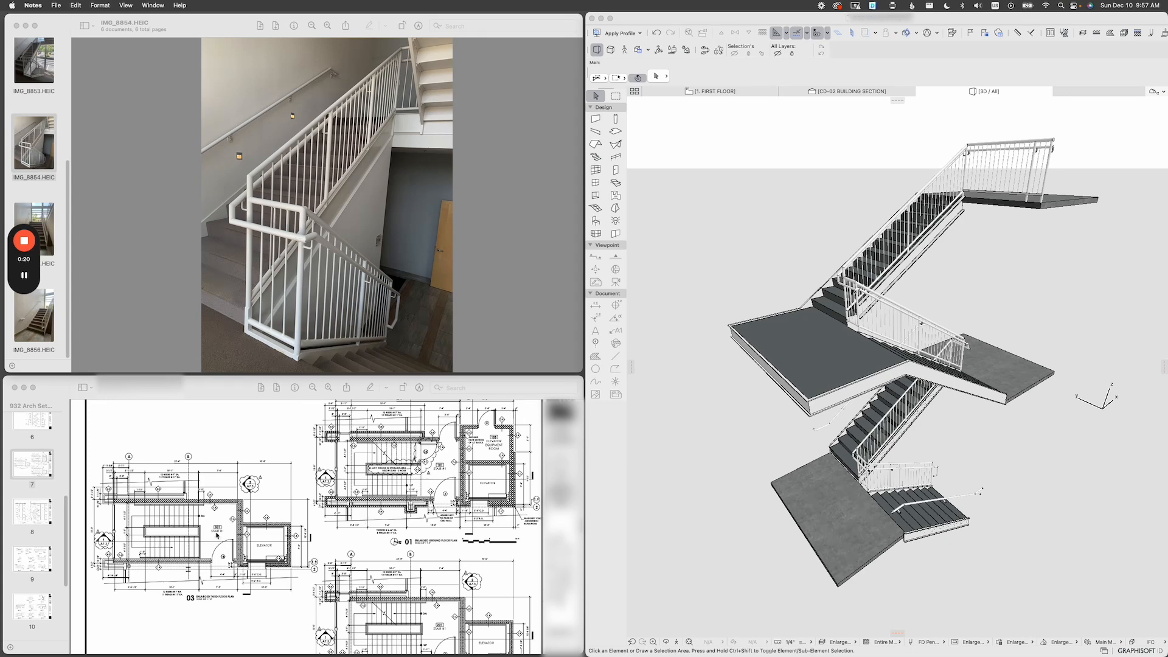
Look through the enlarged stair floor plans and the stair building sections in the PDF drawing set.
scroll(341, 529, "up", 2)
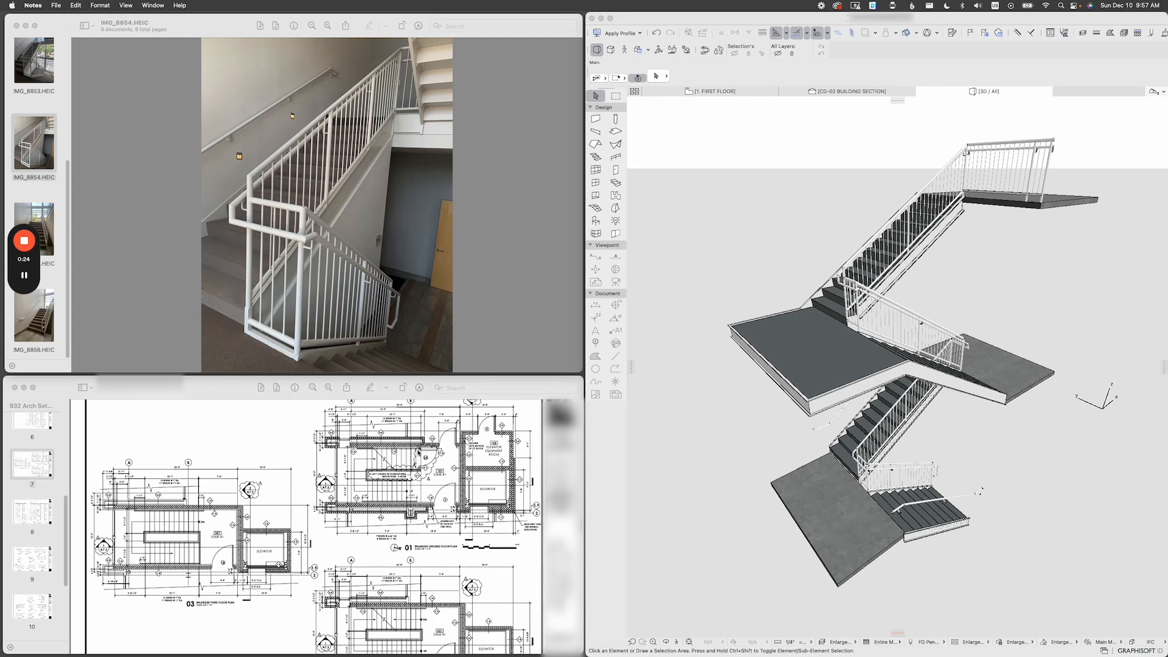
scroll(358, 477, "down", 10)
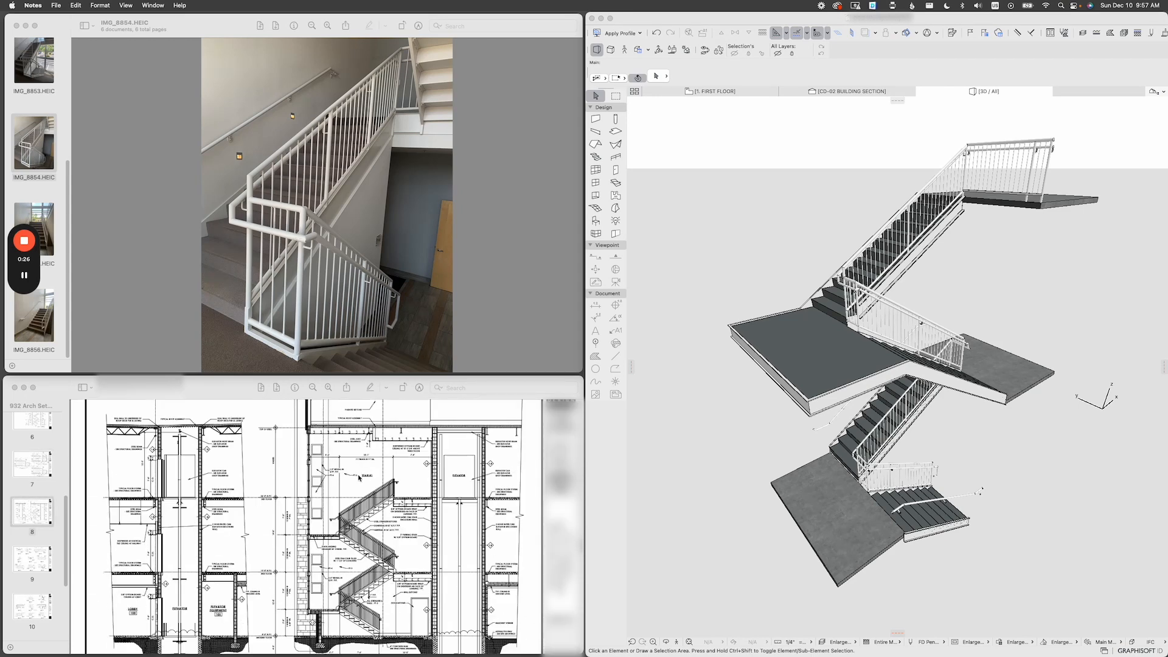
scroll(358, 477, "down", 3)
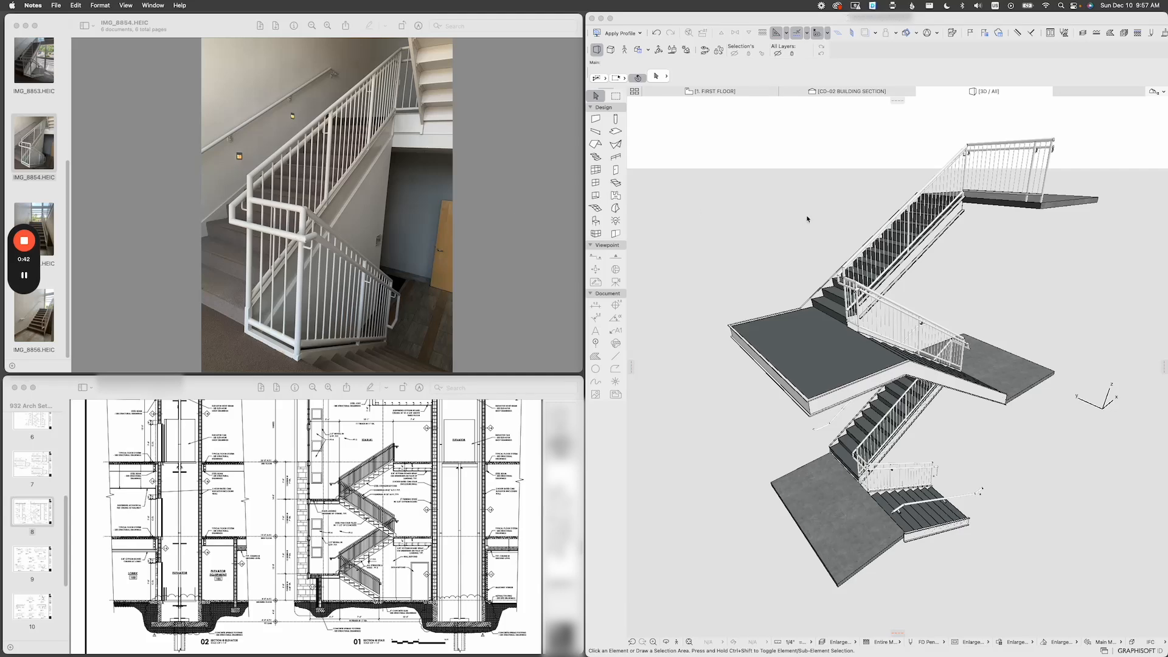
In Archicad, examine the 3D stair model, including its lower flights, landings, railings and top flight.
left_click(823, 230)
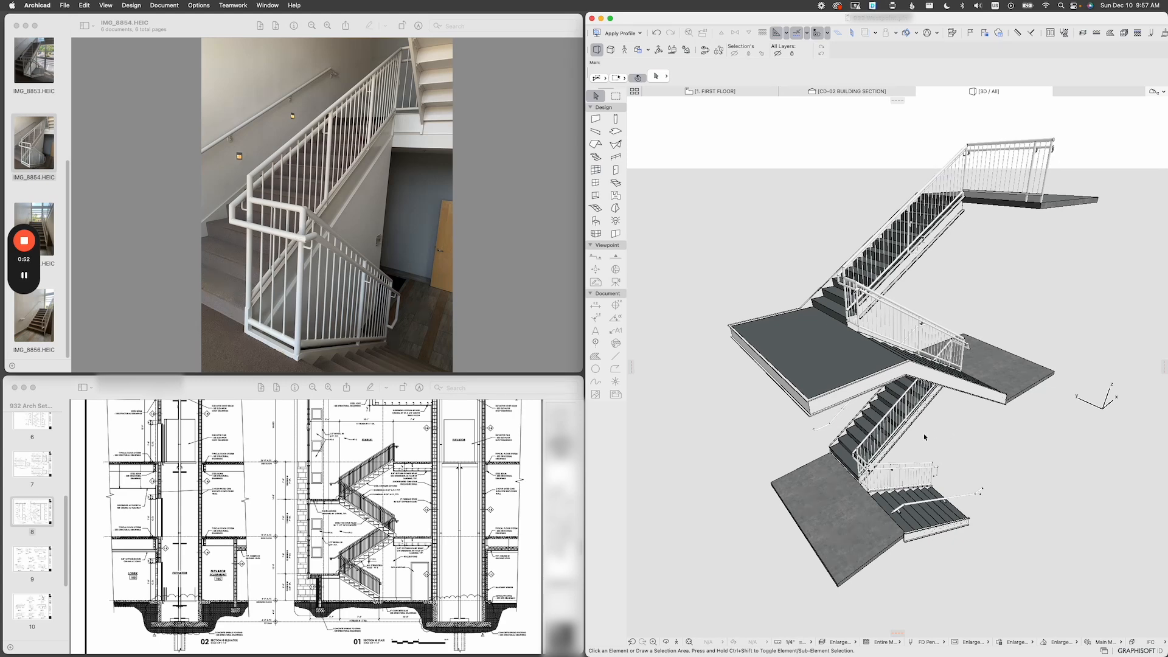
scroll(876, 478, "up", 5)
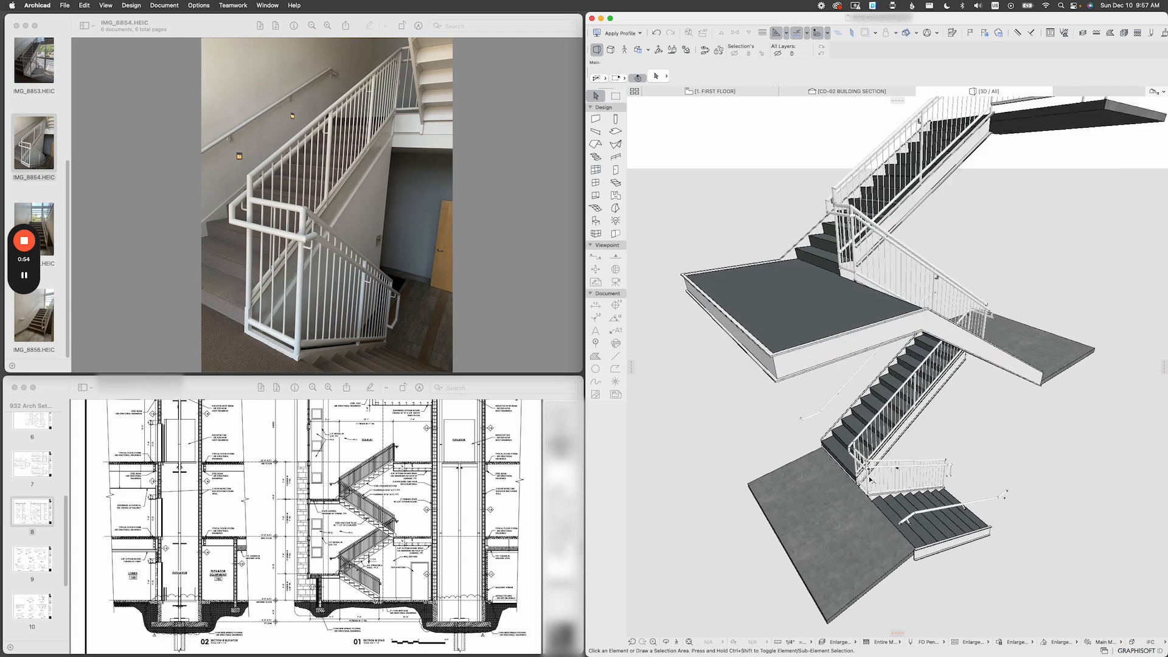
scroll(892, 498, "up", 5)
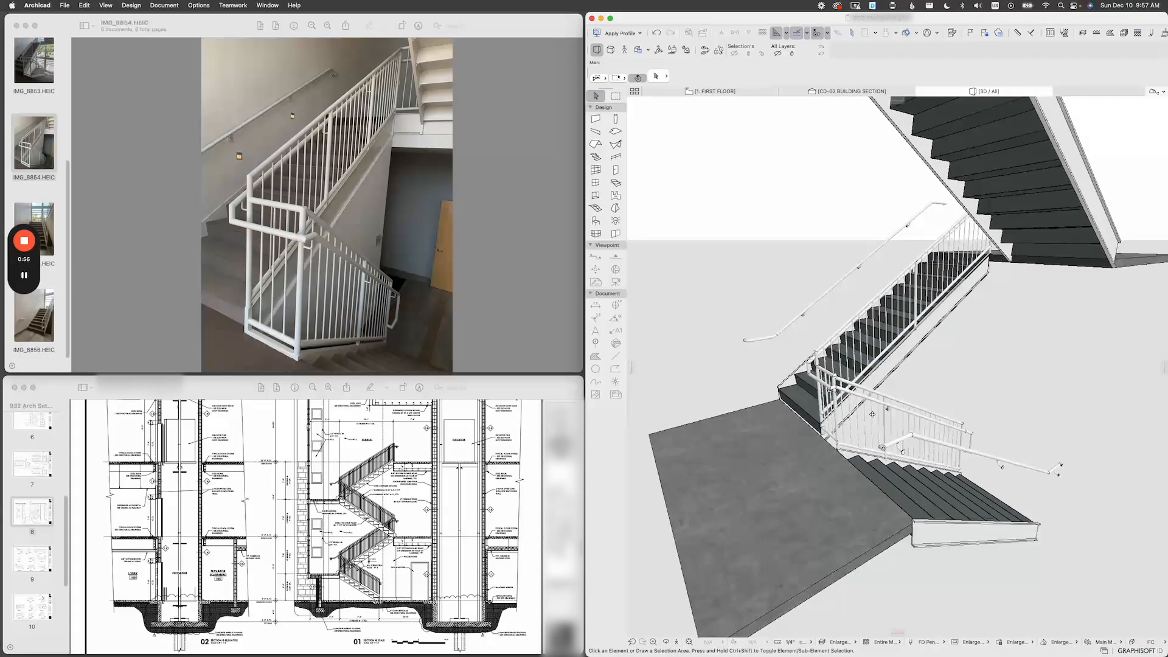
scroll(879, 410, "up", 5)
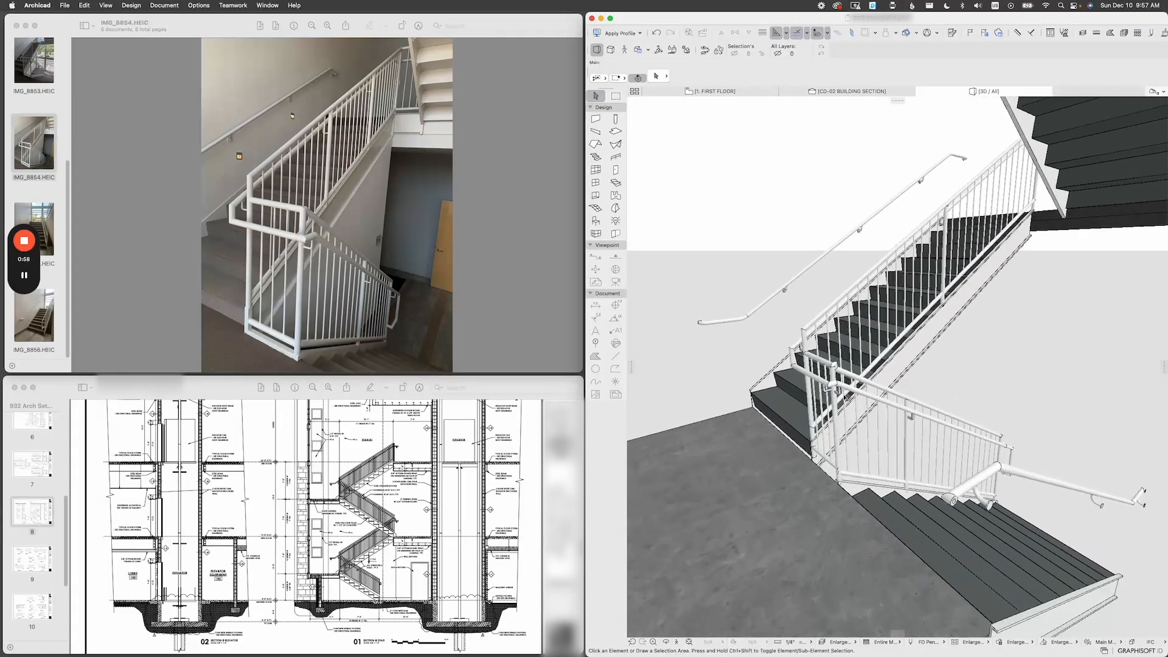
middle_click_drag(821, 402, 746, 420, "shift")
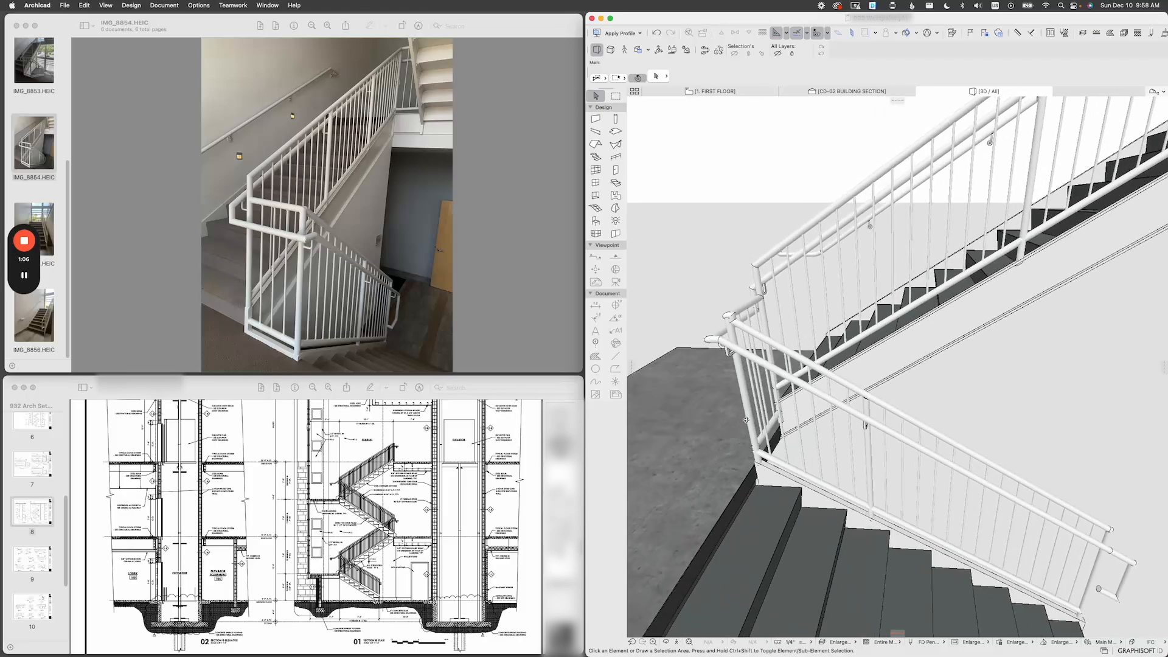
scroll(777, 398, "down", 6)
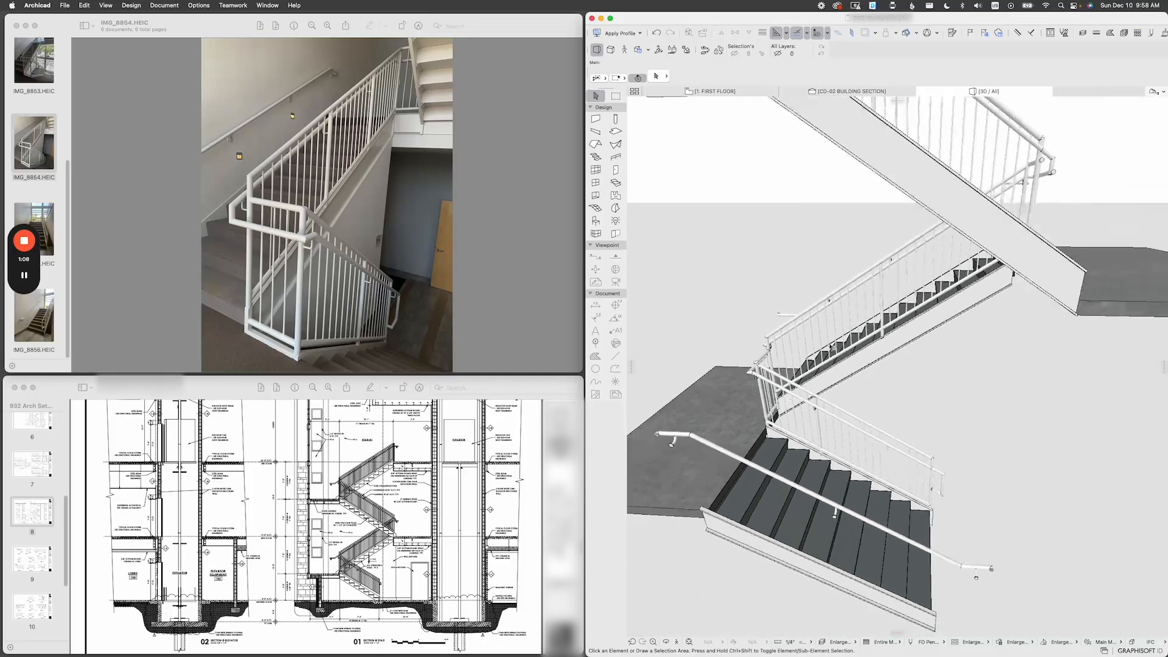
middle_click_drag(823, 352, 863, 413)
scroll(864, 413, "down", 5)
middle_click_drag(779, 335, 936, 351, "shift")
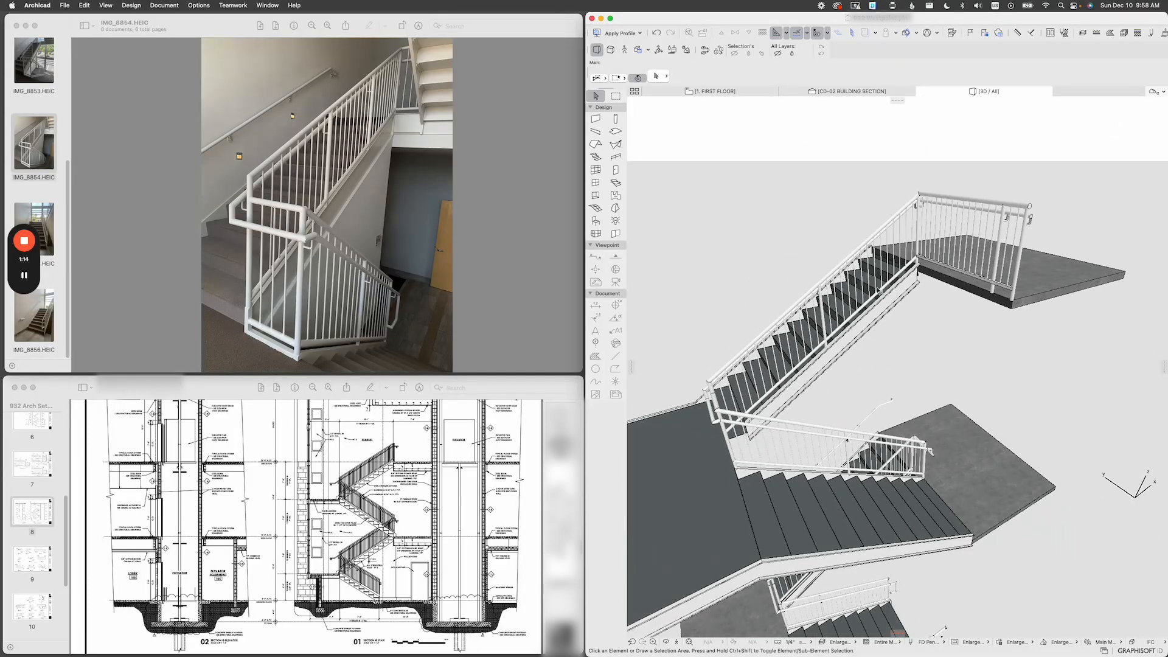
middle_click_drag(880, 291, 959, 224, "shift")
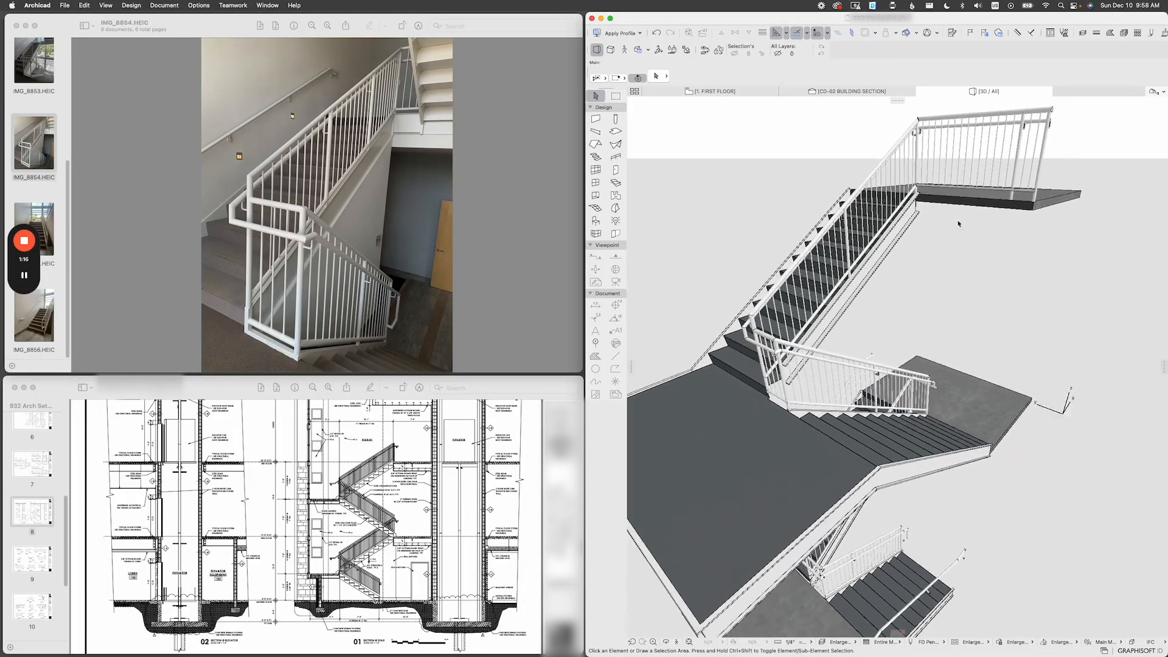
Review the stair in the CD-02 building section and in the first floor plan.
left_click(850, 92)
scroll(782, 359, "up", 3)
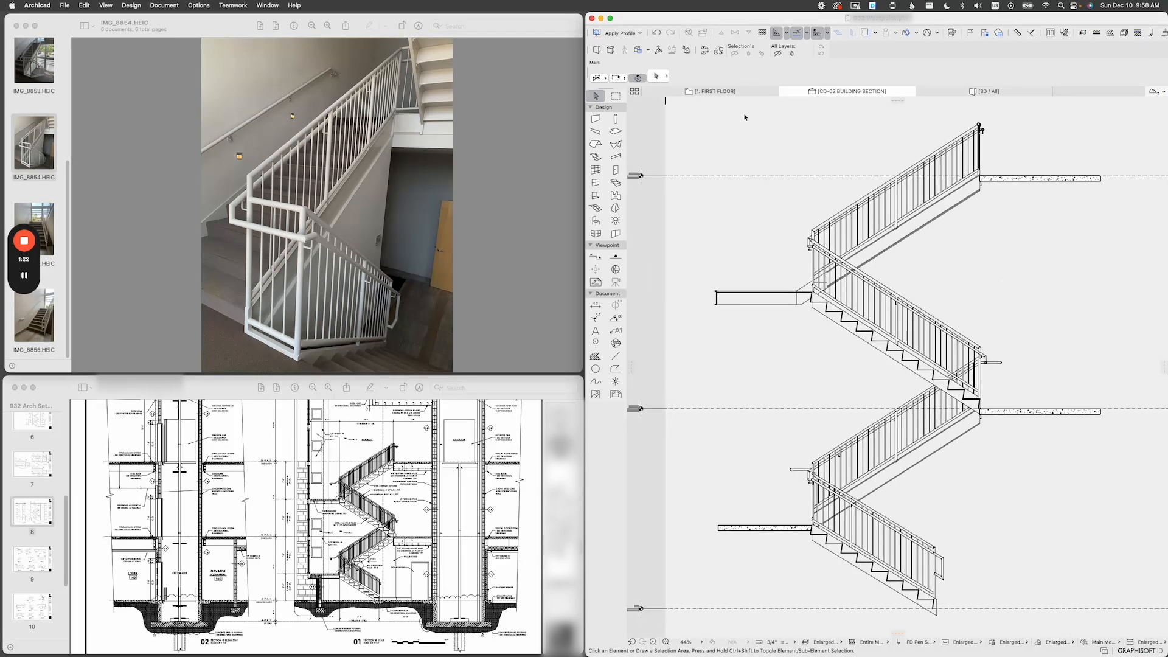
left_click(736, 91)
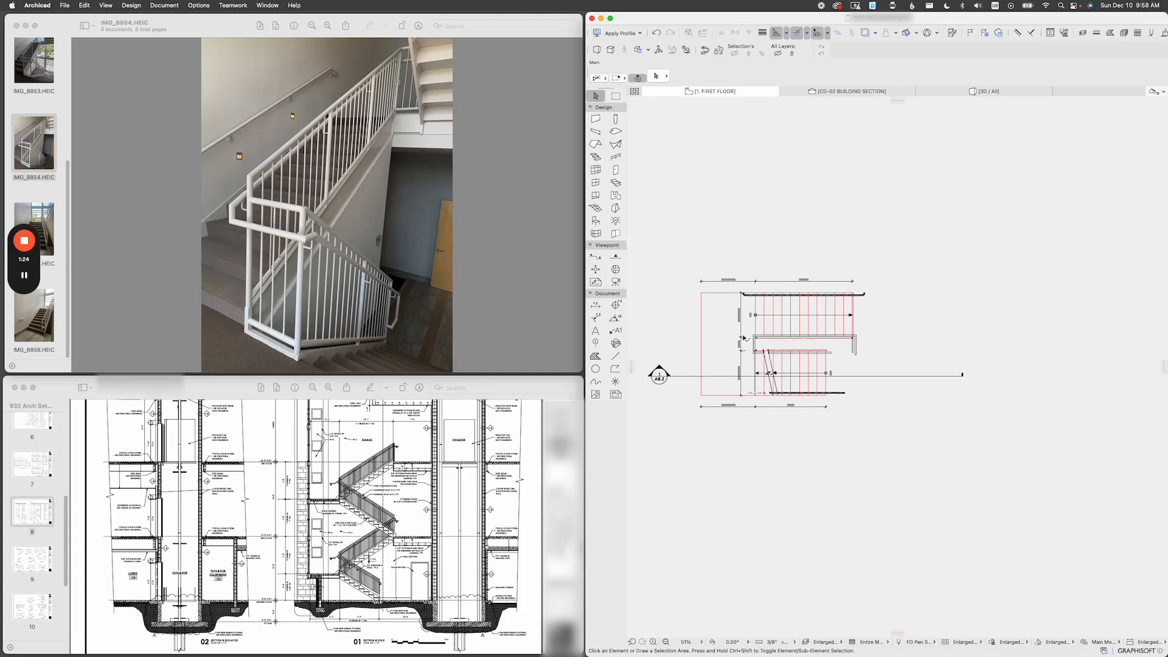
scroll(744, 338, "up", 4)
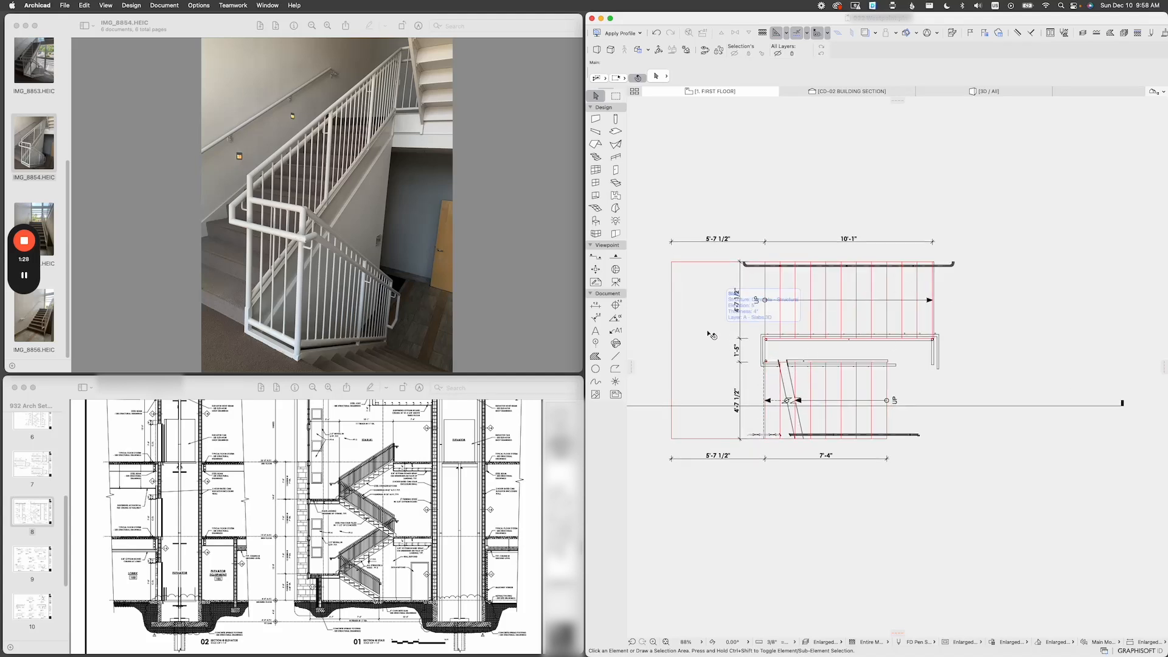
scroll(712, 336, "down", 3)
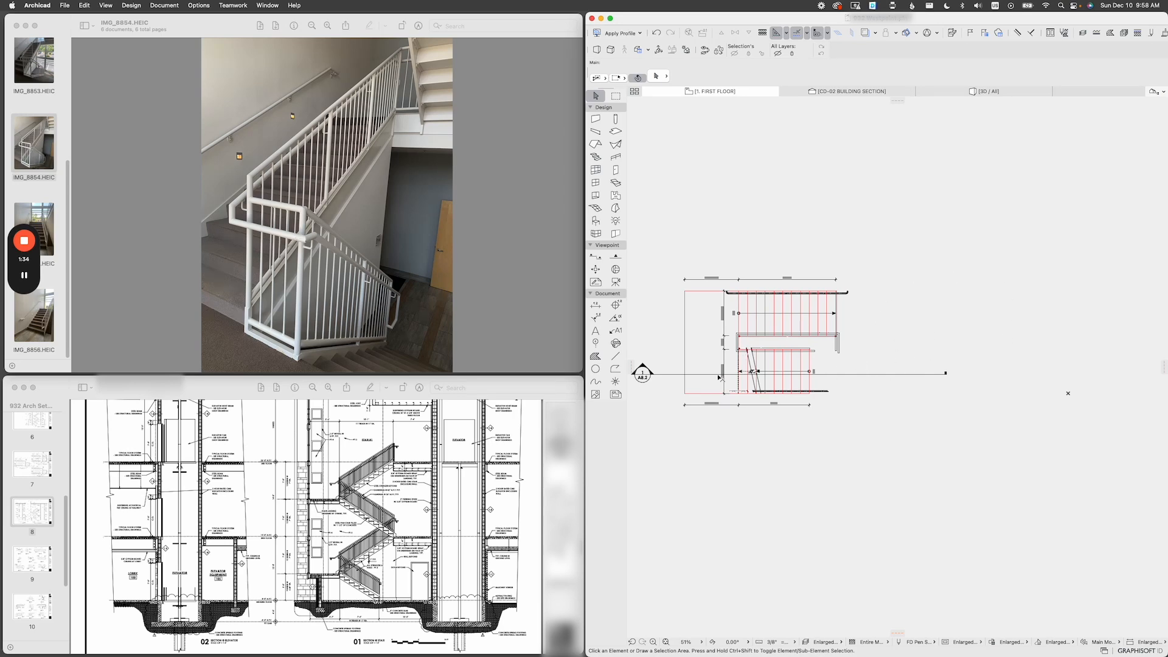
Activate the Polyline tool for an empty area beside the existing stair on the first floor plan.
left_click(615, 370)
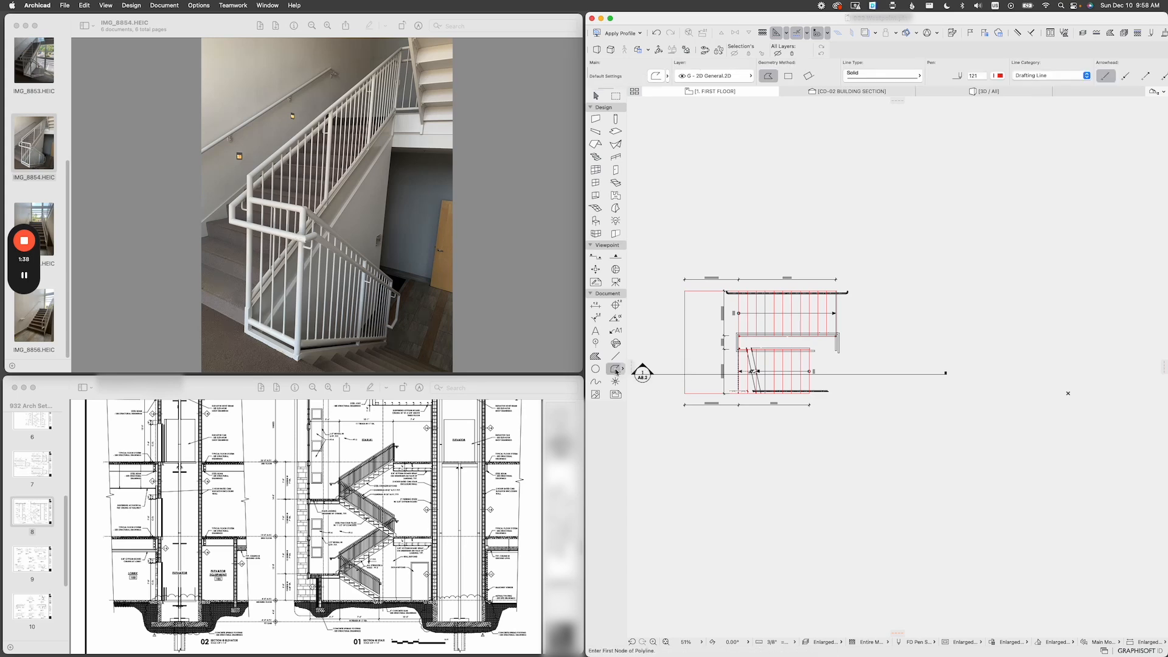
middle_click_drag(1049, 380, 773, 372)
scroll(797, 376, "up", 3)
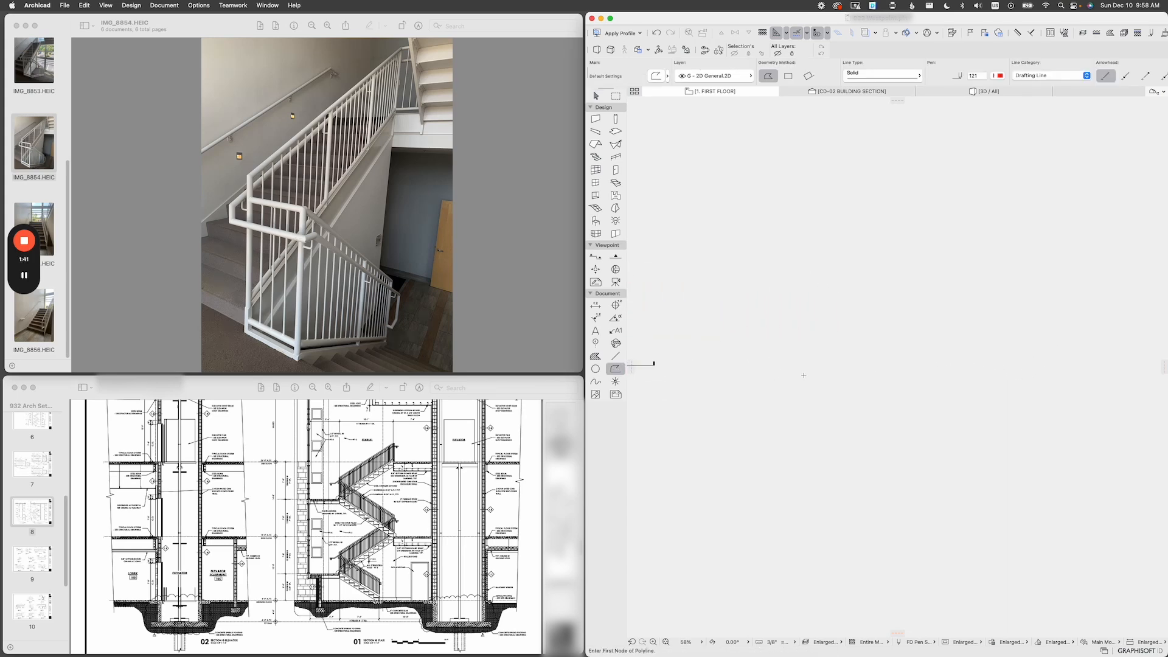
In Preview, find the enlarged ground floor plan and magnify the Stair #1 area until its dimensions are readable.
left_click(426, 447)
scroll(421, 454, "up", 5)
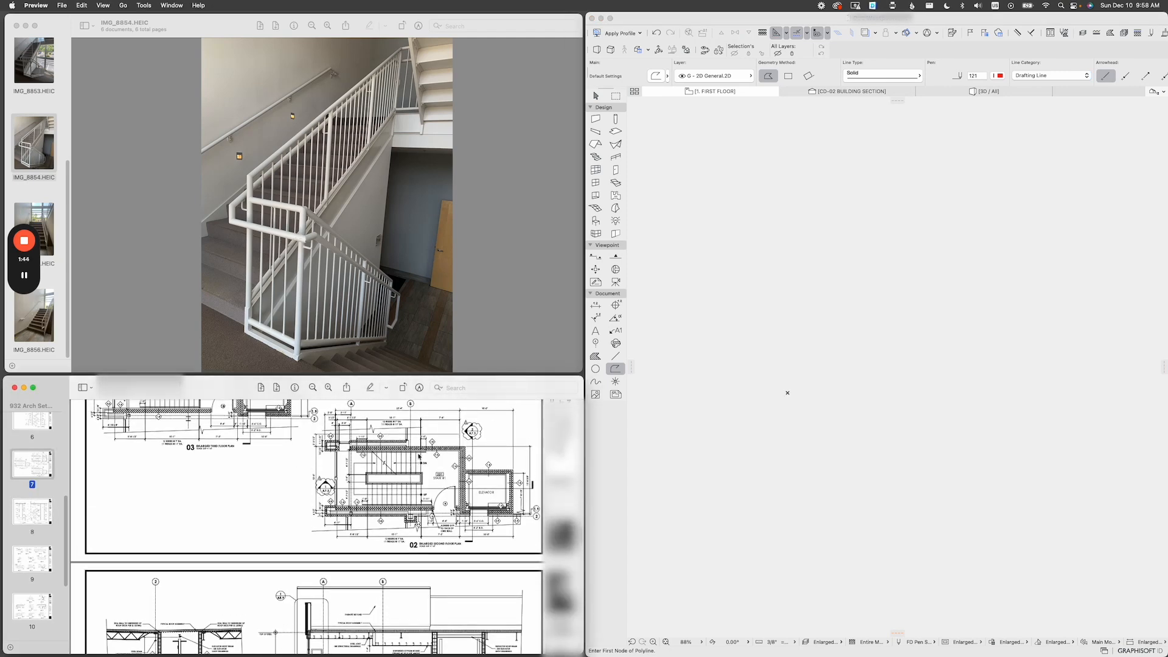
left_click(329, 388)
left_click(328, 388)
left_click(328, 387)
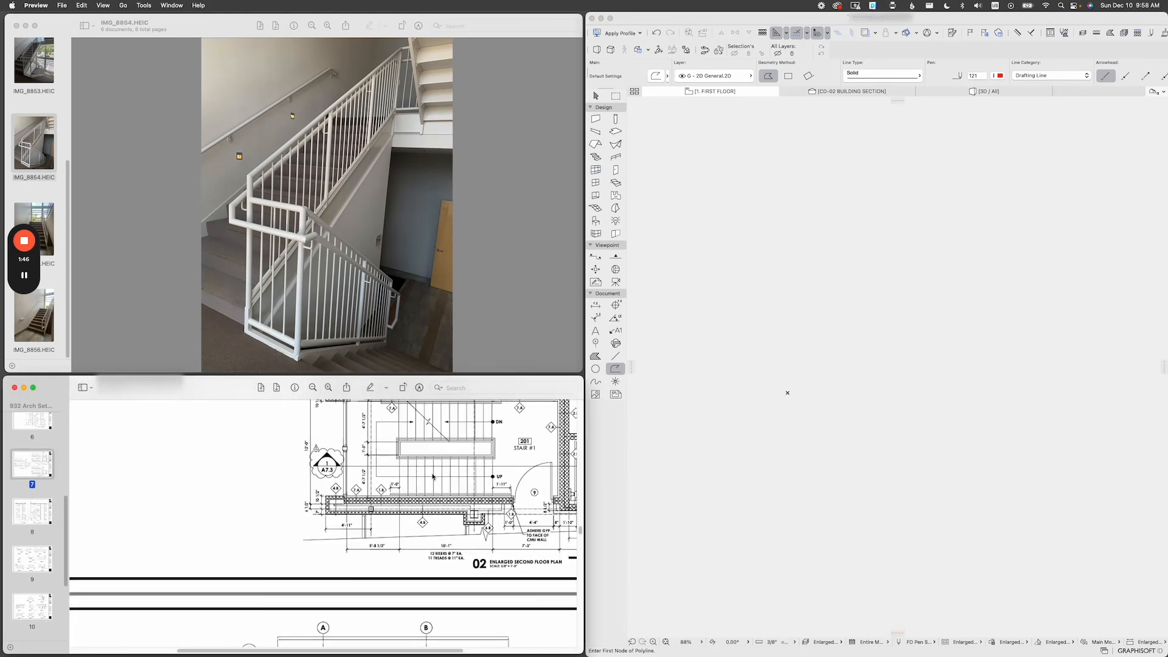
scroll(444, 483, "up", 2)
scroll(443, 483, "down", 6)
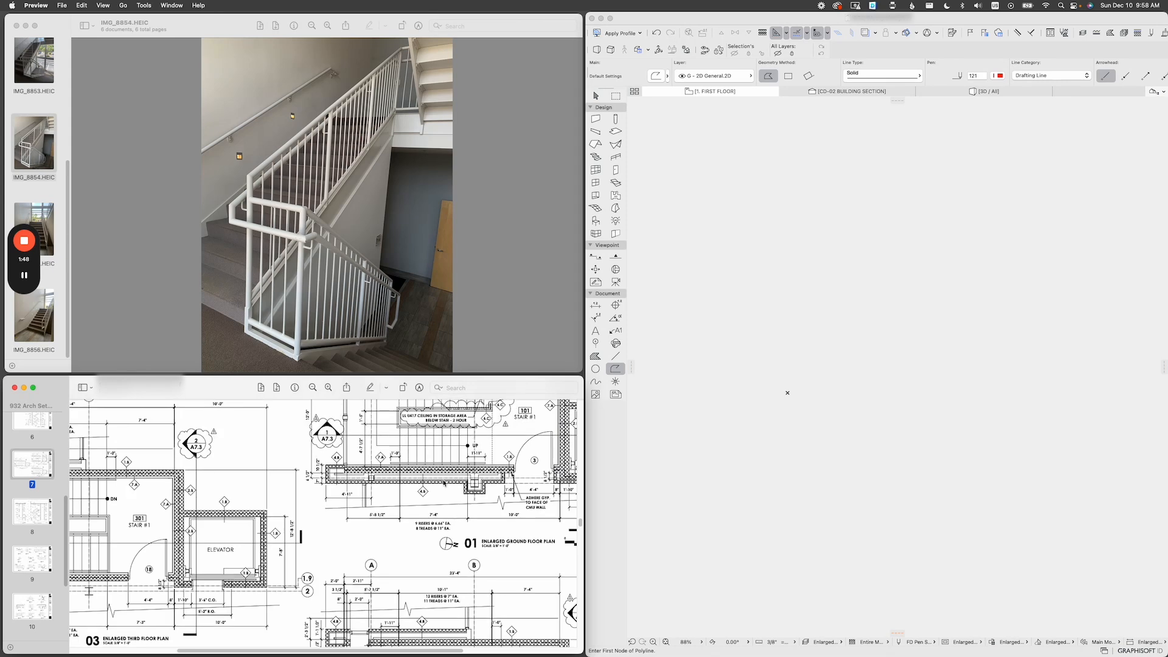
scroll(444, 483, "right", 5)
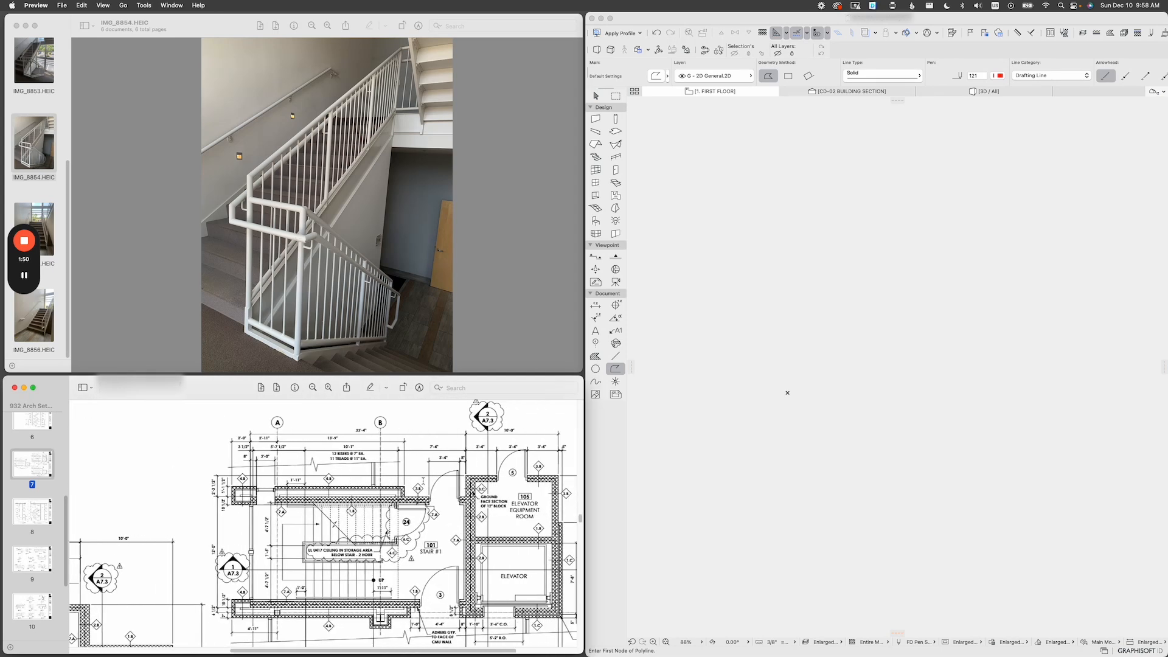
left_click(328, 388)
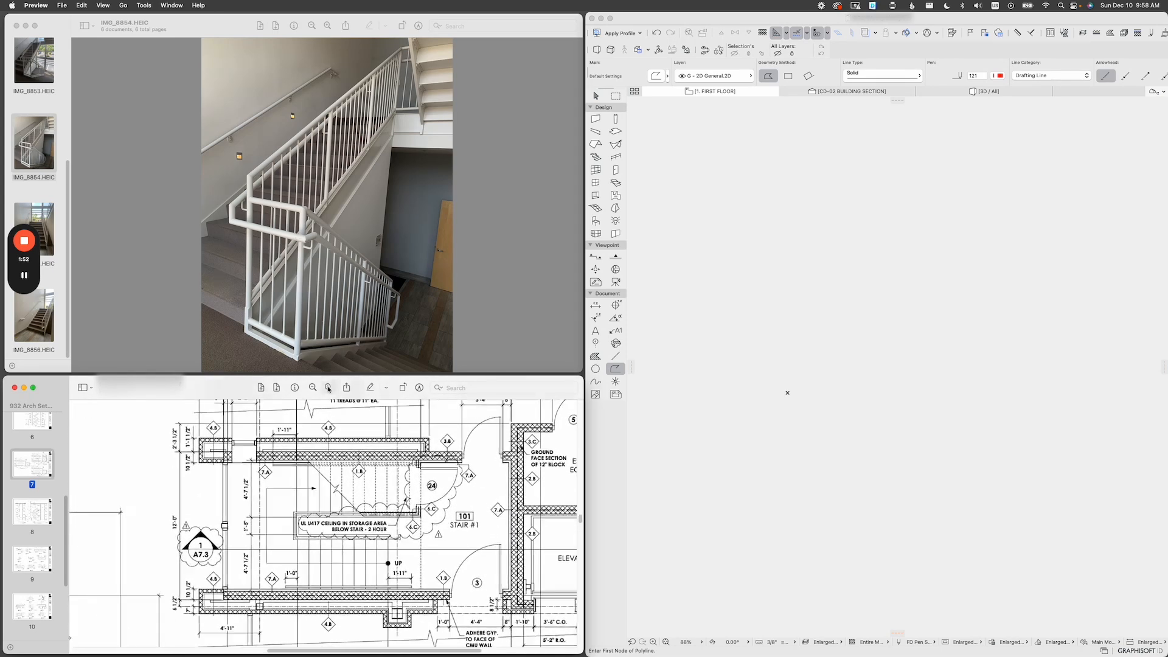
left_click(329, 388)
scroll(510, 616, "down", 2)
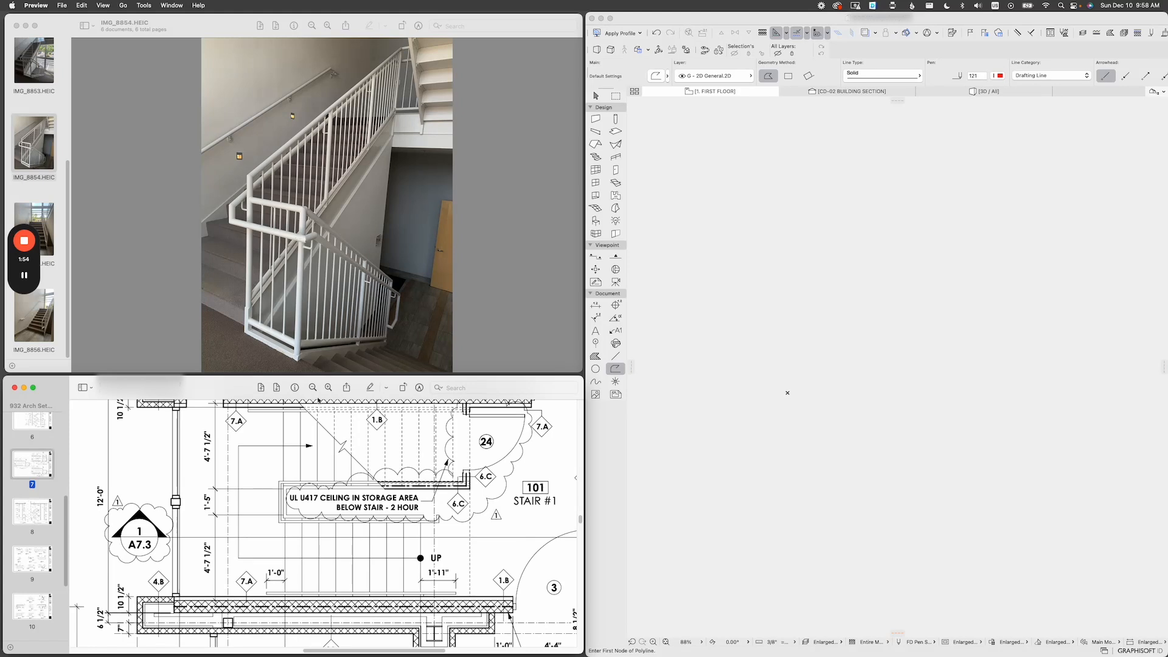
scroll(341, 476, "down", 1)
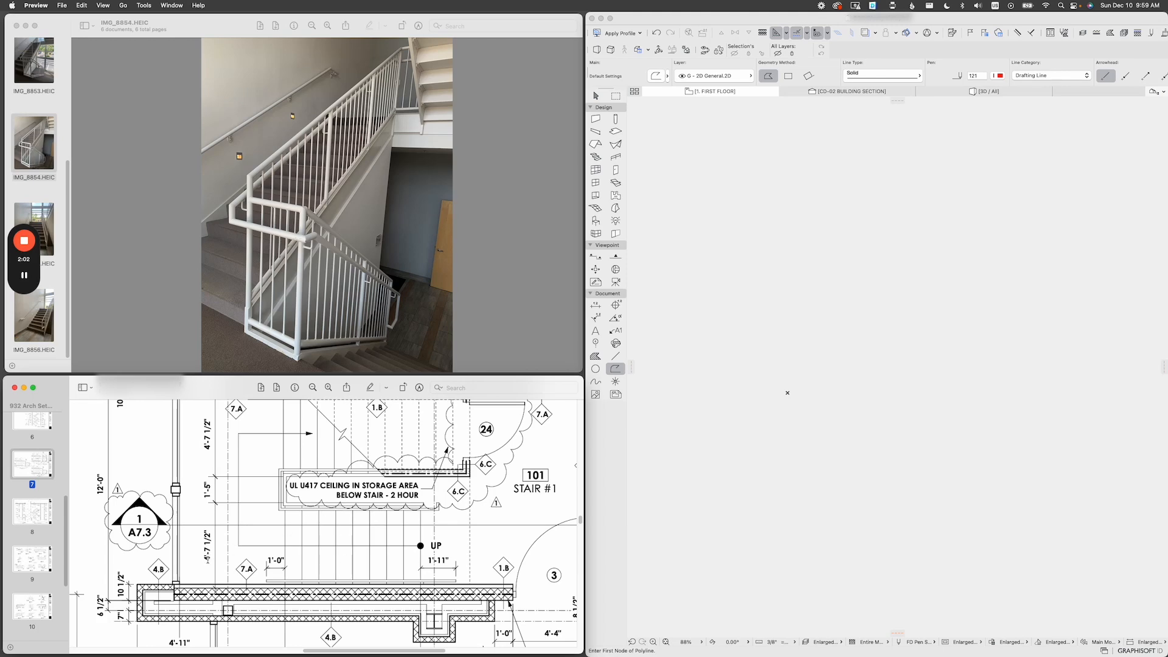
Read the ground floor stair's flight width, run length, riser and tread notes, and landing depth on the plan.
left_click_drag(208, 557, 208, 530)
scroll(337, 534, "down", 5)
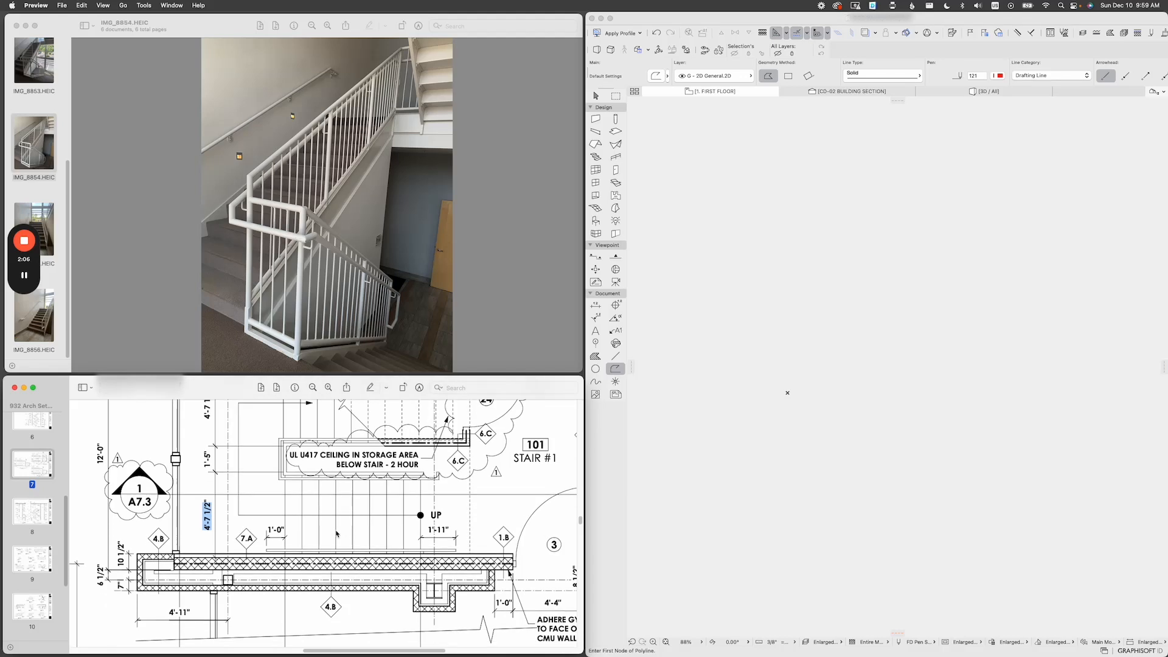
scroll(336, 533, "down", 2)
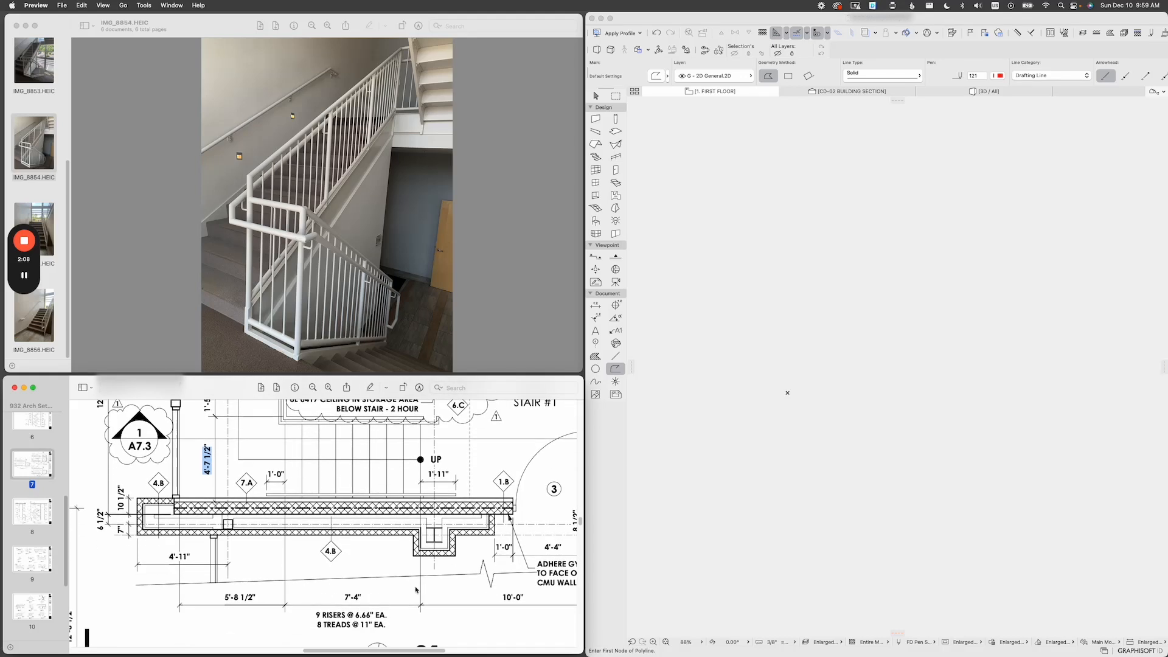
left_click(356, 599)
left_click_drag(315, 615, 357, 615)
scroll(294, 542, "up", 3)
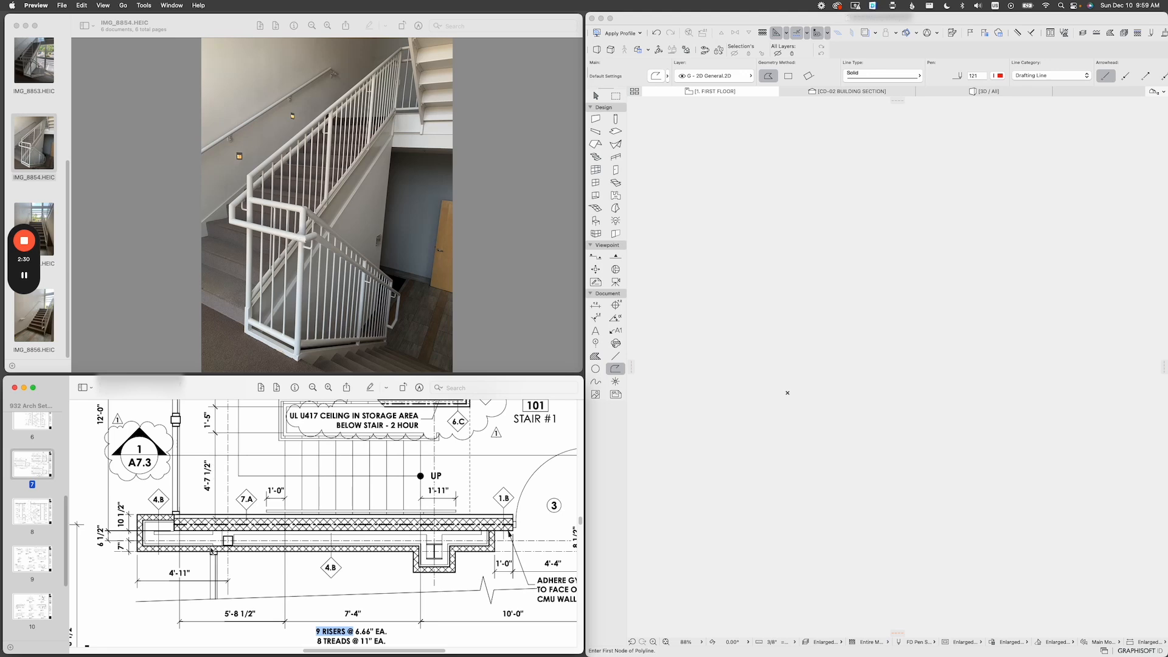
left_click_drag(225, 610, 257, 612)
In Archicad, draw a rectangular polyline 5'-8 1/2" wide by 4'-7 1/2" high in the empty plan area for the landing.
left_click(690, 452)
left_click(787, 393)
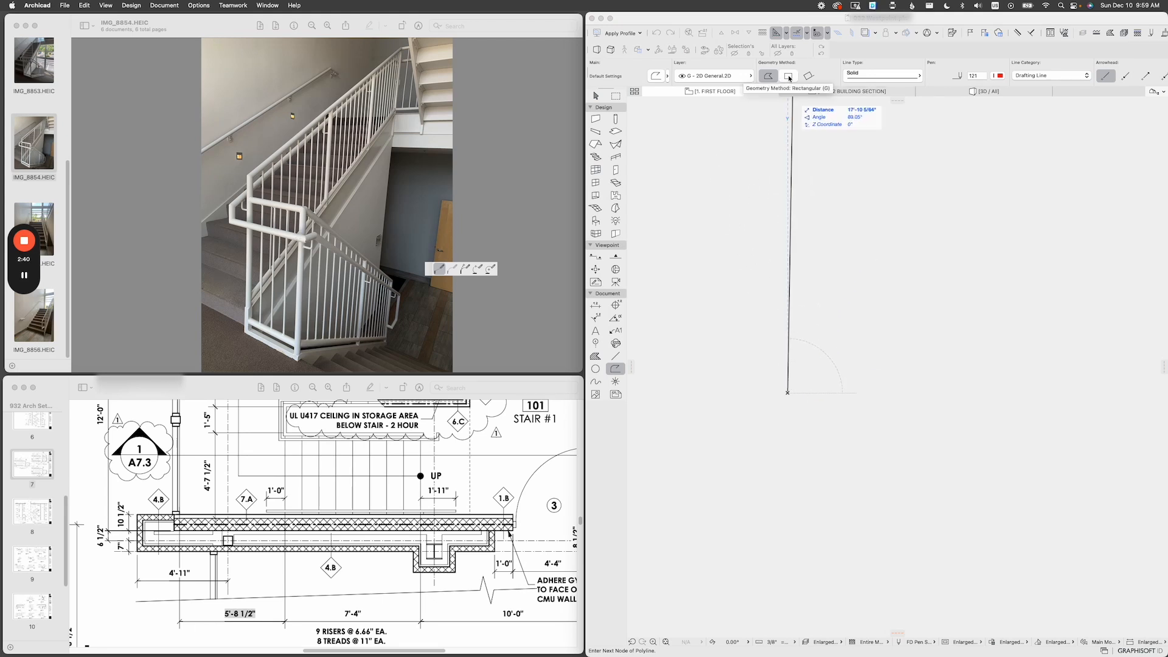
left_click(789, 76)
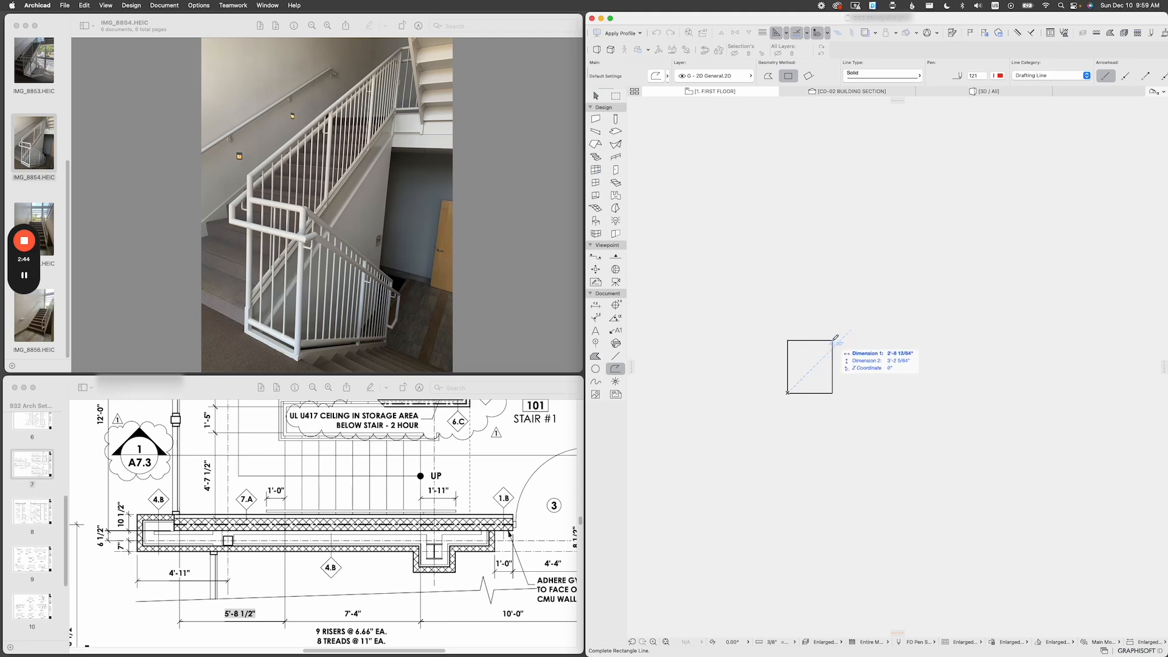
key("Tab")
type("5-8")
key("Tab")
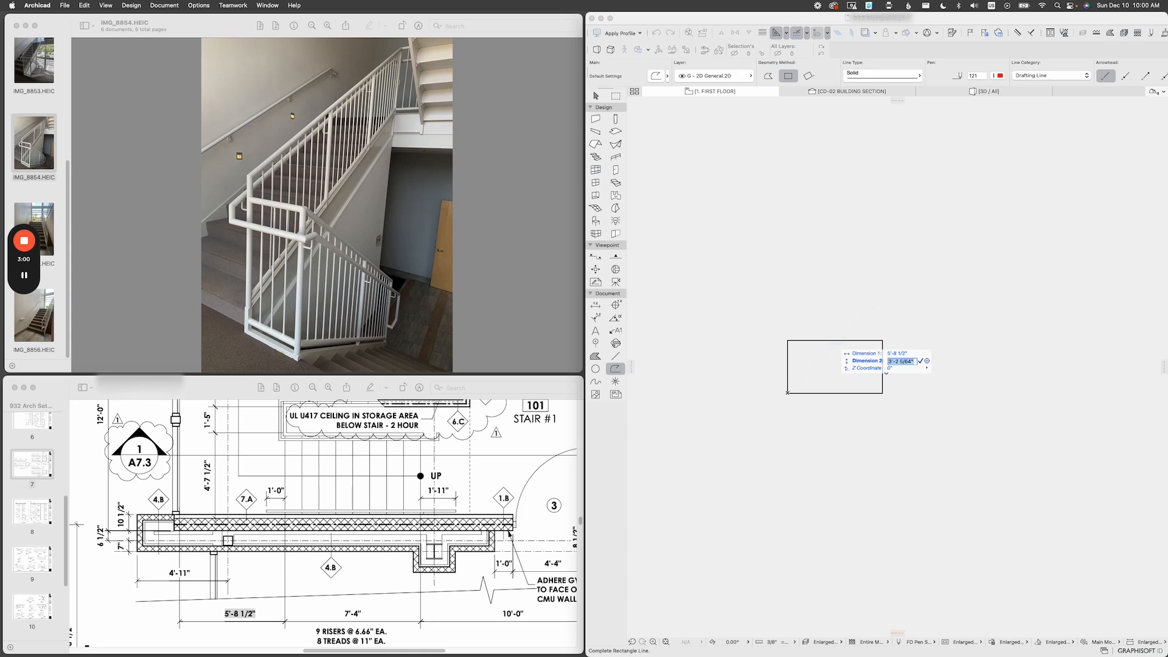
type("4-7 1/2")
key("Return")
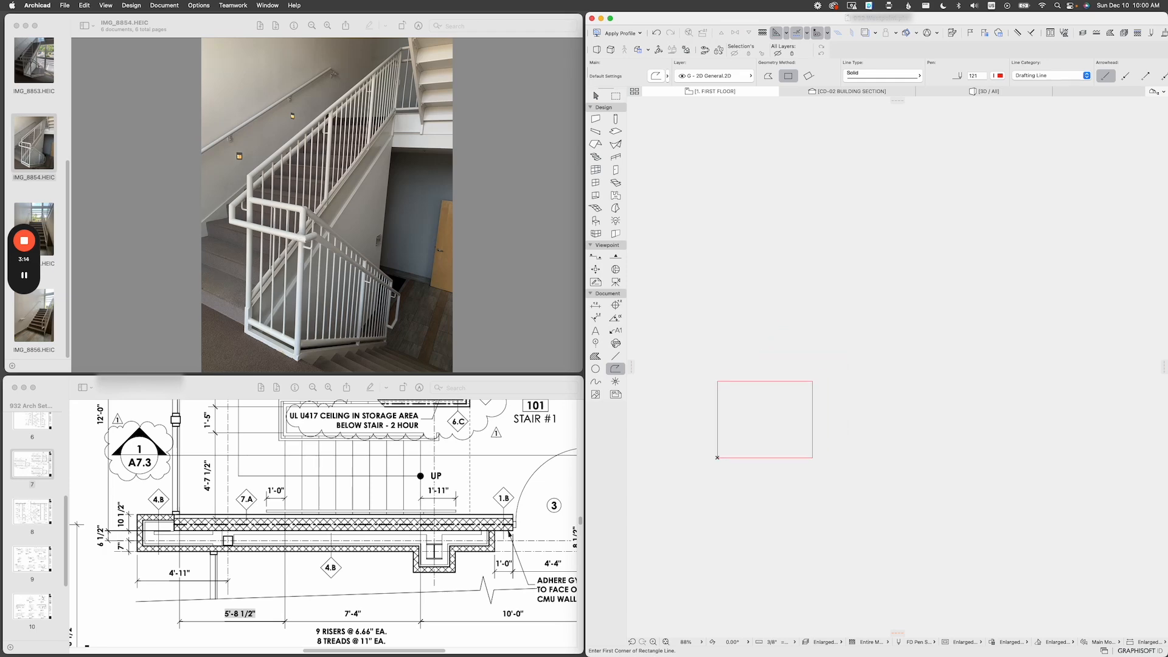
Draw a rectangular tread outline 11" wide by 4'-7 1/2" high from the landing's lower-right corner.
scroll(323, 524, "up", 3)
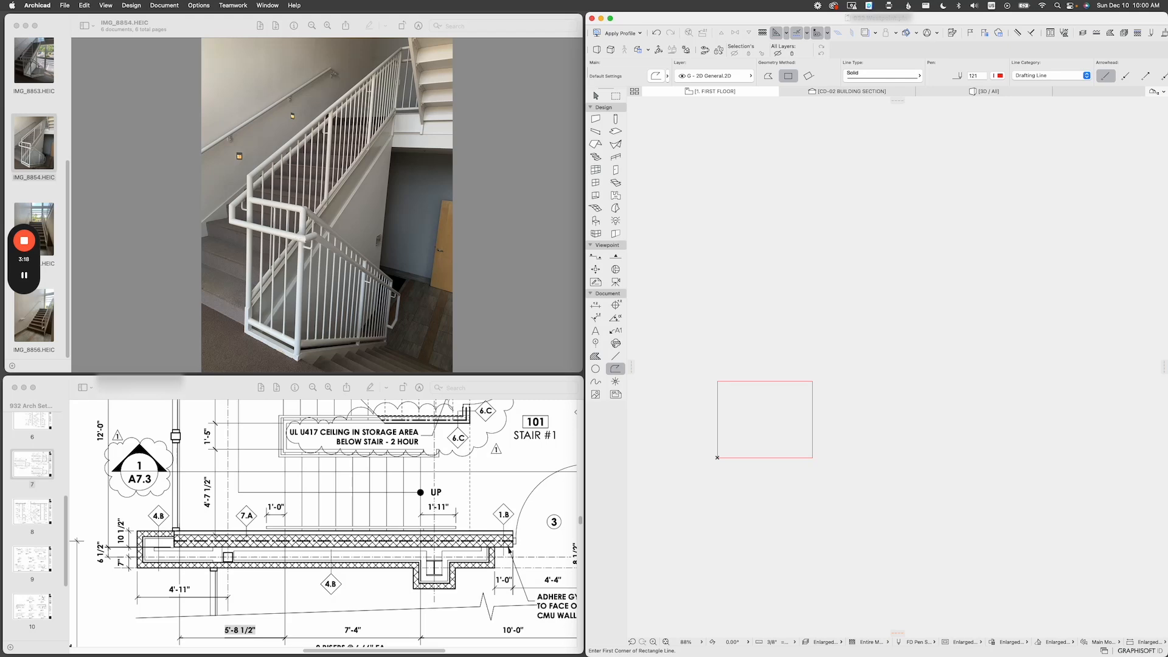
left_click(813, 458)
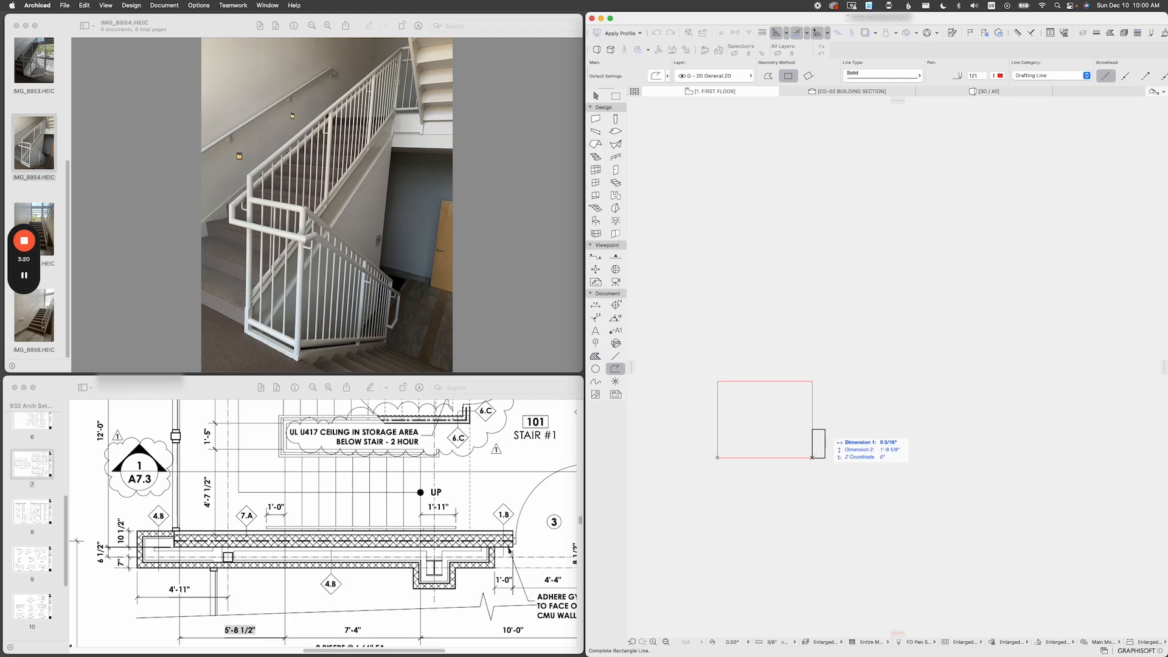
type("11")
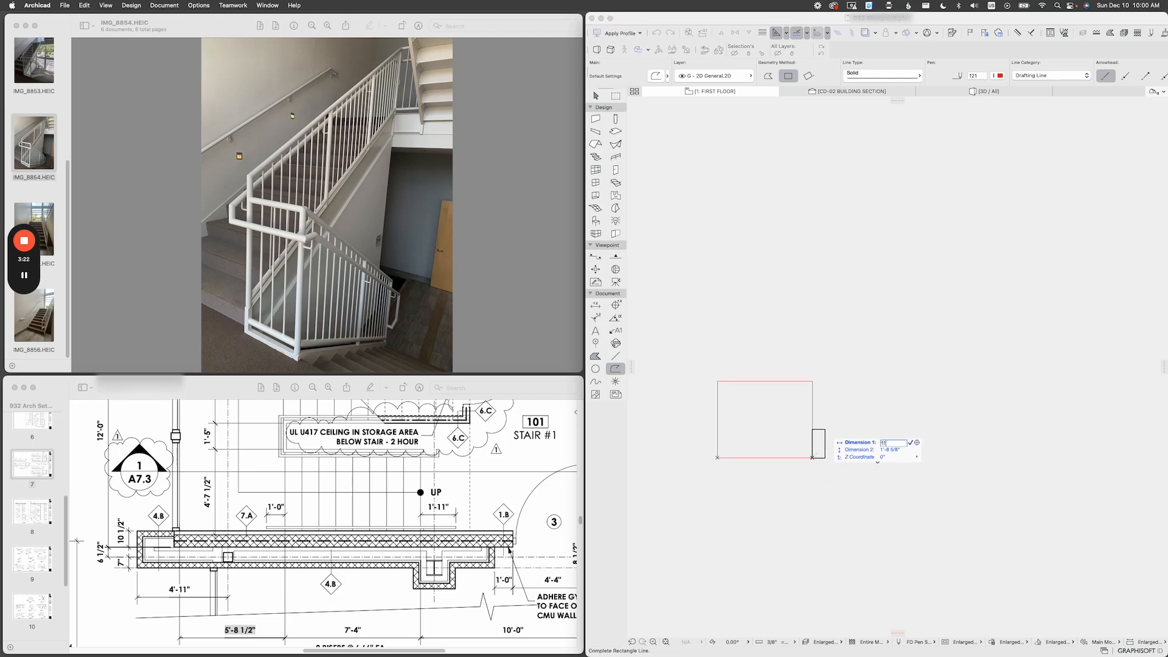
key("Tab")
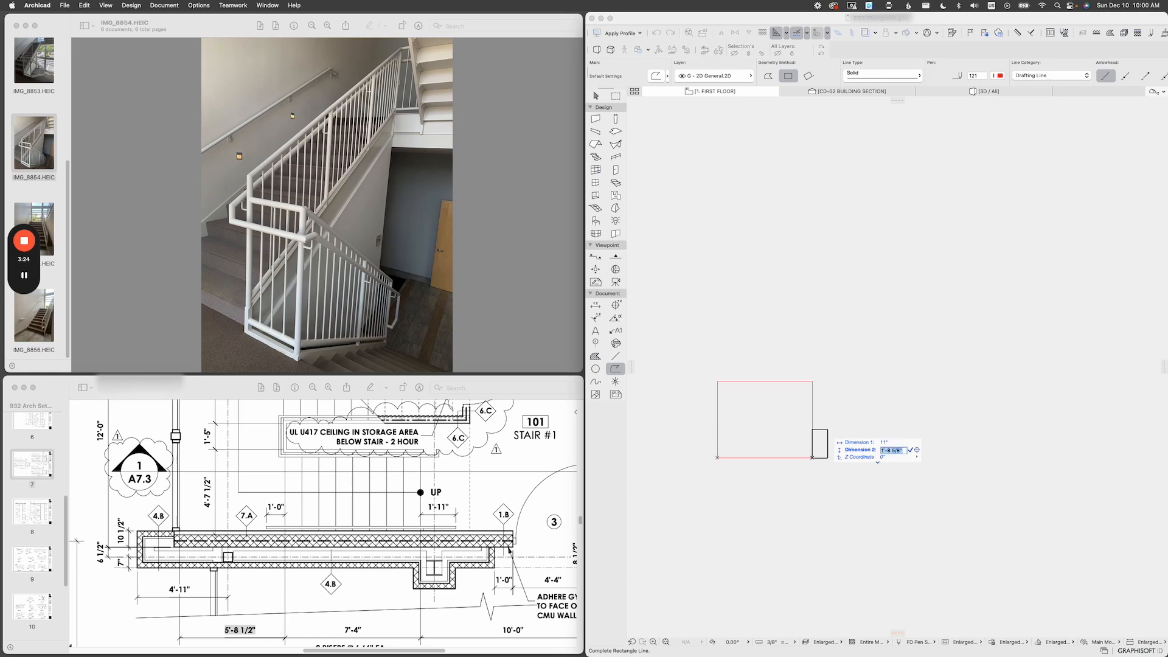
type("4-7 1/2")
key("Return")
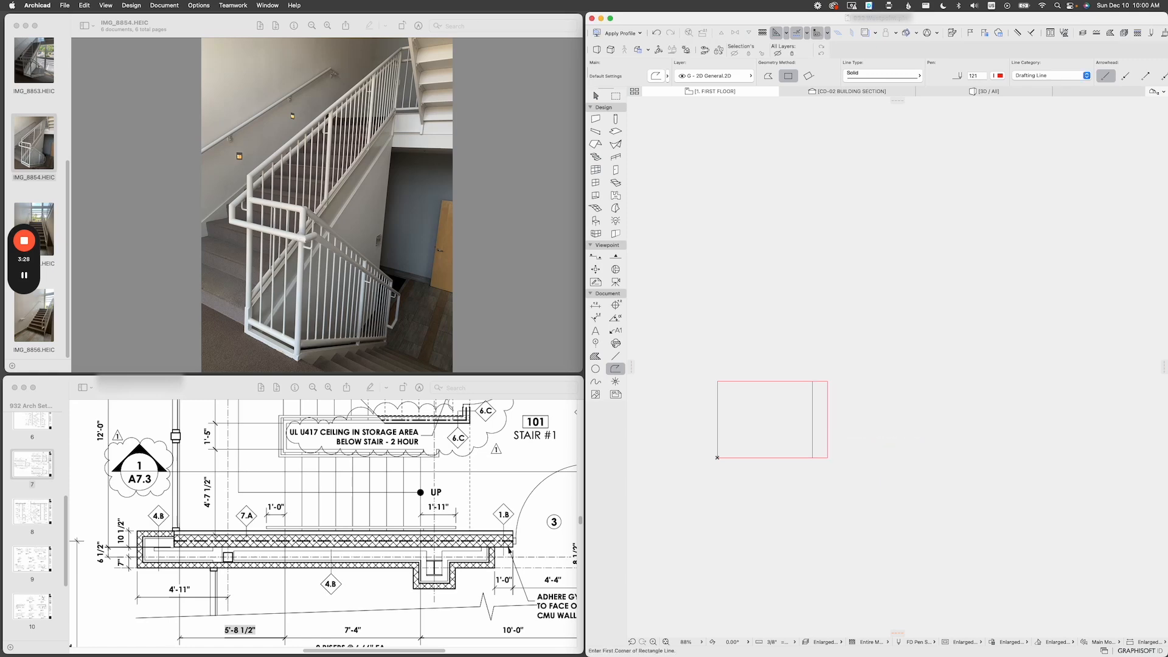
Multiply the tread outline with Increment and Spread, placing seven adjoining copies side by side to complete the eight-tread flight.
key("w")
left_click(827, 419)
scroll(323, 524, "down", 1)
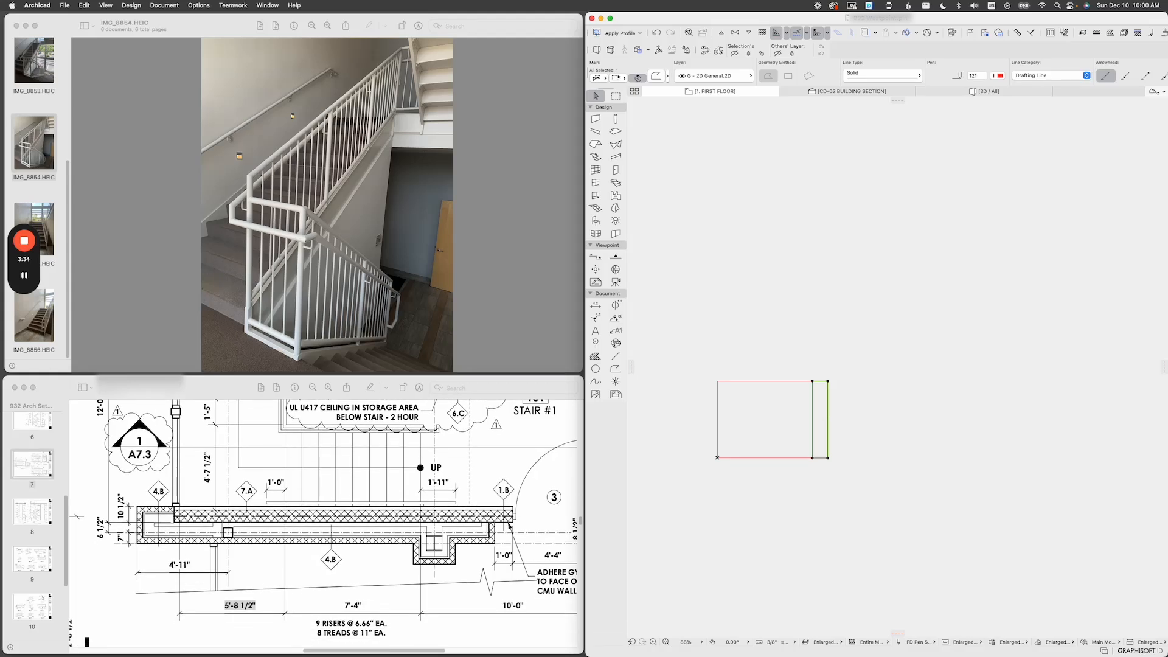
middle_click_drag(828, 420, 780, 396)
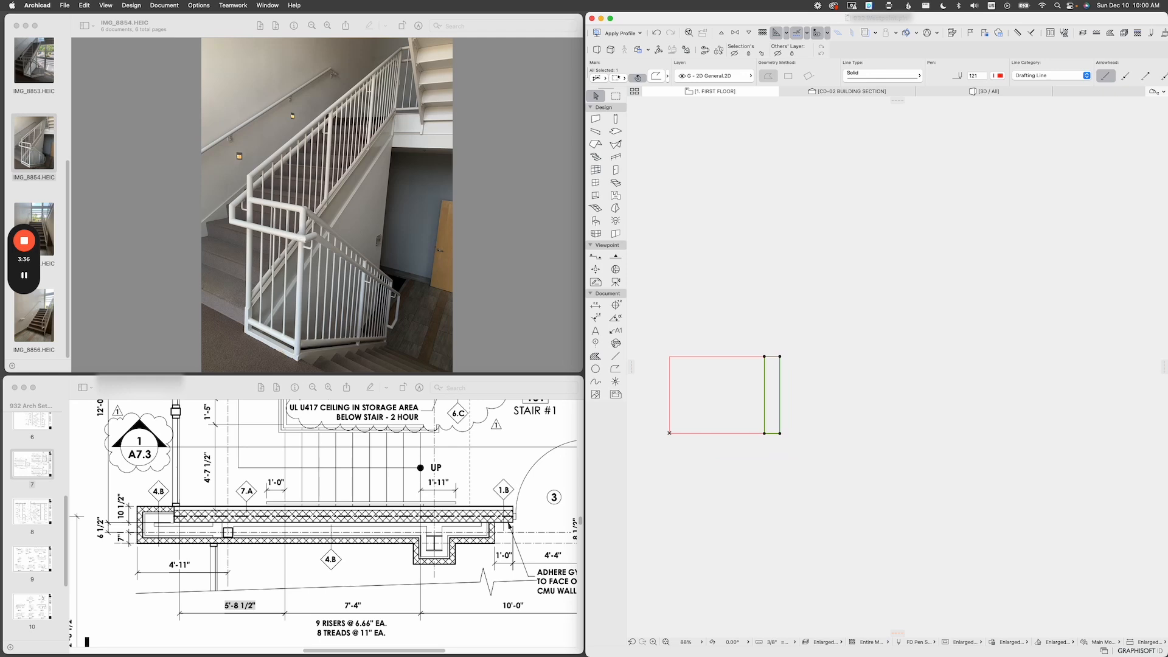
key("super+u")
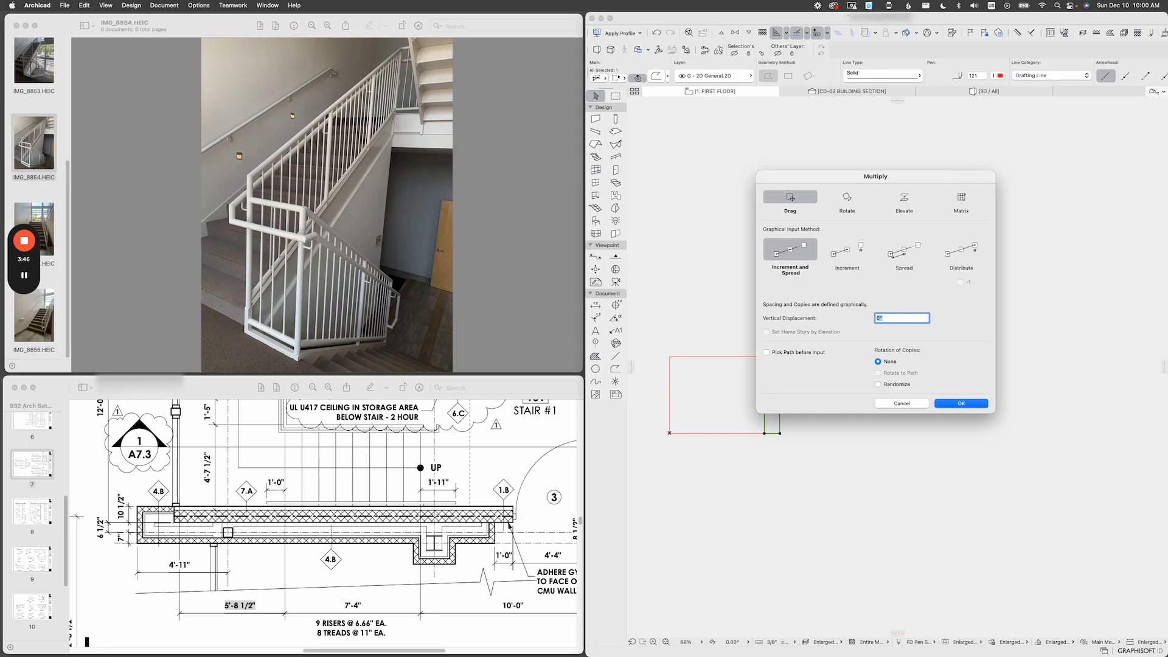
key("Return")
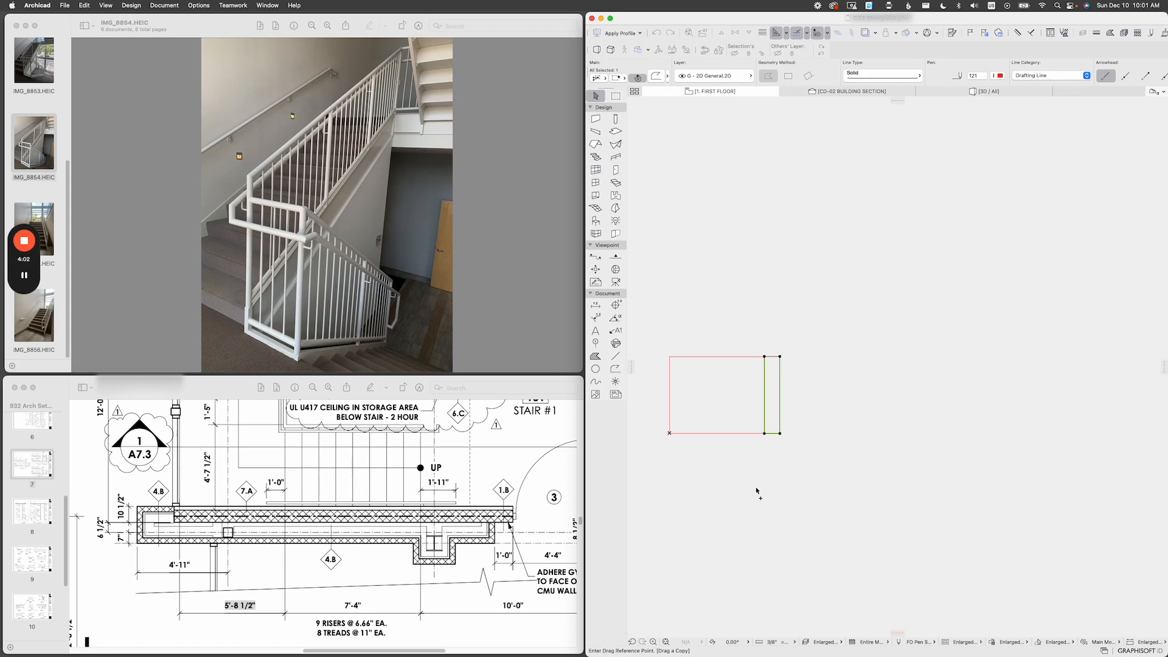
left_click(765, 434)
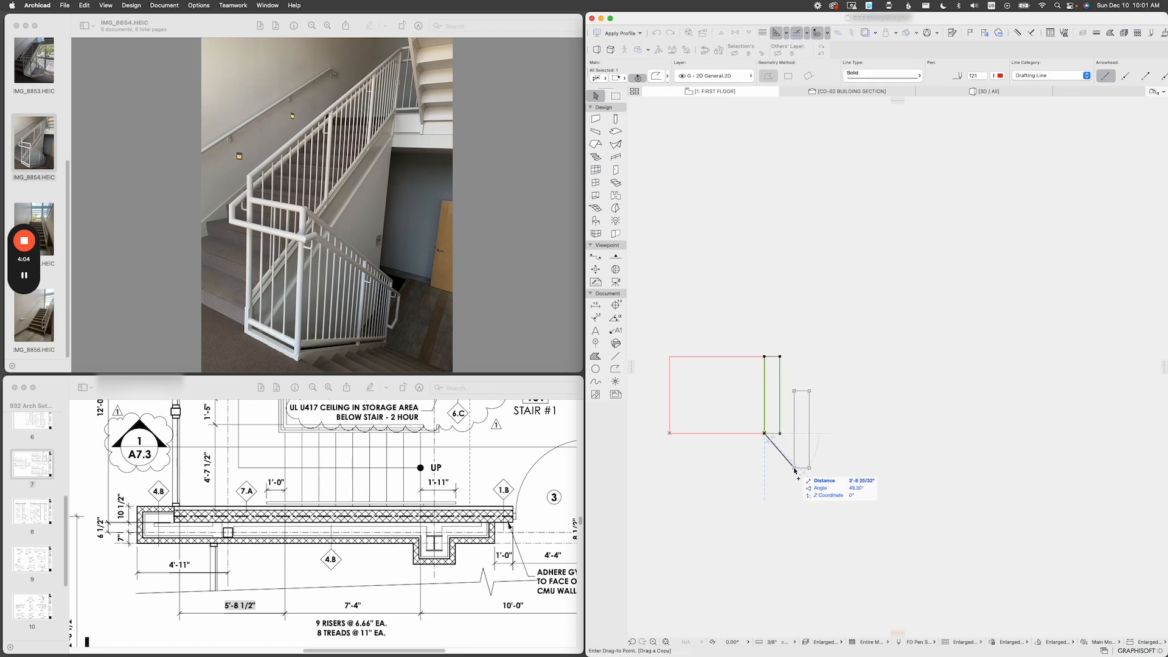
left_click(782, 436)
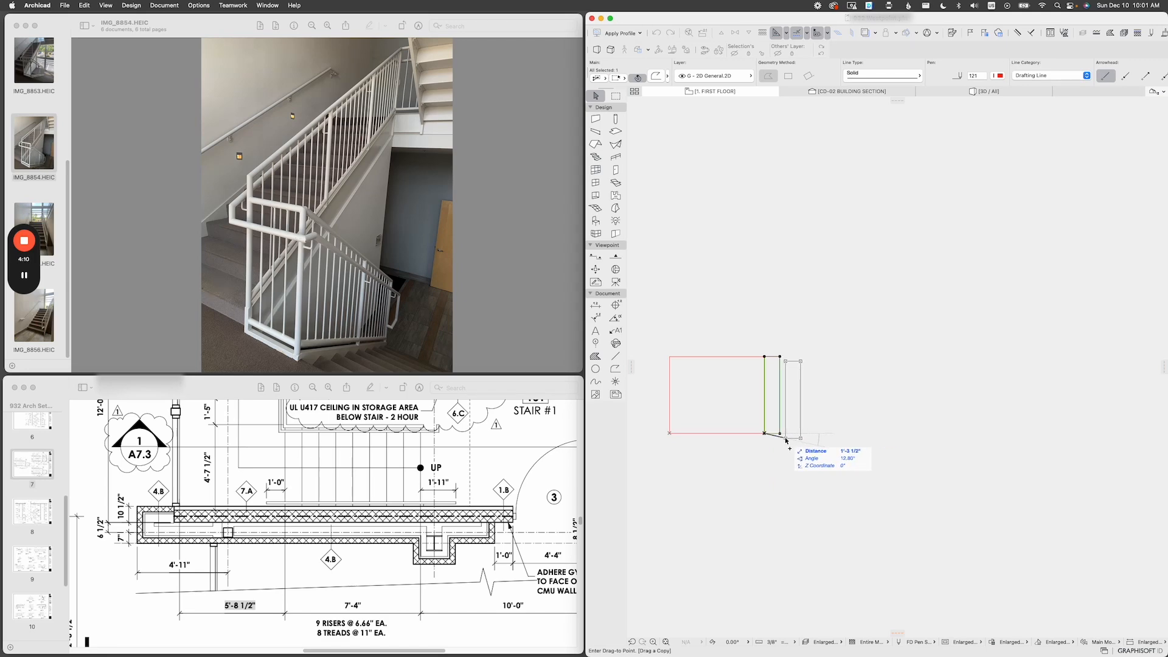
left_click(796, 435)
left_click(810, 434)
left_click(825, 433)
left_click(840, 434)
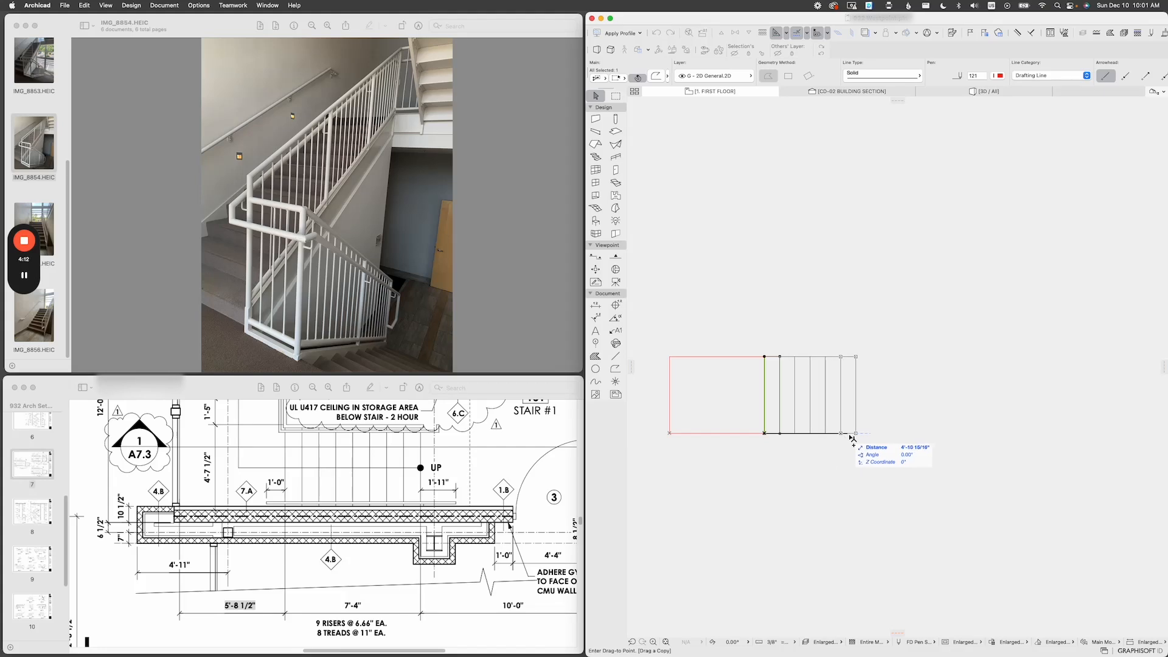
left_click(855, 434)
left_click(871, 434)
left_click(886, 434)
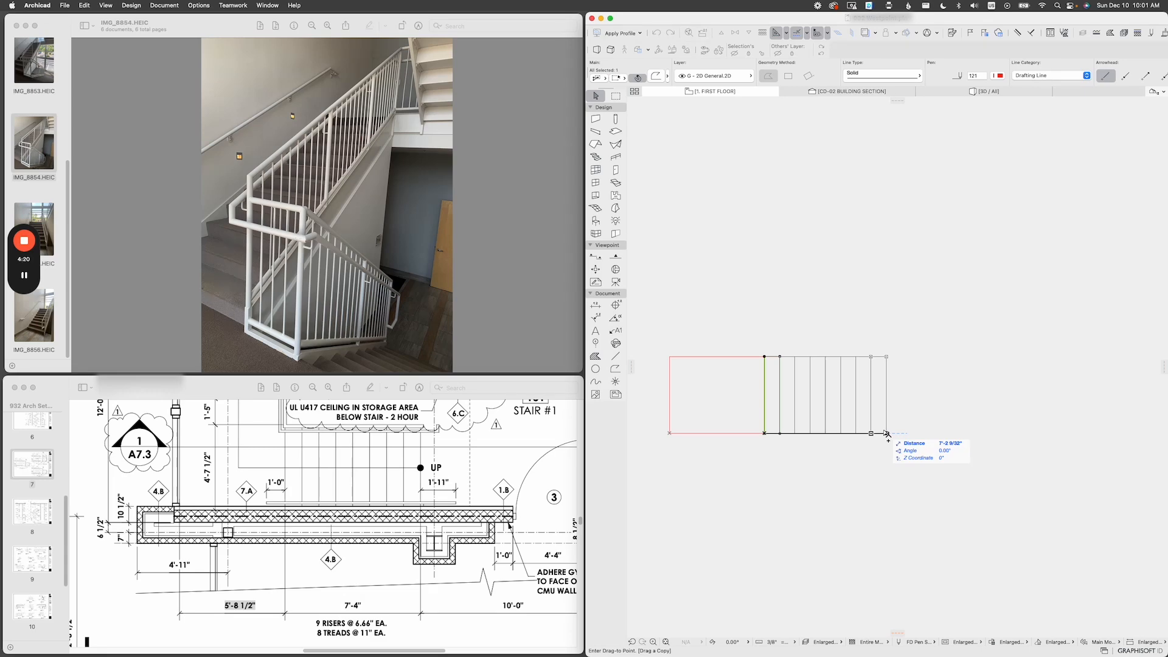
left_click(886, 433)
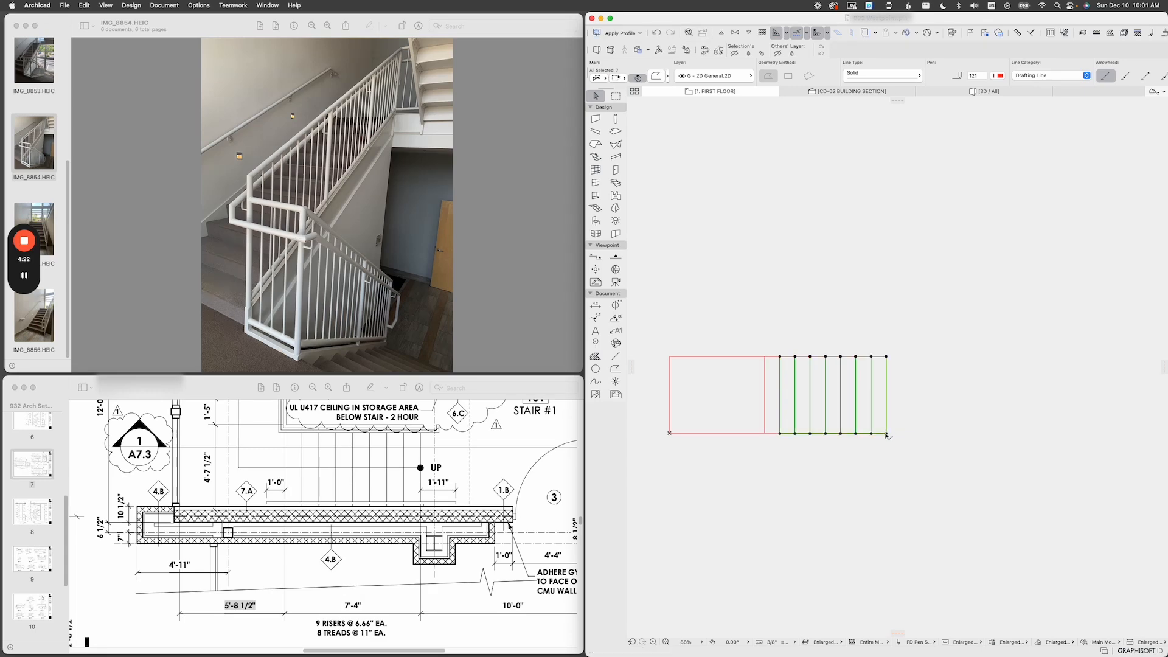
key("Escape")
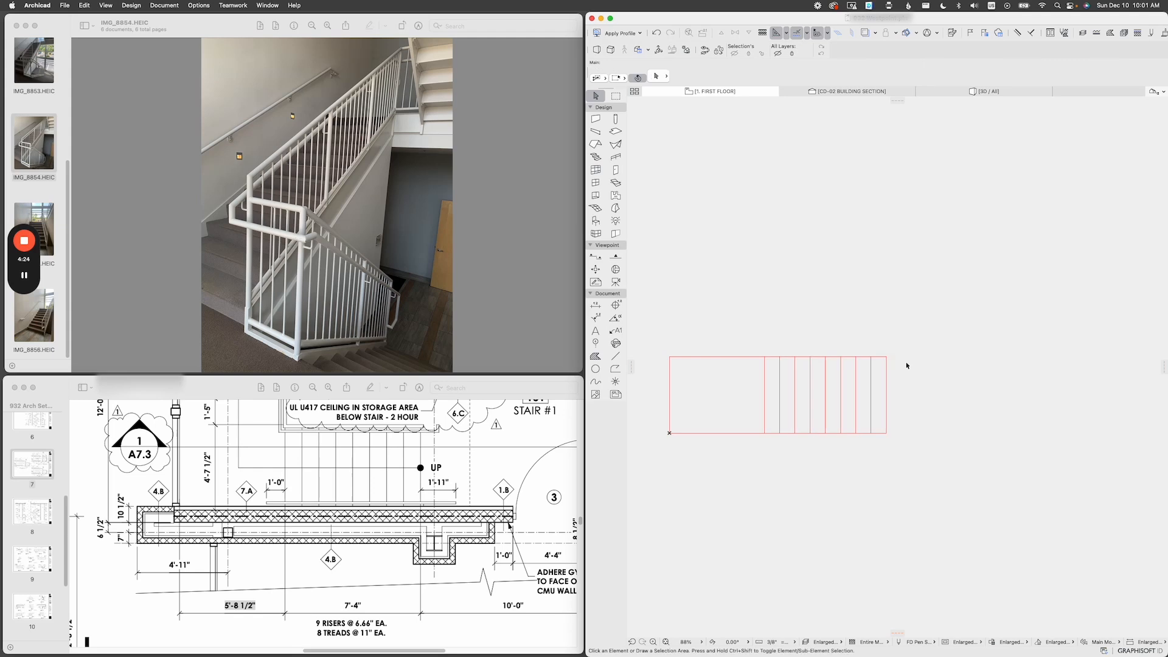
Check the gap between flights on the PDF plan, then copy the landing and all treads directly above the originals, edges touching.
scroll(817, 362, "up", 3)
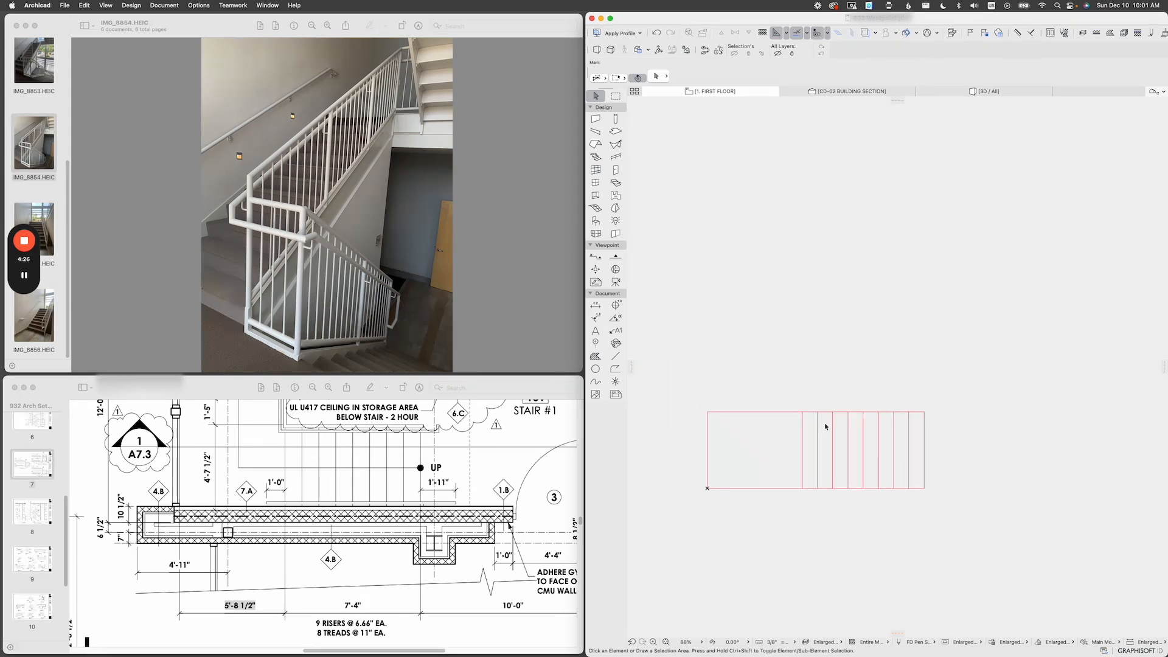
scroll(398, 524, "up", 3)
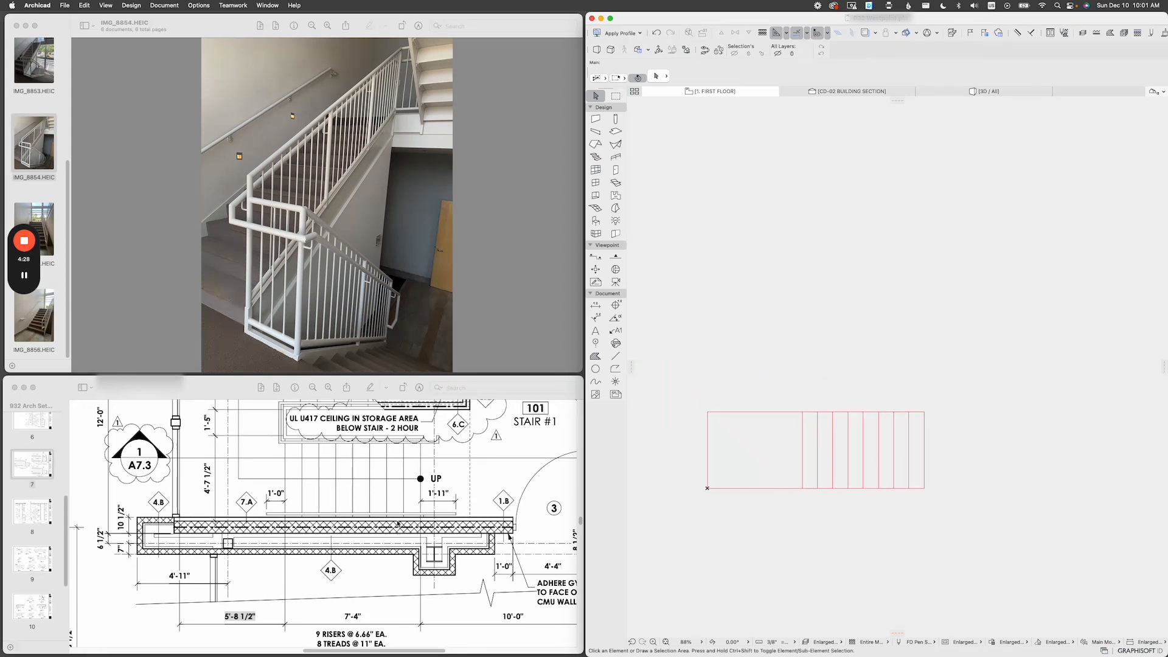
scroll(398, 523, "up", 4)
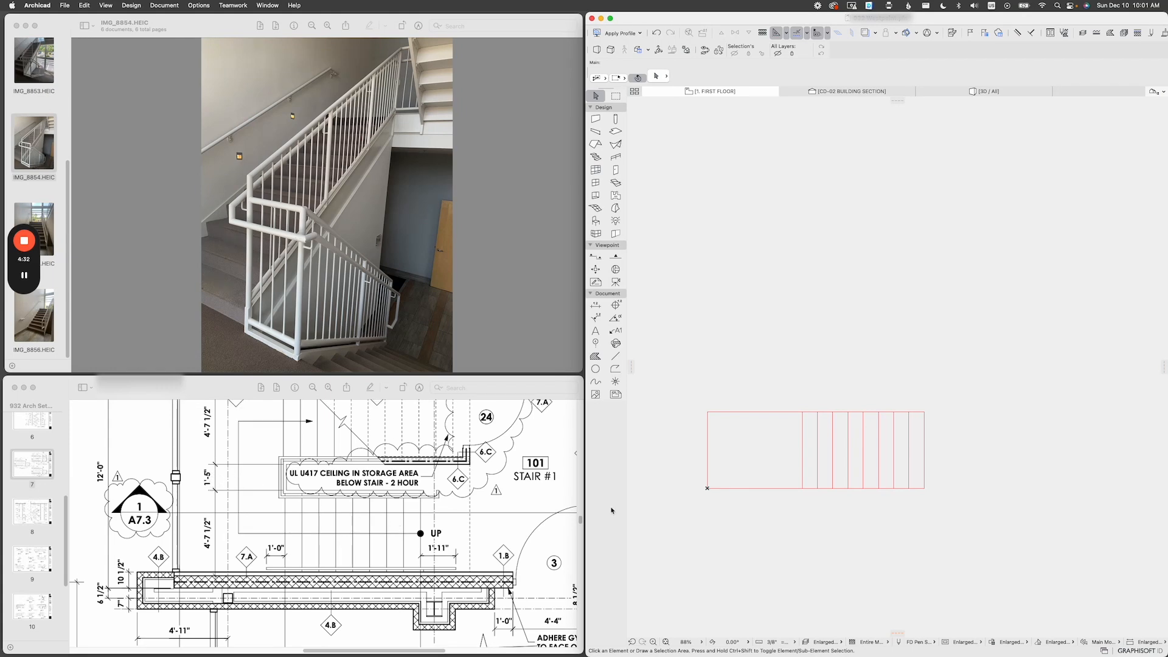
scroll(232, 497, "up", 2)
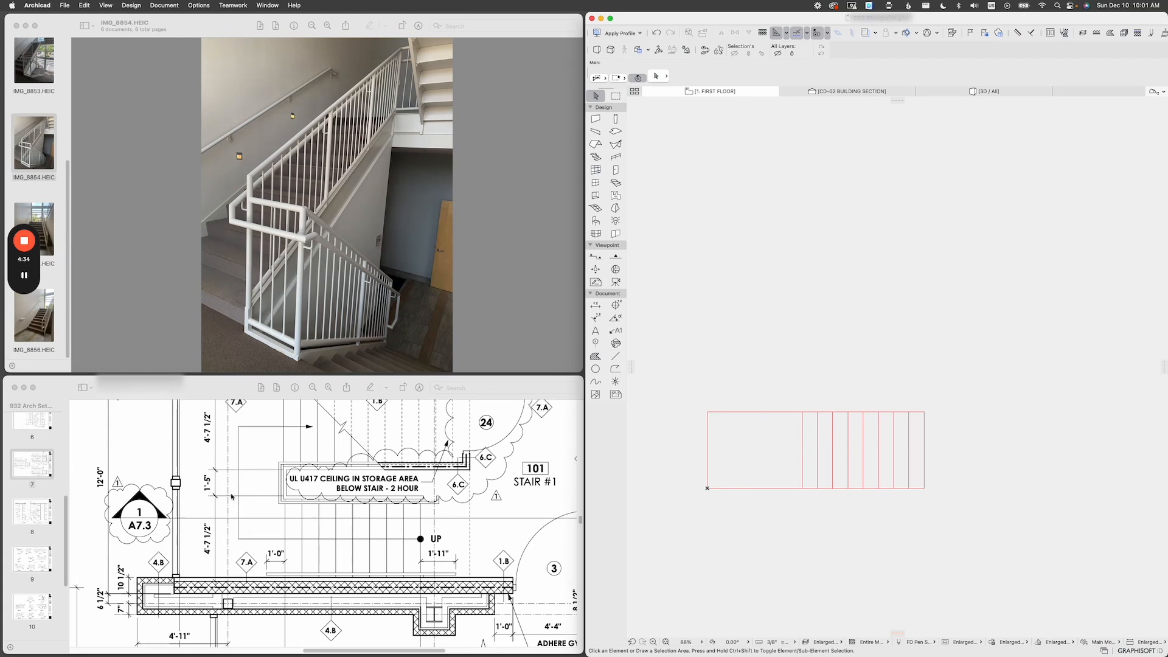
scroll(232, 496, "left", 5)
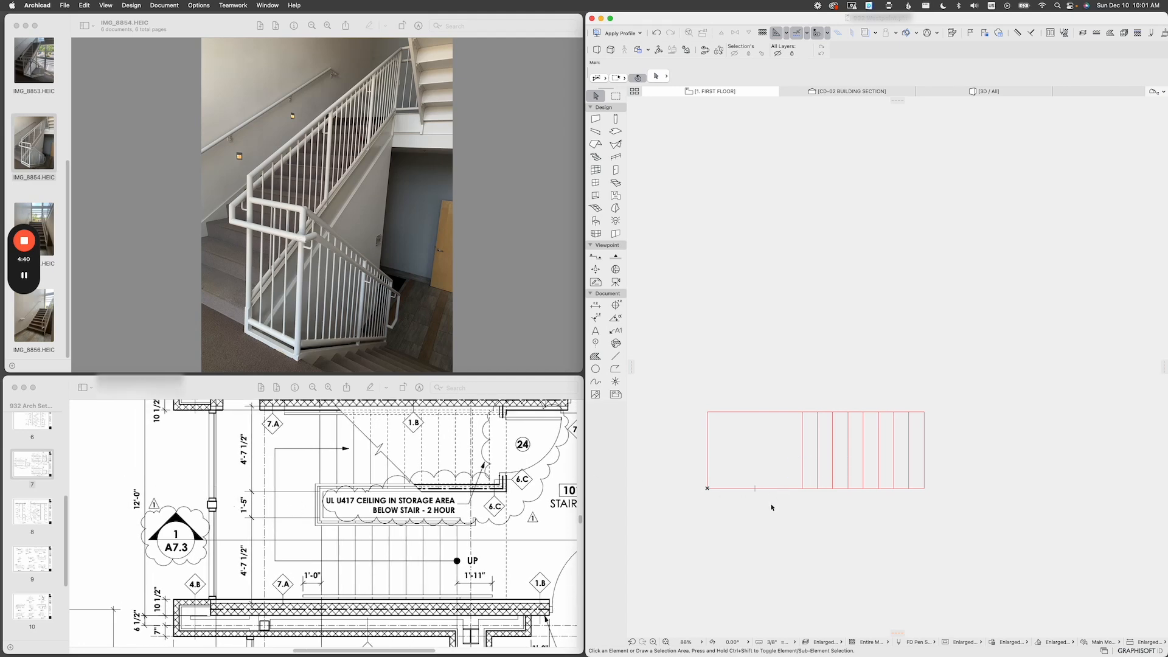
left_click_drag(681, 515, 926, 411)
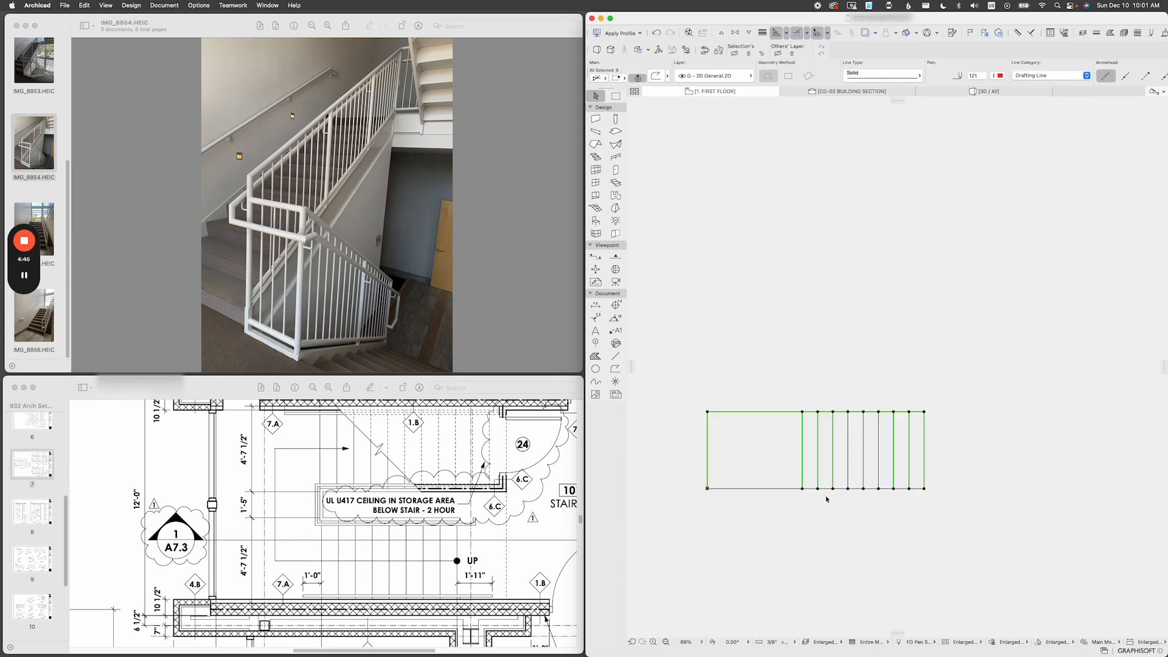
key("super+d")
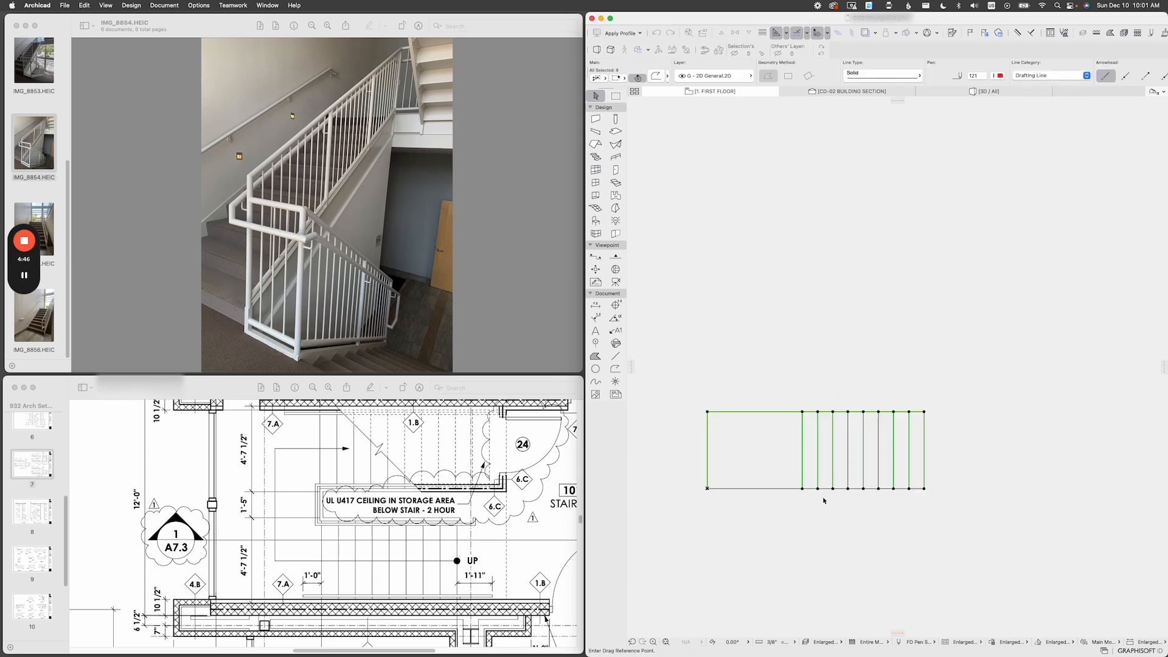
left_click(708, 489)
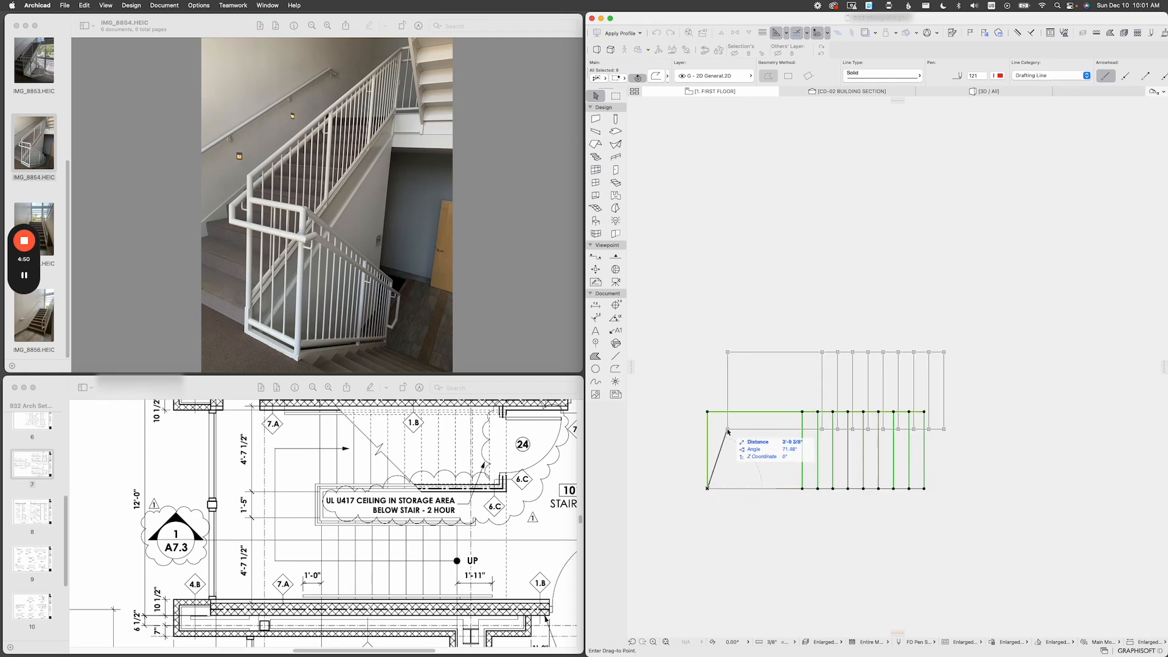
key("alt")
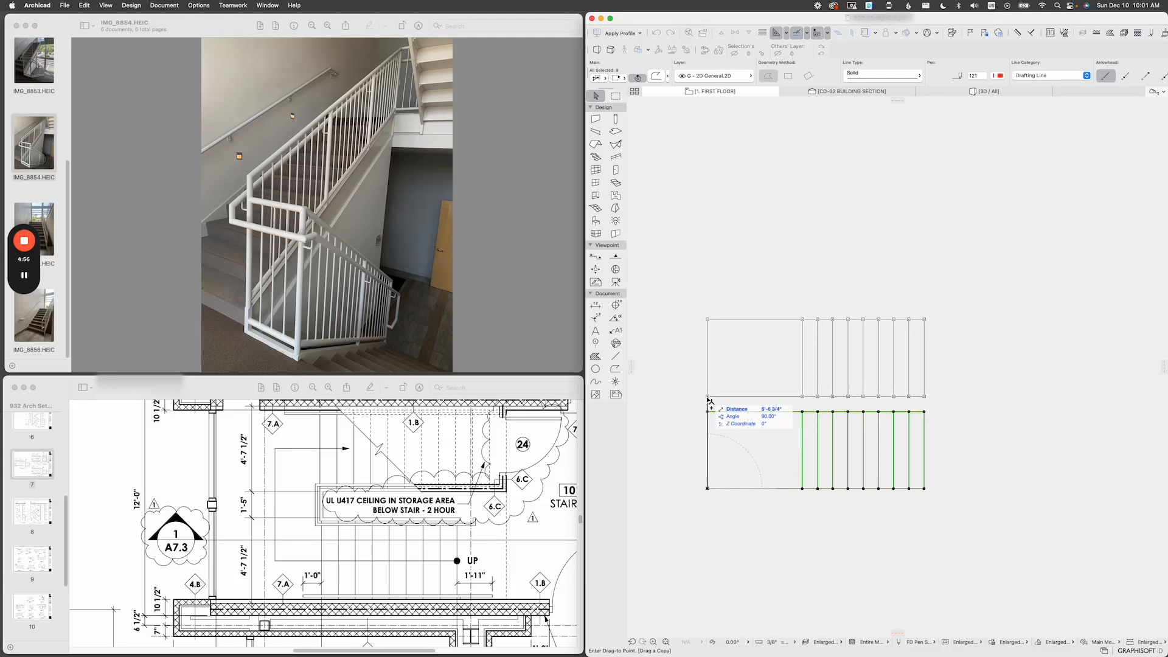
left_click(709, 412)
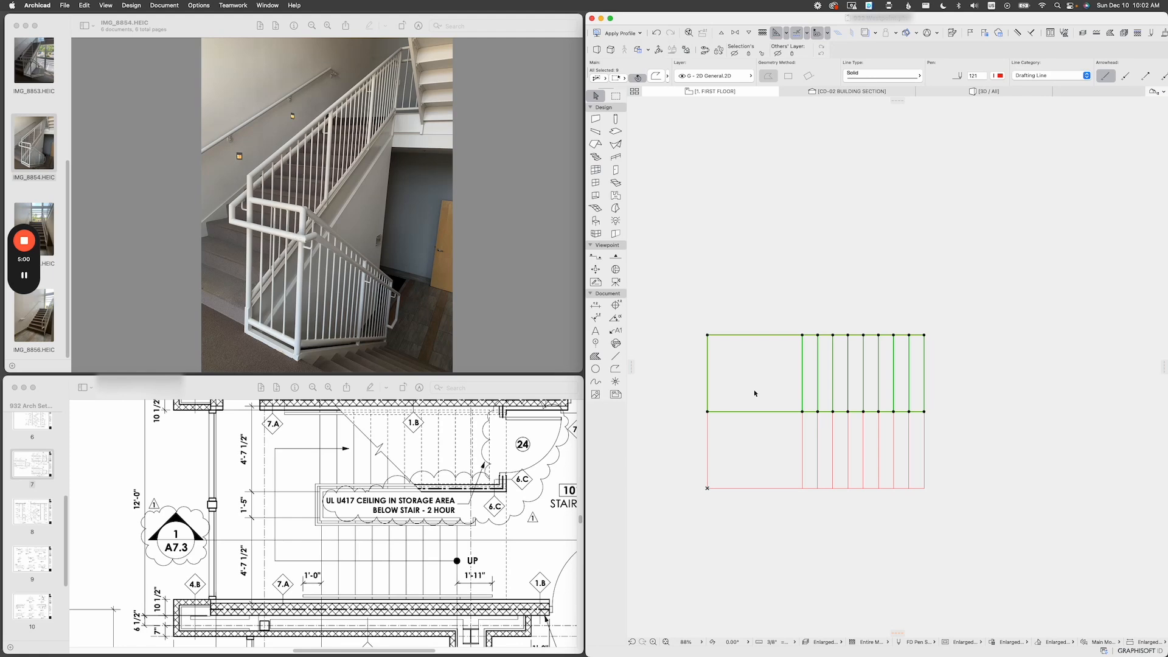
Move the copied landing and treads 1'-5" straight up, away from the original flight.
key("super+d")
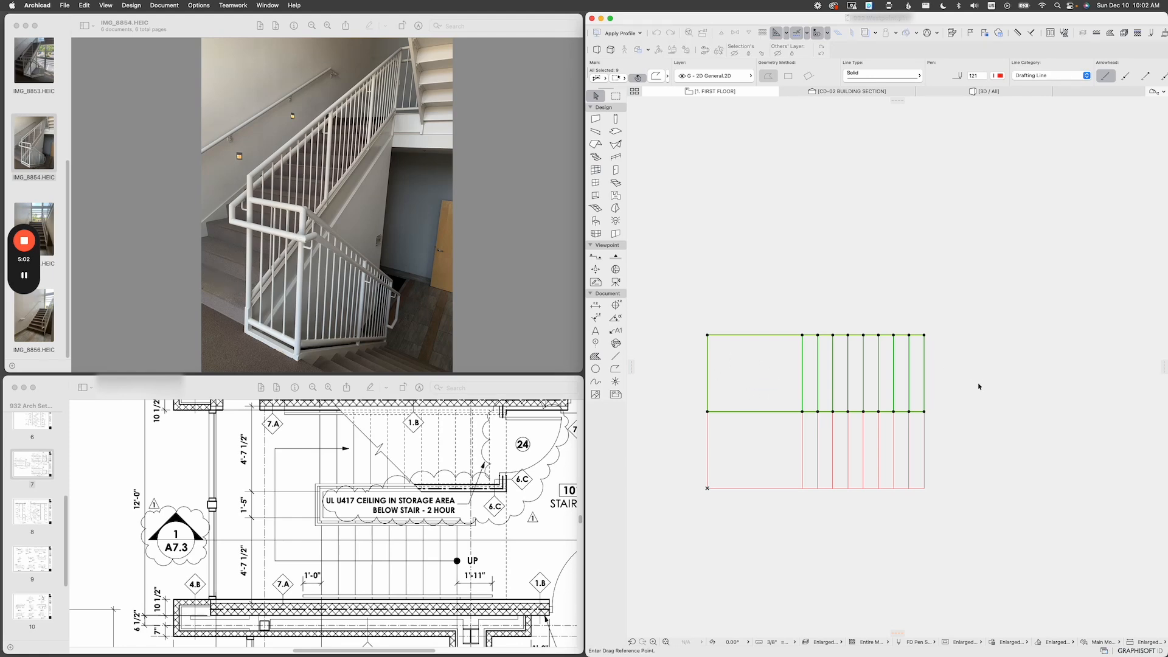
left_click(1001, 394)
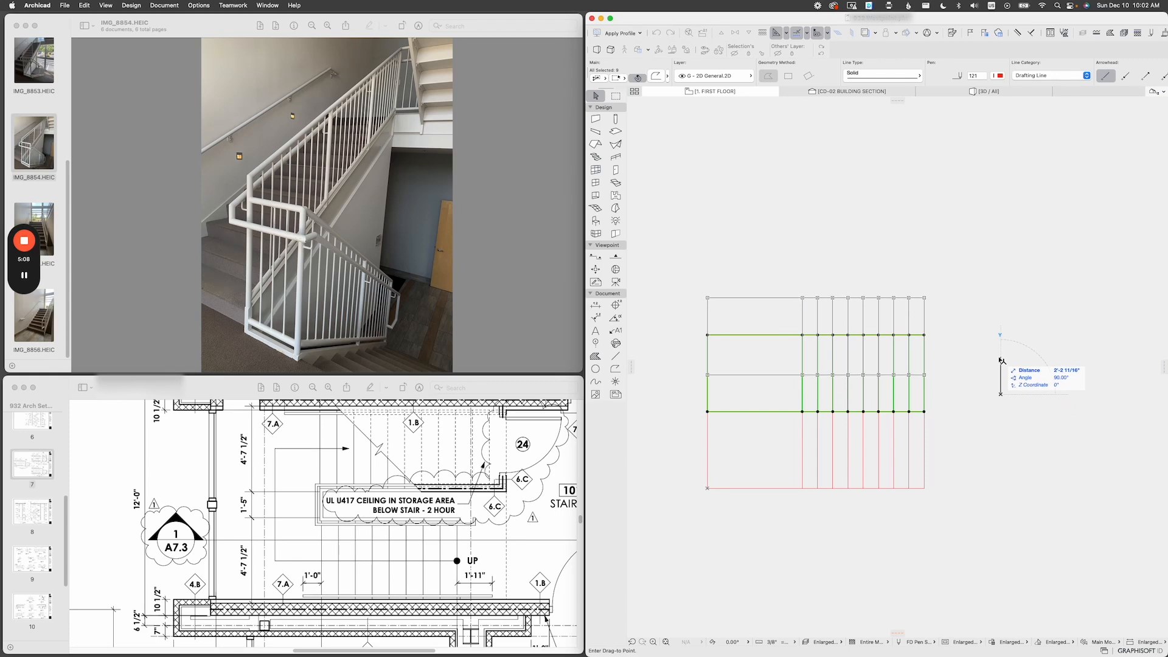
type("1")
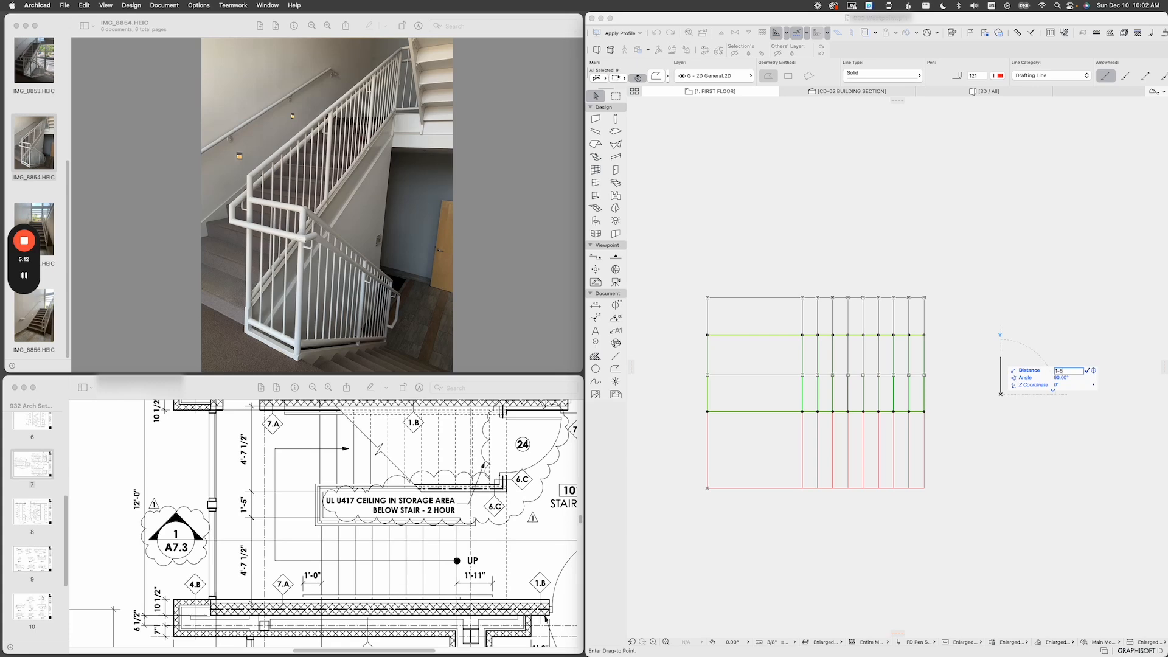
type("-5")
key("Return")
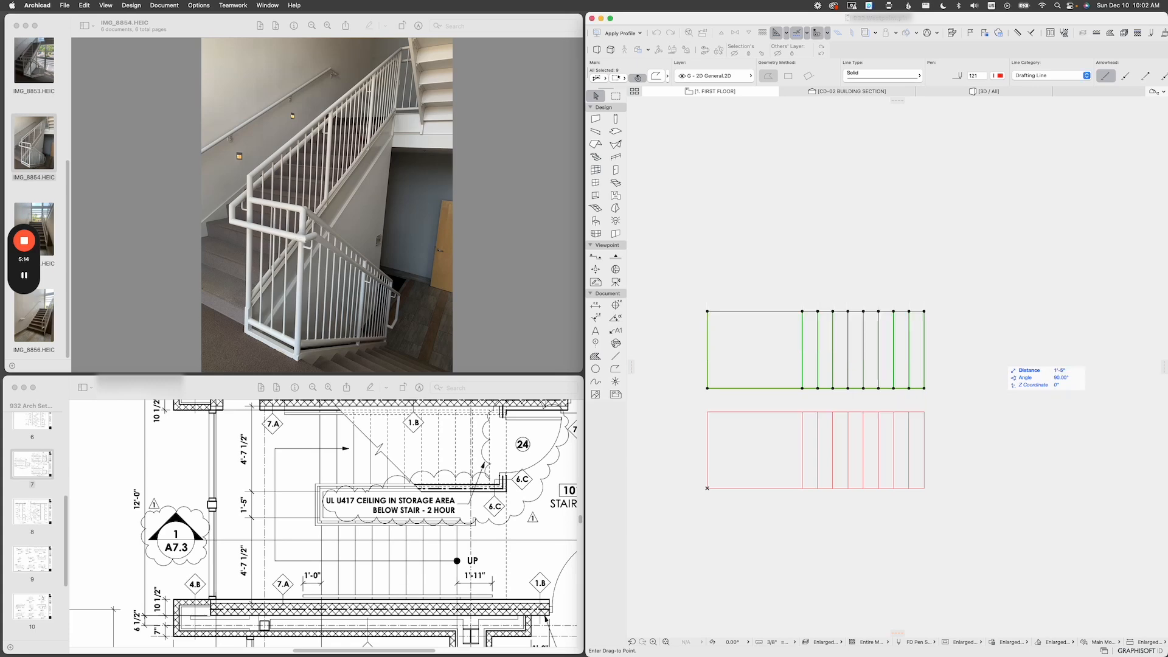
key("Escape")
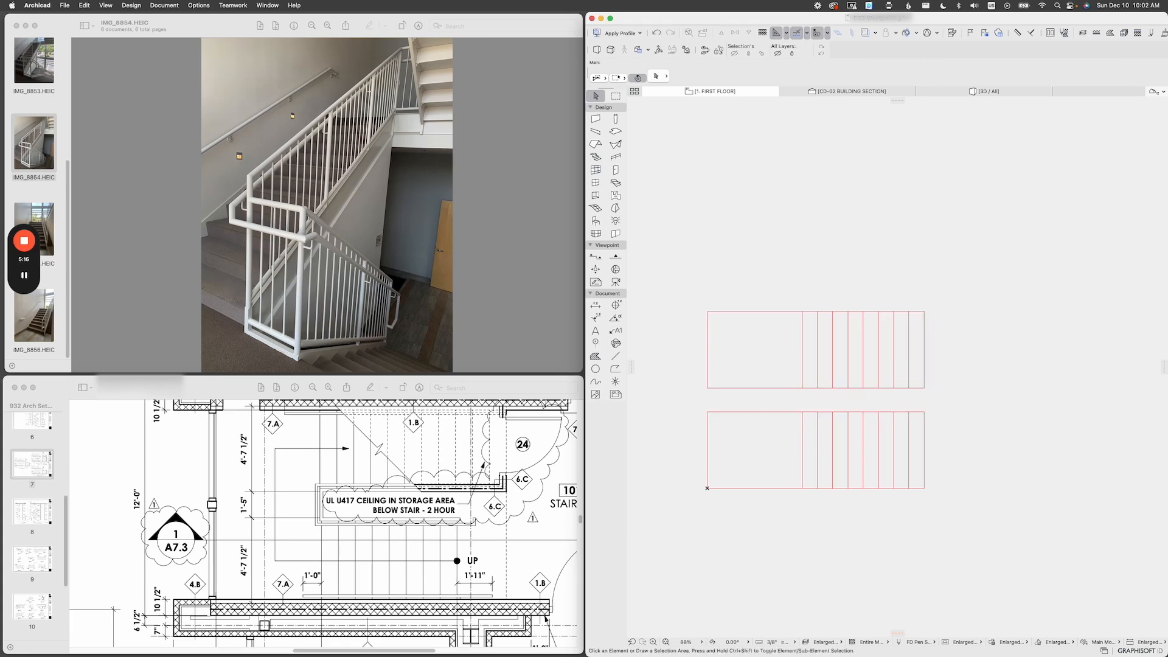
Delete the copied landing and offset the original landing's upper edge to the far edge of the upper flight.
left_click(771, 389)
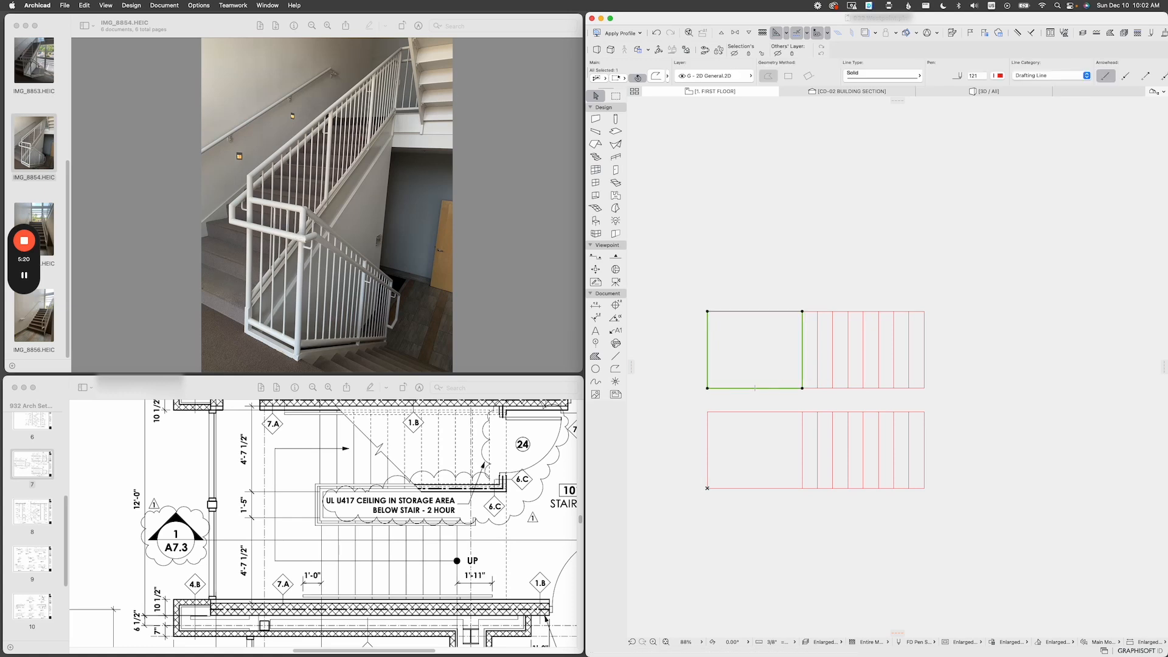
key("BackSpace")
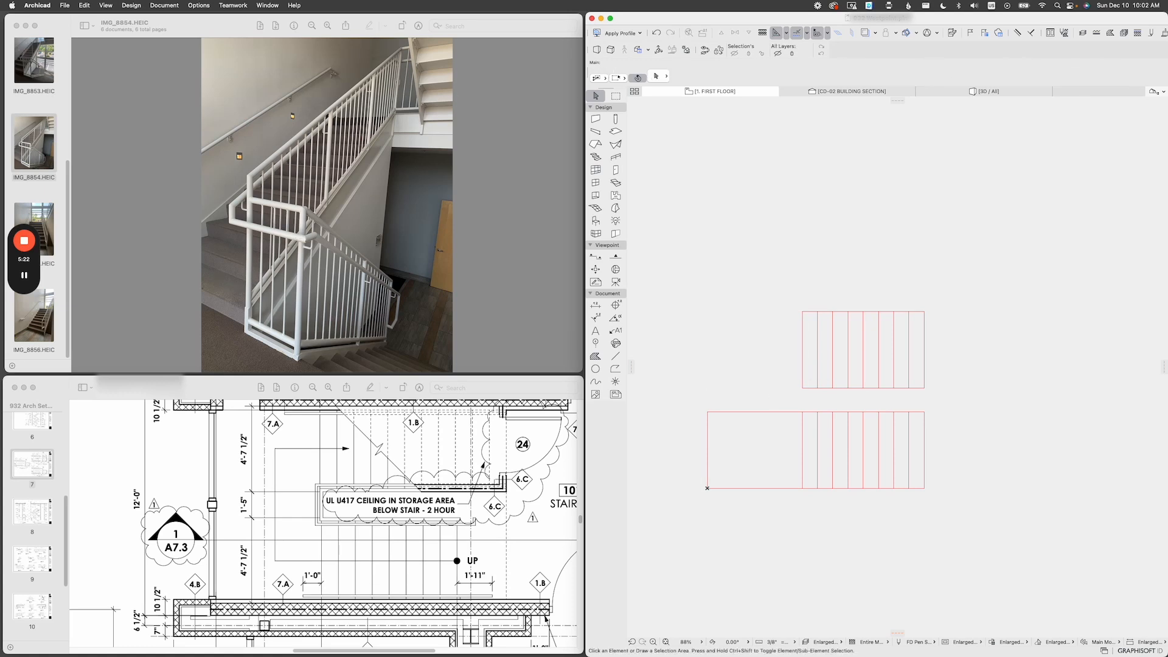
left_click(707, 488)
left_click(802, 412)
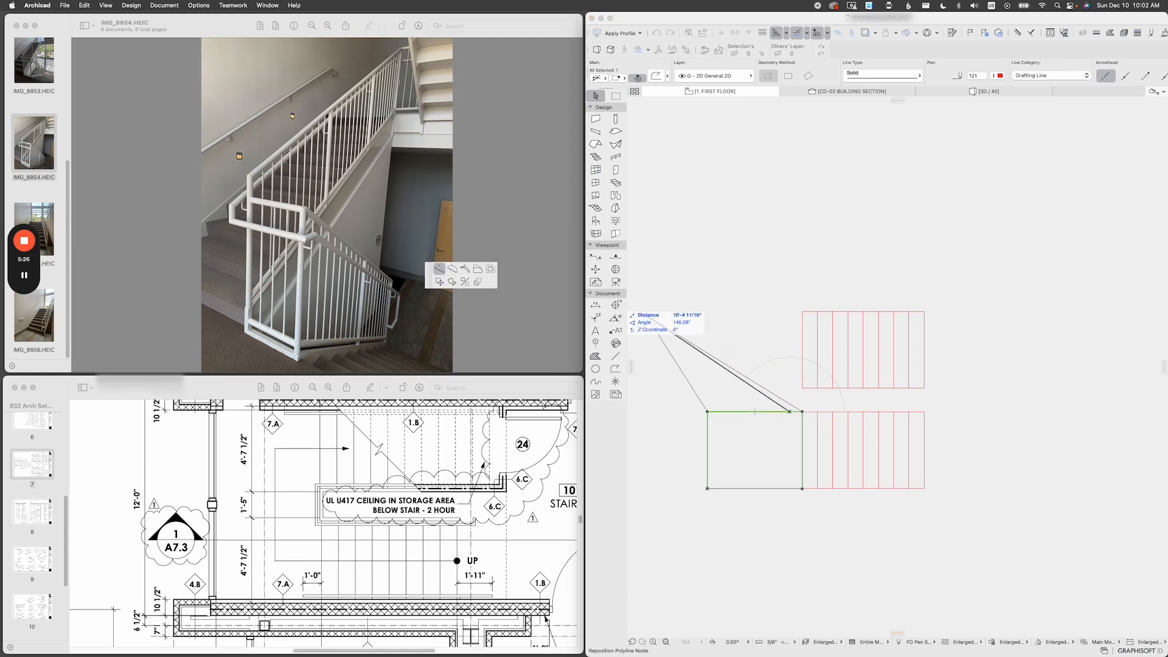
left_click(477, 270)
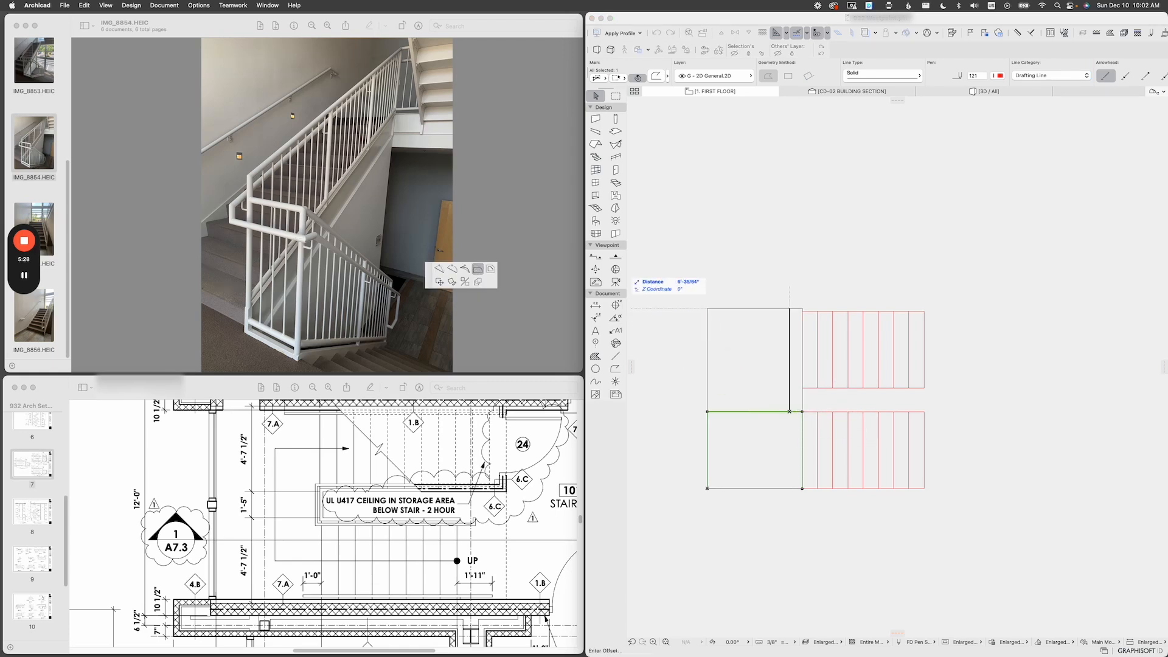
left_click(806, 311)
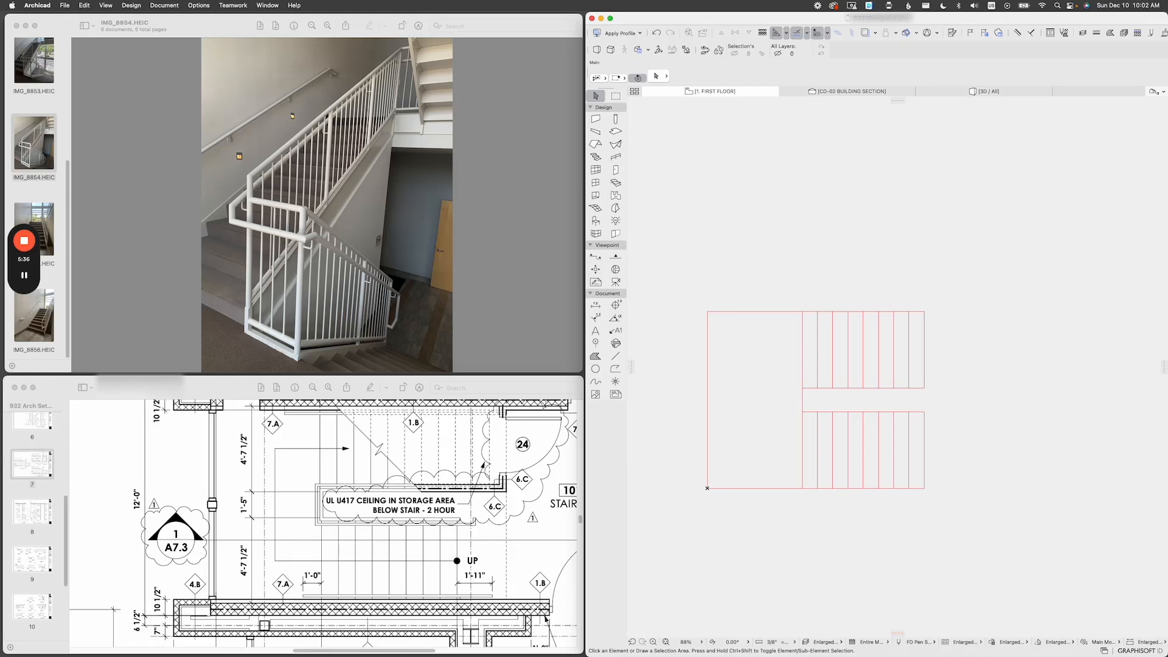
Check the upper flight's tread note on the PDF plan, then copy its last three treads directly beyond its end to make eleven treads.
scroll(546, 619, "up", 5)
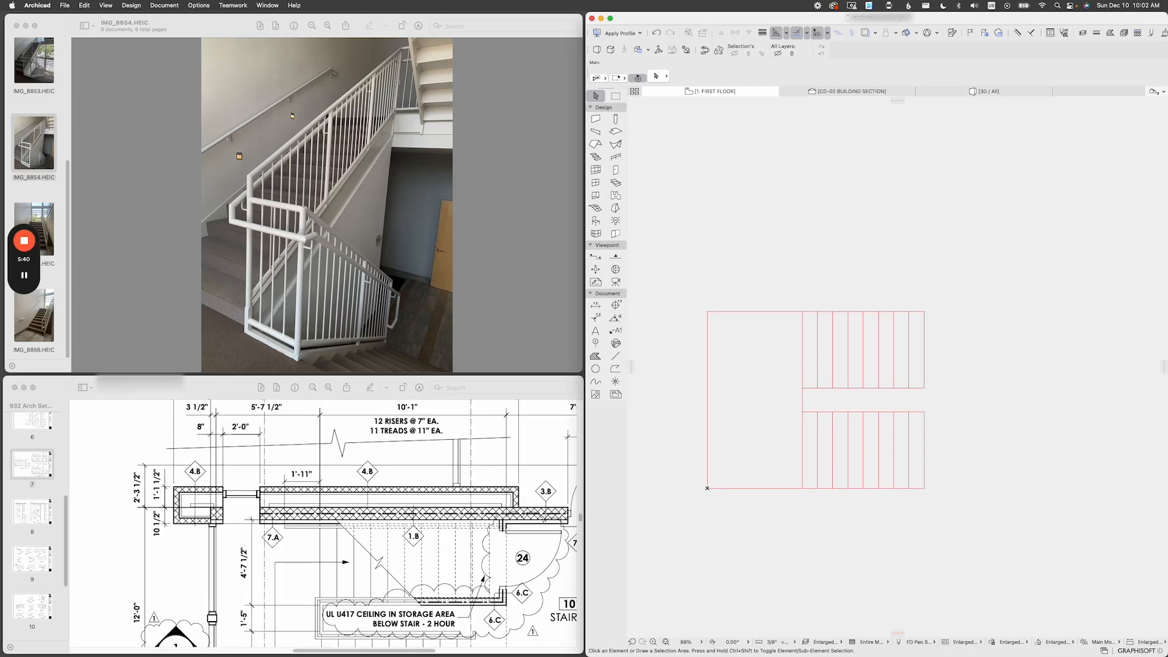
middle_click_drag(815, 400, 794, 387)
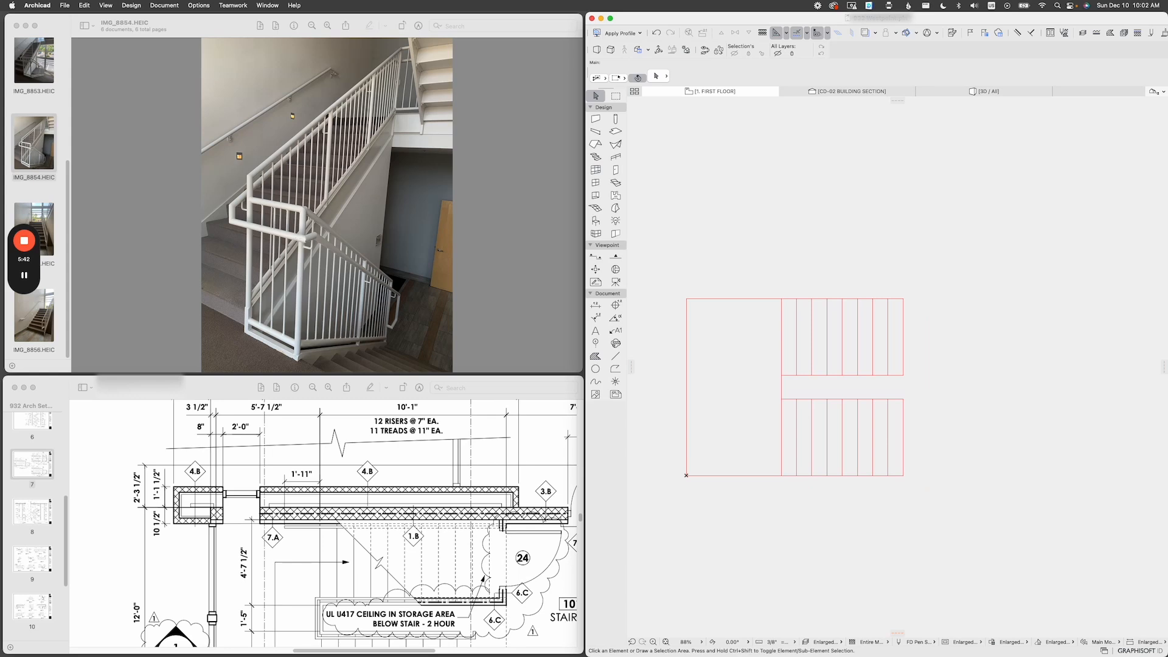
left_click(686, 475)
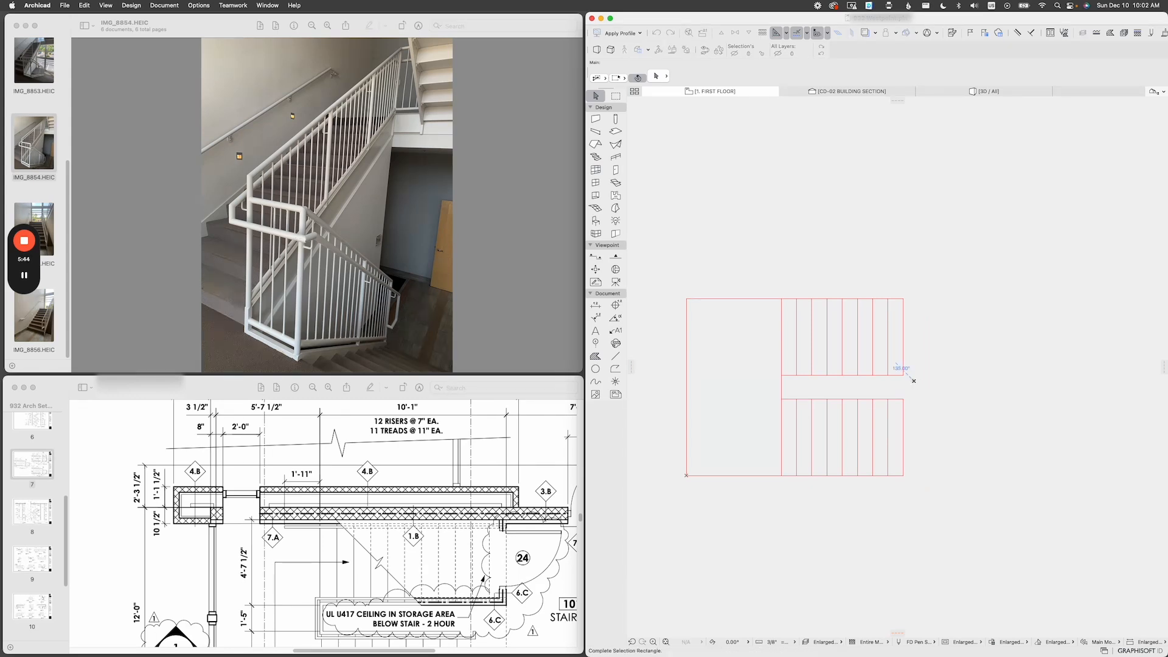
left_click(913, 379)
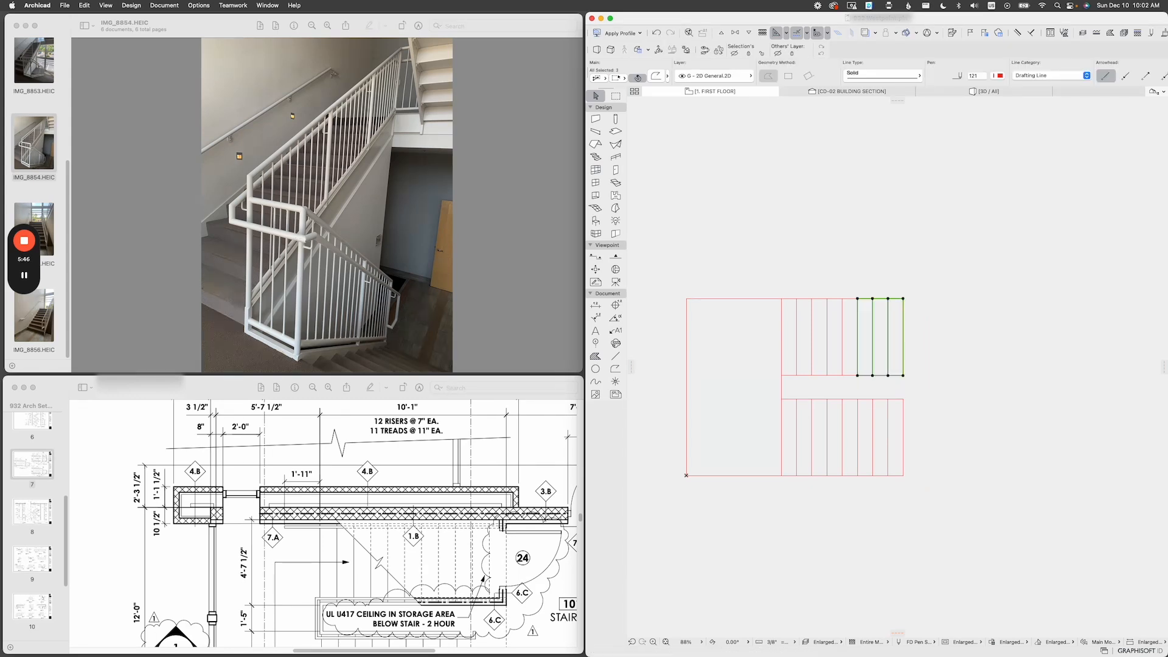
key("super+d")
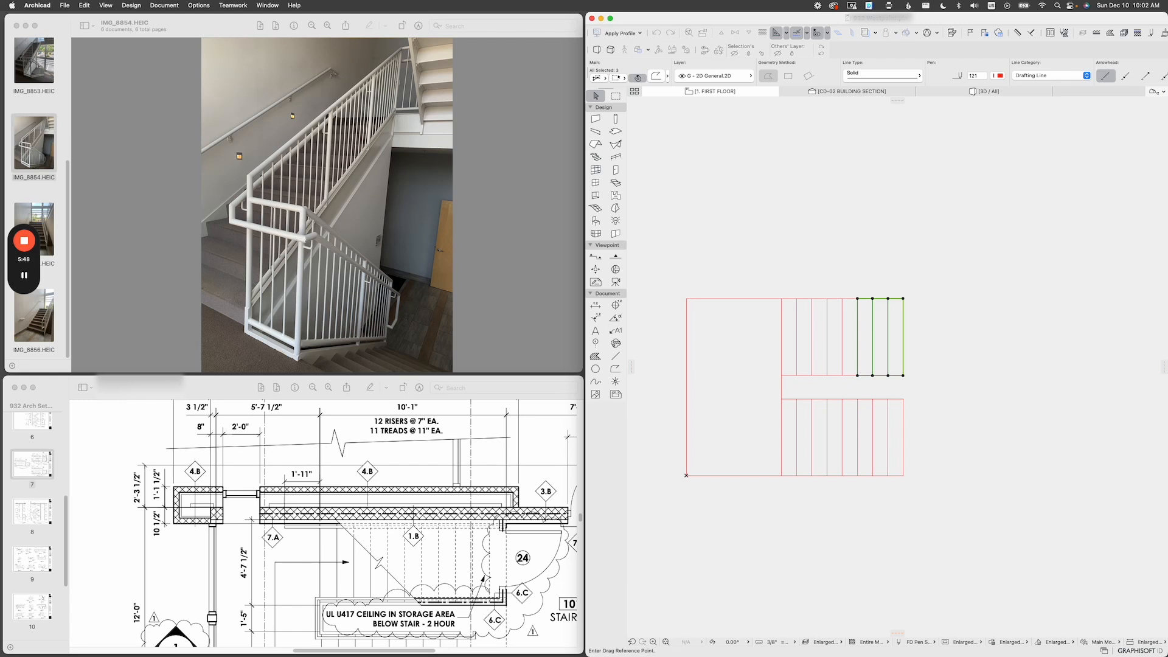
left_click(858, 375)
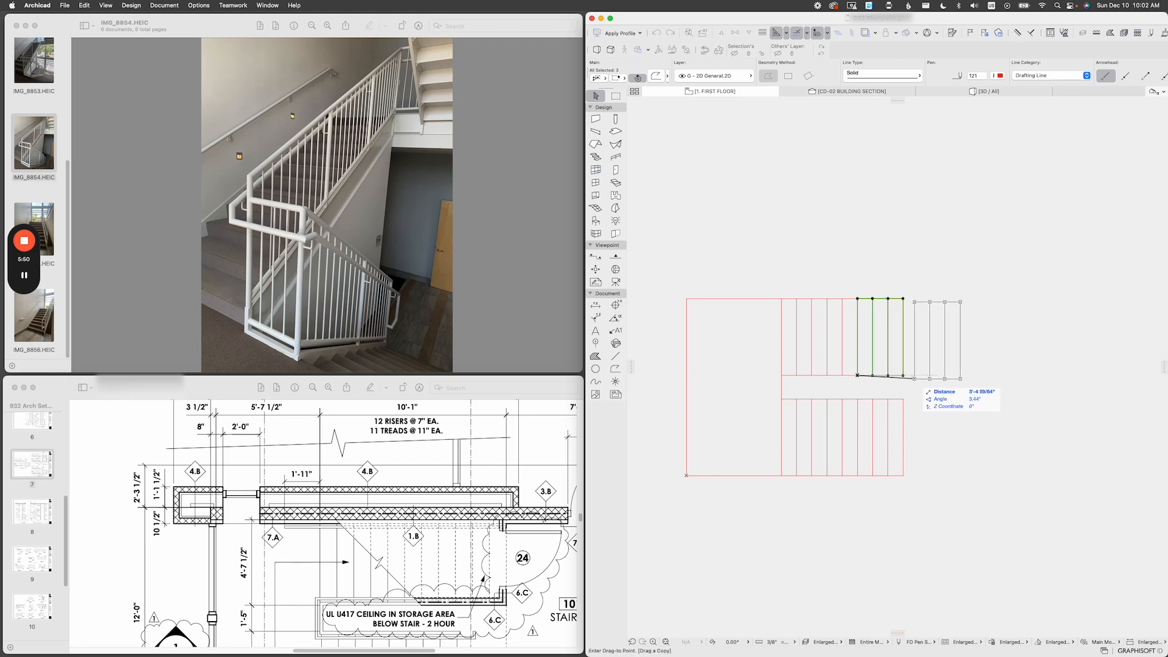
left_click(904, 375)
key("Escape")
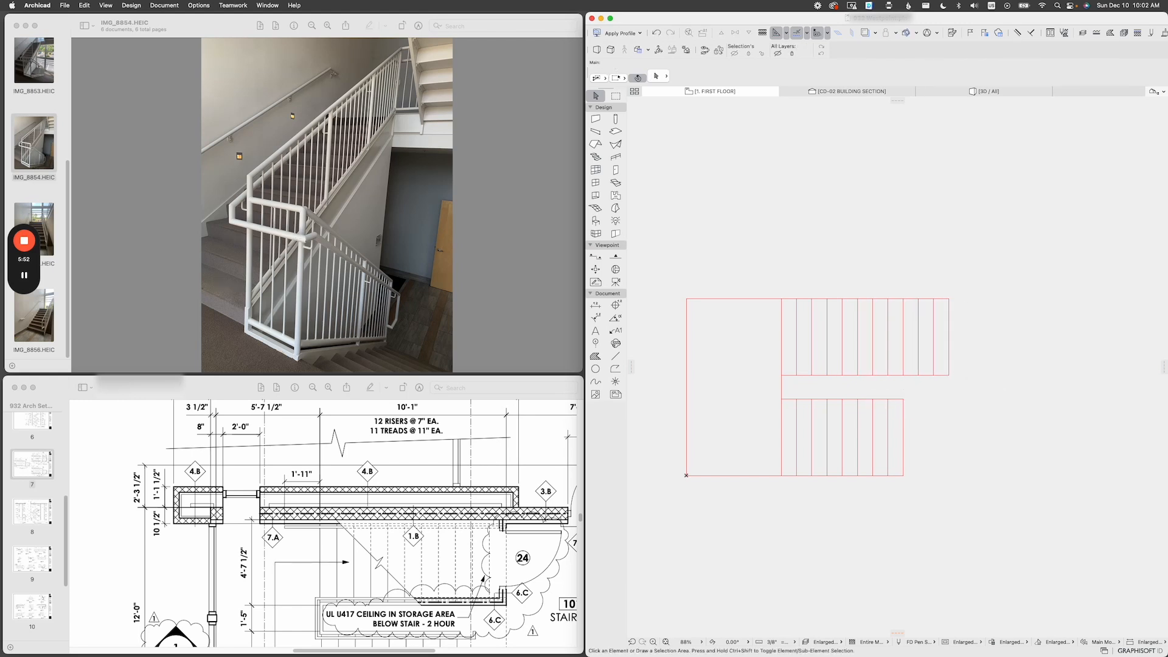
Review the lower flight on the PDF ground floor plan, then go to the building section through the stair on the following sheet.
scroll(355, 523, "down", 5)
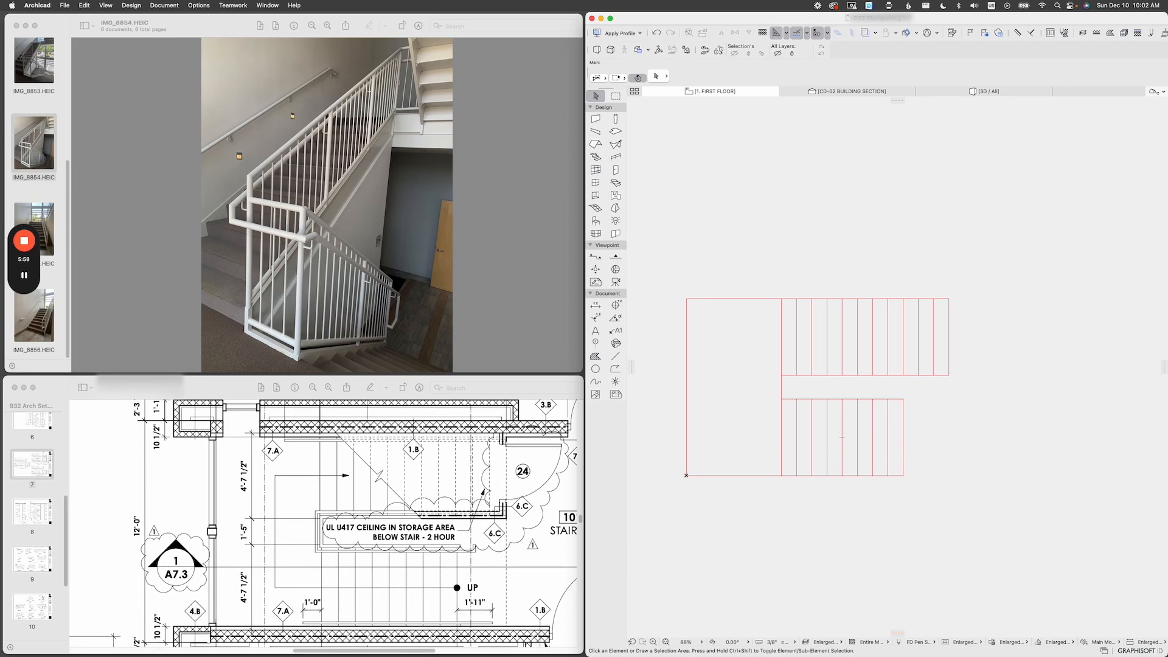
left_click(314, 388)
left_click(313, 387)
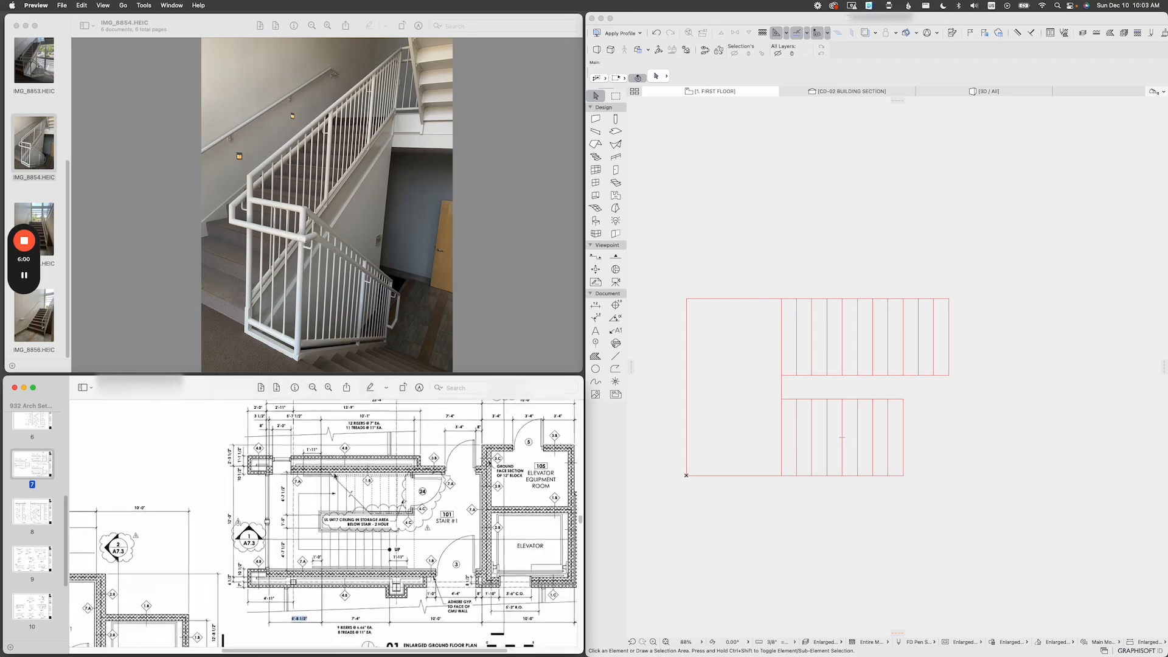
scroll(339, 493, "down", 1)
scroll(339, 493, "down", 15)
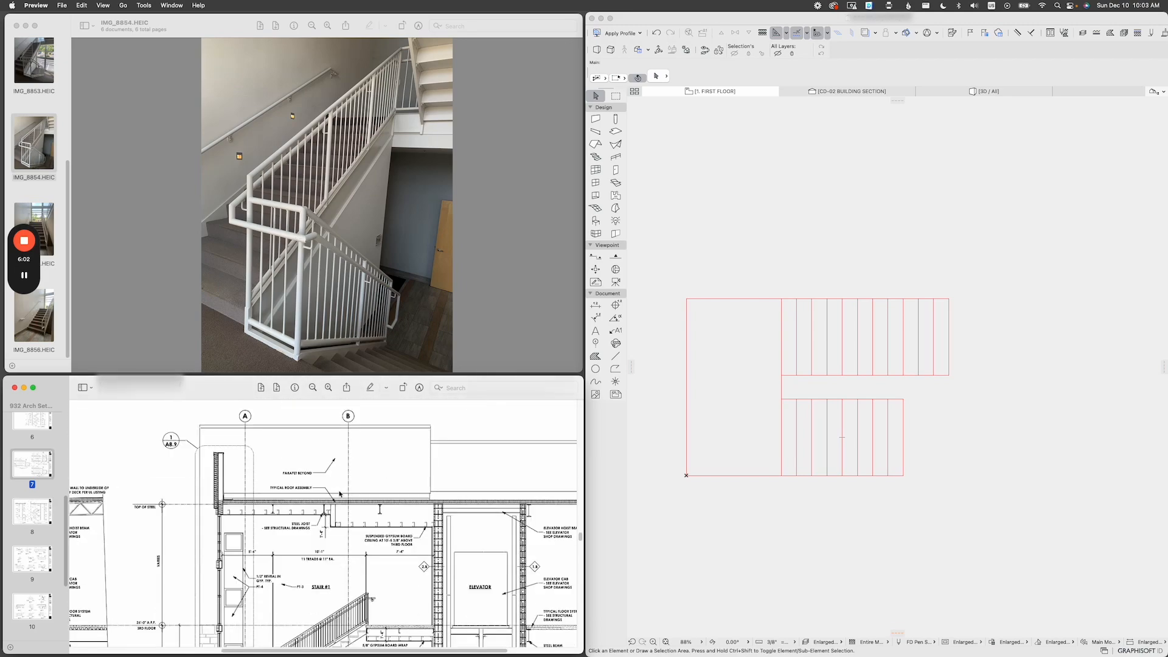
scroll(339, 494, "down", 9)
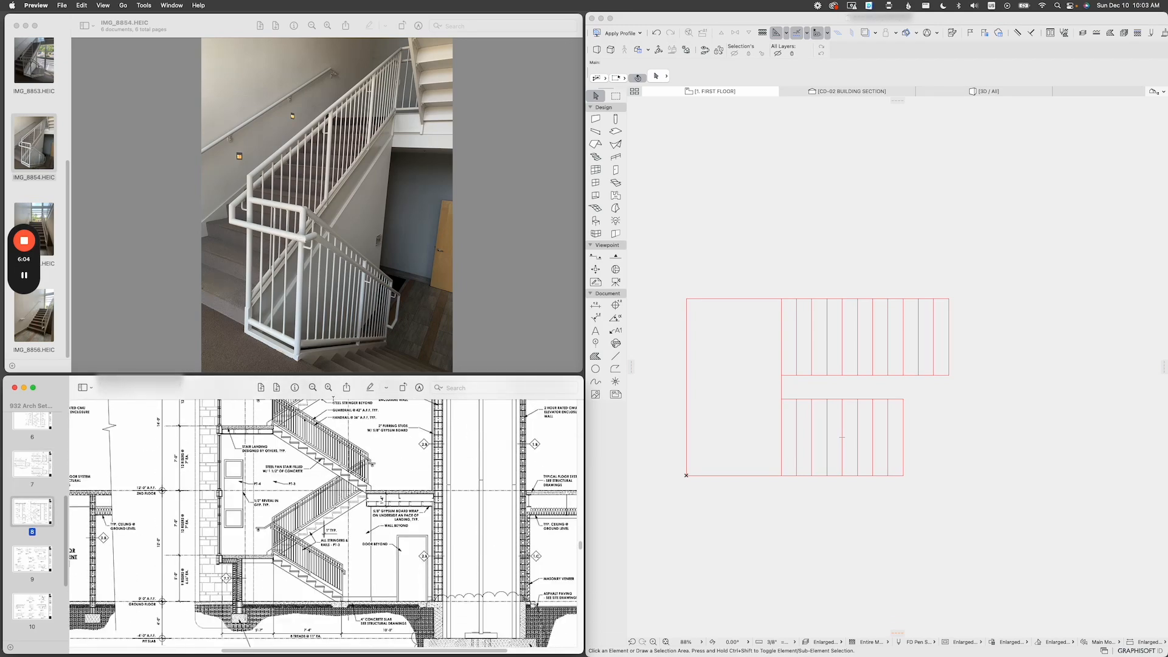
Enlarge the PDF view and examine the section's riser, tread and height dimensions from the ground floor to the second floor.
left_click(328, 387)
left_click(328, 388)
scroll(322, 523, "down", 4)
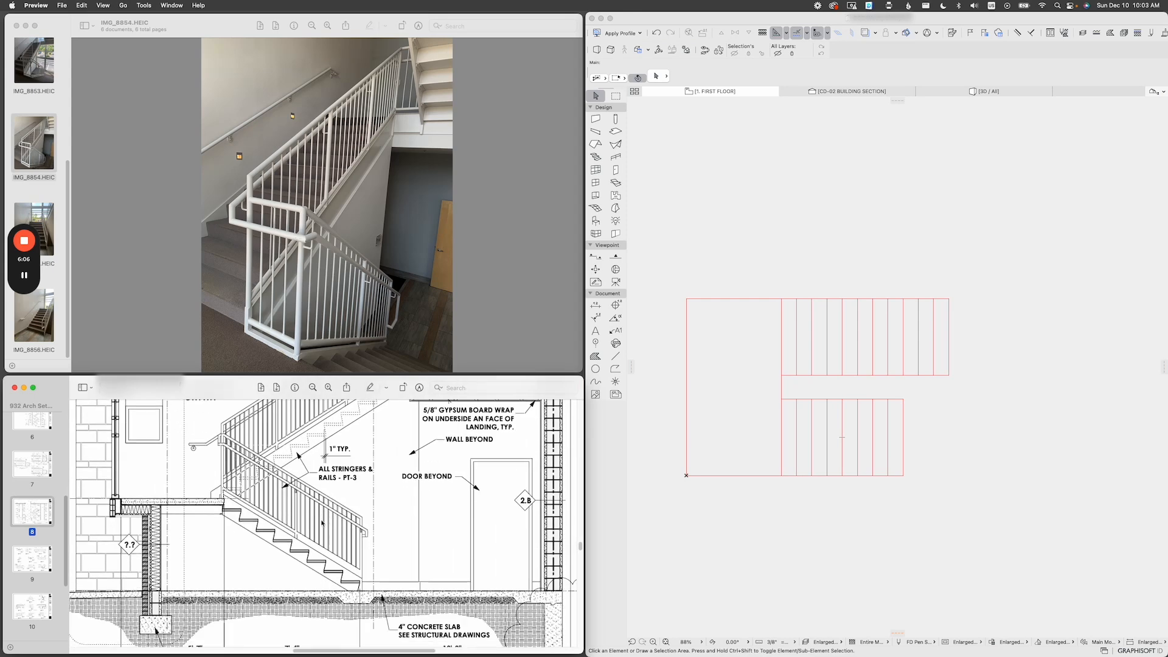
scroll(323, 522, "left", 5)
scroll(322, 522, "down", 3)
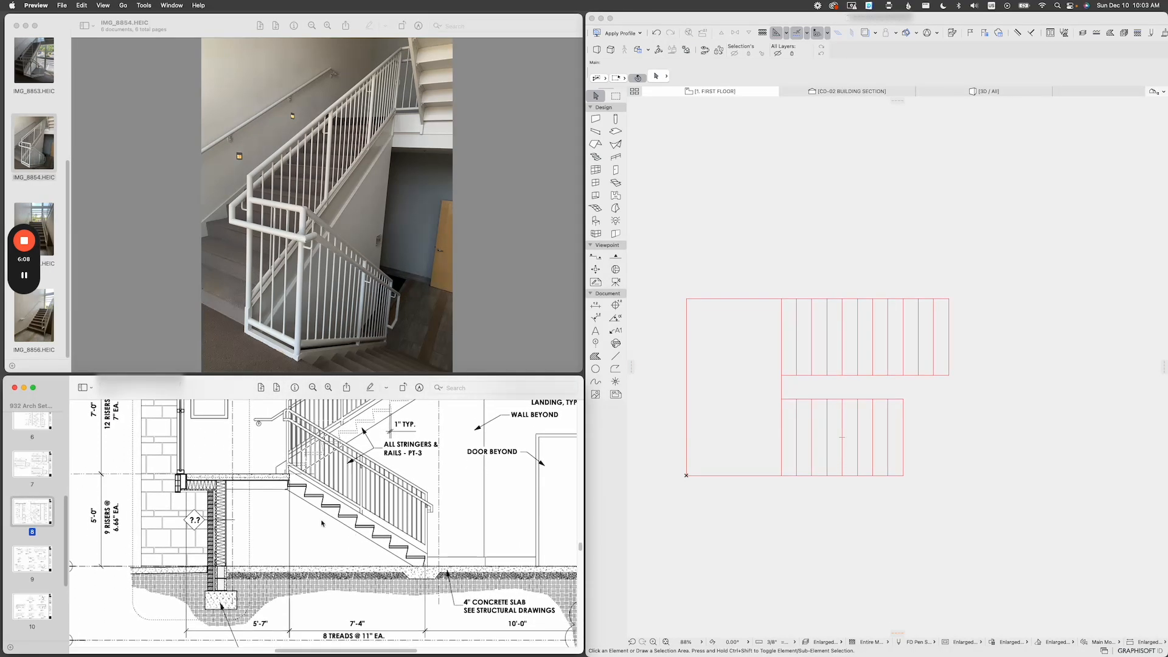
scroll(322, 523, "down", 2)
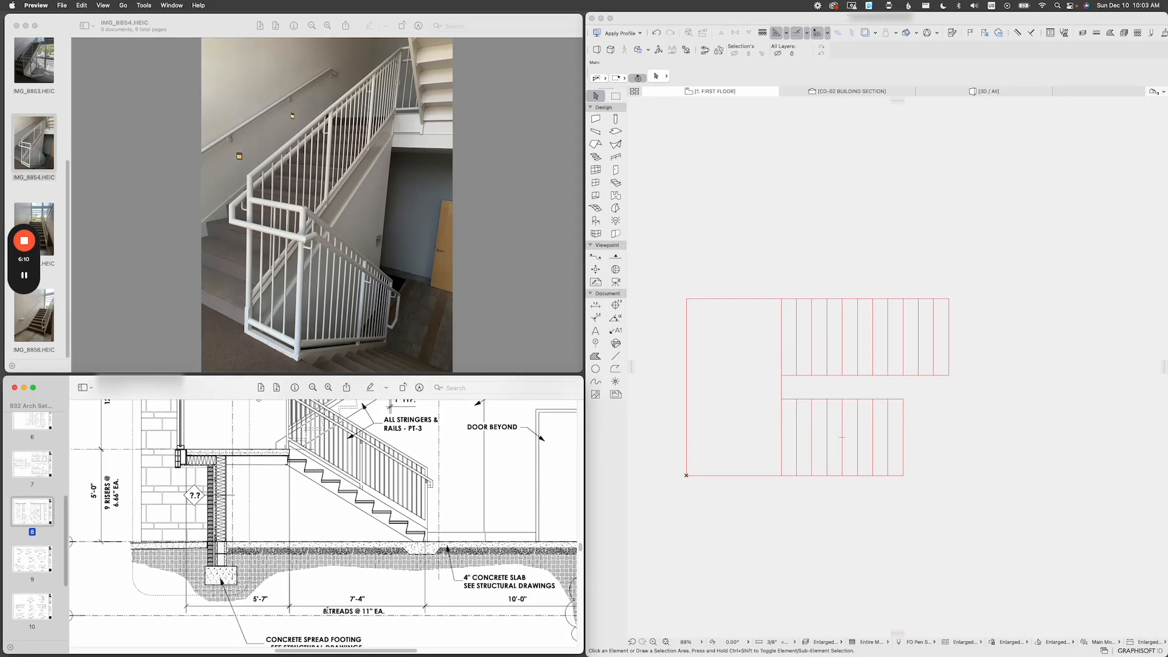
scroll(370, 588, "left", 6)
scroll(369, 588, "up", 1)
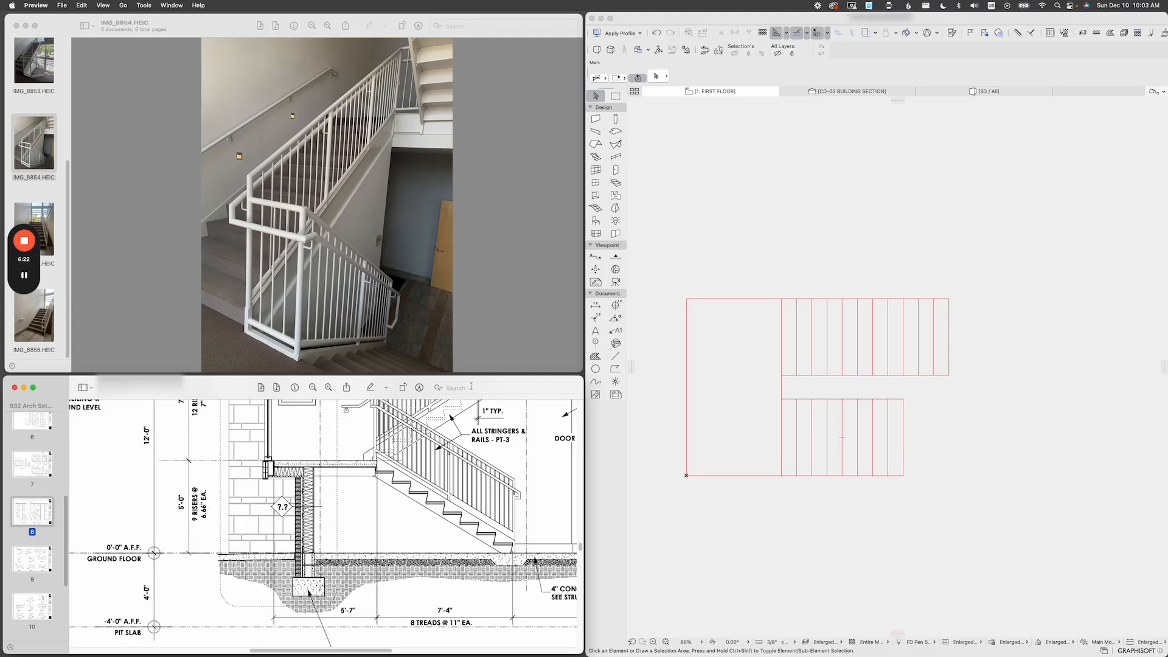
left_click_drag(479, 379, 478, 298)
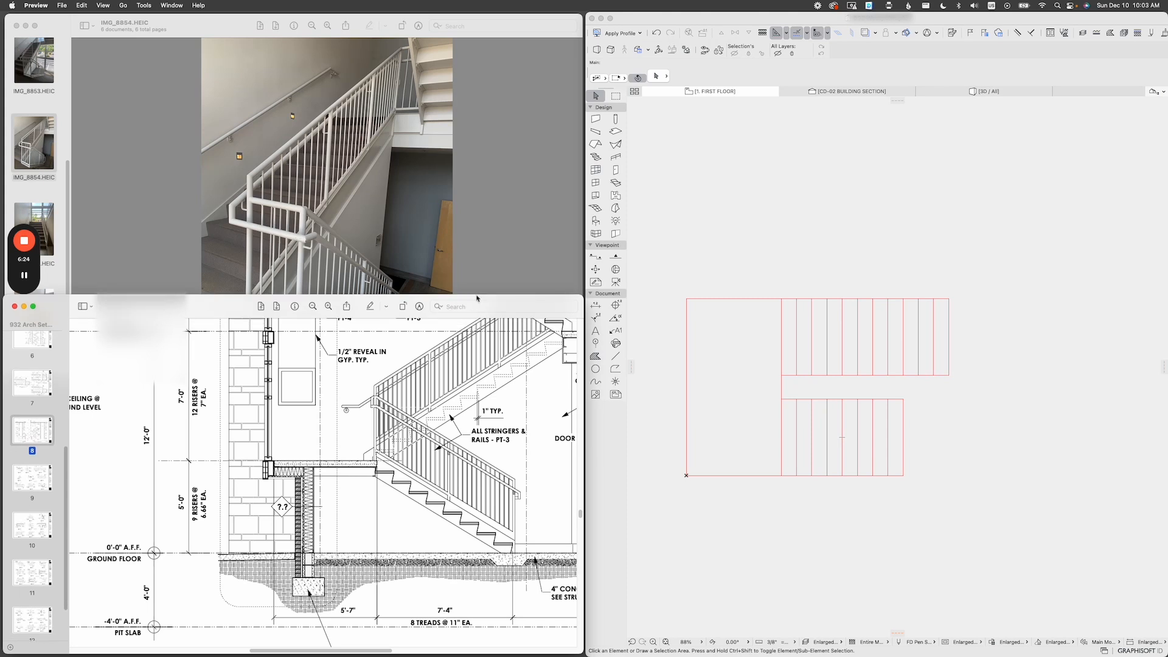
scroll(261, 454, "up", 3)
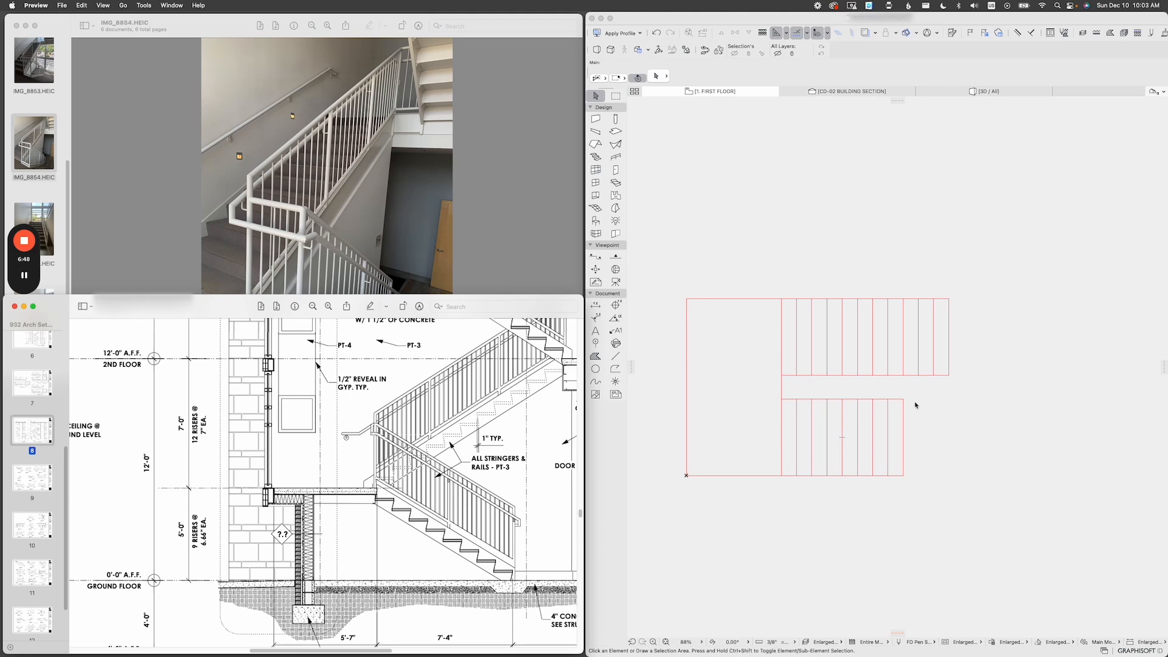
Activate the Stair tool and review the structure, stringer, finish, tread and riser pages of its default settings.
left_click(596, 157)
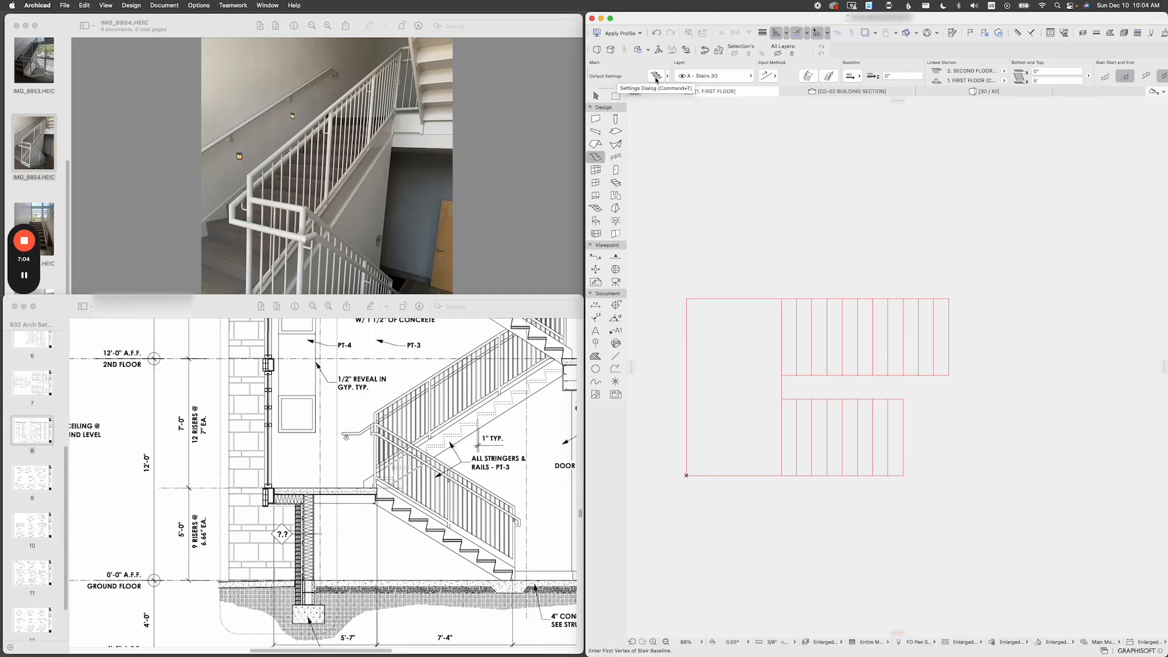
left_click(656, 80)
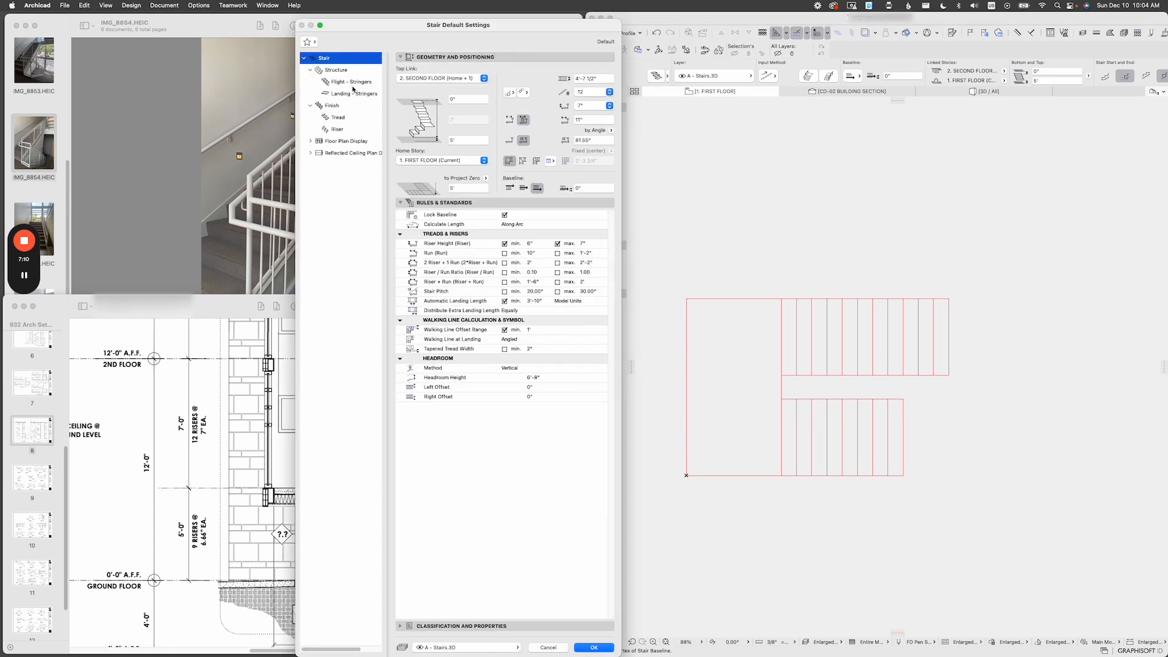
left_click(348, 73)
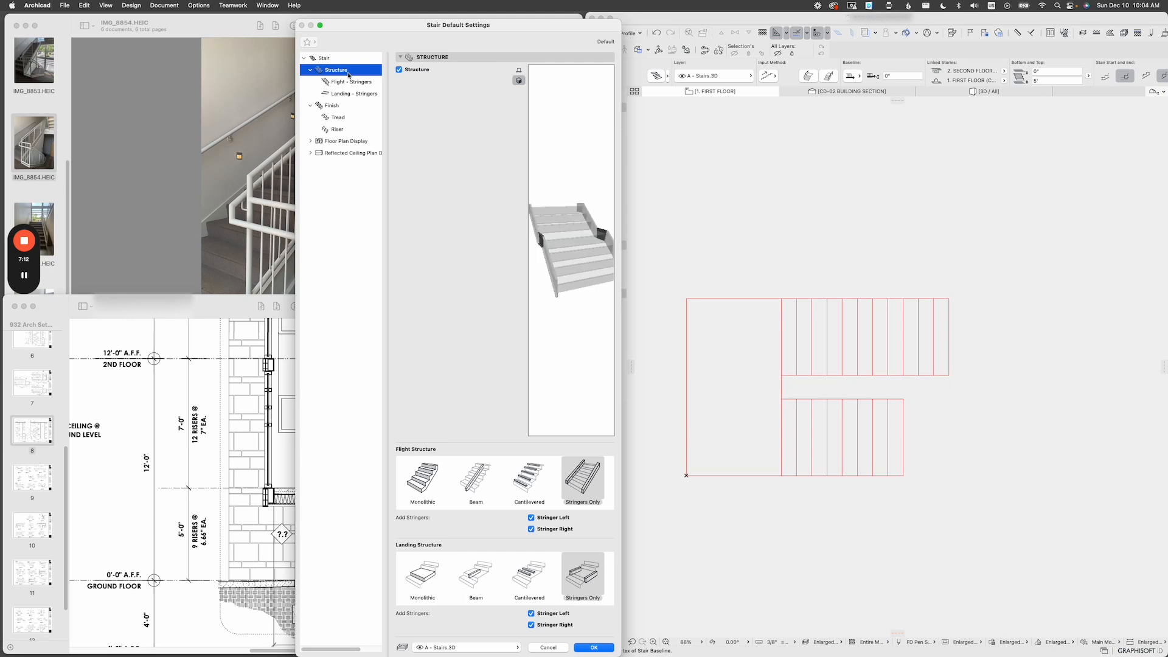
left_click(351, 82)
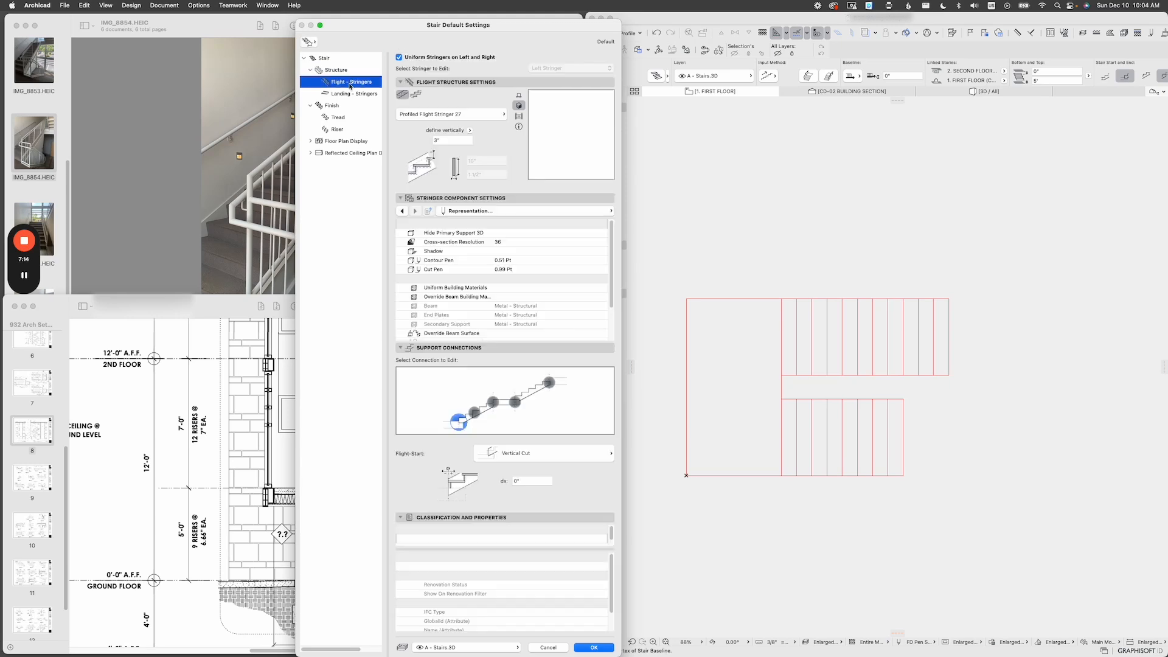
left_click(351, 93)
left_click(348, 107)
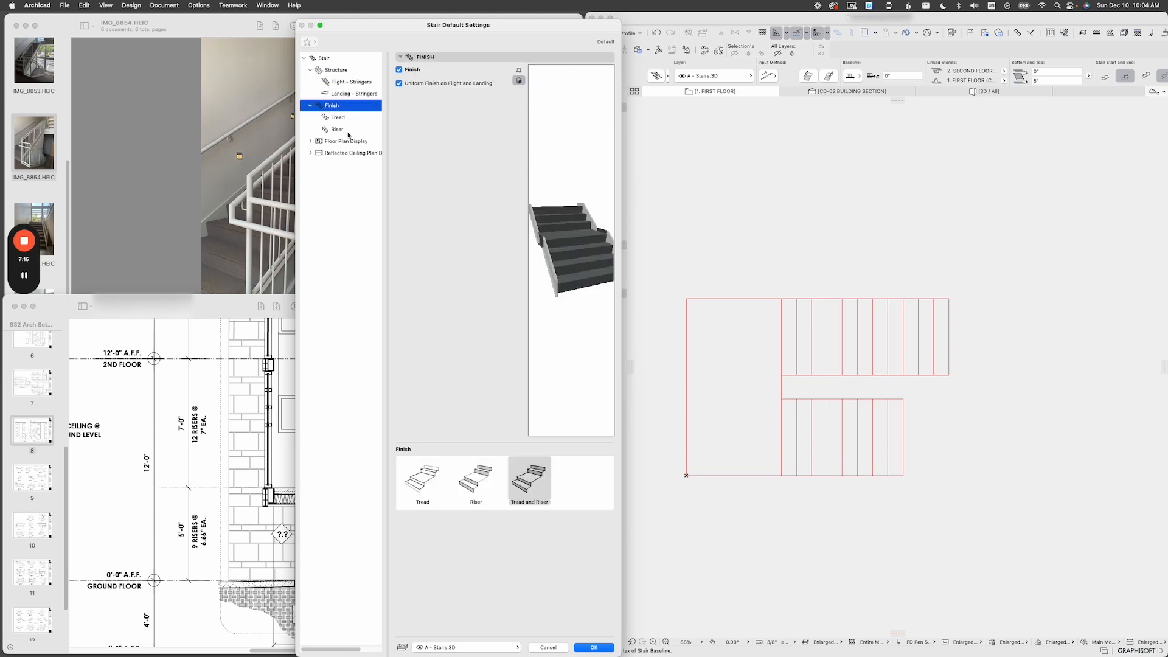
left_click(342, 119)
left_click(338, 130)
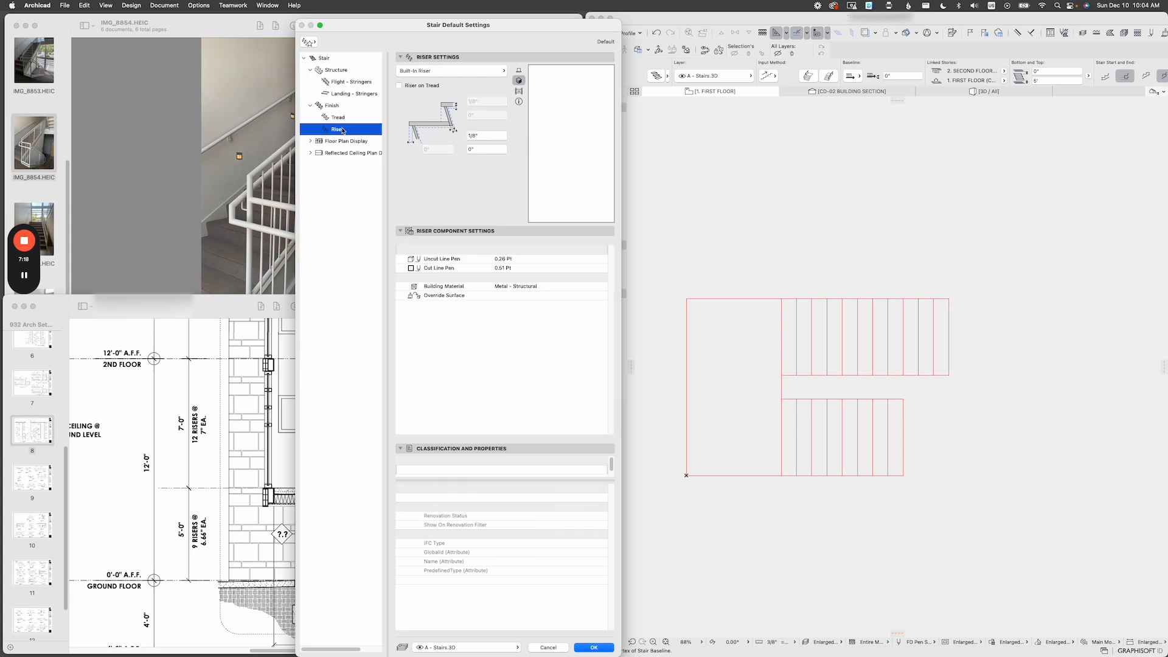
Review the stair's floor plan display and reflected ceiling plan symbol settings, then close the default settings without changes.
left_click(317, 141)
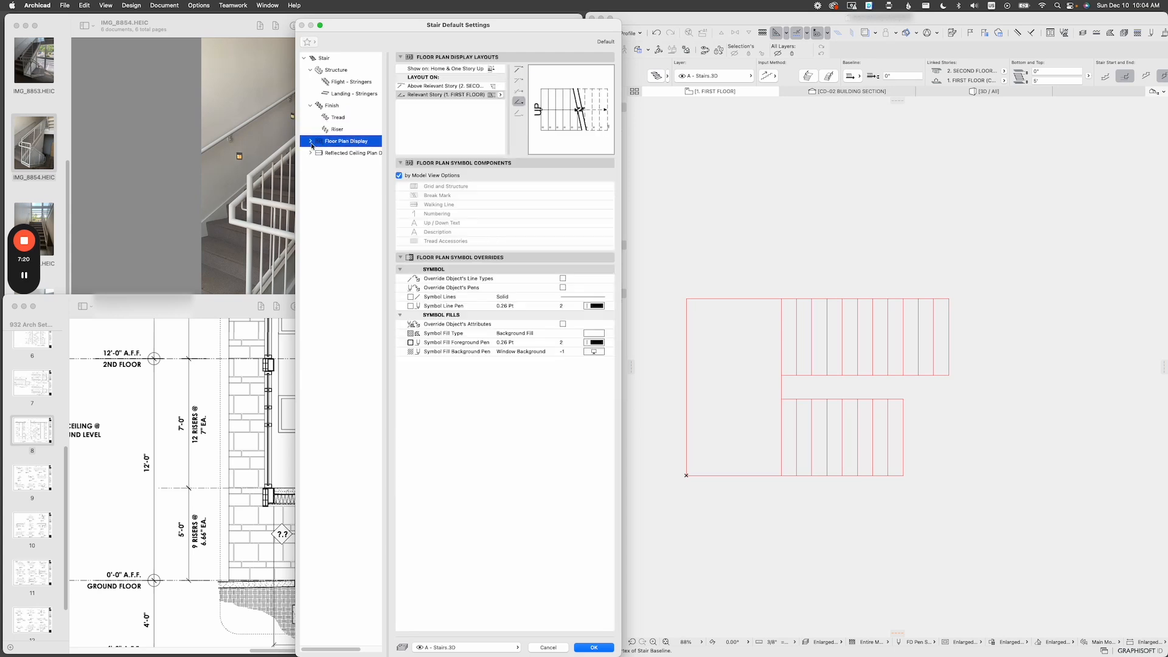
left_click(311, 141)
left_click(339, 154)
left_click(345, 165)
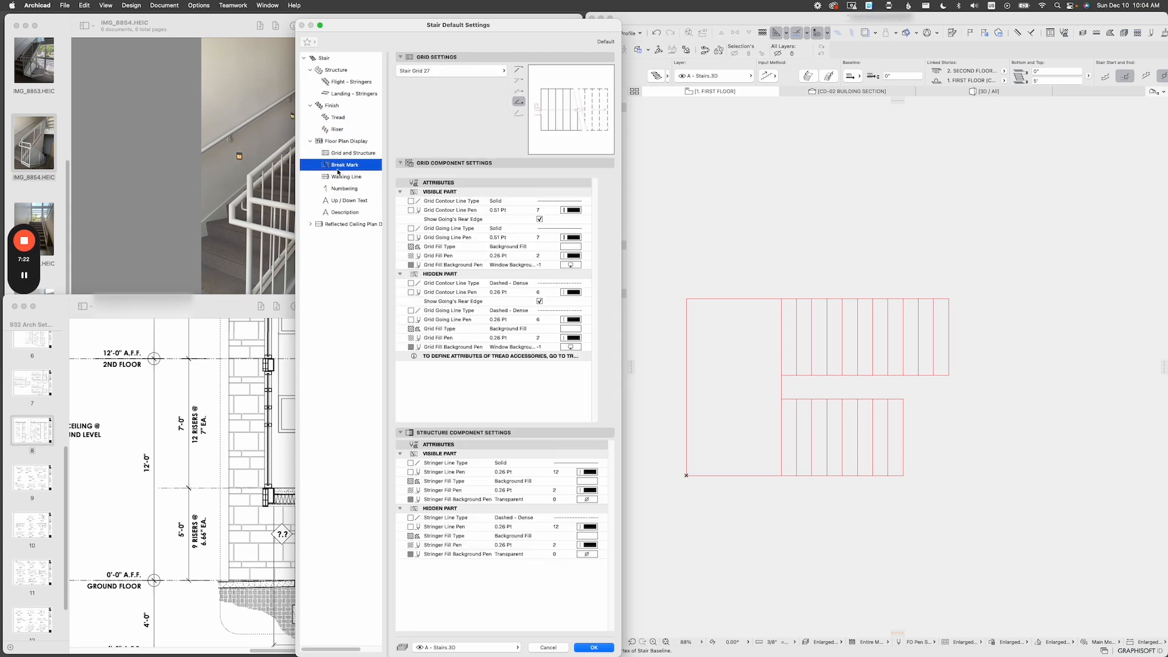
left_click(344, 189)
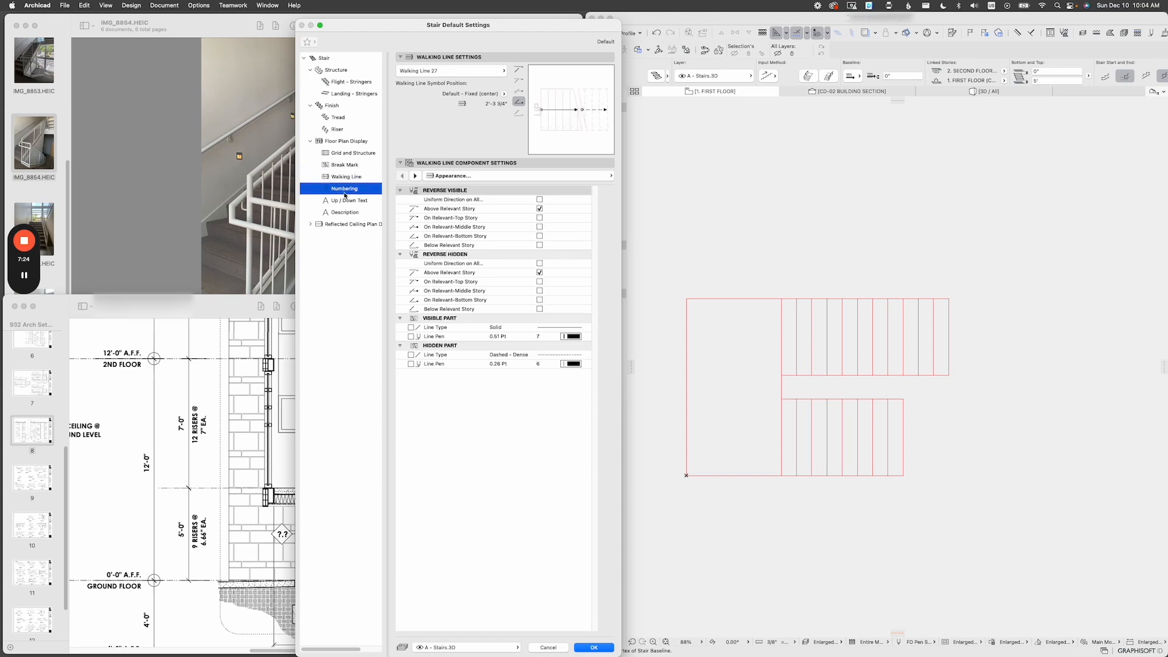
left_click(345, 203)
left_click(345, 213)
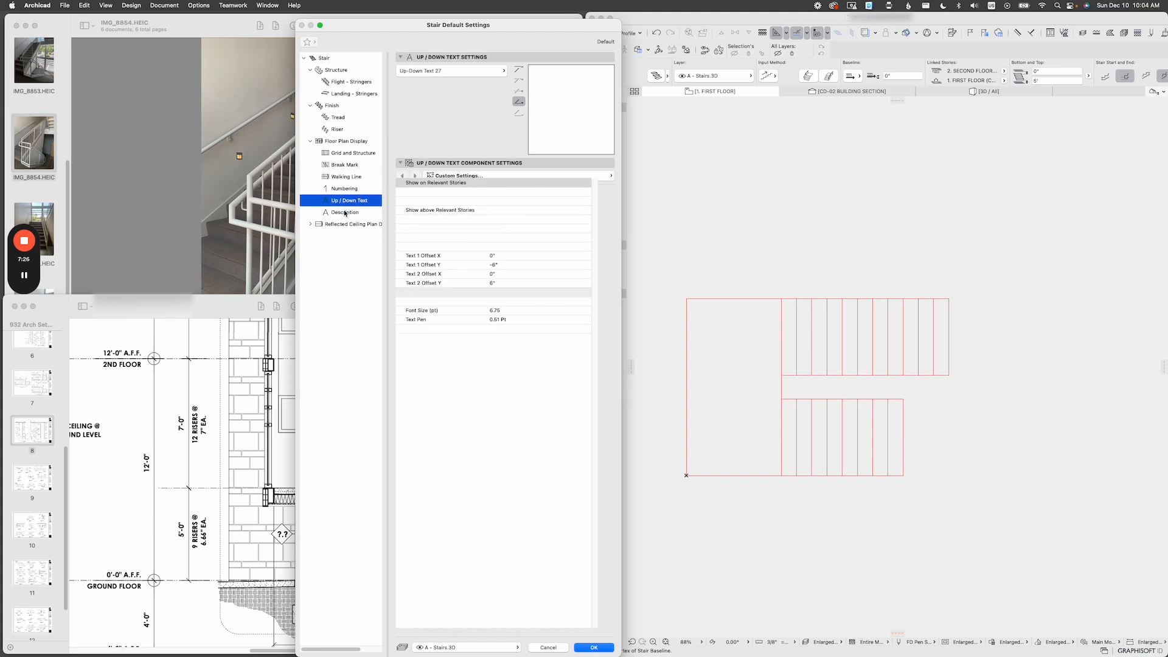
left_click(311, 225)
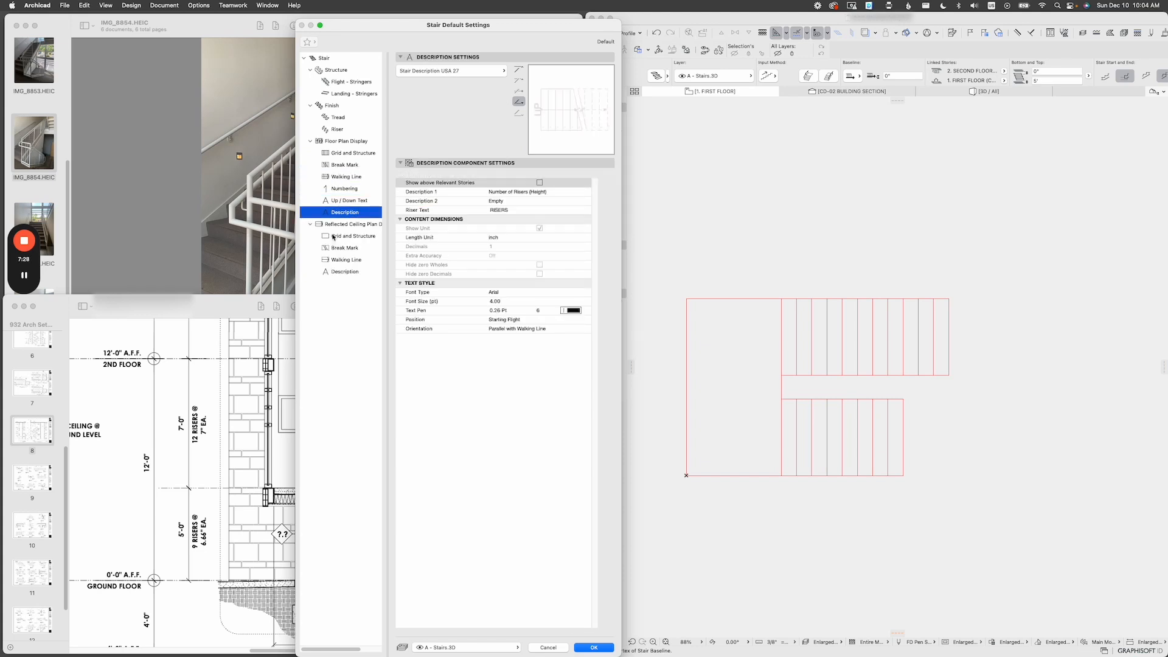
left_click(336, 236)
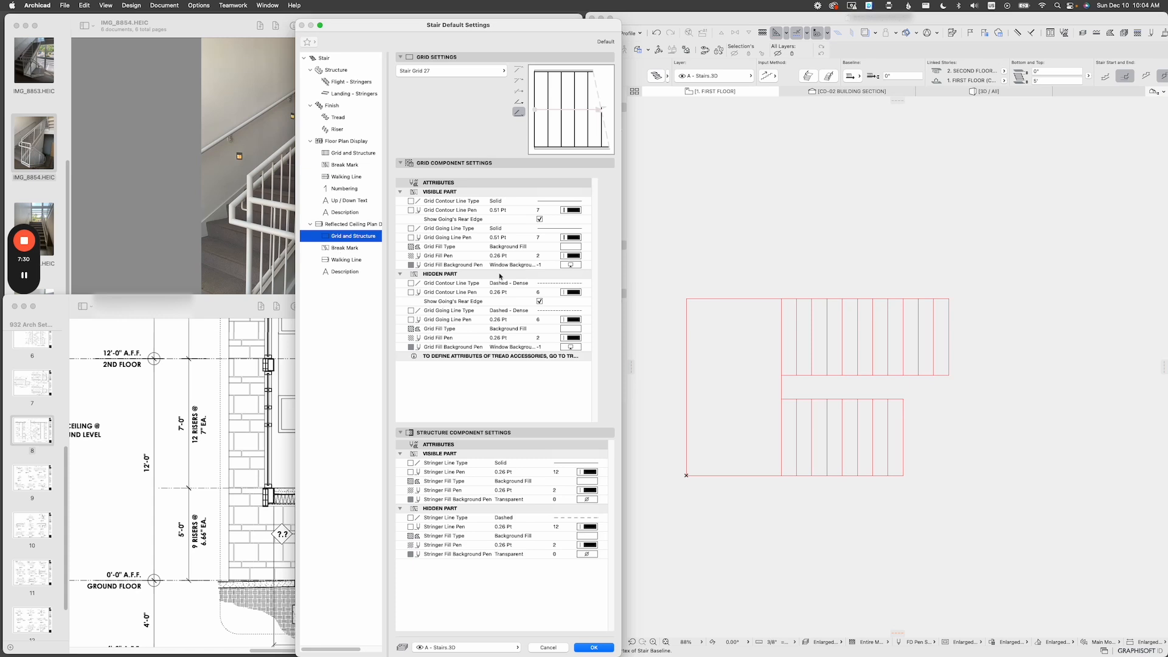
key("Escape")
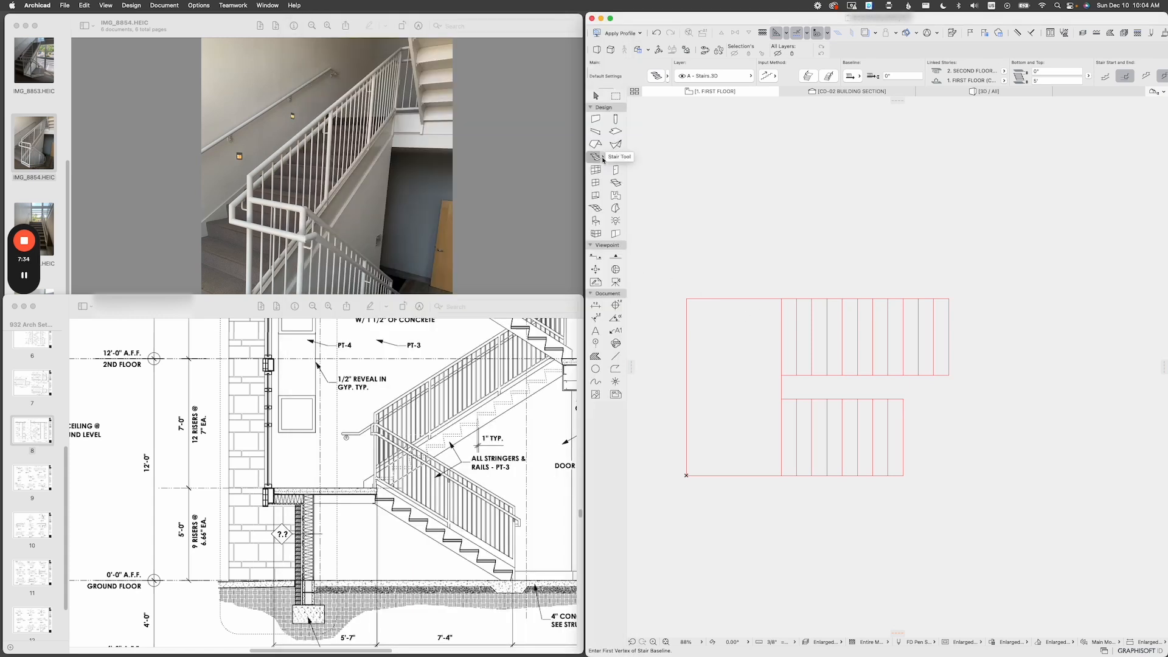
Browse the Stair tool favorites and apply the "Stair - Metal Pan - Simple" favorite.
left_click(603, 159)
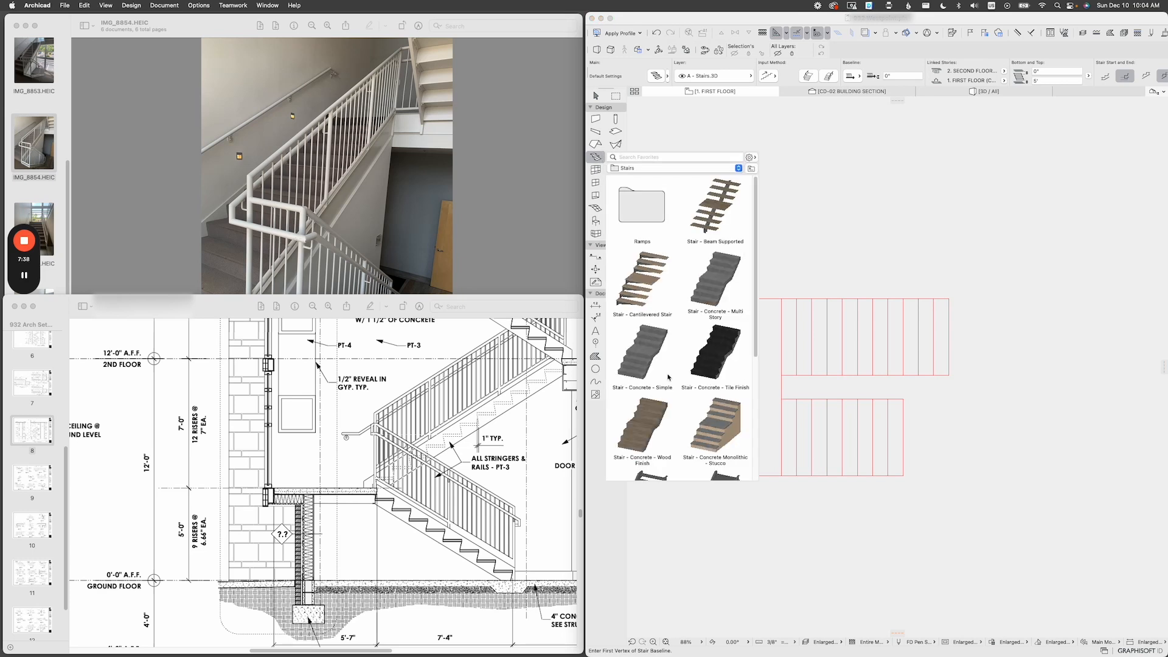
scroll(665, 340, "down", 2)
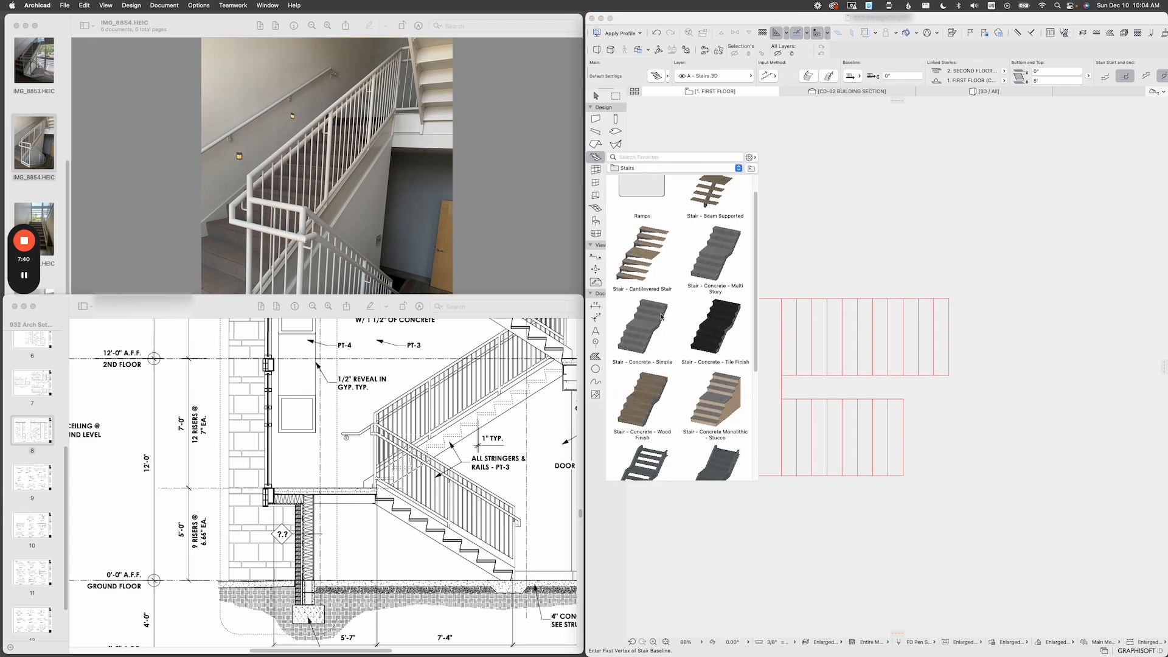
scroll(662, 316, "up", 2)
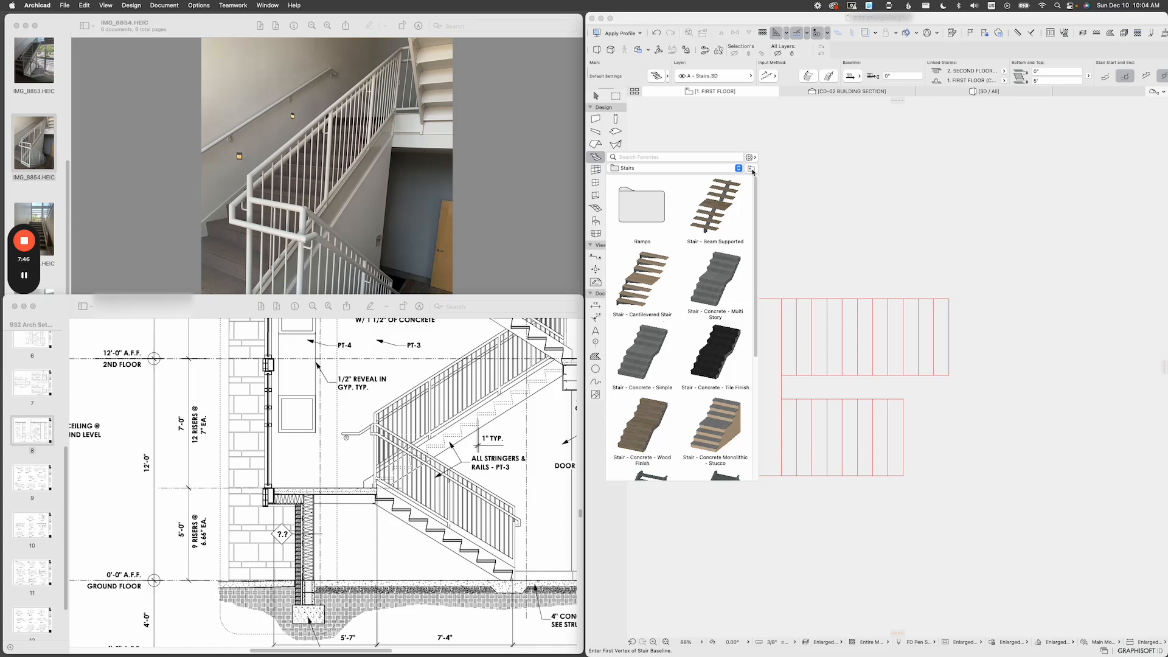
left_click(752, 170)
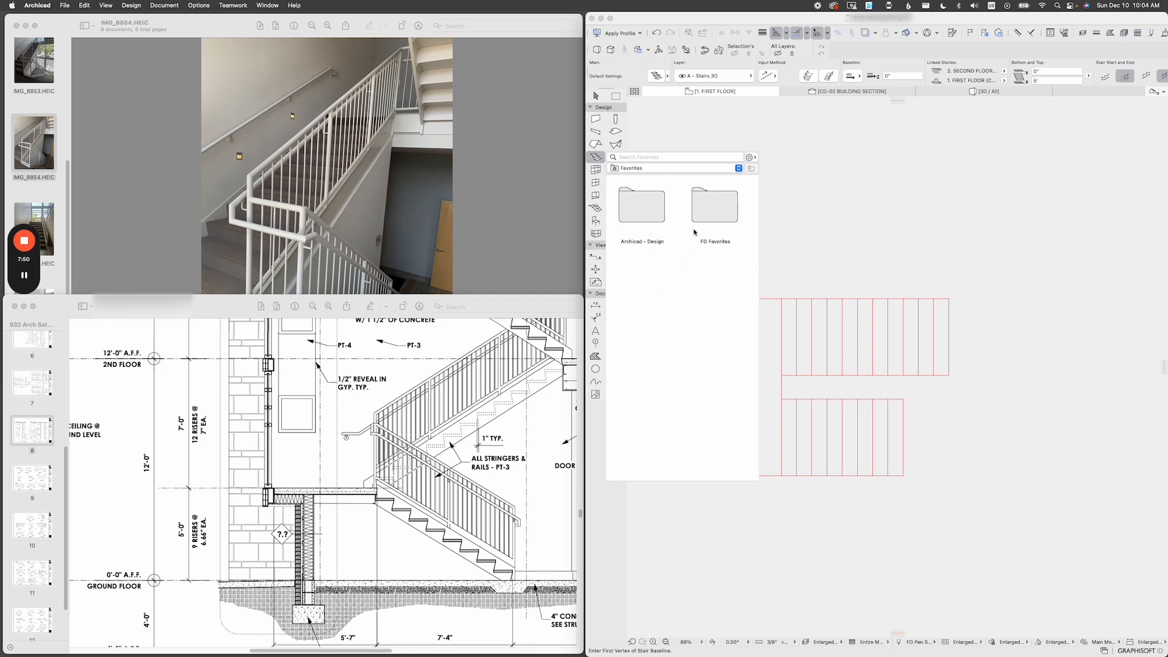
left_click(647, 215)
double_click(648, 214)
double_click(648, 214)
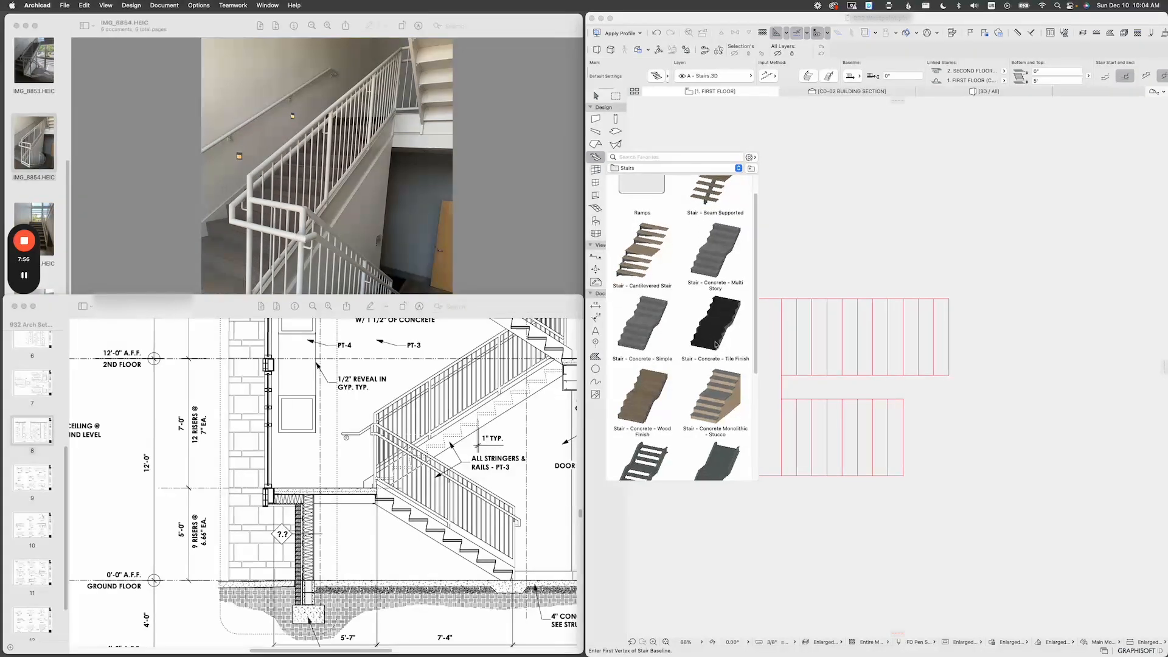
scroll(716, 353, "down", 3)
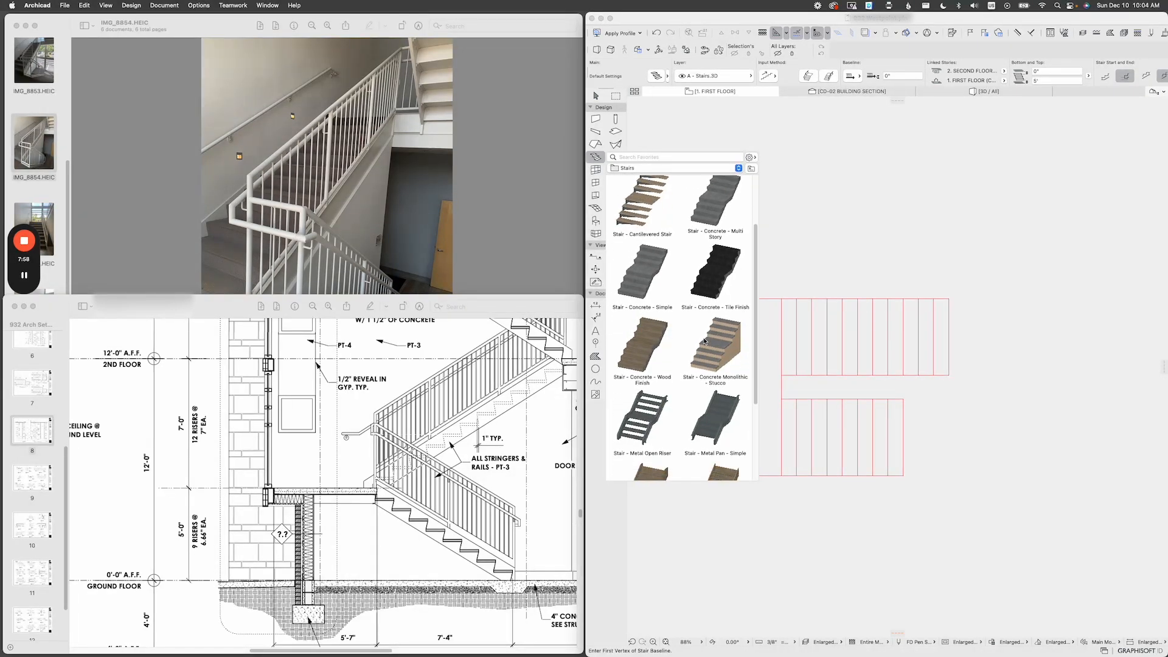
scroll(712, 342, "down", 2)
scroll(705, 342, "down", 1)
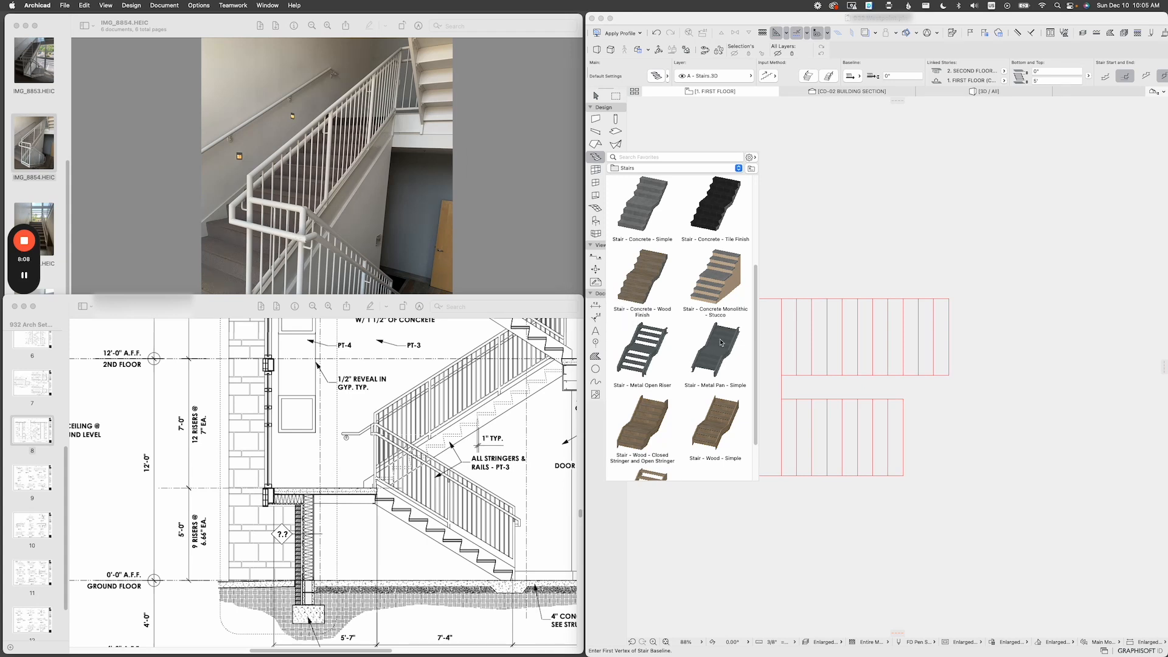
double_click(711, 356)
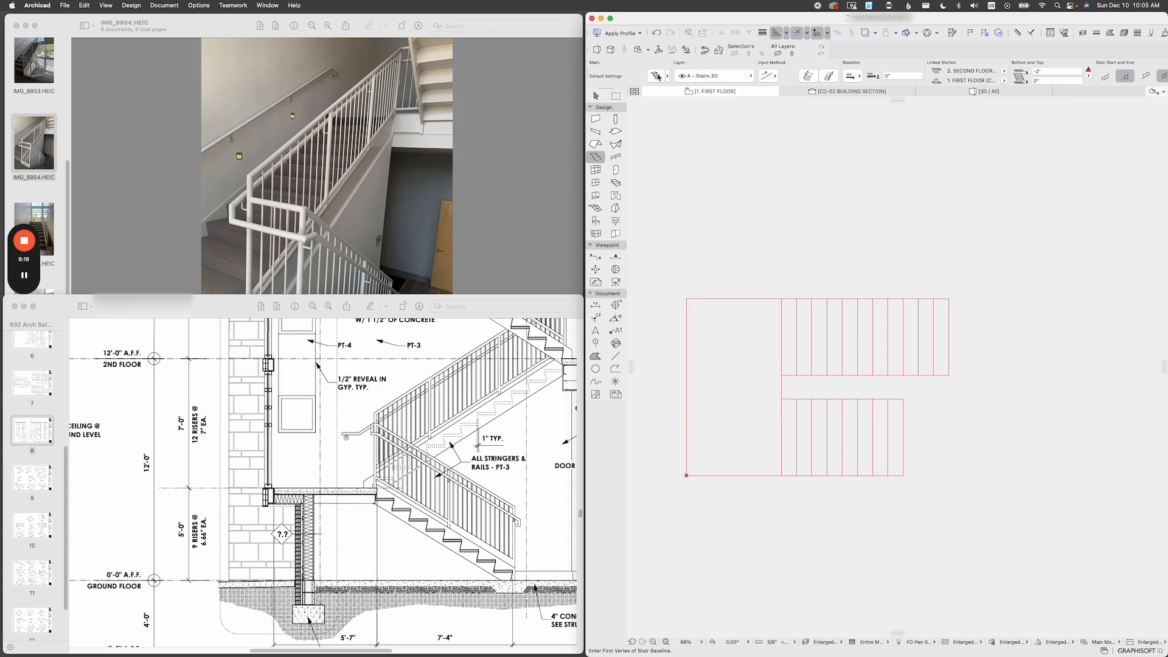
Open the default settings' main Stair page, clear of the PDF section, and set the top link to Not Linked.
left_click(657, 76)
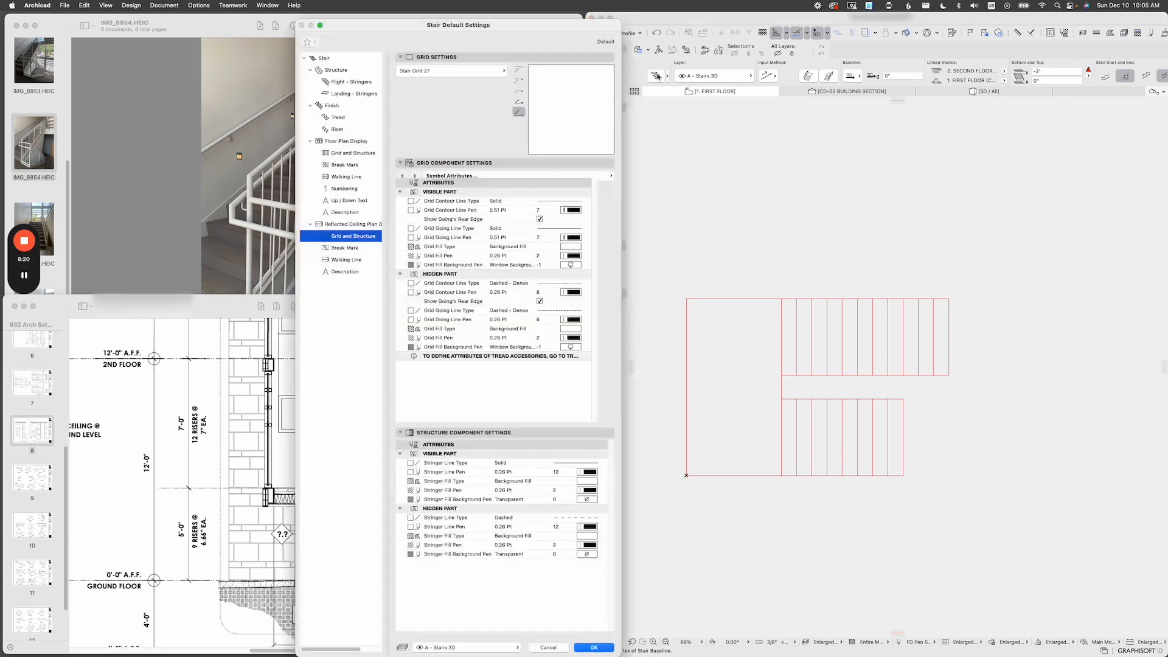
left_click_drag(528, 27, 582, 26)
left_click(395, 59)
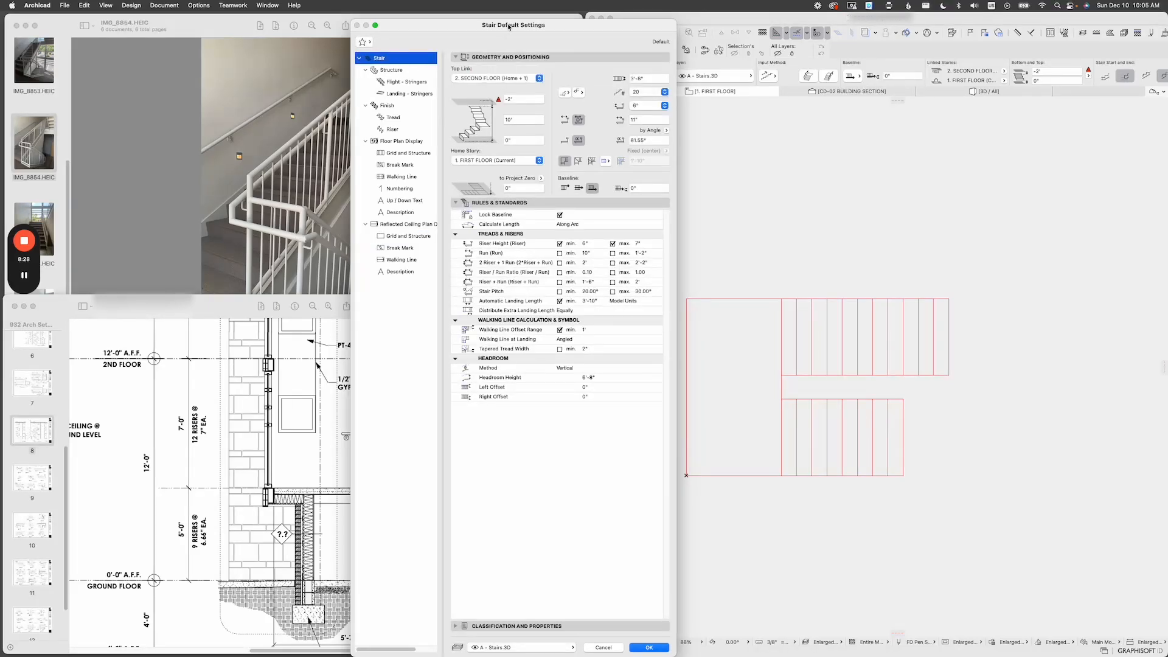
mouse_move(509, 26)
left_mouse_down()
mouse_move(515, 185)
mouse_move(525, 79)
left_mouse_up()
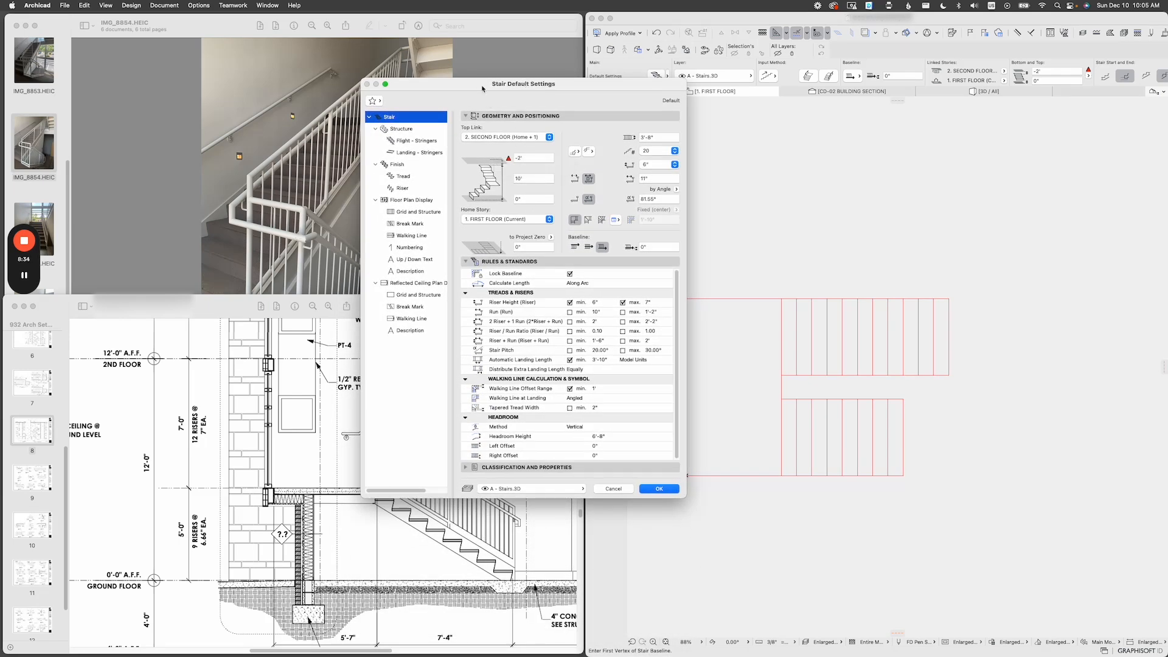
left_click_drag(482, 84, 643, 64)
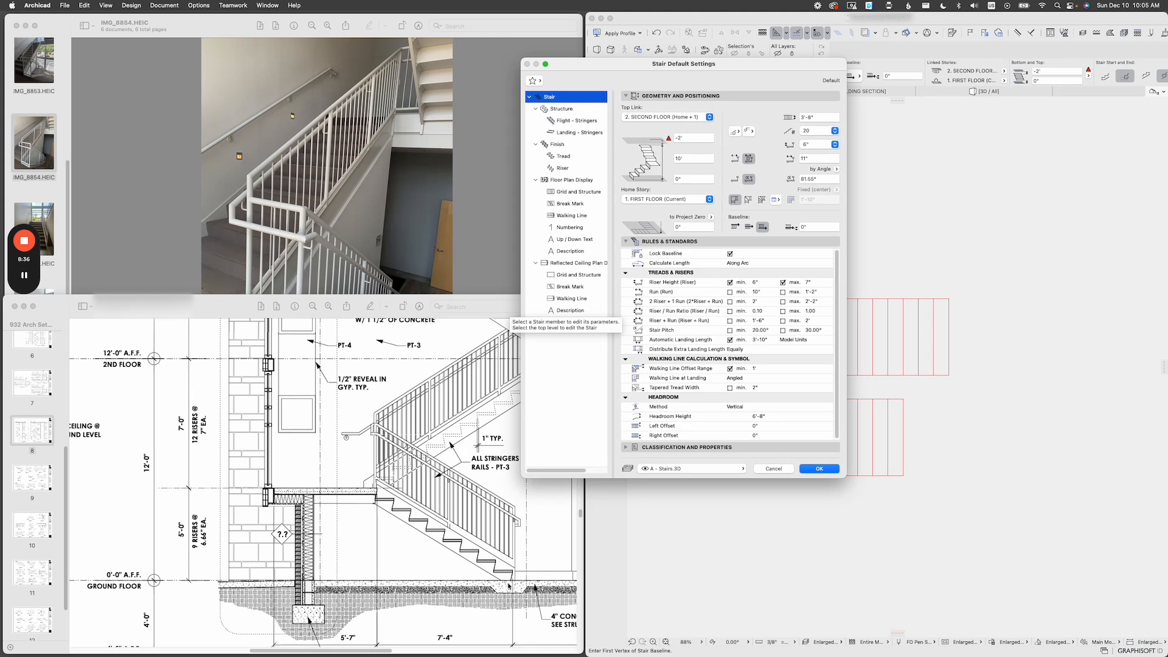
left_click(687, 178)
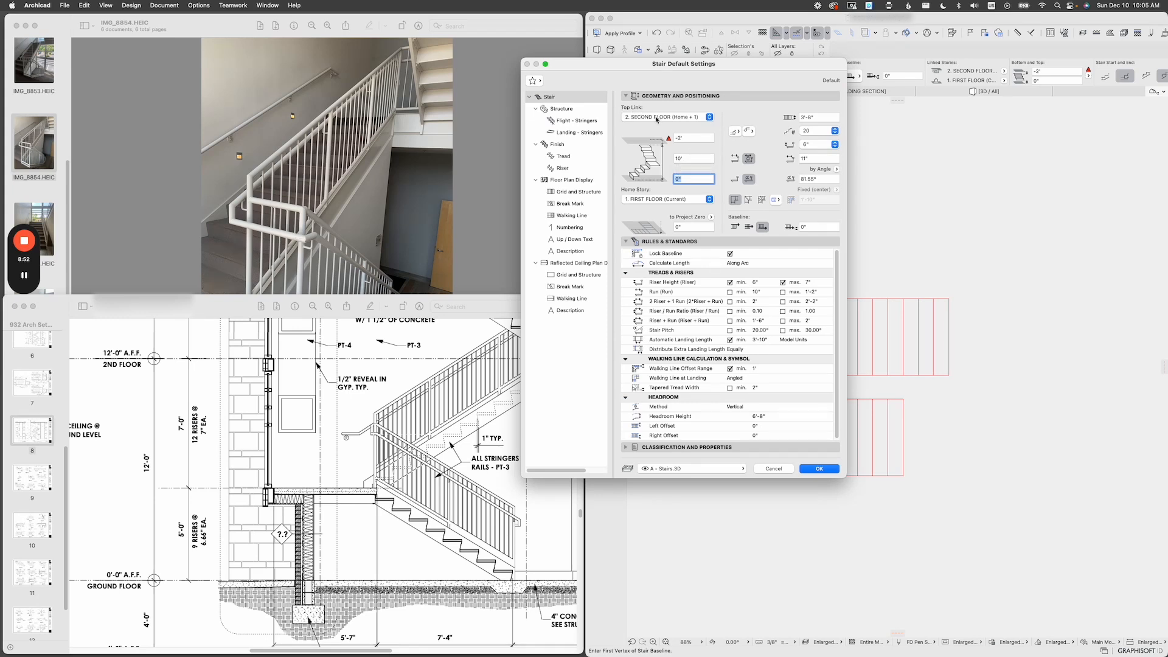
left_click(657, 117)
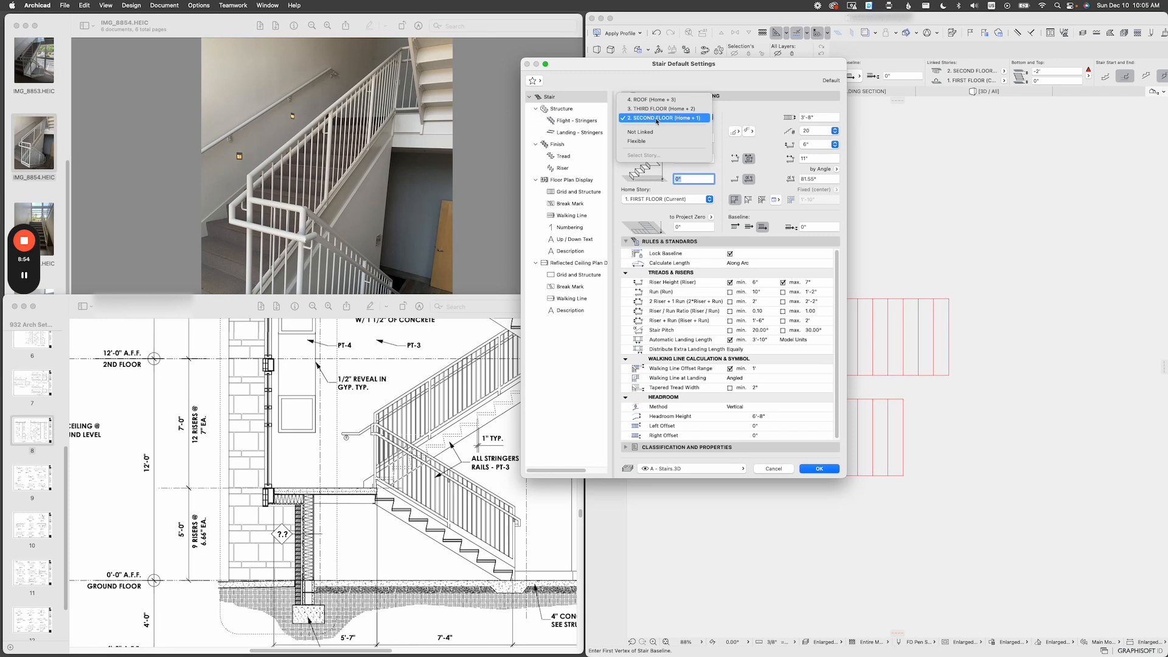
left_click(640, 131)
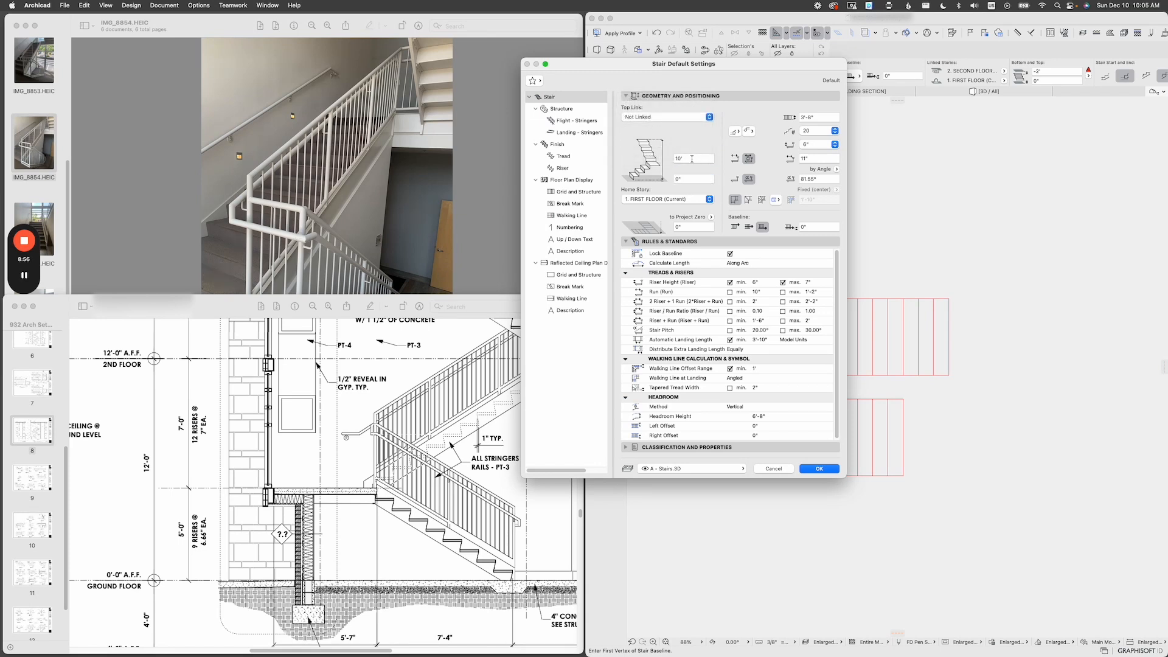
Set the stair height to 5' and the number of risers to 9.
left_click(692, 159)
type("5")
left_click(820, 132)
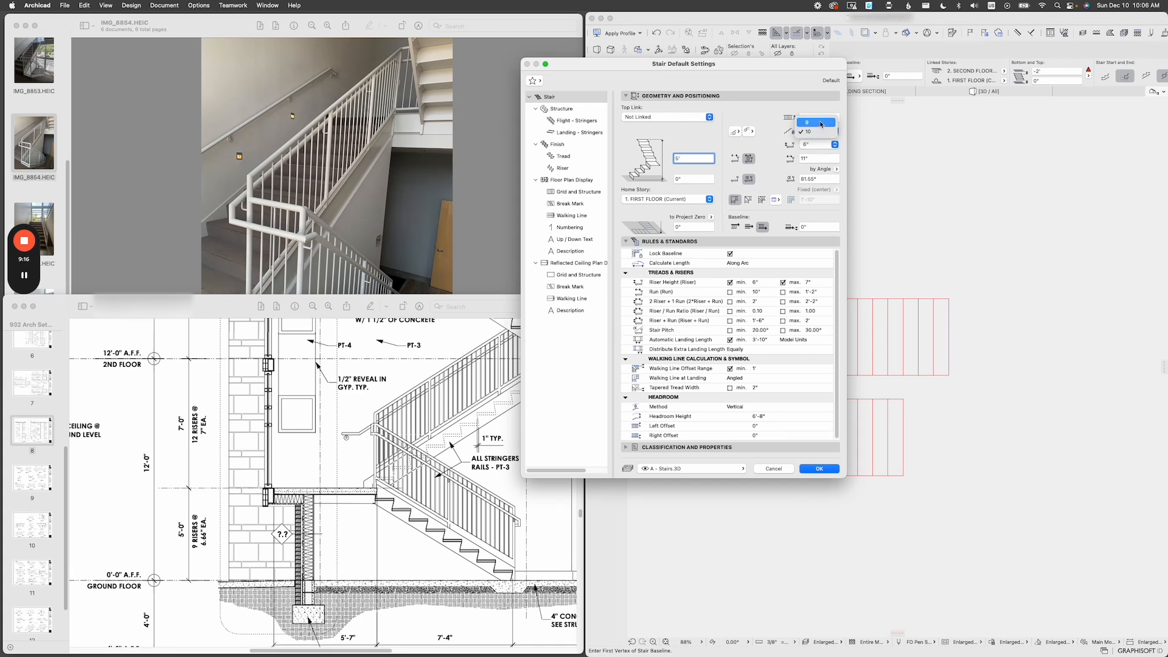
left_click(820, 123)
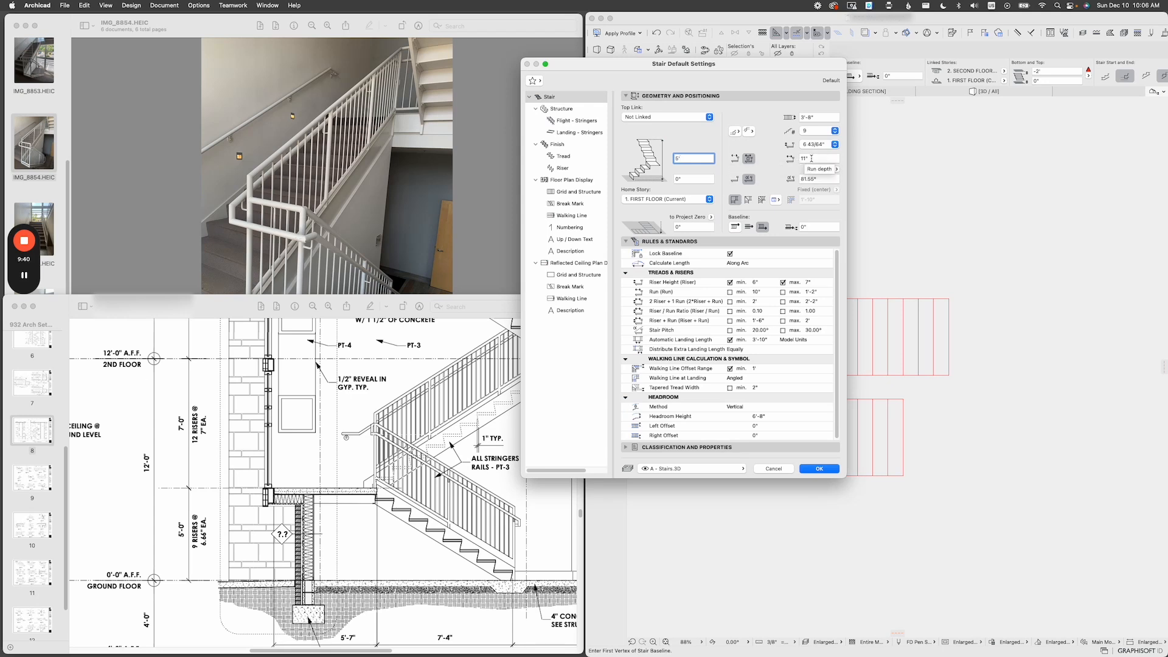
Check the lower flight's tread dimension on the PDF section and set the stair to start and end with a riser.
scroll(435, 604, "down", 3)
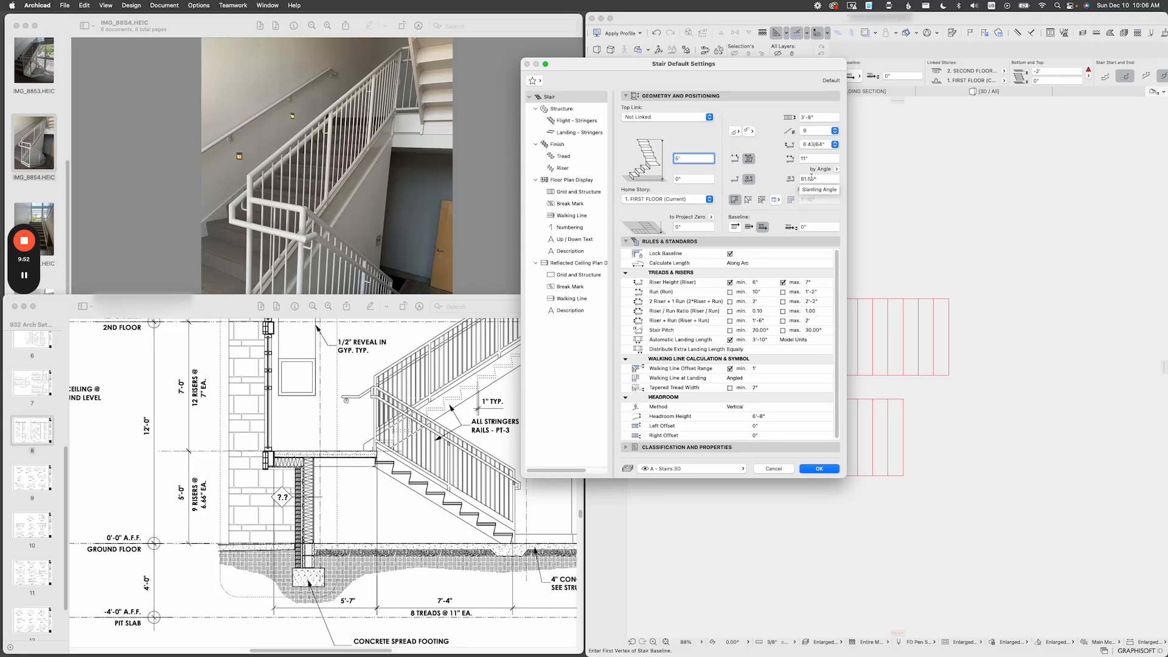
left_click(734, 131)
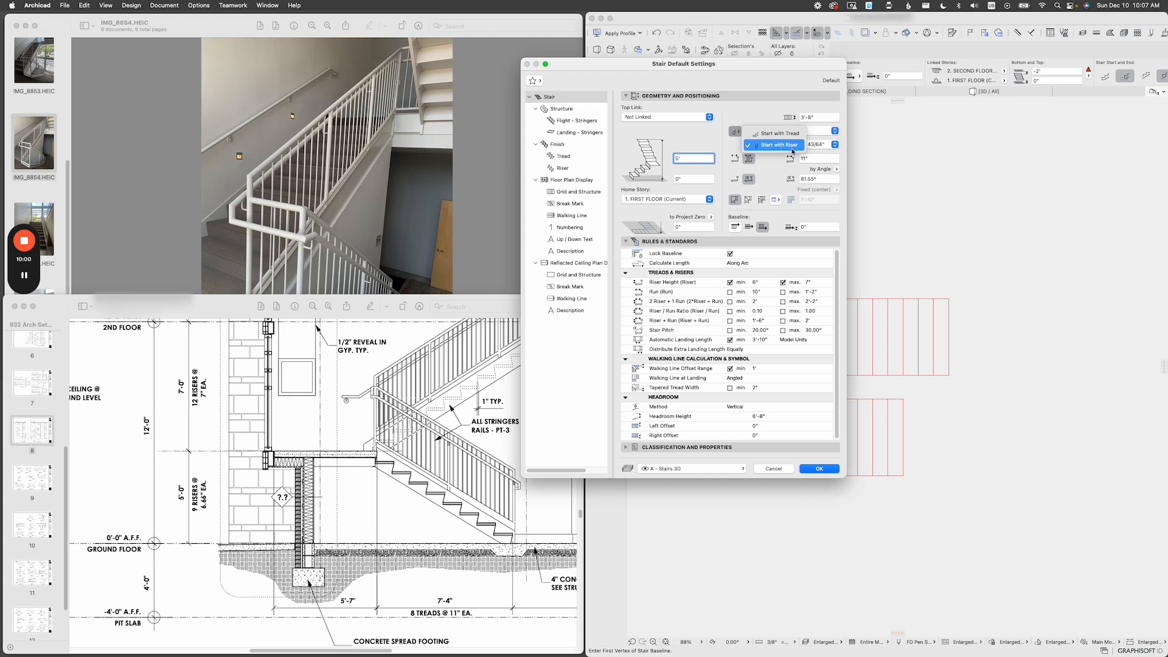
left_click(790, 146)
left_click(749, 132)
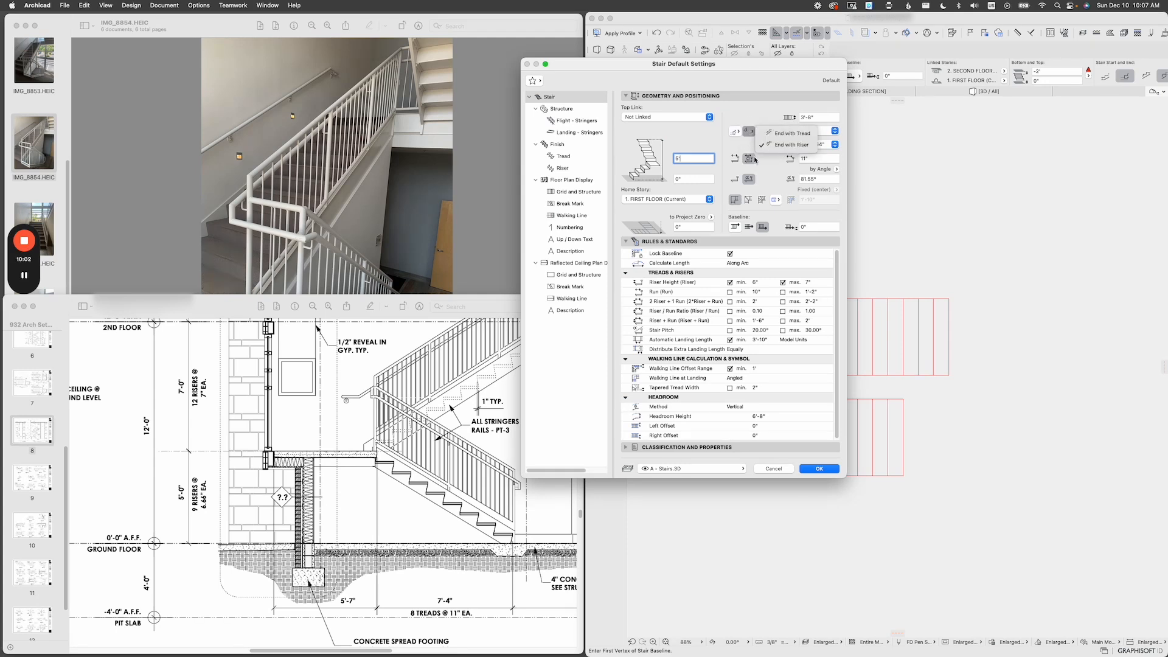
left_click(761, 144)
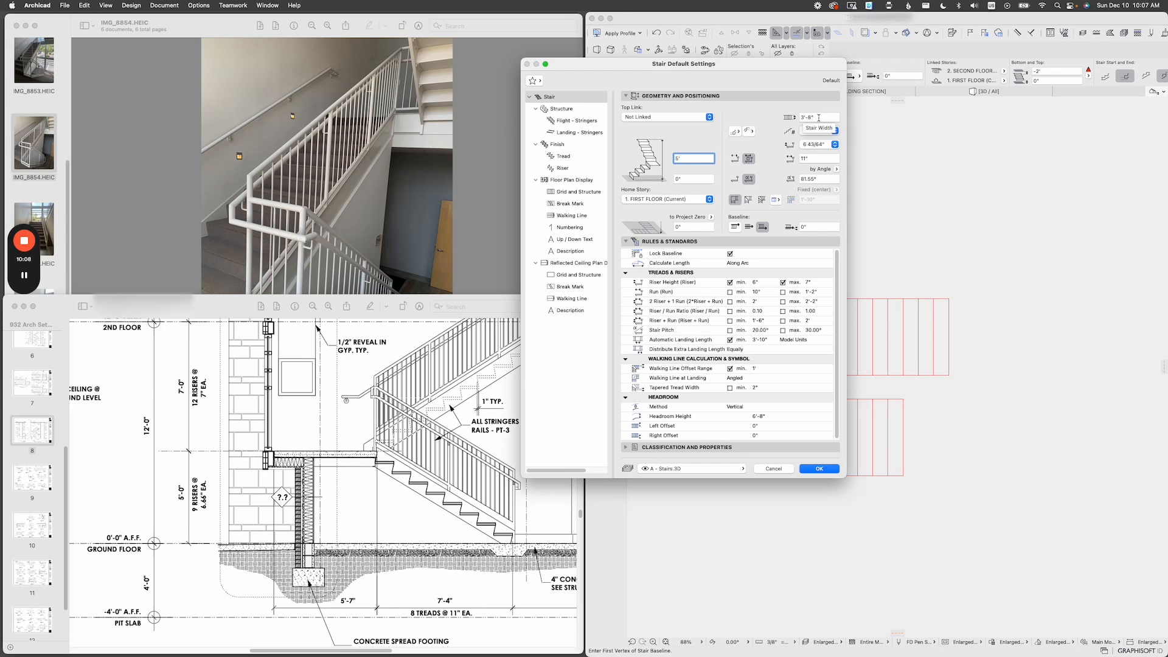
Find the lower flight's width on the PDF ground floor plan and set the stair width to 4'-7 1/2".
scroll(401, 439, "up", 10)
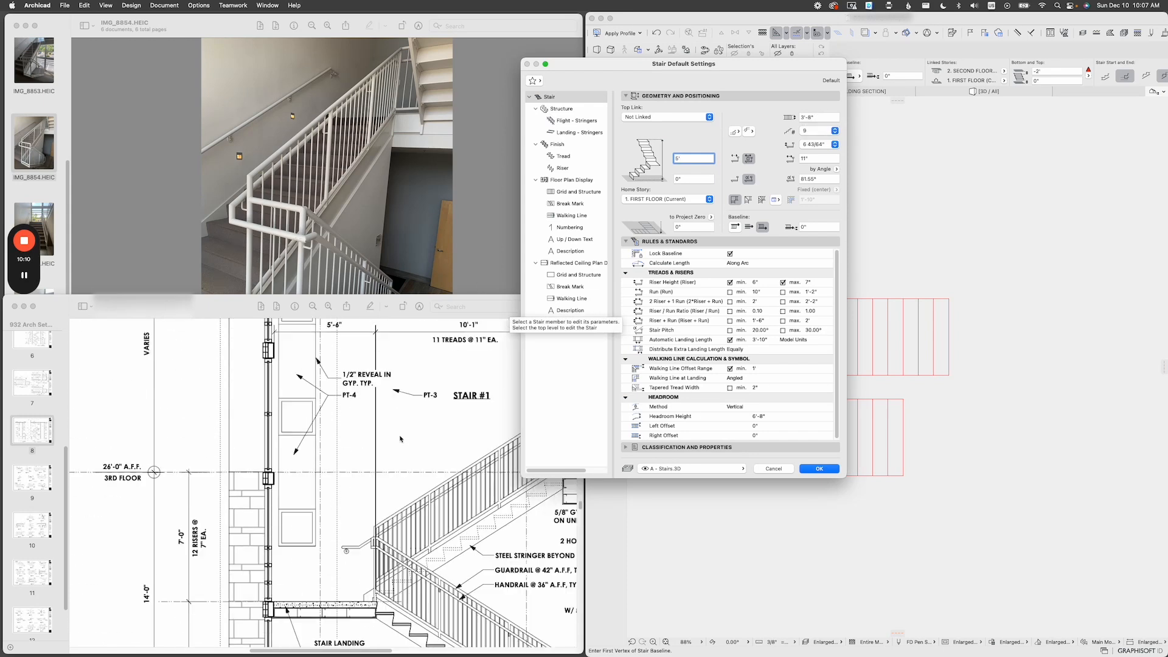
scroll(400, 439, "up", 5)
scroll(400, 438, "up", 10)
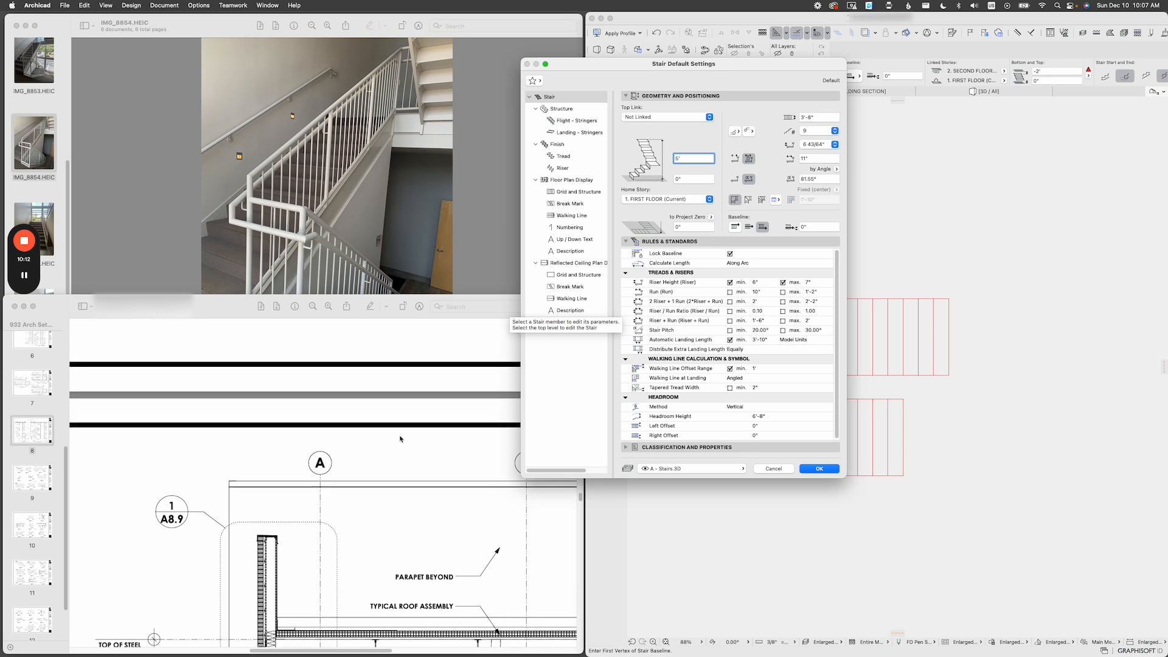
scroll(401, 439, "up", 5)
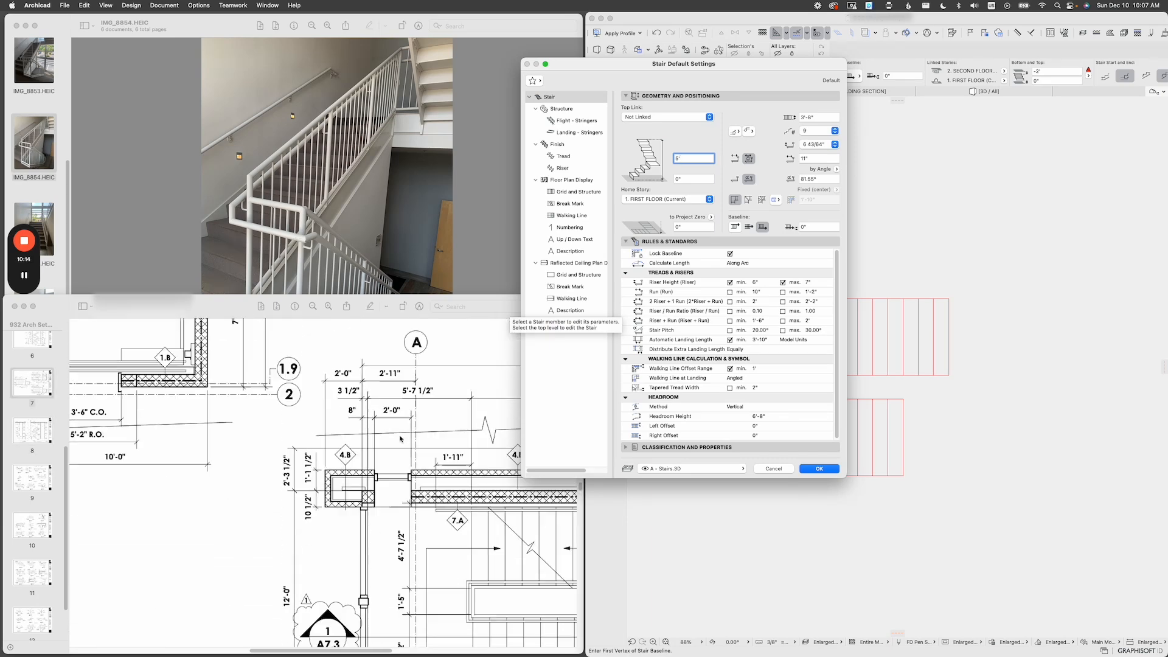
scroll(401, 439, "up", 10)
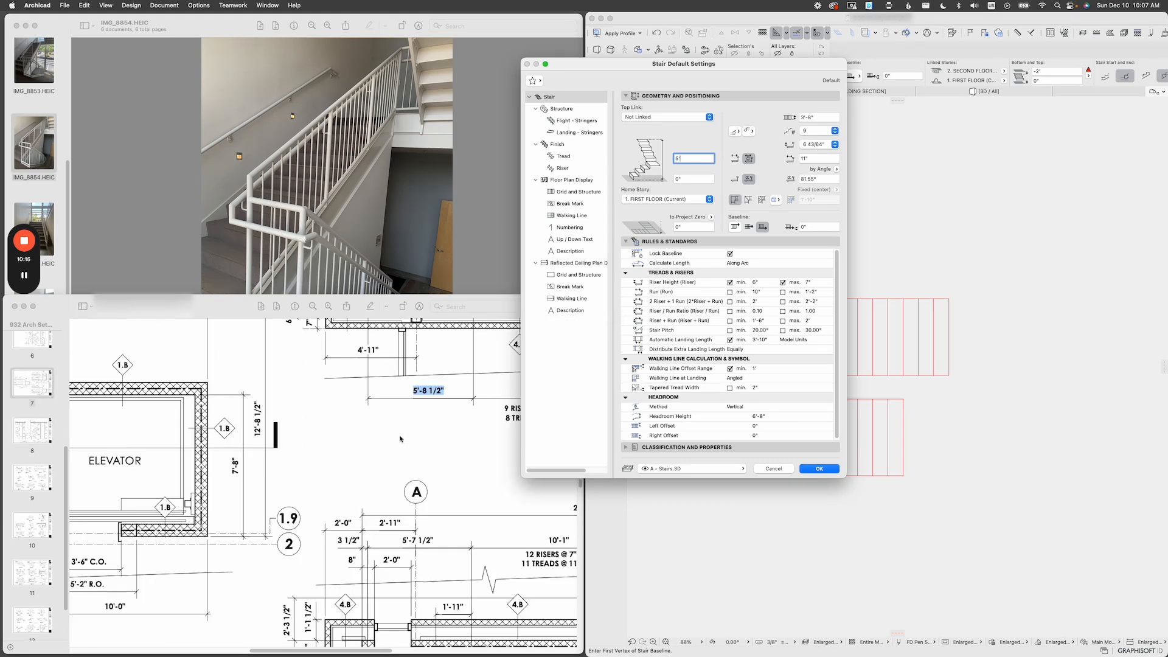
scroll(312, 401, "right", 2)
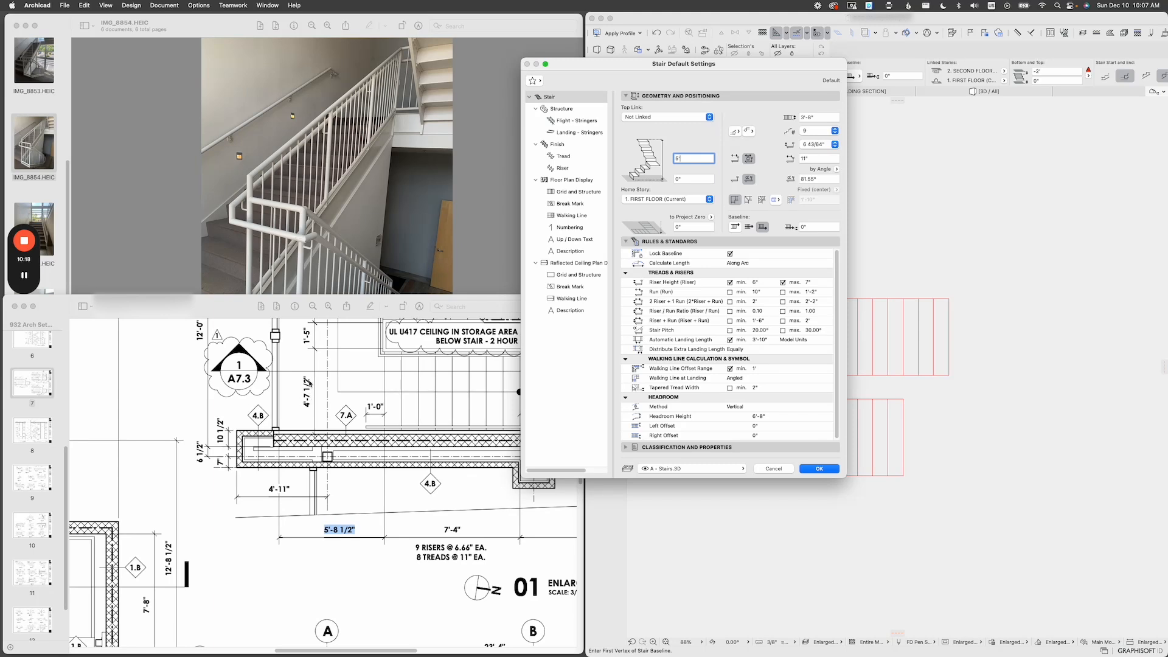
left_click(817, 118)
type("4'-7 1/2")
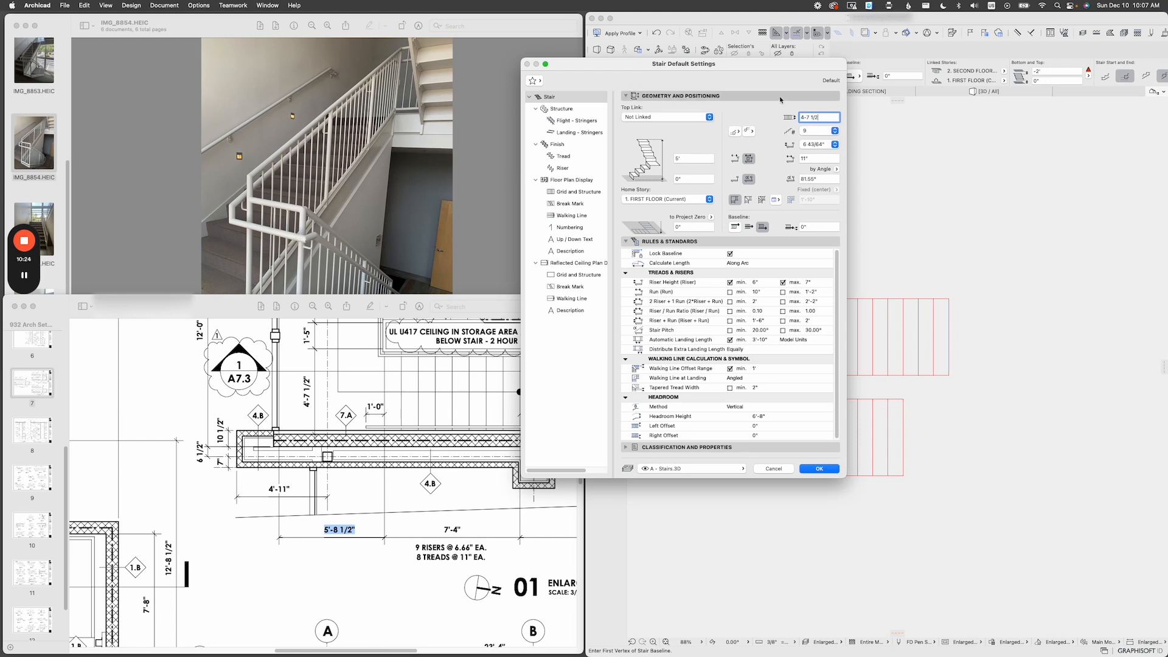
key("Return")
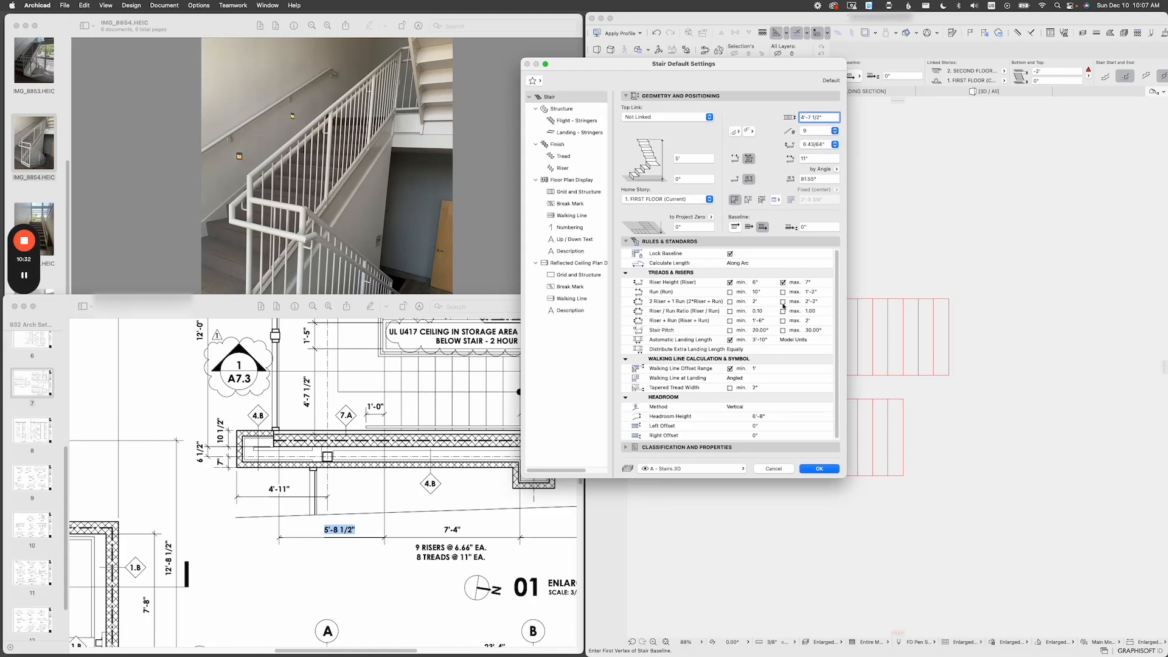
Review the landing options and the available riser offset methods without changing them.
left_click(777, 201)
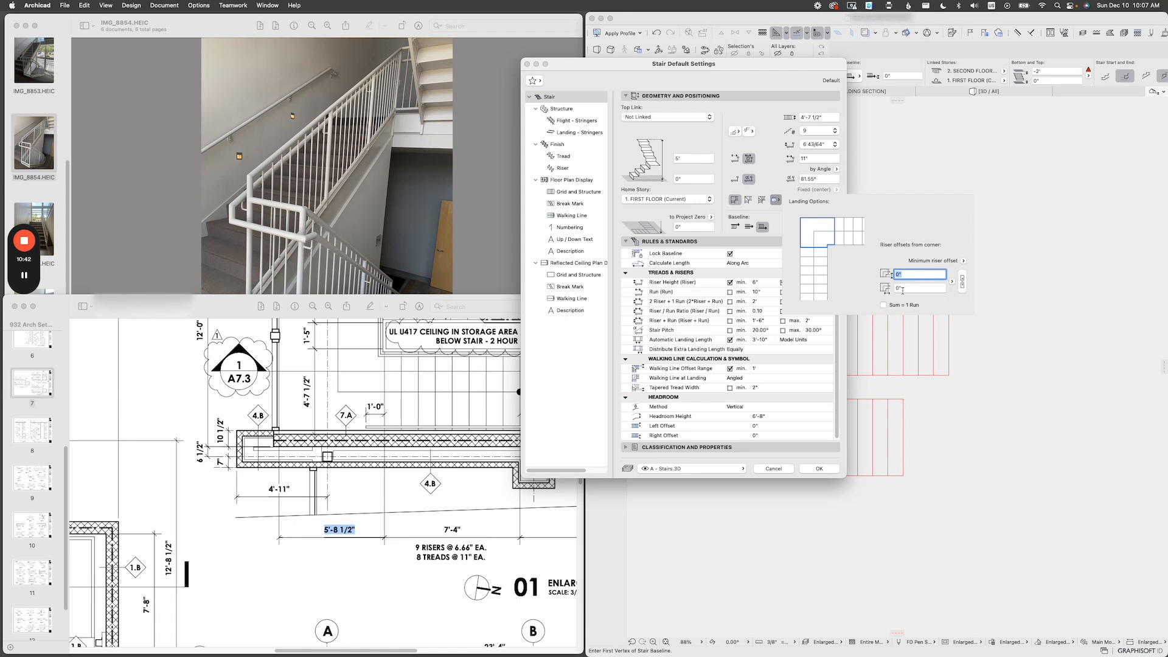
left_click(965, 262)
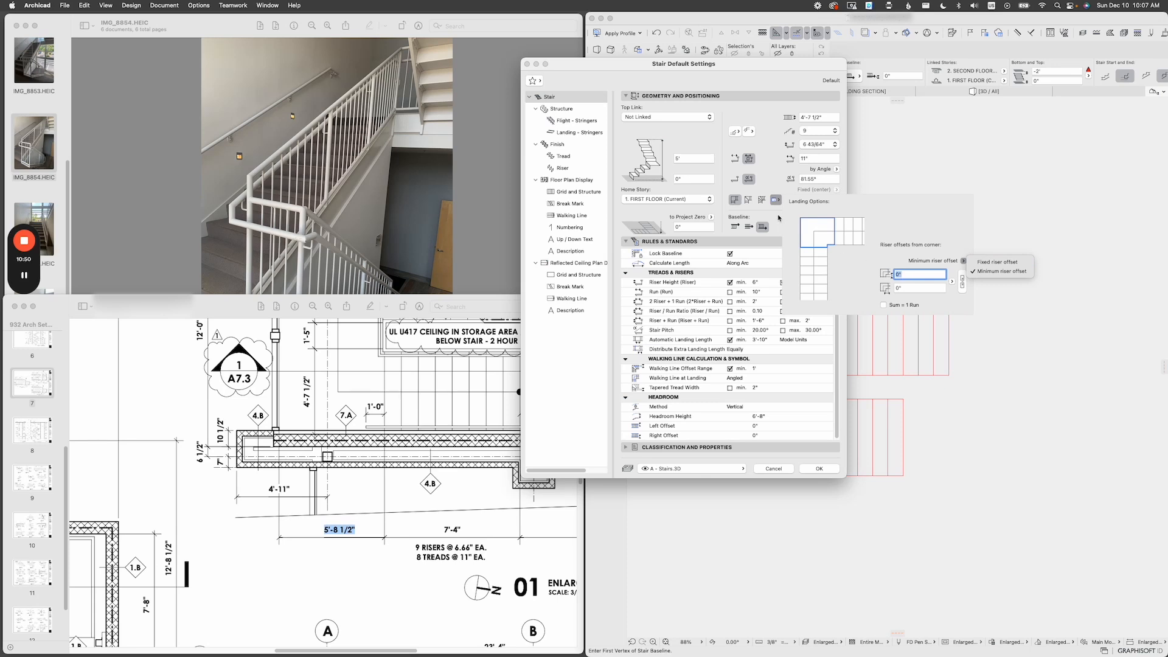
key("Escape")
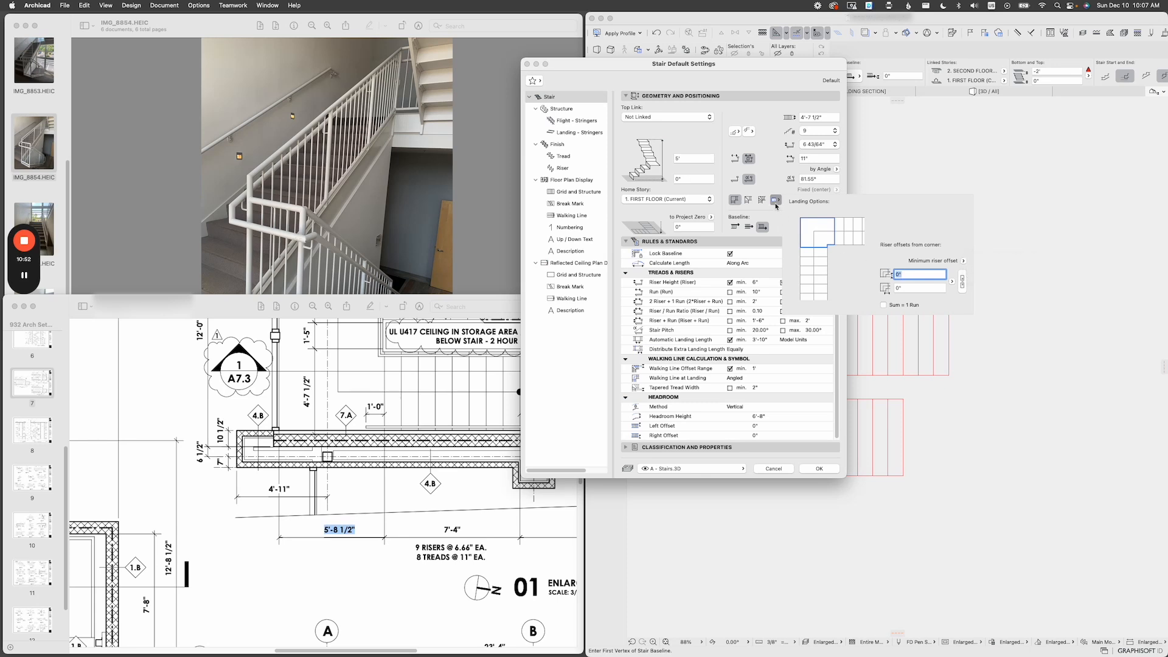
left_click(775, 204)
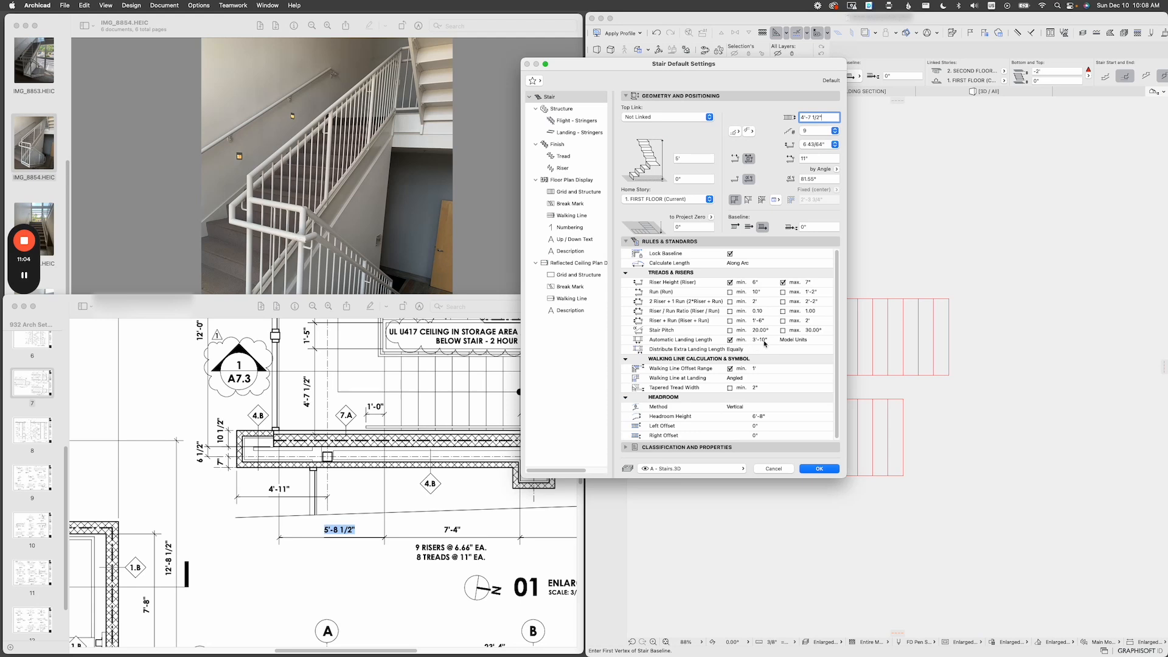
Turn off the Automatic Landing Length minimum rule and accept the stair default settings.
left_click(731, 342)
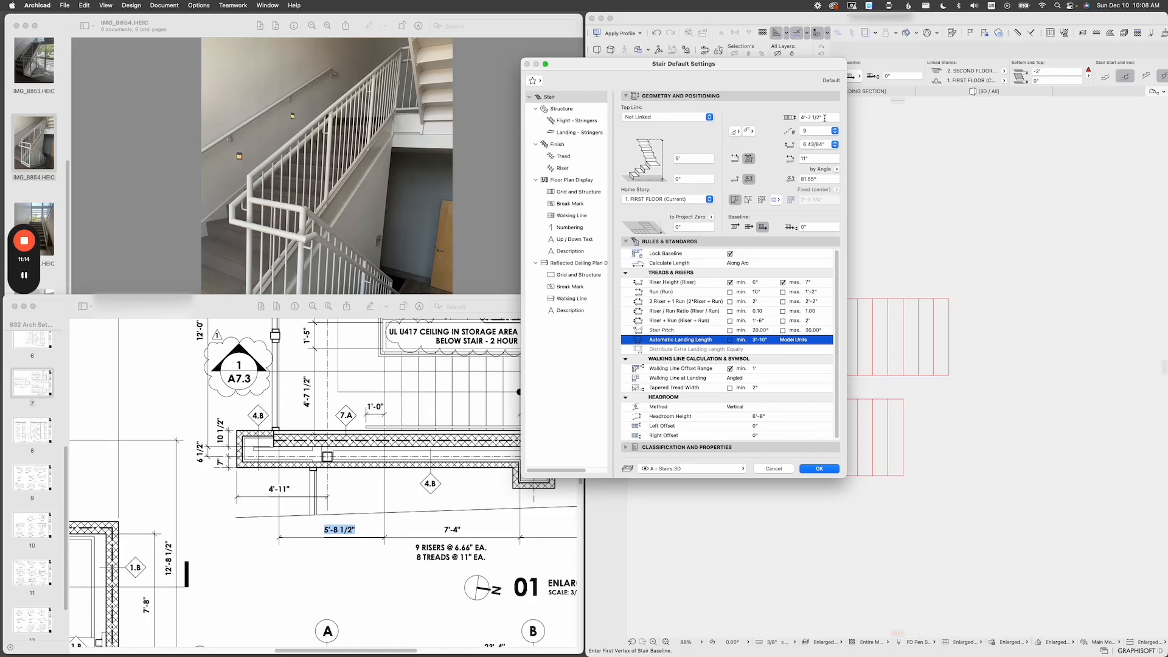
left_click(825, 118)
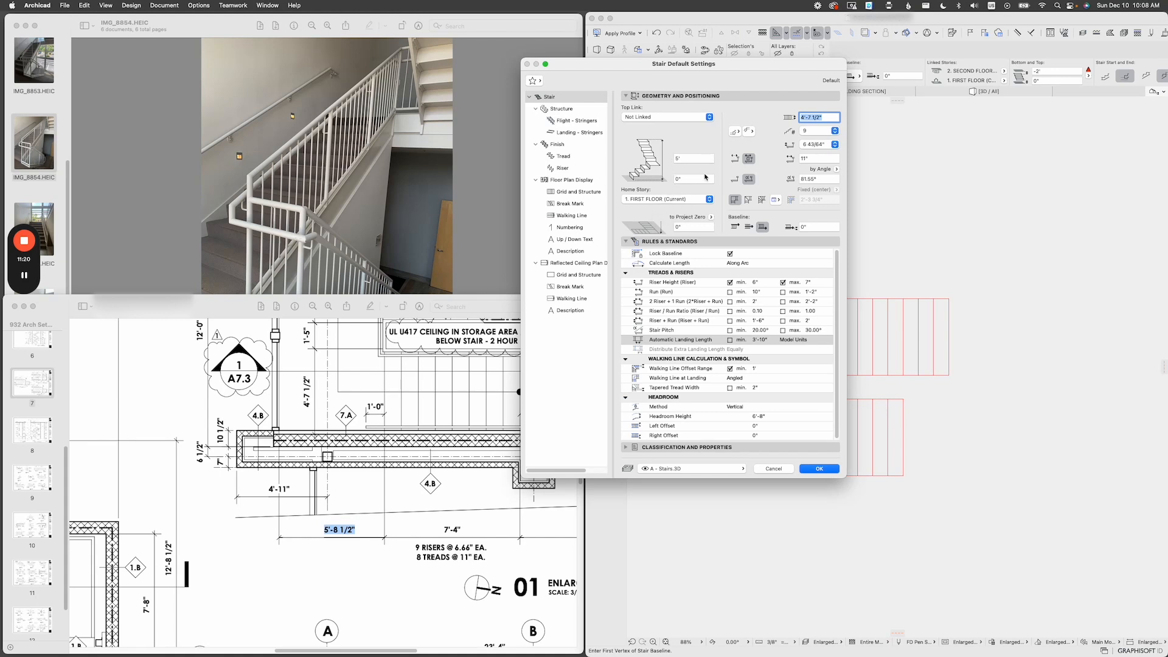
left_click(820, 468)
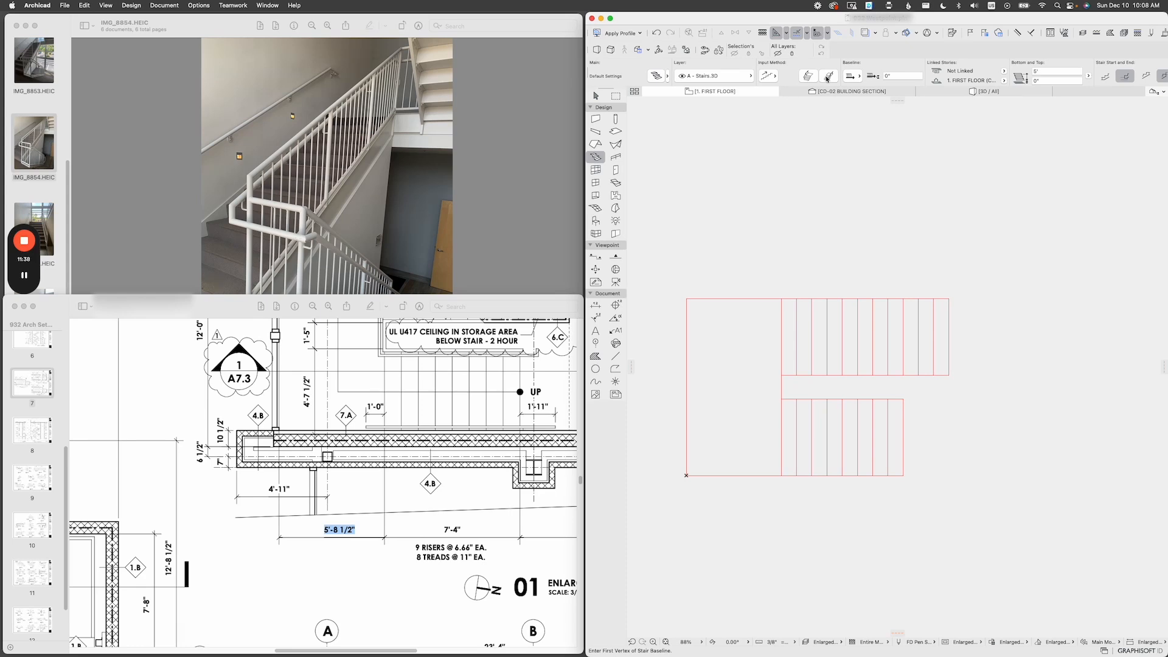
Enable railings on both sides of the stair after checking the railing layout in the site photos.
left_click(829, 76)
left_click(812, 77)
left_click(404, 160)
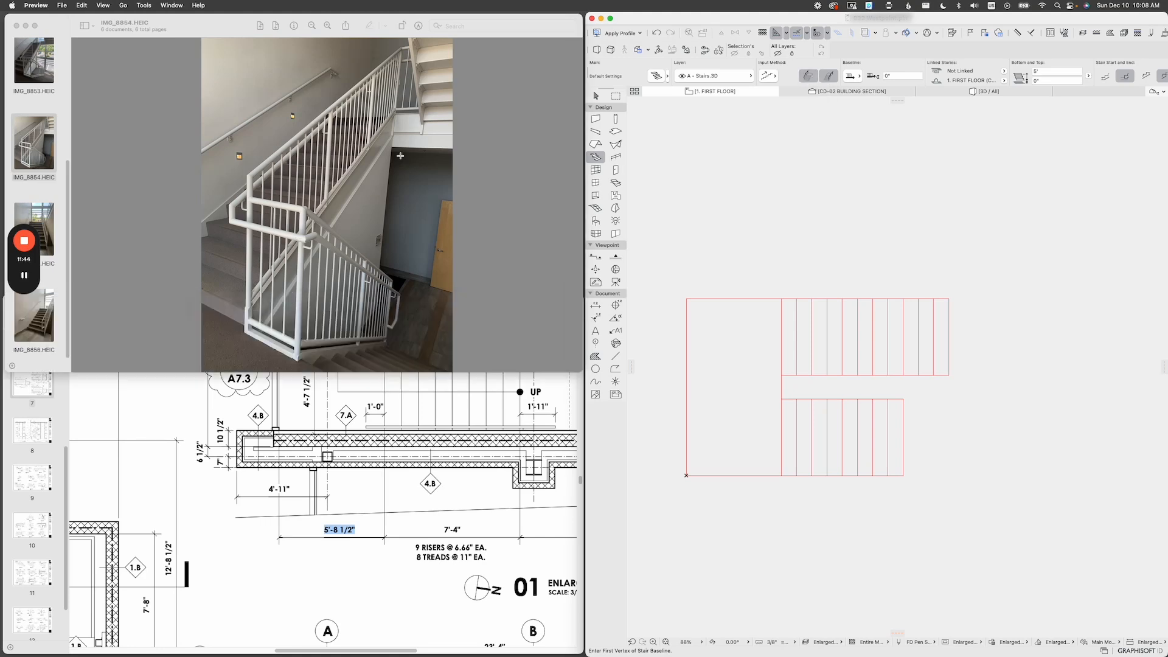
key("Down")
key("Down")
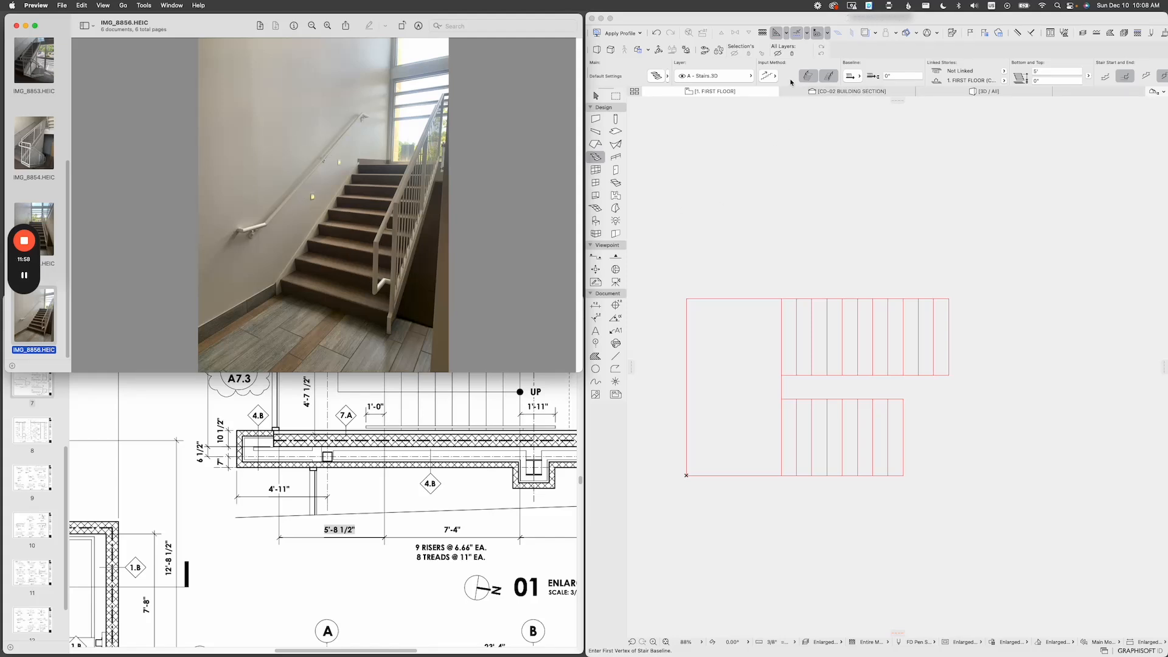
left_click(804, 78)
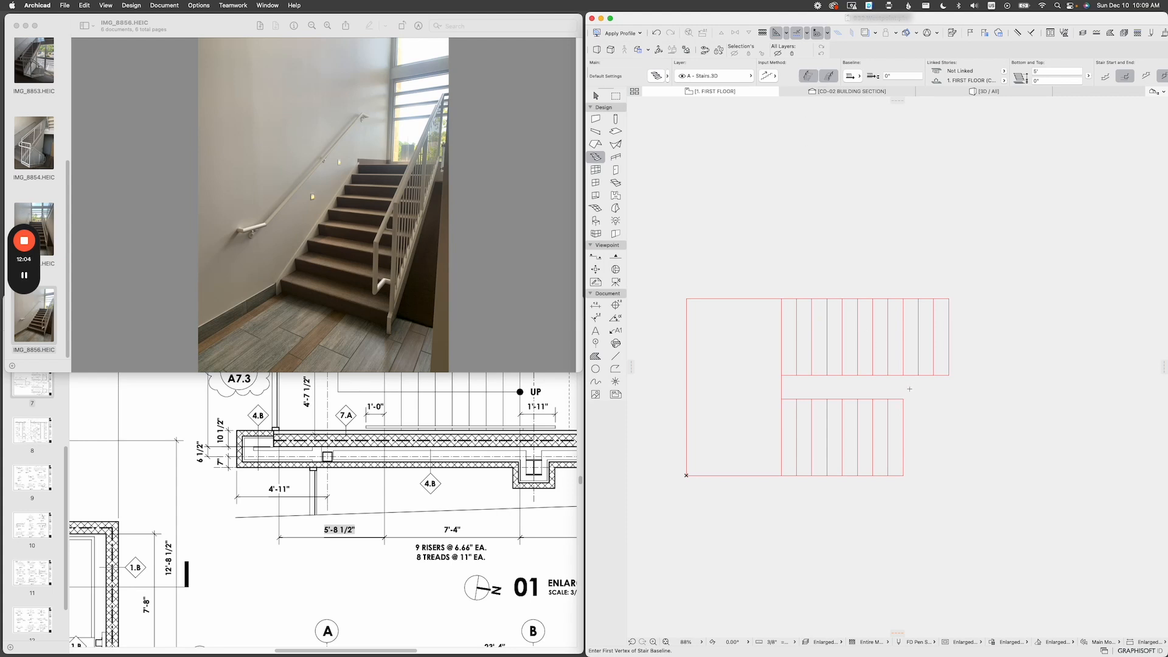
Place the lower flight on the 1. FIRST FLOOR plan with a 7'-4" baseline along the inner edge of its red outline.
left_click(1163, 93)
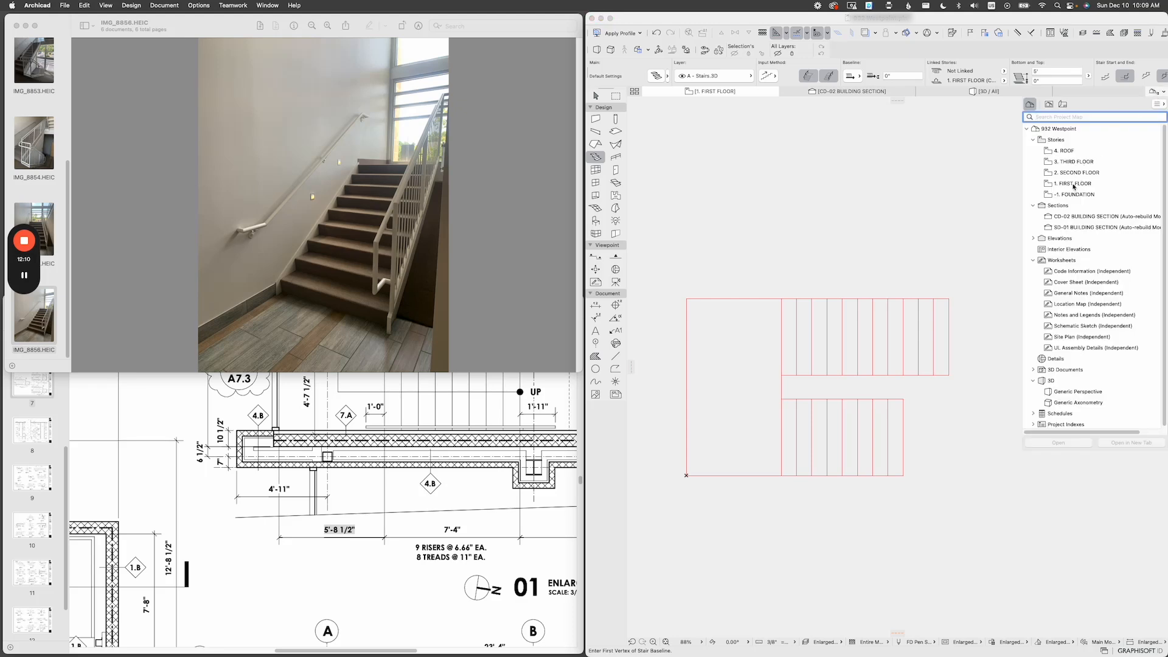
double_click(1074, 186)
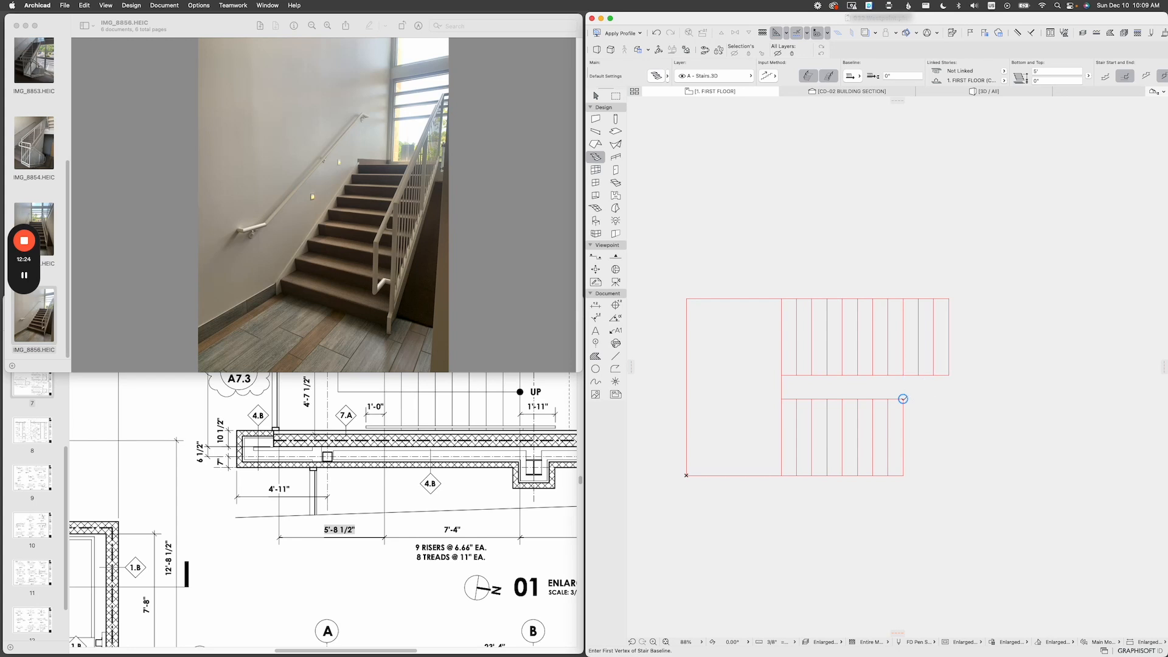
left_click(903, 399)
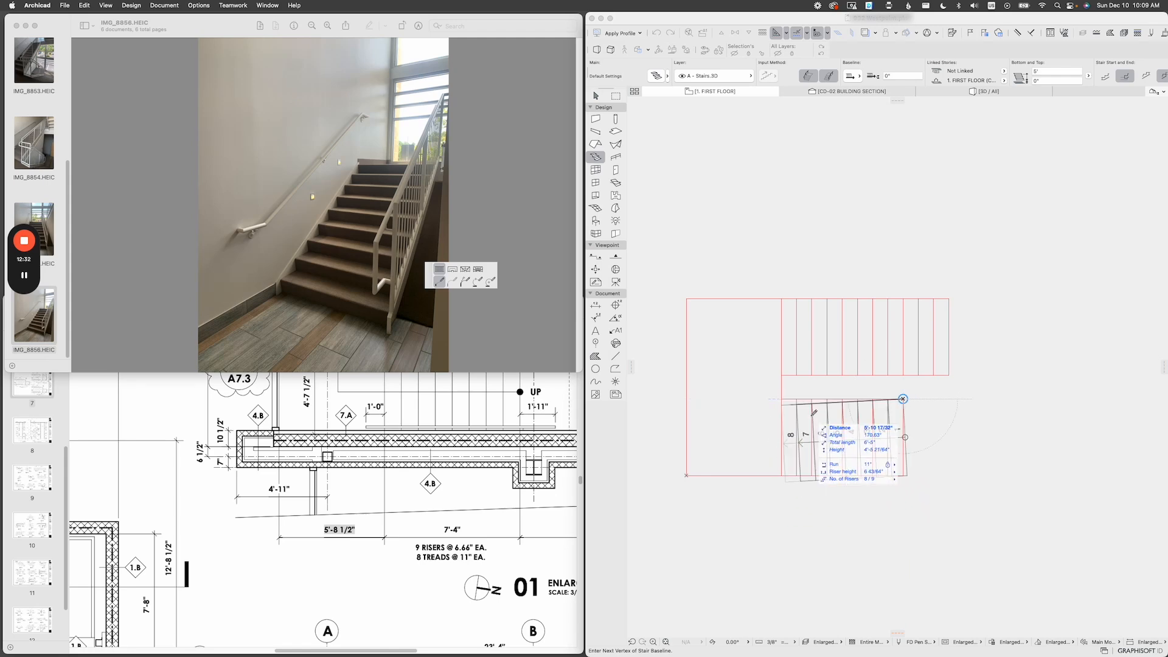
scroll(794, 395, "up", 3)
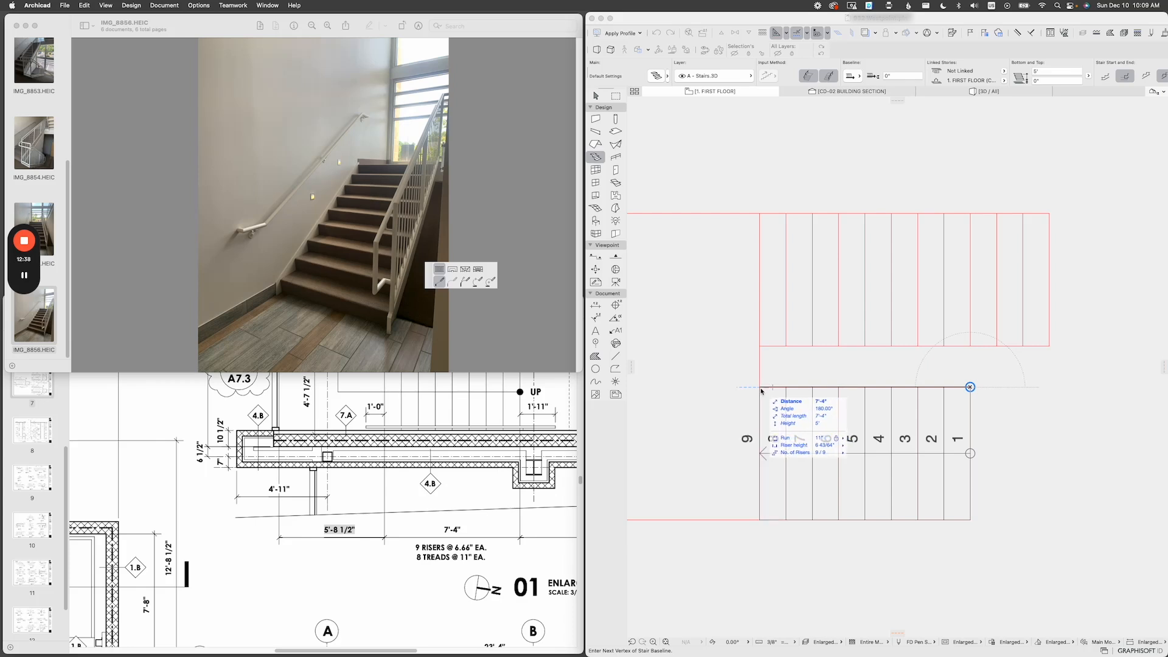
double_click(765, 386)
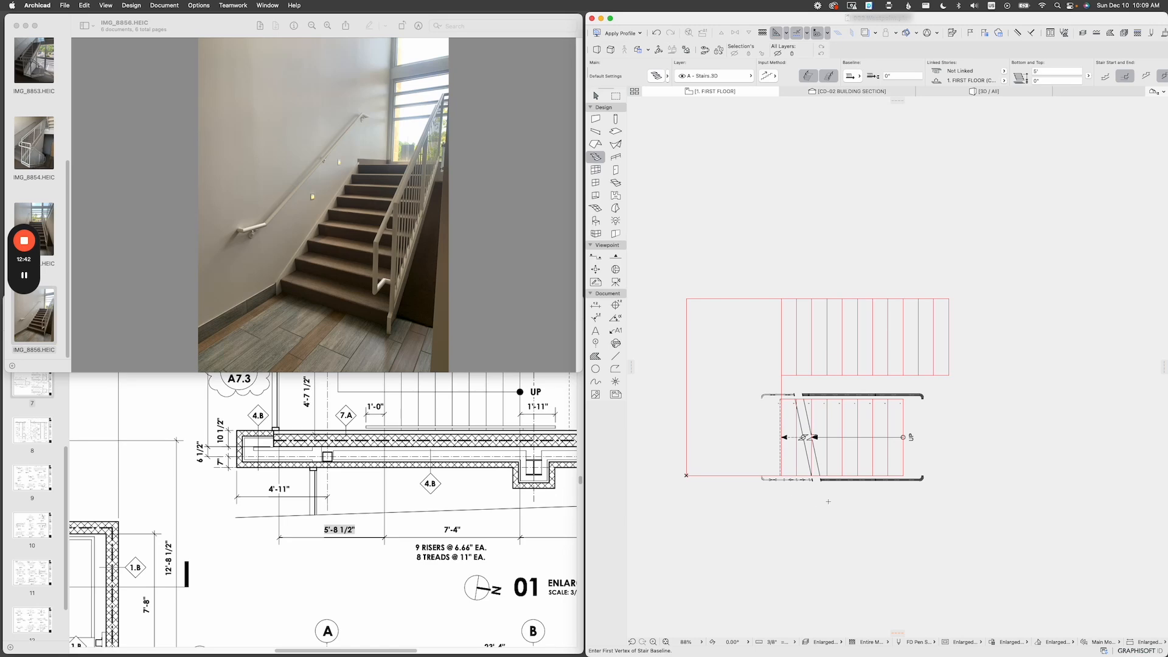
left_click(596, 96)
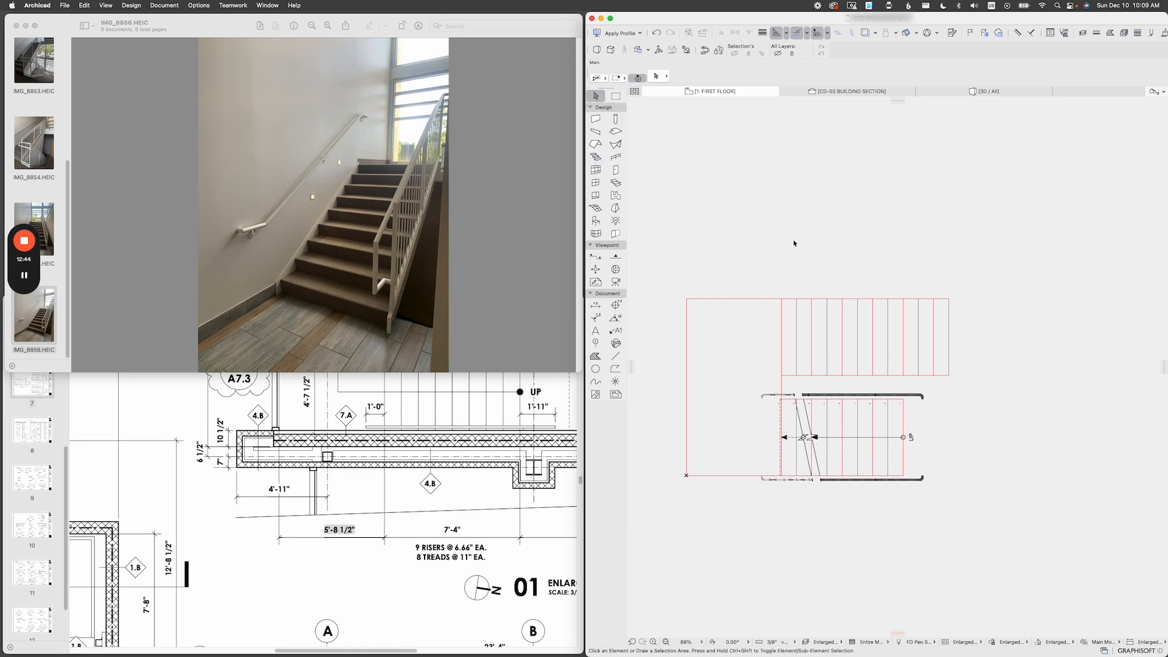
Examine the new lower flight and its railings in 3D and compare them with the existing multi-level stair.
scroll(852, 225, "down", 3)
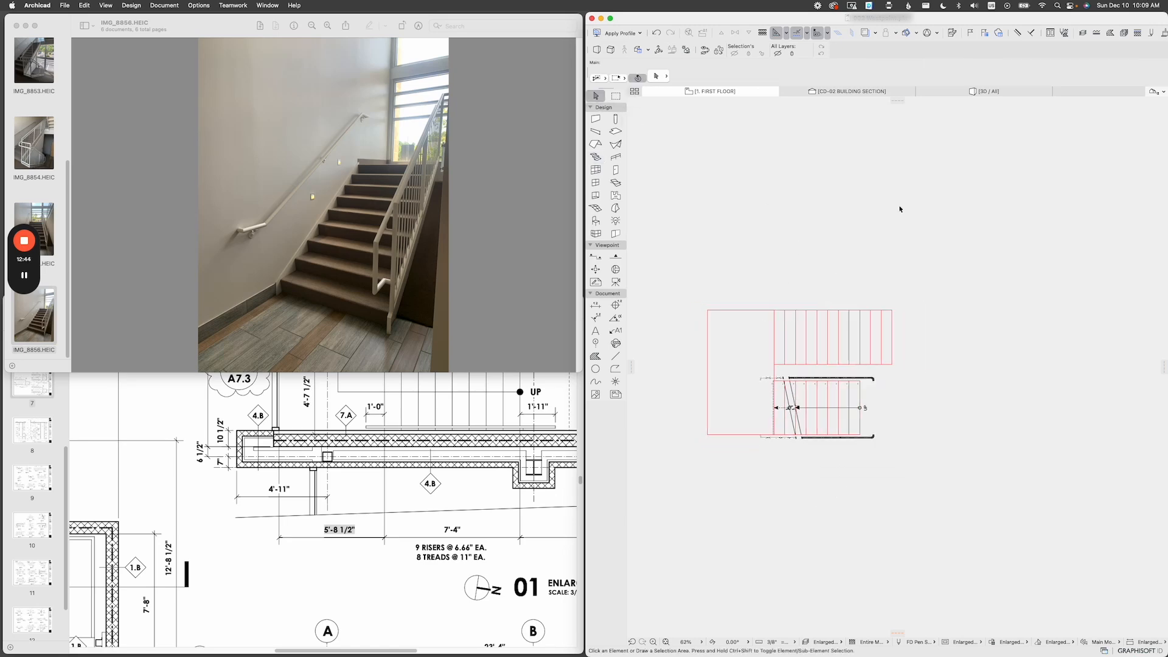
left_click(995, 92)
scroll(849, 318, "down", 5)
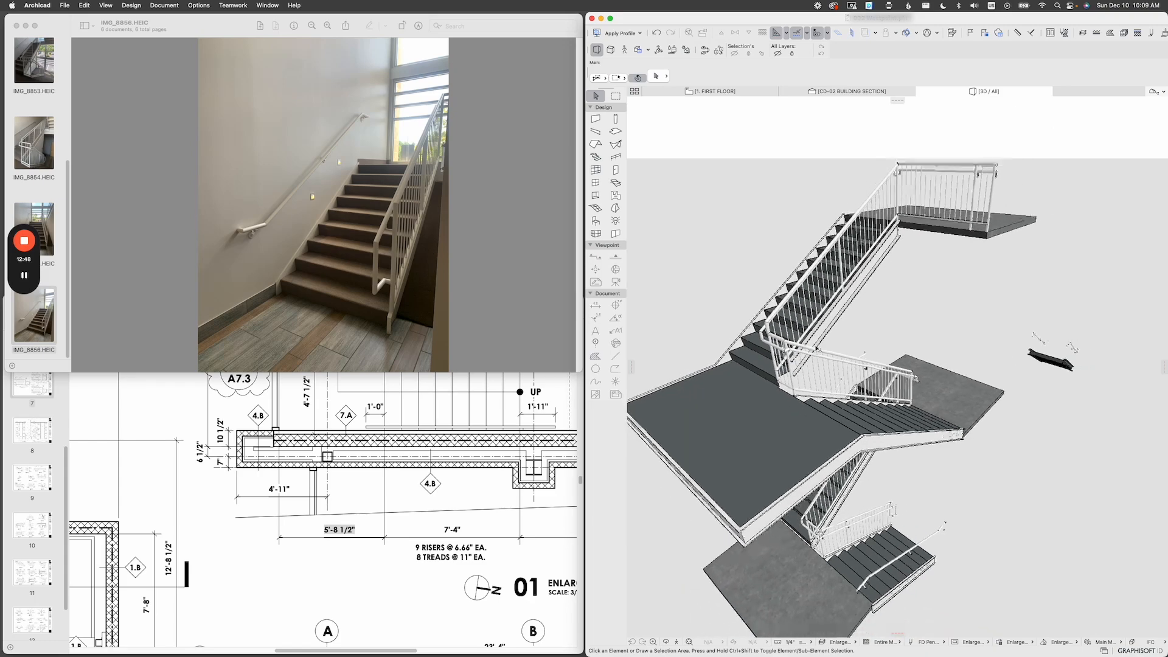
middle_click_drag(882, 356, 870, 434, "shift")
scroll(871, 435, "up", 5)
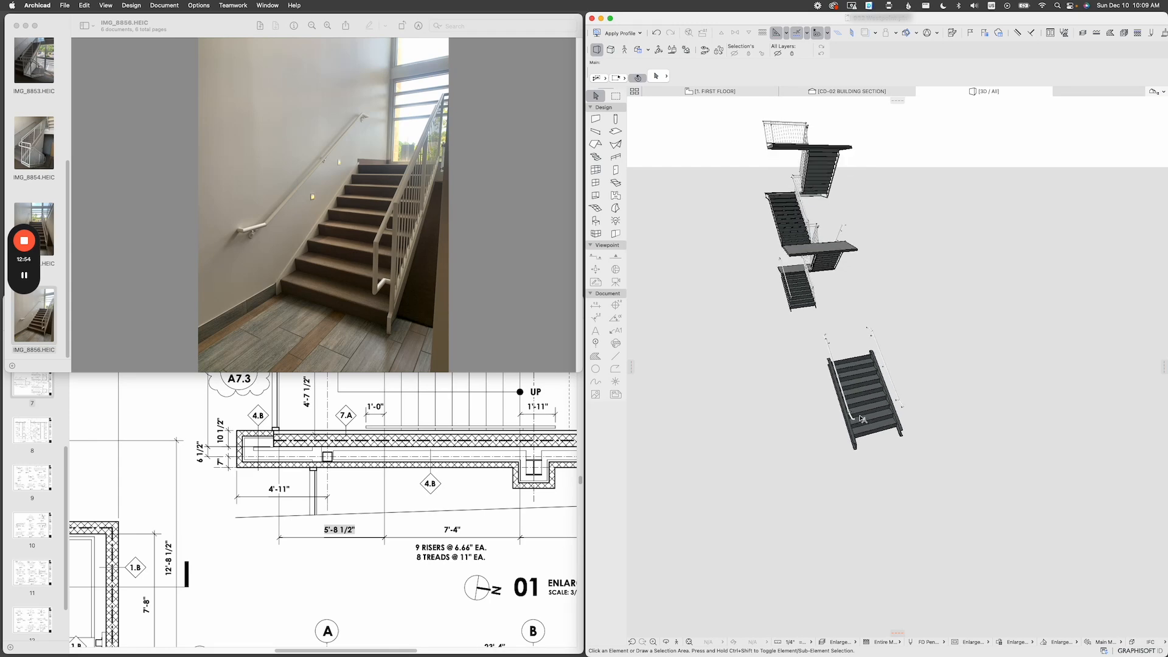
scroll(861, 421, "up", 6)
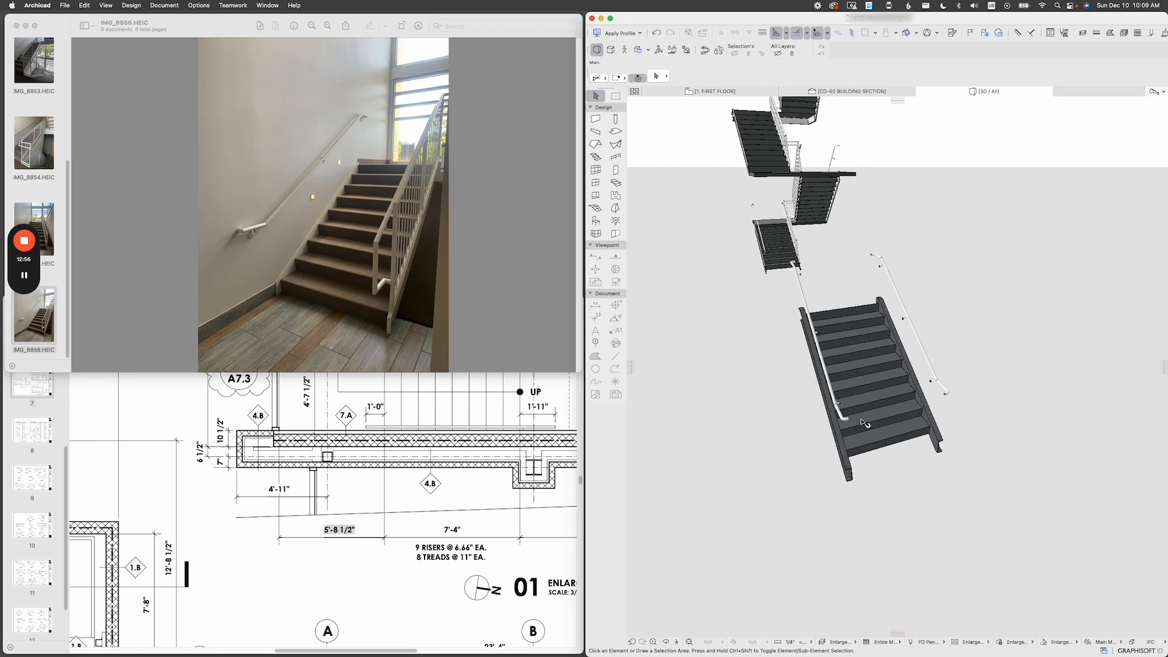
middle_click_drag(894, 415, 999, 408, "shift")
middle_click_drag(962, 373, 858, 414, "shift")
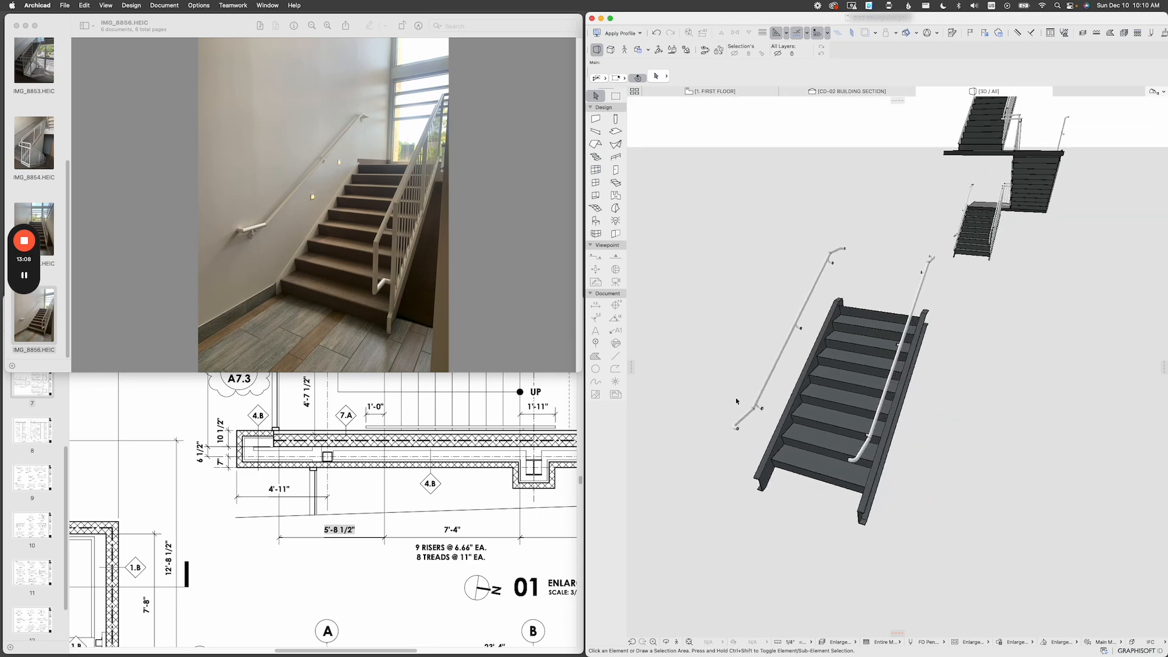
middle_click_drag(984, 215, 984, 225, "shift")
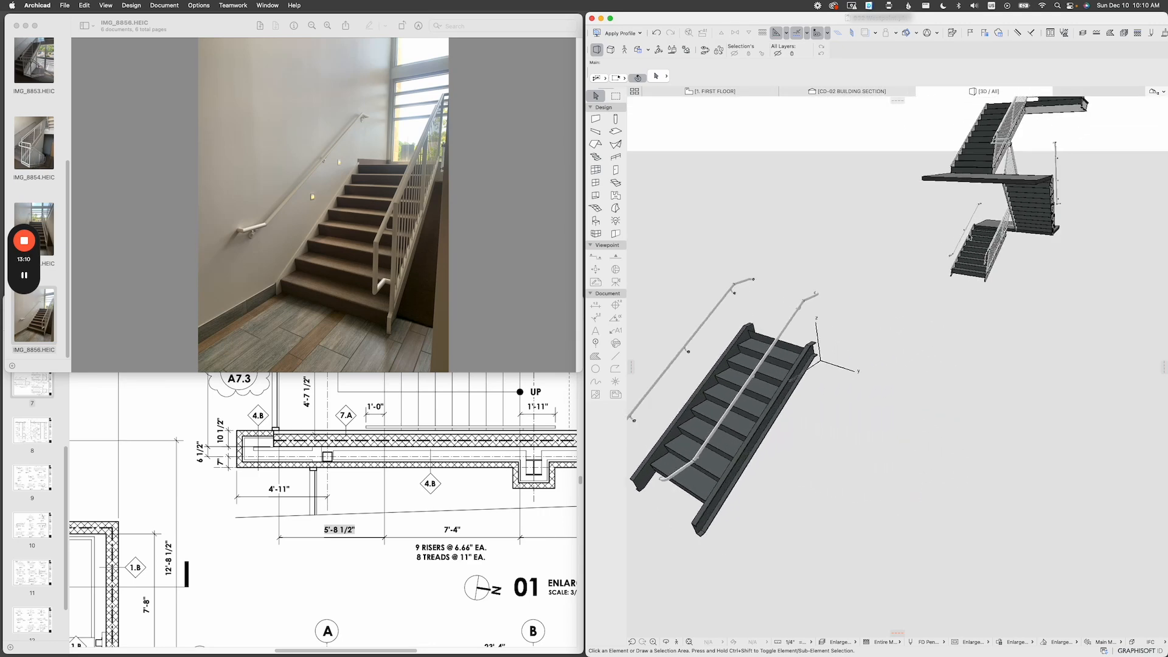
scroll(984, 224, "up", 5)
scroll(986, 225, "up", 2)
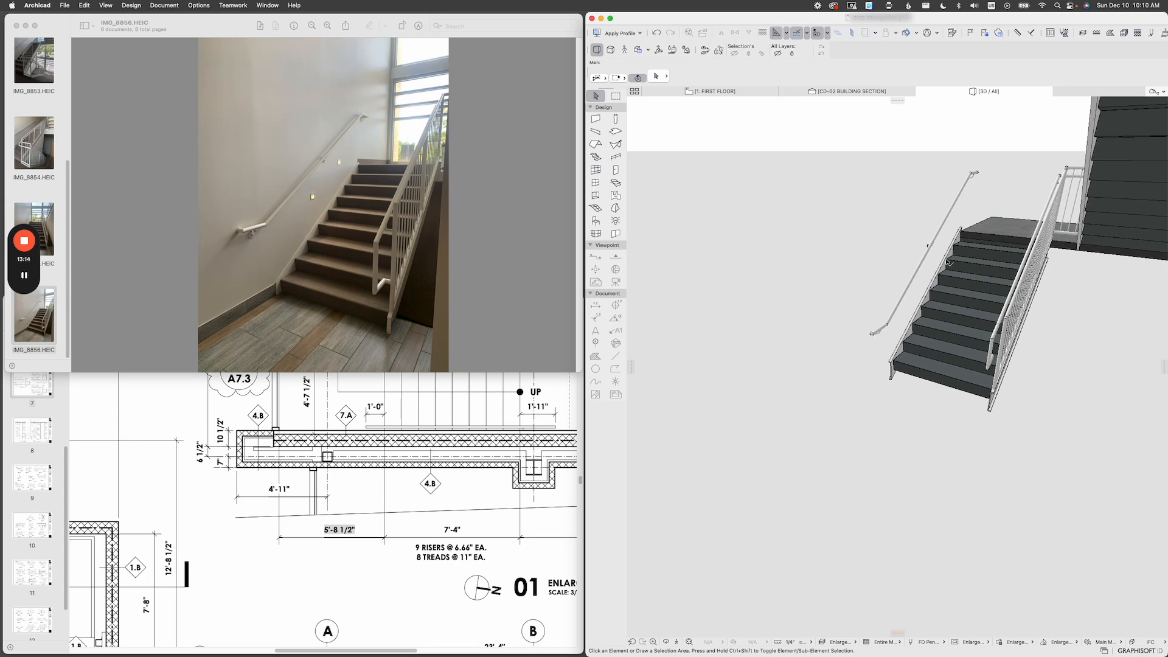
scroll(937, 256, "down", 5)
scroll(948, 262, "down", 3)
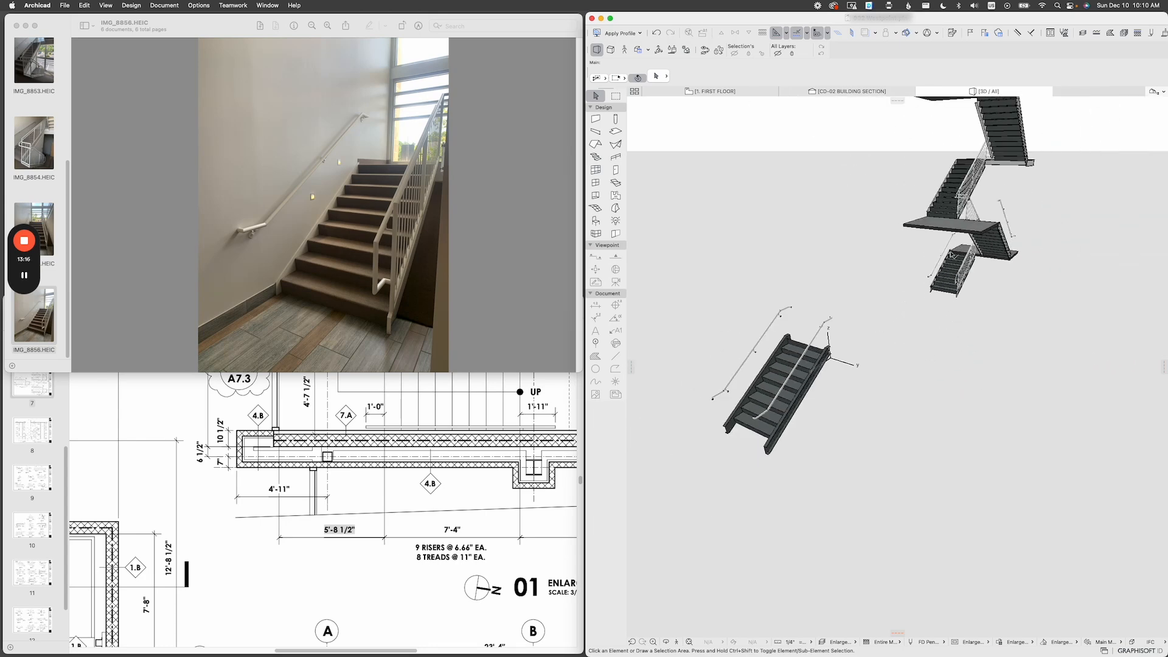
Apply the Railing - Metal Tube Rail - Left Wall Mount favorite to the new flight's wall-side railing.
scroll(766, 434, "up", 1)
scroll(766, 434, "up", 4)
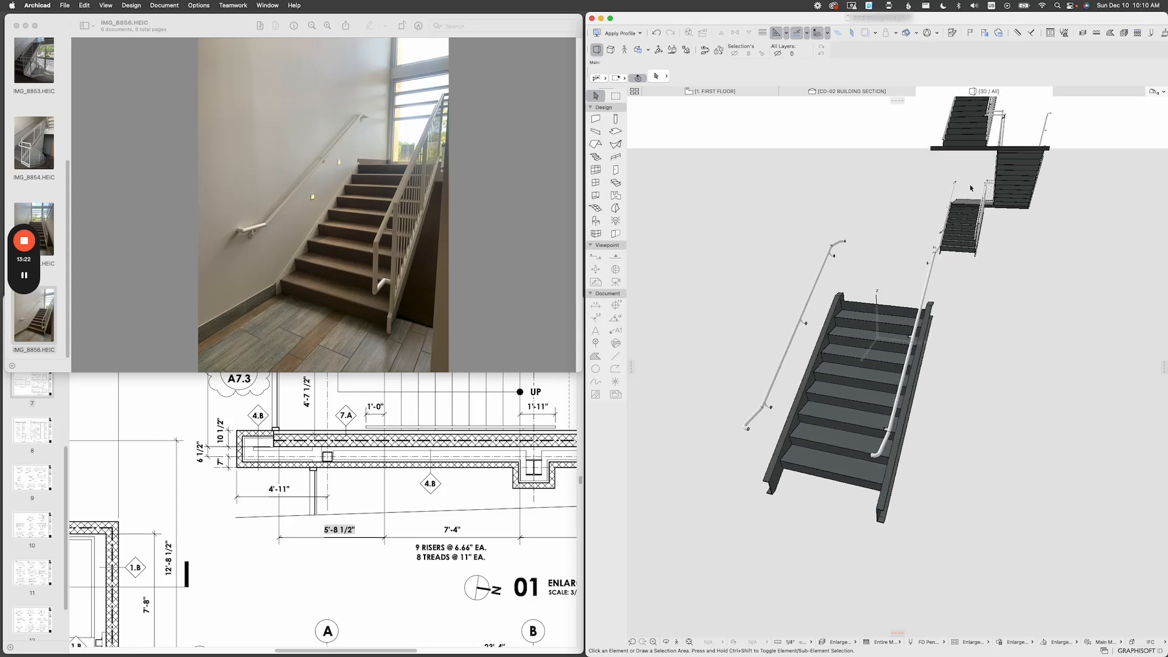
scroll(865, 323, "up", 1)
scroll(865, 323, "up", 1)
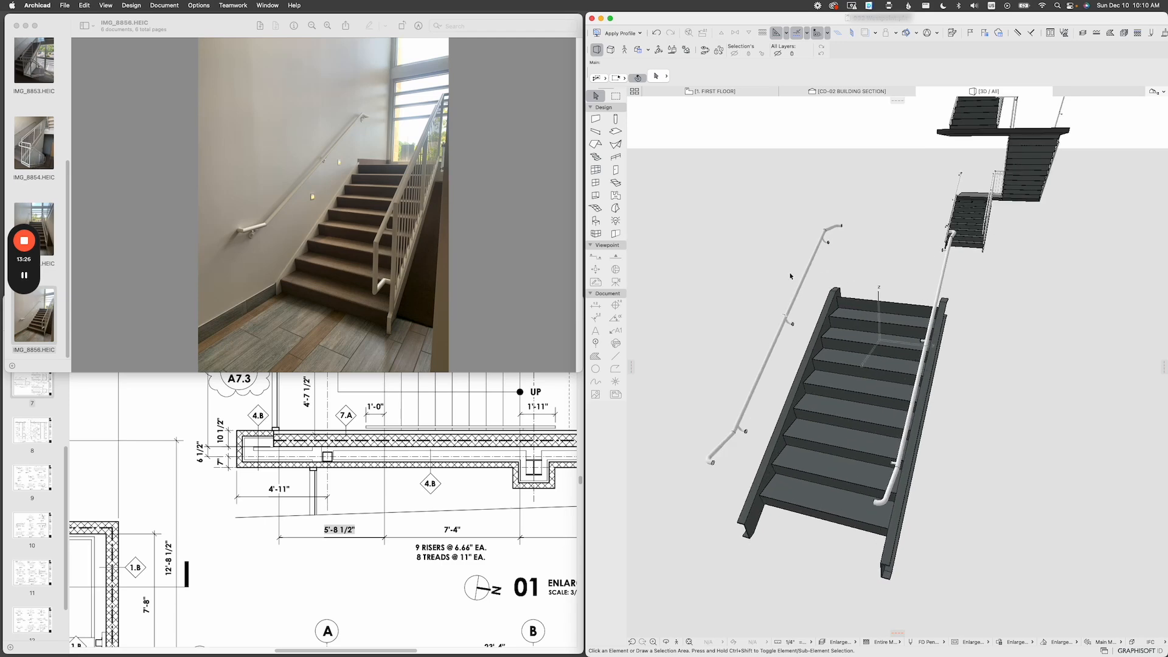
middle_click_drag(791, 275, 801, 312, "shift")
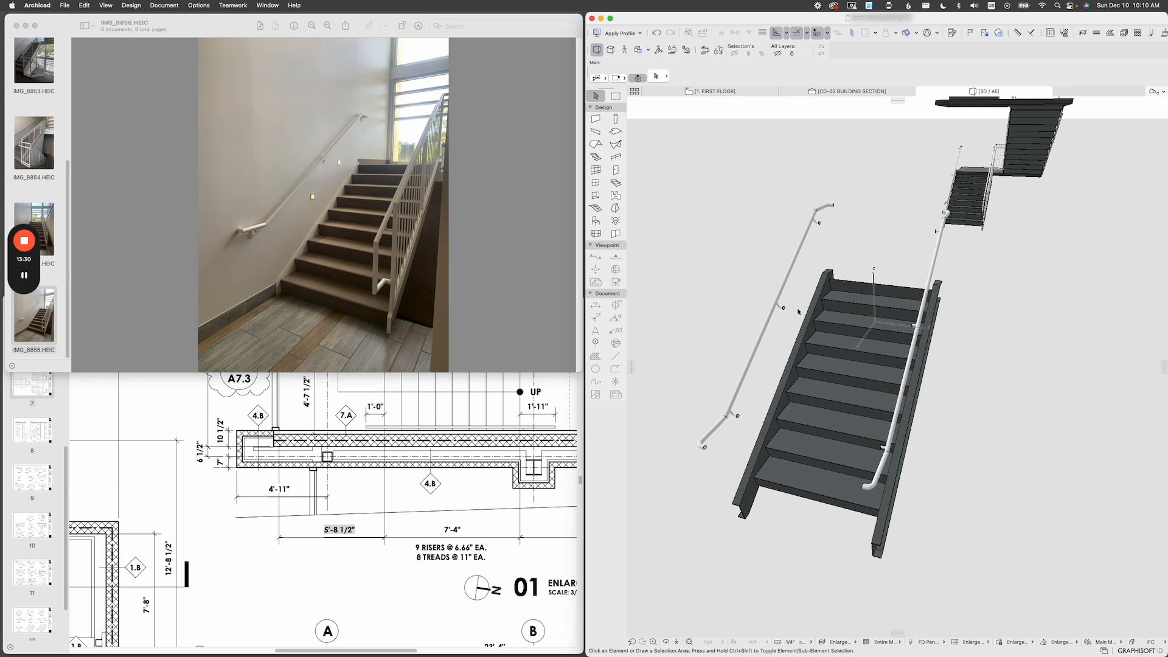
left_click(777, 306)
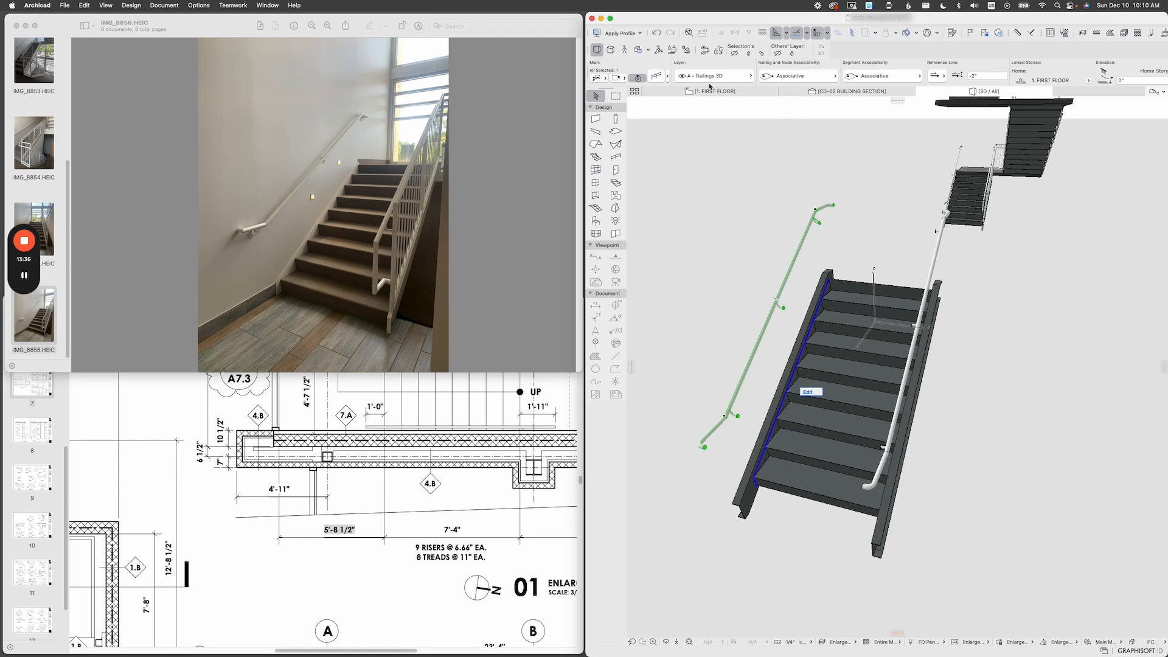
left_click(669, 77)
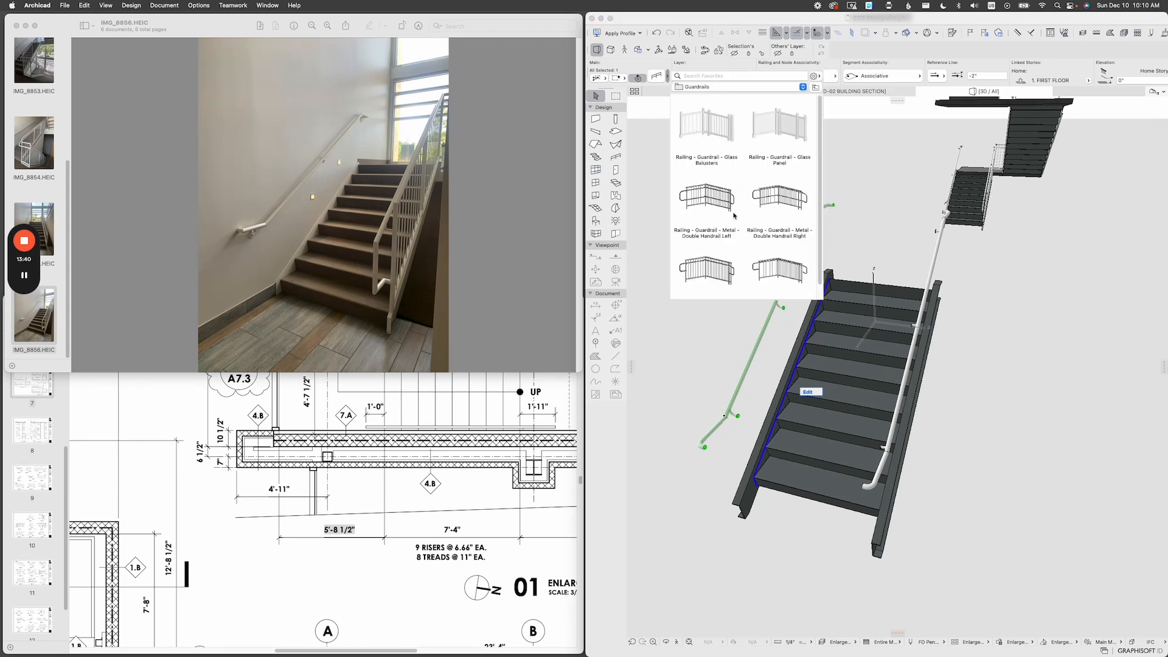
left_click(814, 88)
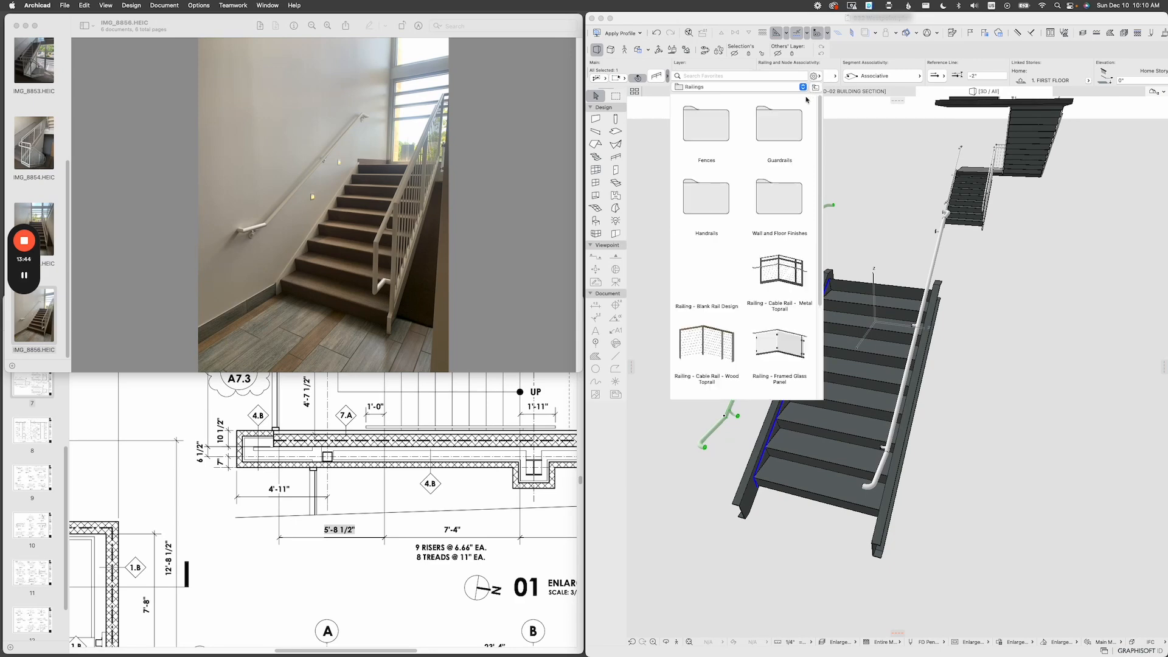
double_click(716, 211)
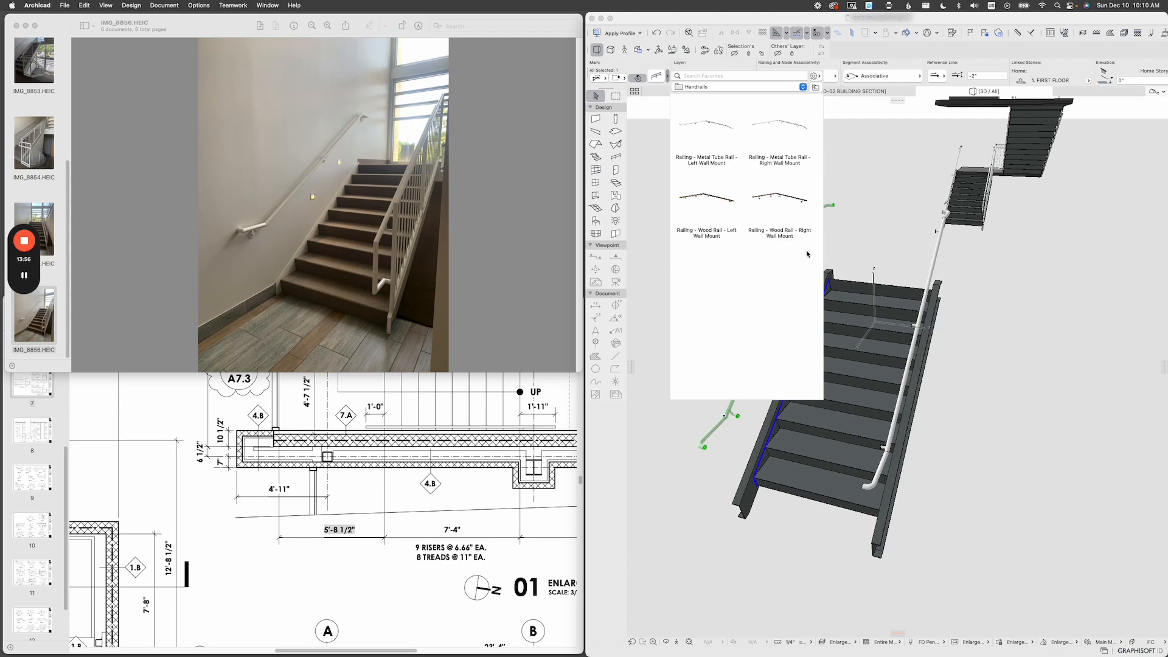
double_click(712, 132)
scroll(761, 418, "up", 3)
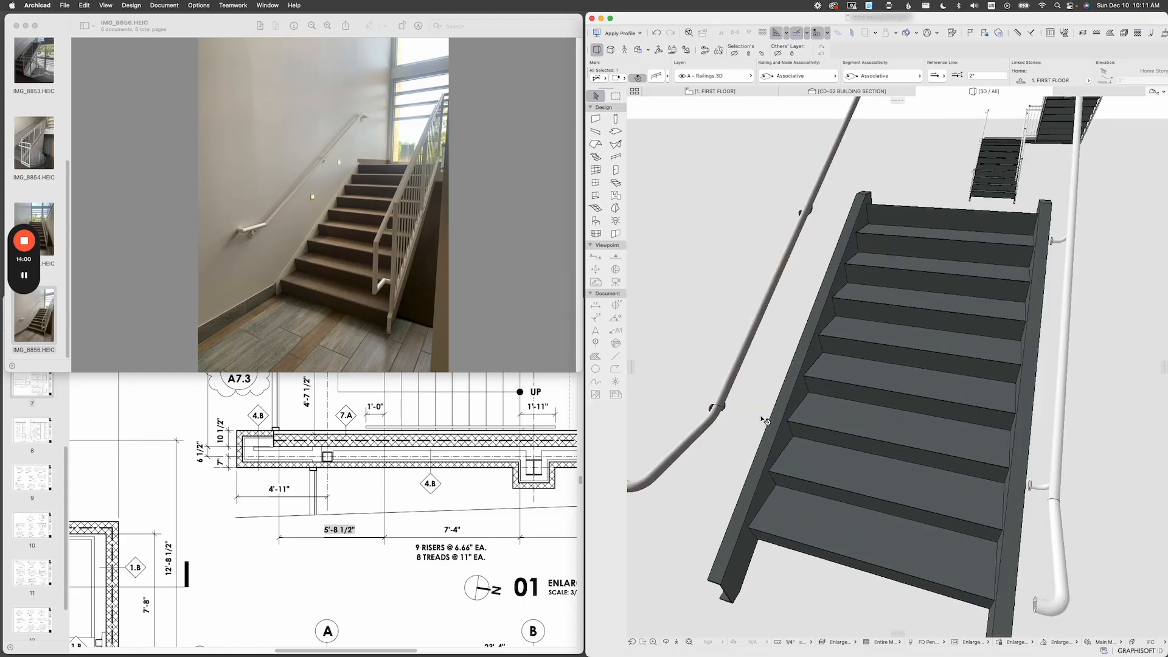
scroll(761, 417, "down", 2)
middle_click_drag(761, 391, 782, 334, "shift")
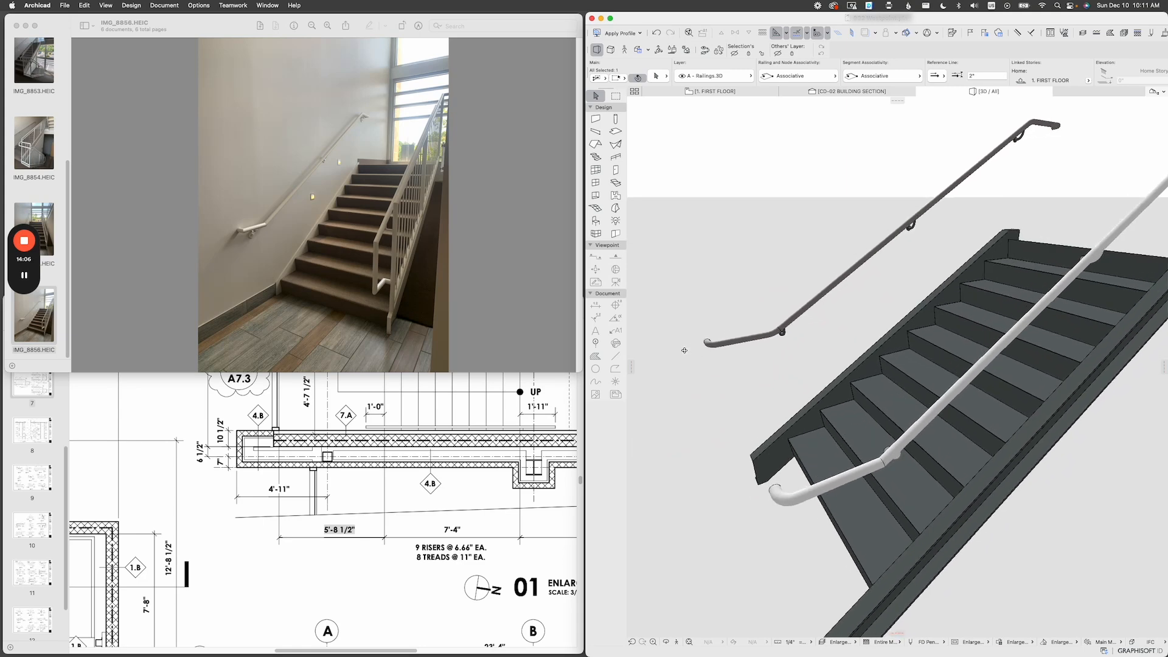
Apply the Railing - Guardrail - Metal - Double Handrail Right favorite to the flight's open-side railing and inspect it in 3D.
left_click(782, 334)
scroll(697, 383, "down", 3)
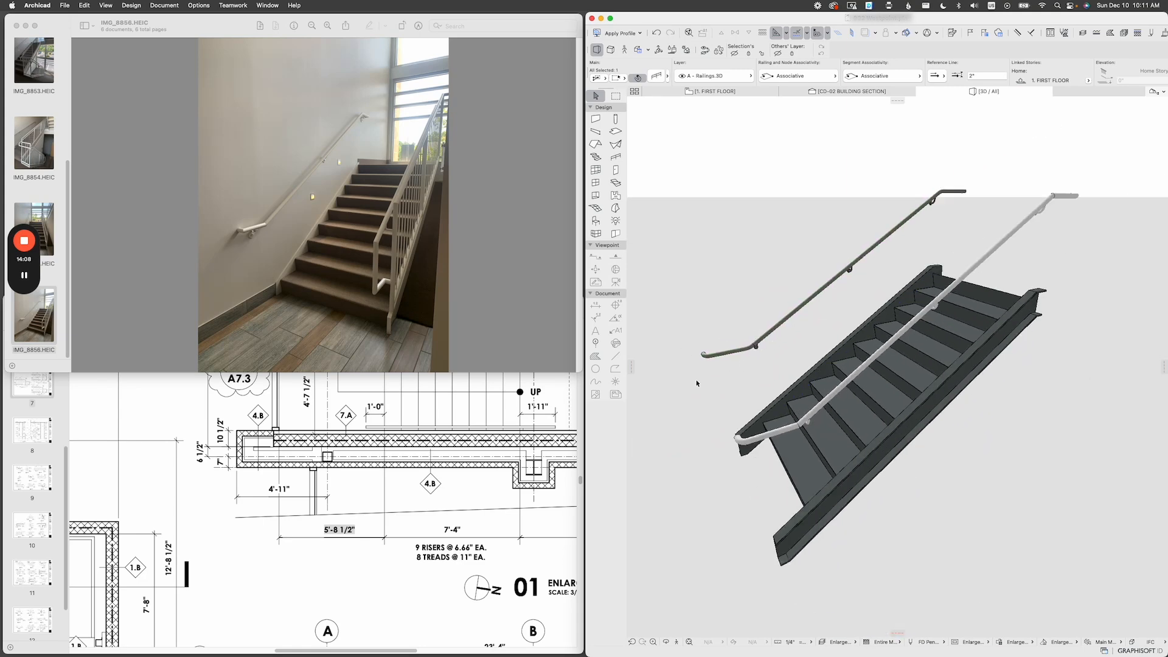
middle_click_drag(700, 383, 974, 339, "shift")
scroll(981, 340, "up", 4)
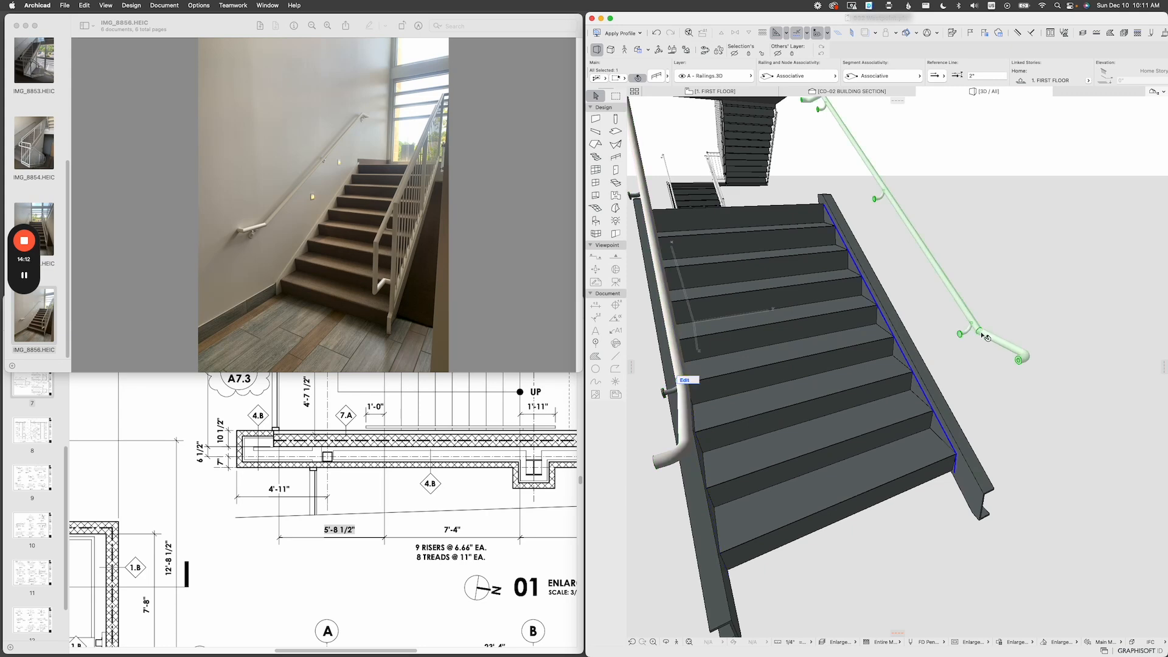
middle_click_drag(852, 200, 872, 351)
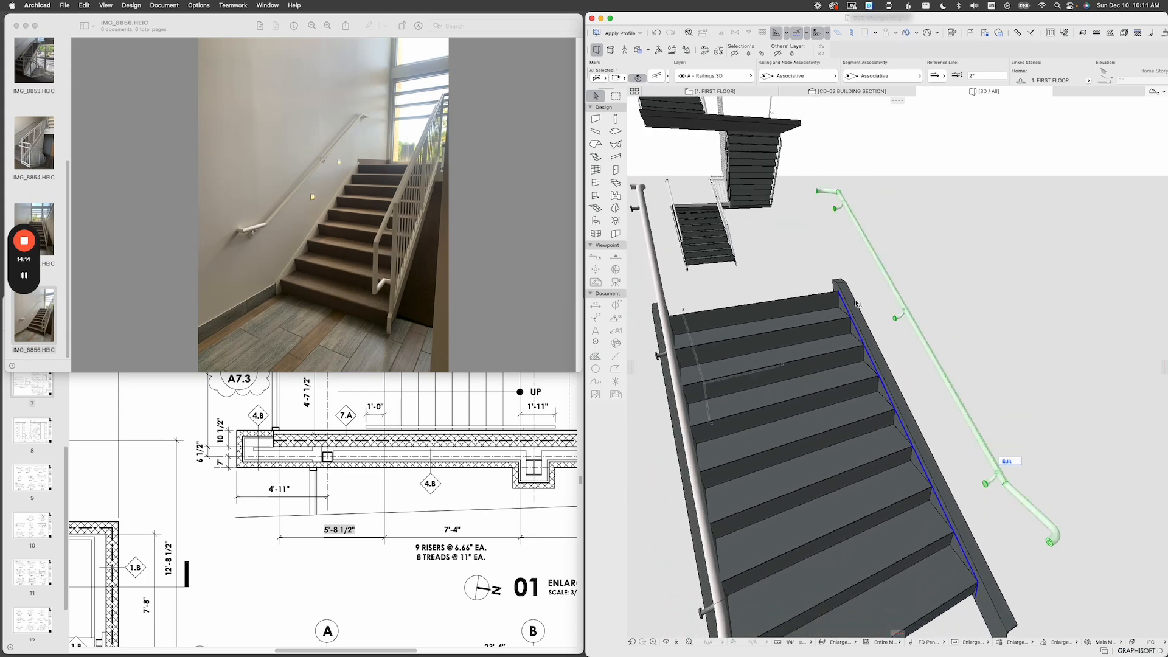
left_click(668, 76)
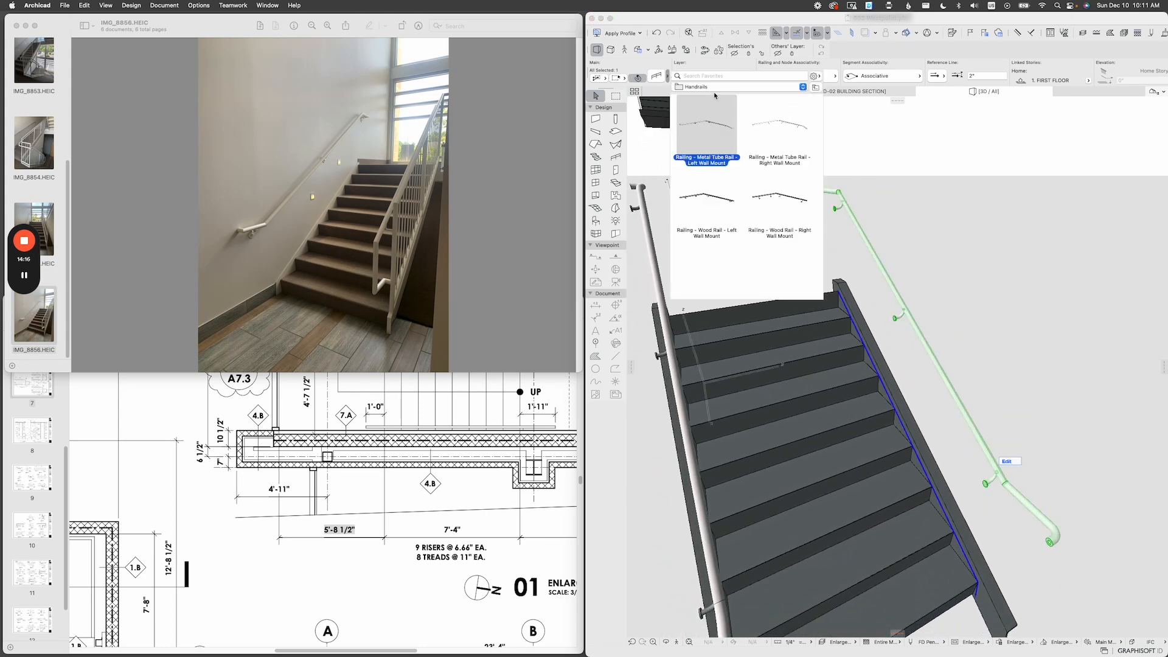
left_click(817, 88)
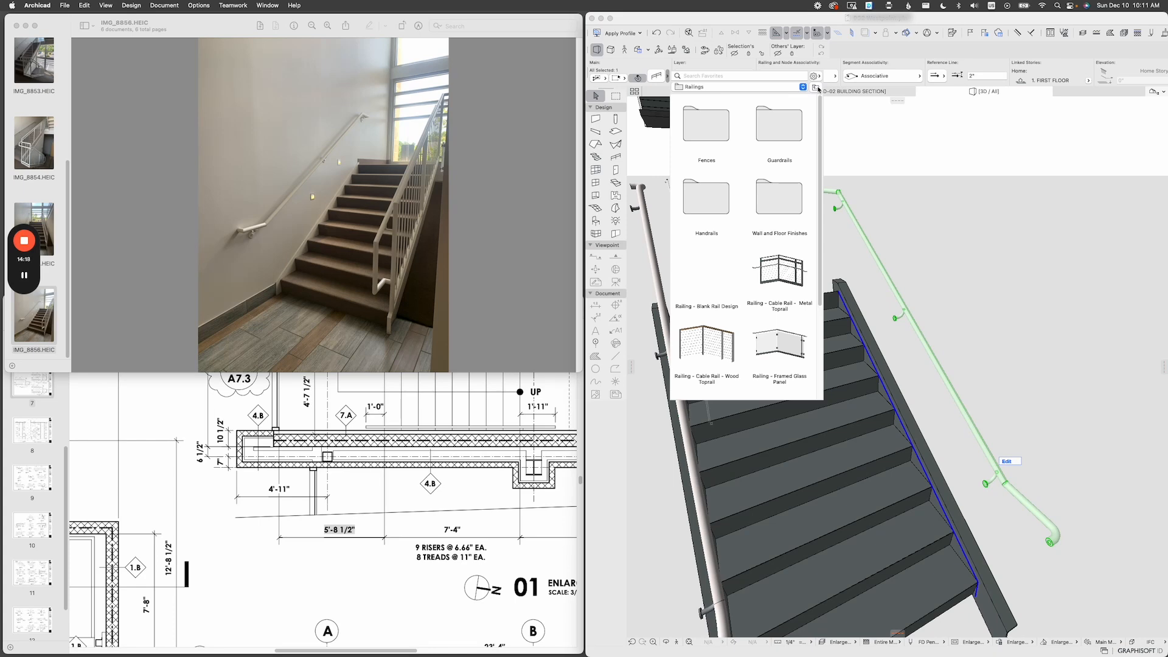
double_click(792, 125)
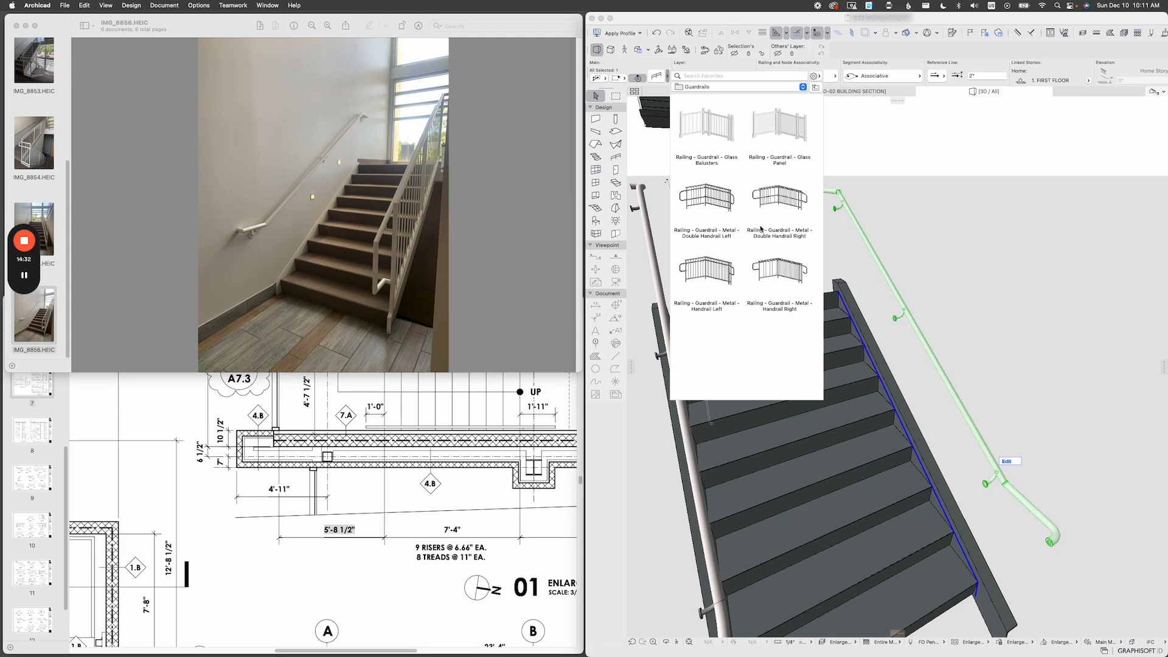
double_click(786, 201)
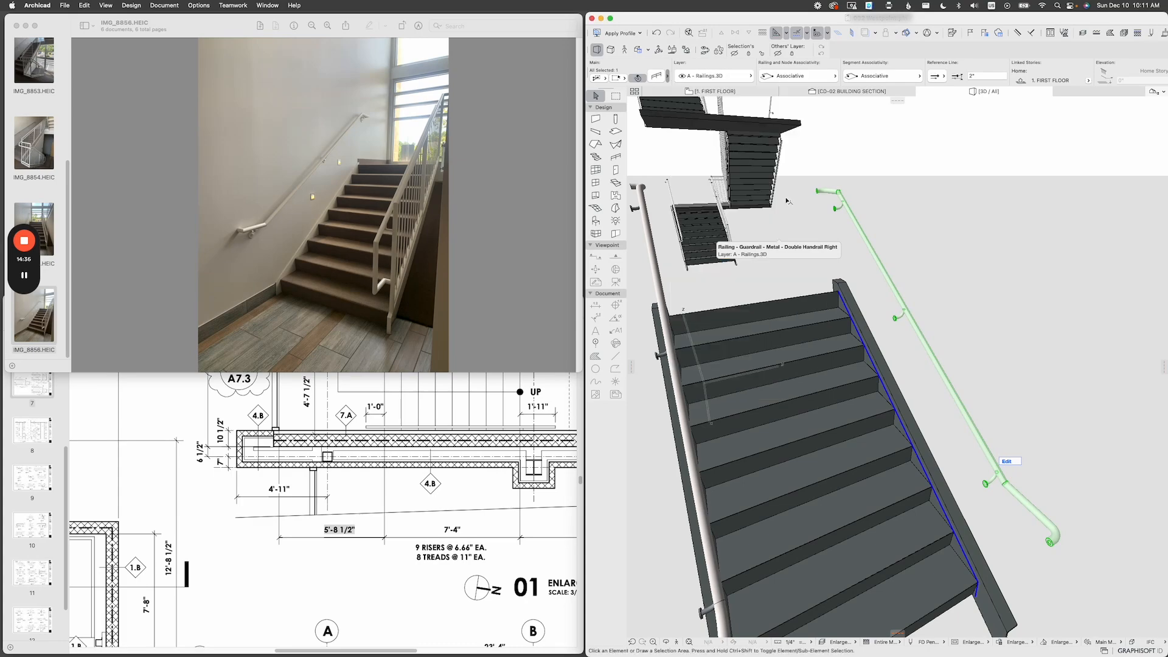
middle_click_drag(933, 373, 964, 315, "shift")
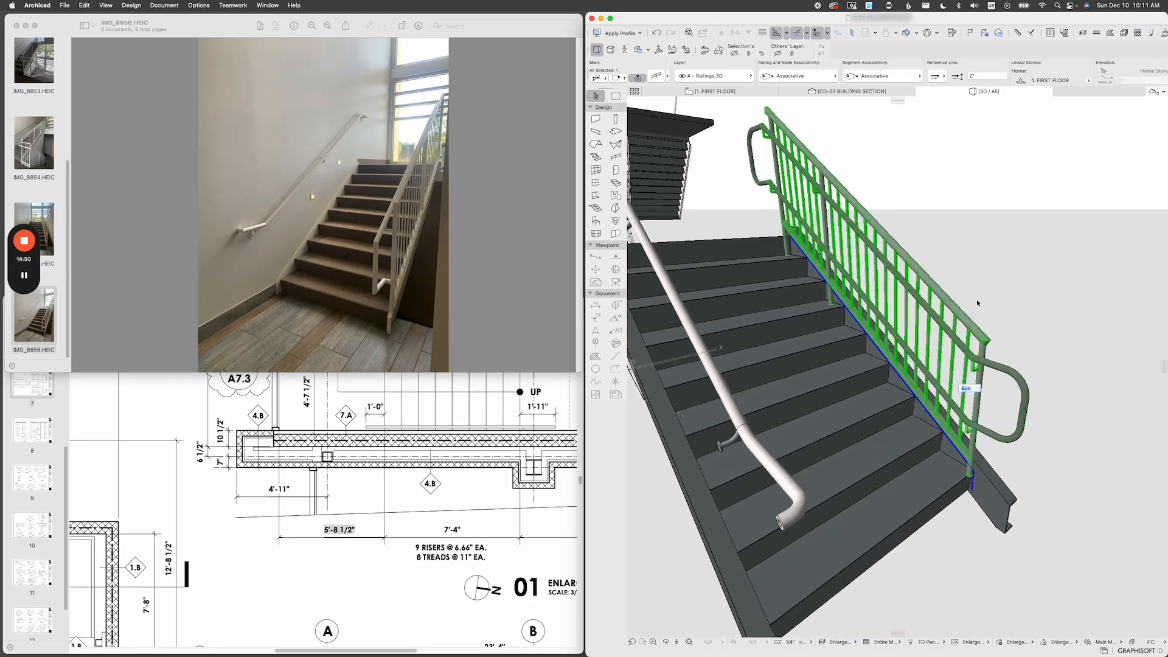
middle_click_drag(980, 301, 901, 353, "shift")
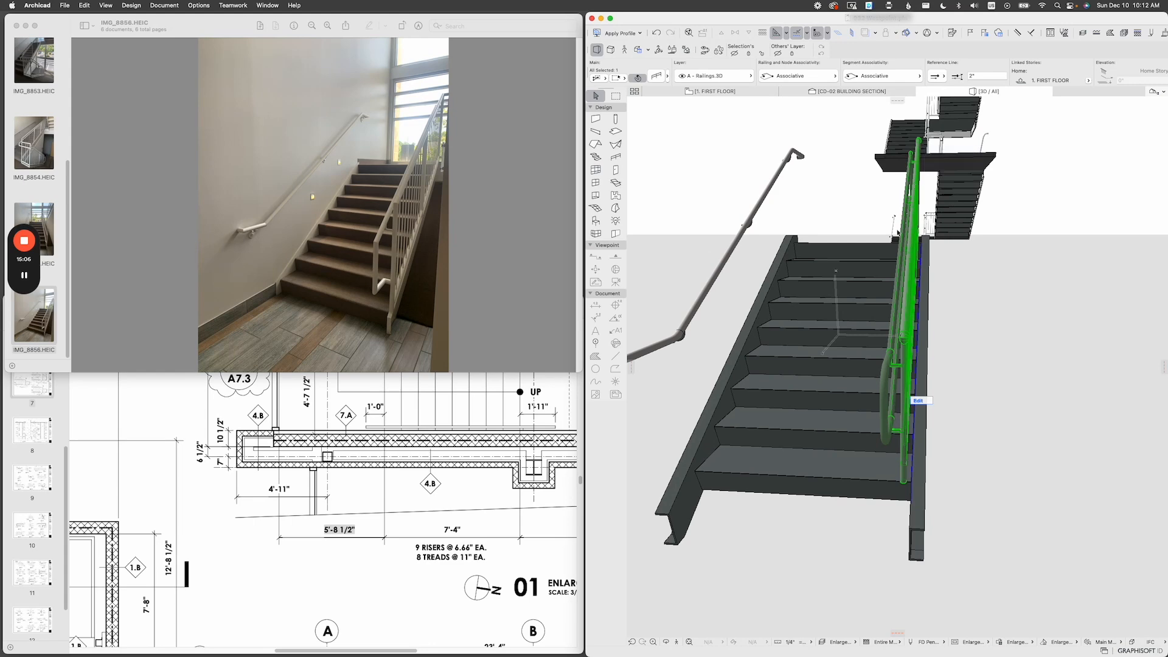
Set the reference line offset of the lower flight's open-side guardrail to -2".
middle_click_drag(917, 186, 969, 112, "shift")
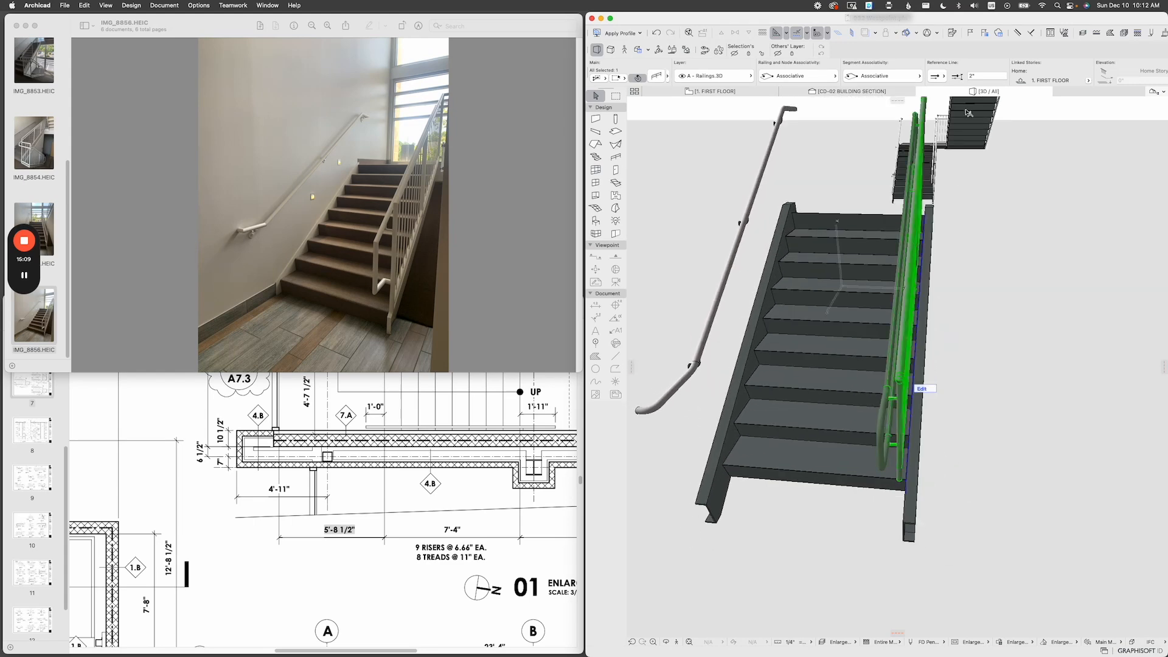
left_click(973, 76)
middle_click_drag(835, 331, 872, 323, "shift")
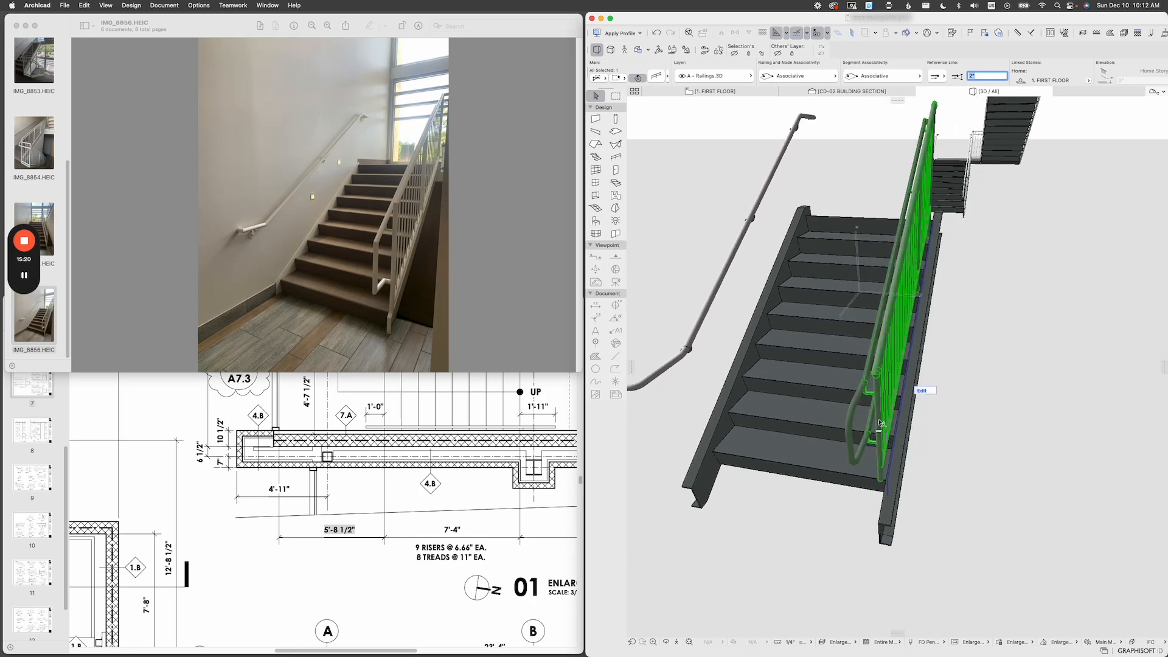
middle_click_drag(886, 337, 920, 449, "shift")
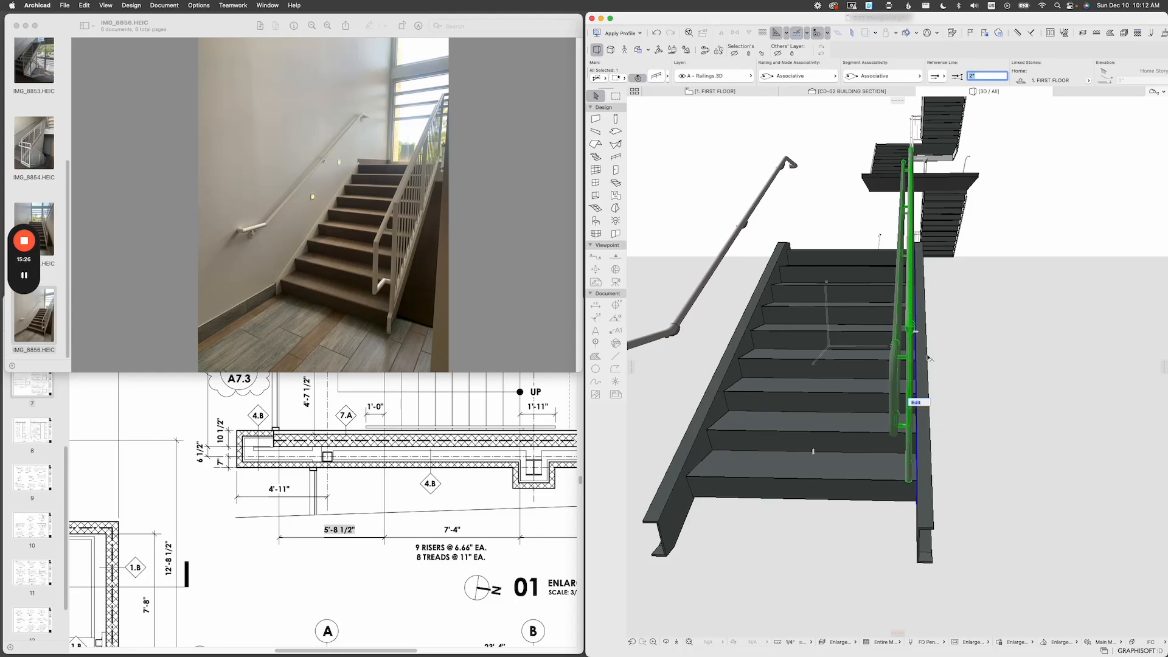
middle_click_drag(930, 358, 874, 356, "shift")
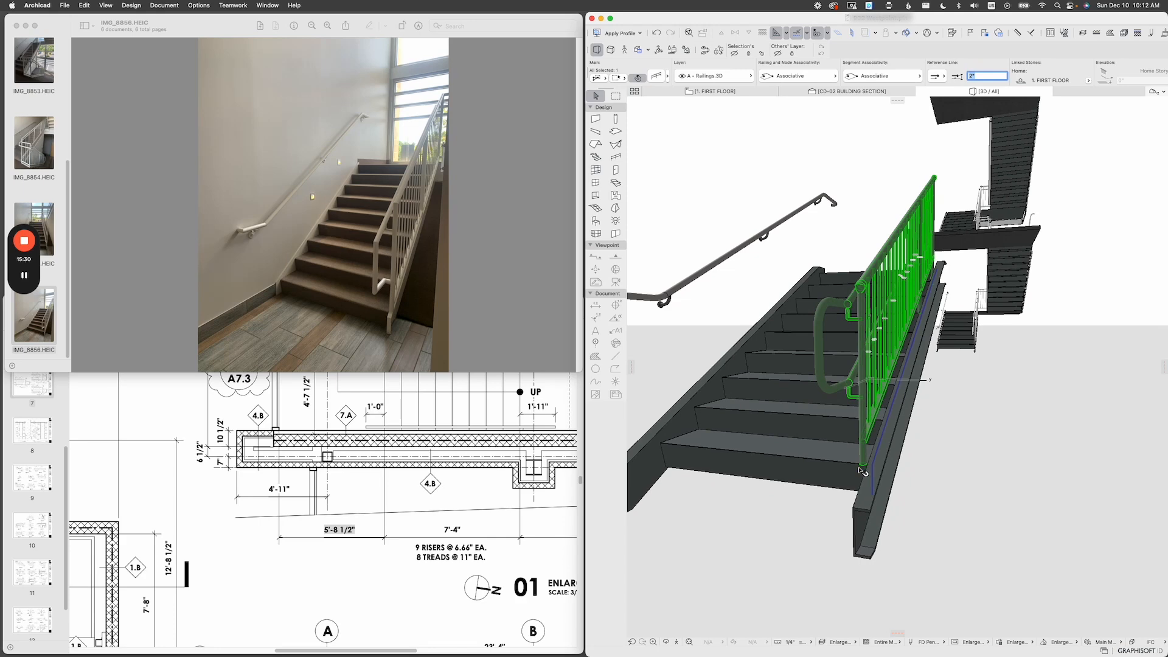
scroll(863, 472, "up", 2)
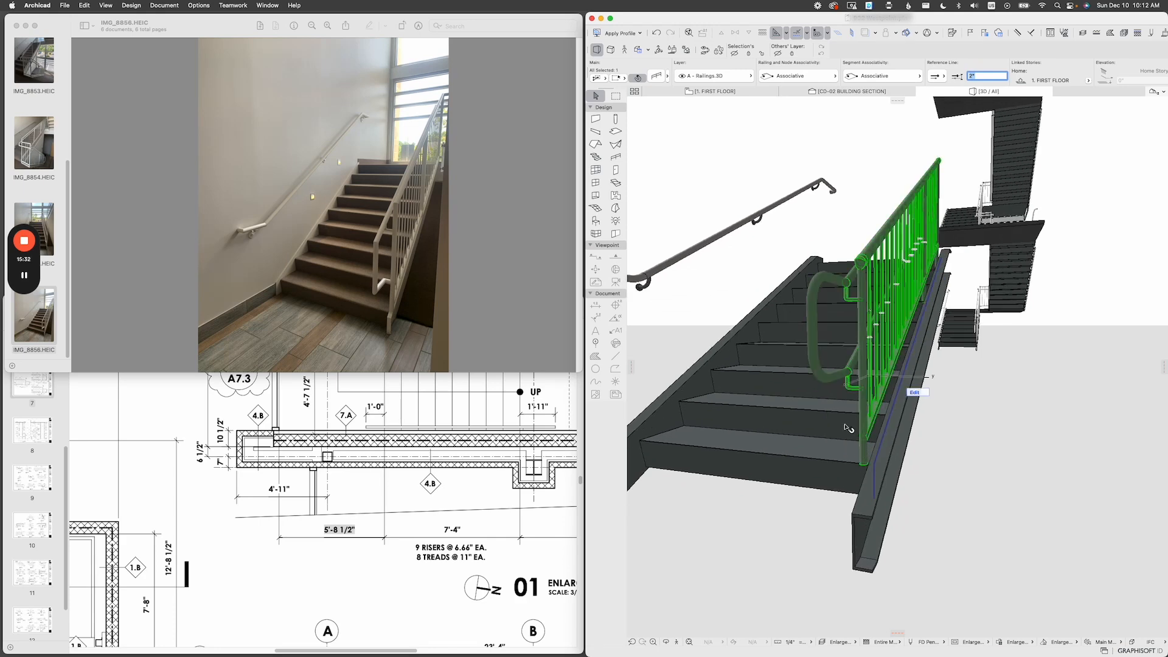
middle_click_drag(849, 429, 896, 471, "shift")
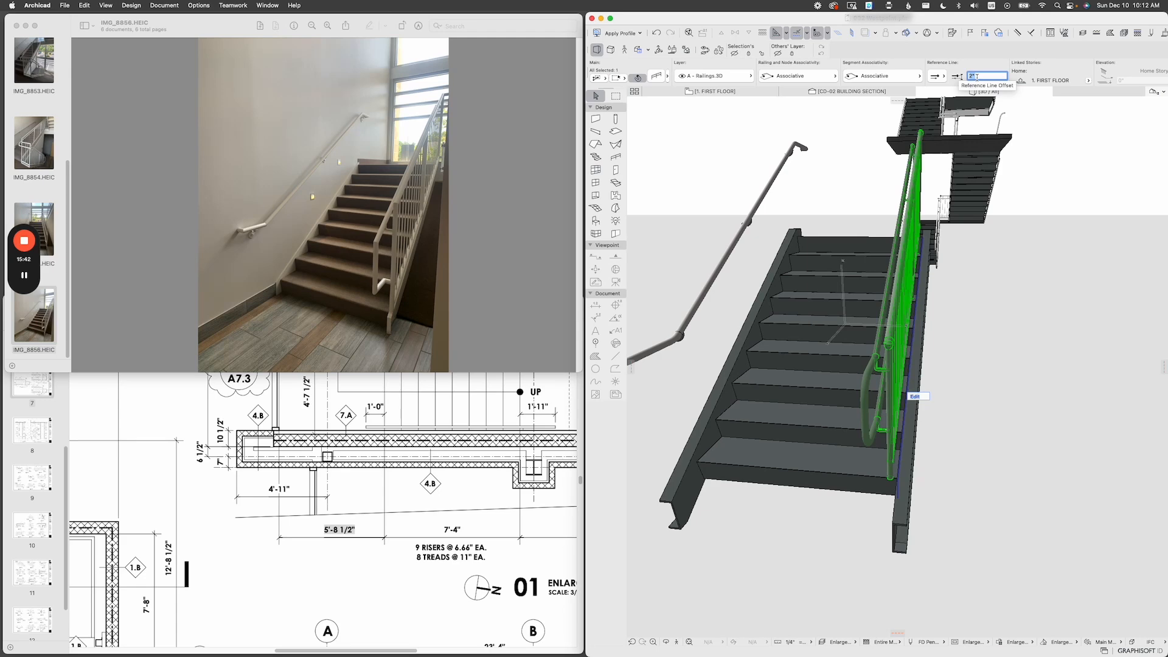
type("-2")
key("Return")
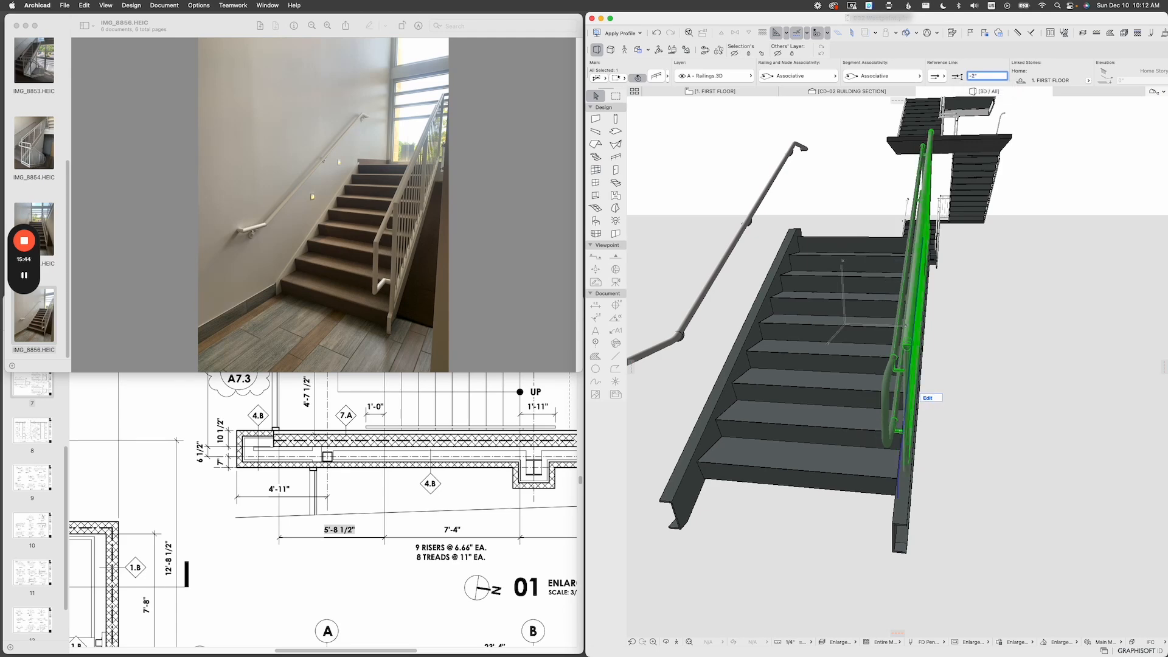
Examine the guardrail's alignment with the open-side stringer in 3D, clearing the selection.
middle_click_drag(963, 259, 912, 429, "shift")
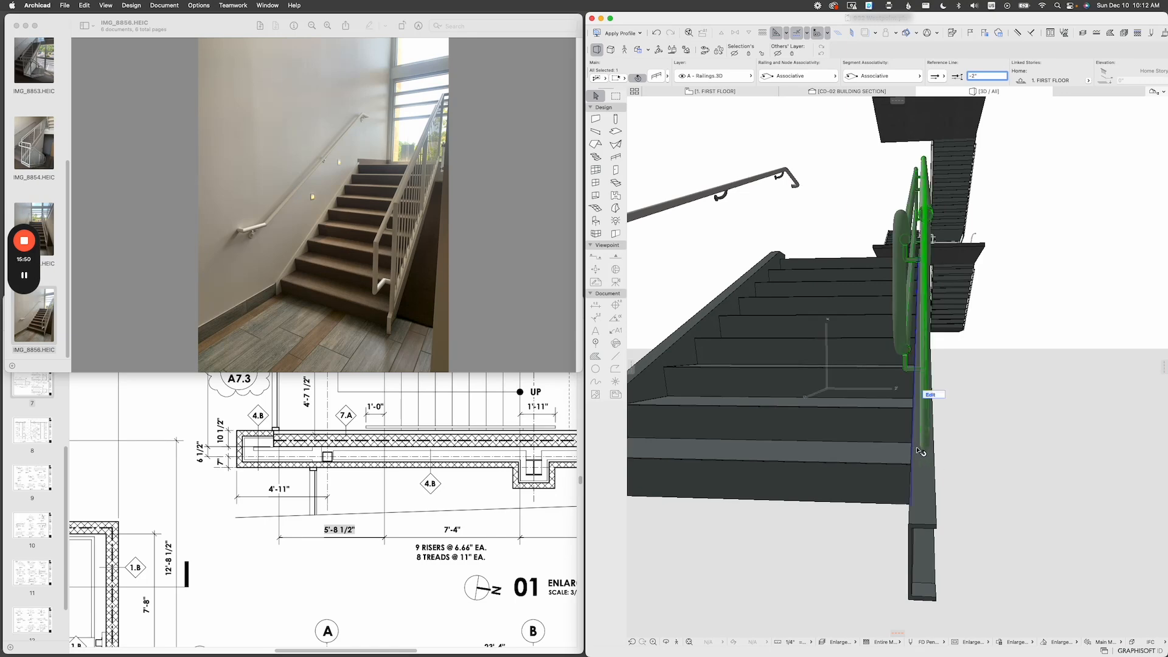
scroll(918, 449, "up", 1)
scroll(922, 451, "down", 5)
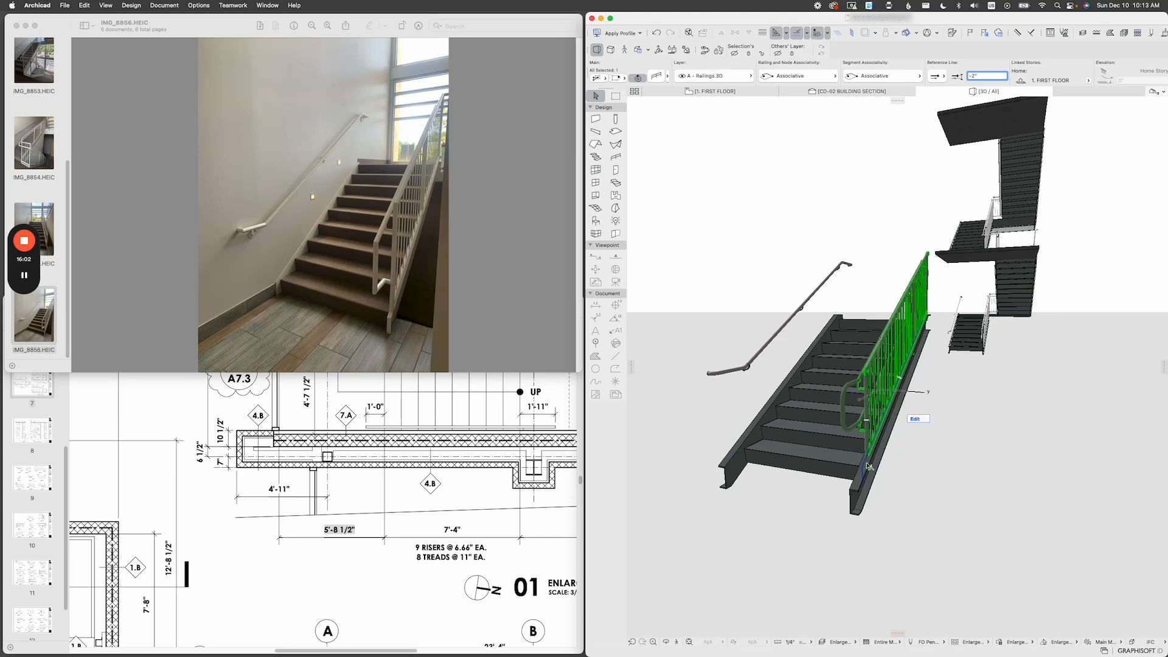
middle_click_drag(844, 464, 840, 494, "shift")
scroll(768, 493, "up", 3)
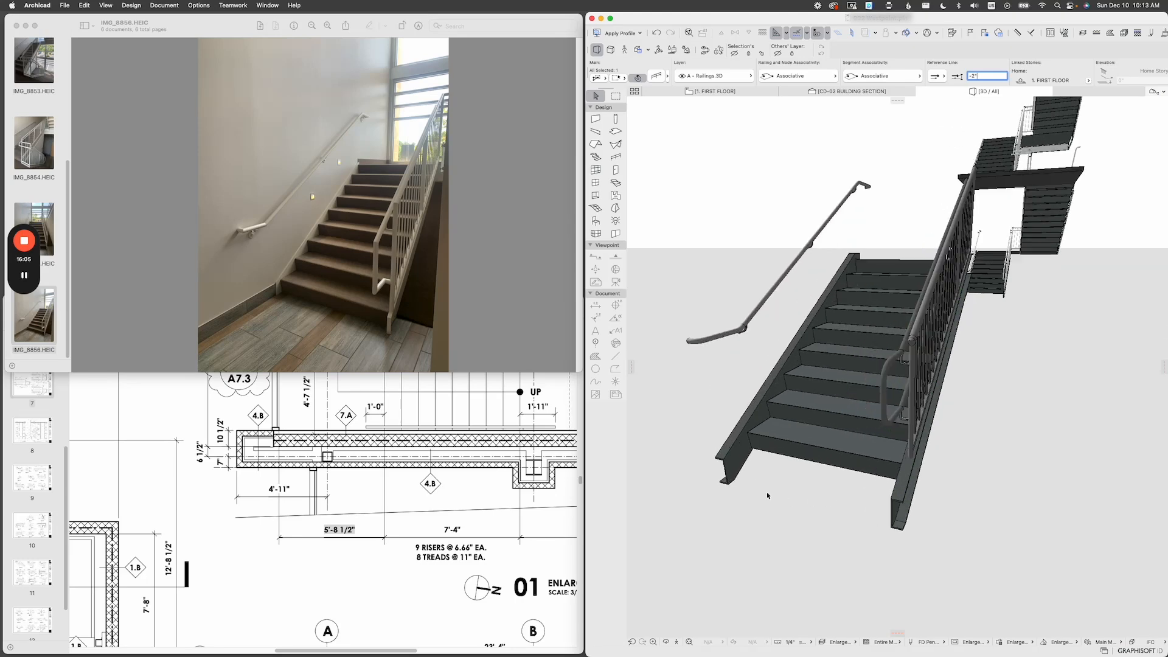
left_click(794, 508)
scroll(867, 516, "up", 5)
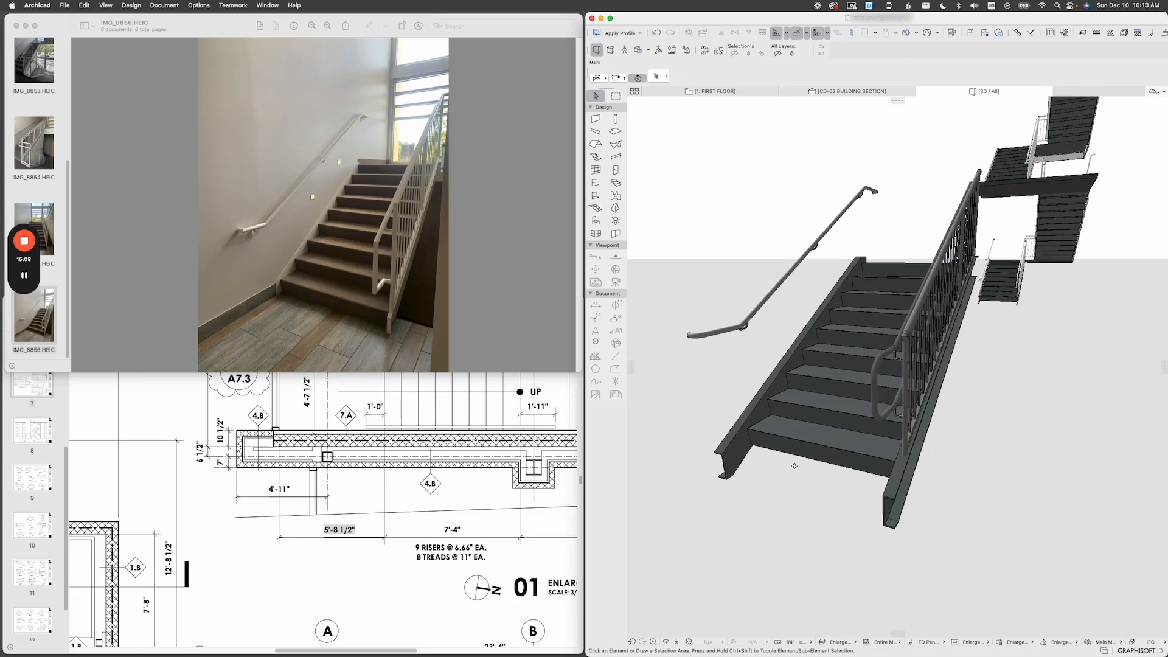
middle_click_drag(865, 514, 859, 482, "shift")
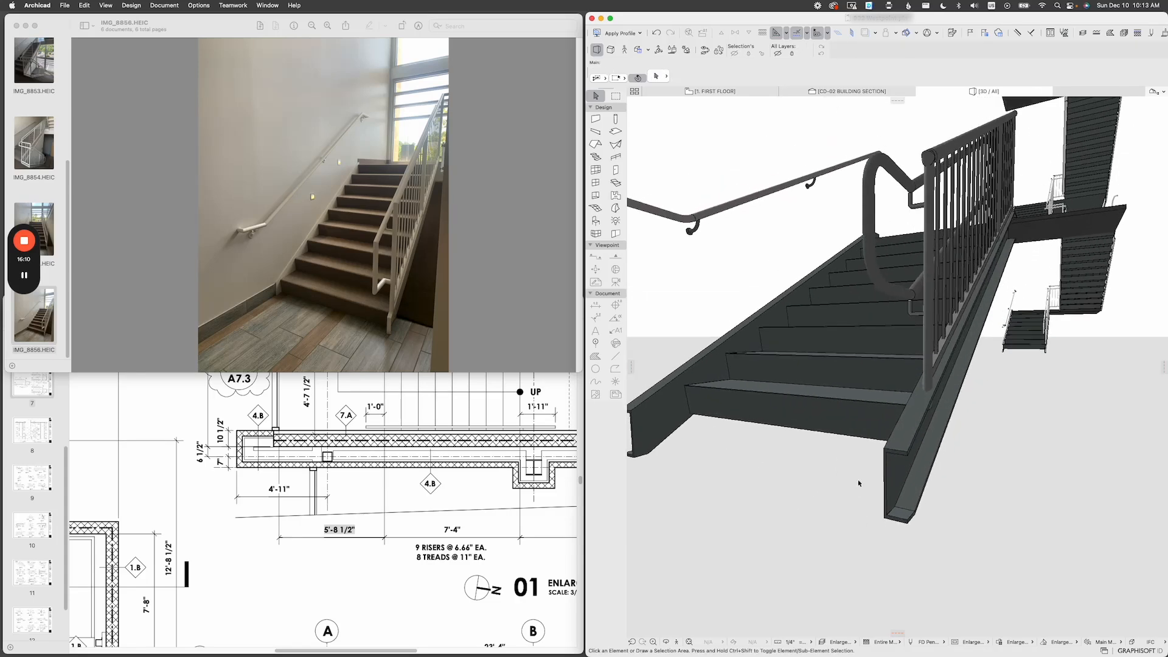
Switch to Preview and enlarge IMG_8856.HEIC to examine where the guardrail and stringer meet the floor.
left_click(394, 326)
left_click_drag(379, 301, 400, 332)
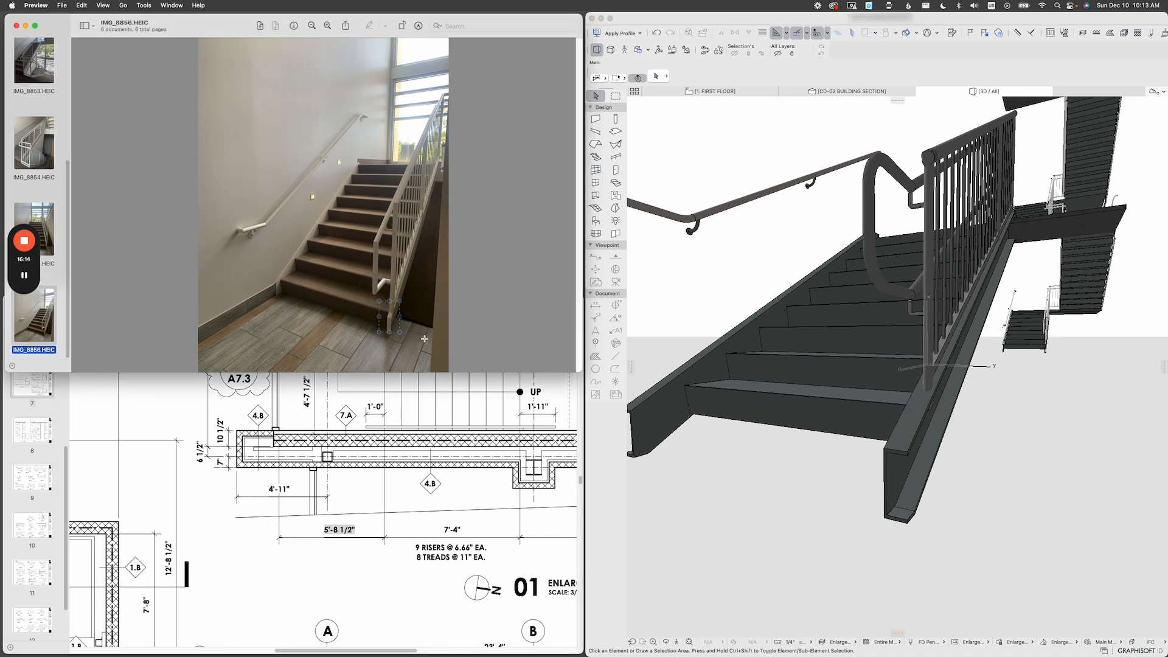
left_click(327, 26)
left_click(328, 26)
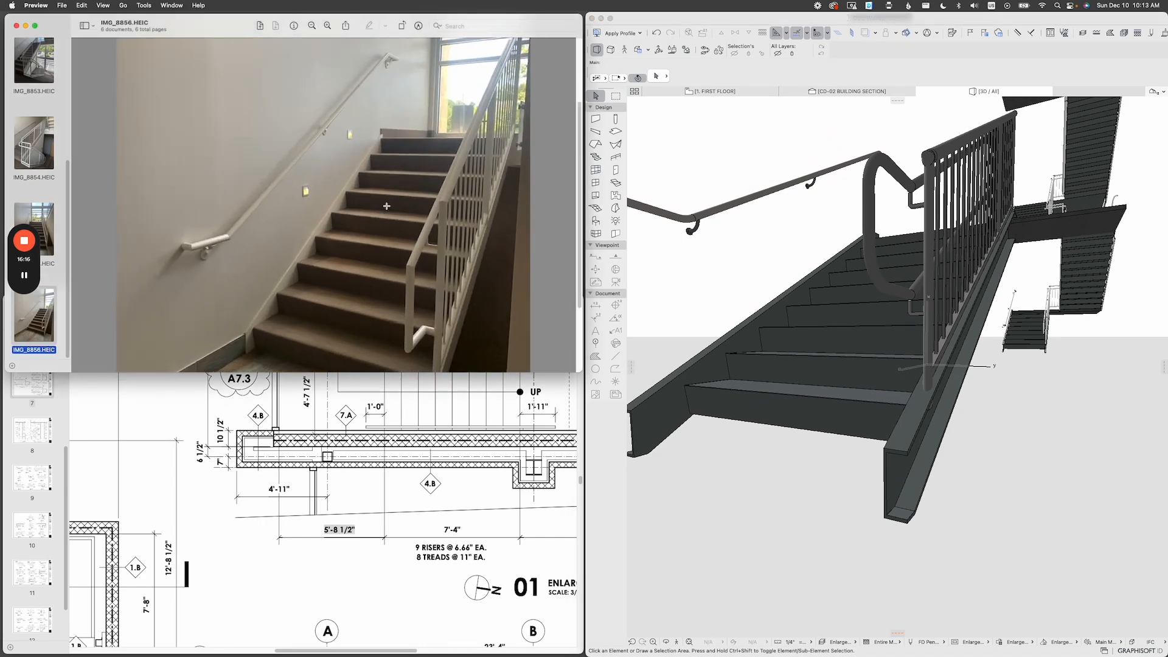
scroll(386, 206, "down", 2)
scroll(387, 206, "down", 3)
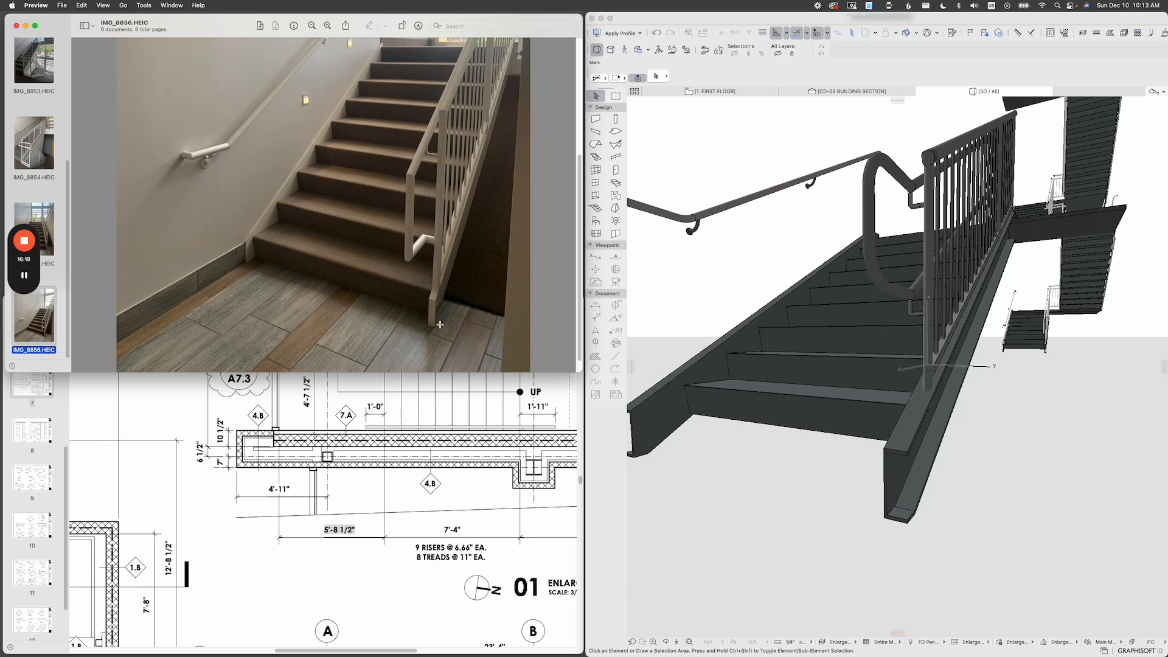
scroll(437, 320, "up", 1)
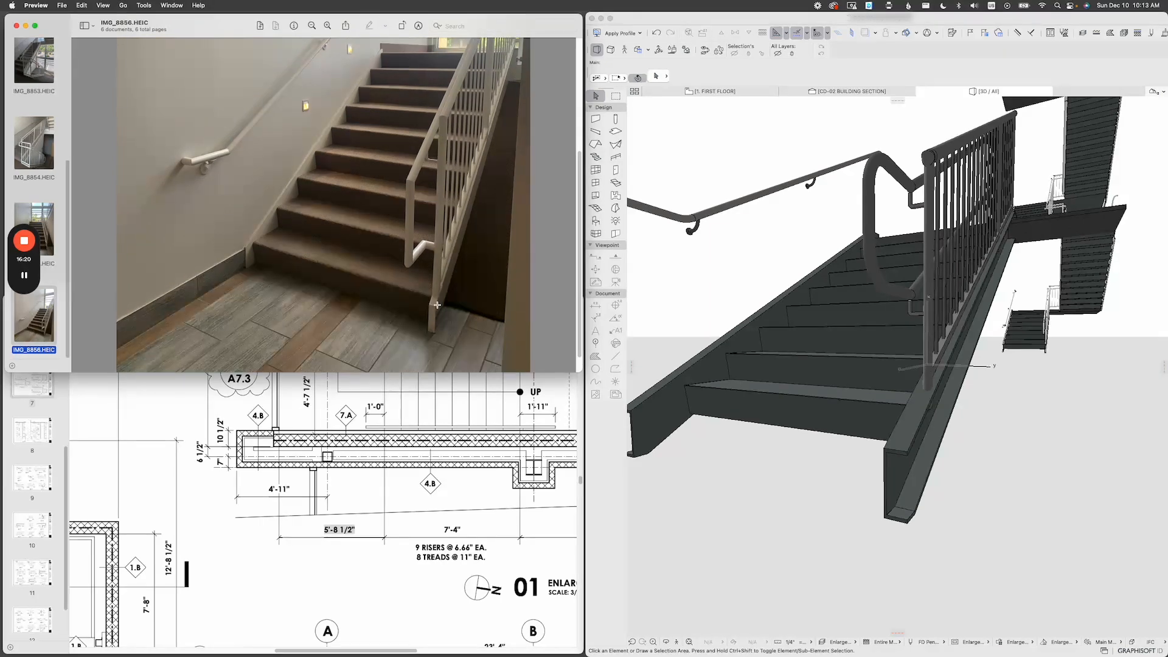
Switch back to Archicad, select the lower flight and open its Stair Selection Settings.
left_click(845, 424)
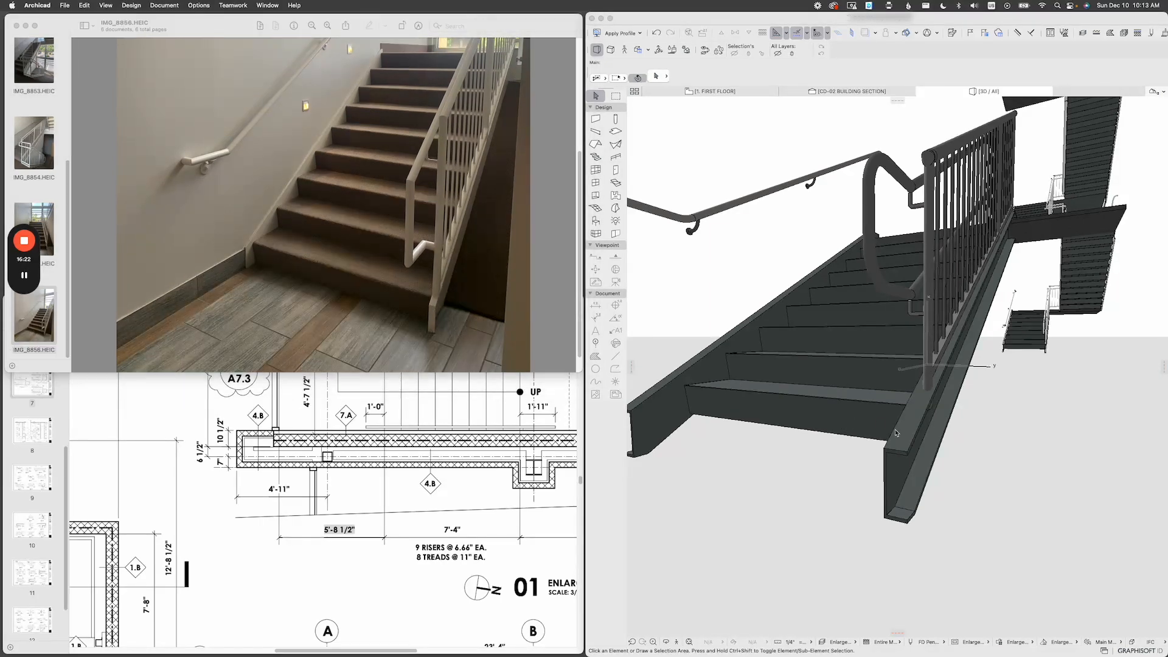
middle_click_drag(904, 435, 905, 412, "shift")
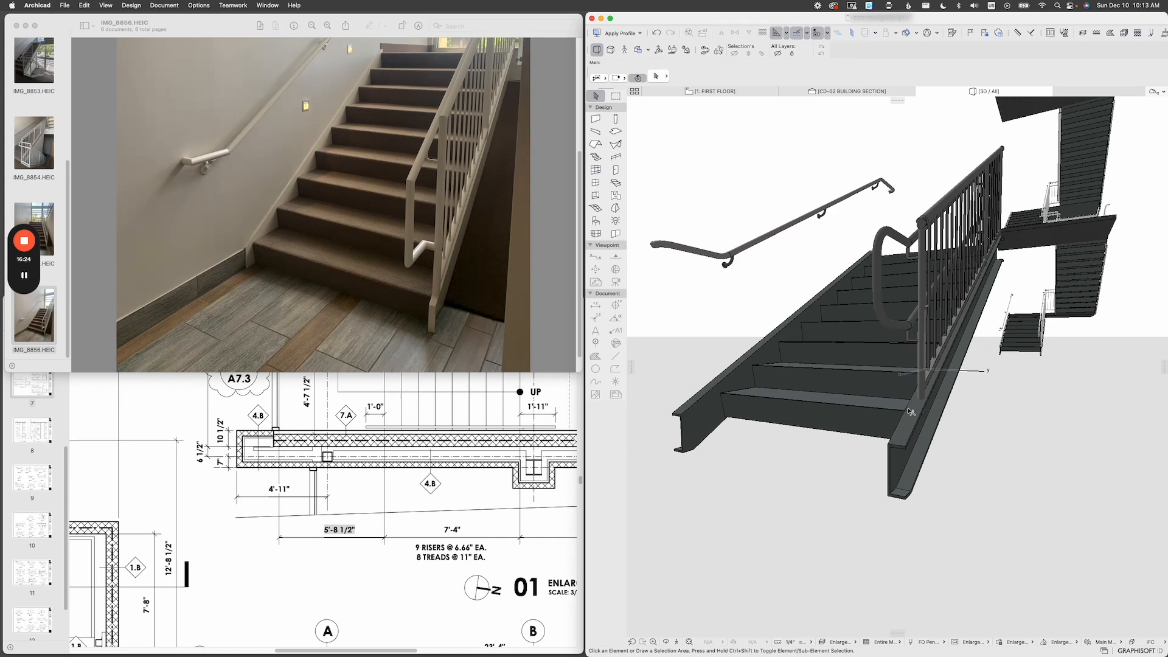
left_click(911, 412)
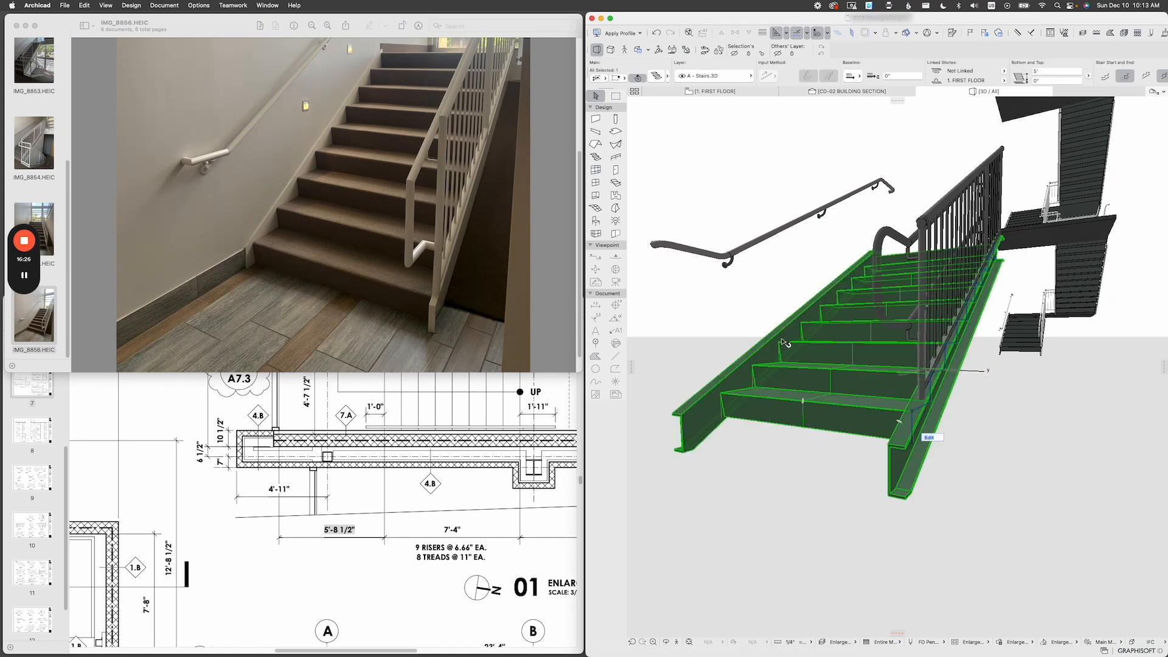
middle_click_drag(785, 343, 742, 339, "shift")
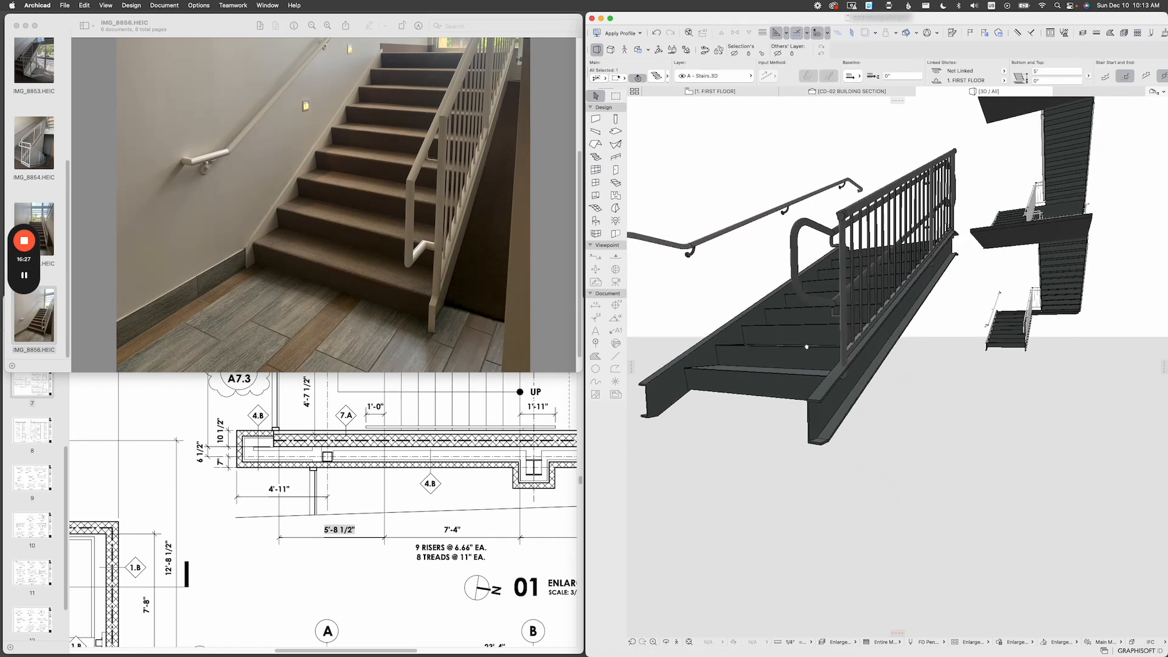
left_click(655, 78)
left_click_drag(718, 69, 647, 206)
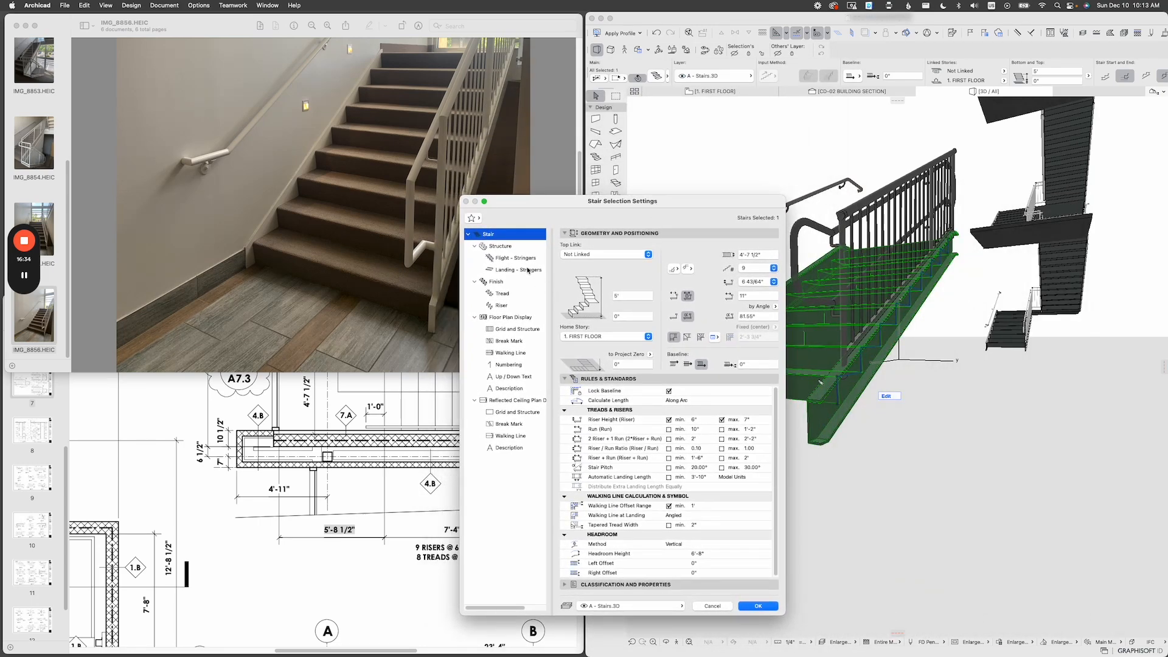
Collapse the Finish, Floor Plan Display, Reflected Ceiling Plan Display and Rules & Standards groups, and show the stair's Structure settings.
left_click(474, 281)
left_click(474, 293)
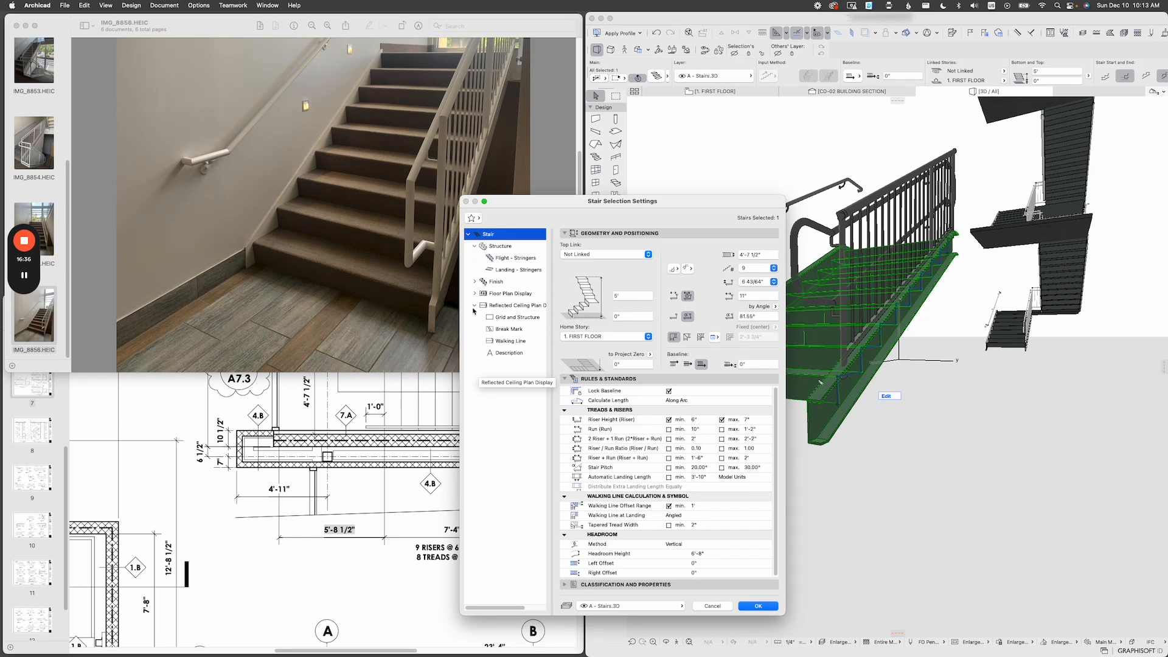
left_click(475, 305)
left_click(602, 379)
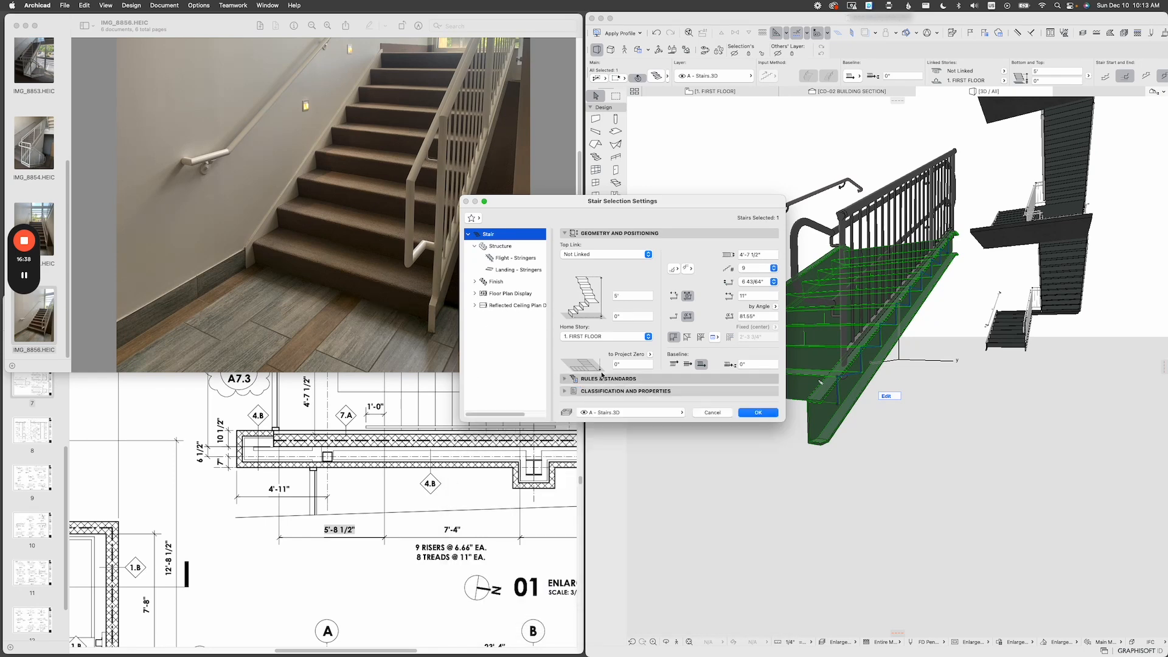
left_click_drag(608, 201, 461, 372)
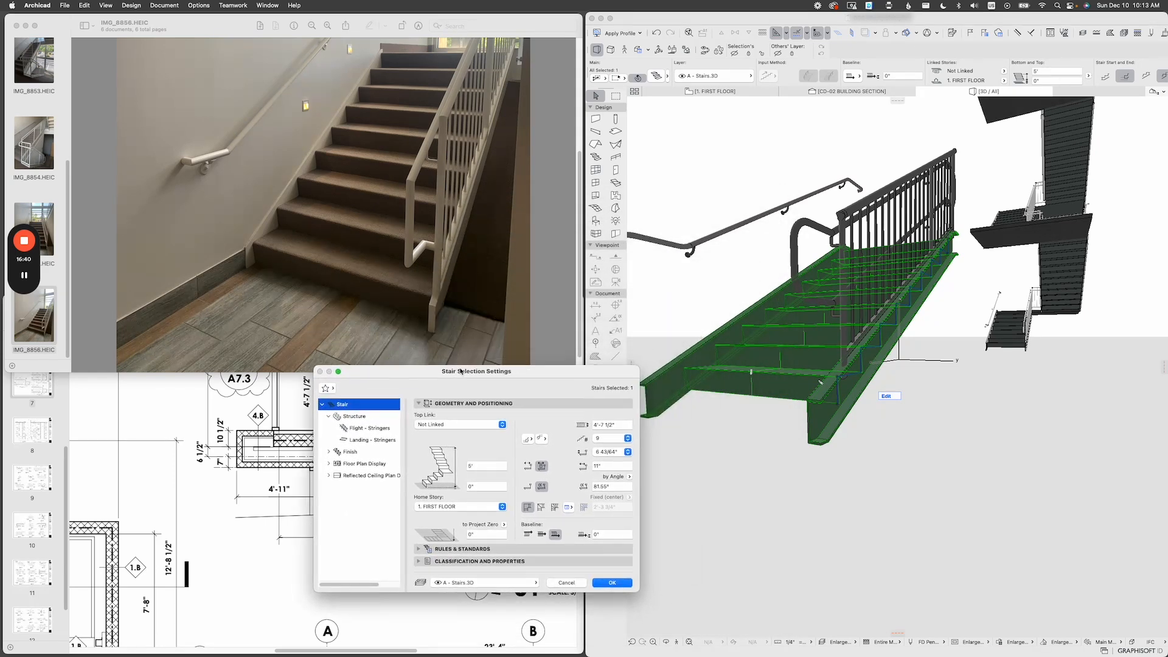
left_click(363, 419)
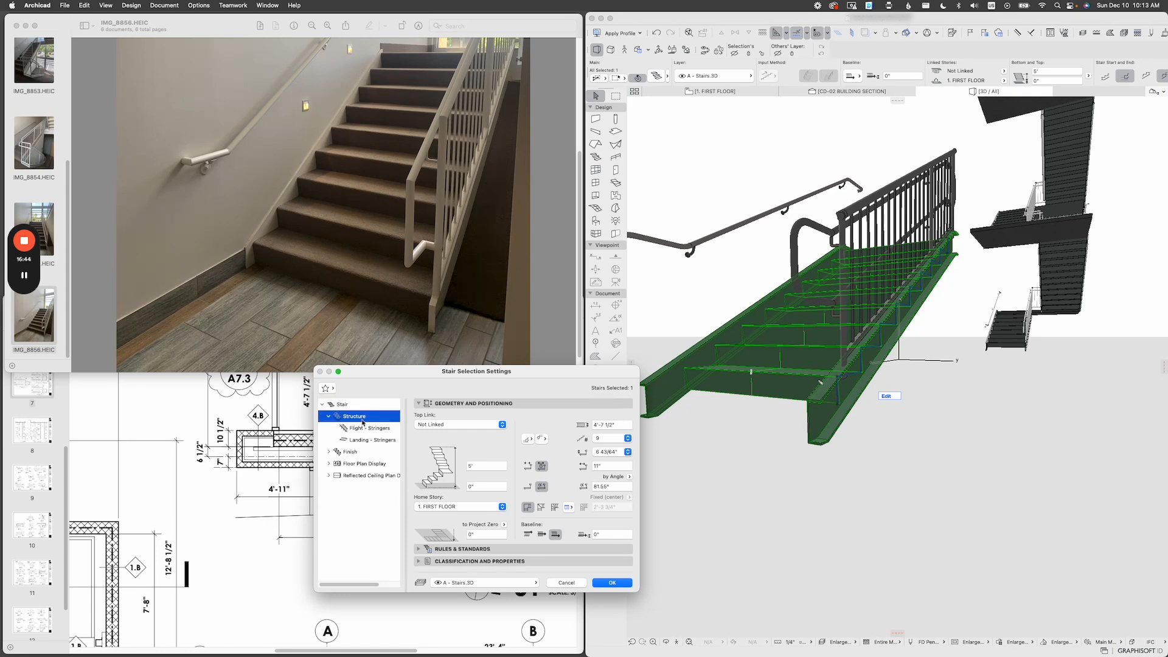
left_click_drag(508, 303, 506, 254)
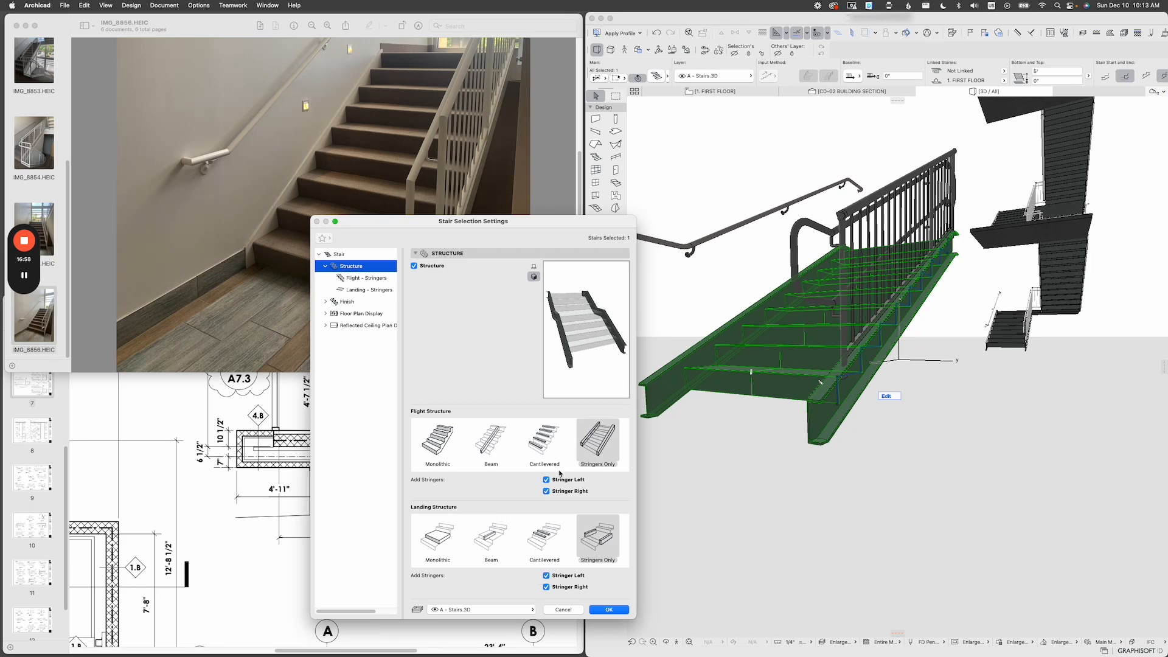
Toggle the left stringers of the flight and landing structures off and back on to compare the preview.
left_click(547, 481)
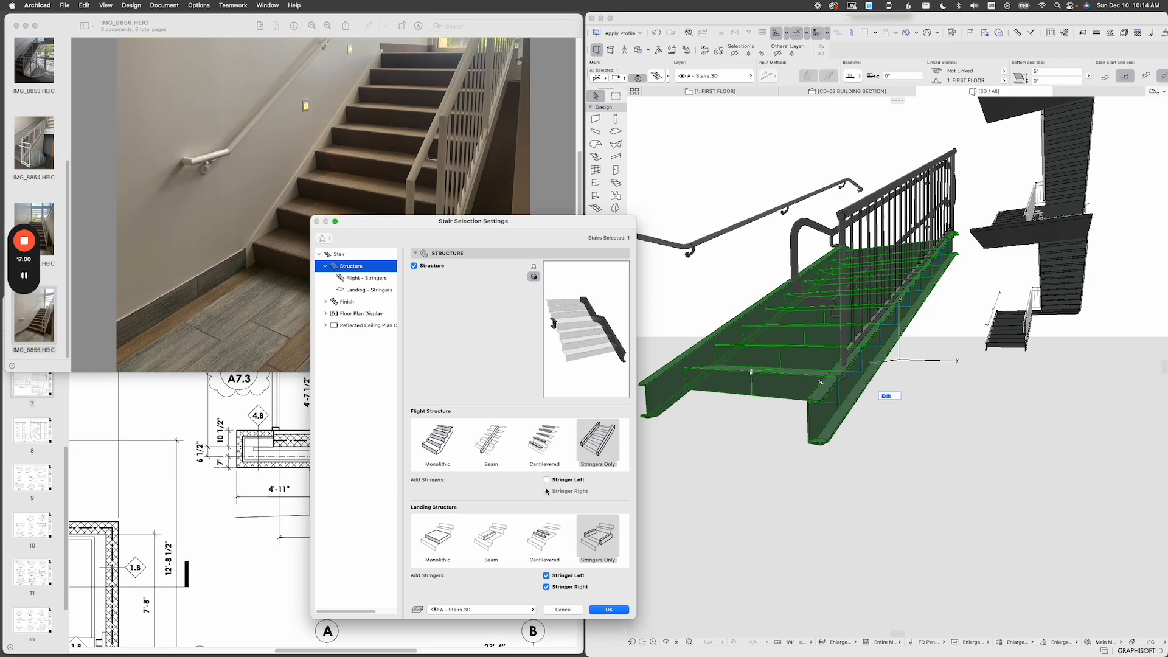
left_click(546, 481)
left_click_drag(558, 346, 573, 369)
left_click(547, 576)
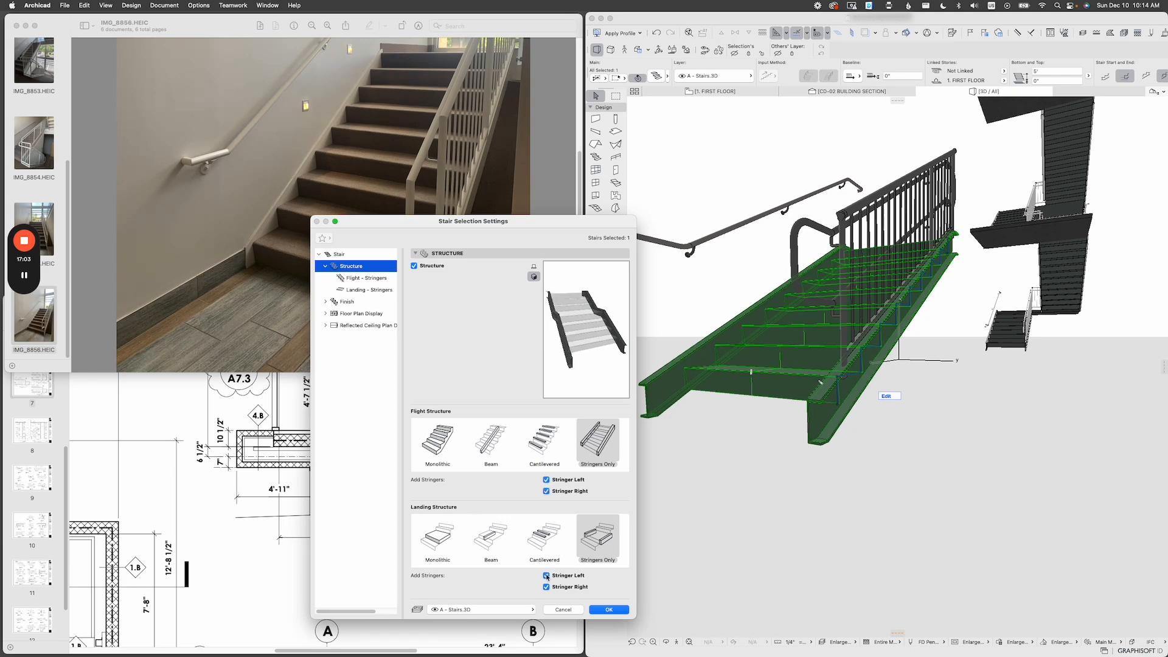
left_click(547, 480)
left_click(546, 480)
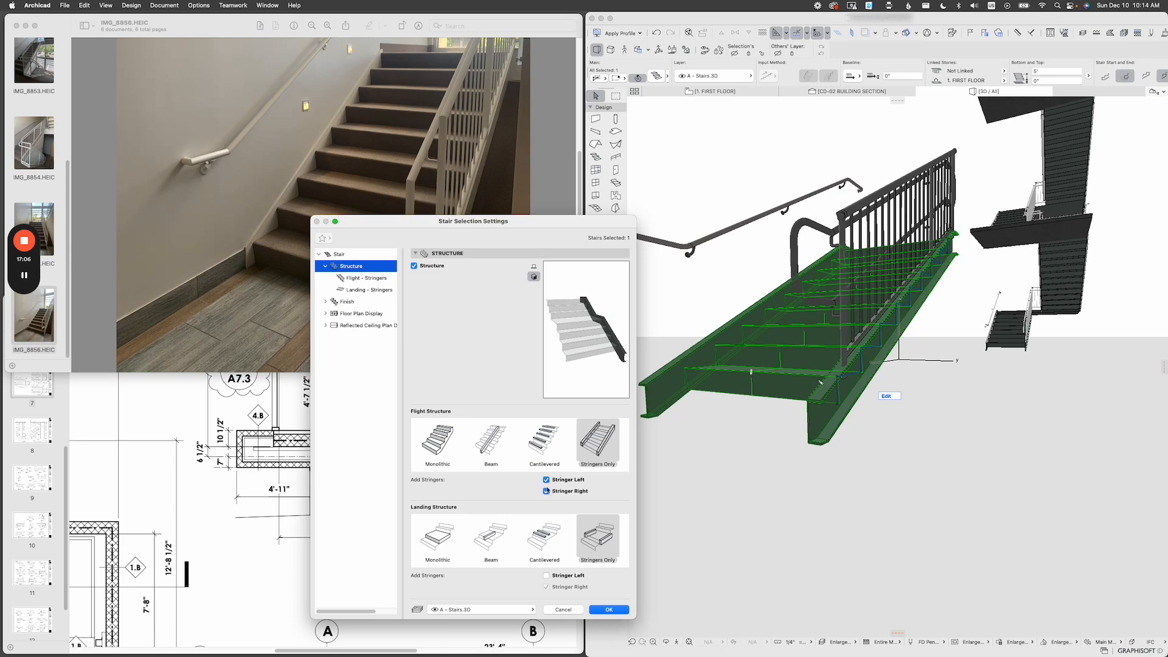
left_click(547, 575)
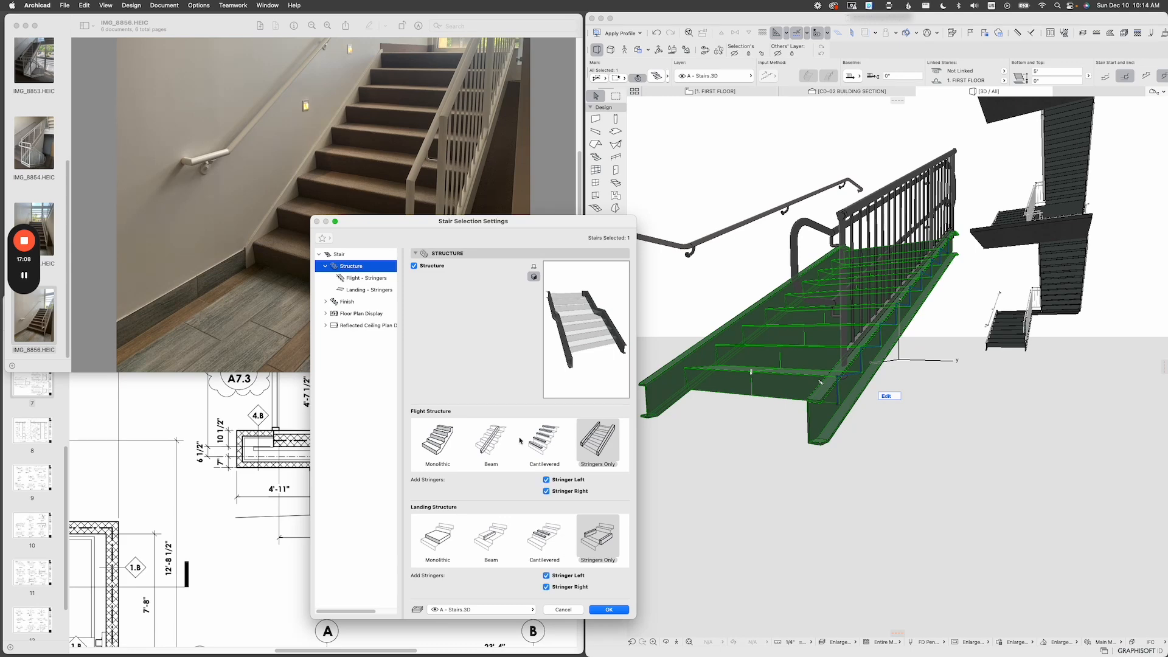
Show the Flight - Stringers settings and collapse the Classification and Properties and Support Connections groups.
left_click(370, 280)
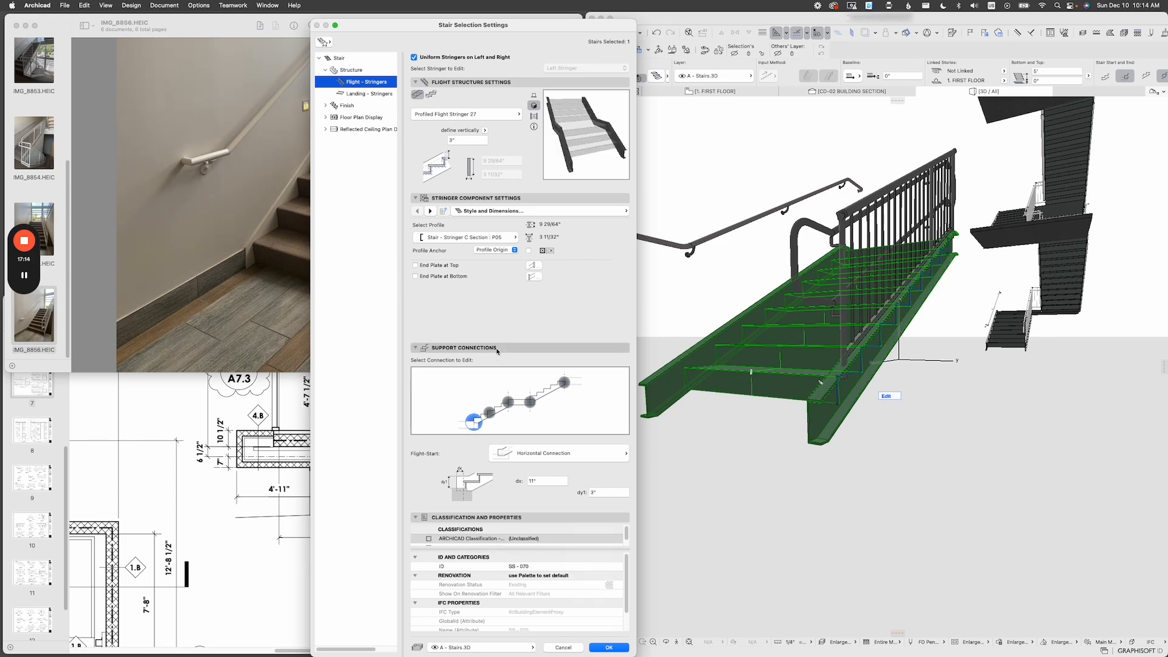
left_click(517, 516)
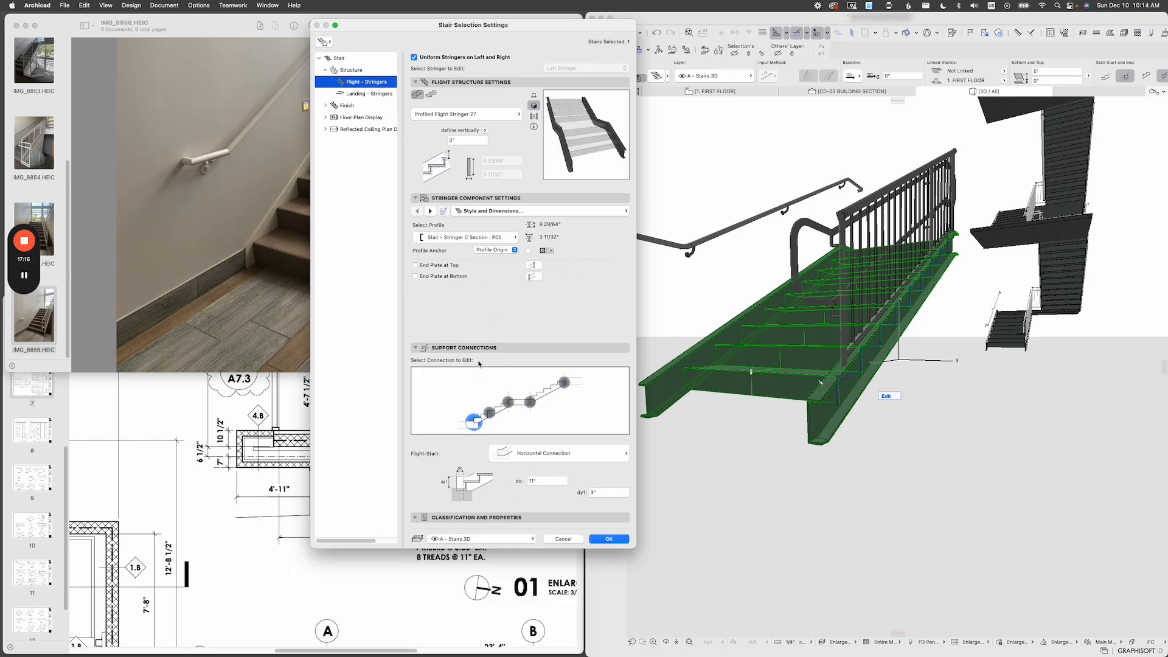
left_click(479, 350)
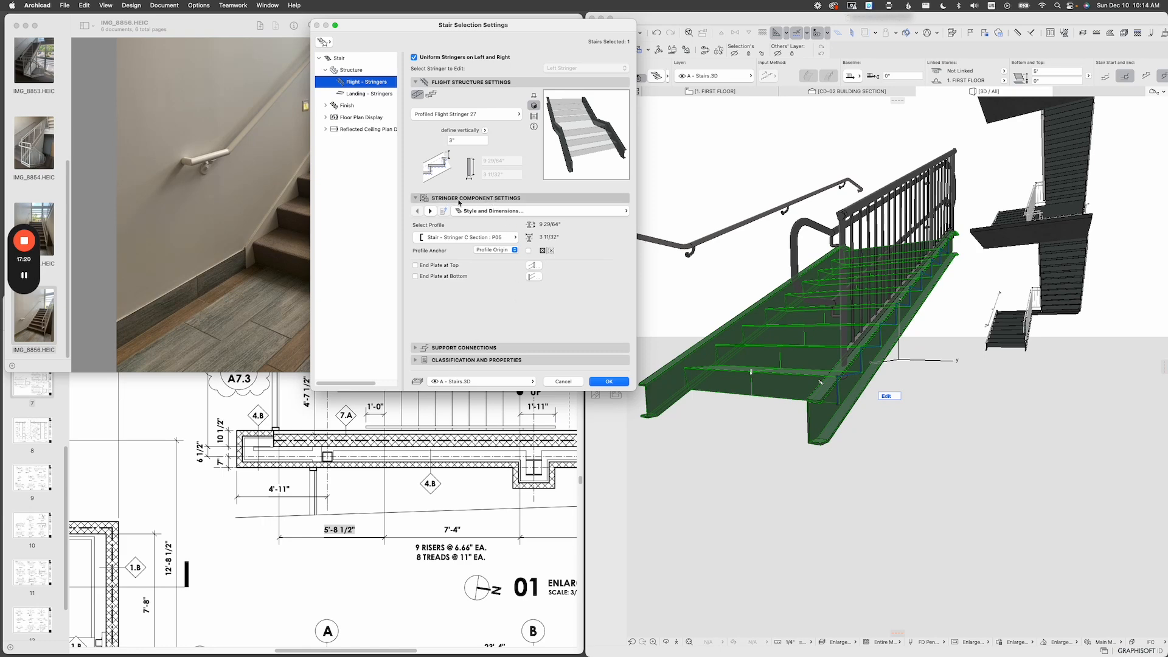
Look through the stringer component's Offset Positioning and End Plate at Top pages, and return to Style and Dimensions.
left_click(527, 211)
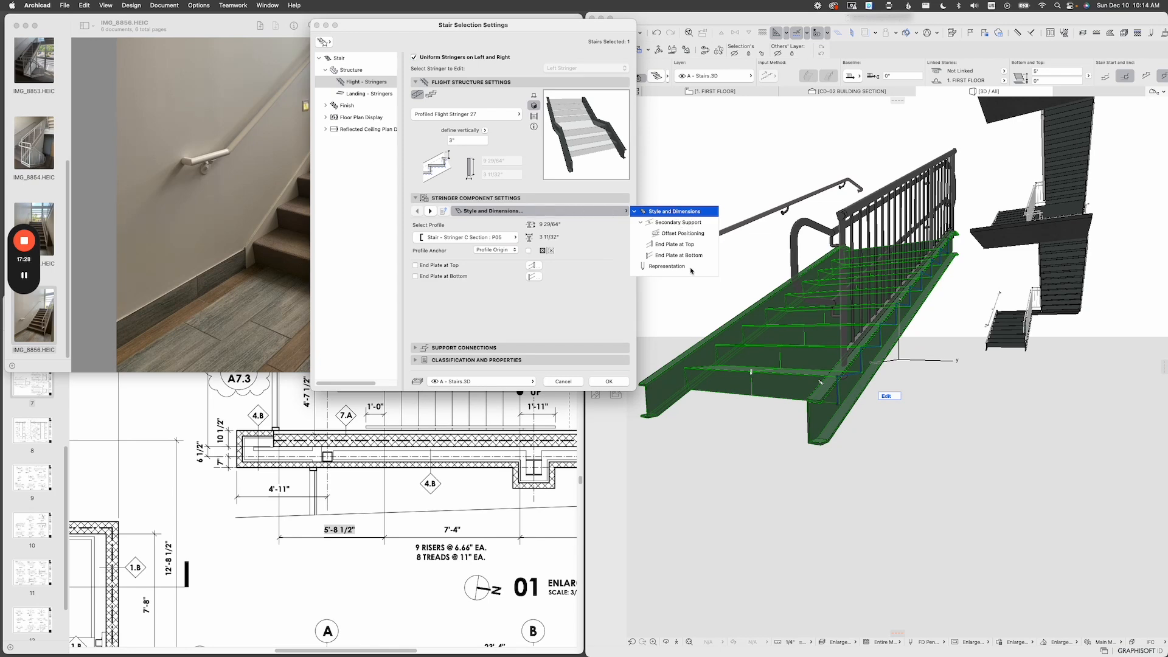
left_click(679, 224)
left_click(679, 234)
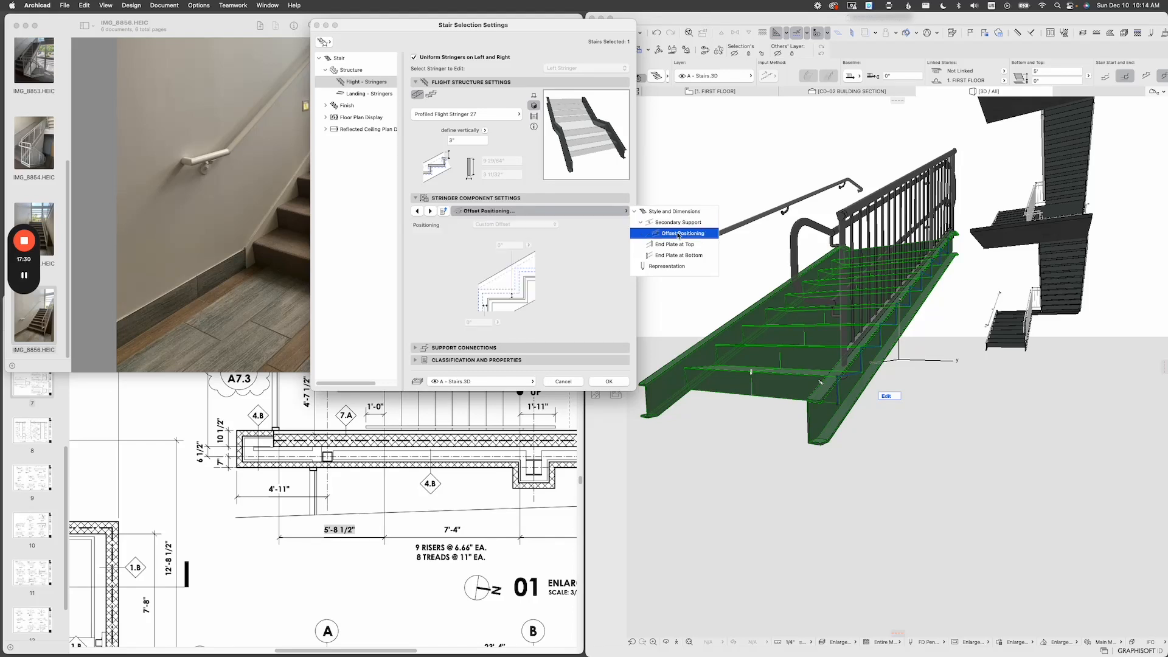
left_click(652, 246)
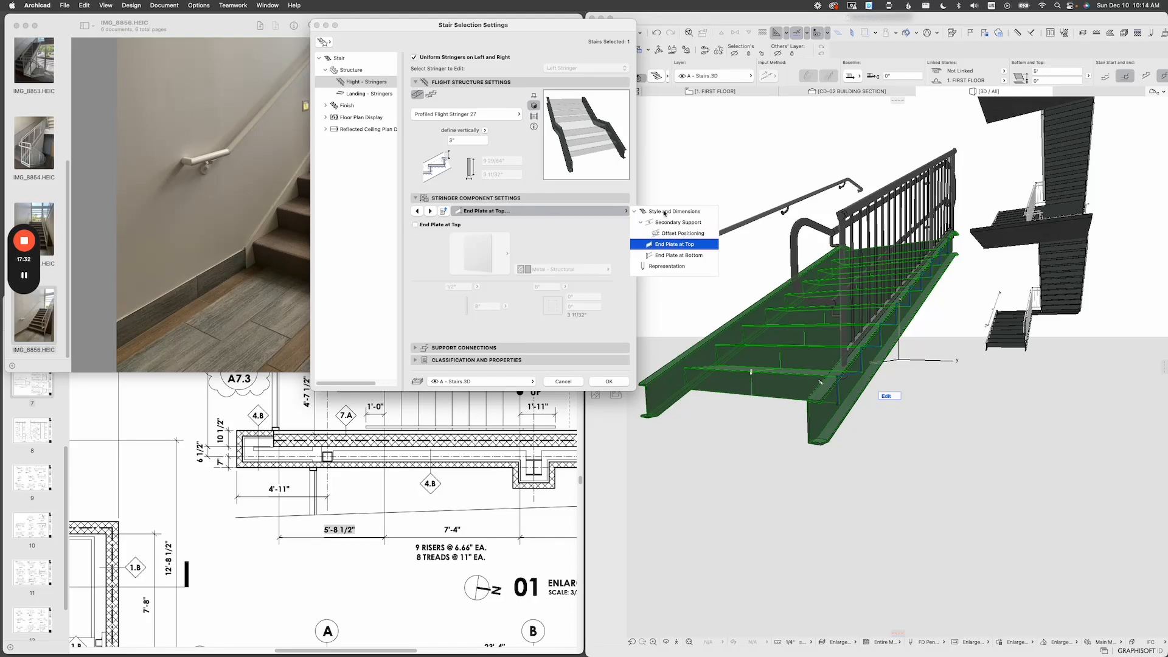
left_click(657, 213)
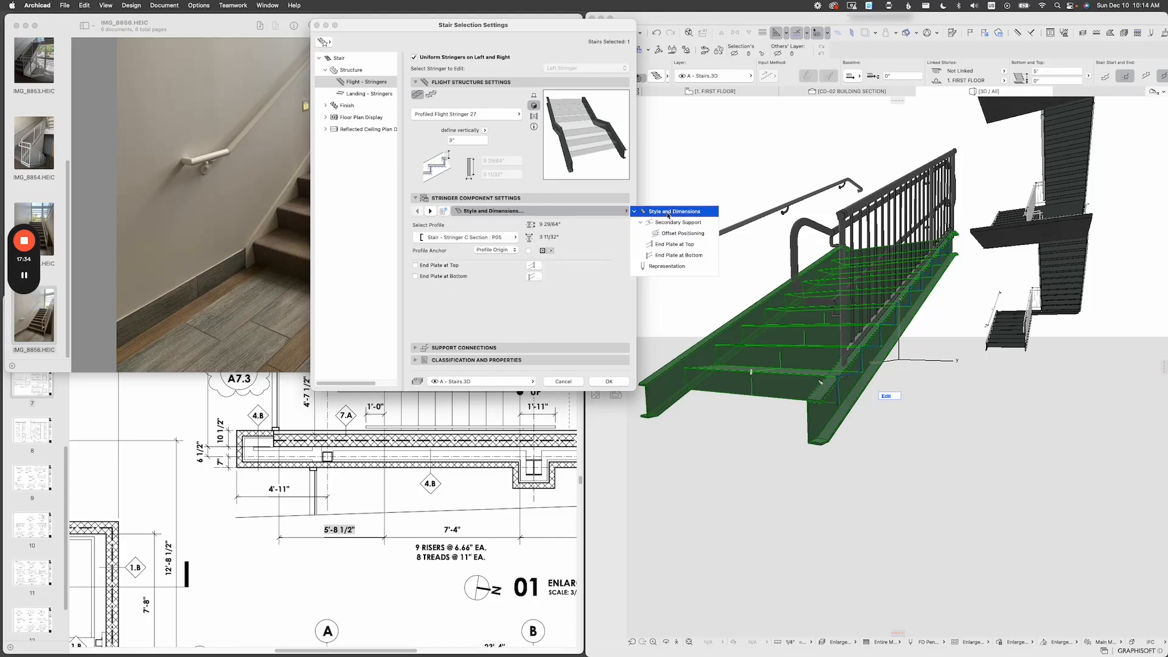
left_click(597, 217)
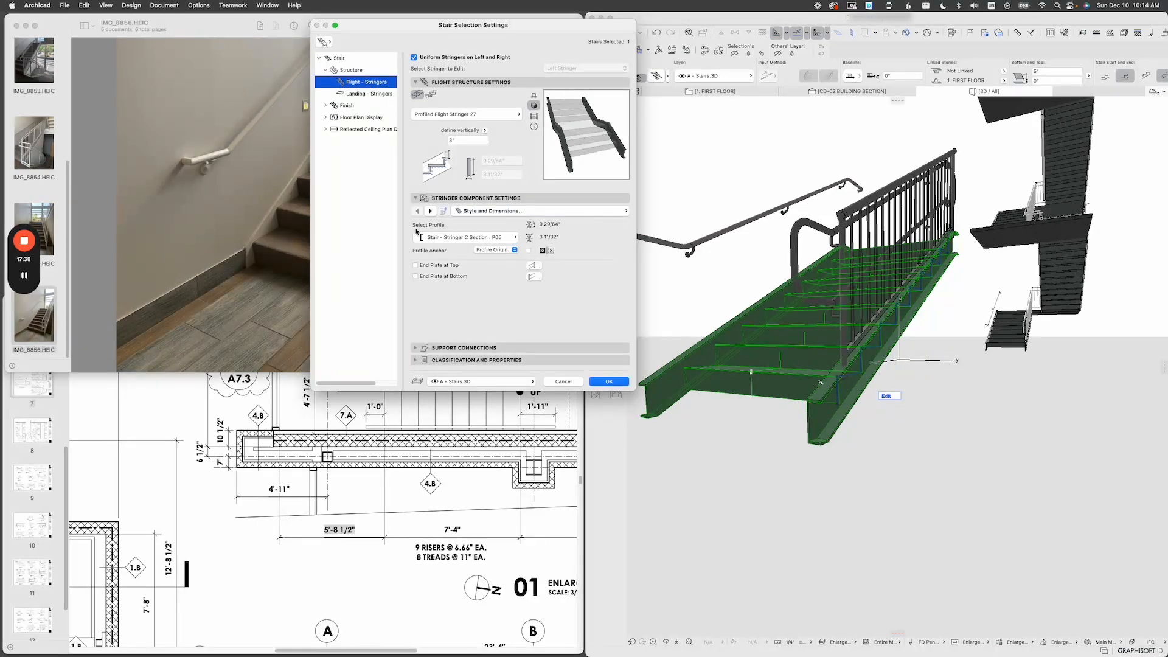
Change the flight stringers' profile to Stair - Stringer MC 10x8.4 and apply it to the lower flight.
left_click(505, 241)
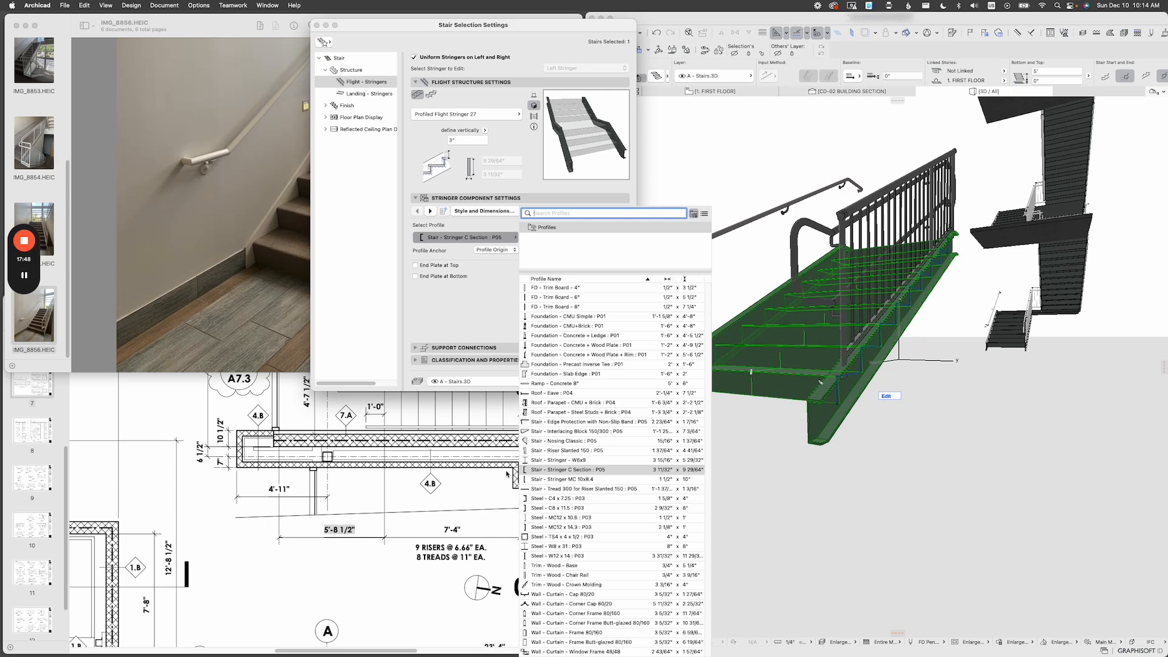
left_click(596, 480)
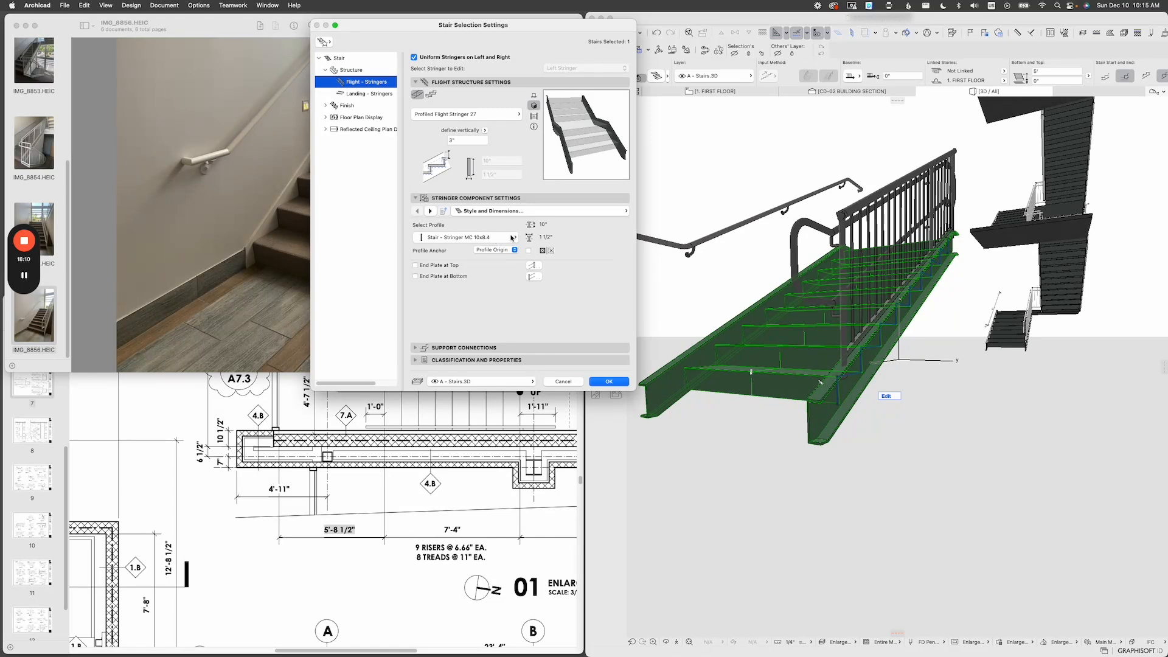
left_click(610, 382)
scroll(828, 435, "up", 5)
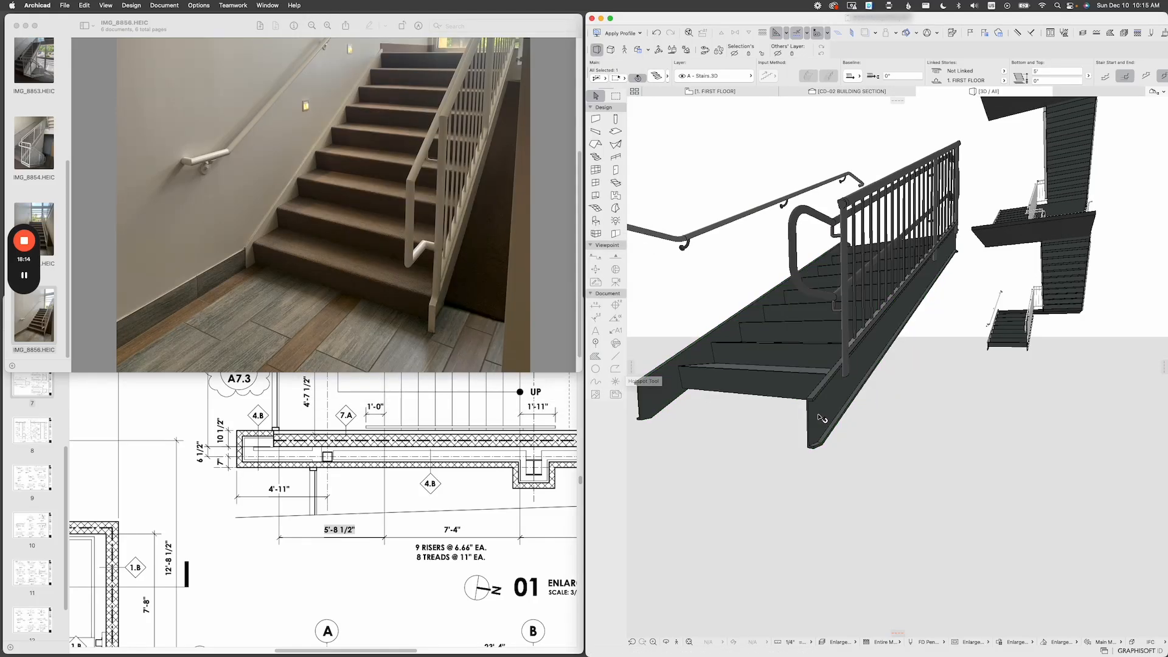
mouse_move(871, 438)
middle_mouse_down("shift")
mouse_move(870, 474)
mouse_move(871, 443)
mouse_move(861, 452)
middle_mouse_up("shift")
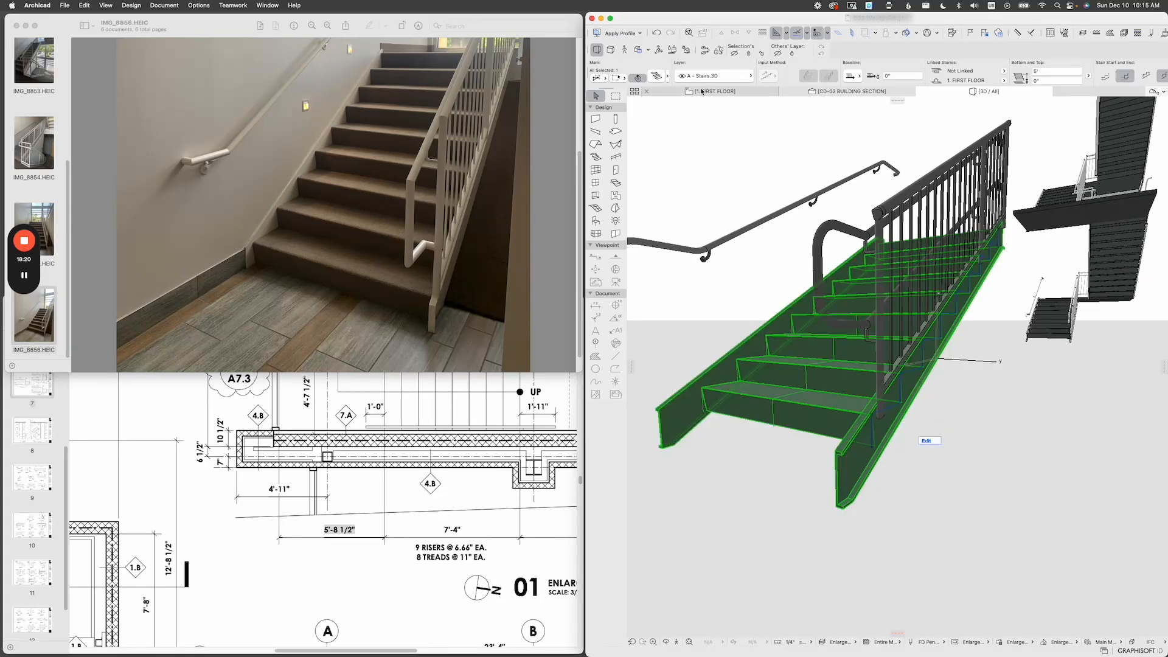
Reopen the lower flight's stringer settings and change the Flight-Start support connection to Vertical Cut.
left_click(657, 77)
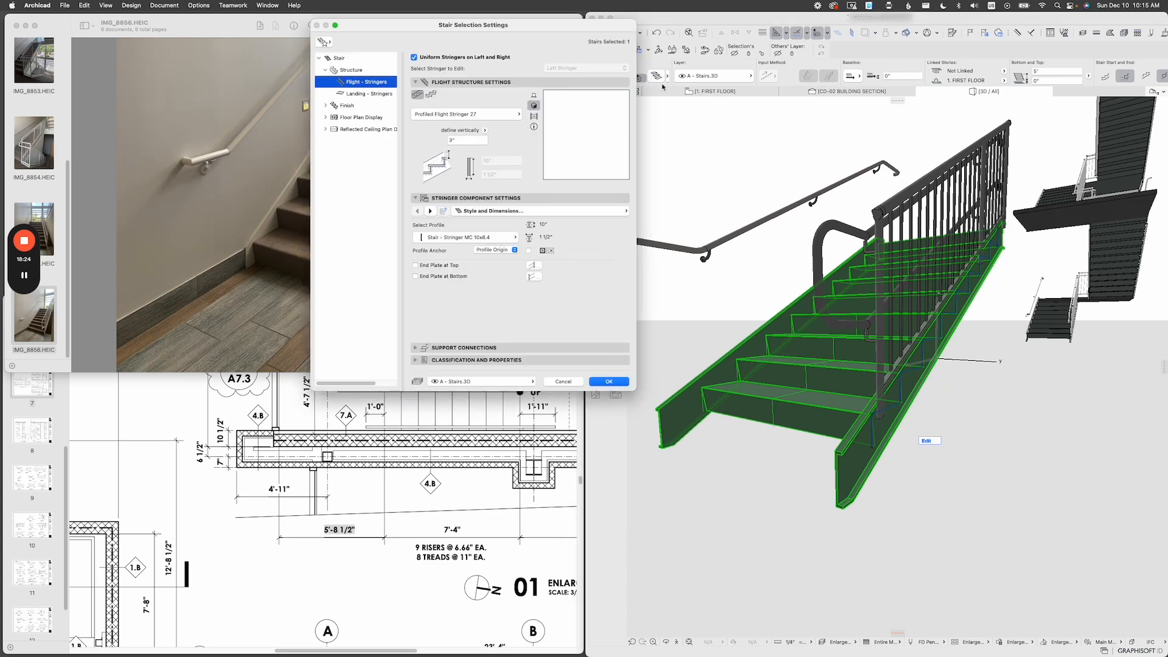
left_click_drag(553, 38, 314, 226)
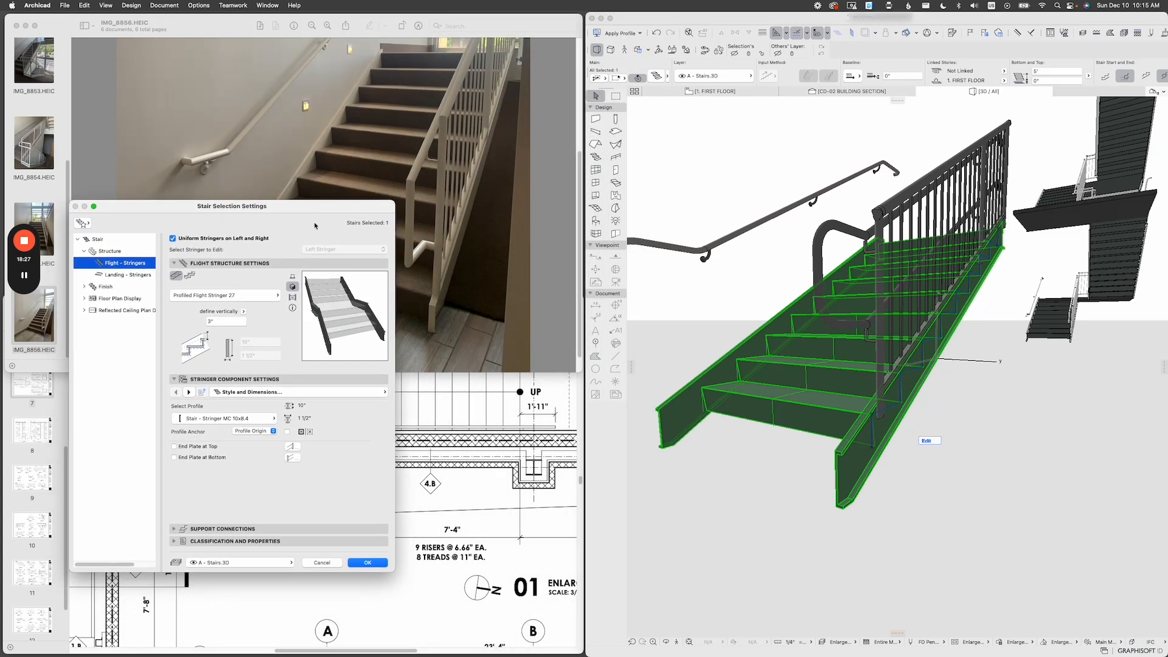
left_click(327, 397)
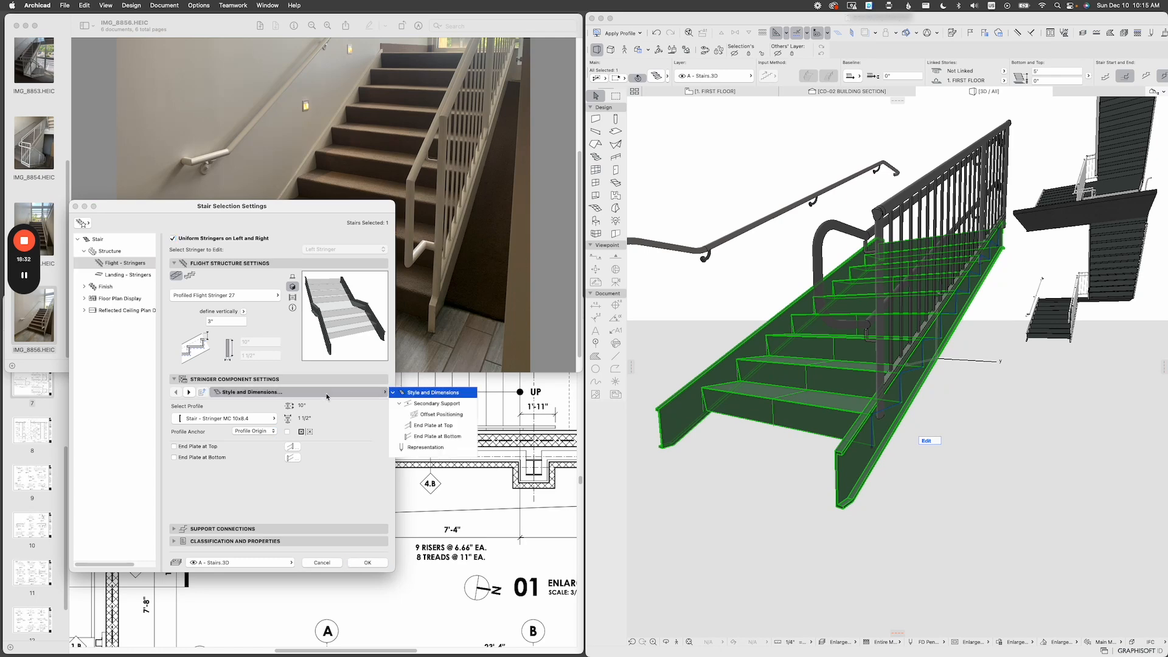
left_click(305, 381)
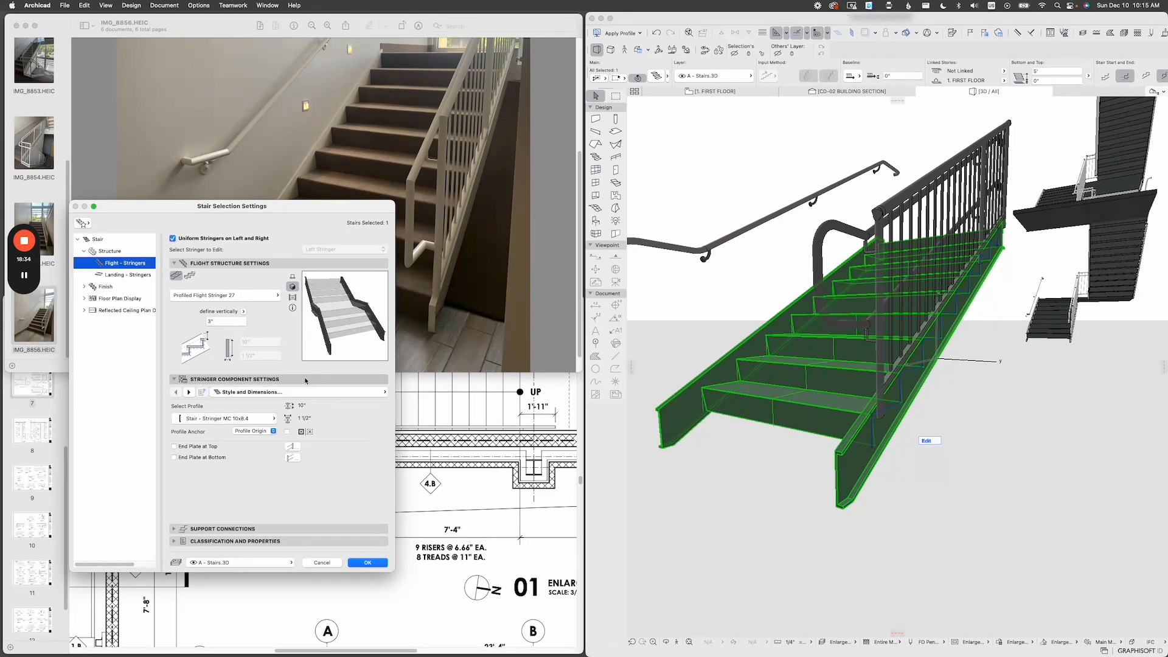
left_click(305, 380)
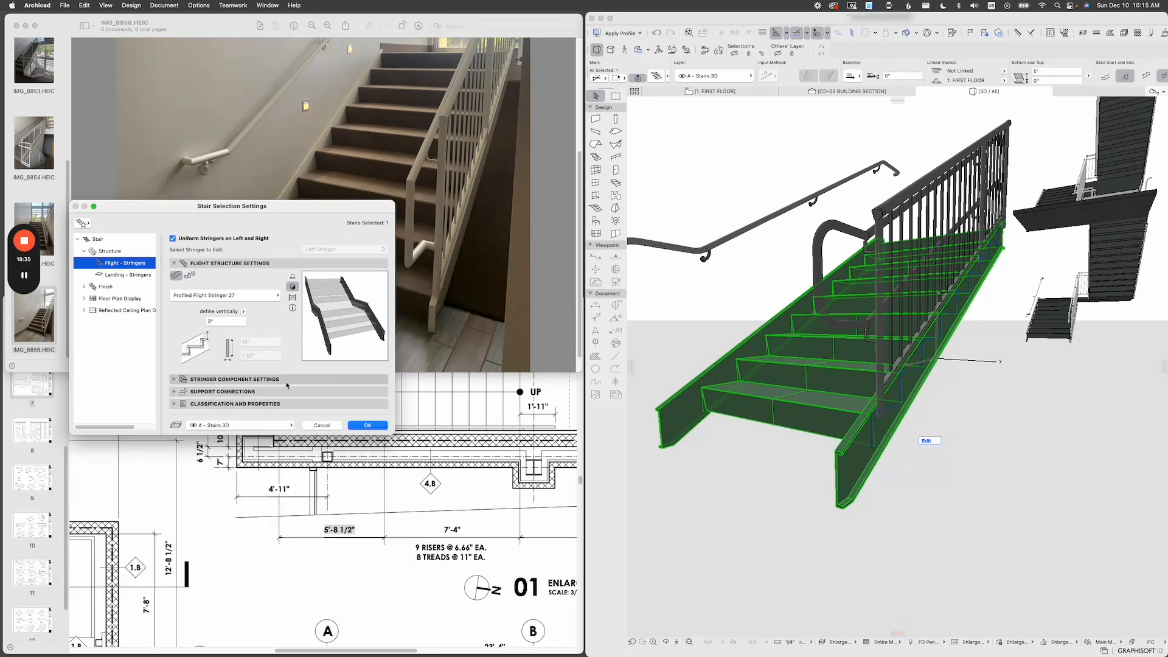
left_click(248, 392)
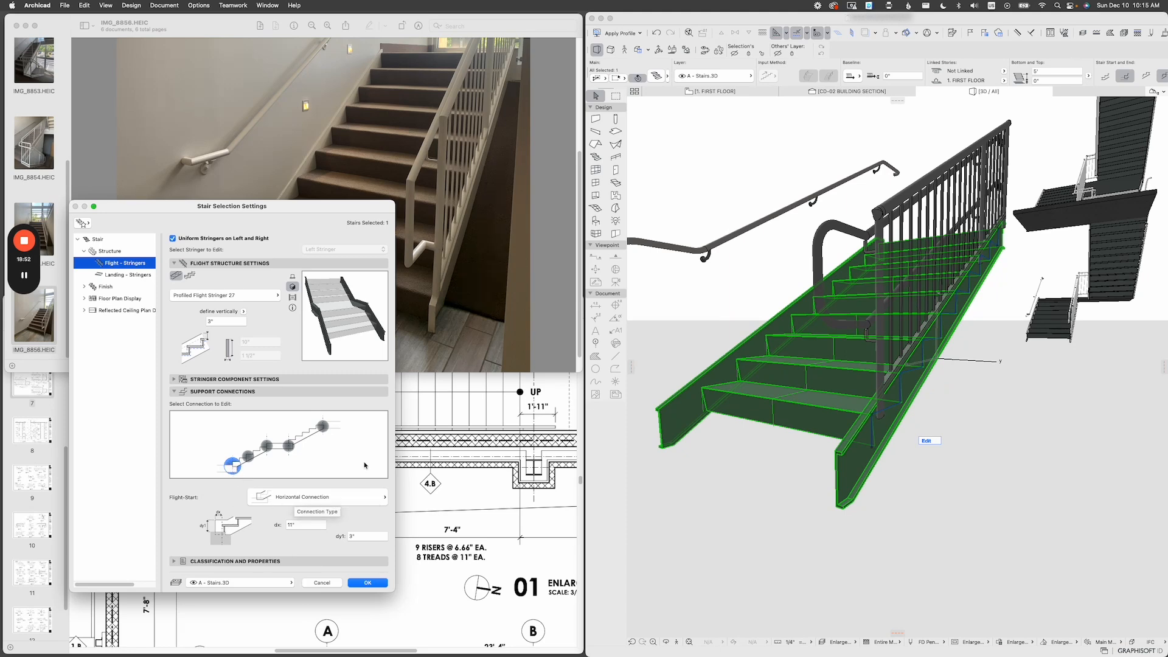
left_click(341, 500)
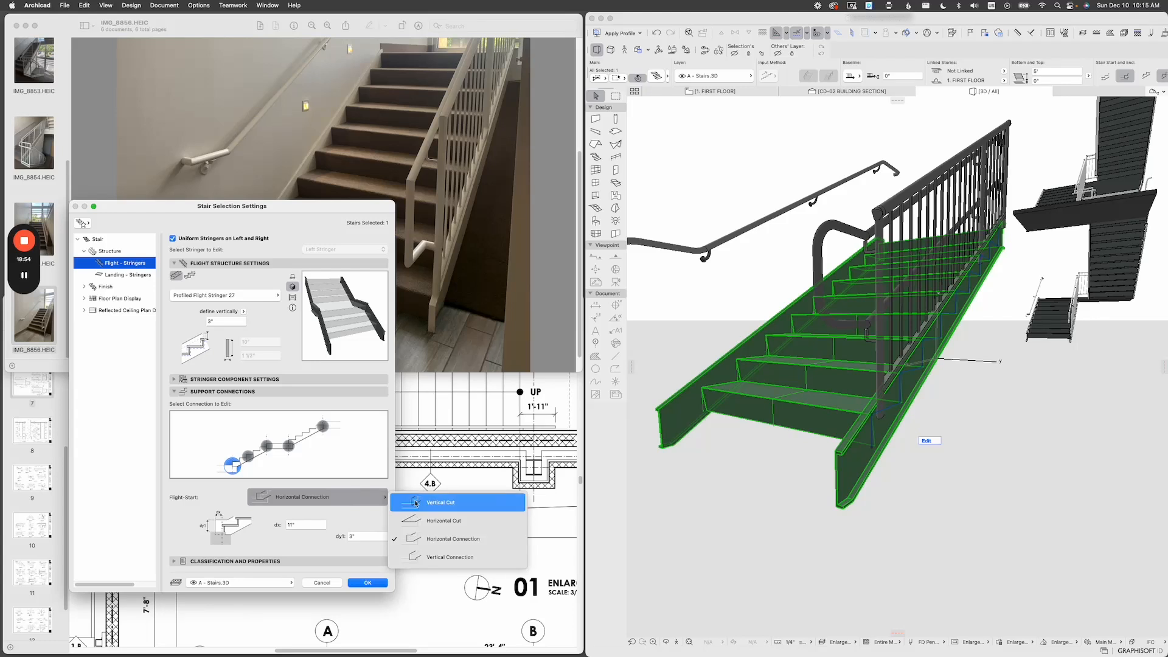
left_click(470, 504)
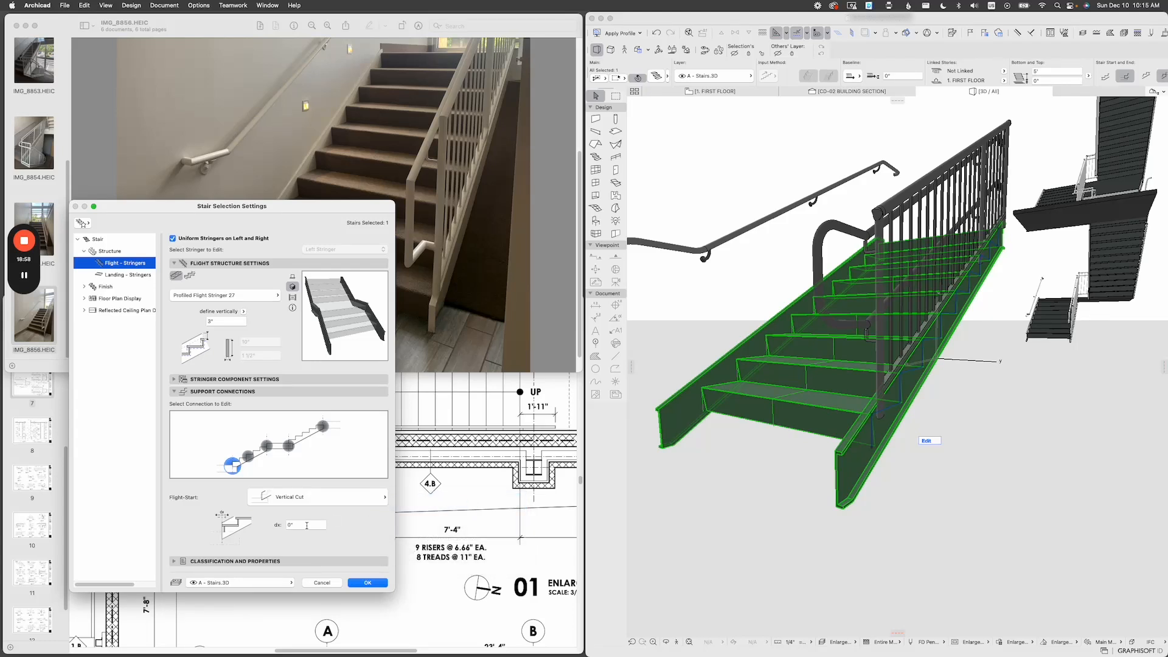
left_click(367, 582)
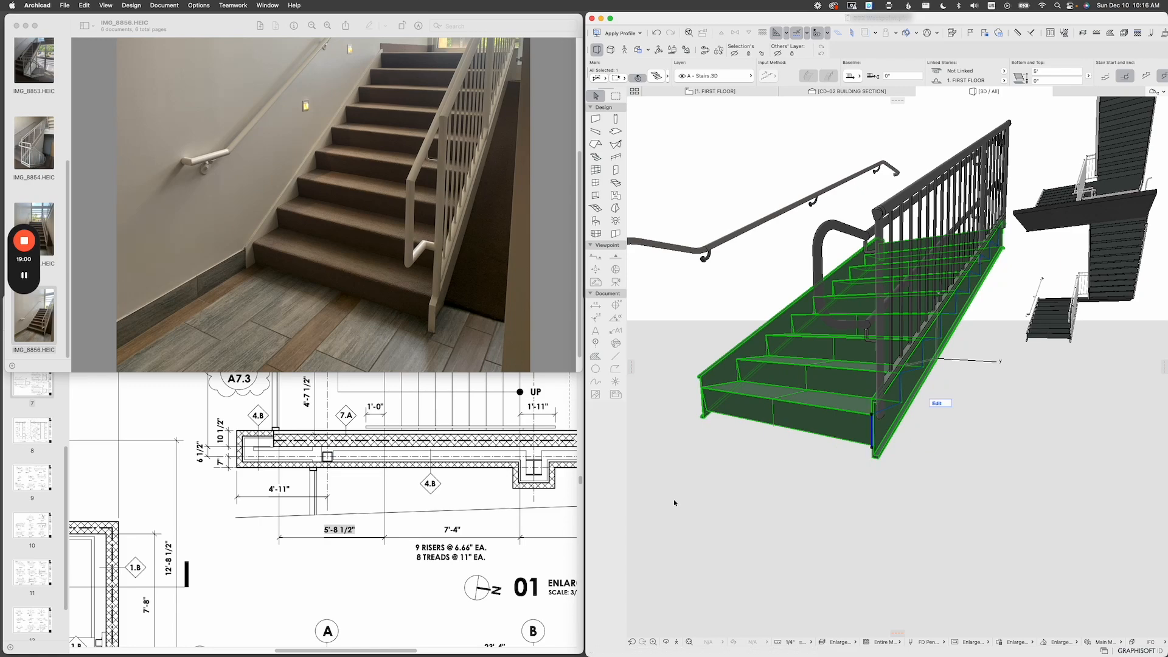
Try a dx offset of 2" for the flight stringers' vertical cut at the flight start.
mouse_move(812, 410)
middle_mouse_down("shift")
mouse_move(770, 389)
mouse_move(795, 402)
middle_mouse_up("shift")
scroll(721, 395, "up", 2)
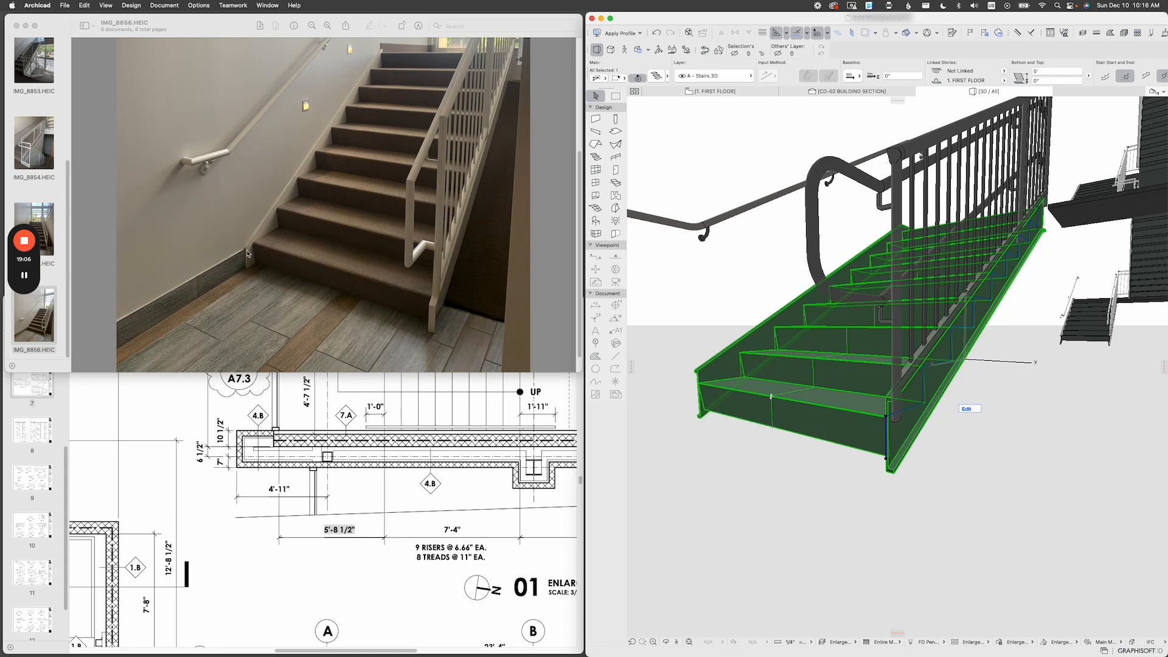
middle_click_drag(707, 386, 733, 379, "shift")
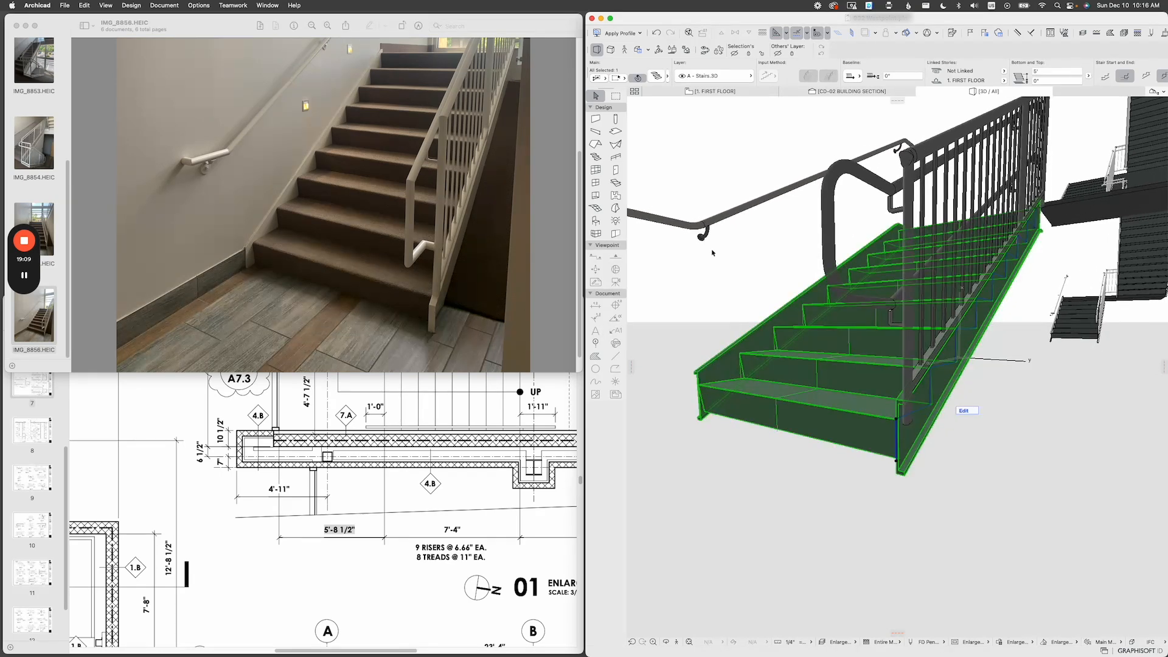
left_click(653, 76)
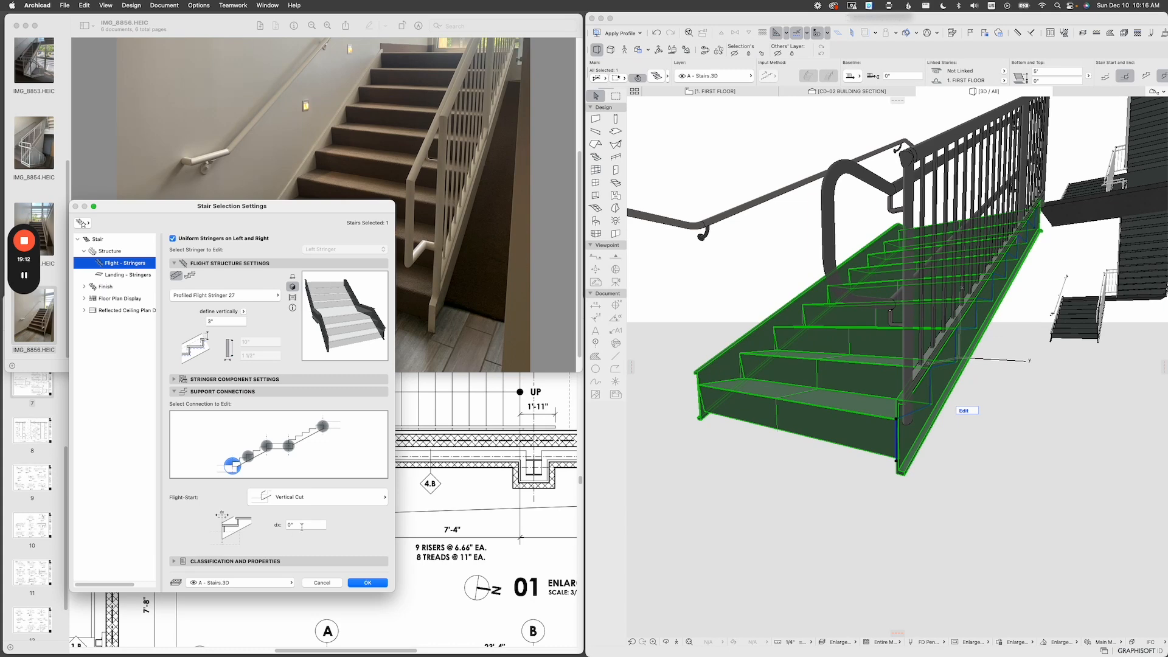
left_click(302, 527)
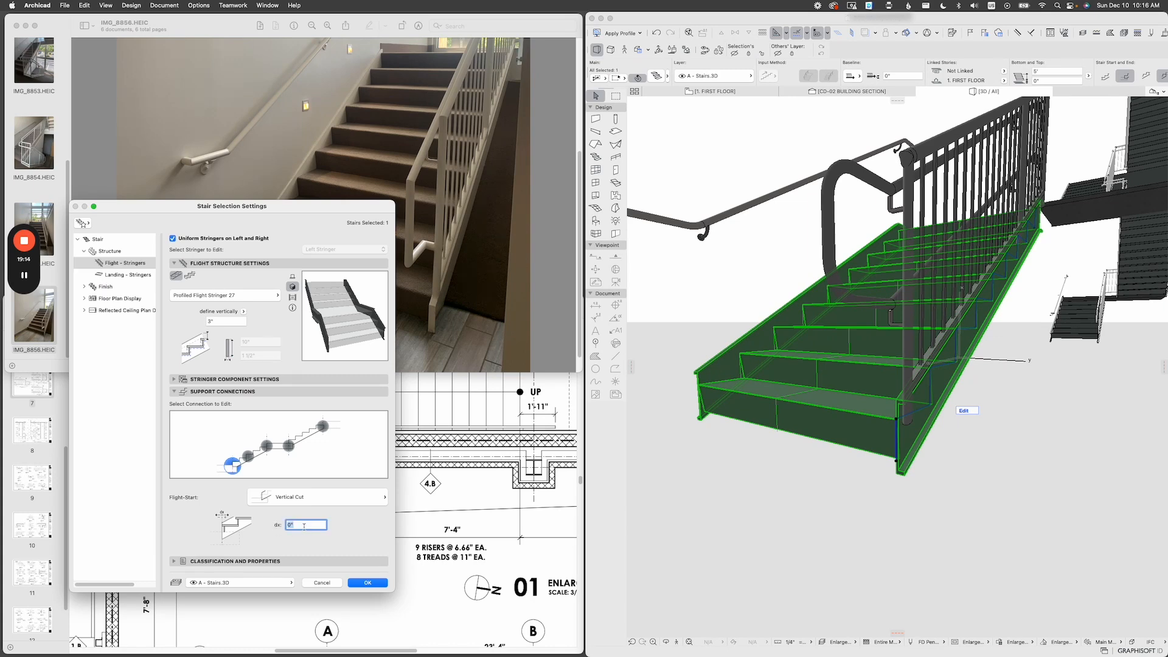
type("2")
left_click_drag(284, 211, 545, 218)
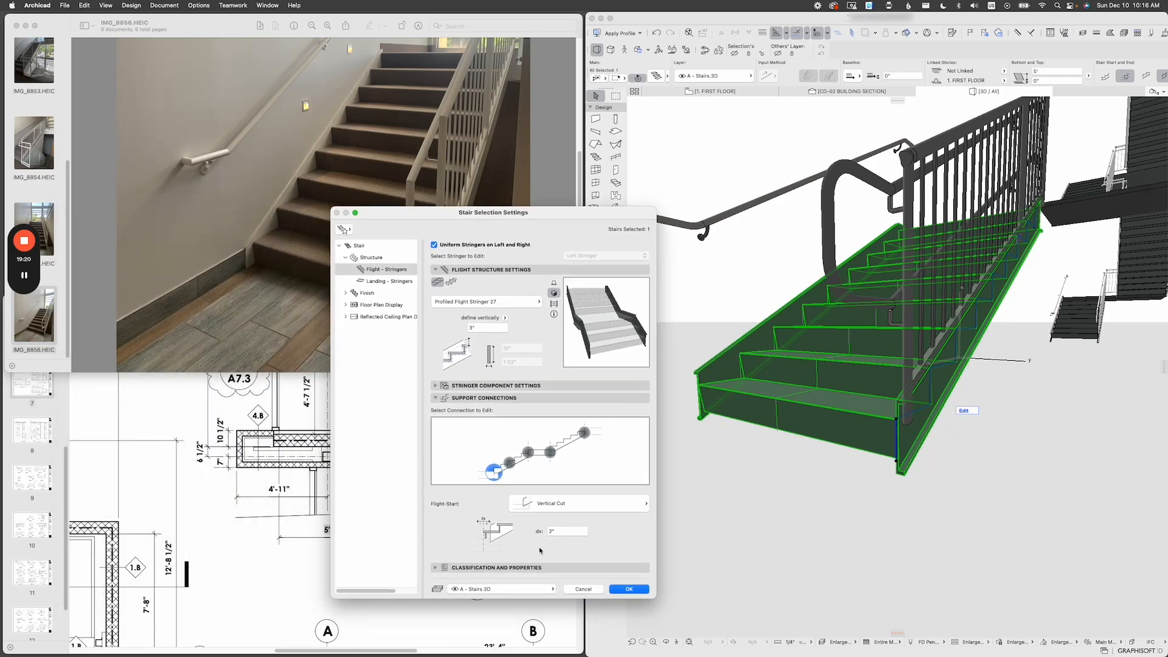
left_click(629, 589)
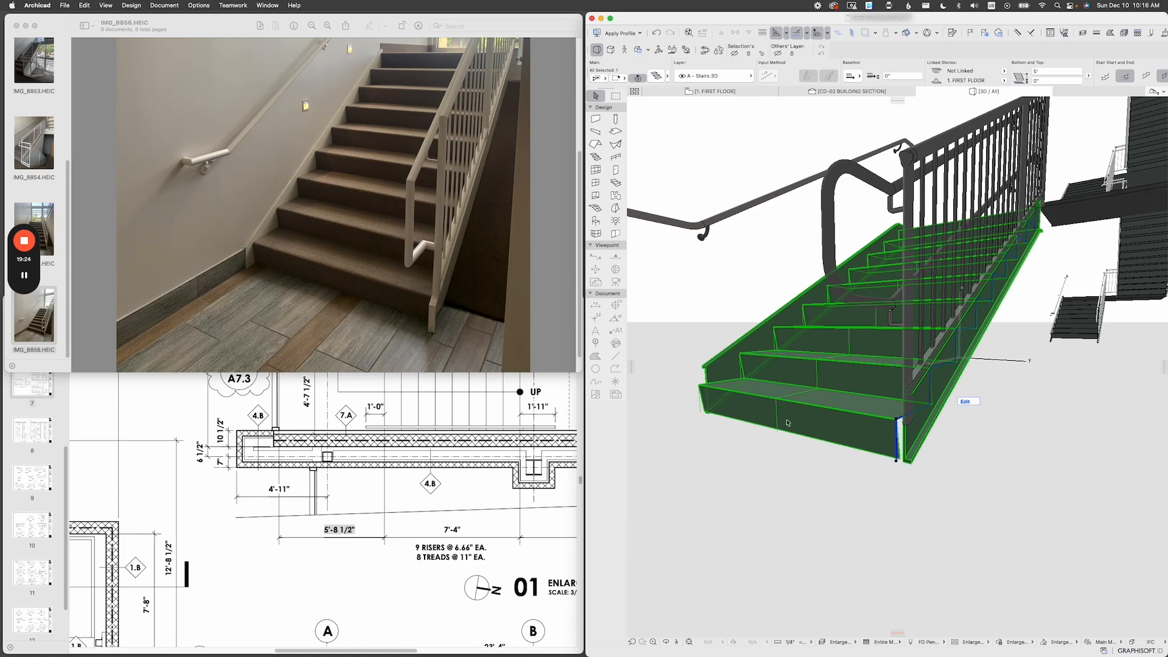
Set the flight-start vertical cut's dx offset to -2" and apply it to the lower flight's stringers.
mouse_move(786, 420)
middle_mouse_down("shift")
mouse_move(776, 424)
mouse_move(799, 428)
middle_mouse_up("shift")
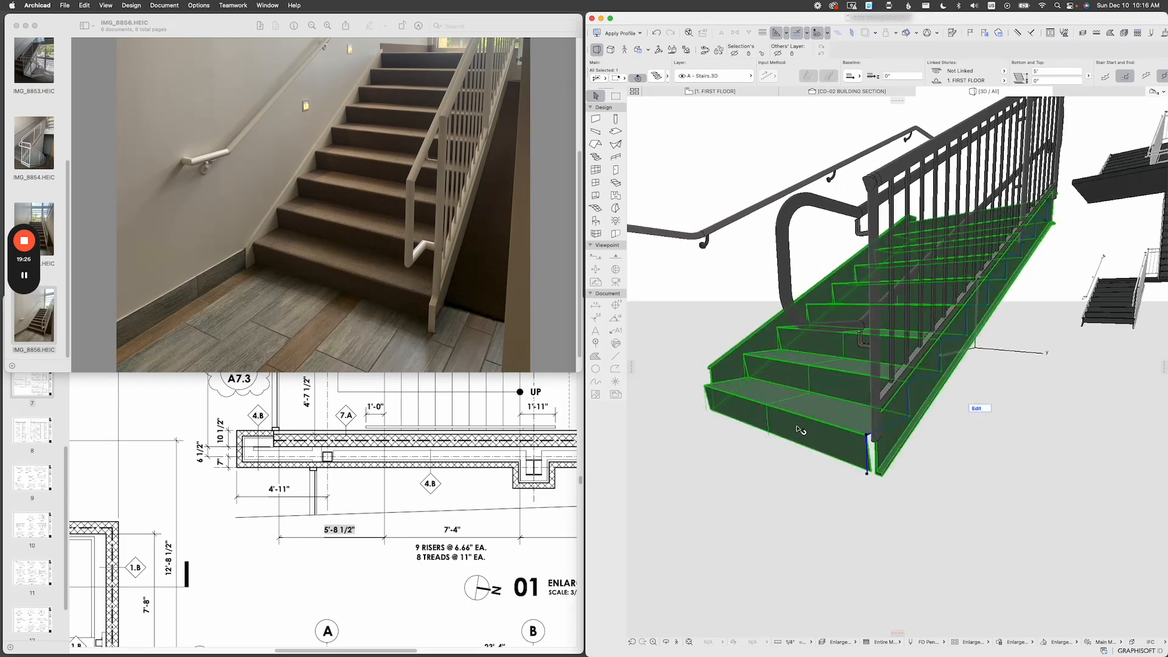
double_click(800, 429)
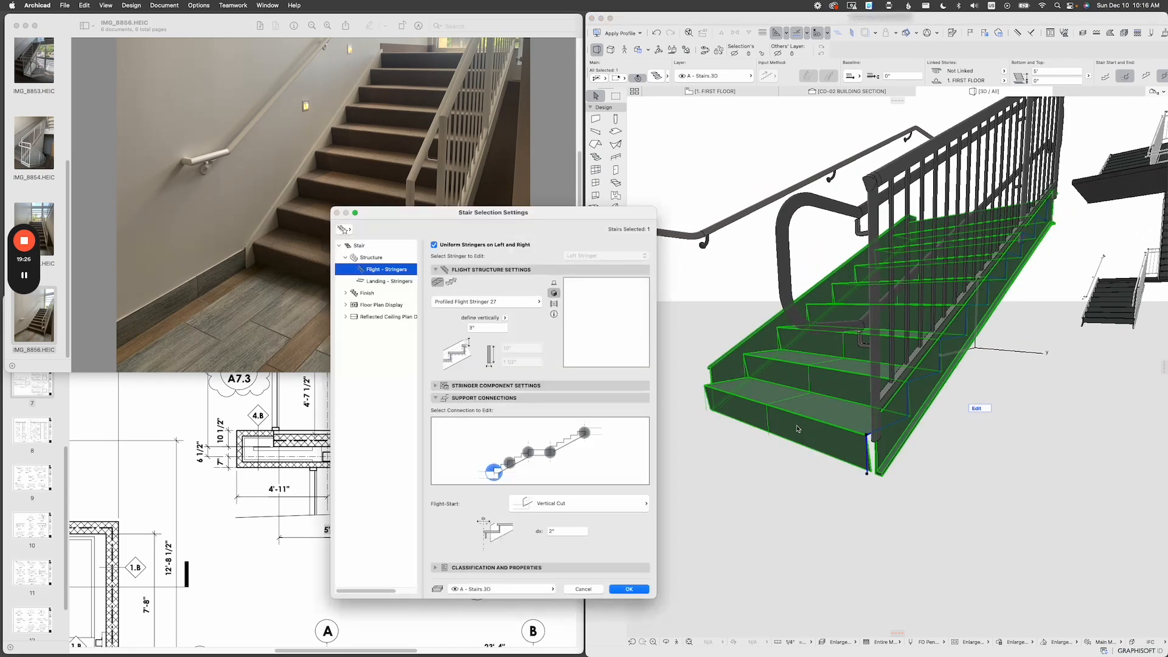
left_click(550, 532)
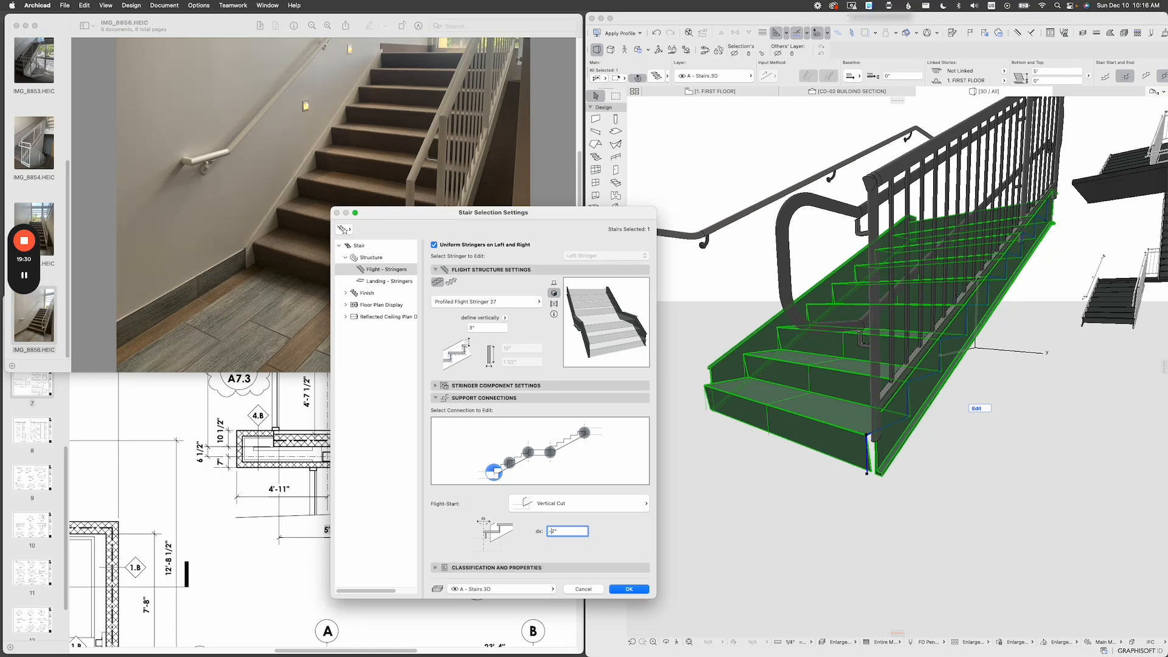
key("Tab")
left_click(629, 589)
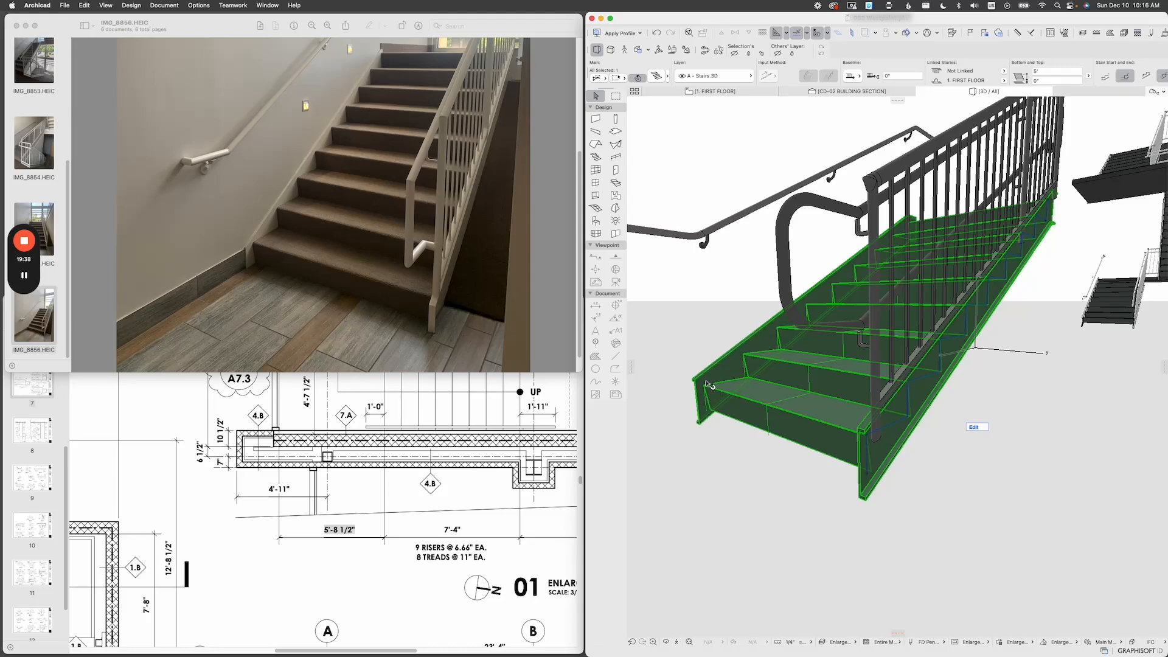
middle_click_drag(816, 444, 876, 436, "shift")
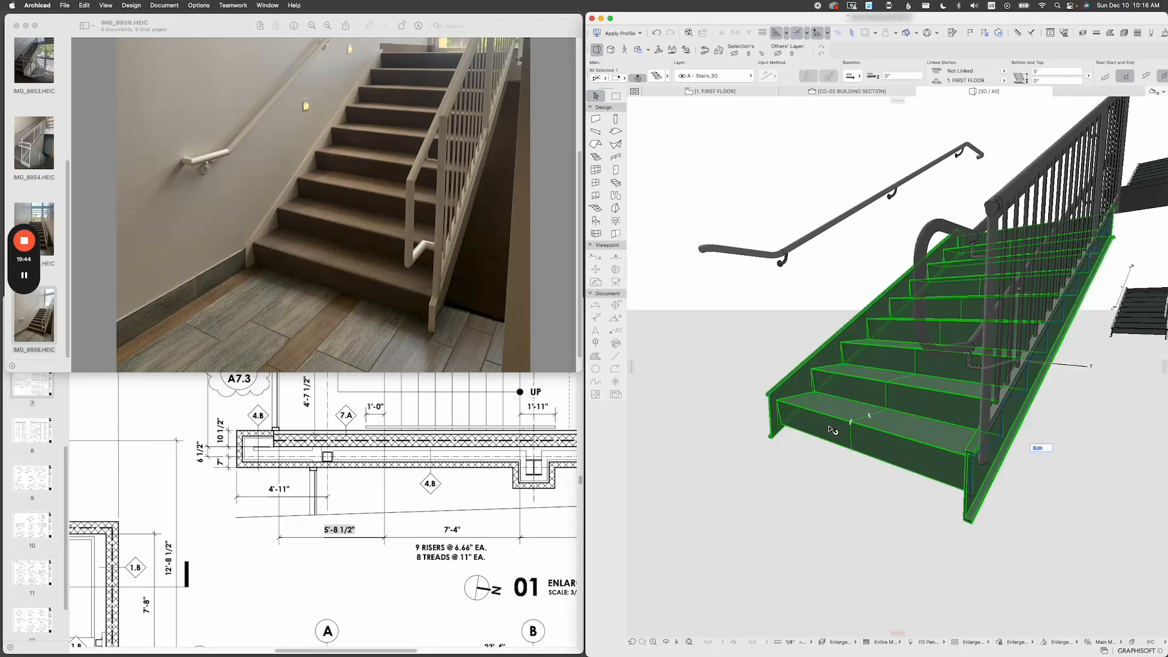
double_click(833, 428)
left_click_drag(520, 243, 659, 236)
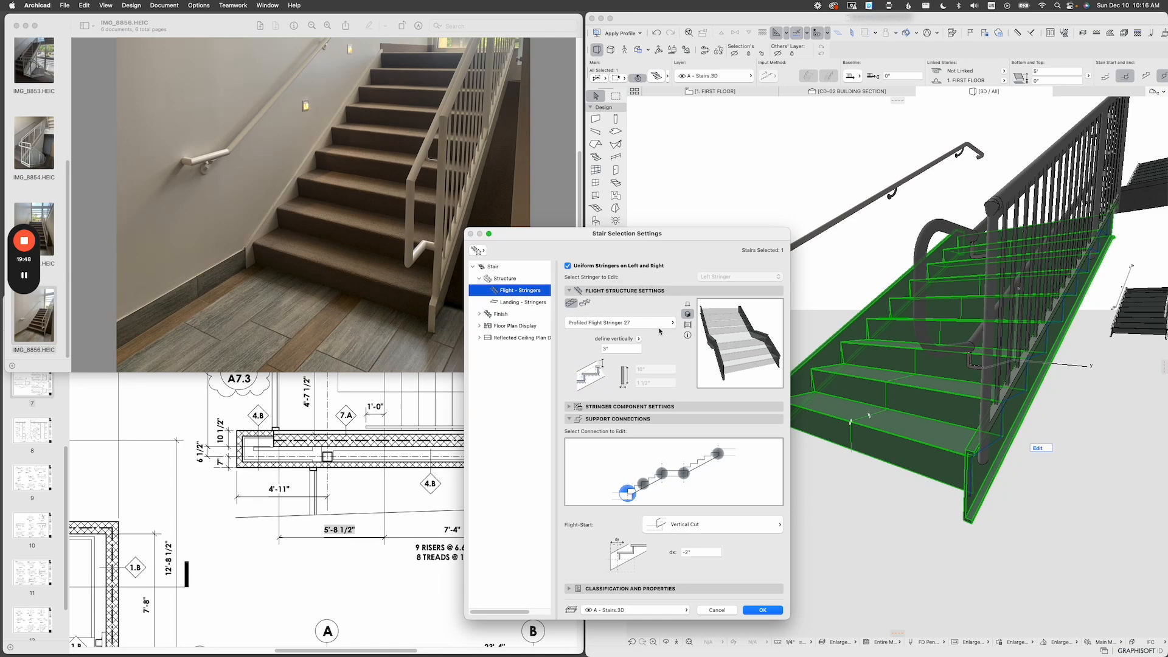
key("Escape")
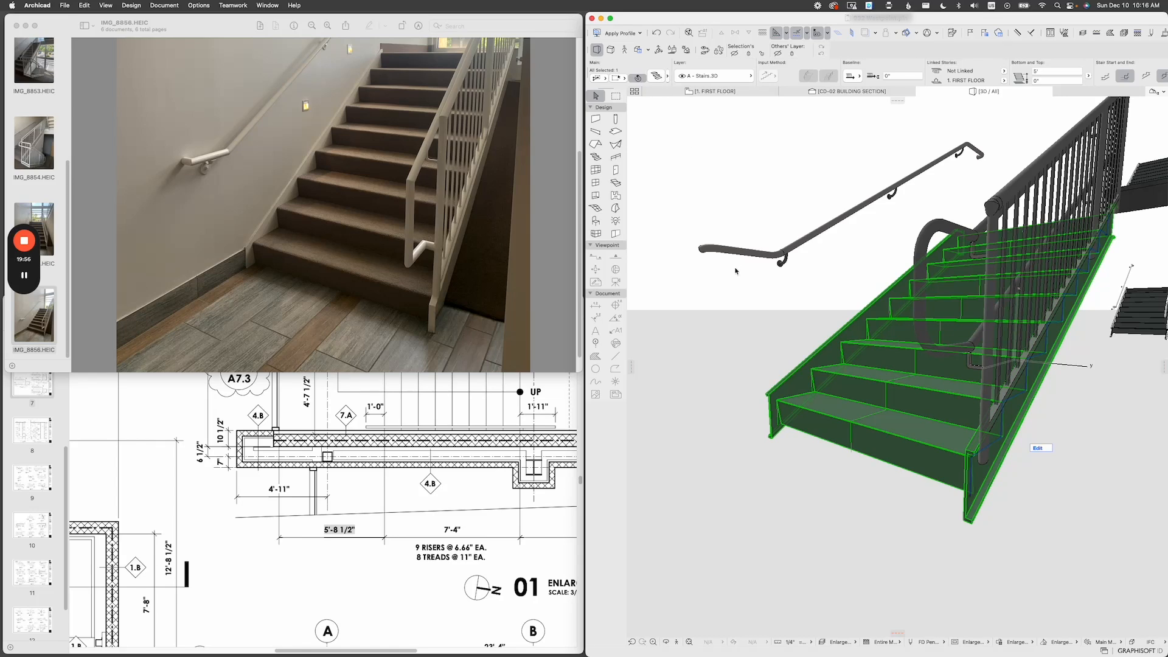
Reopen the lower flight's stair settings and show the Representation component settings of the flight stringers.
key("super+t")
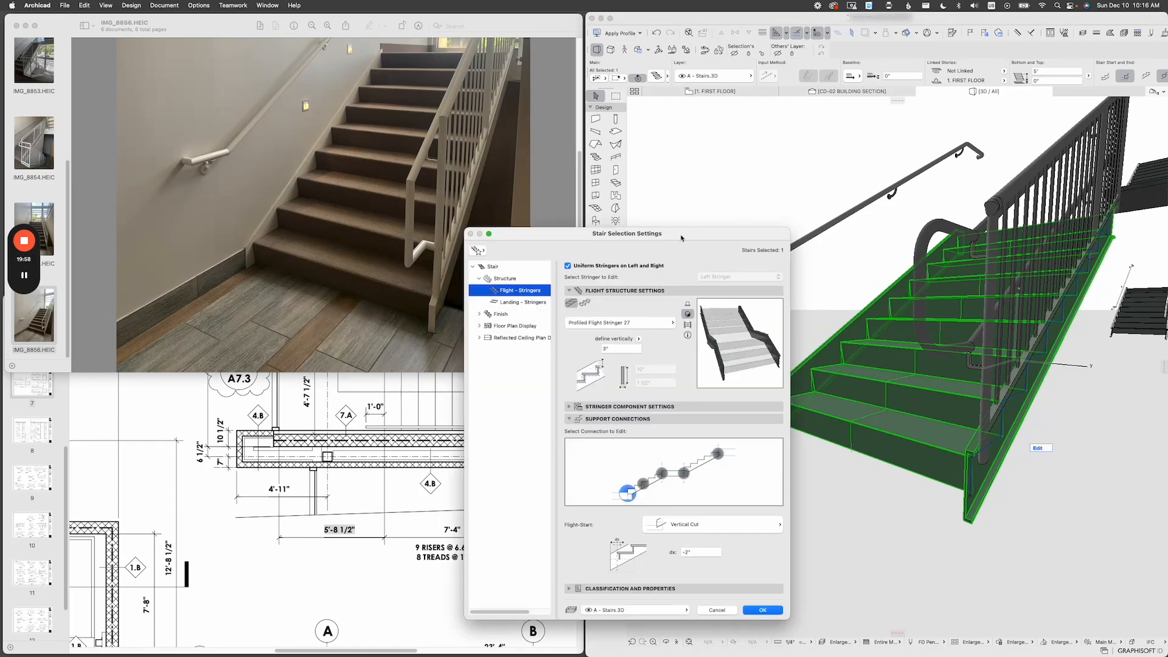
left_click_drag(666, 238, 639, 236)
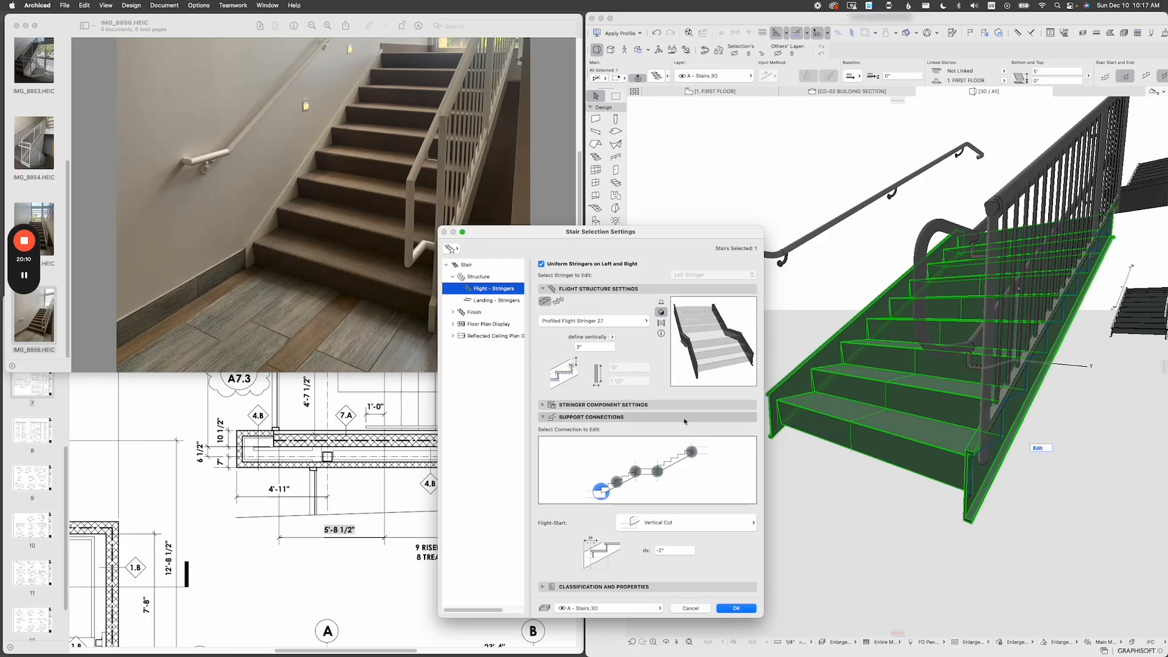
left_click(600, 417)
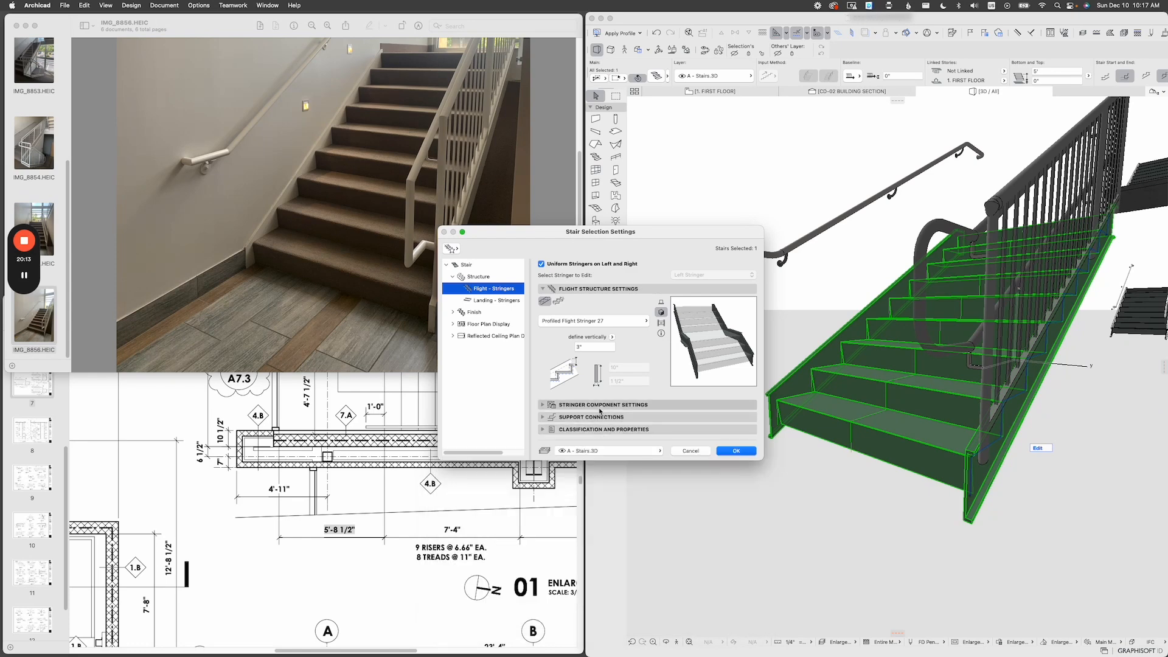
left_click(649, 406)
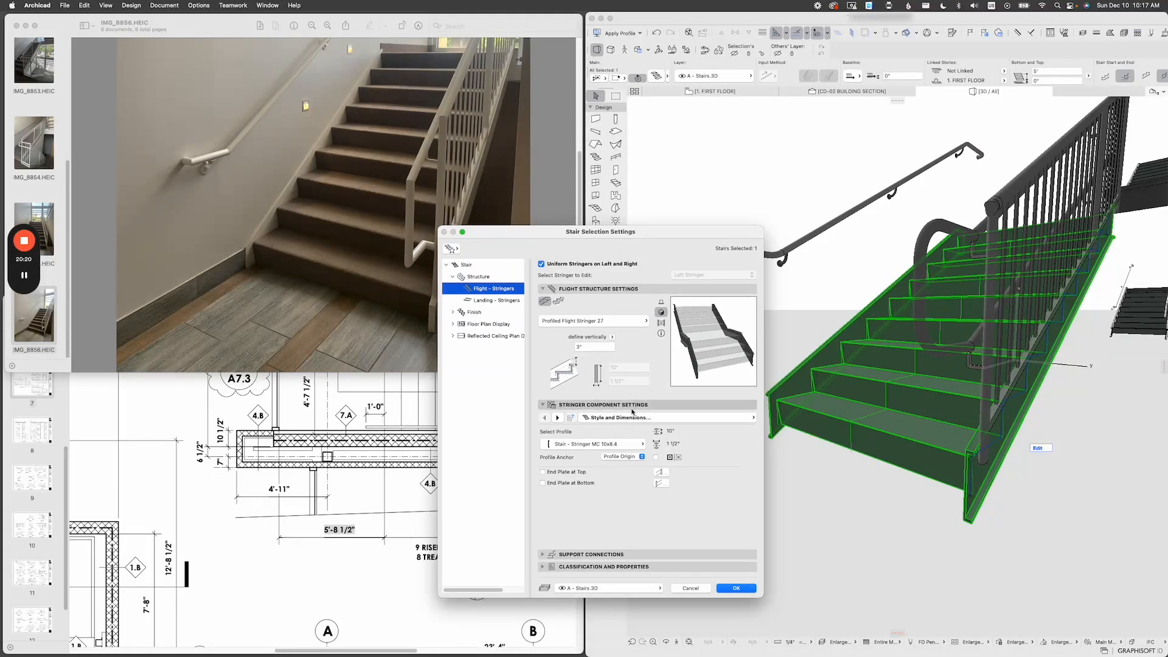
left_click(740, 419)
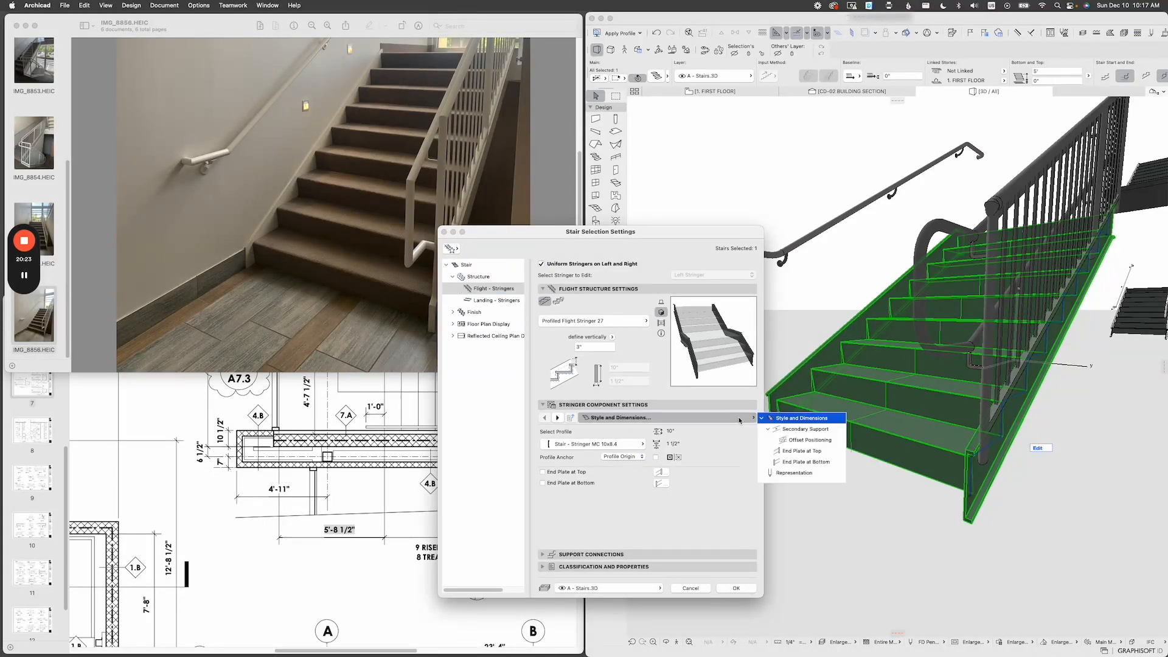
left_click(804, 475)
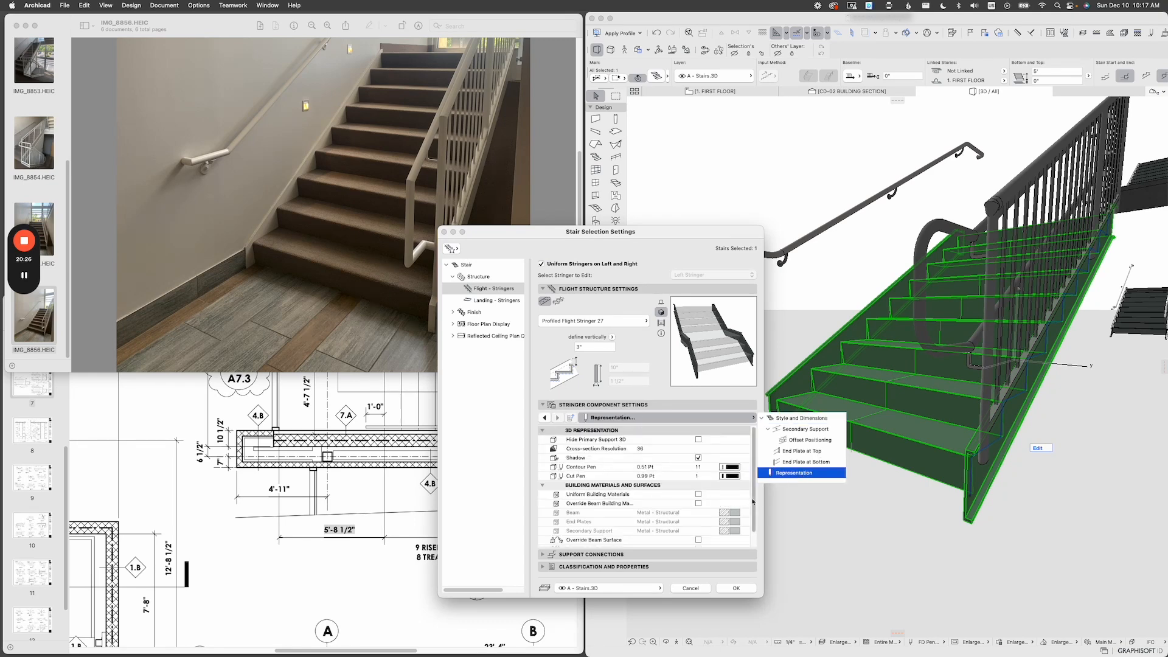
Override the flight stringers' beam surface with Paint - White on the beam sides and ends.
scroll(712, 525, "down", 1)
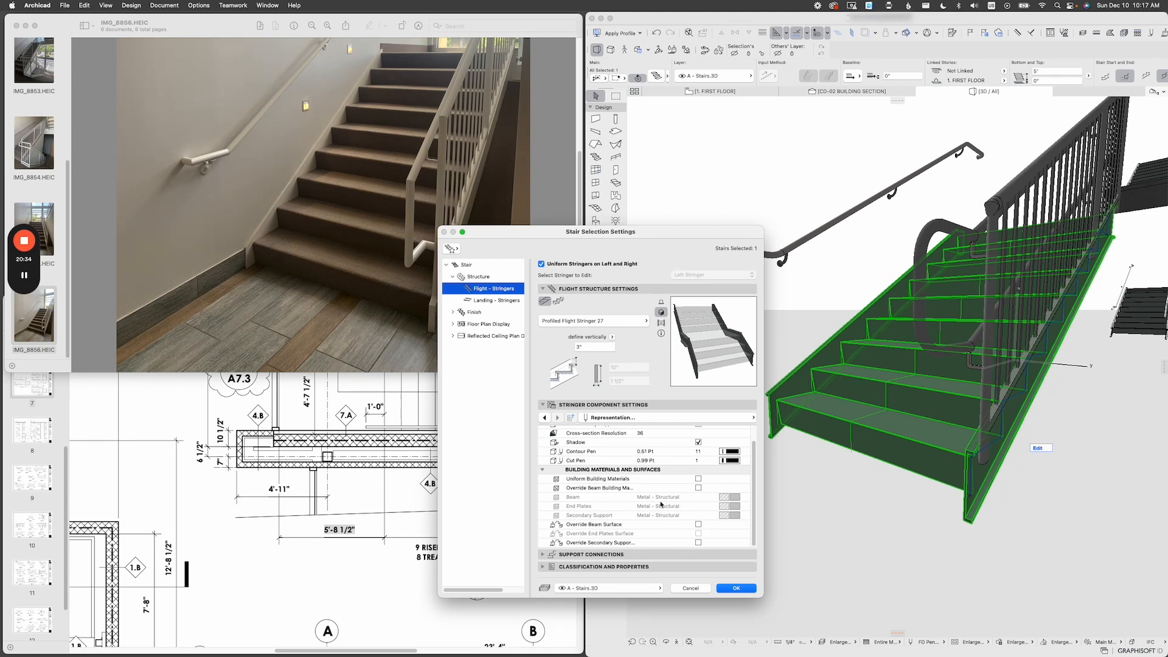
left_click(698, 525)
scroll(710, 524, "down", 1)
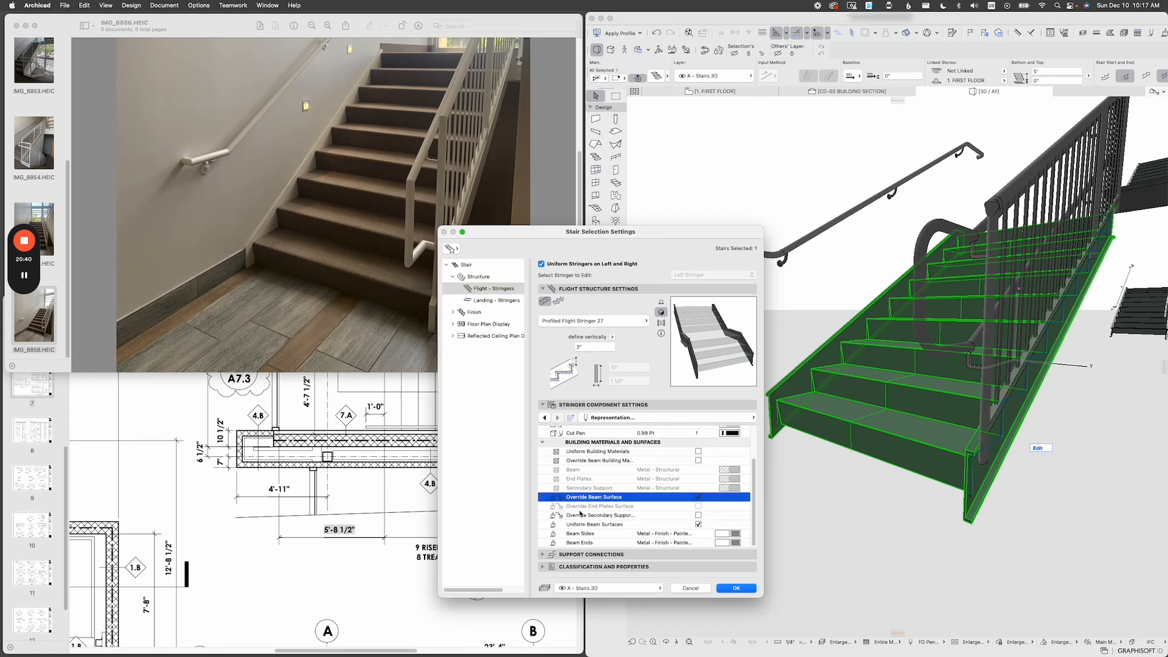
left_click(745, 535)
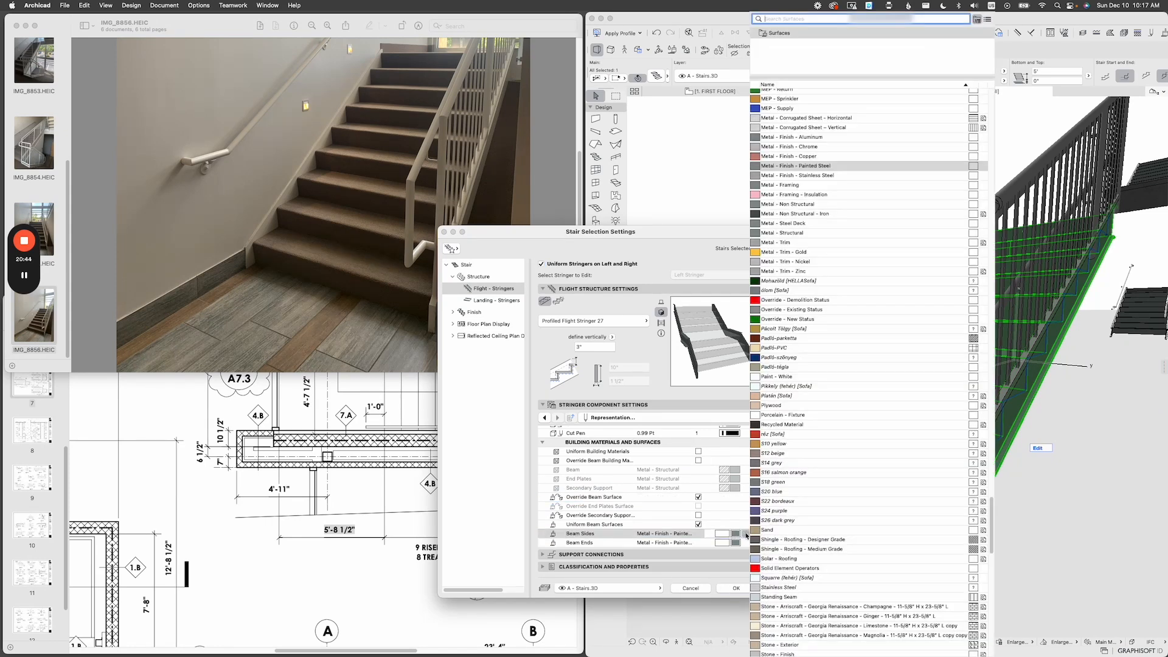
type("paint")
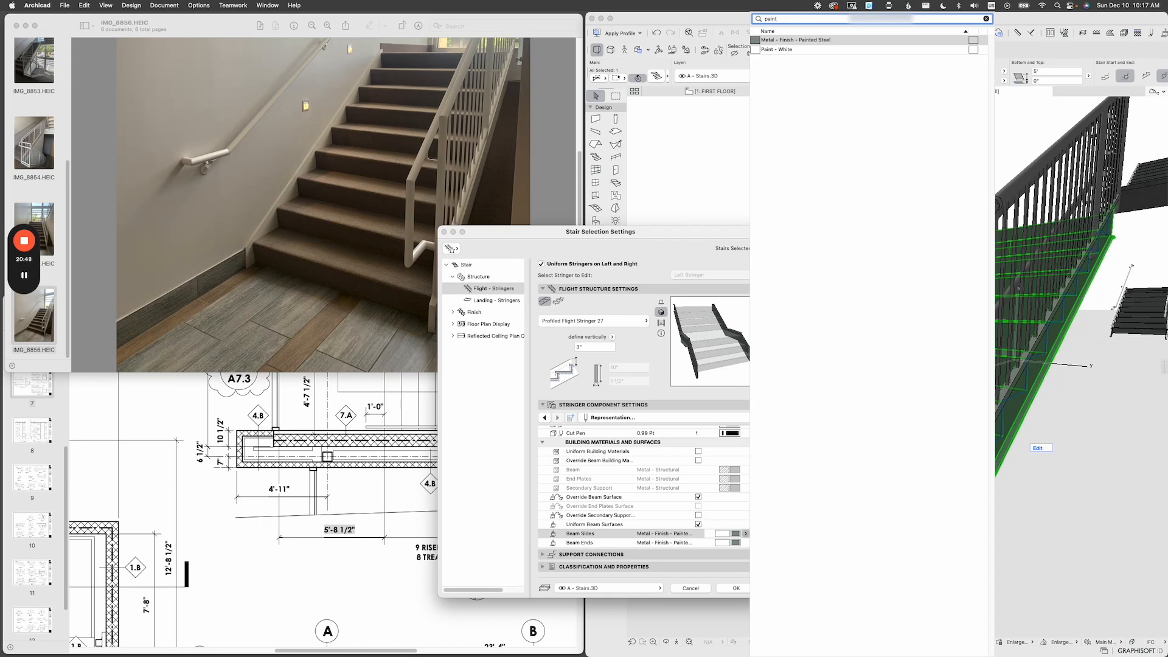
left_click(777, 50)
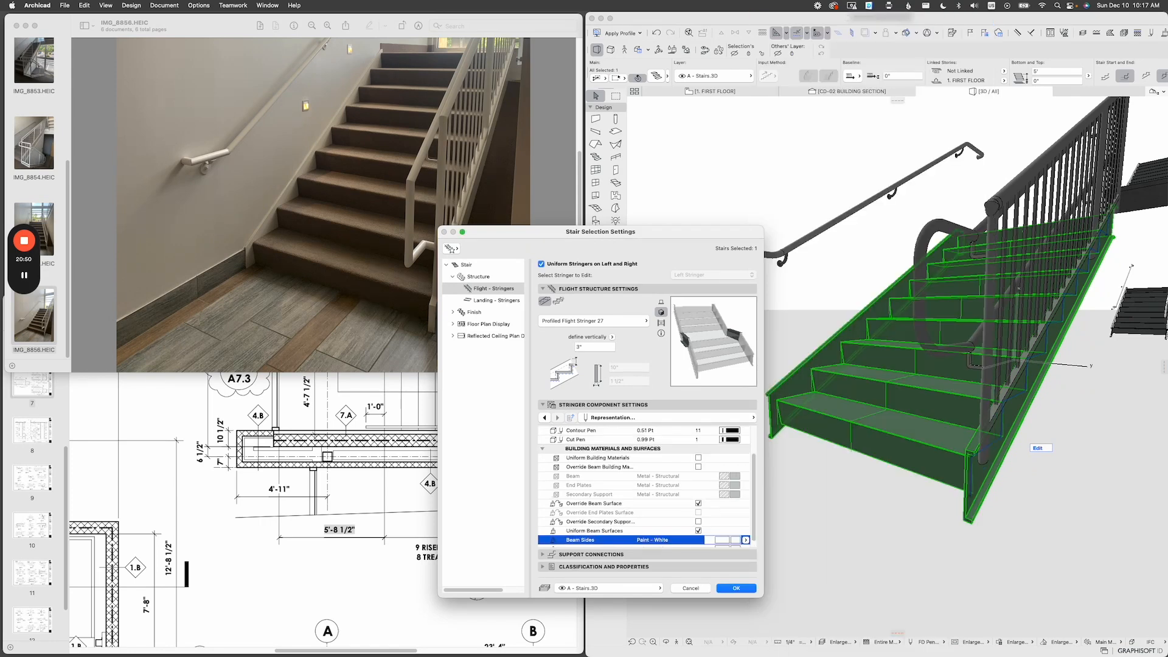
scroll(651, 526, "down", 1)
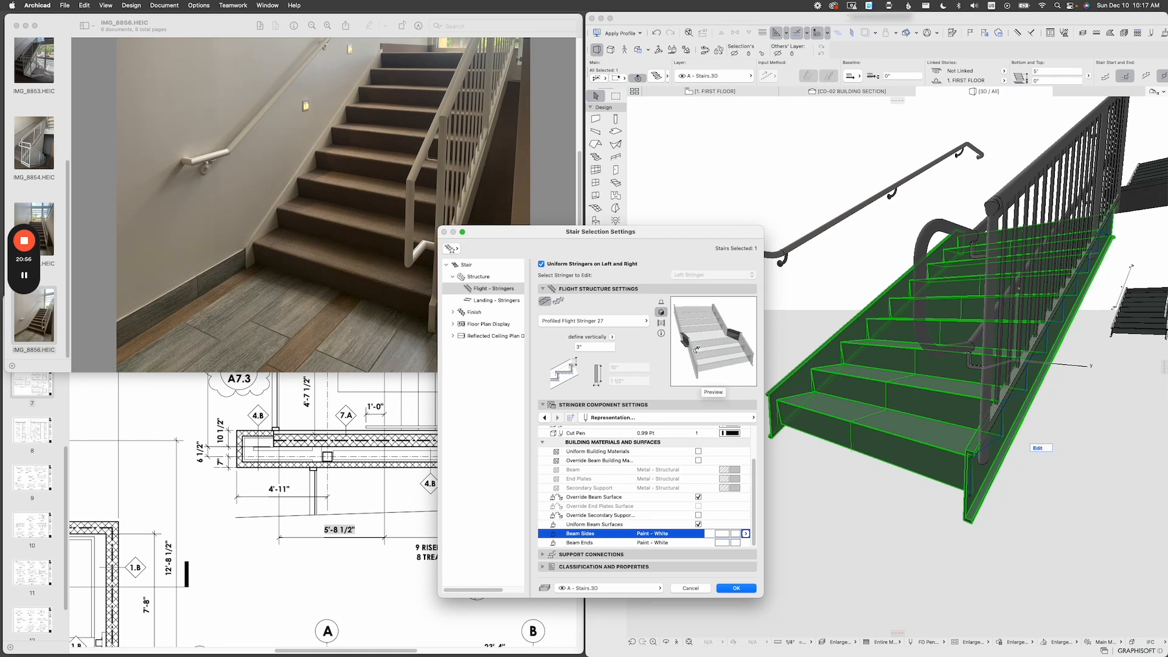
Override the landing stringers' beam surface with Paint - White in their Representation settings.
left_click(497, 300)
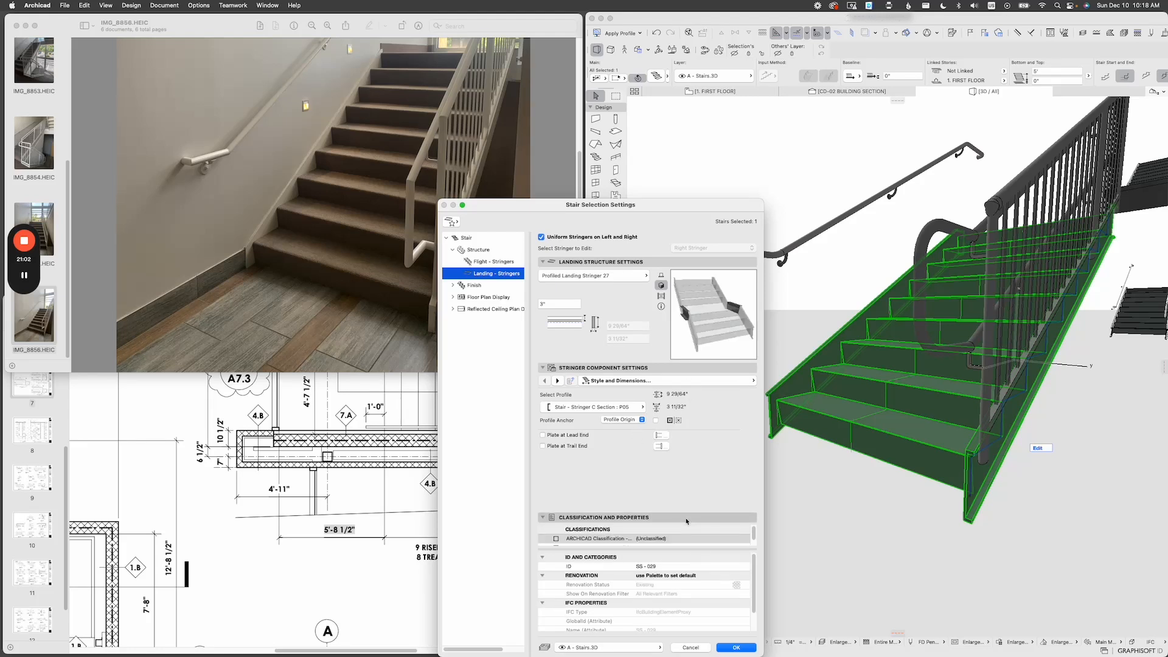
left_click(692, 381)
left_click(808, 437)
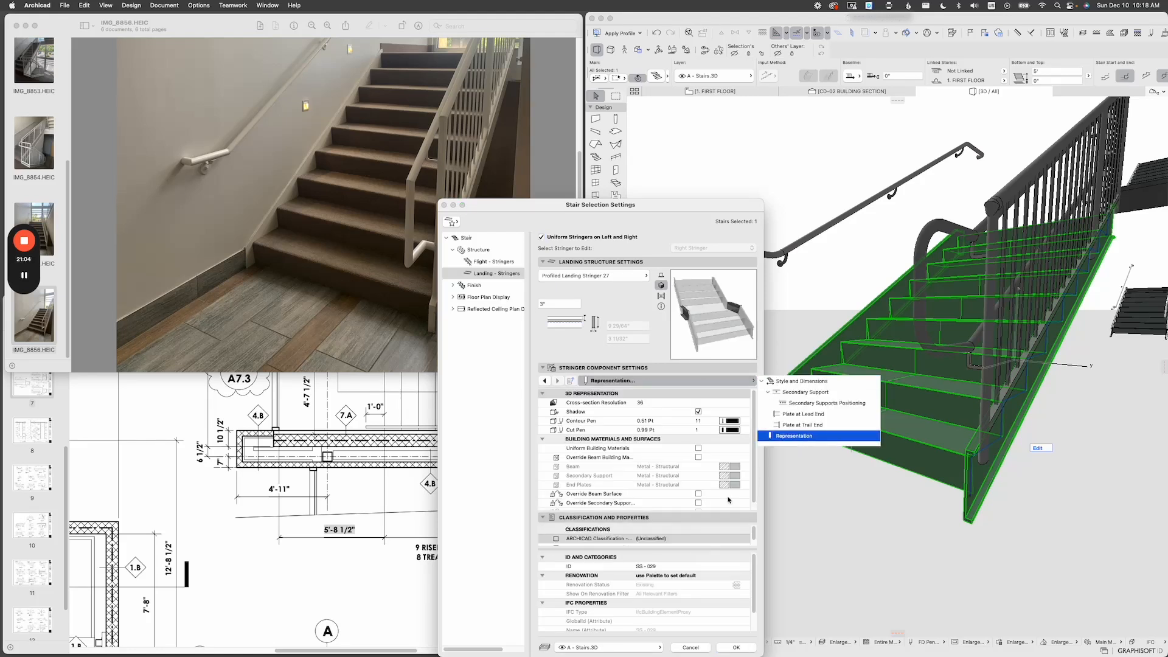
left_click(699, 488)
scroll(745, 500, "down", 1)
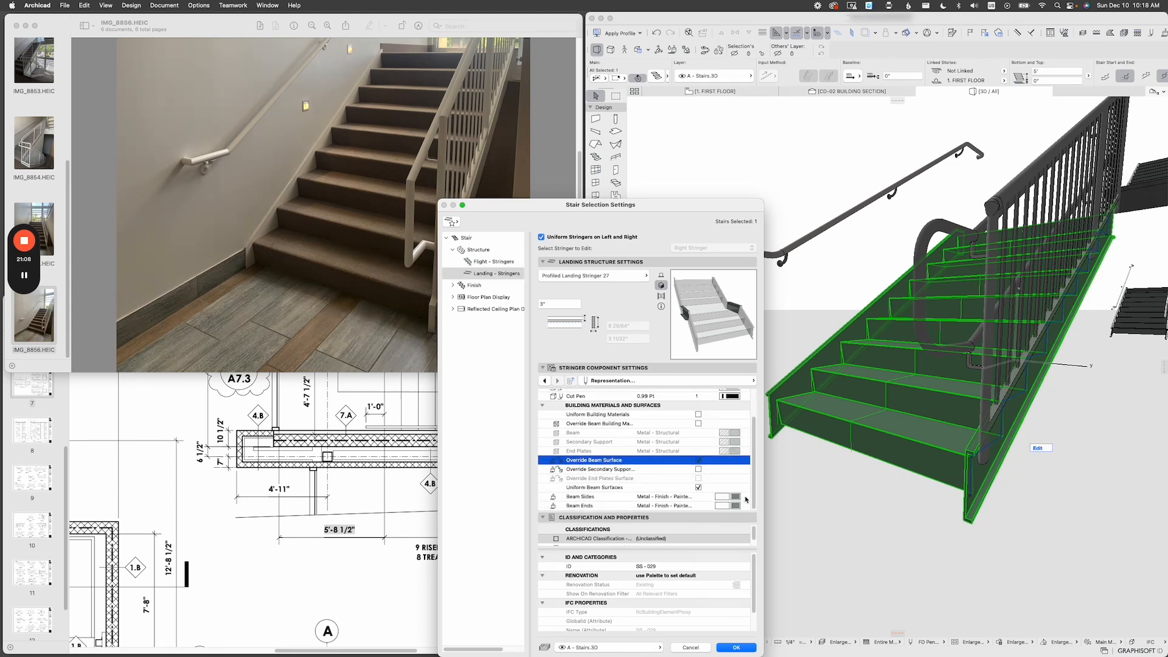
left_click(746, 498)
type("paint")
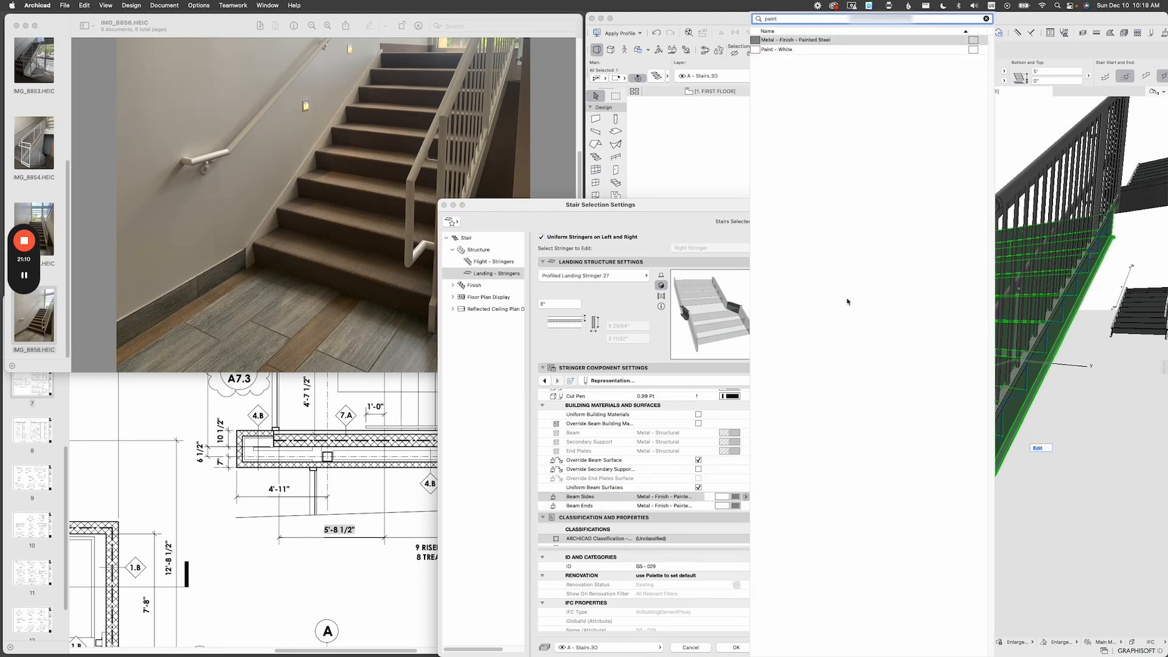
double_click(806, 50)
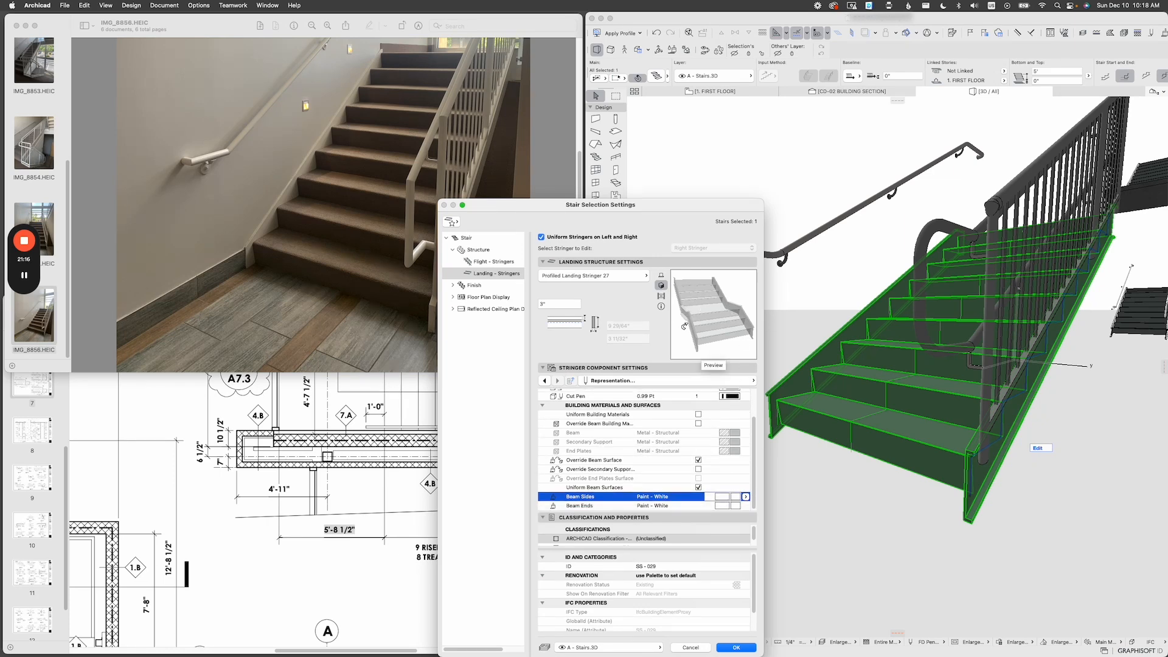
Change the landing stringers' profile to Stair - Stringer MC 10x8.4, apply the stair settings and deselect the stair.
left_click(747, 382)
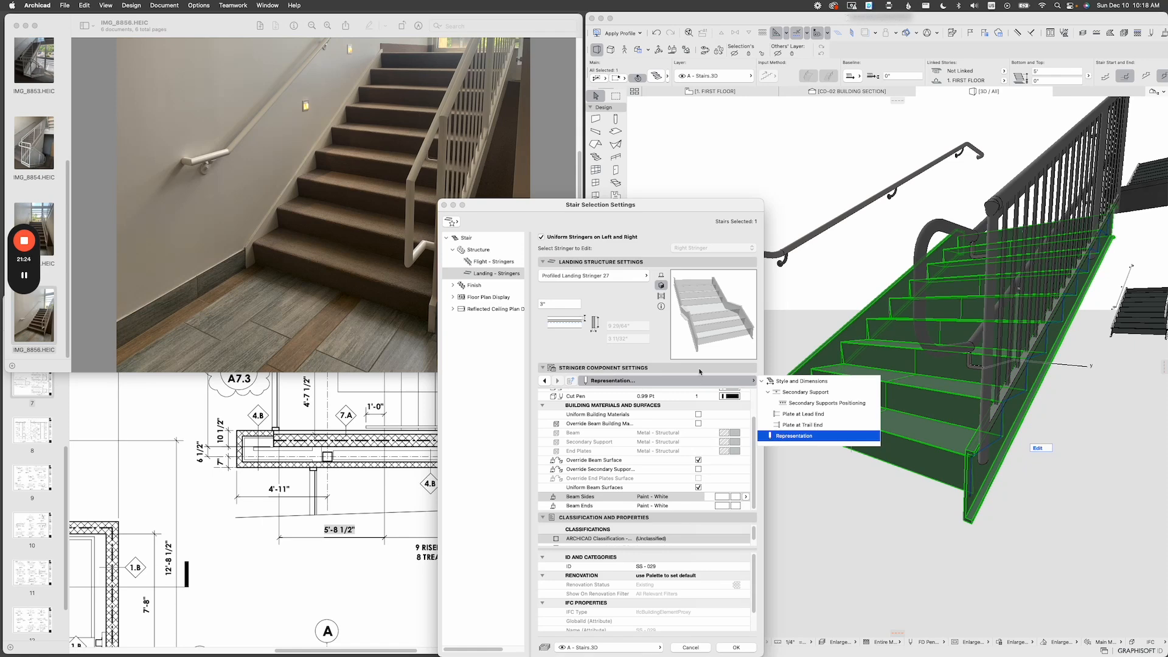
left_click(802, 383)
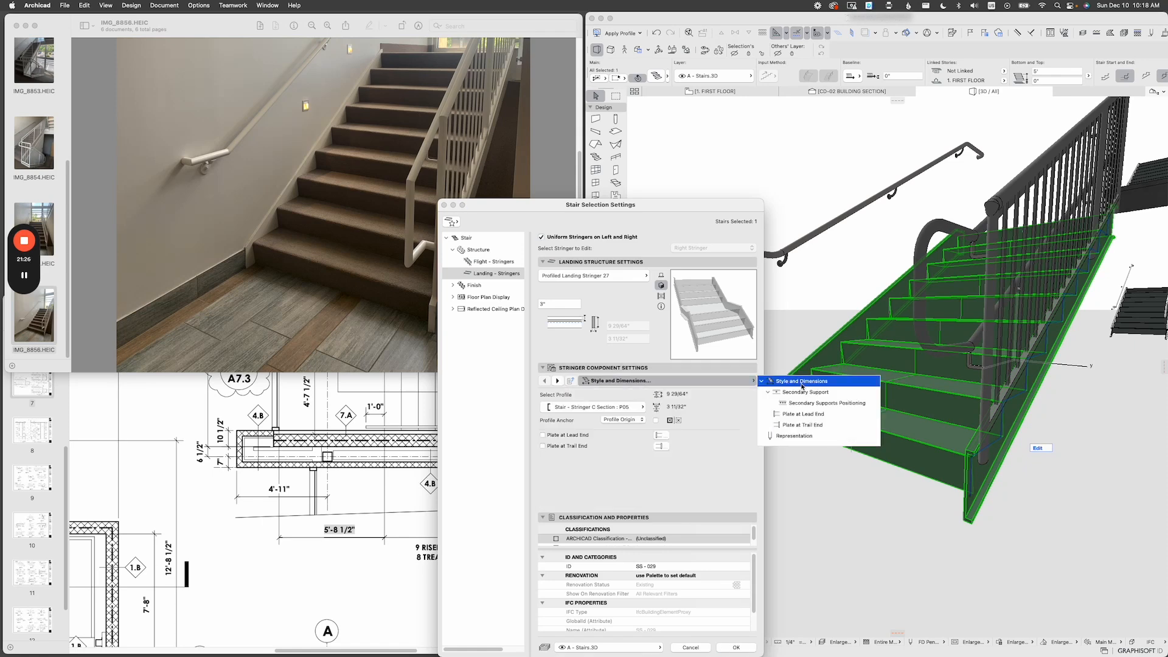
left_click(631, 408)
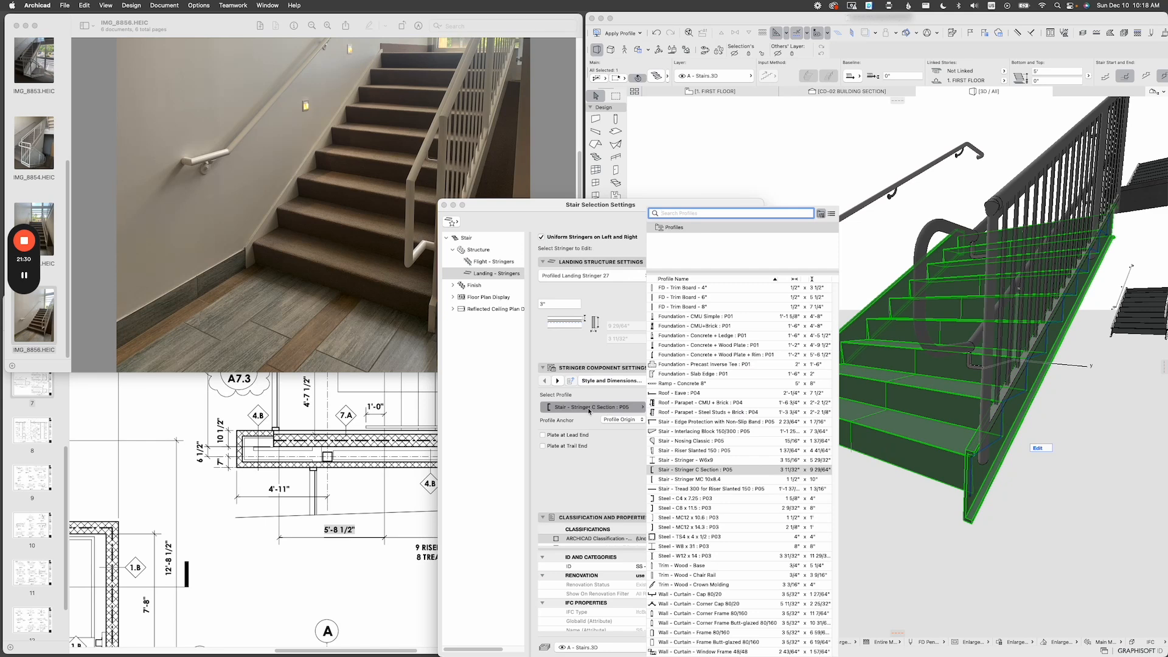
left_click(699, 481)
key("Return")
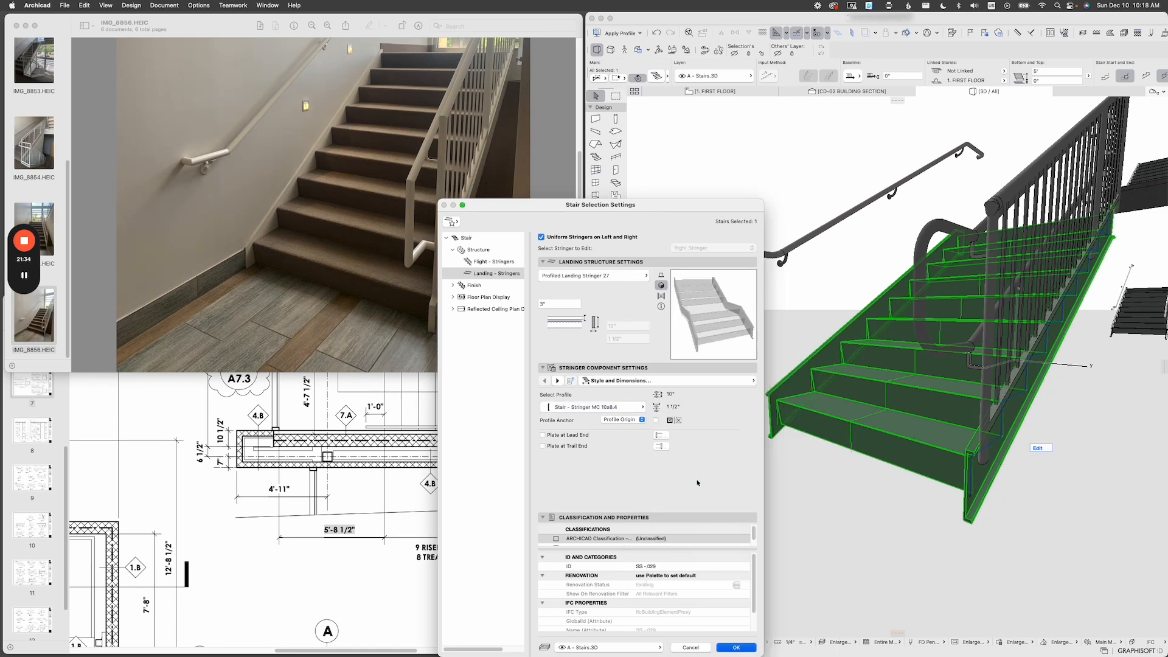
middle_click_drag(911, 375, 868, 437)
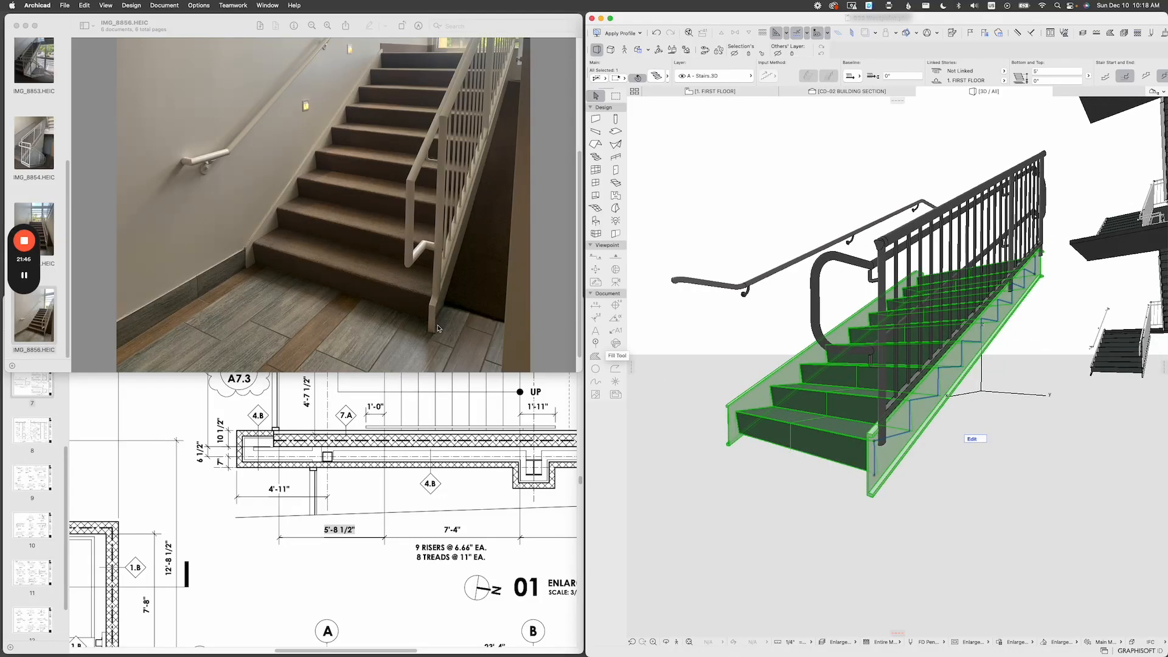
left_click(783, 472)
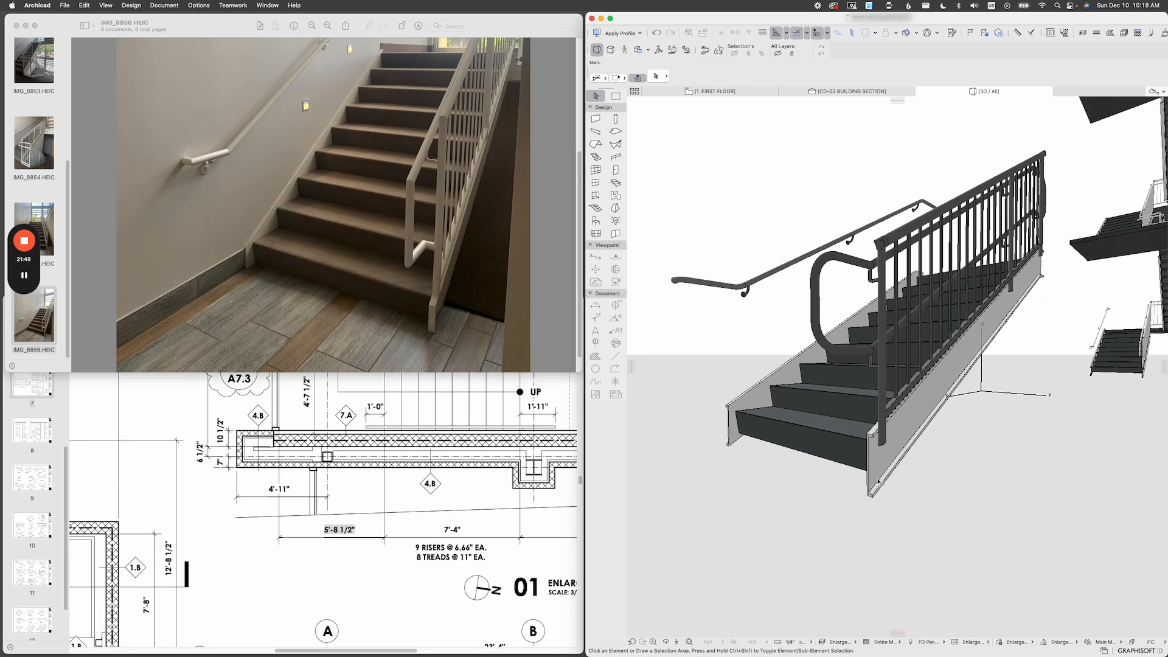
Check the reference line offset of the light-coloured railing on the lower flight of the other, complete stair model.
scroll(770, 488, "down", 5)
middle_click_drag(1004, 412, 1046, 387)
scroll(1046, 388, "up", 10)
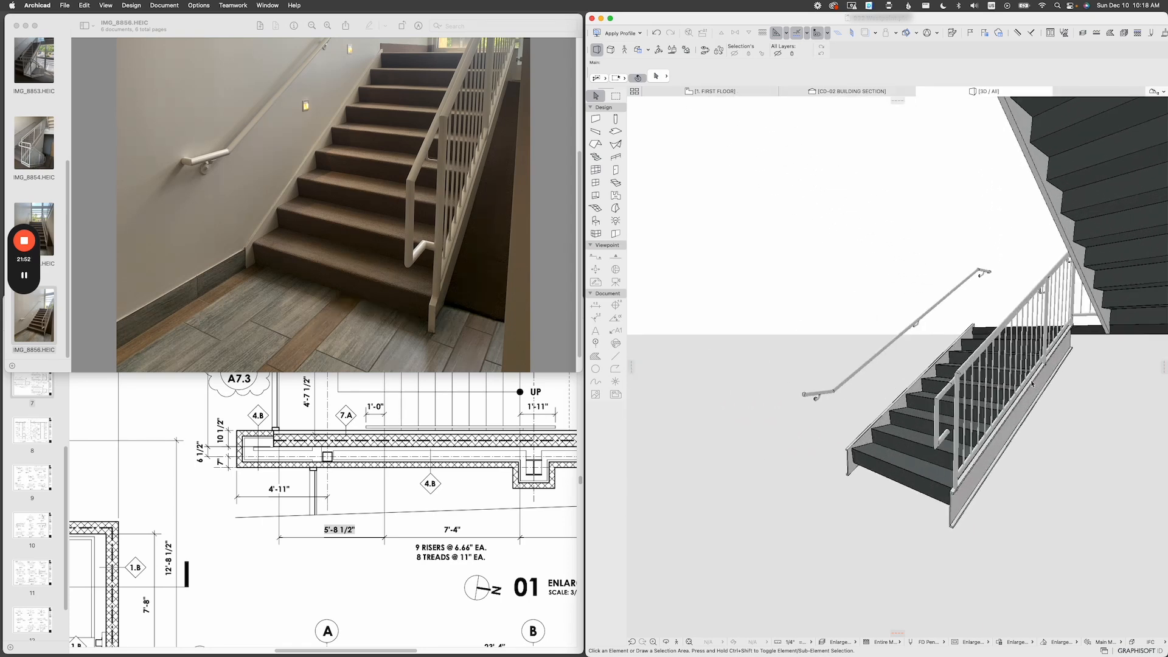
left_click(976, 369)
middle_click_drag(973, 410, 980, 445, "shift")
middle_click_drag(1002, 322, 988, 321)
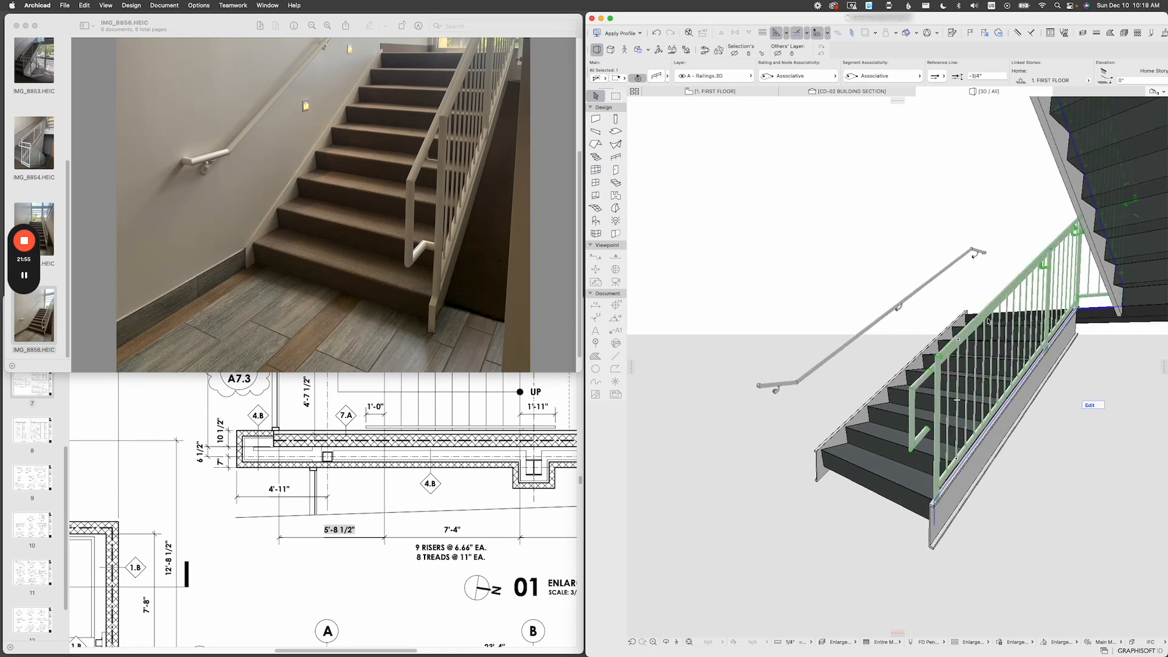
left_click(989, 74)
left_click(987, 209)
Set the reference line offset of the dark railing on the lower flight being edited to -3/4" and deselect it.
scroll(987, 209, "down", 10)
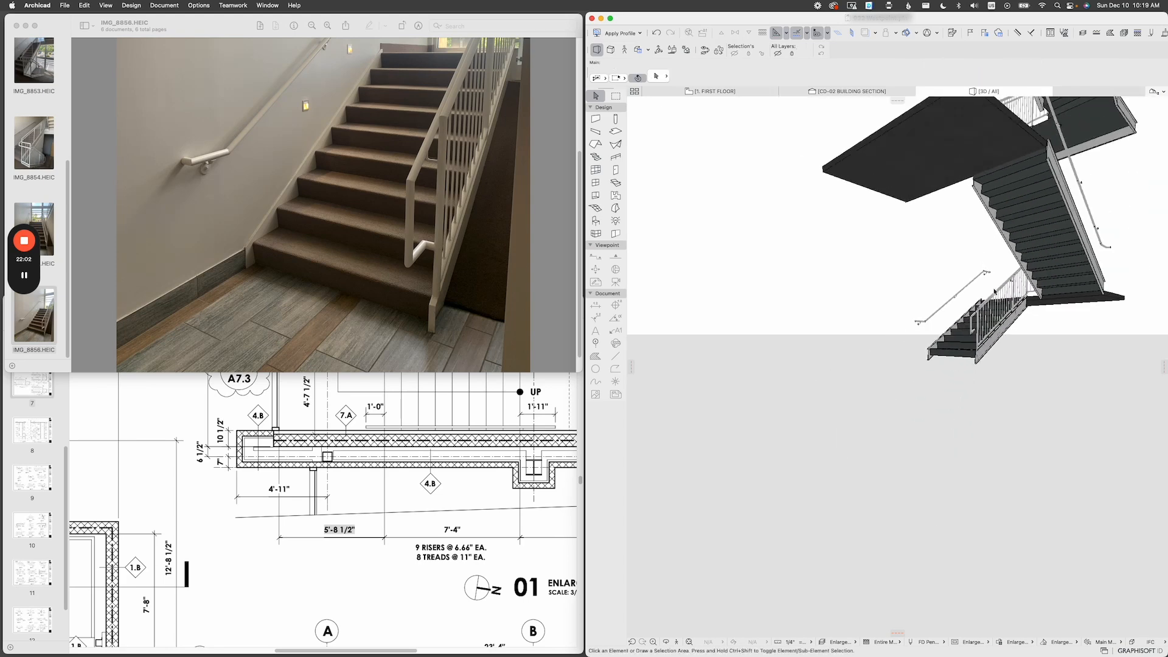
scroll(838, 337, "up", 10)
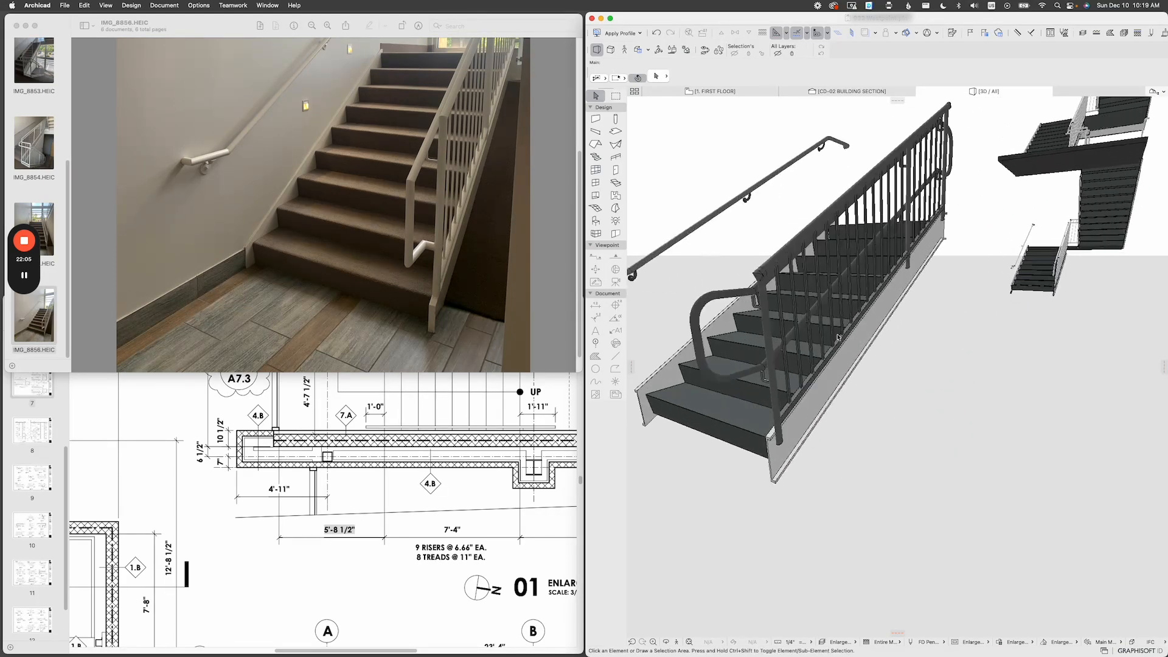
left_click(766, 301)
left_click(987, 75)
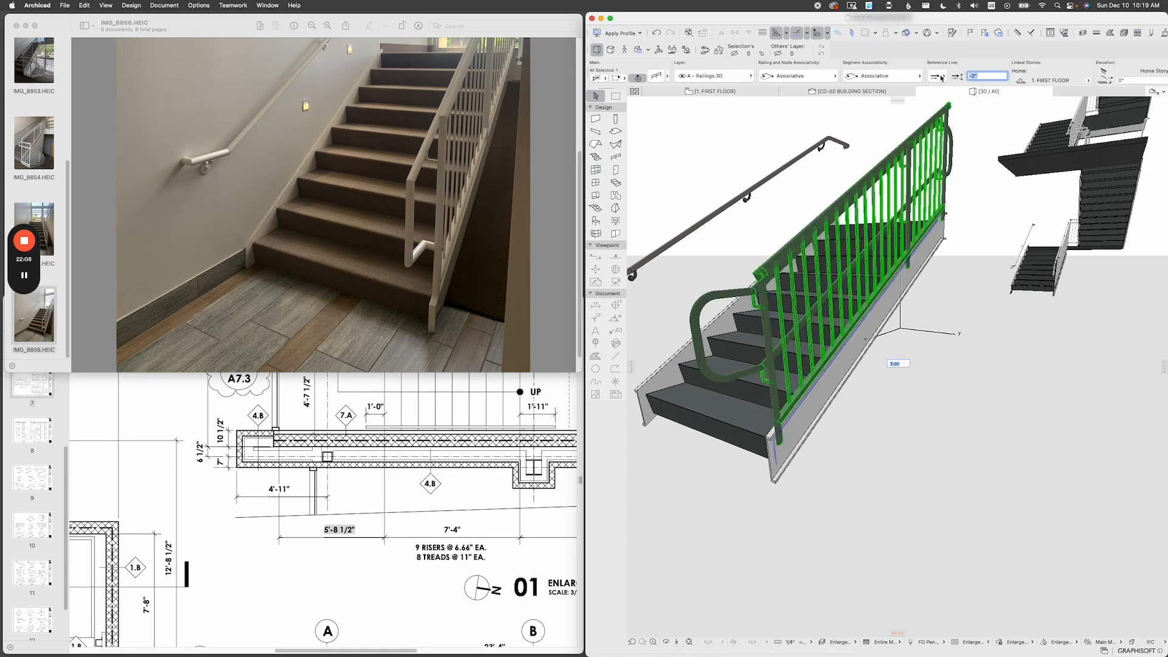
scroll(797, 422, "up", 10)
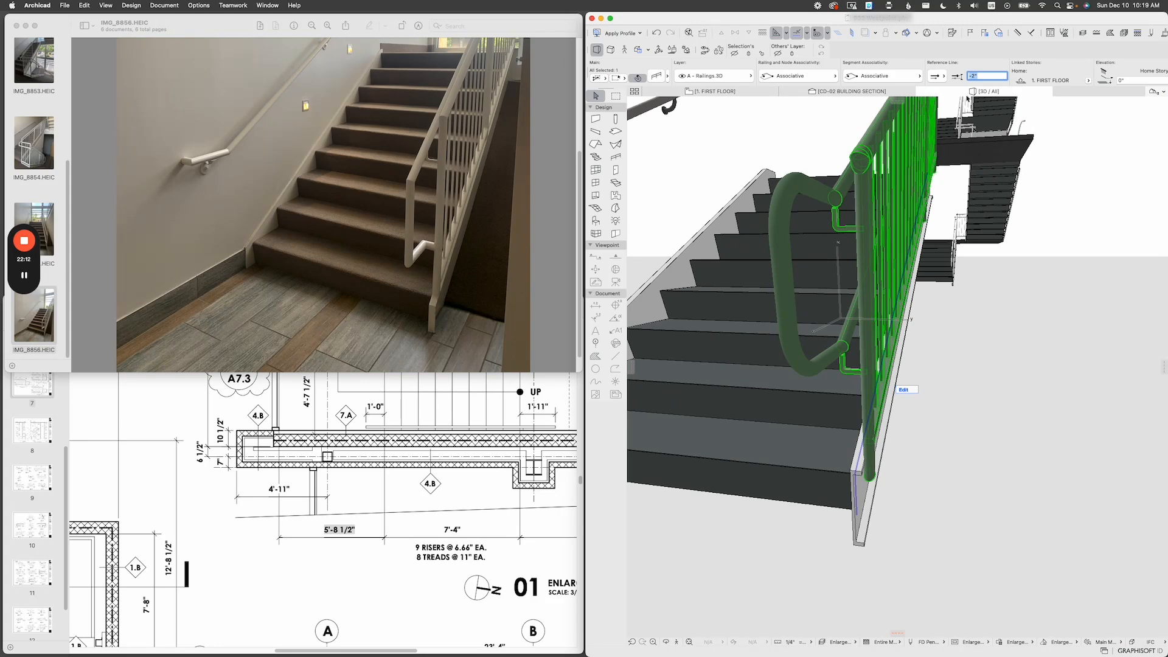
type("-3/4\"")
key("Return")
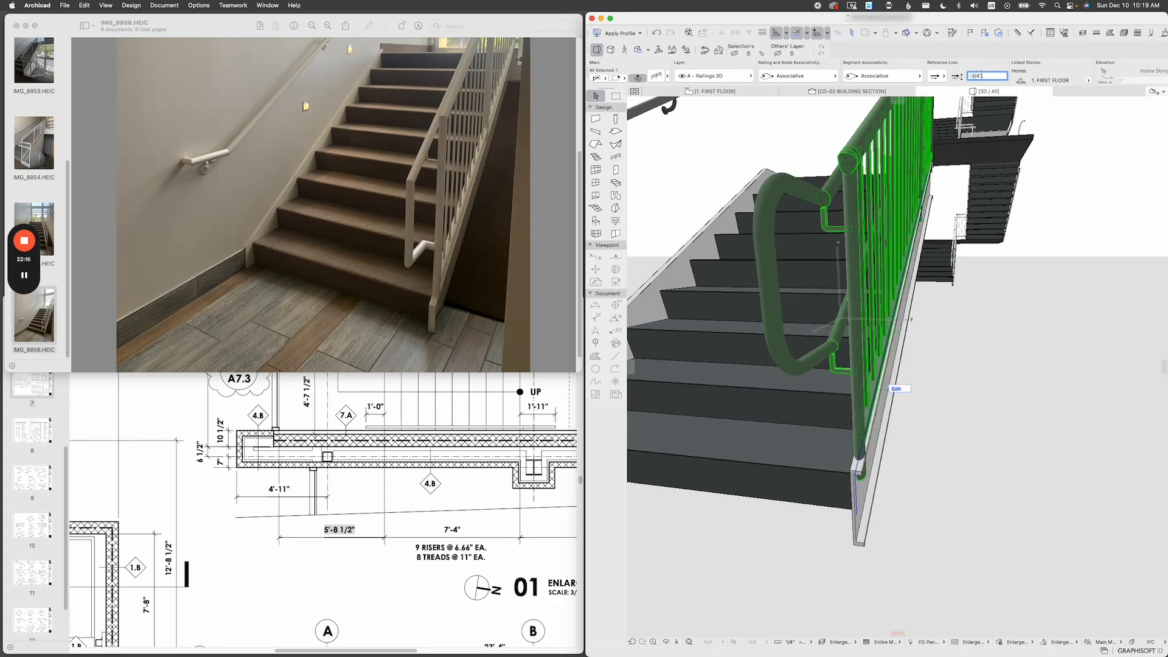
left_click(895, 457)
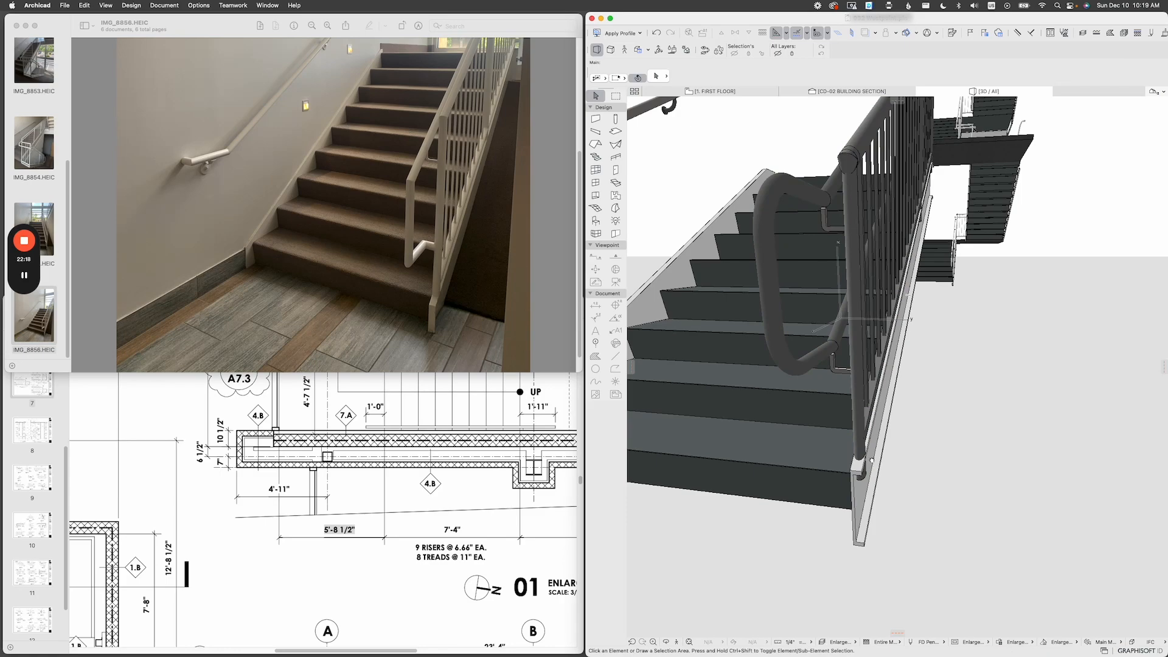
scroll(842, 485, "down", 5)
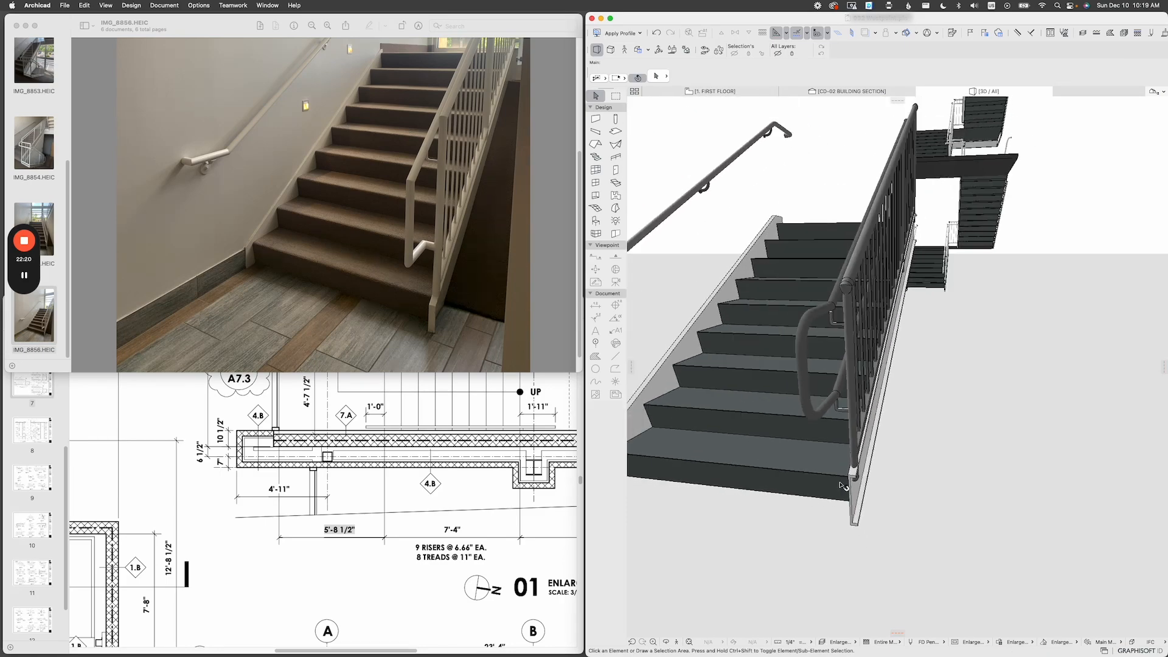
Examine the lower flight in 3D and compare it with the stair photos, ending on IMG_8854.HEIC.
mouse_move(732, 384)
middle_mouse_down("shift")
mouse_move(923, 412)
mouse_move(948, 443)
middle_mouse_up("shift")
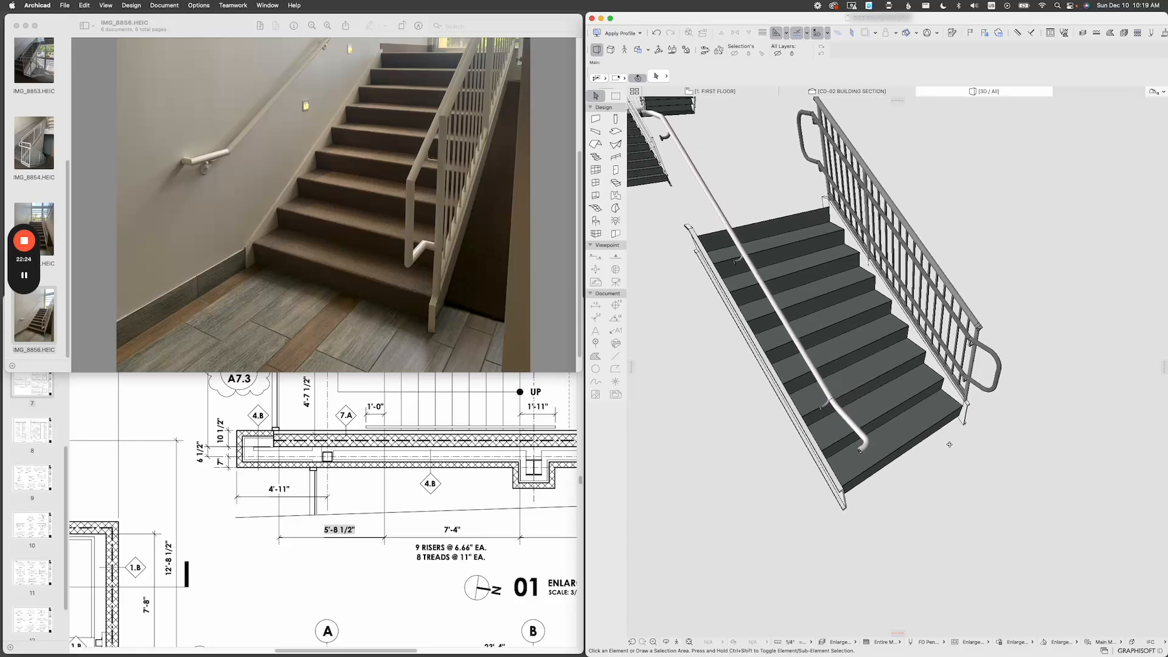
middle_click_drag(860, 255, 905, 289, "shift")
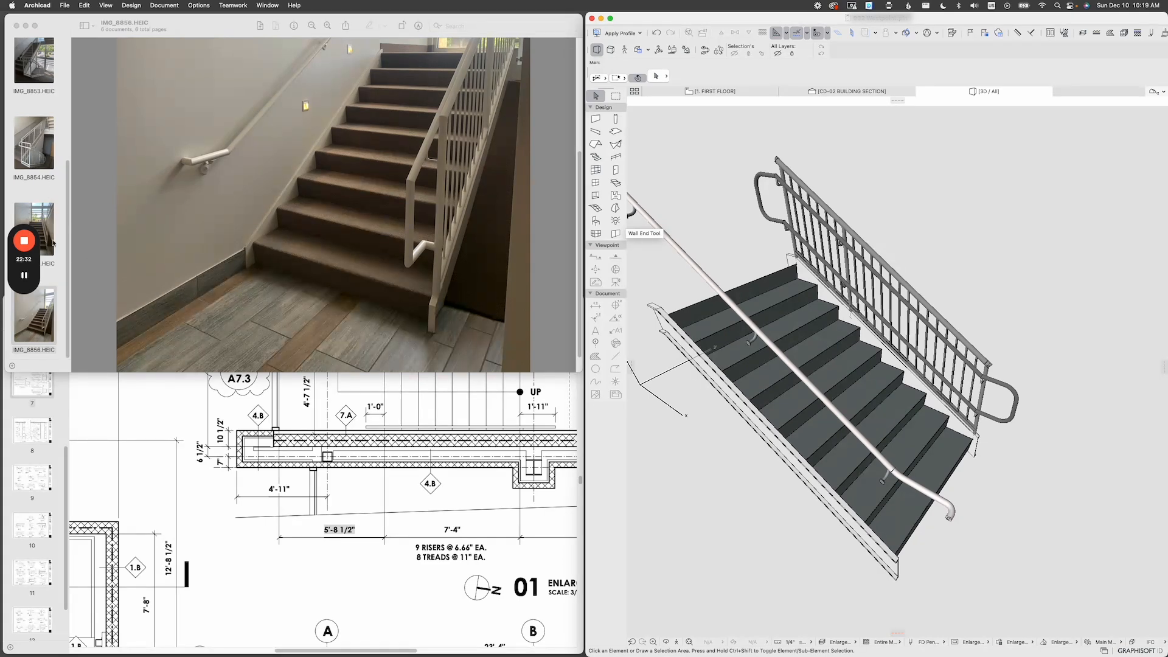
scroll(308, 242, "up", 4)
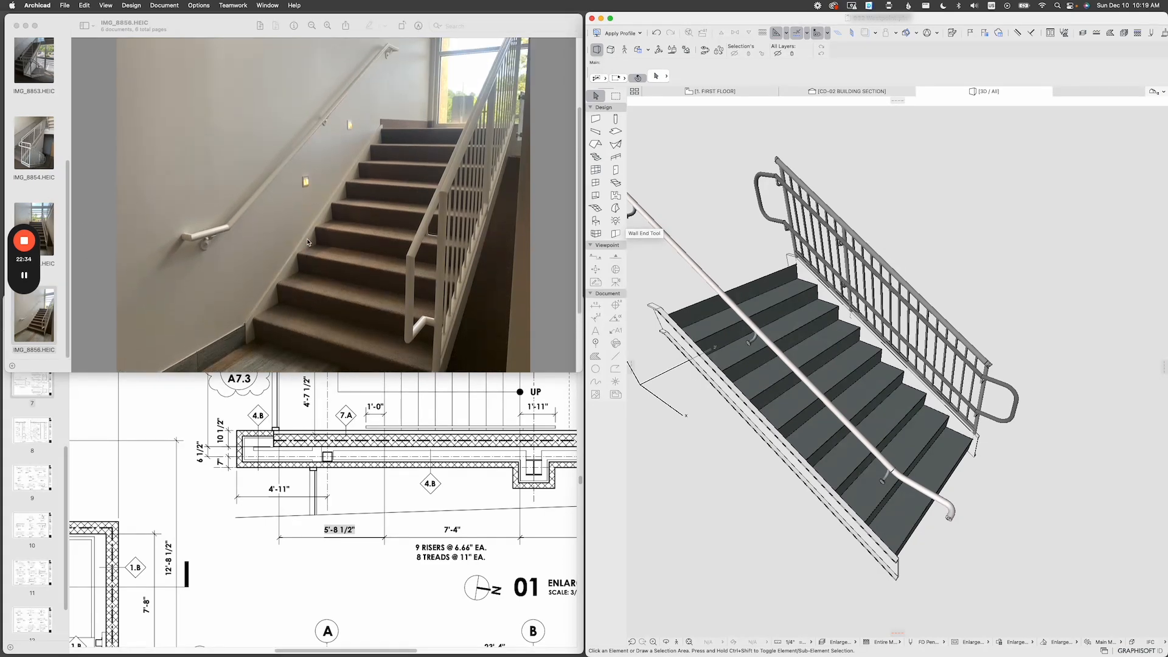
left_click(49, 228)
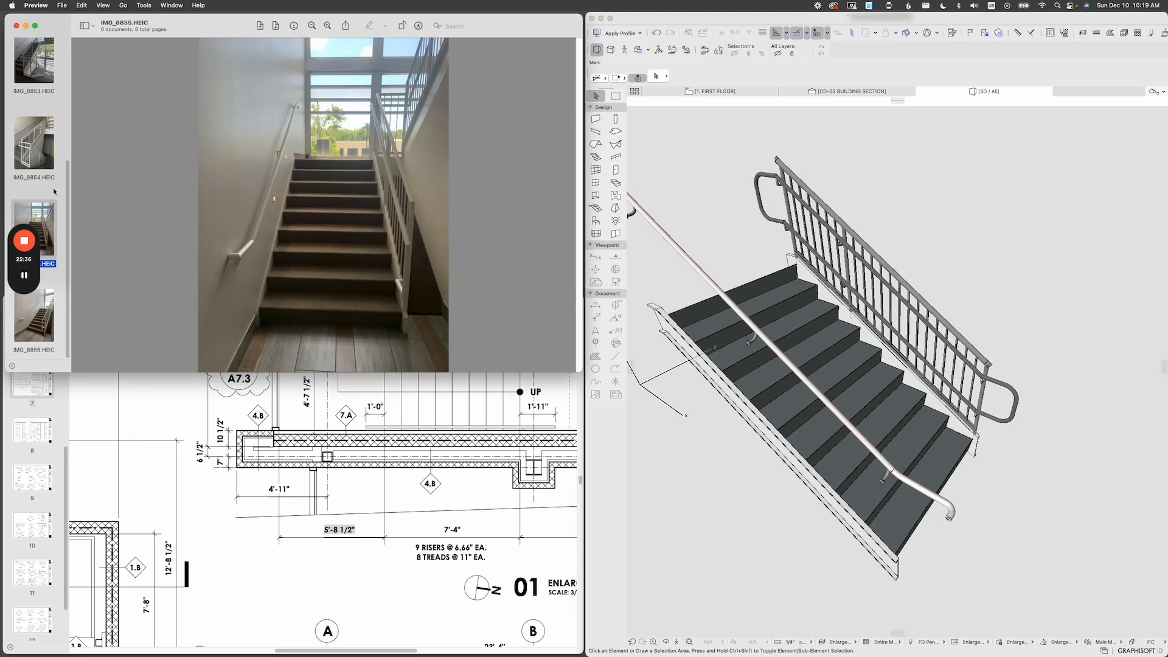
left_click(51, 149)
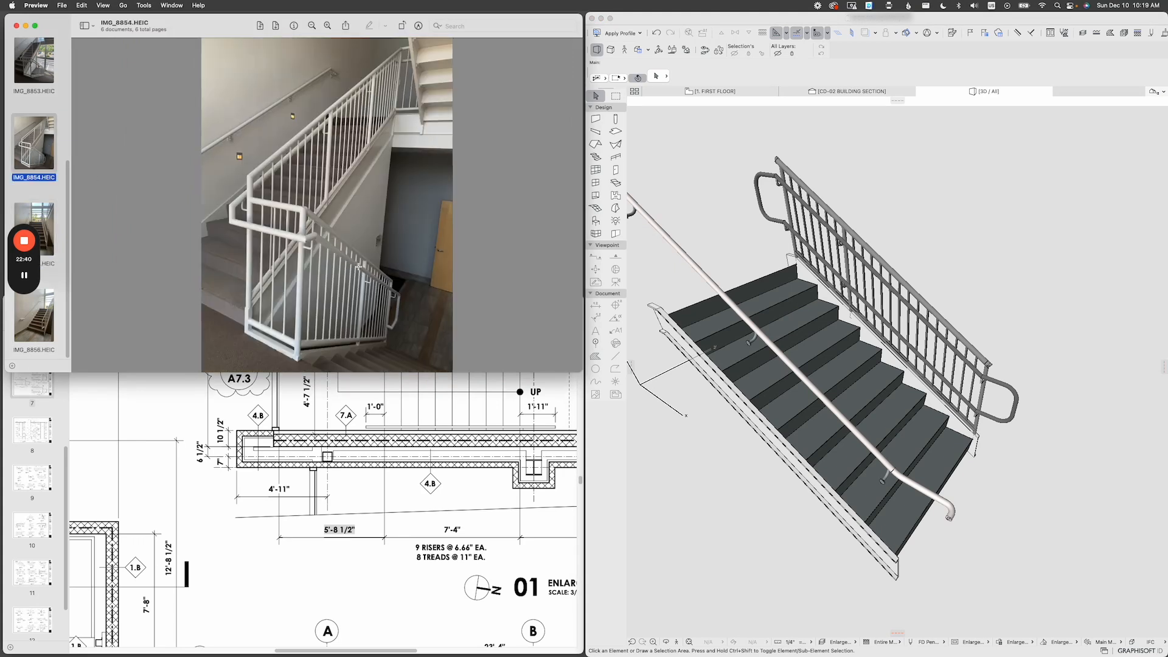
Select the dark railing on the lower flight in the 3D model and enter its Edit mode with the environment hidden.
left_click(805, 351)
scroll(934, 390, "up", 5)
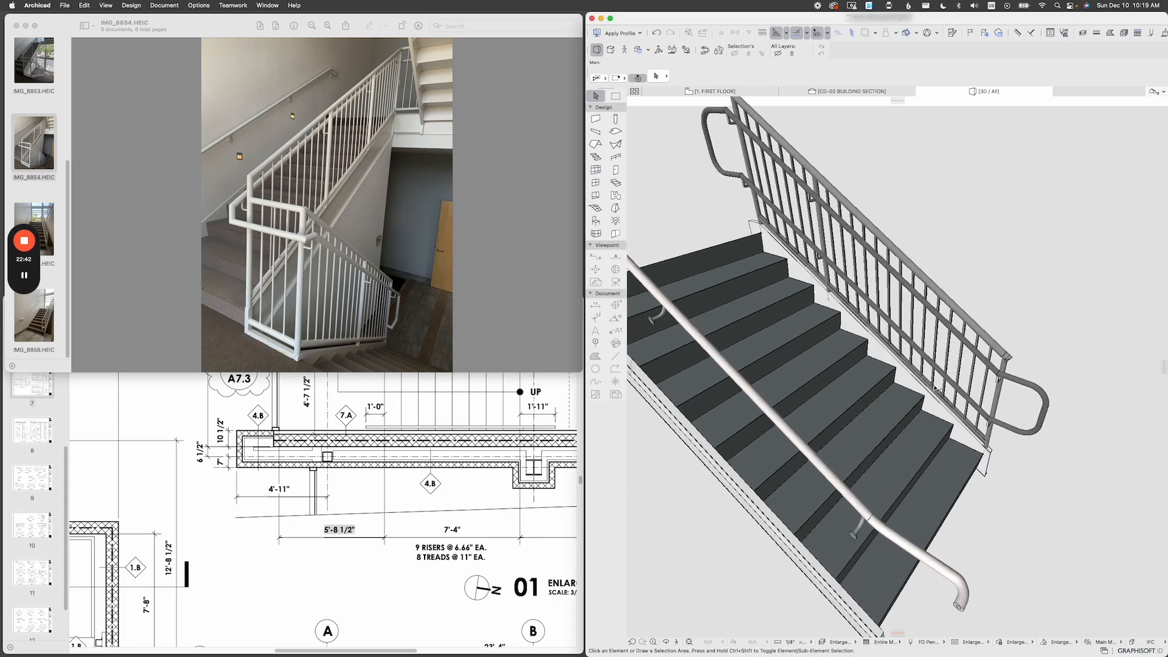
middle_click_drag(945, 421, 1001, 399, "shift")
left_click(995, 392)
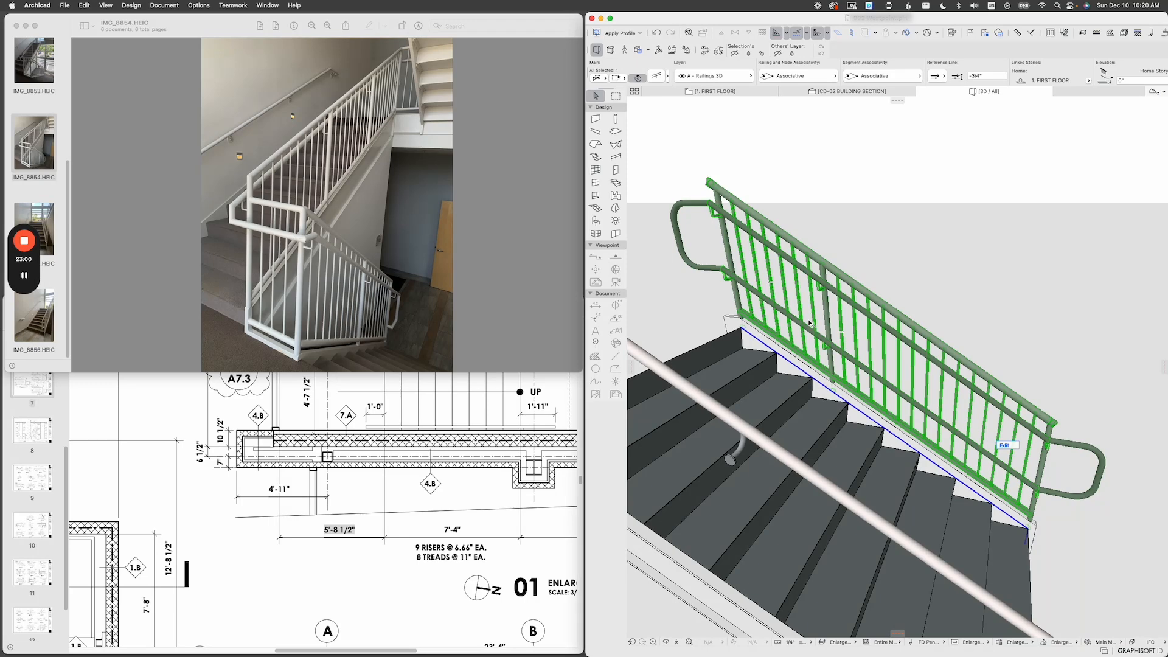
left_click(1004, 446)
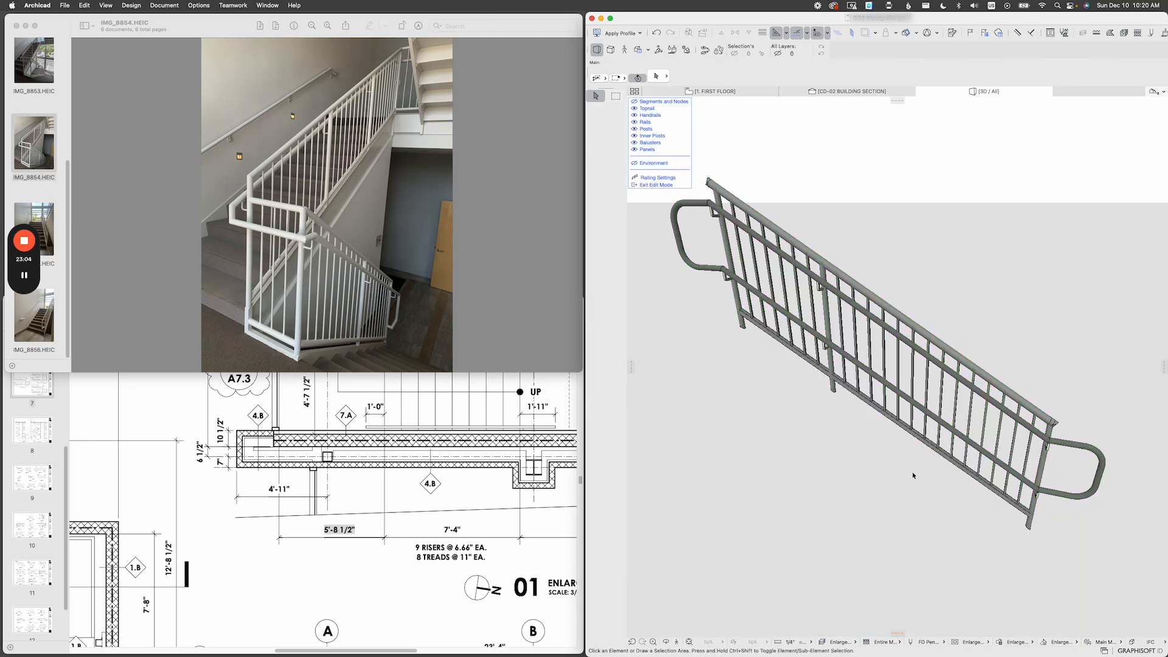
left_click(635, 166)
left_click(636, 165)
middle_click_drag(974, 301, 834, 286, "shift")
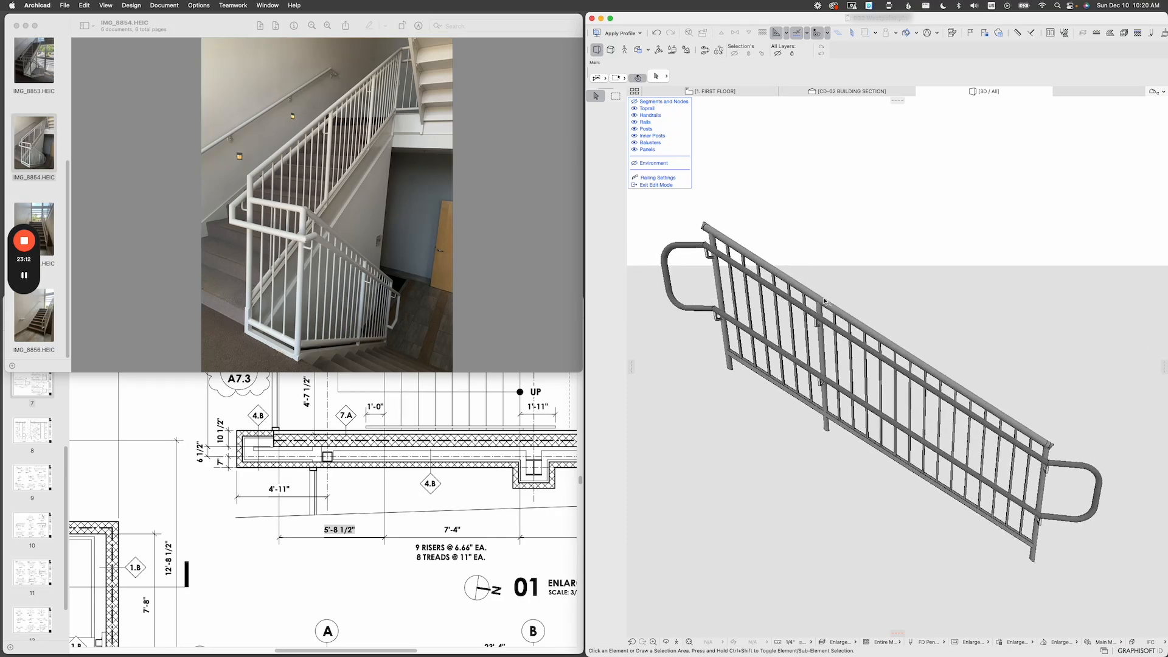
Hide the railing's panels, balusters, posts, rails, handrails and toprail, and display only its segments and nodes.
left_click(634, 143)
left_click(634, 135)
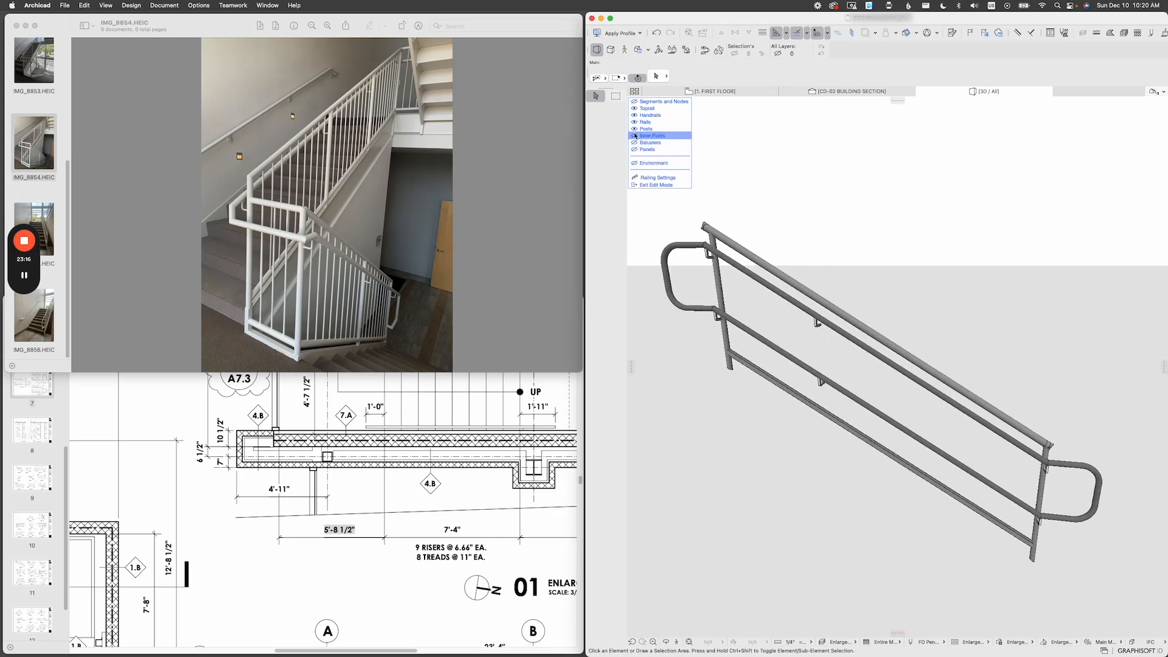
left_click(634, 129)
left_click(634, 123)
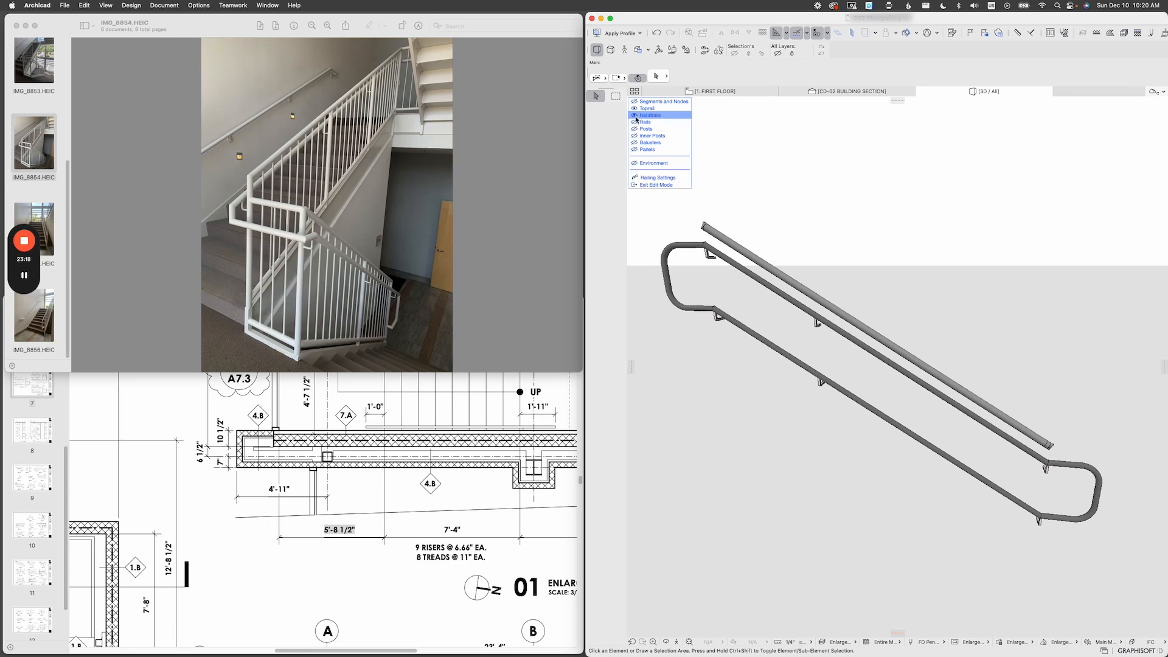
left_click(635, 116)
left_click(634, 108)
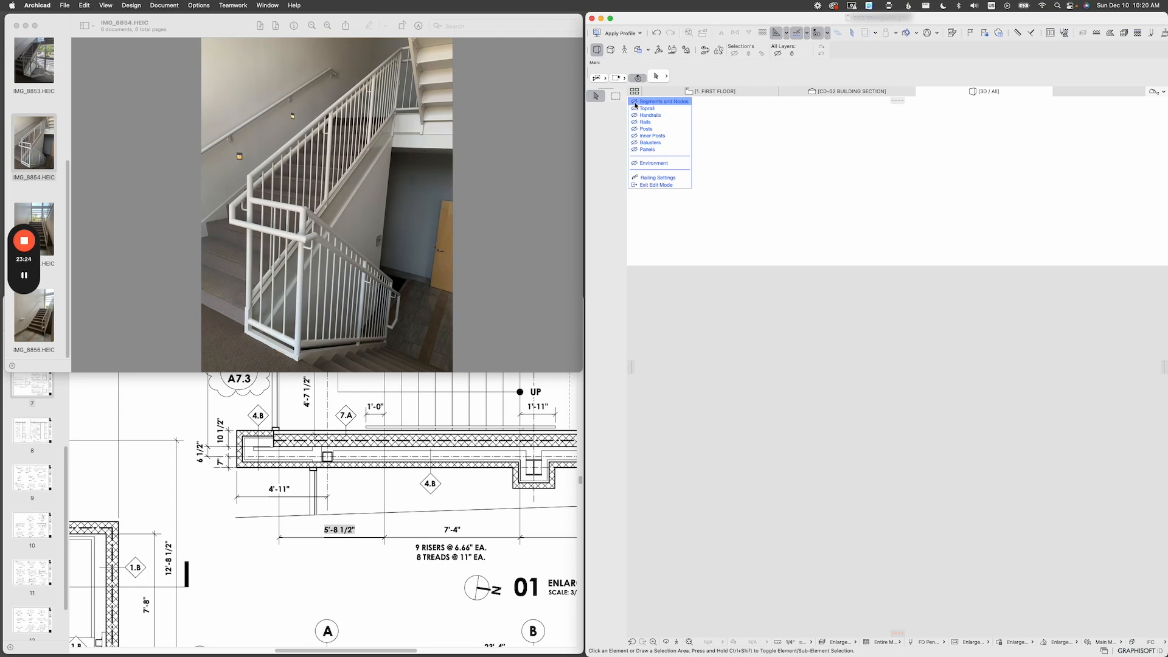
left_click(635, 102)
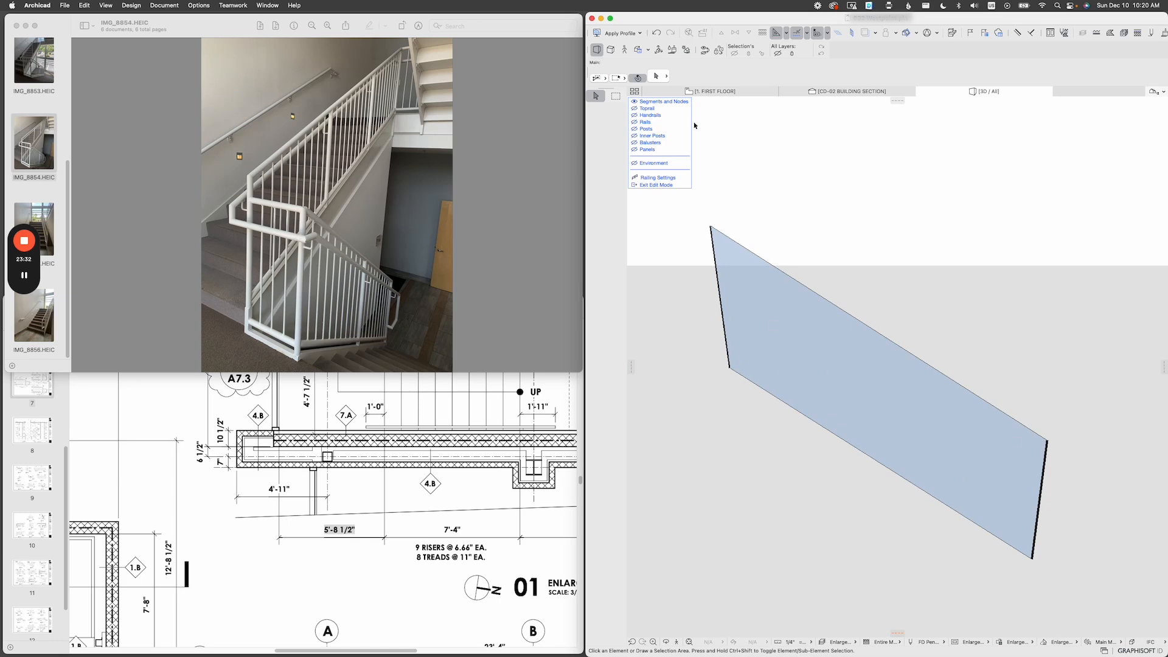
Inspect the railing segment by selecting and deselecting it, and briefly display the rails and posts on their own.
left_click(812, 323)
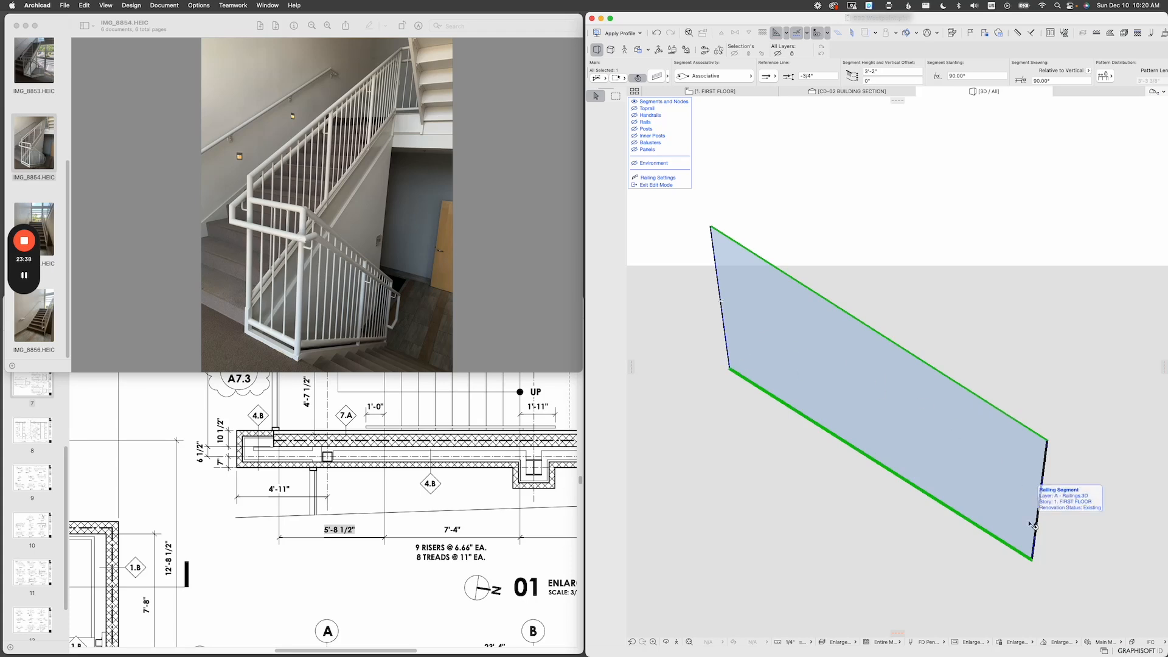
left_click(953, 336)
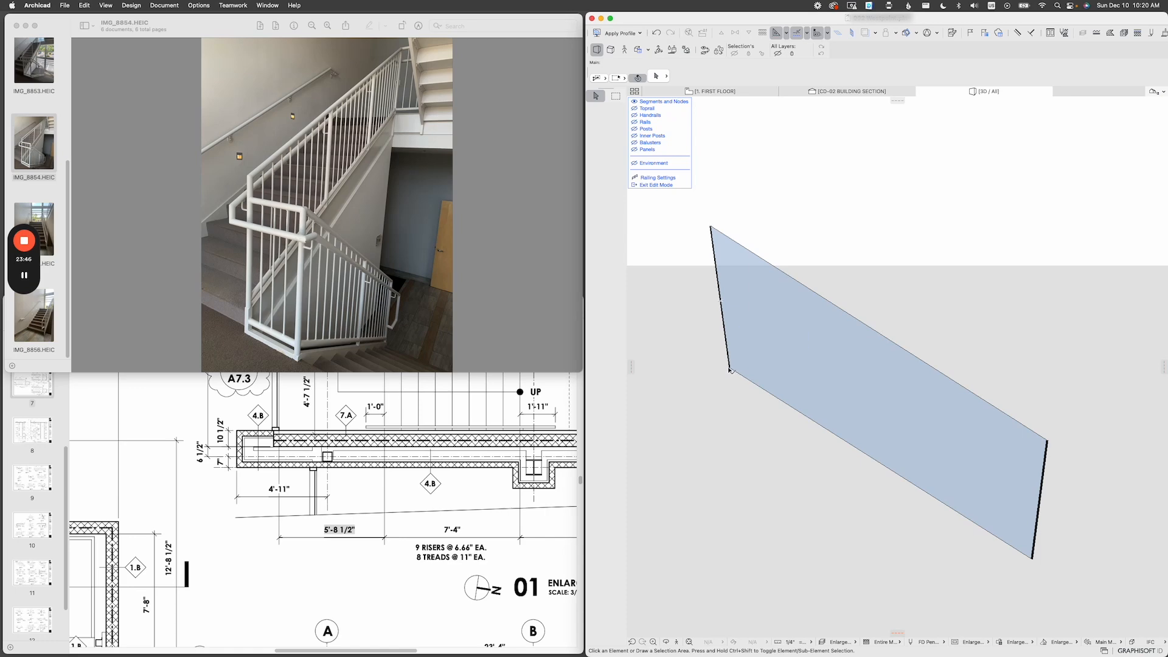
left_click(634, 122)
left_click(634, 122)
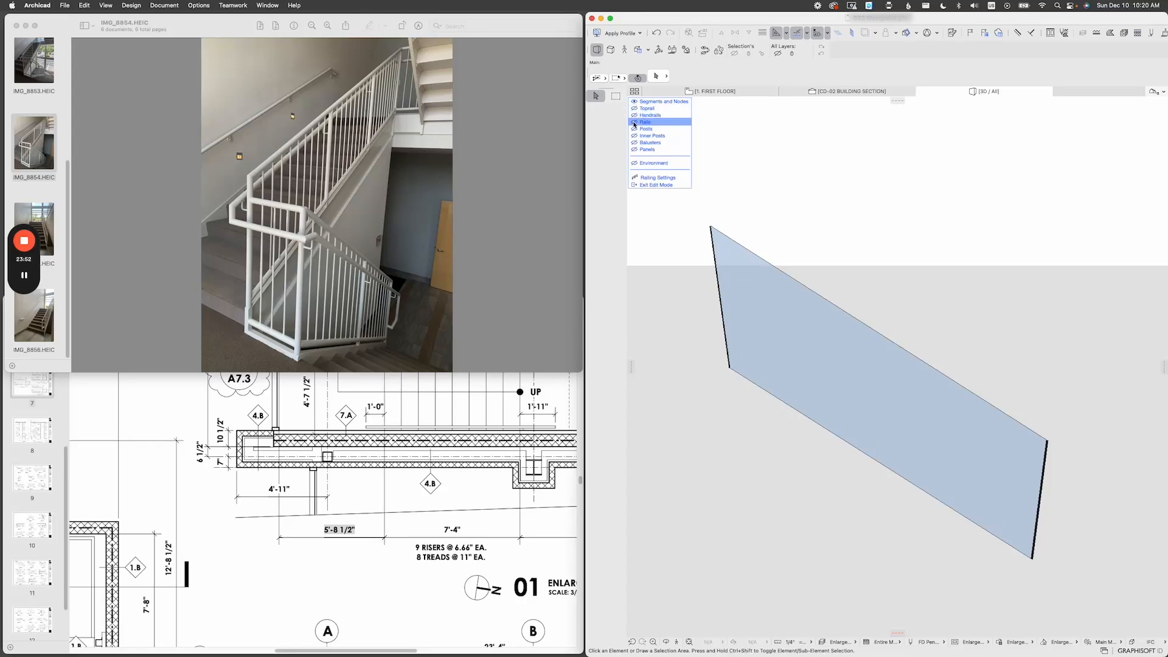
left_click(634, 129)
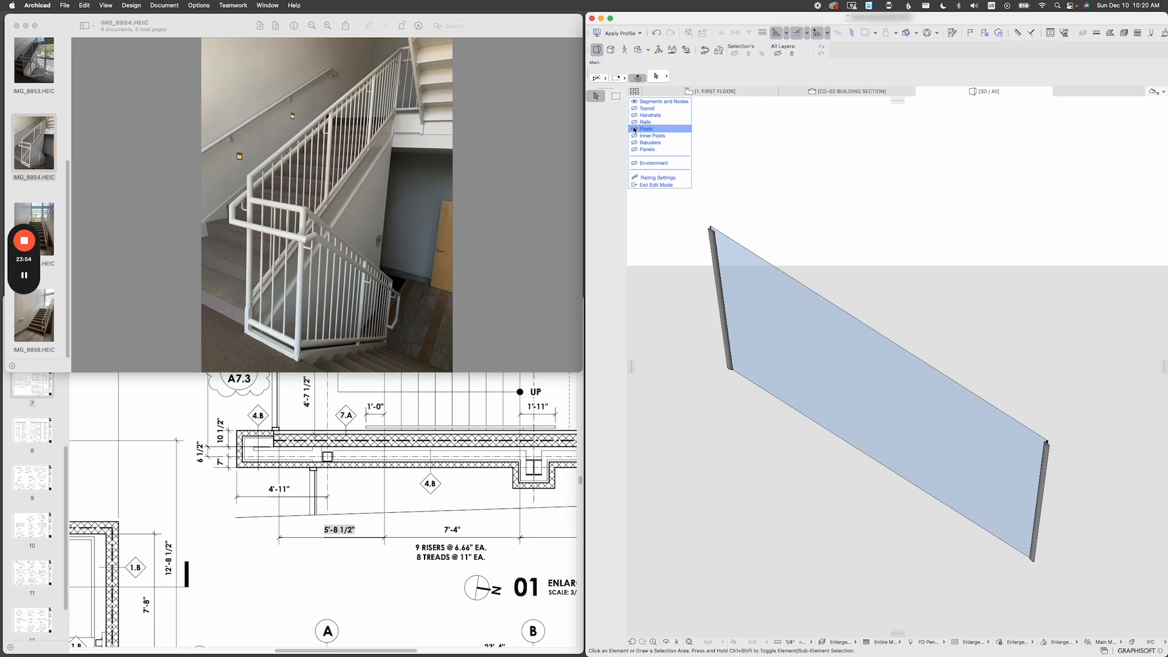
left_click(635, 129)
Display the balusters, panels, inner posts, posts, rails, handrails and toprail together with the railing segment.
left_click(635, 142)
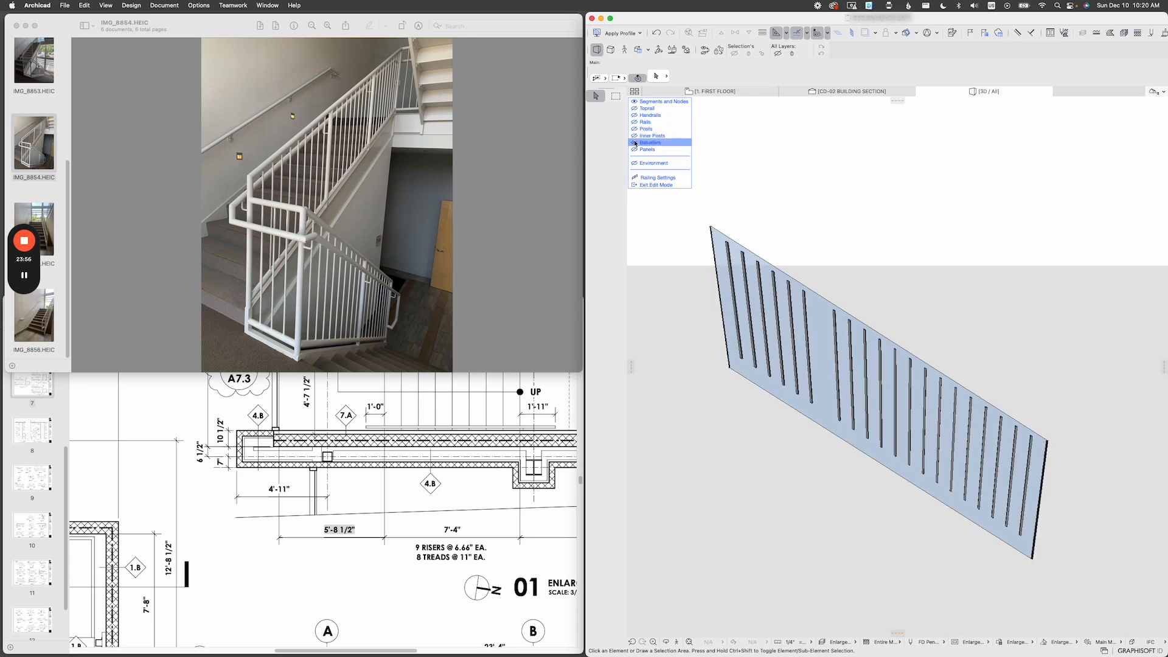
left_click(635, 150)
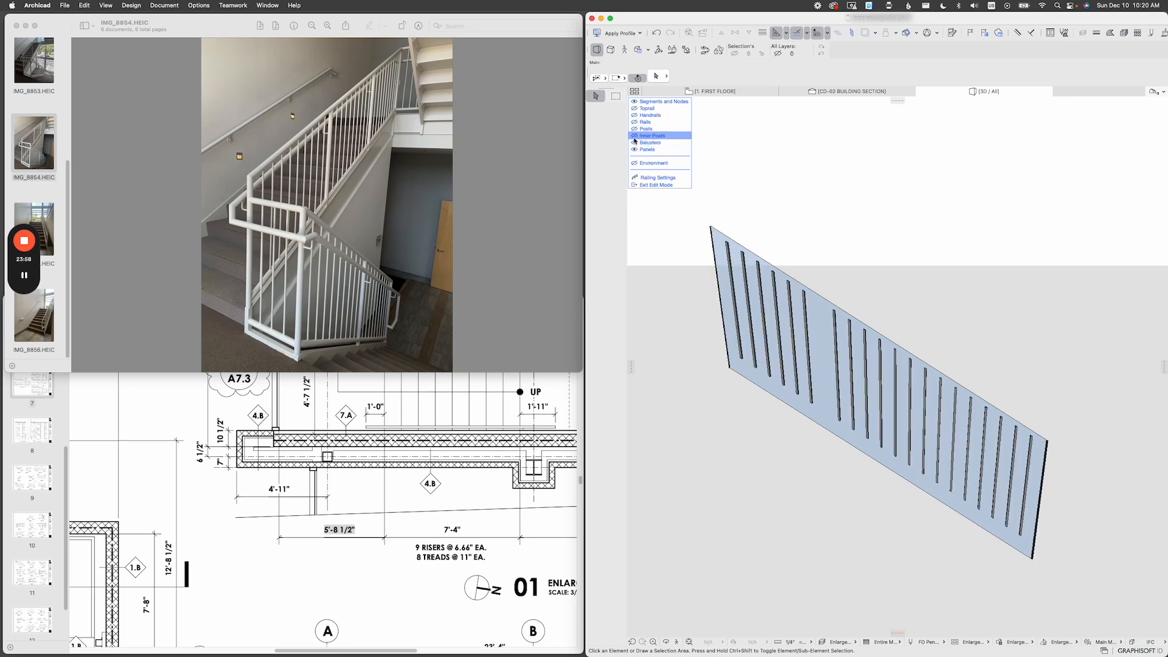
left_click(635, 136)
left_click(635, 129)
left_click(634, 123)
left_click(635, 116)
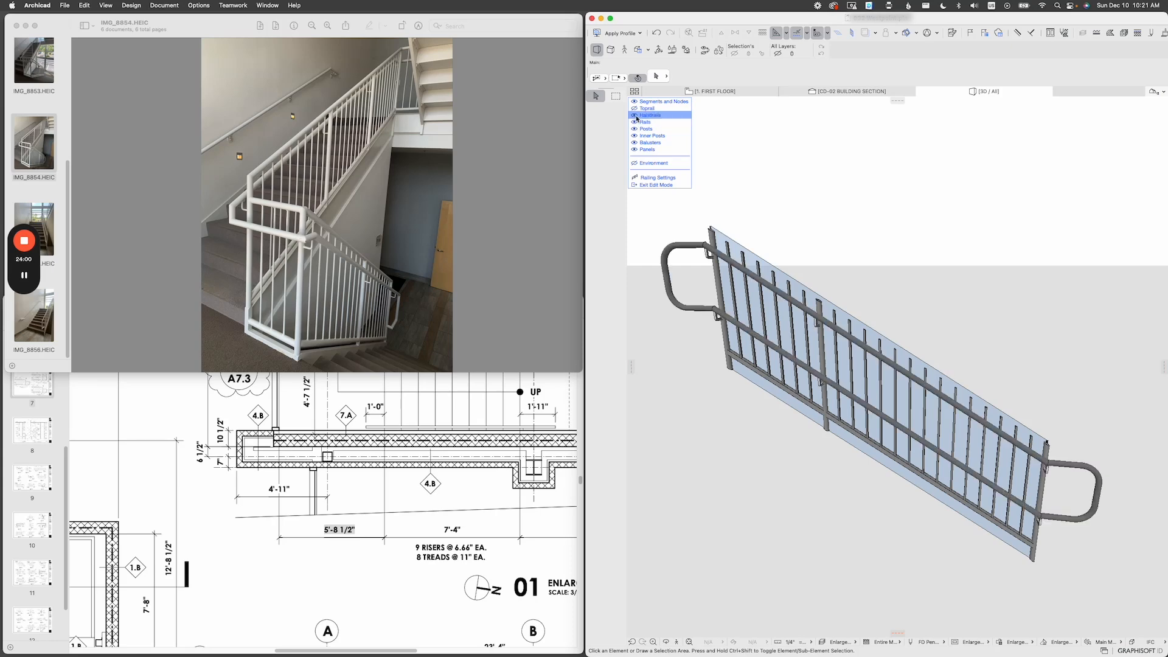
left_click(635, 115)
left_click(638, 109)
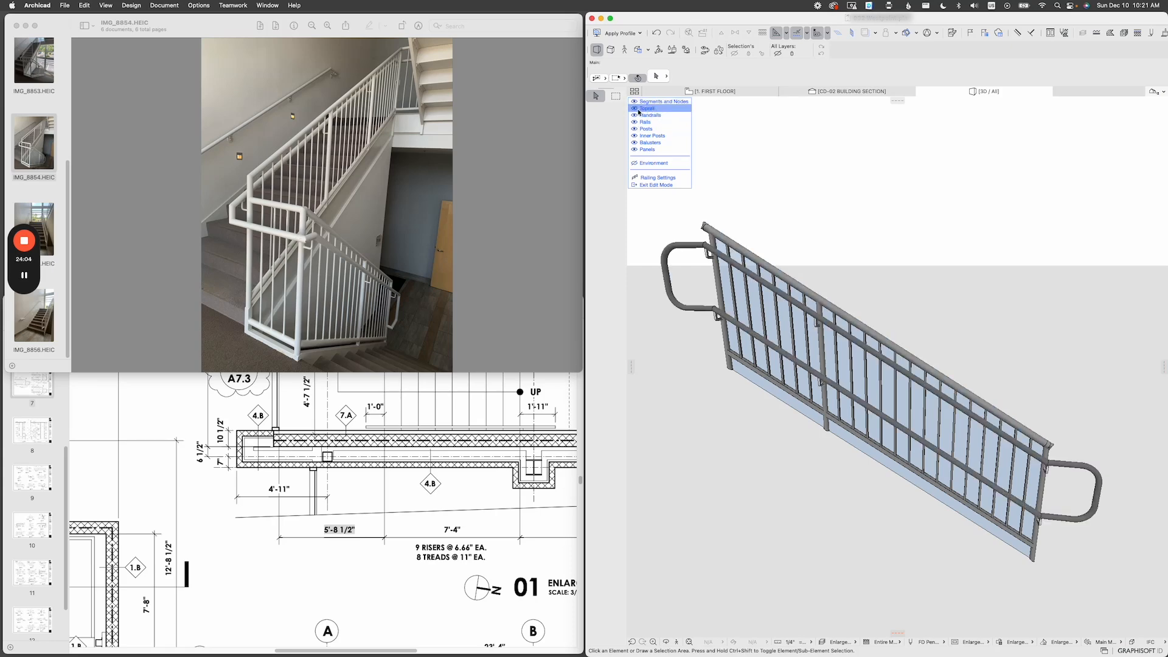
middle_click_drag(826, 359, 867, 365, "shift")
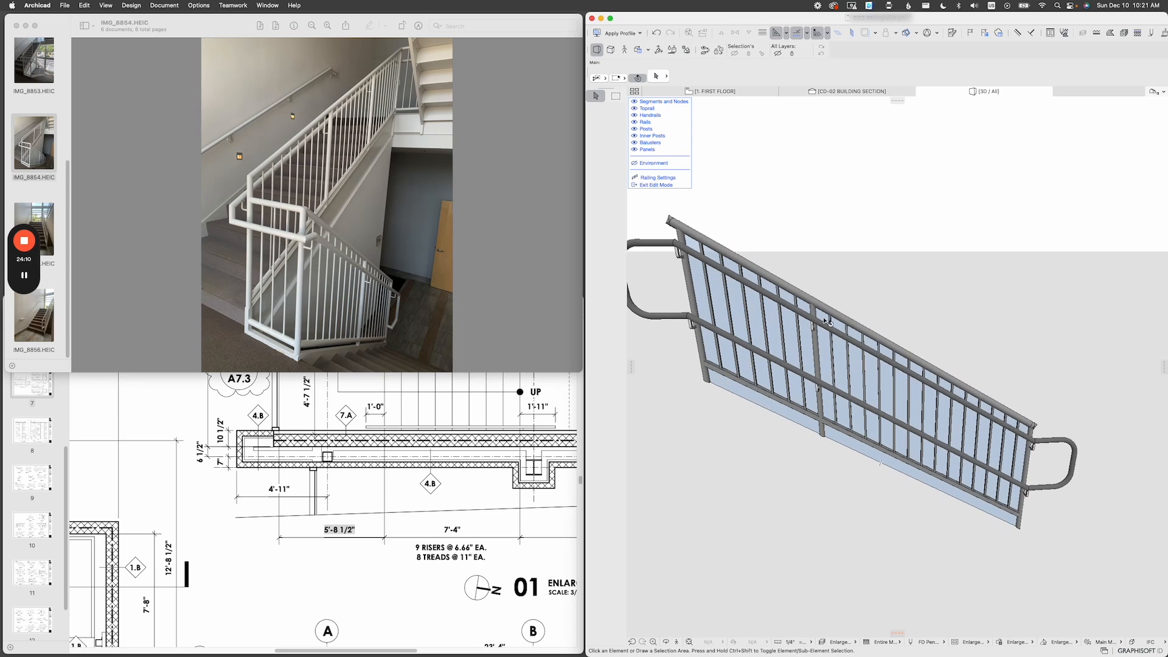
Set the railing segment's baluster pattern to Start from Center and apply the segment settings.
left_click(851, 445)
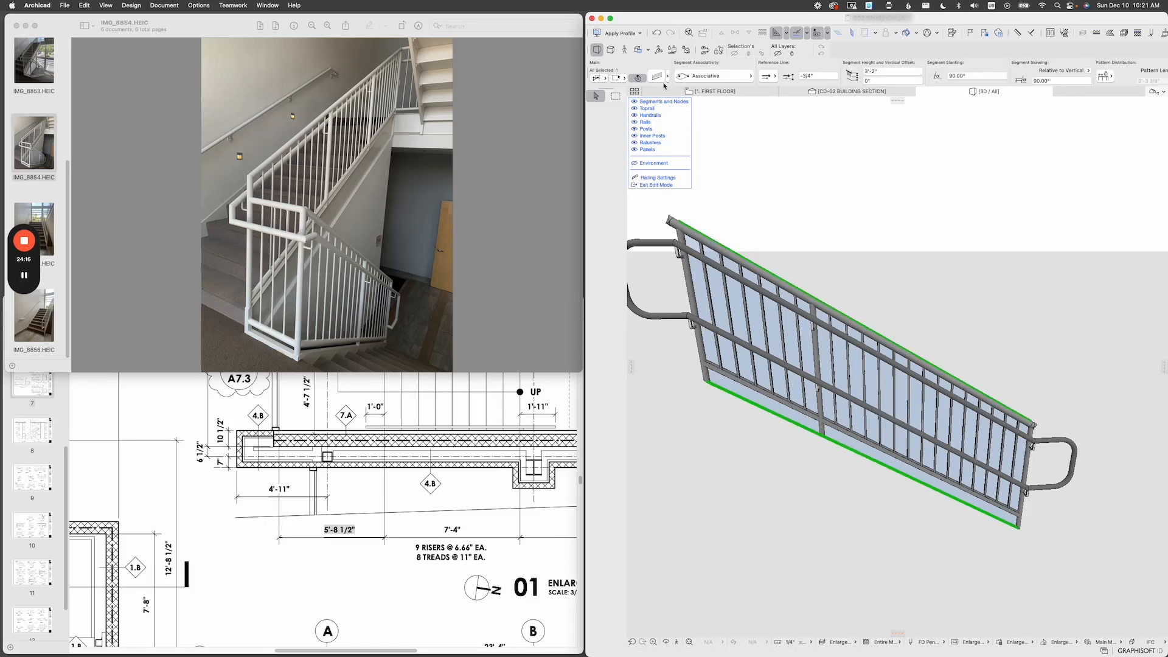
left_click(661, 80)
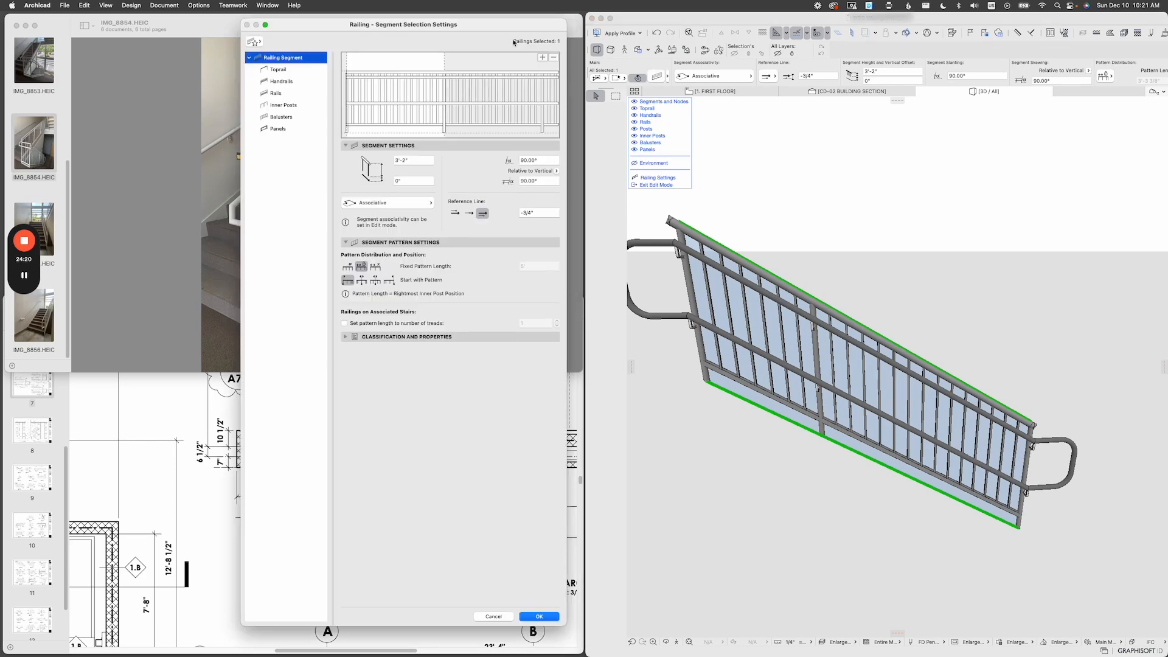
left_click_drag(491, 28, 576, 46)
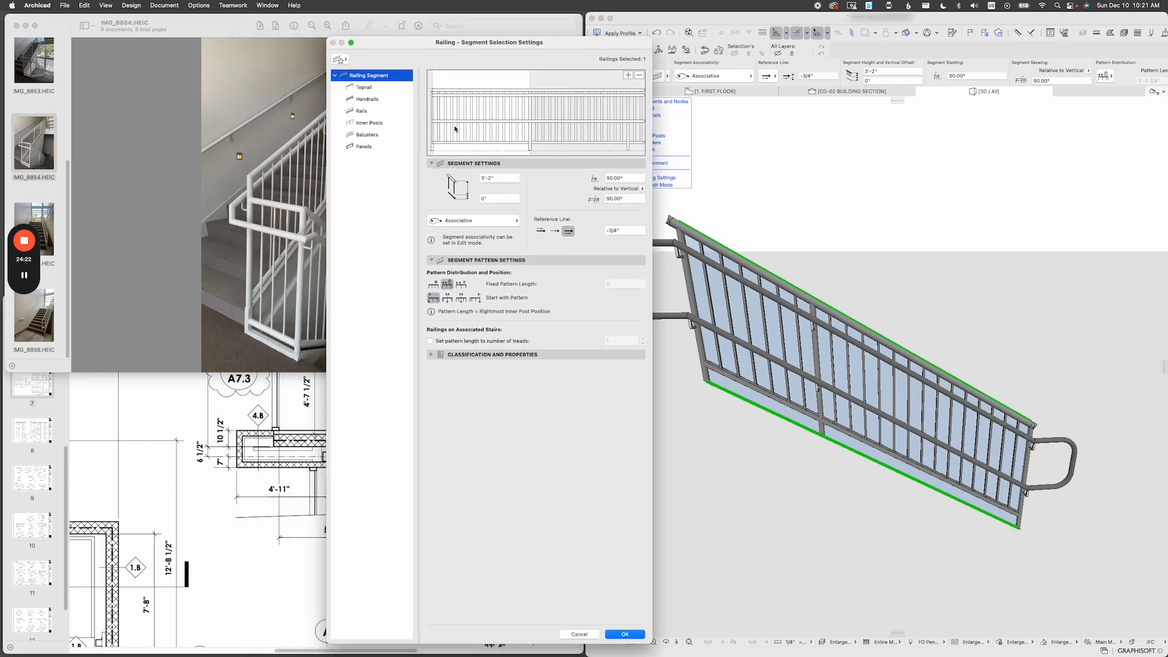
left_click(369, 135)
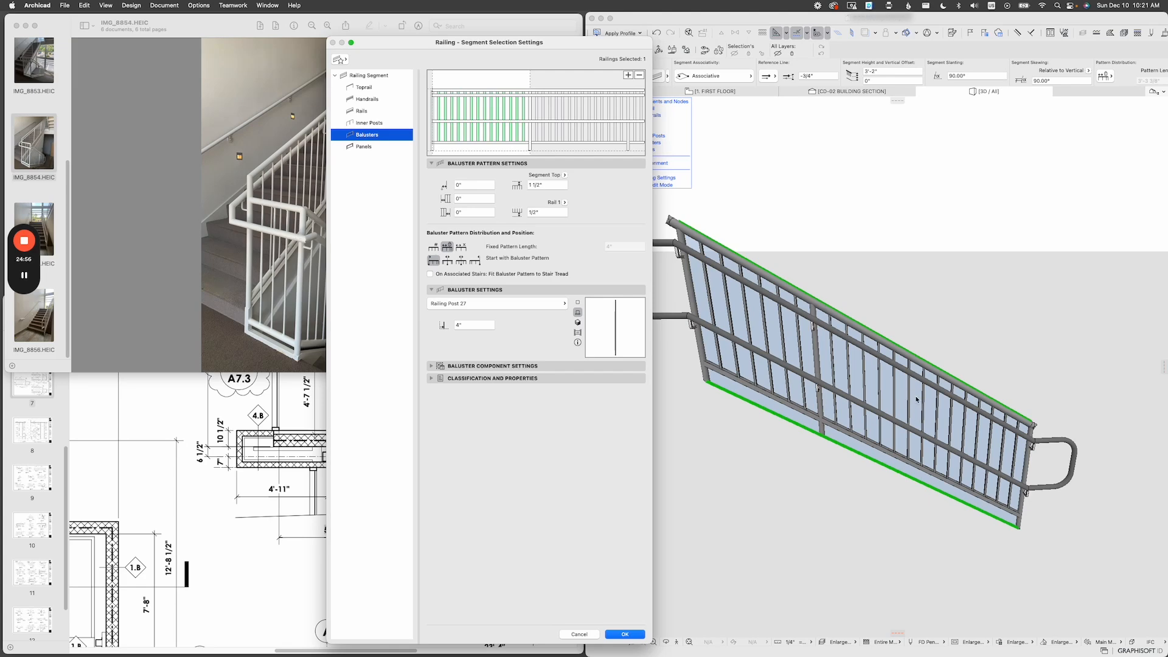
left_click(449, 263)
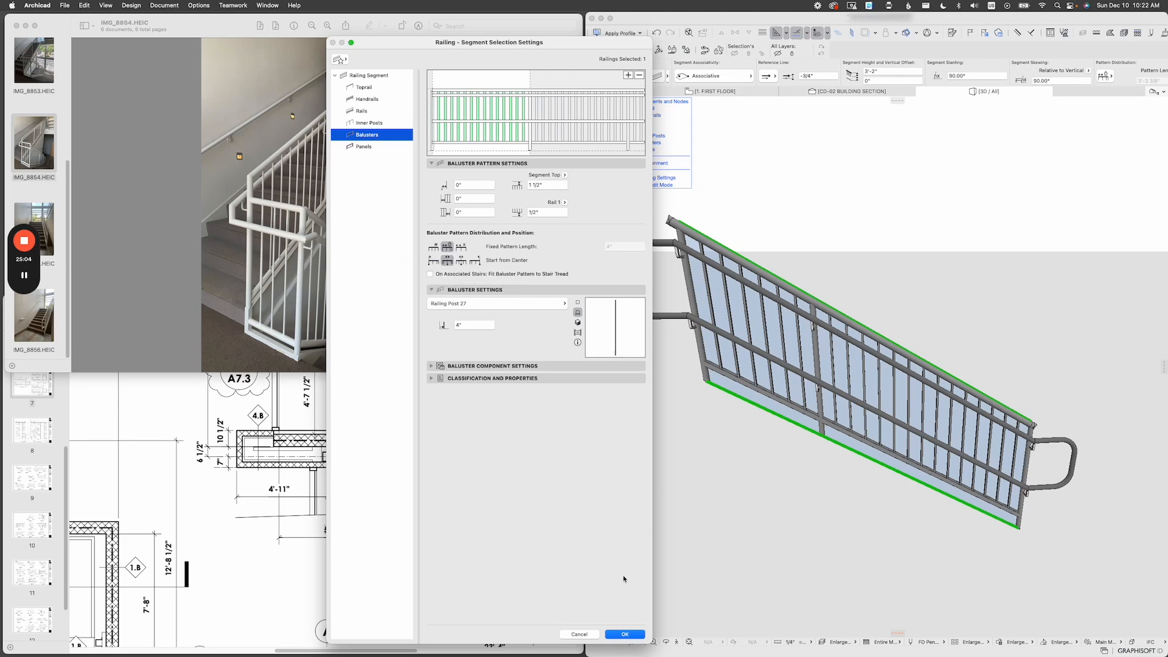
left_click(625, 635)
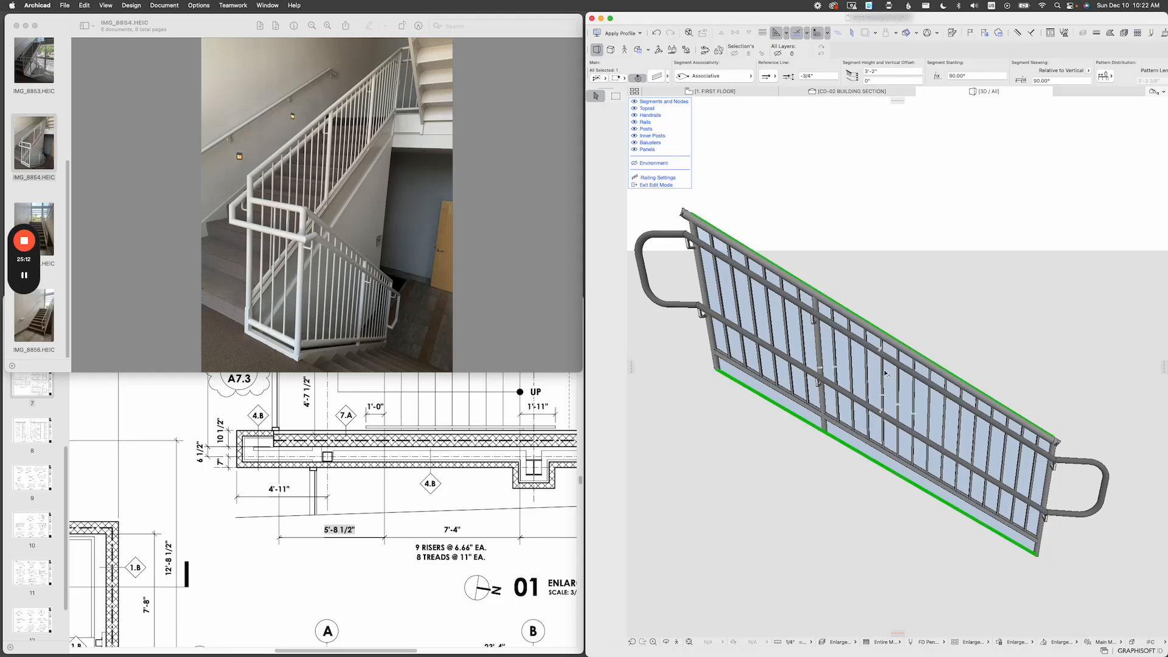
Try equal baluster distribution, return to Fixed Pattern Length, and apply the alternative Start from Center position to the segment's balusters.
left_click(656, 77)
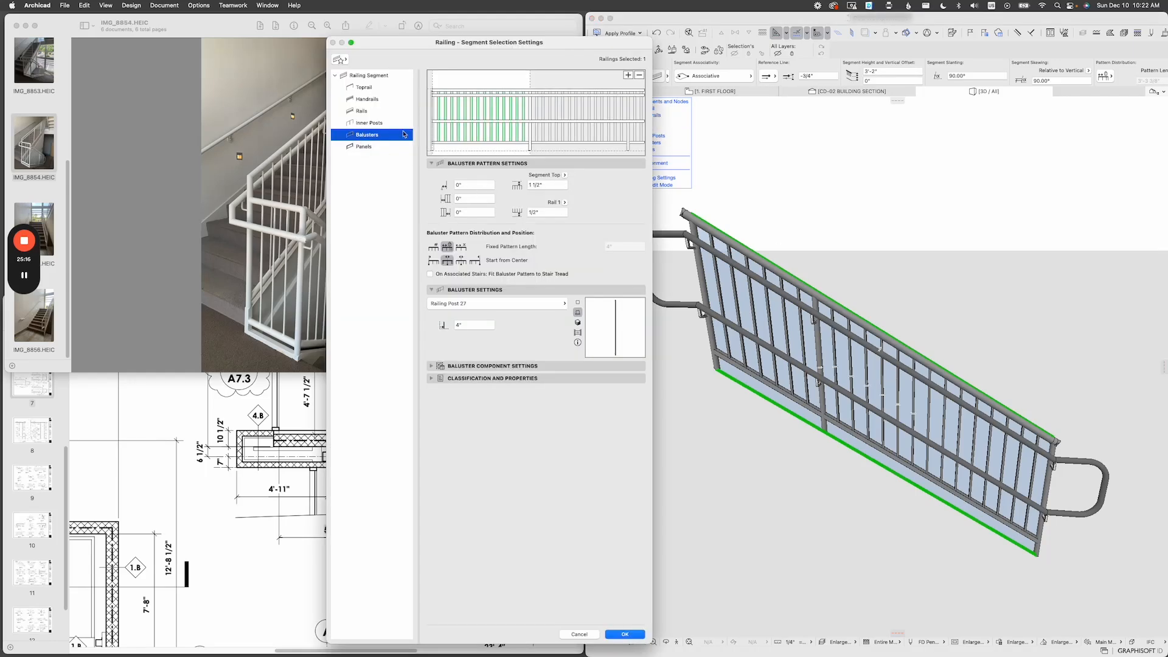
left_click(473, 136)
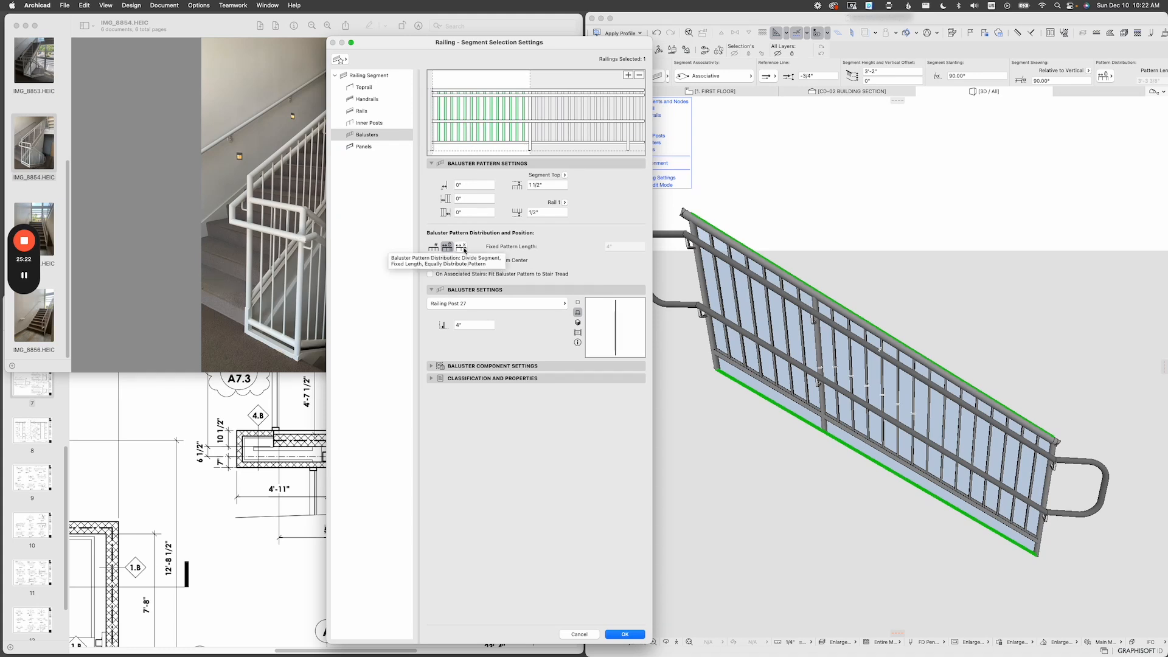
left_click(461, 247)
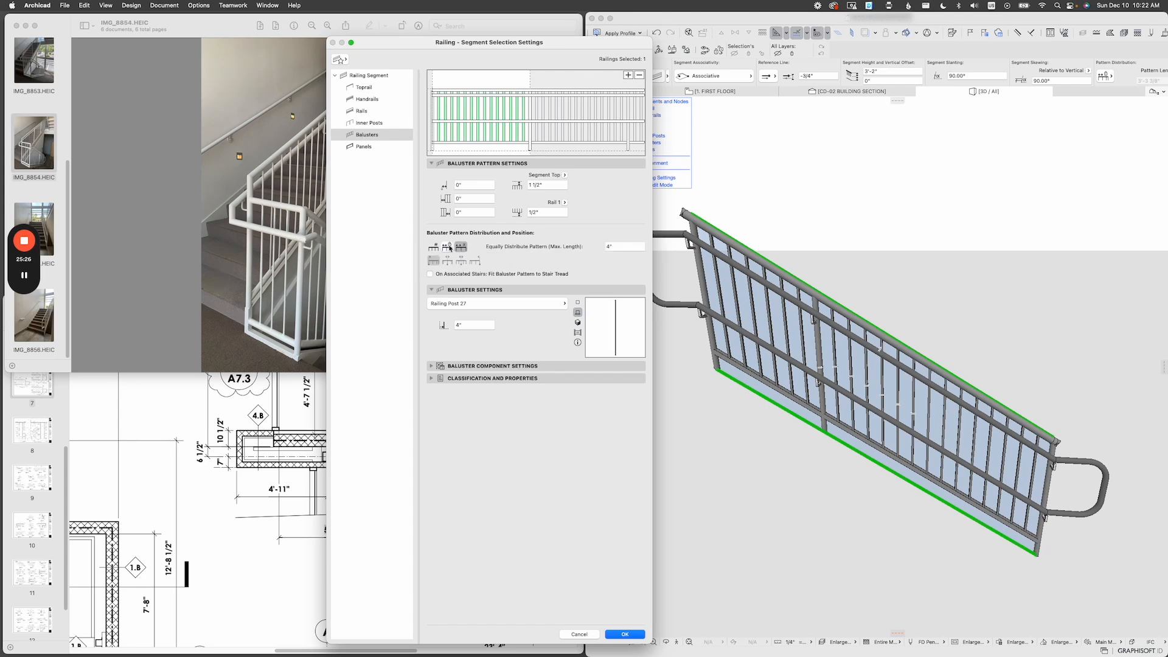
left_click(447, 246)
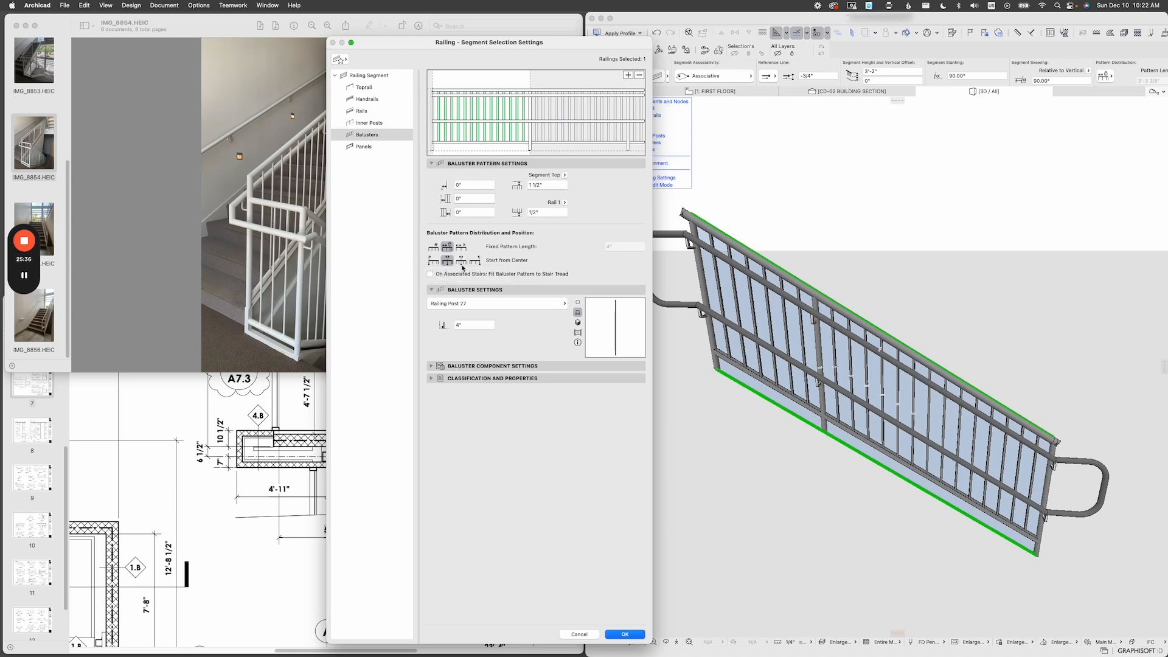
left_click(461, 261)
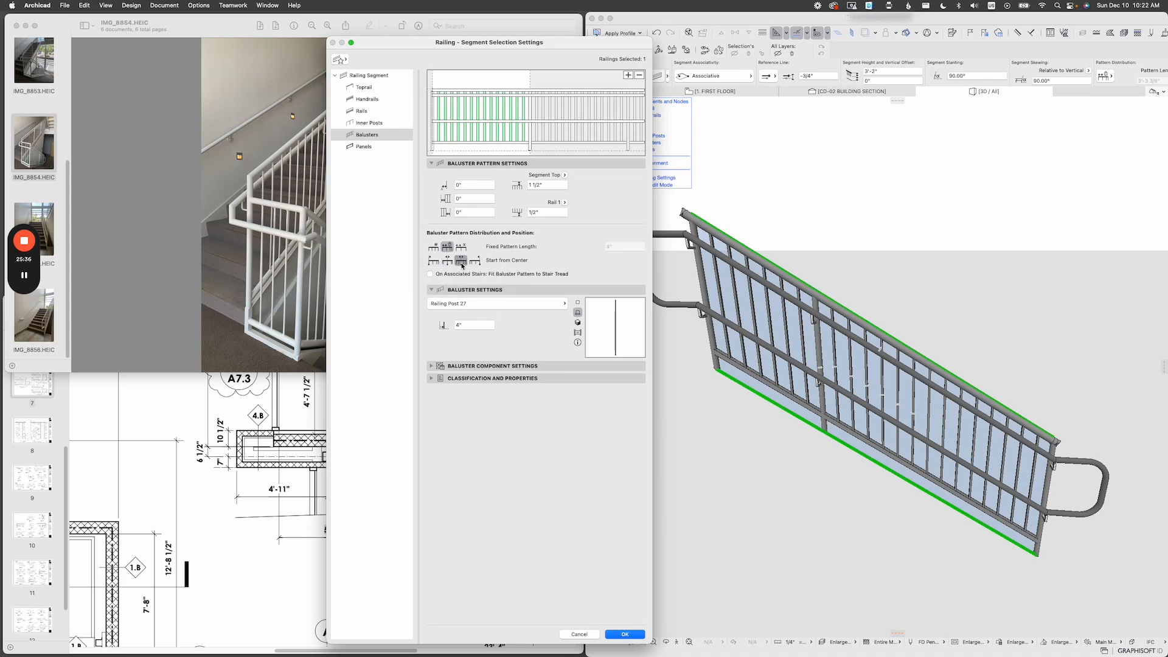
left_click(625, 633)
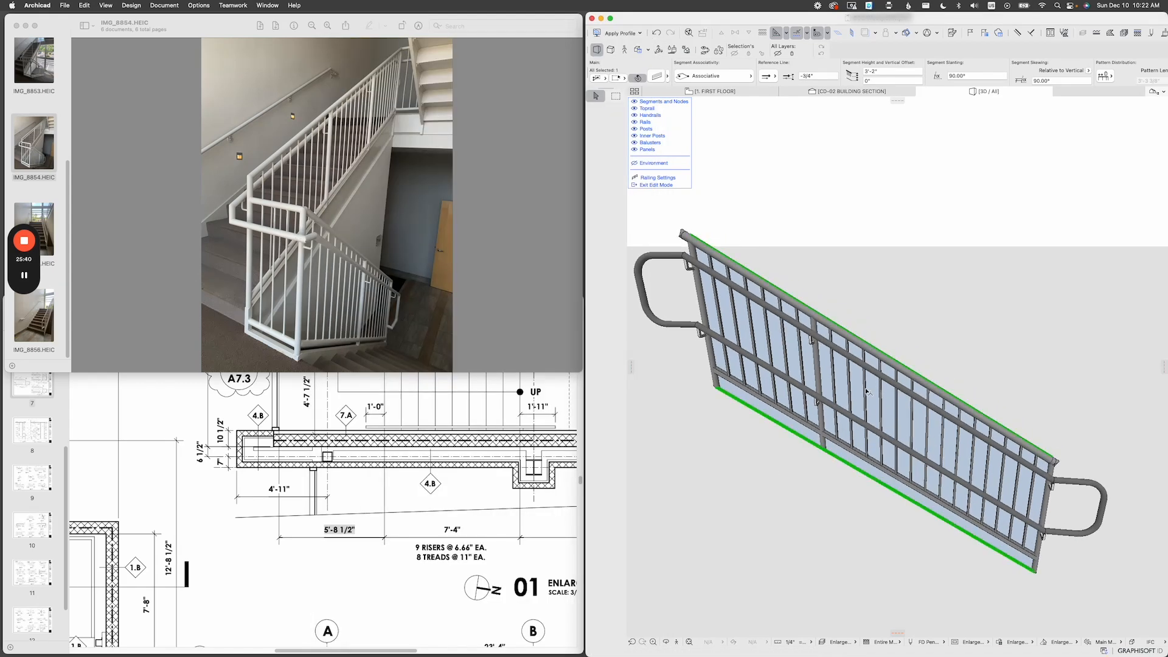
Set the railing segment's pattern position to Start from Center, keeping Fixed Pattern Length, and apply the segment settings.
left_click(819, 353)
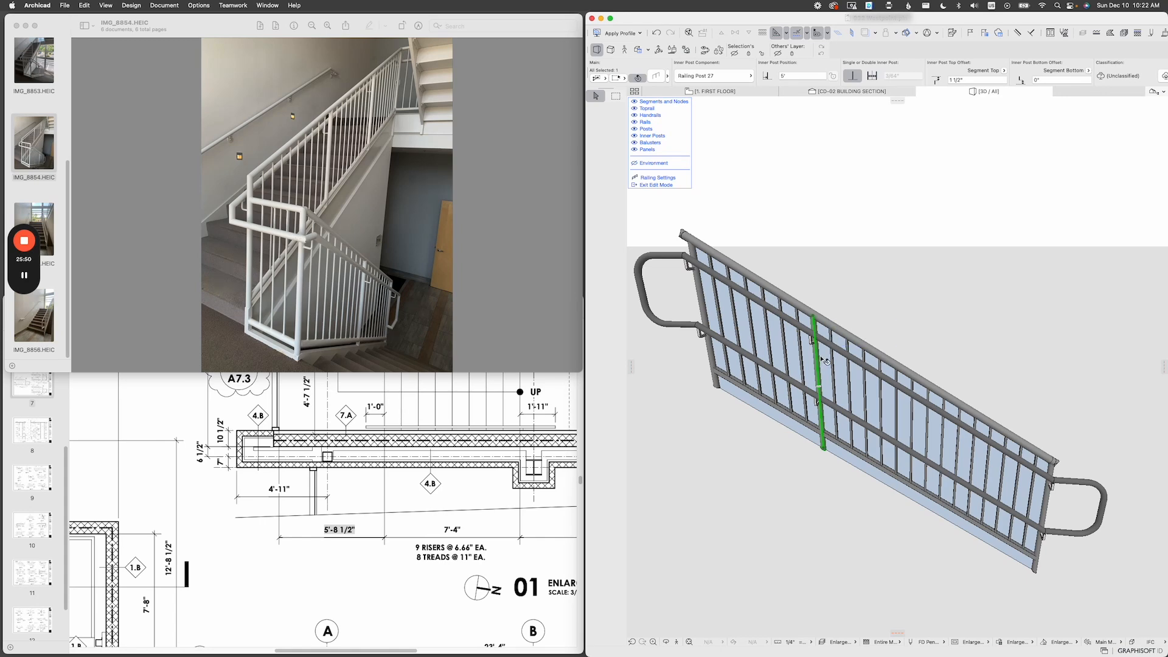
left_click(827, 361)
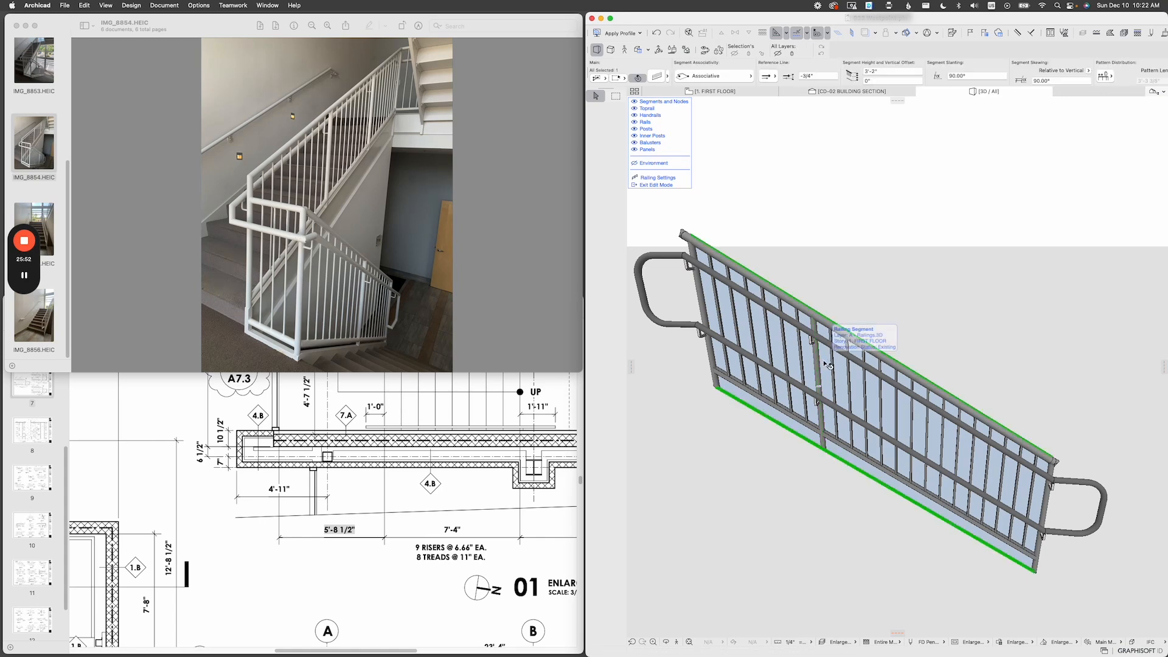
double_click(822, 360)
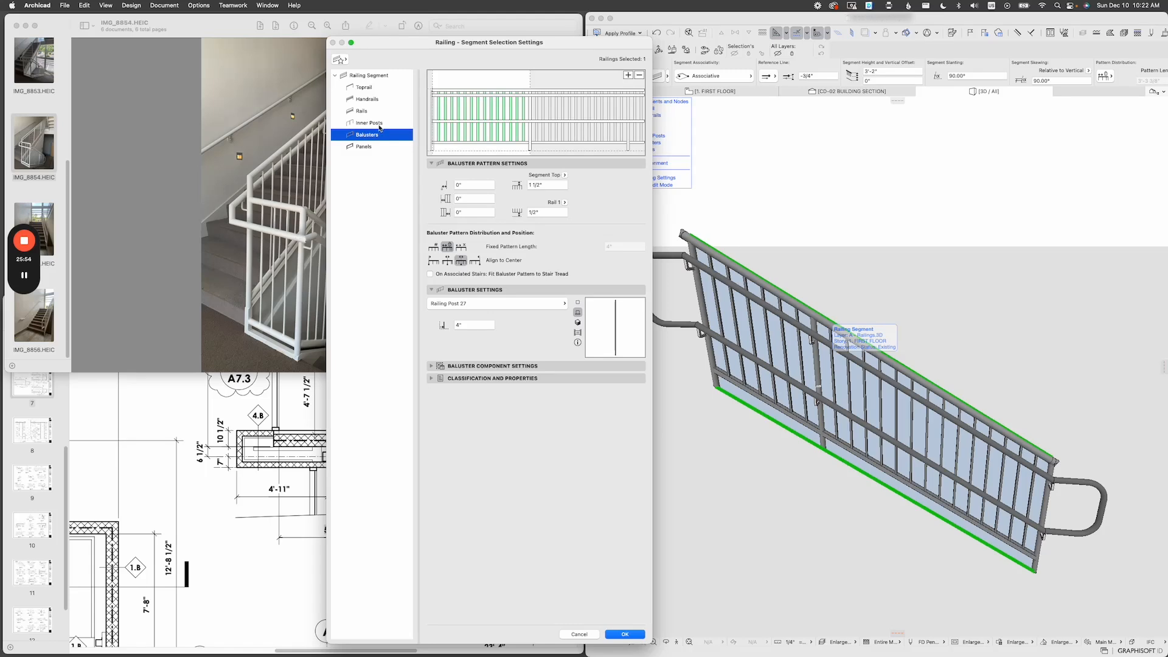
left_click(377, 77)
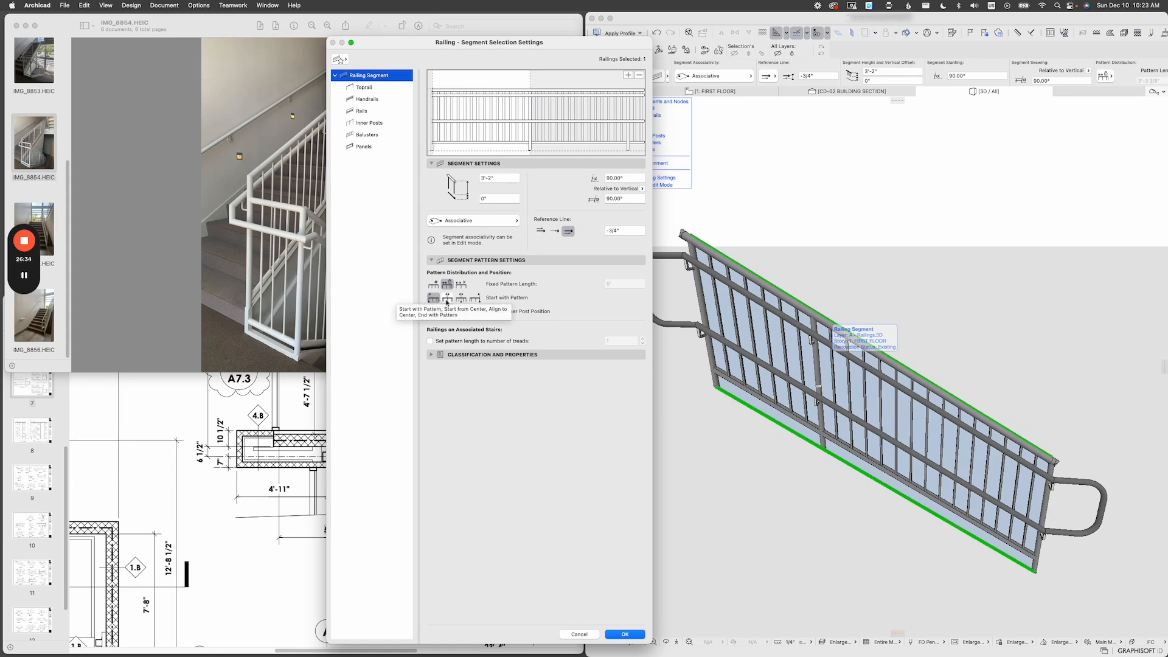
left_click(448, 298)
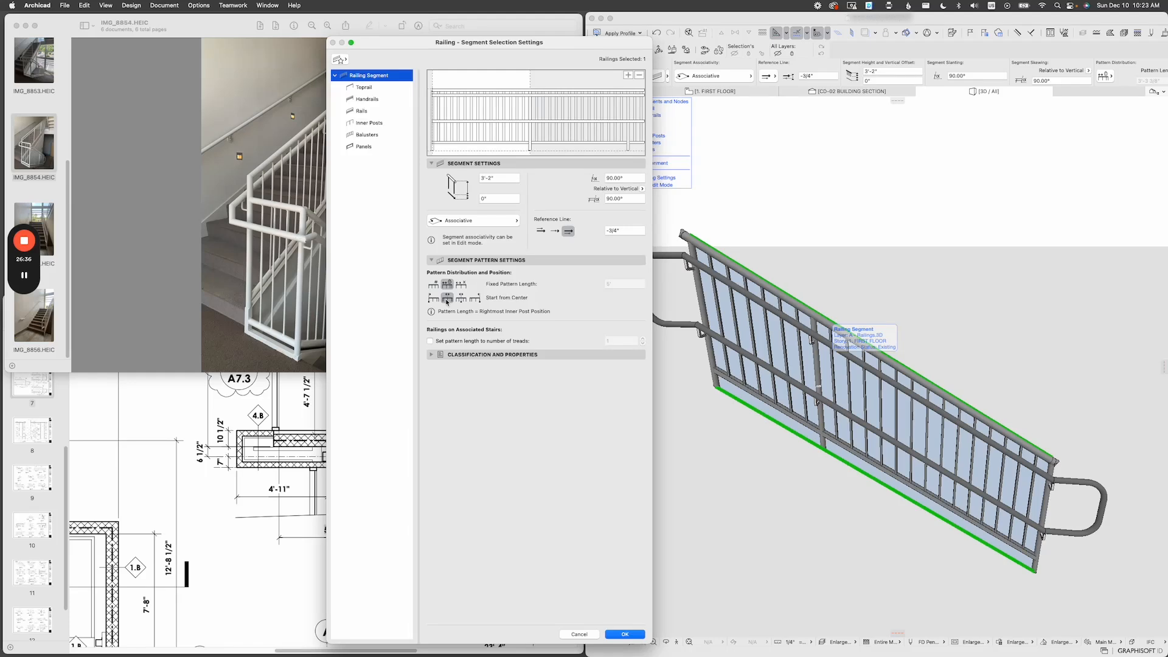
left_click(625, 635)
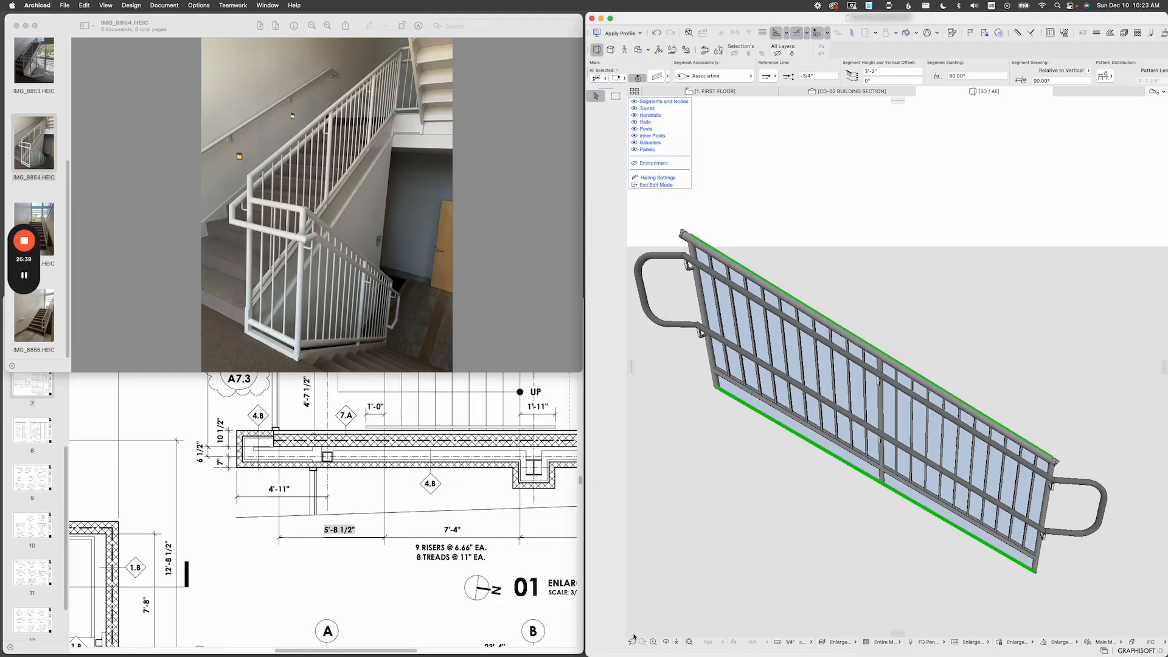
Exit railing edit mode and clear the selection to check the centred inner post against the stair flight.
middle_click_drag(817, 441, 841, 431, "shift")
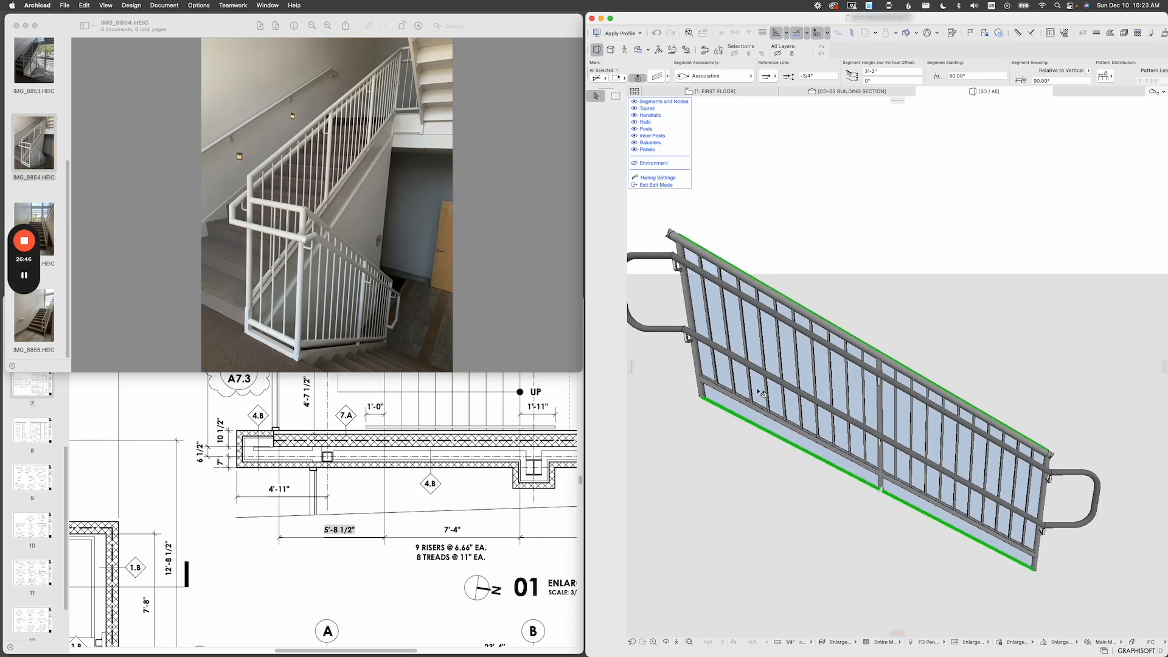
middle_click_drag(899, 458, 850, 378, "shift")
key("Escape")
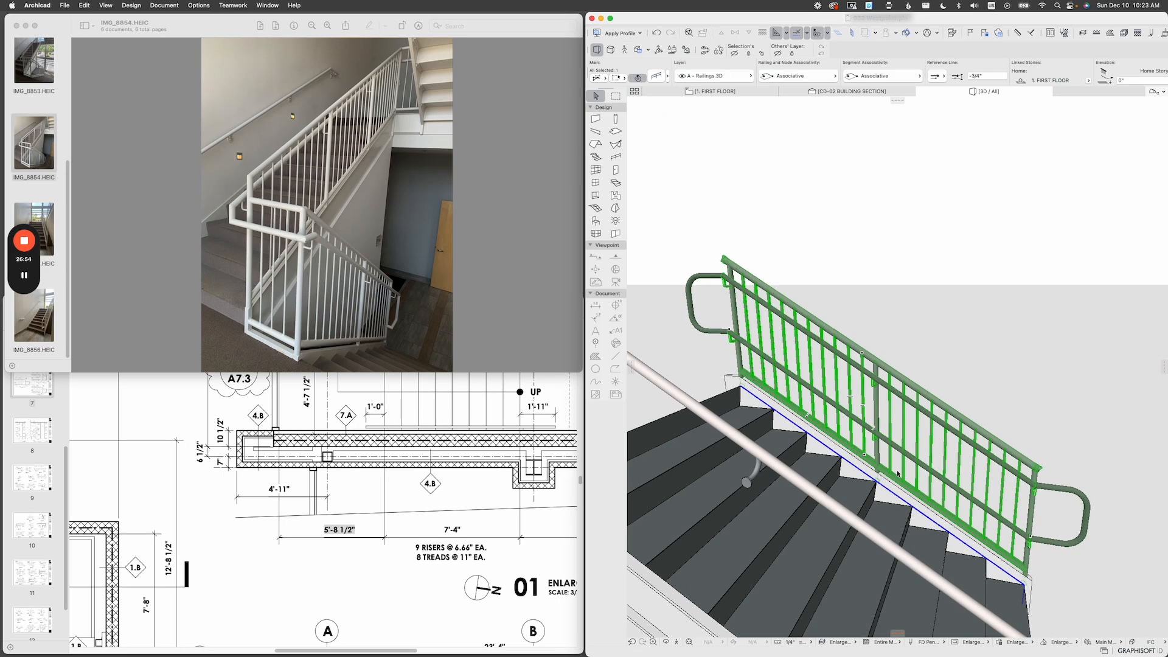
key("Escape")
scroll(923, 406, "up", 2)
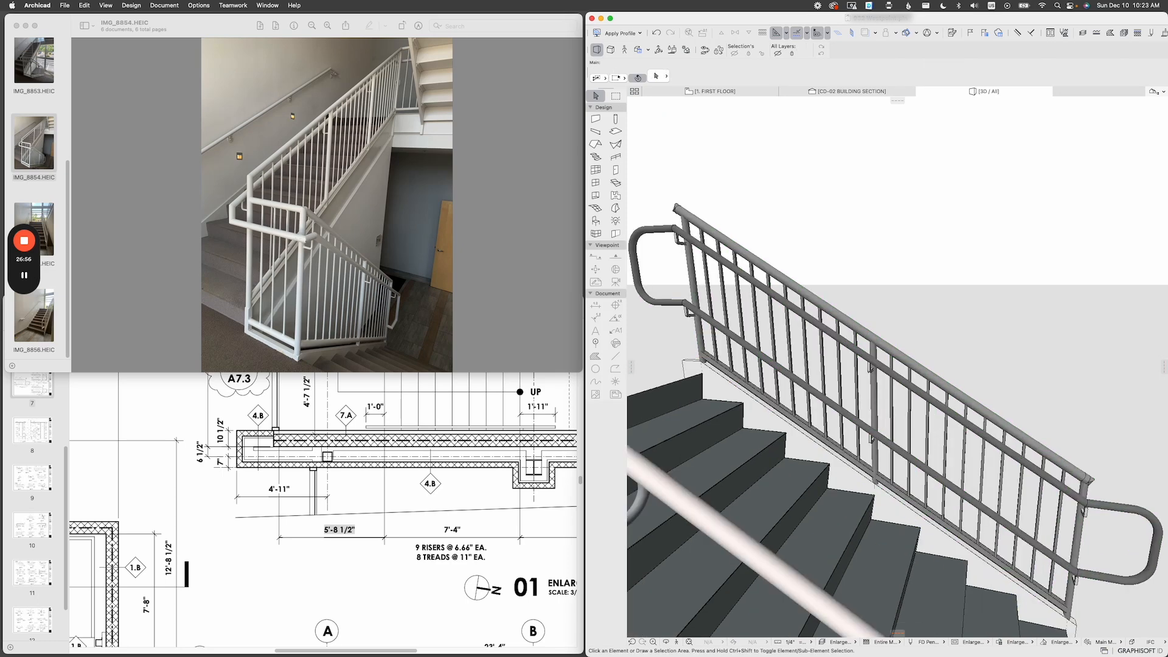
left_click(927, 398)
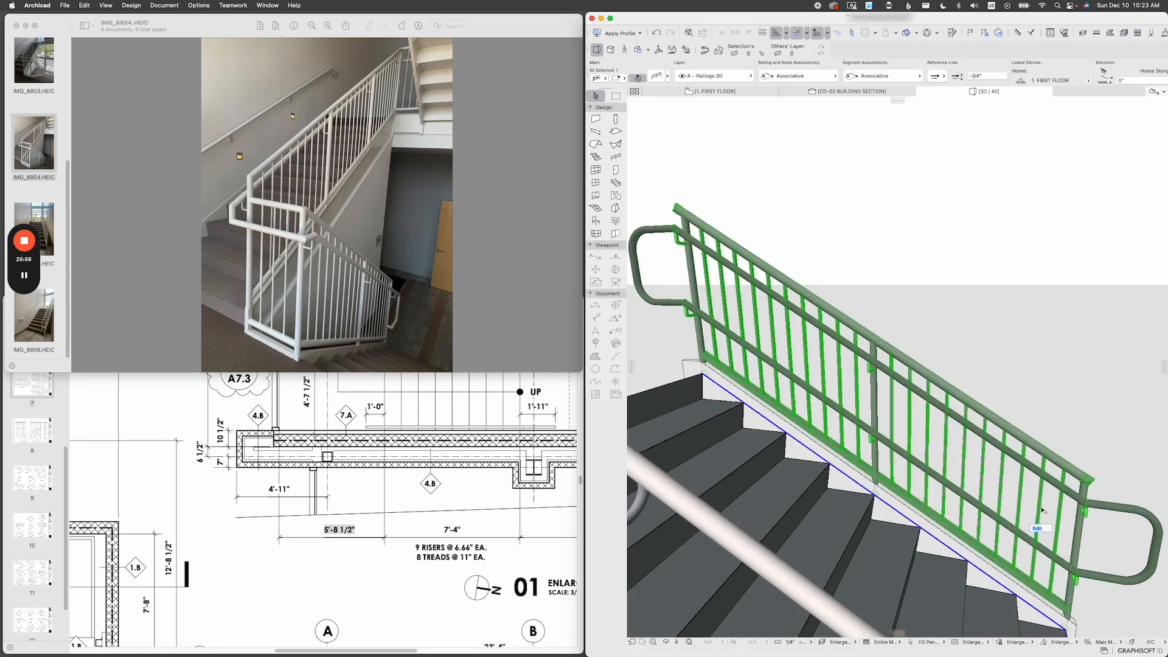
left_click(1039, 531)
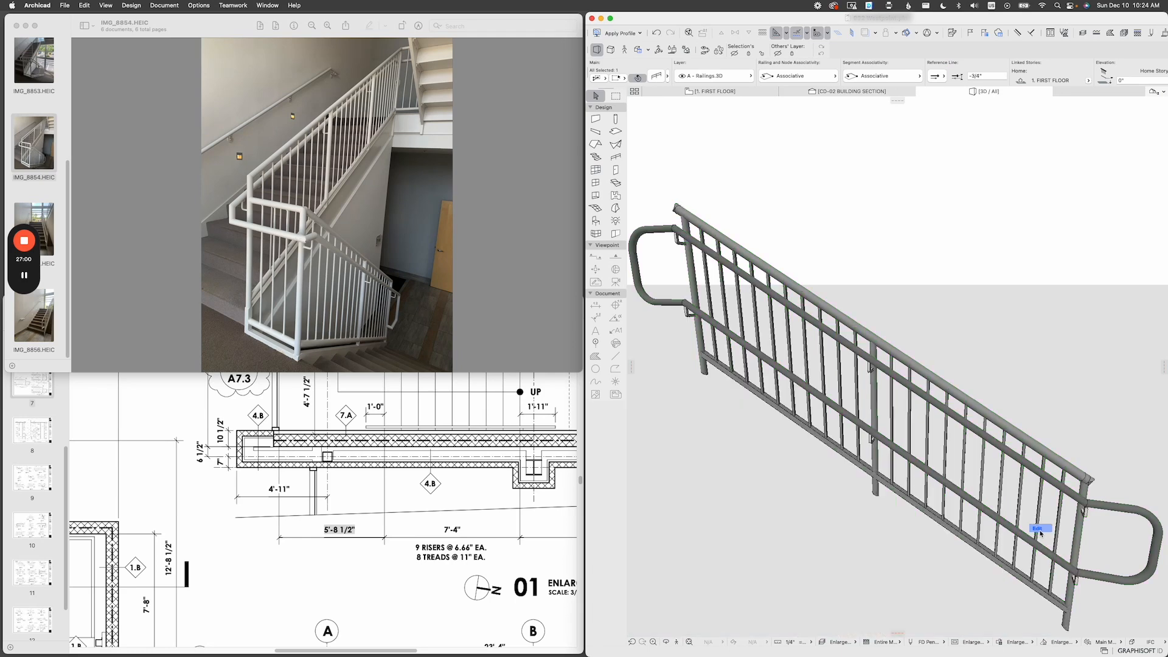
left_click(1082, 482)
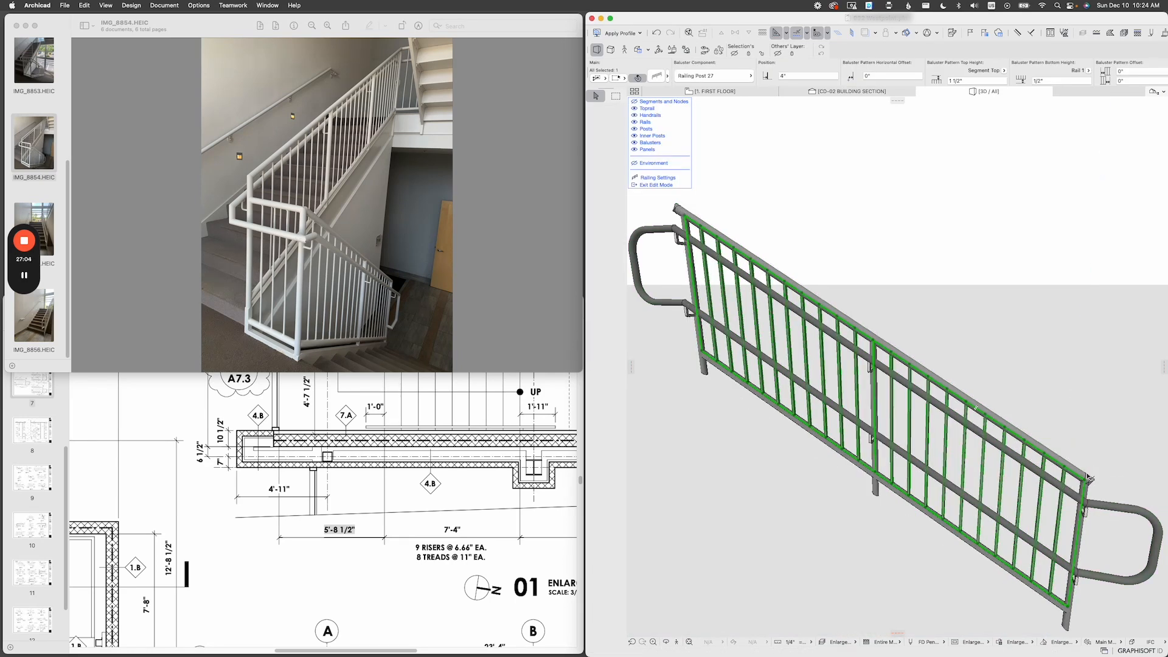
left_click(1088, 483)
key("Escape")
key("Escape")
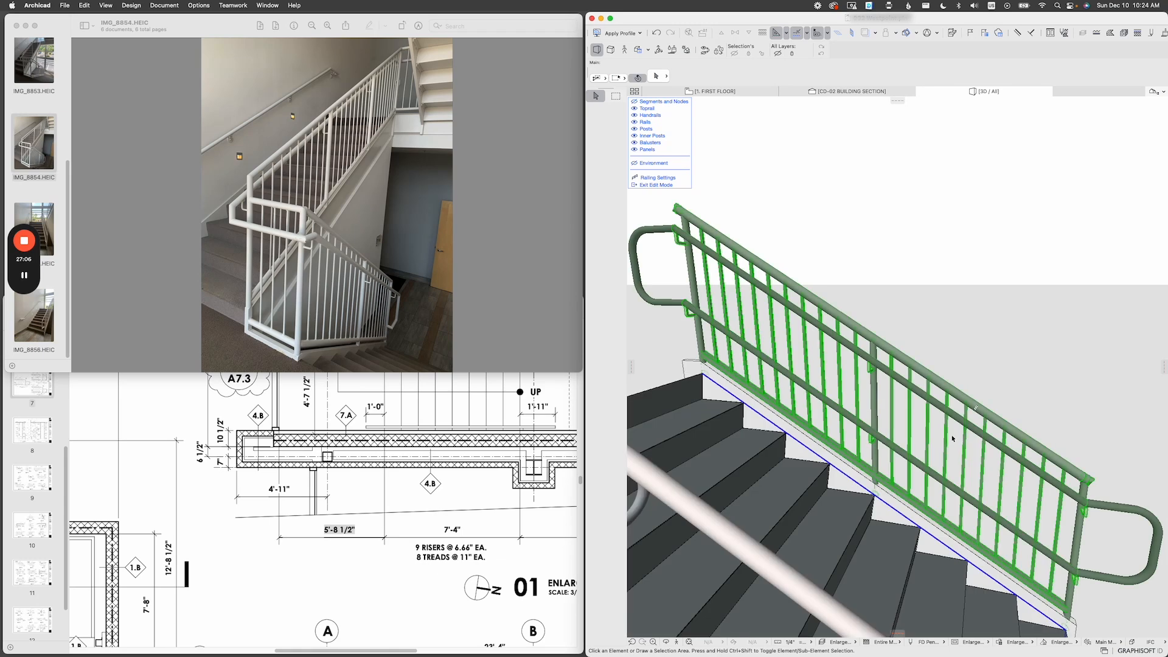
key("Escape")
Open the whole railing's selection settings, review its toprail, handrails and rails, and remove the lower handrail at 1'-6".
left_click(931, 374)
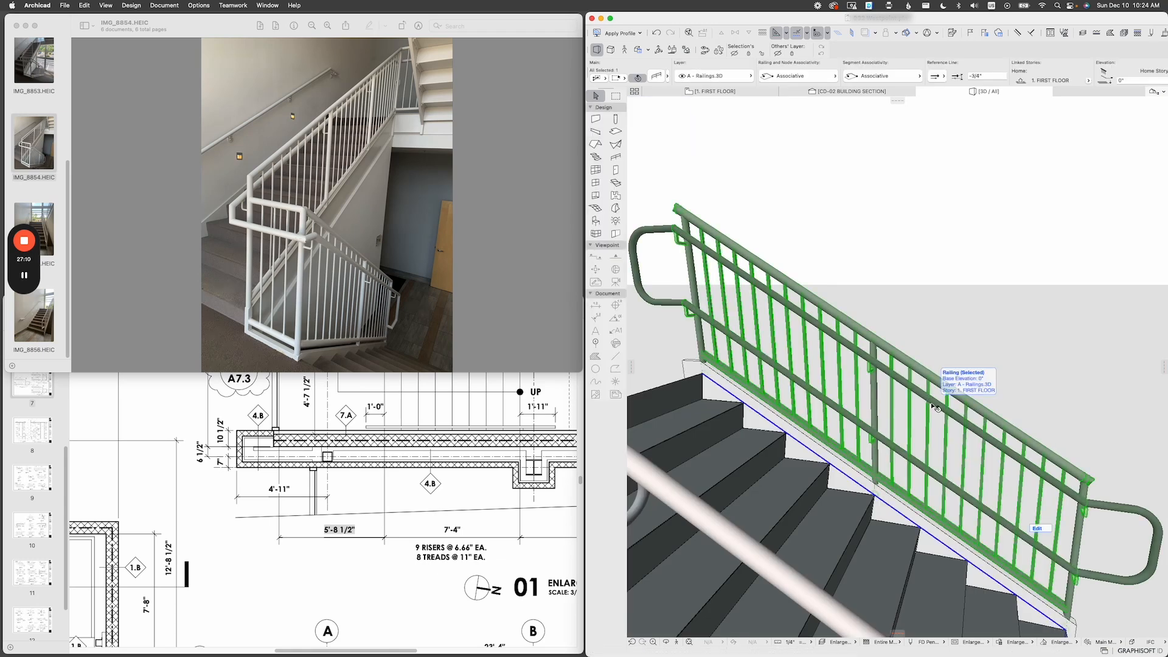
double_click(936, 408)
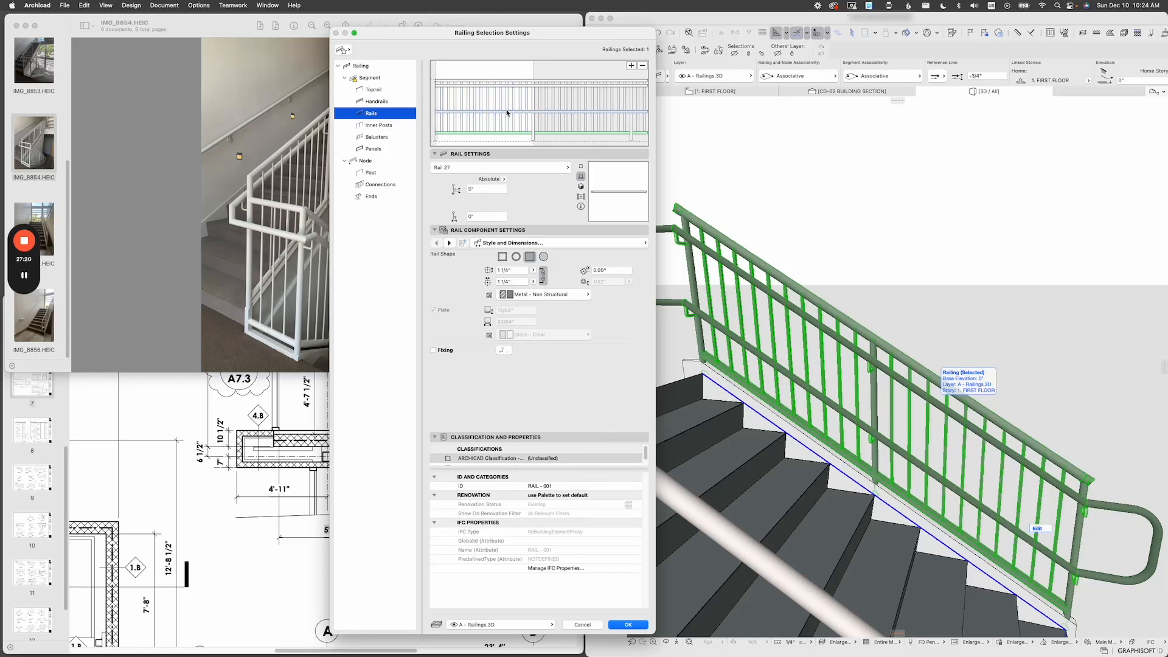
left_click_drag(418, 33, 499, 43)
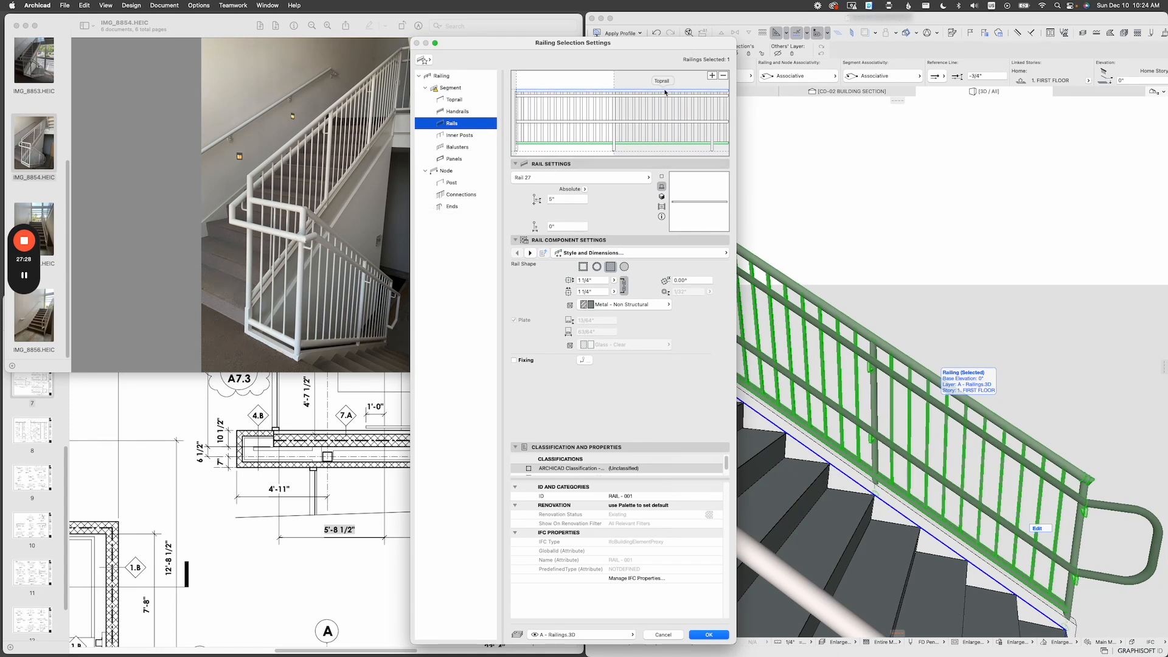
left_click(548, 93)
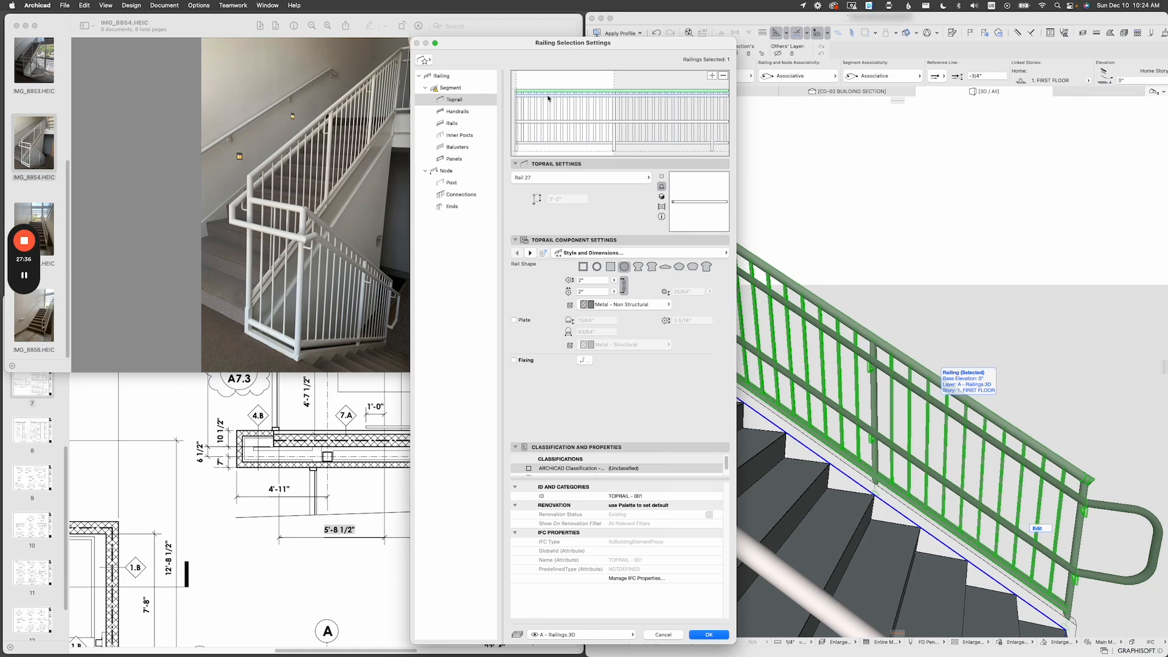
left_click(549, 95)
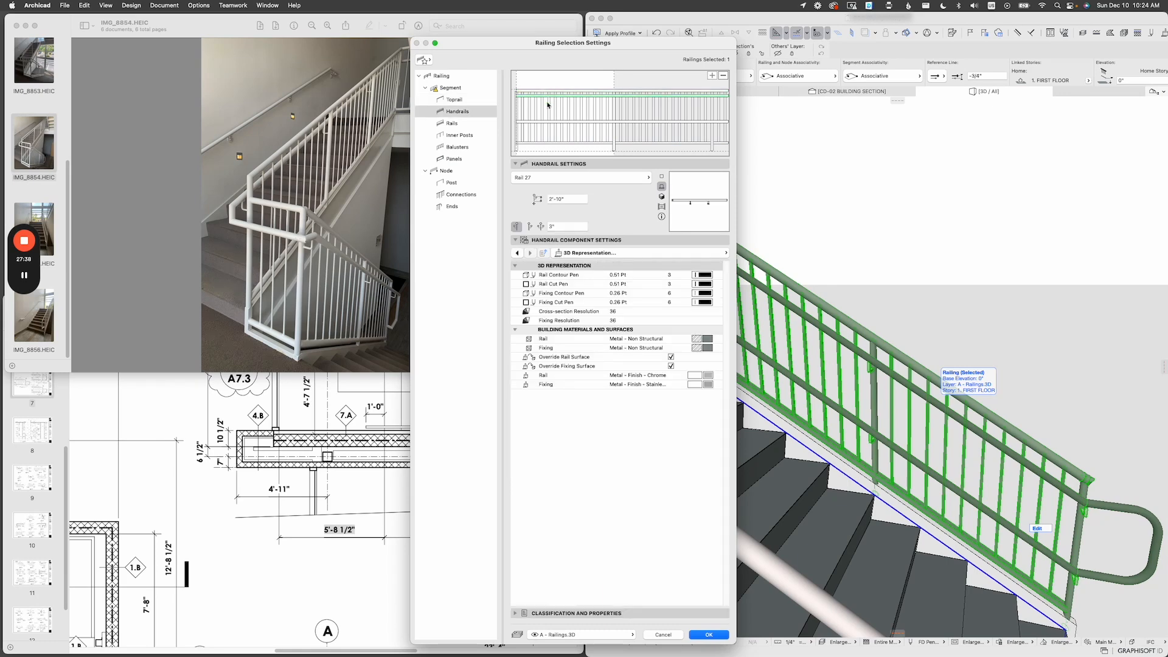
left_click(546, 122)
left_click(561, 95)
left_click(560, 145)
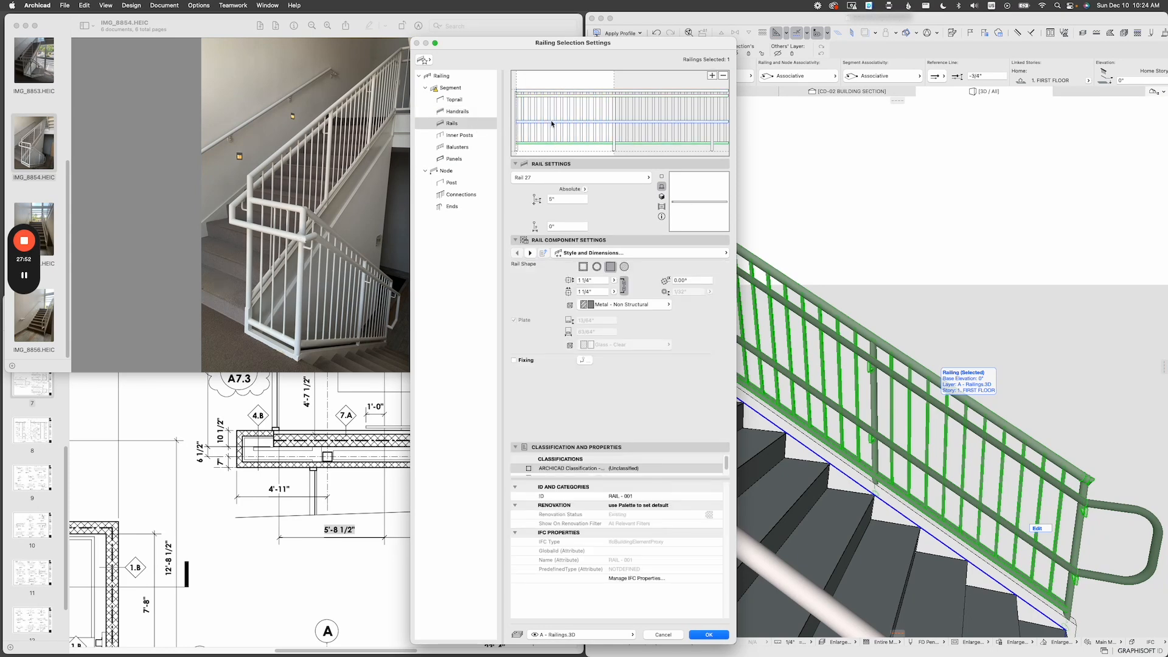
left_click(552, 123)
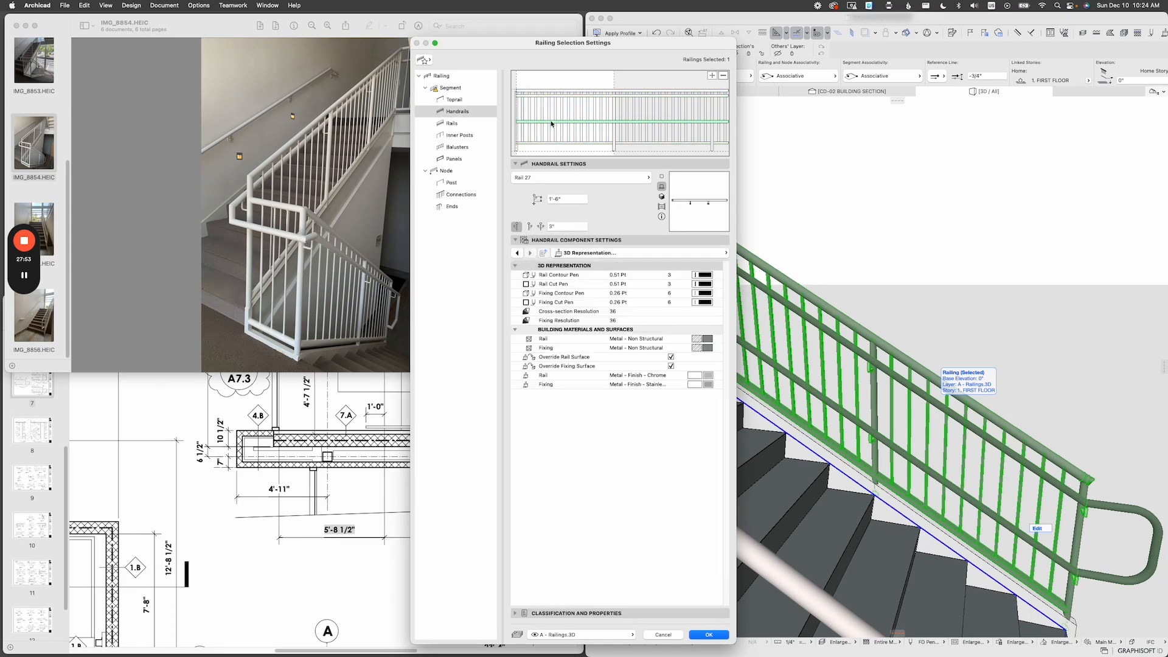
left_click(724, 75)
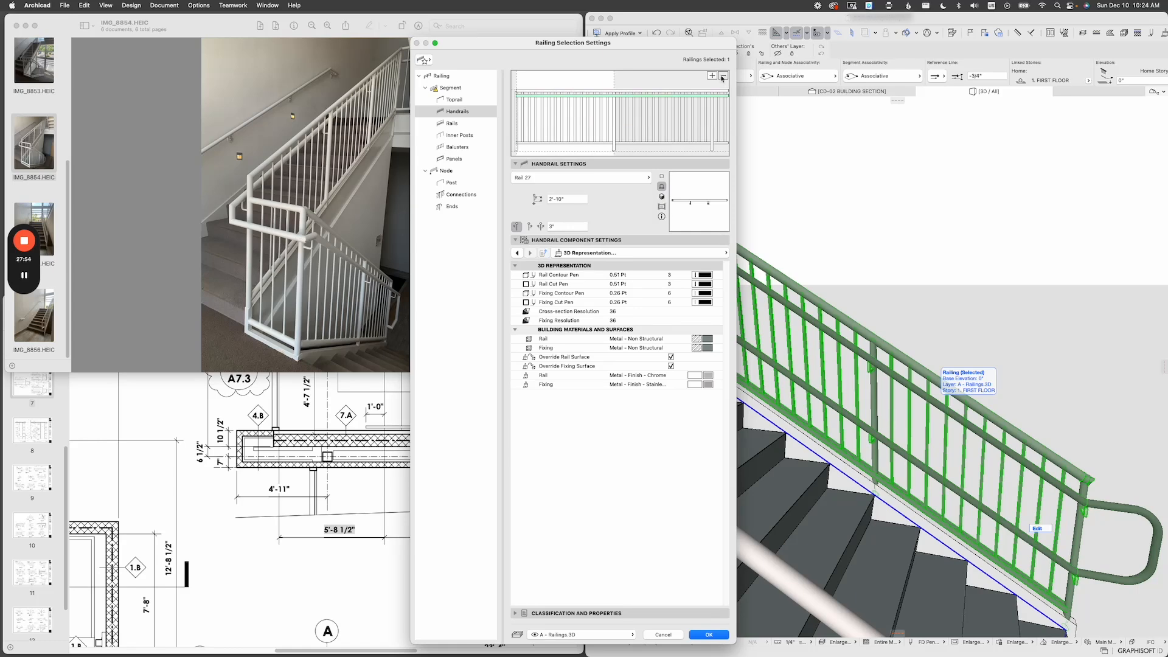
Try applying the lower handrail's removal to the selected stair railing, then undo it.
left_click(716, 633)
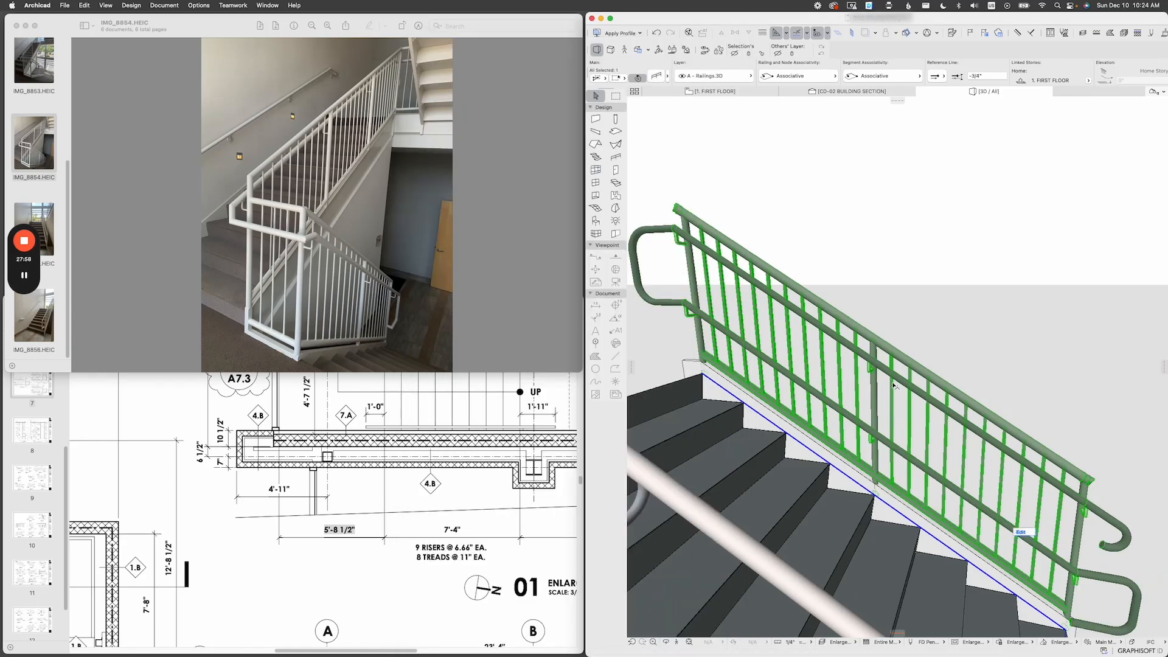
scroll(894, 385, "down", 2)
middle_click_drag(894, 385, 1030, 346, "shift")
scroll(917, 377, "down", 2)
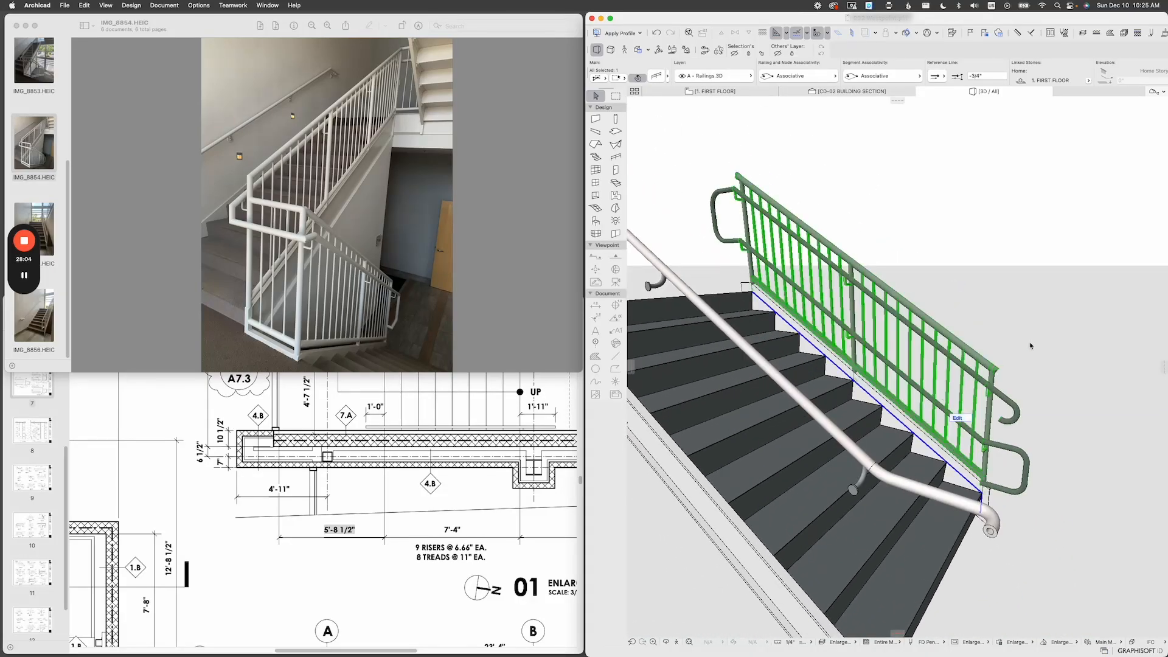
key("super+z")
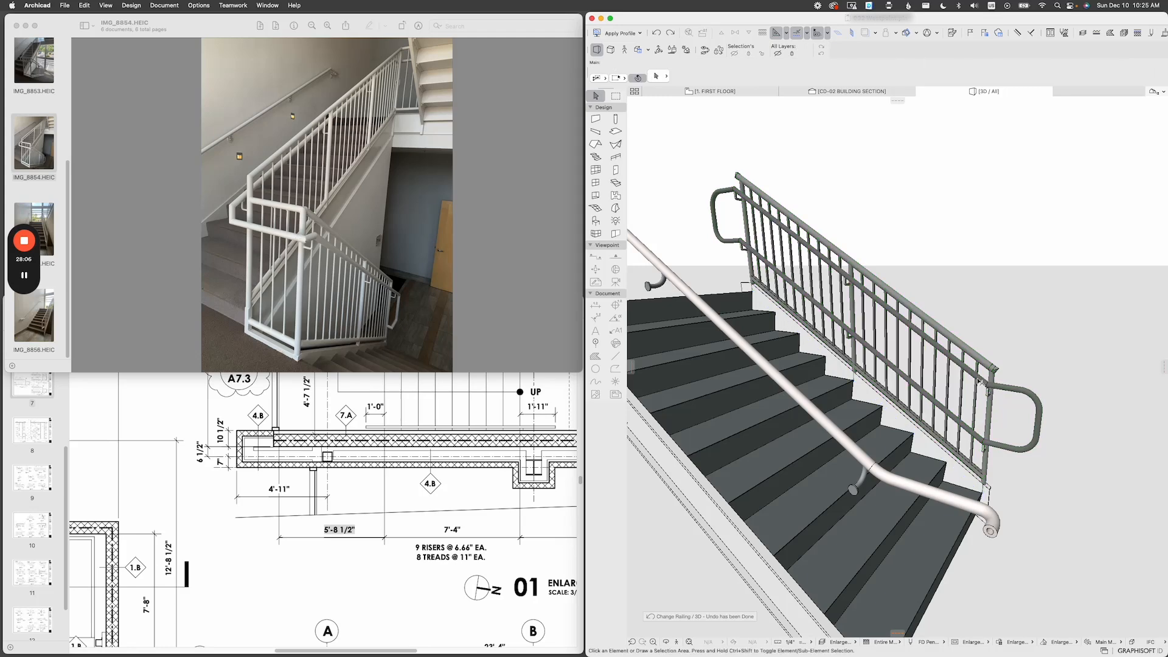
Try again to delete the handrail at 1'-6" from the stair railing, then undo the change.
double_click(982, 382)
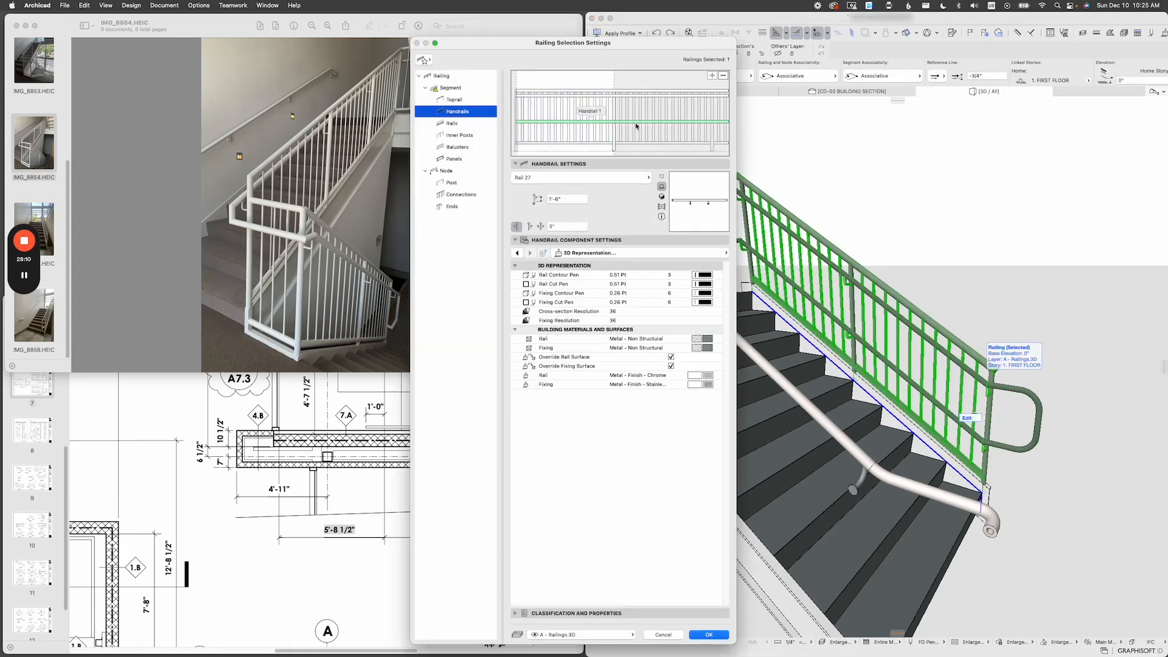
left_click(721, 78)
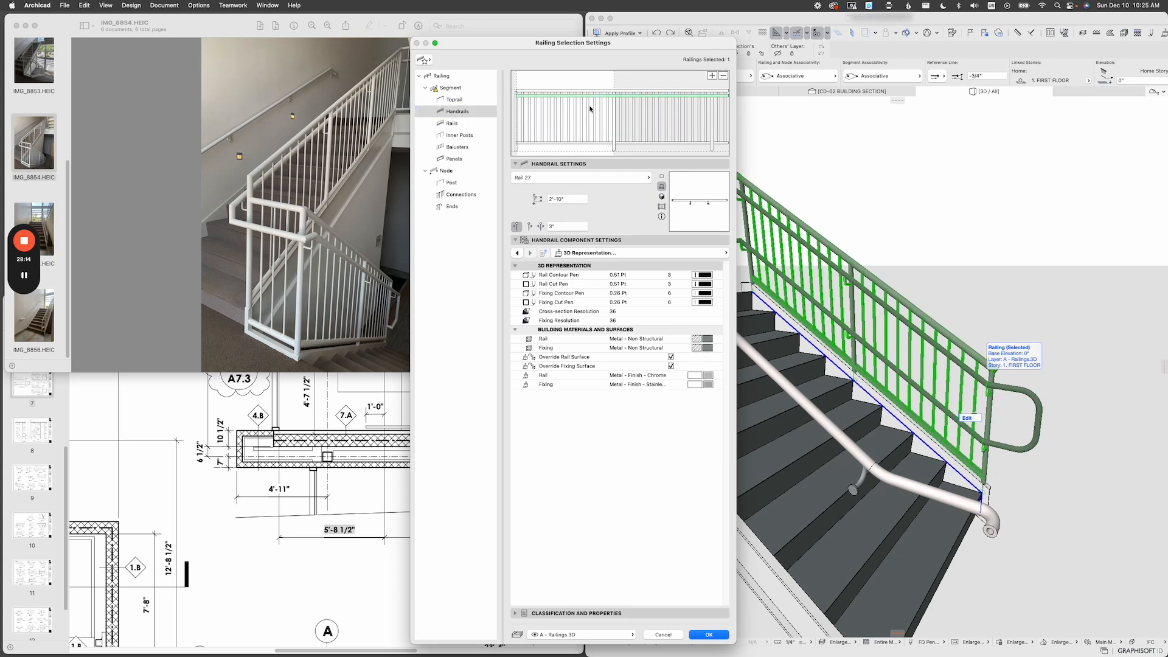
left_click(724, 634)
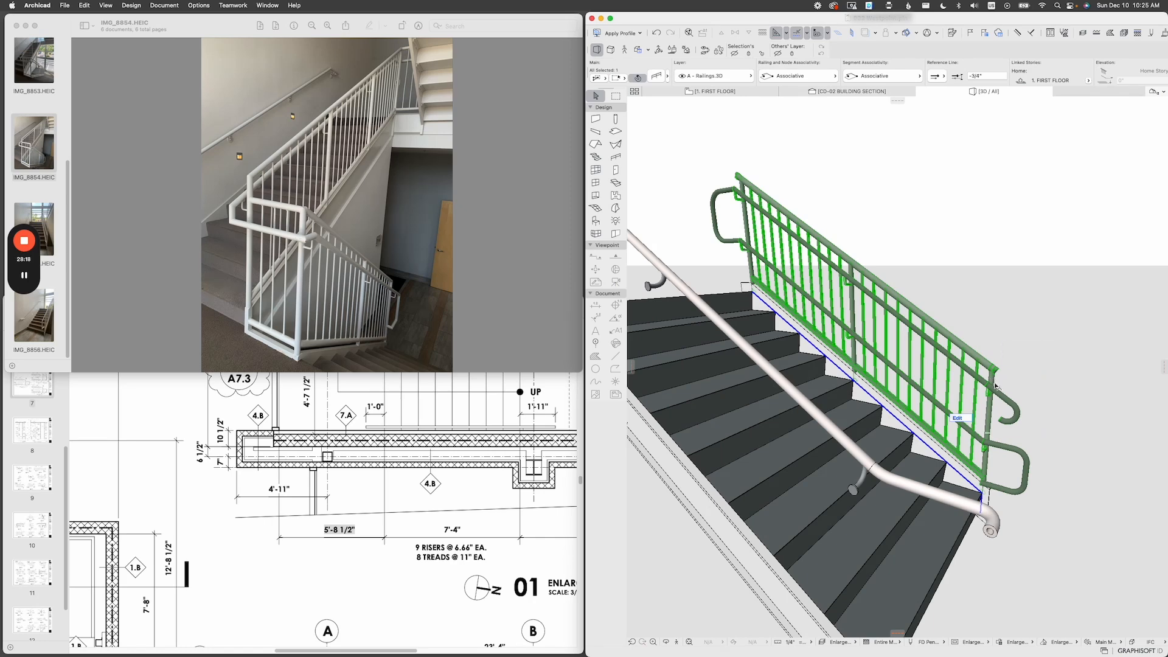
scroll(984, 383, "up", 2)
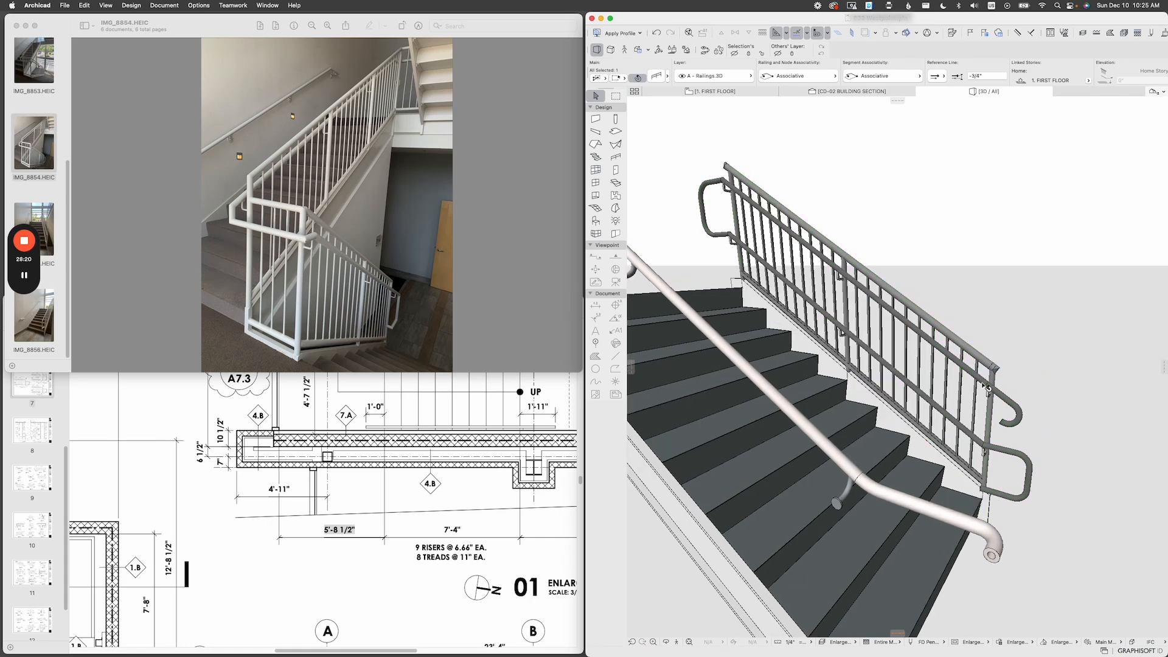
scroll(979, 384, "up", 1)
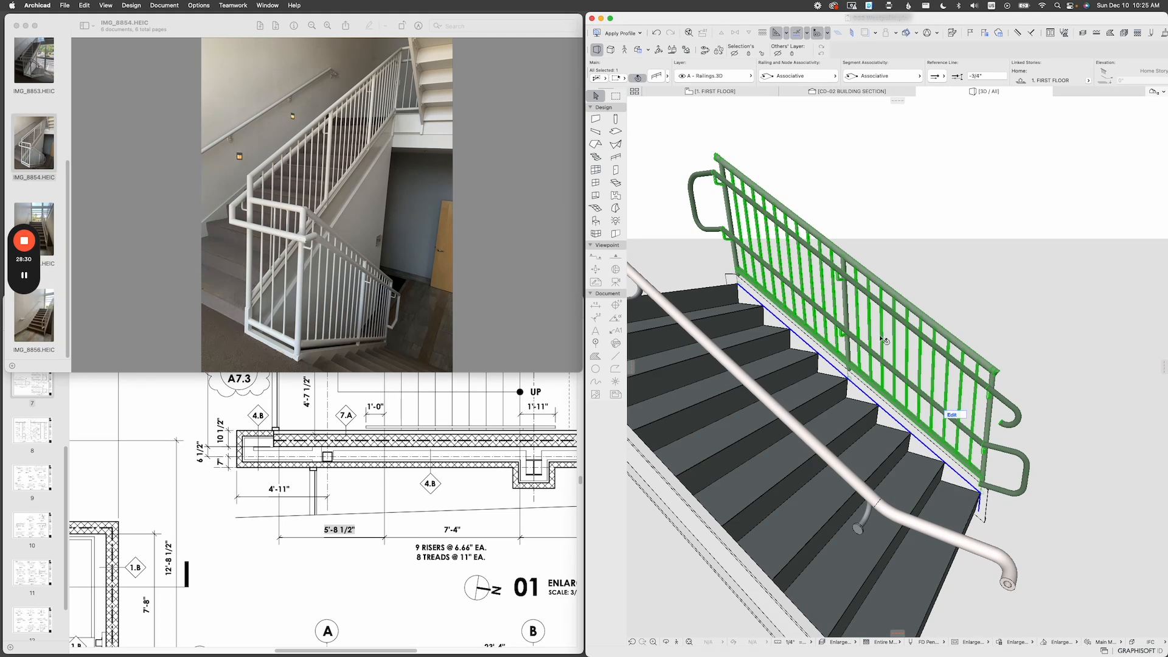
key("super+z")
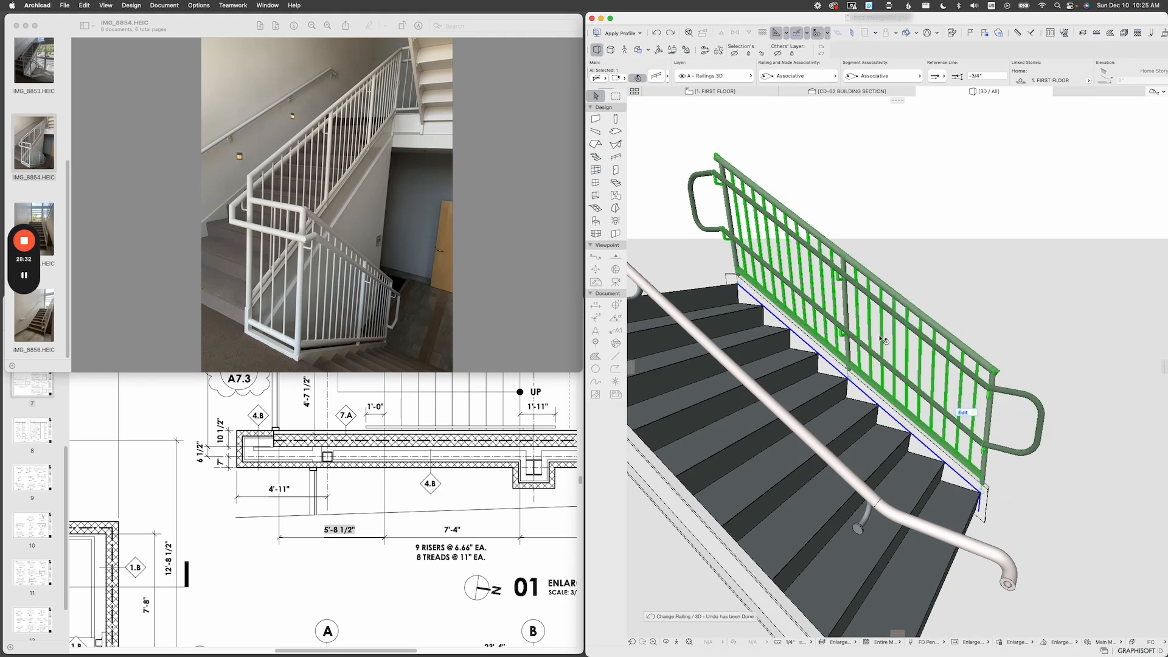
Reset the custom segments of the stair railing and apply the change.
double_click(846, 340)
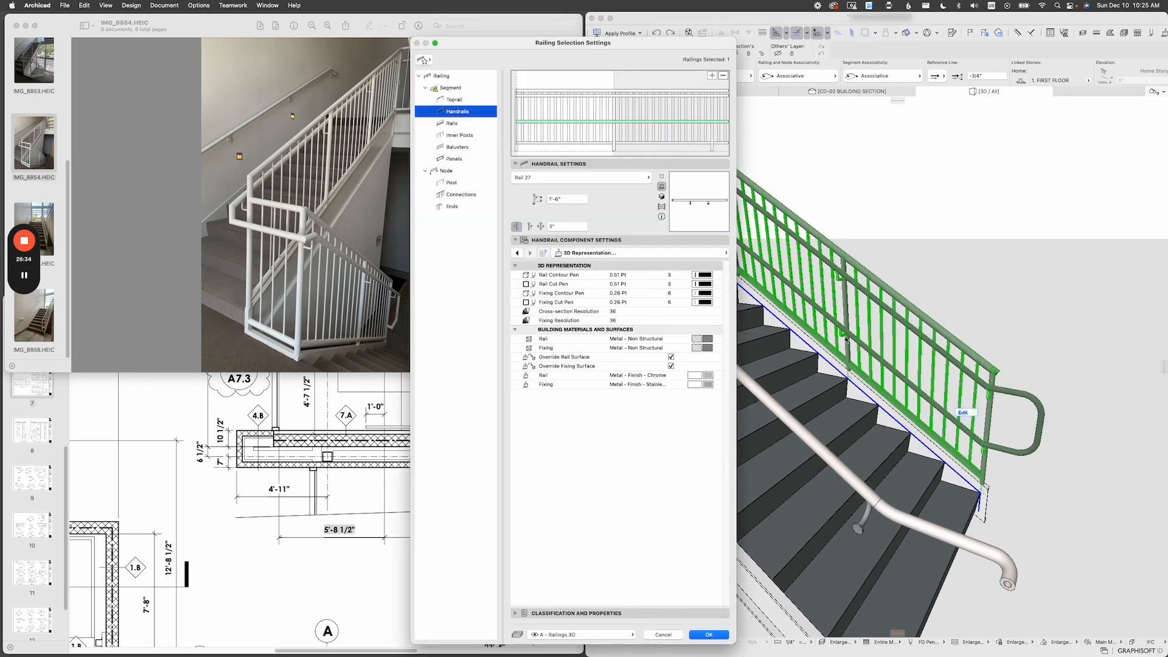
left_click(436, 91)
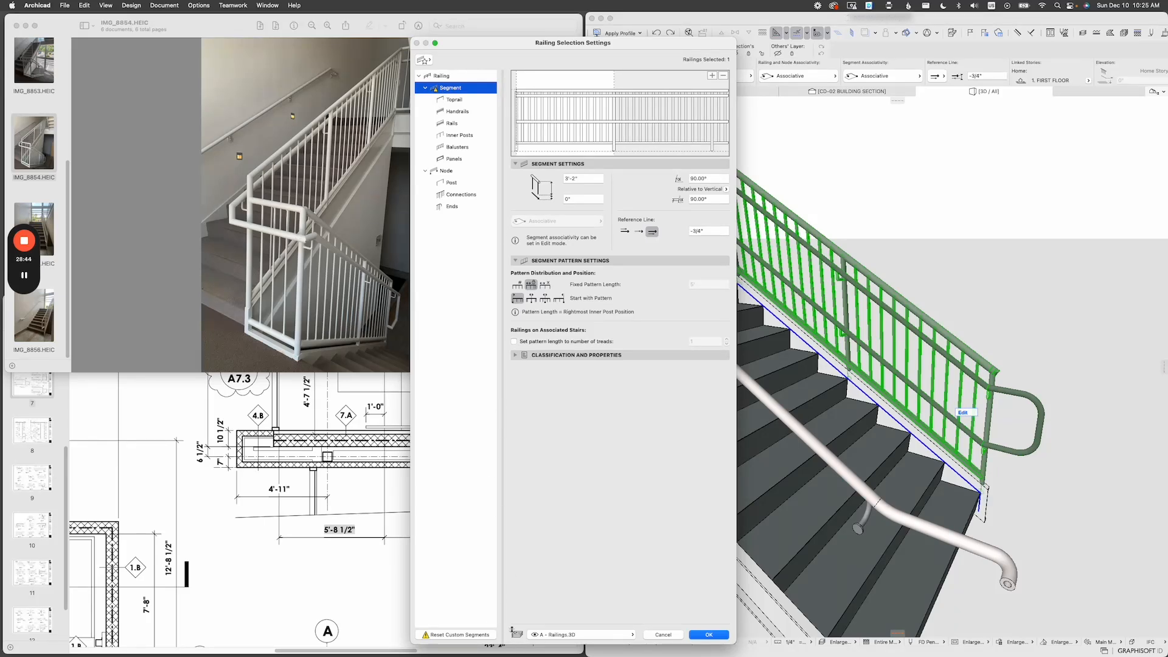
left_click_drag(512, 631, 461, 409)
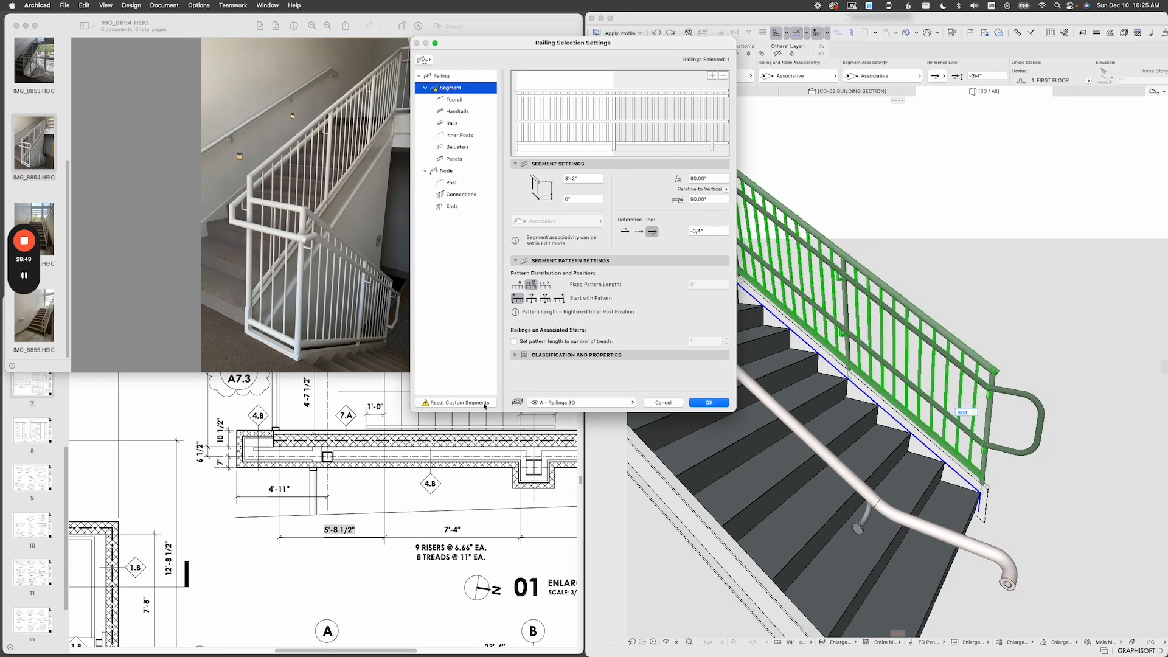
left_click(485, 404)
left_click(710, 406)
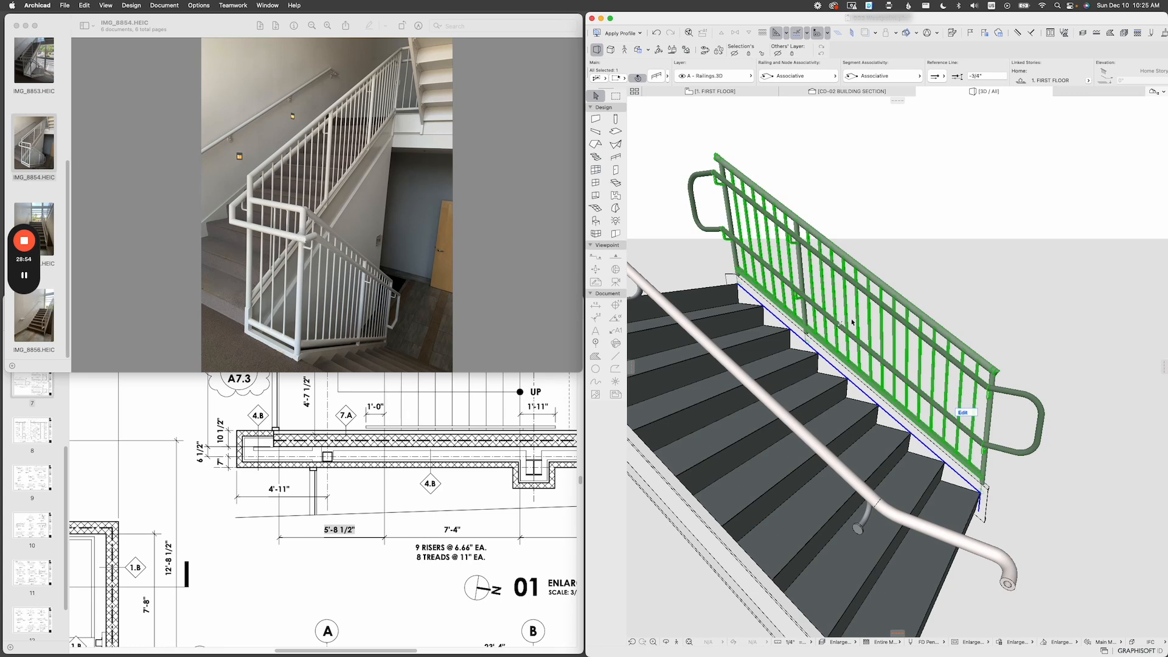
Delete the lower handrail at 1'-6" from the reset stair railing and apply the change.
double_click(853, 346)
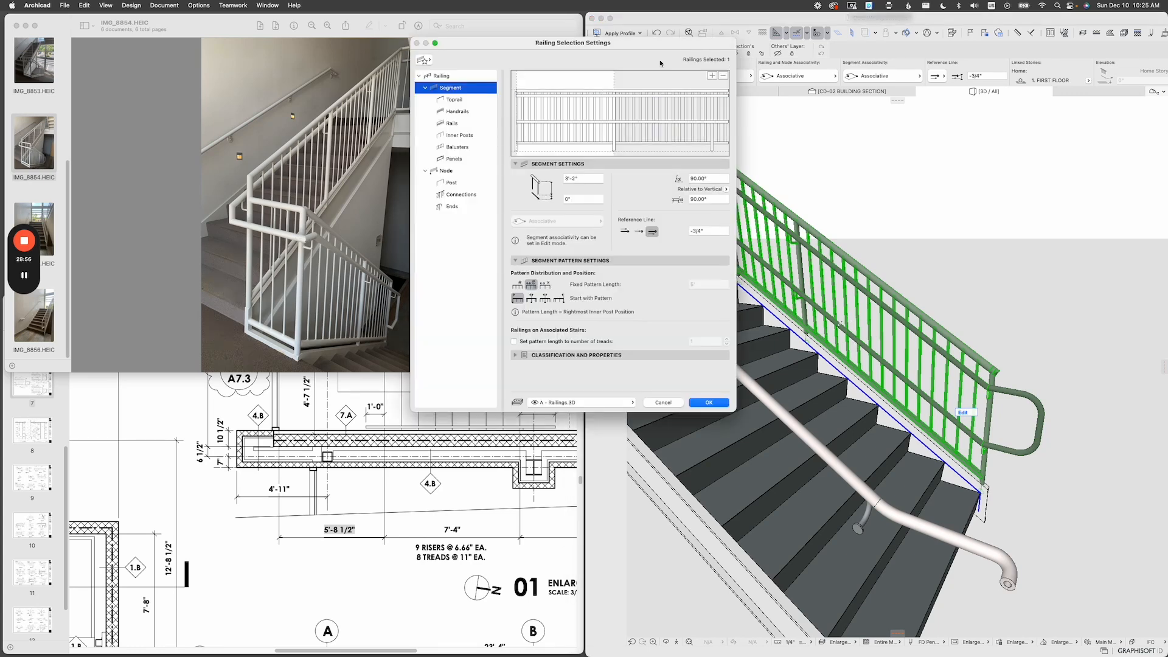
left_click_drag(647, 43, 569, 112)
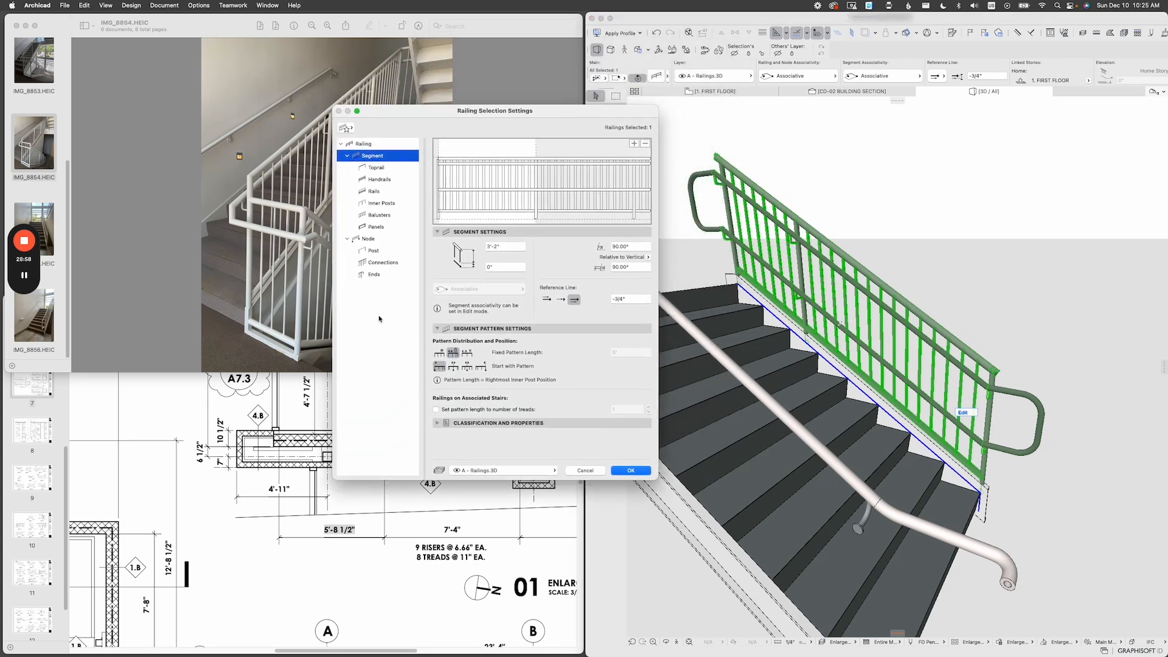
left_click(585, 192)
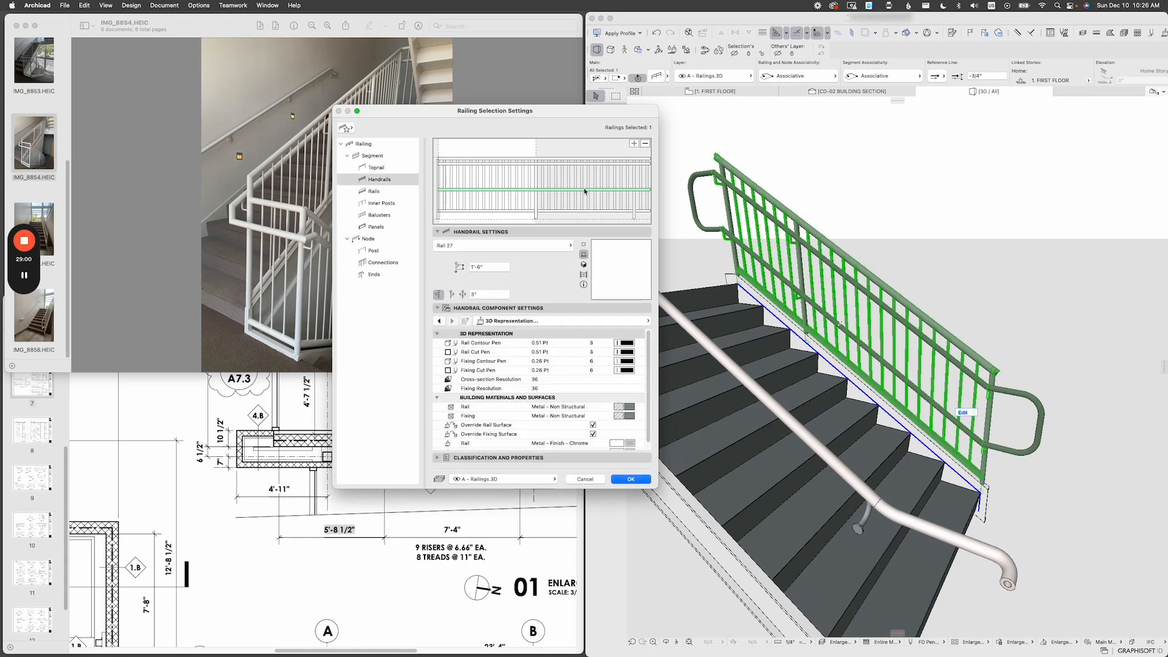
left_click(631, 479)
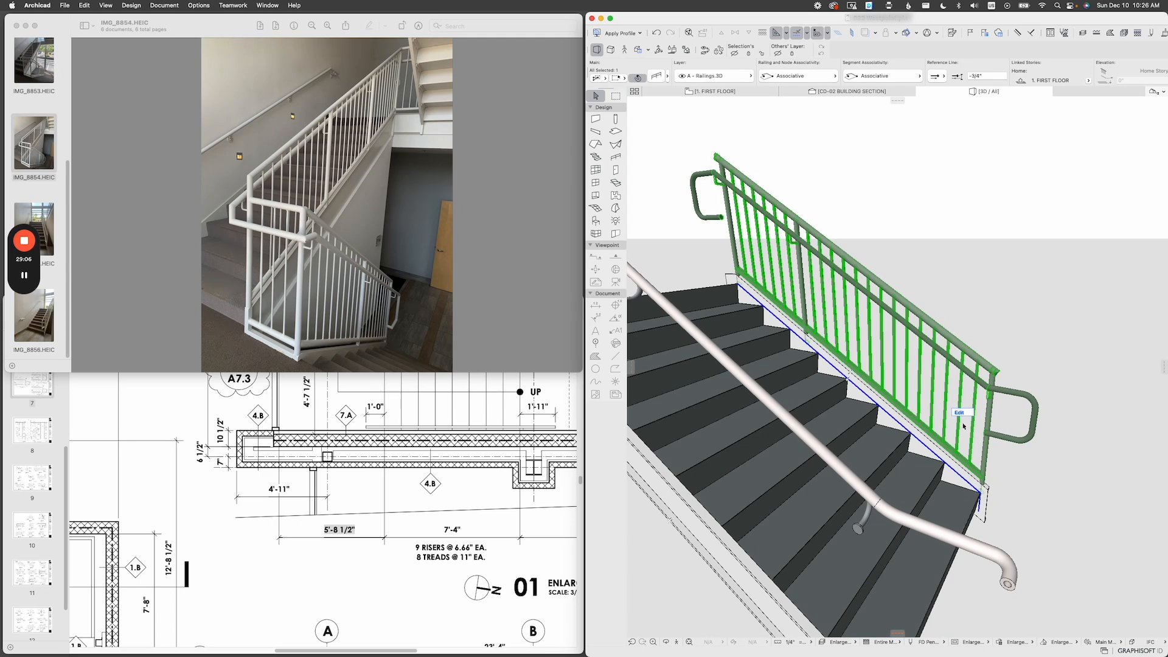
middle_click_drag(984, 386, 909, 361, "shift")
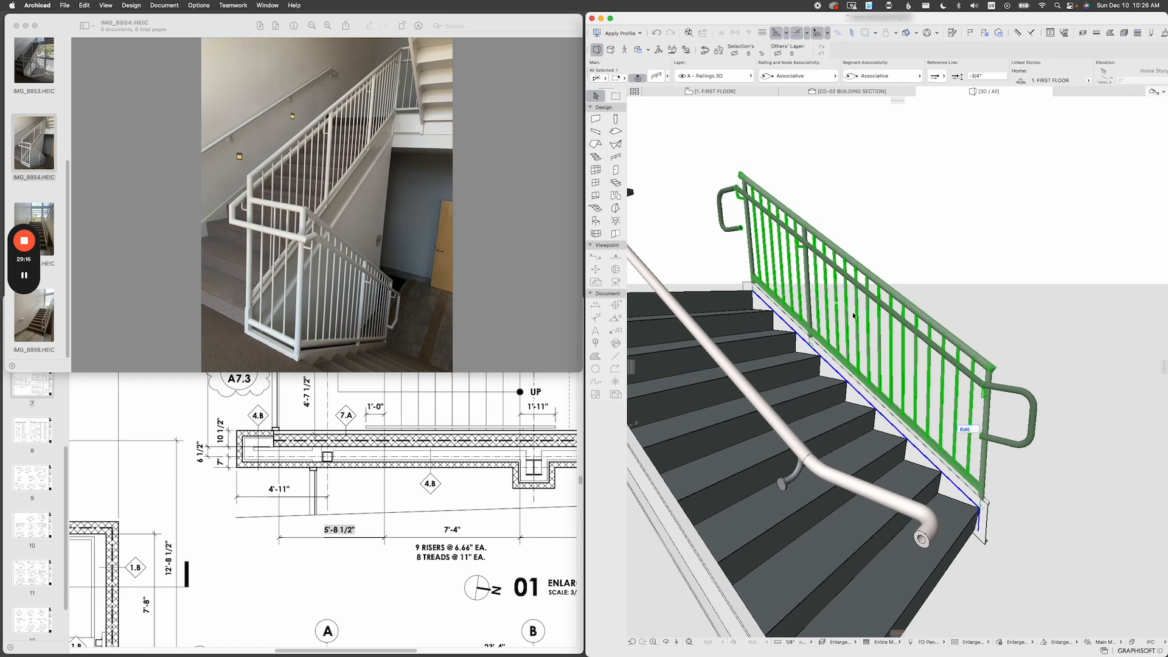
Check the remaining handrail's settings and examine the railing's end post, balusters and bottom rail up close.
left_click(657, 78)
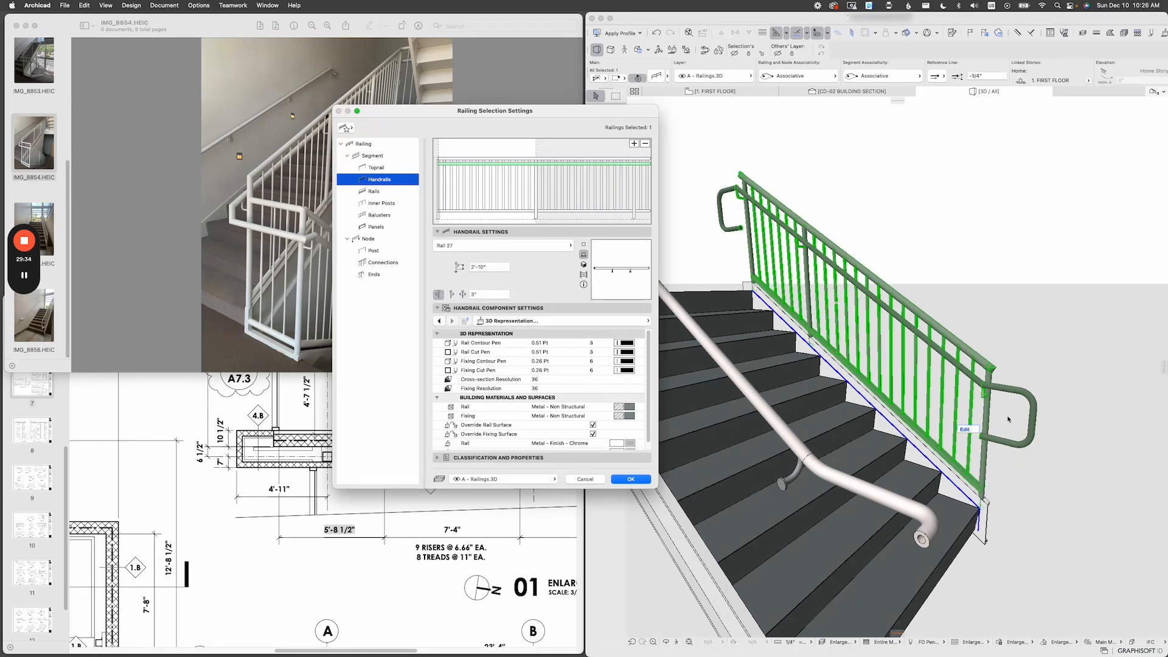
left_click(593, 482)
middle_click_drag(834, 353, 956, 450)
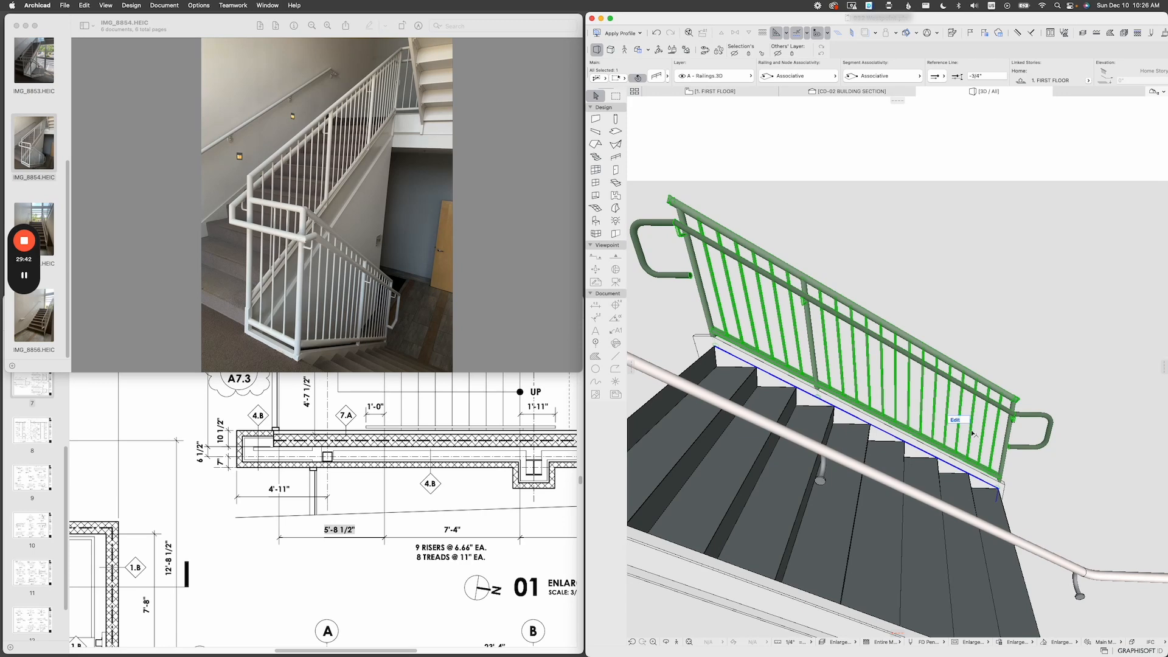
middle_click_drag(803, 365, 971, 404, "shift")
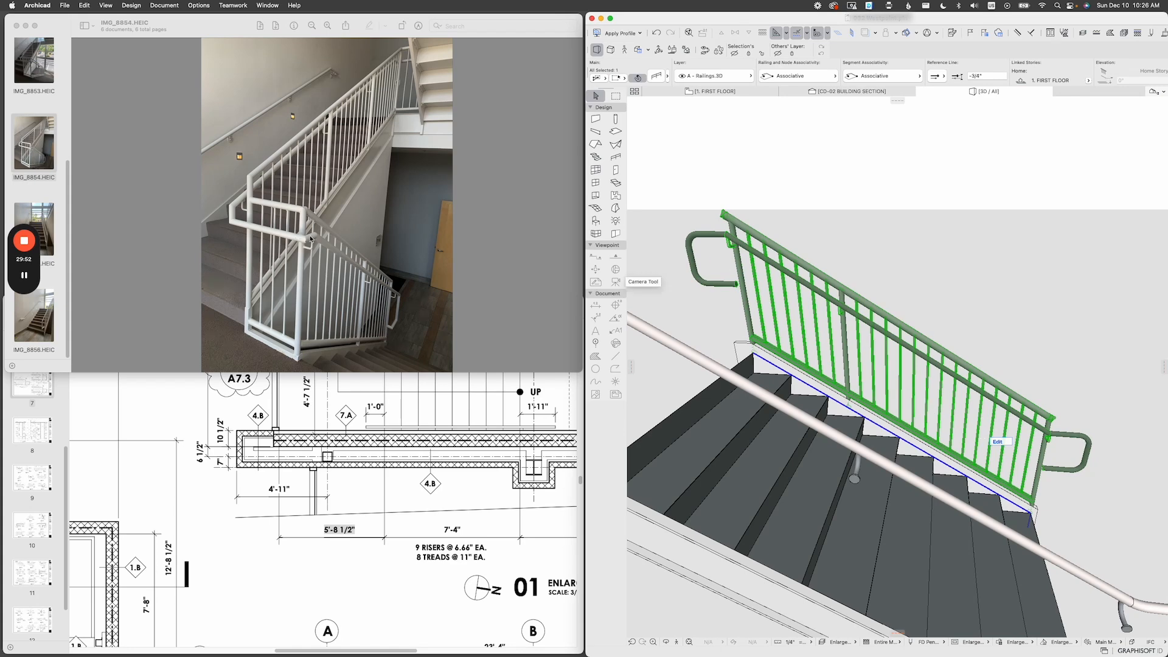
middle_click_drag(948, 381, 988, 393, "shift")
scroll(983, 437, "up", 2)
scroll(952, 547, "up", 2)
scroll(952, 547, "up", 3)
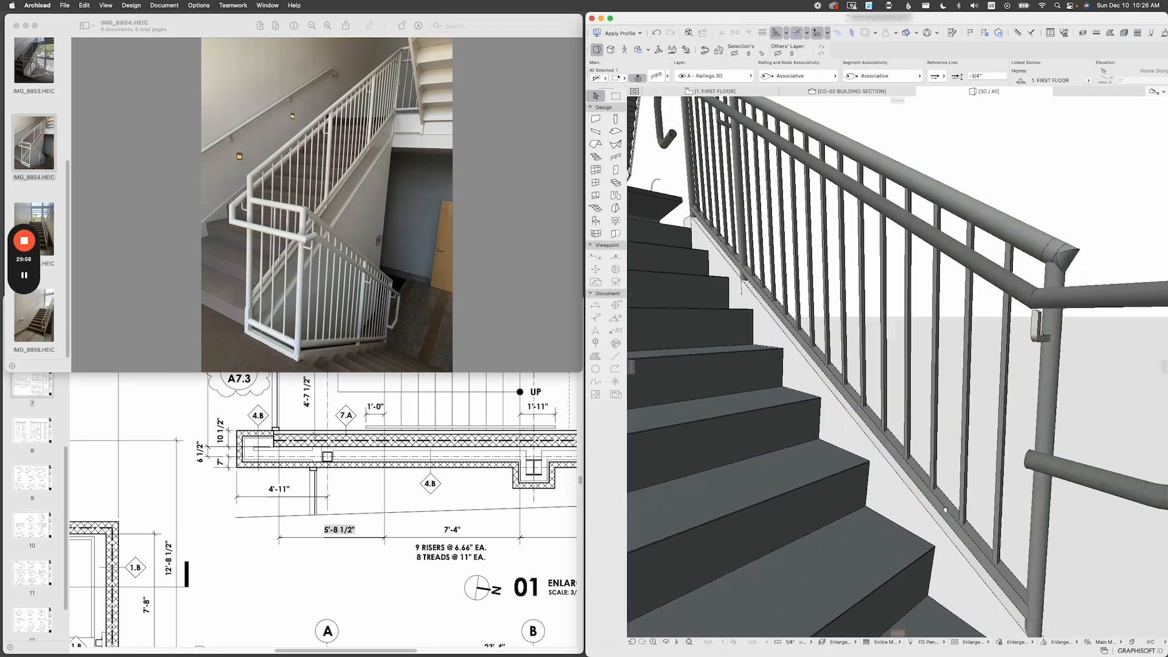
scroll(964, 431, "up", 3)
scroll(963, 431, "down", 3)
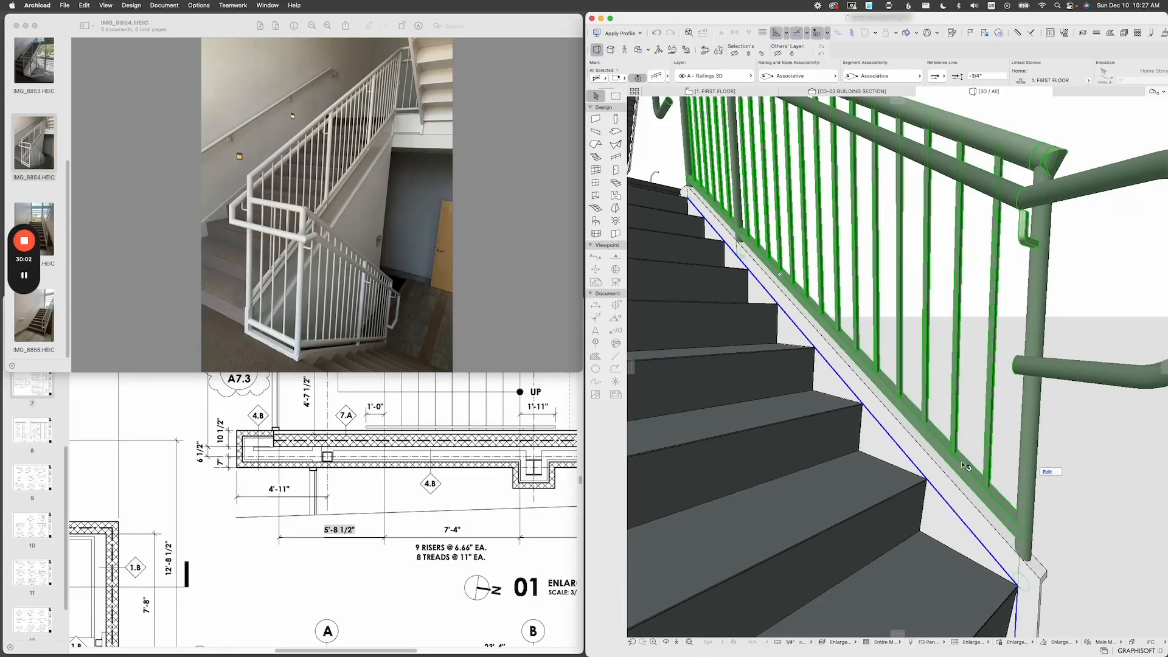
scroll(954, 283, "up", 2)
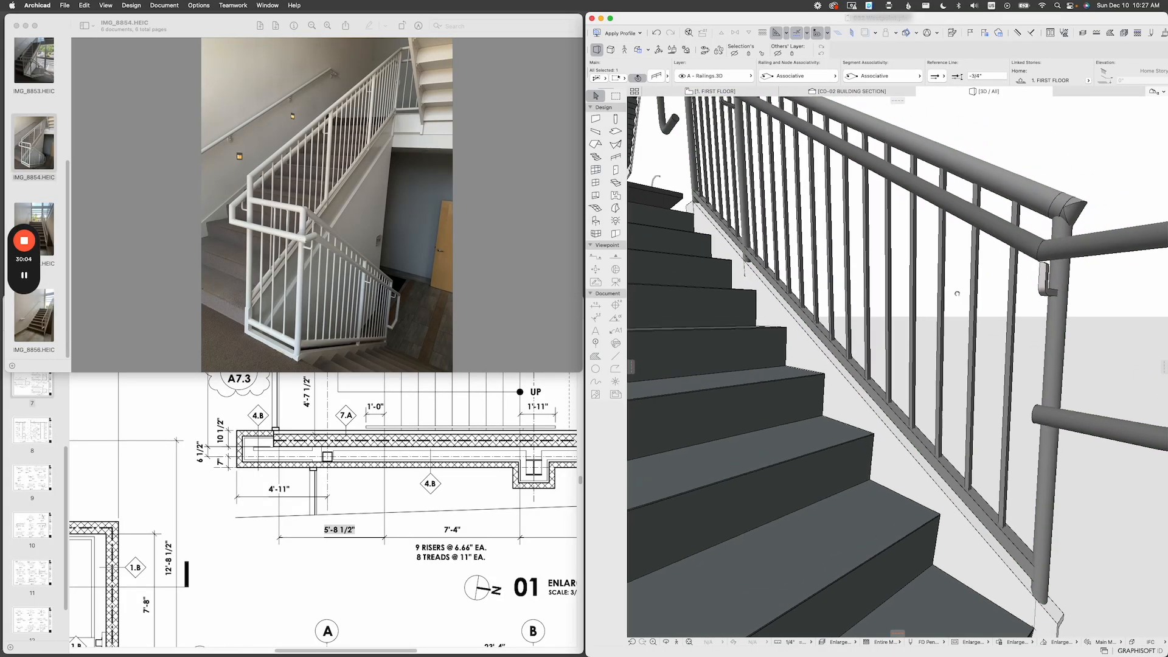
scroll(992, 335, "up", 2)
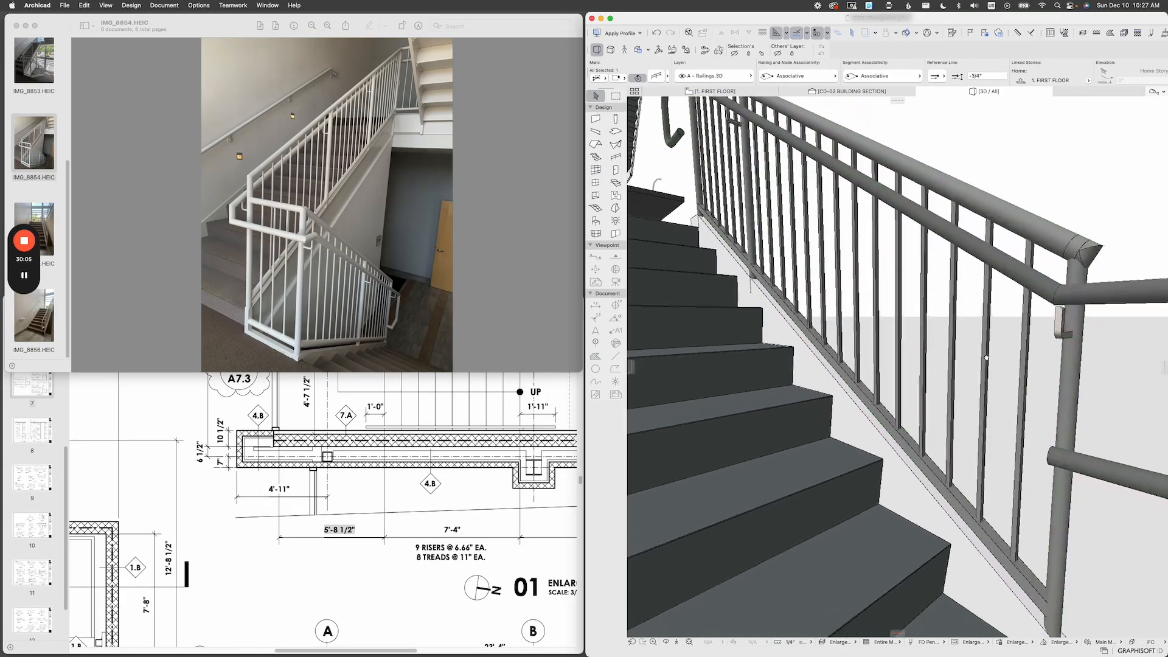
Change the balusters' post shape to solid round in their style and dimension settings and apply it to the railing.
double_click(995, 306)
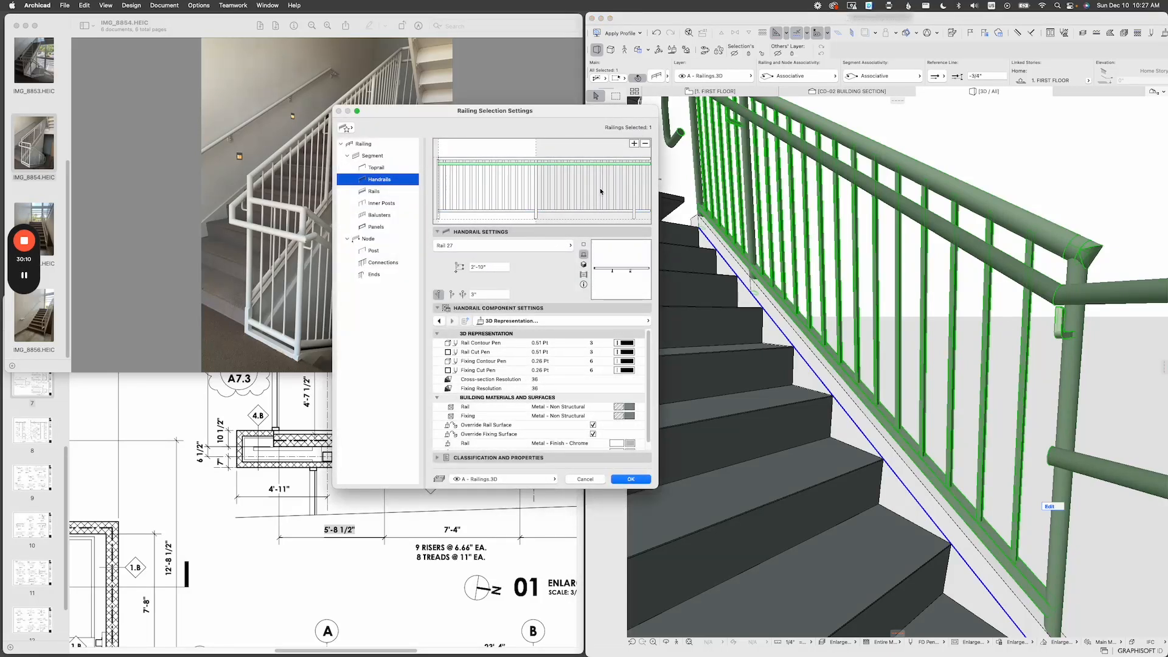
left_click(498, 193)
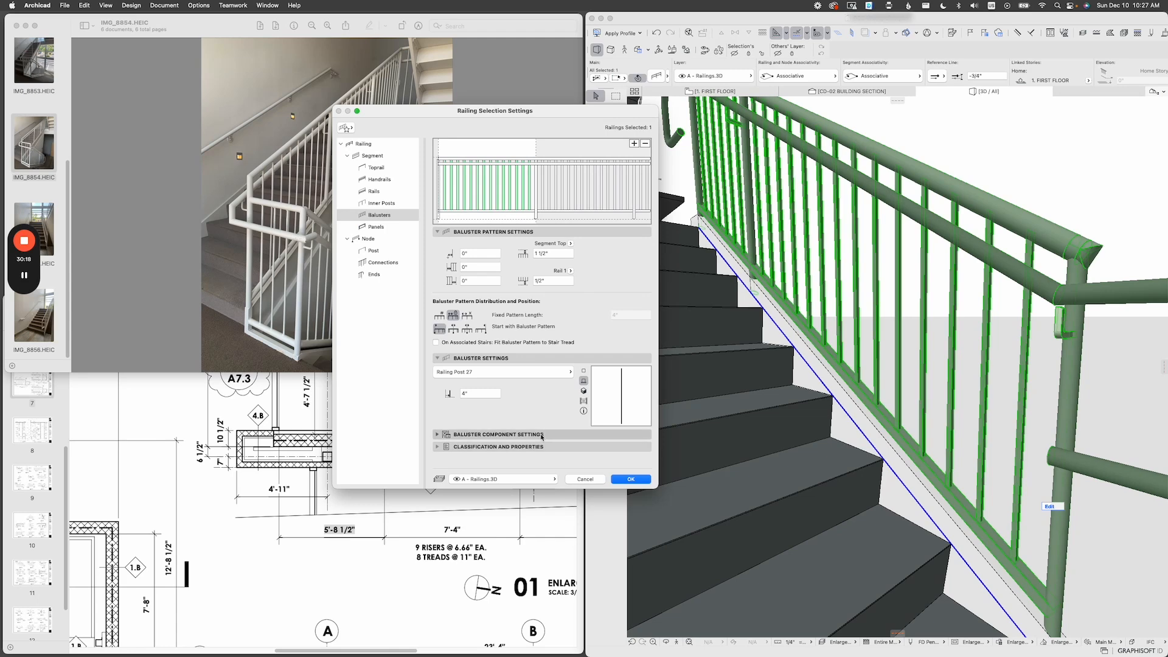
left_click(518, 436)
left_click(634, 448)
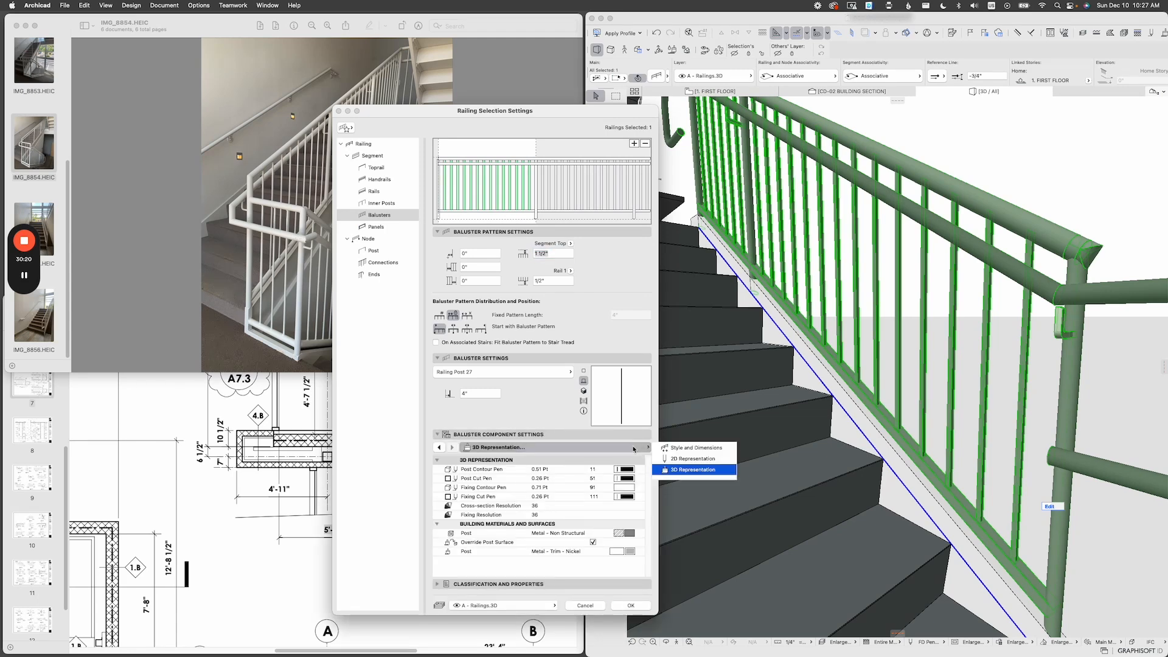
left_click(702, 448)
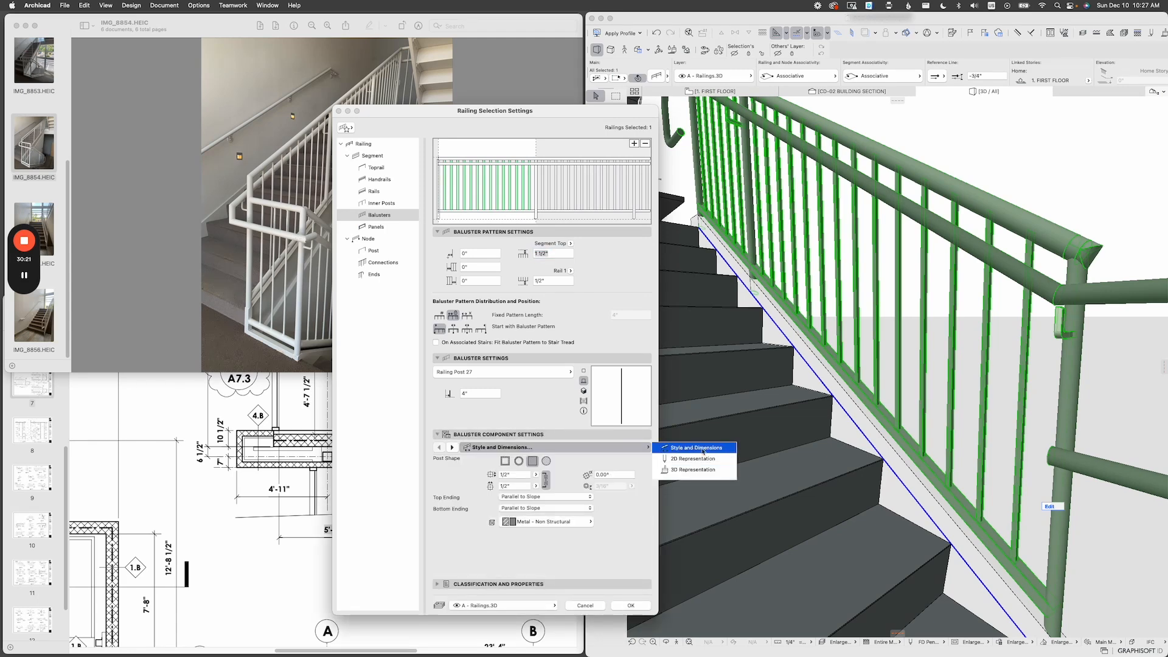
left_click(547, 462)
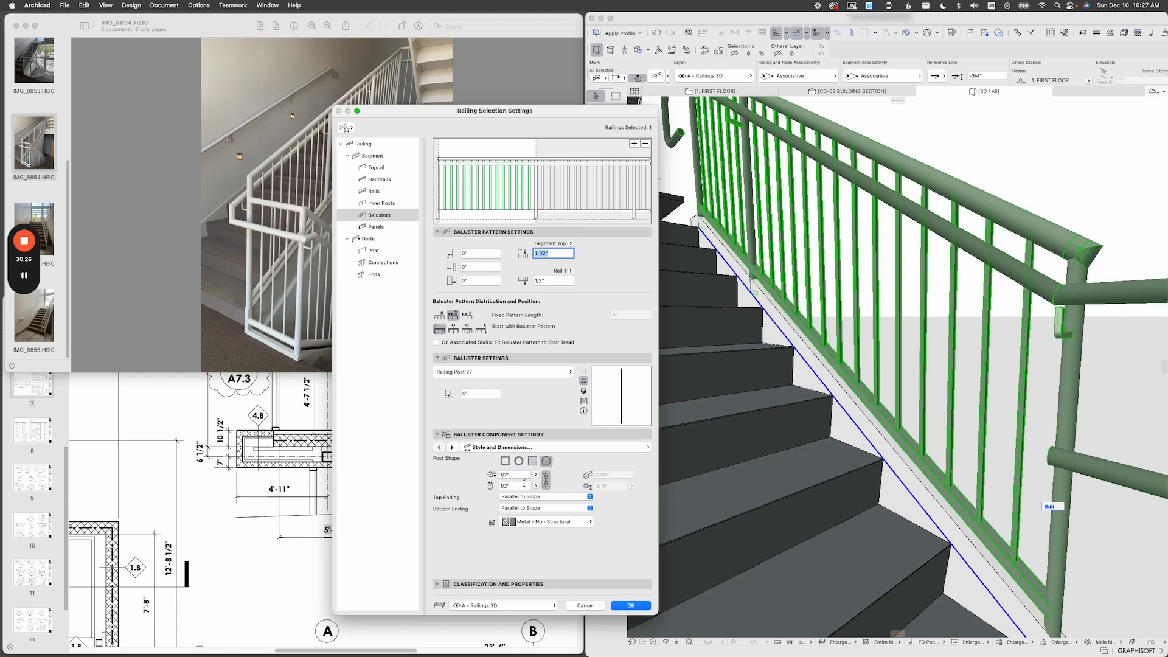
left_click(631, 606)
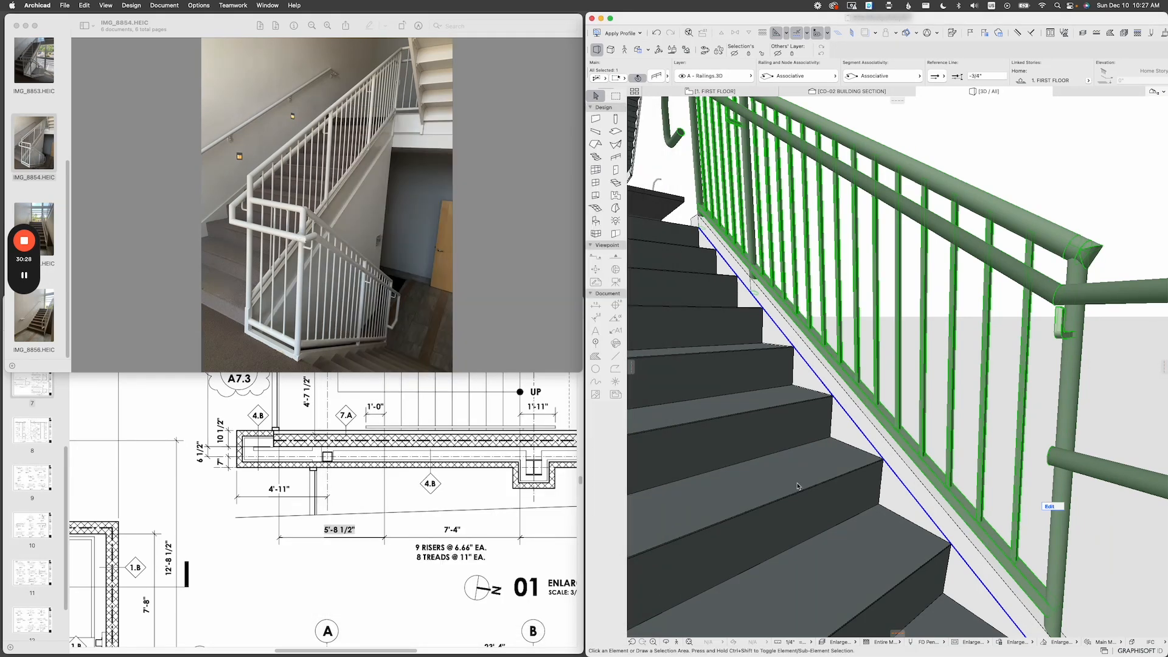
Change the bottom rail's shape to solid round with a 1 1/2" size and apply it to the railing.
scroll(980, 472, "up", 1)
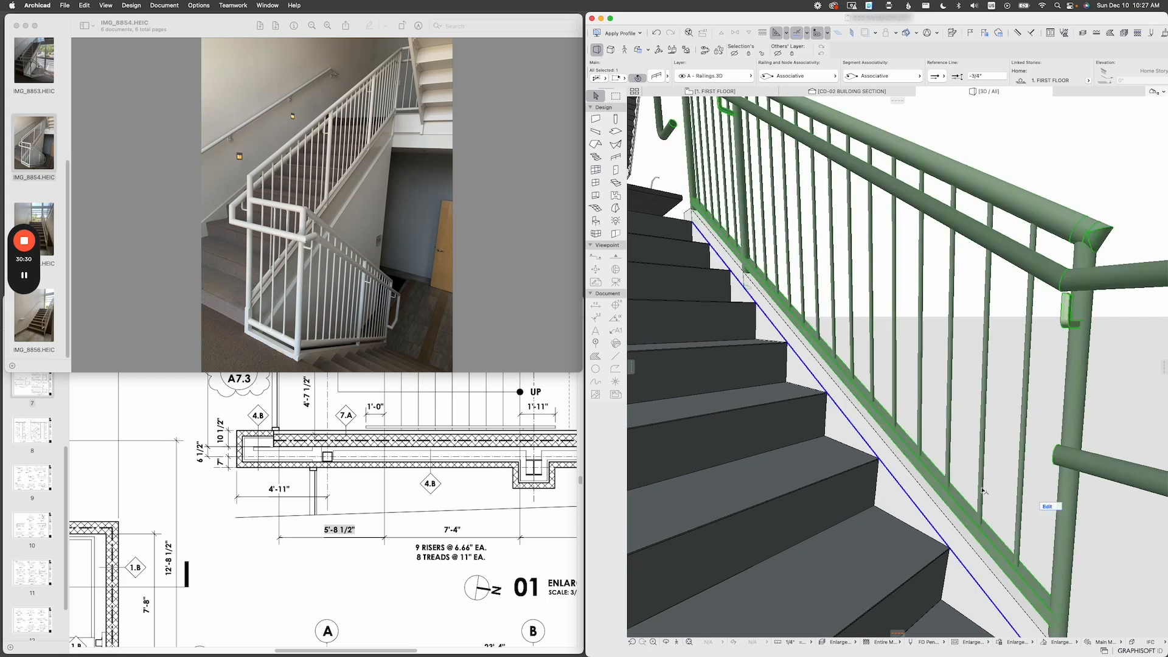
middle_click_drag(990, 508, 987, 505)
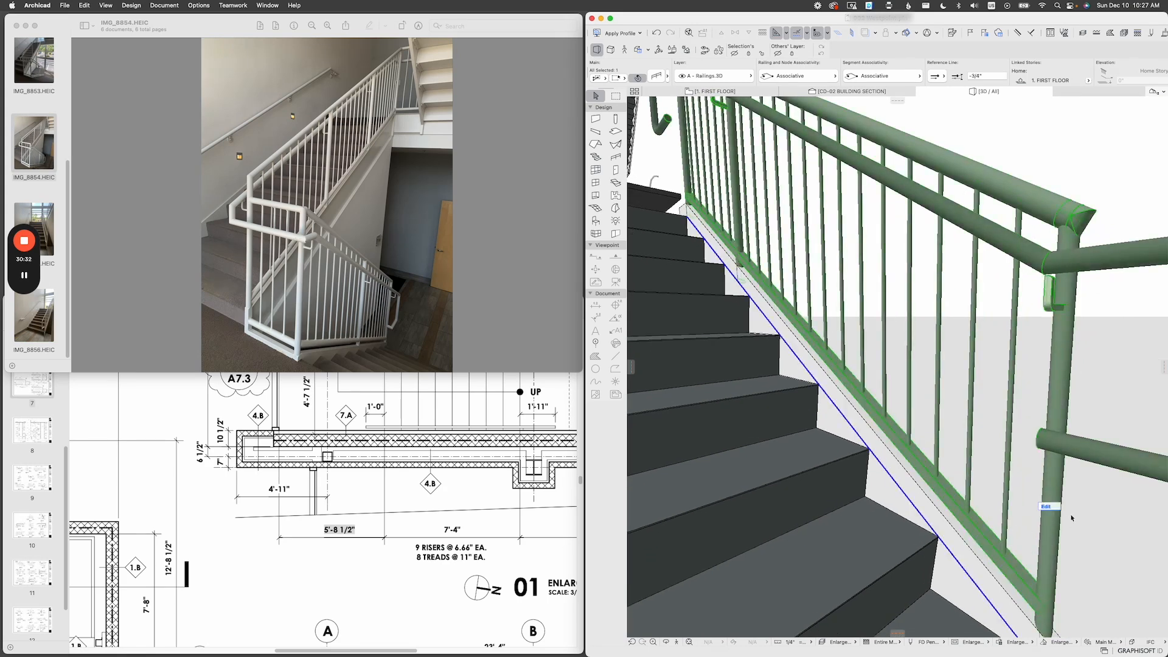
double_click(969, 528)
left_click_drag(565, 119, 578, 105)
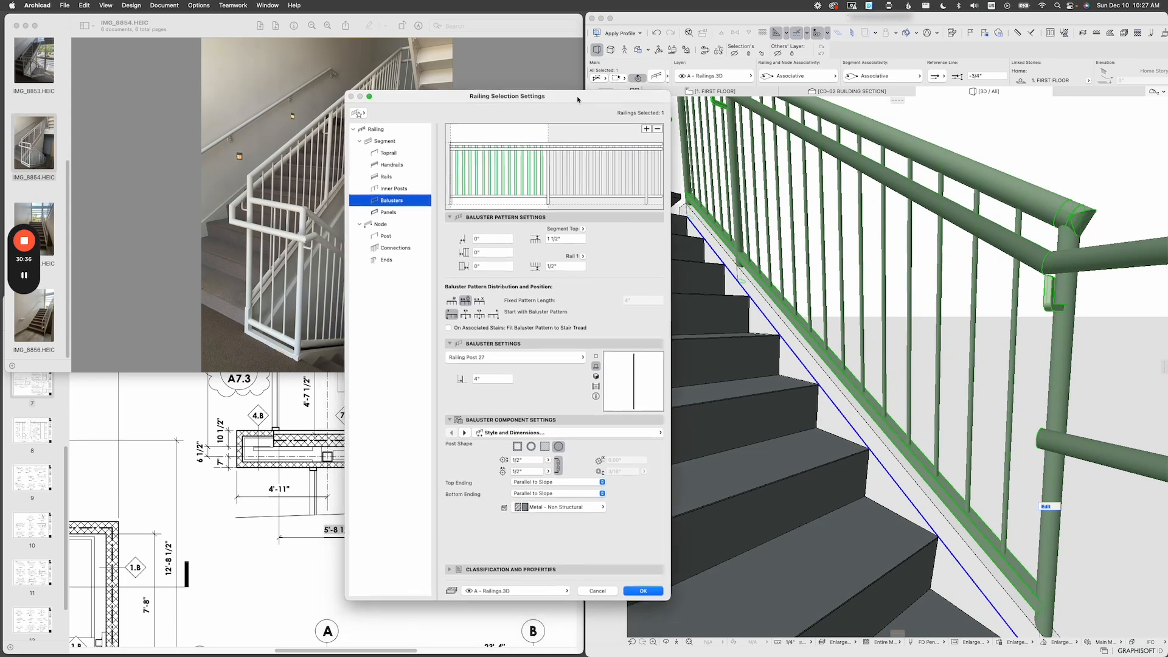
left_click(595, 198)
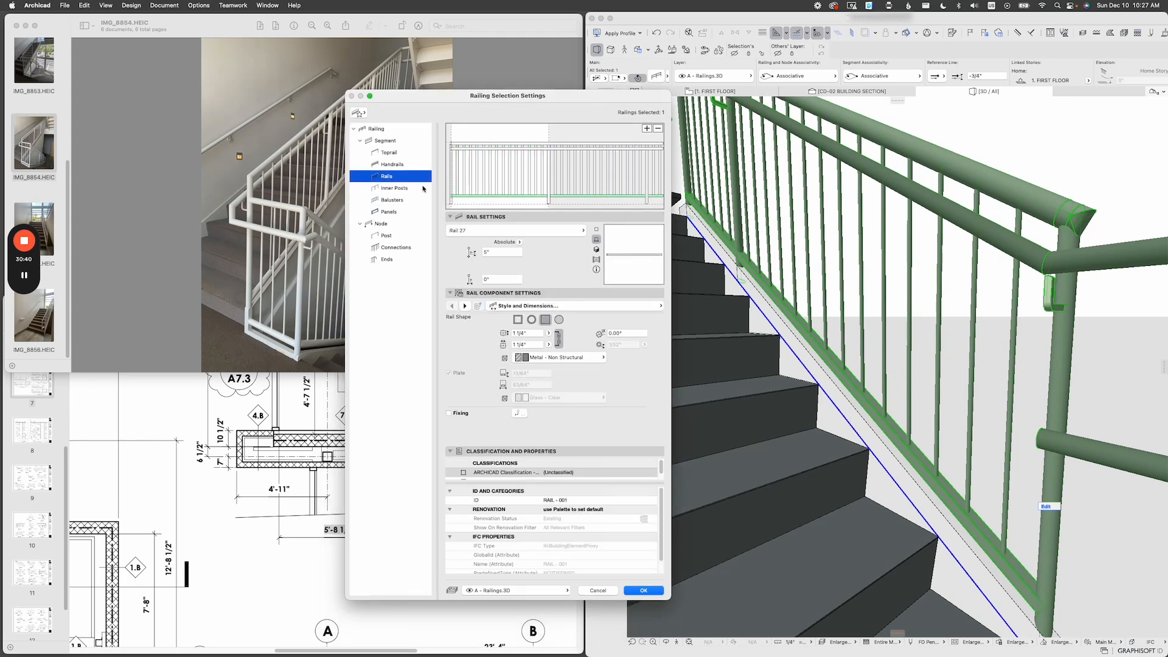
left_click(559, 321)
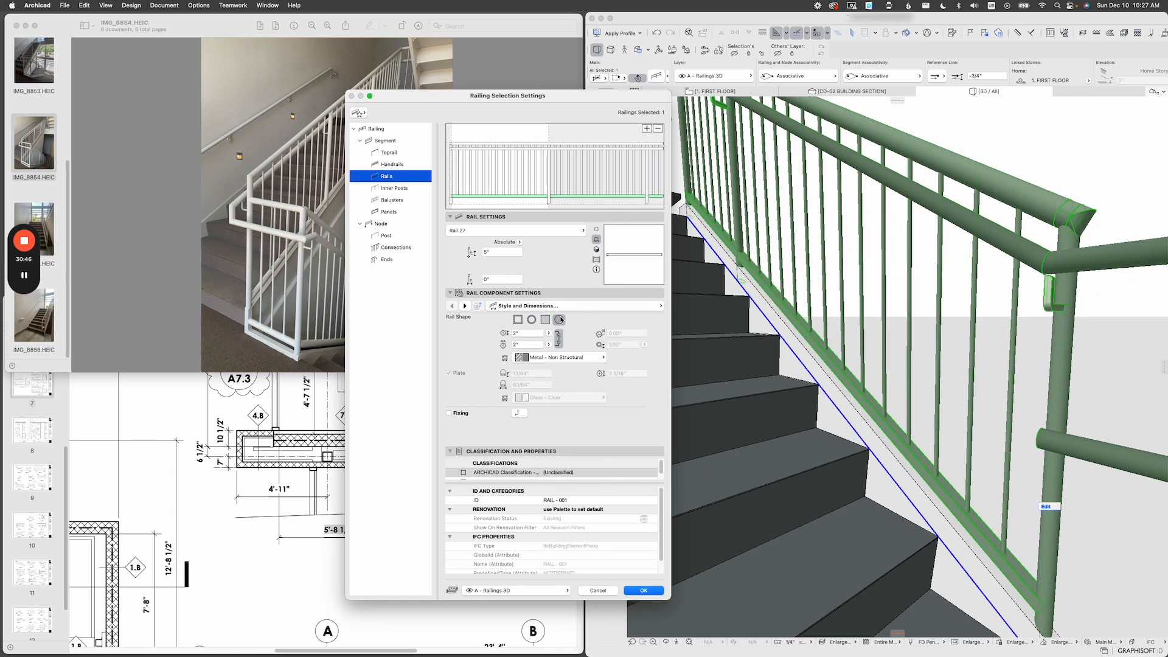
left_click(531, 333)
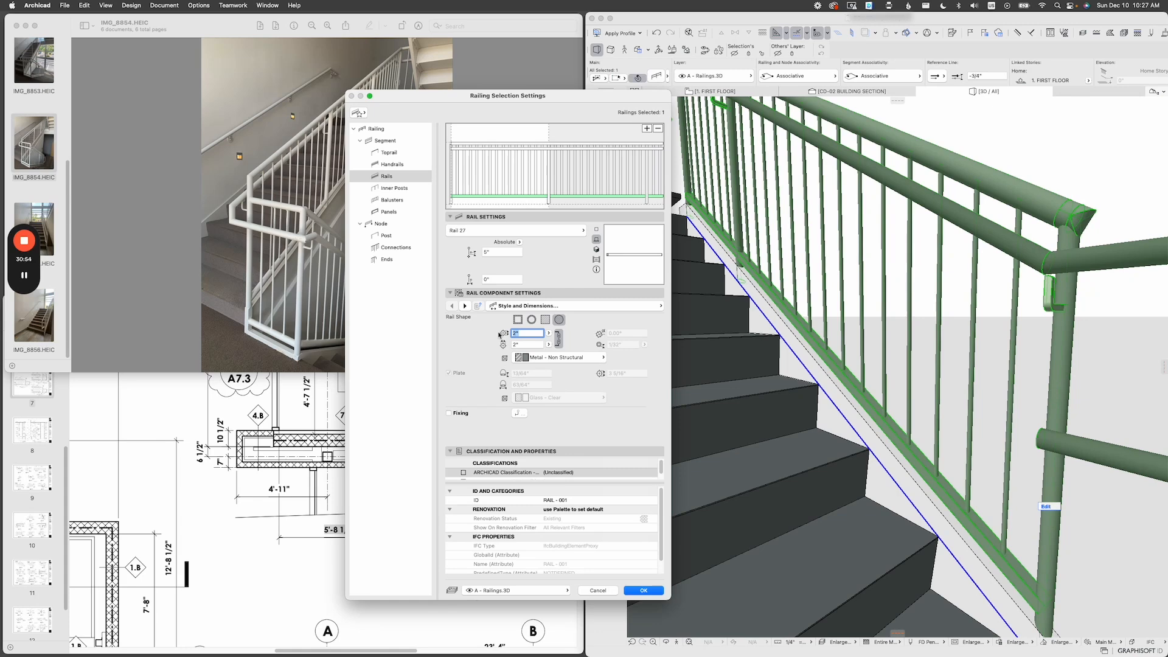
type("1.5")
key("Return")
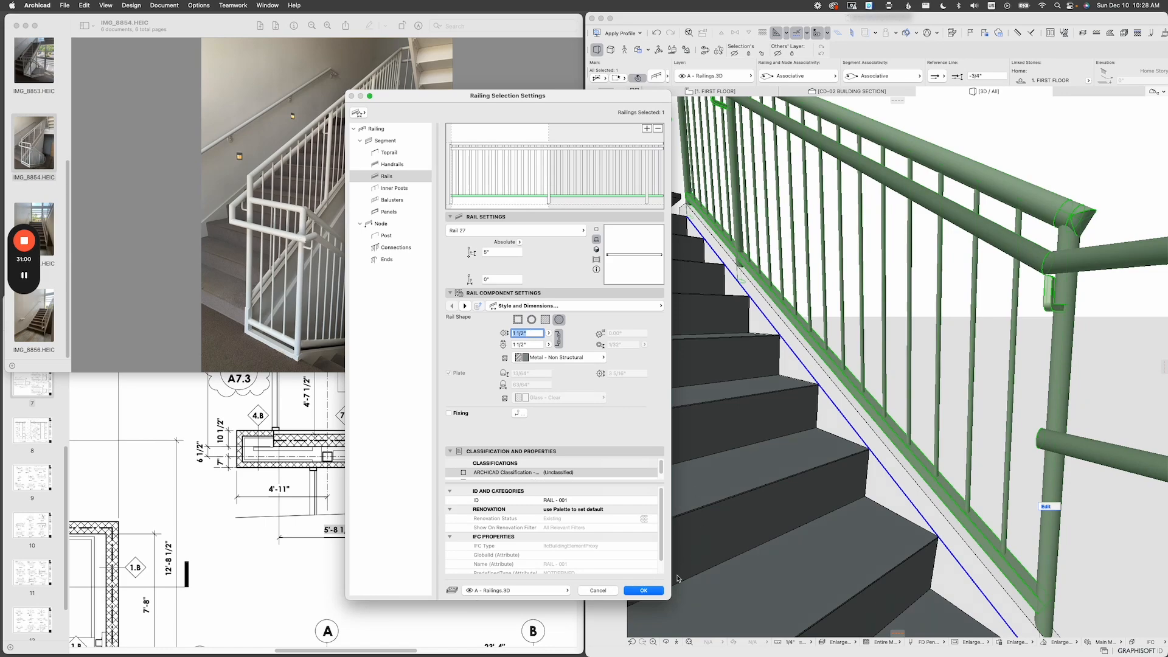
left_click(643, 590)
Switch to Preview and enlarge reference photo IMG_8854 around the landing railing to compare its toprail and handrail with the model.
middle_click_drag(933, 453, 869, 496)
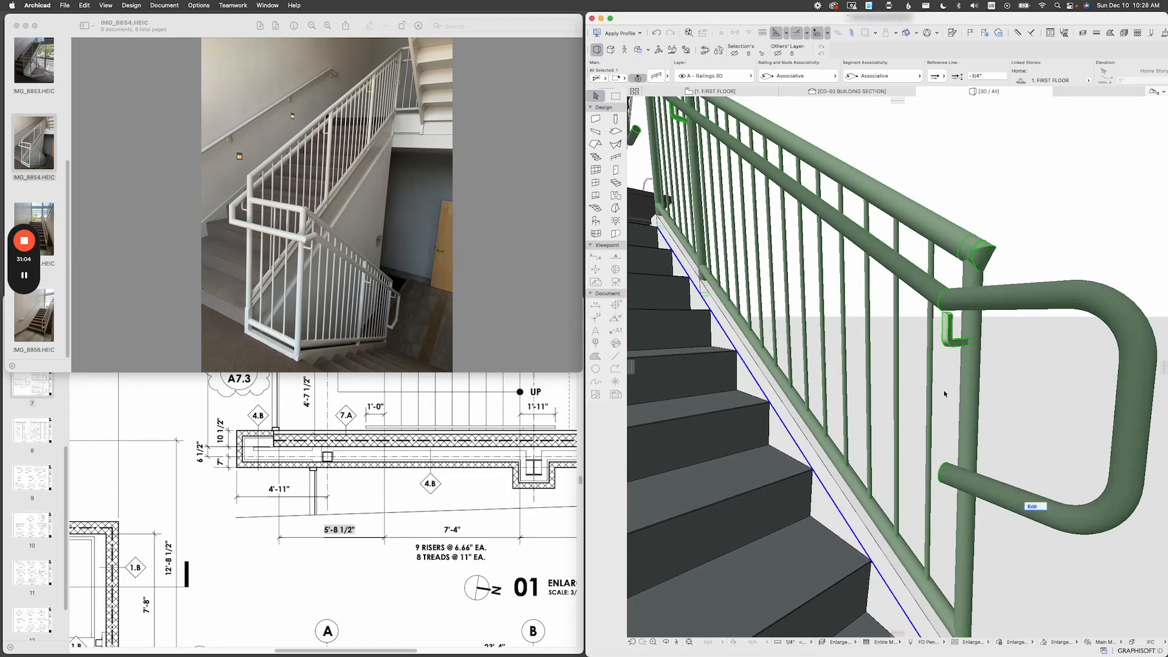
middle_click_drag(944, 392, 924, 311, "shift")
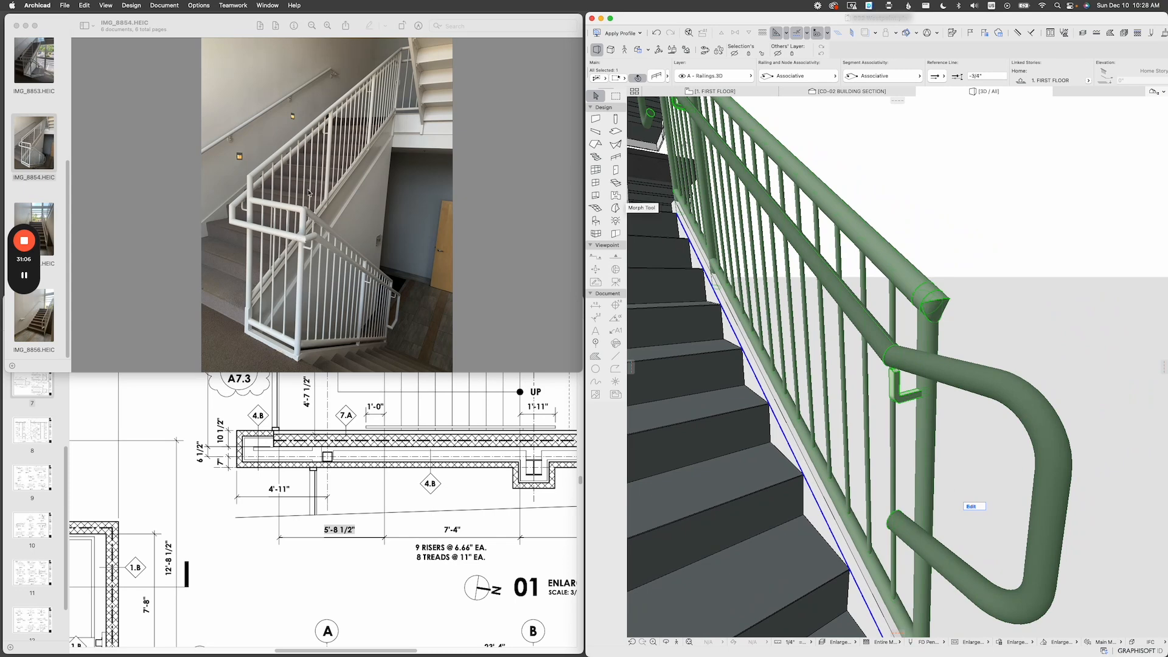
left_click(312, 222)
left_click(328, 26)
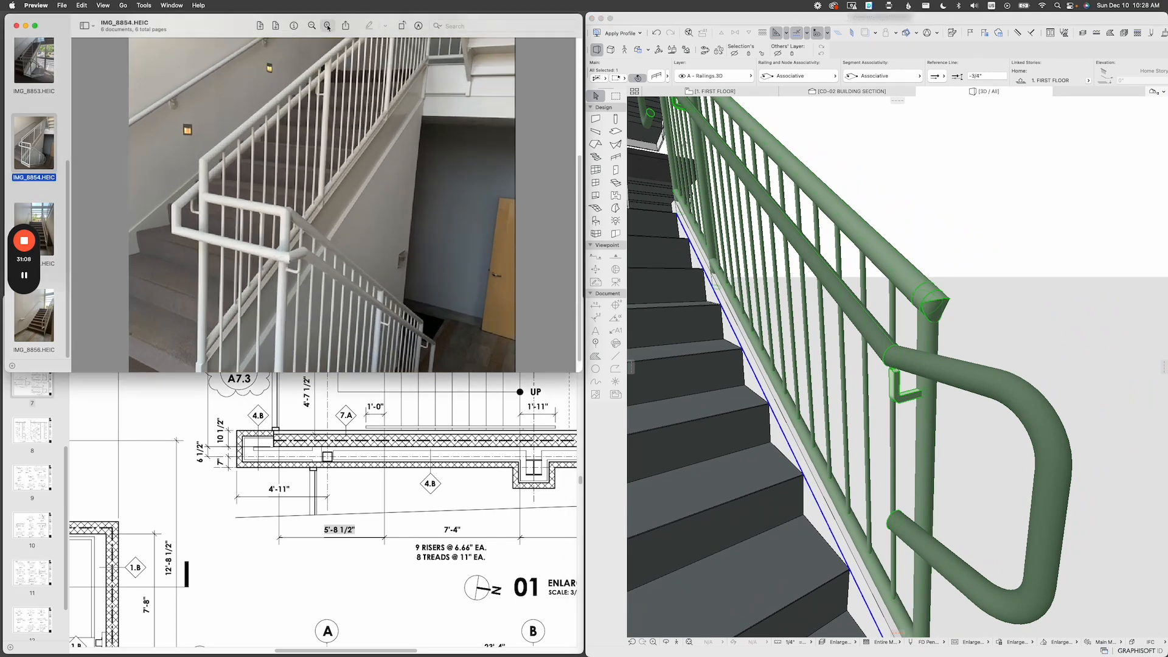
left_click(328, 27)
scroll(289, 183, "down", 2)
scroll(344, 271, "down", 2)
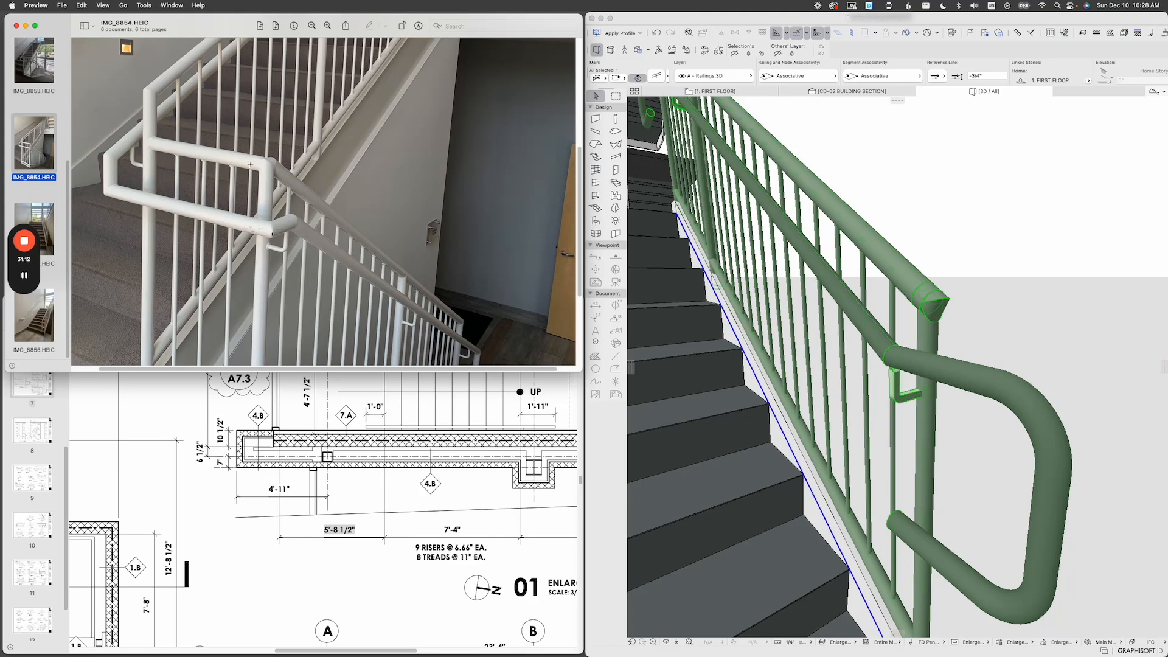
Set the toprail's size to 1 1/2" in the Archicad railing settings and apply the change.
left_click(827, 185)
left_click(656, 78)
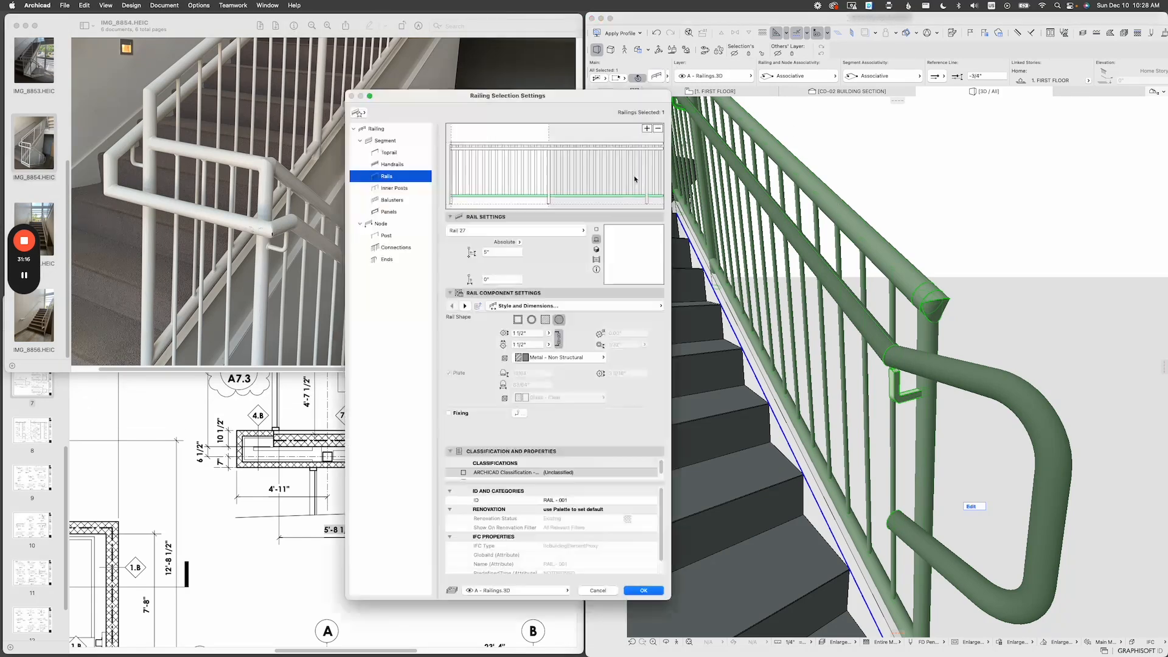
left_click(536, 145)
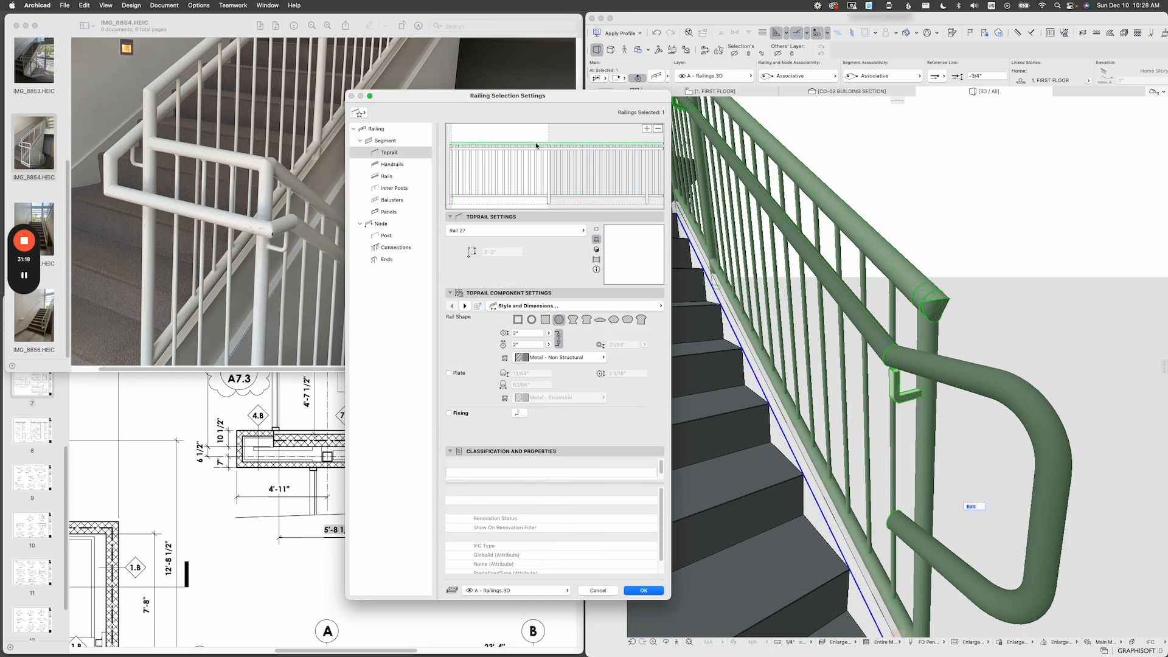
left_click(527, 333)
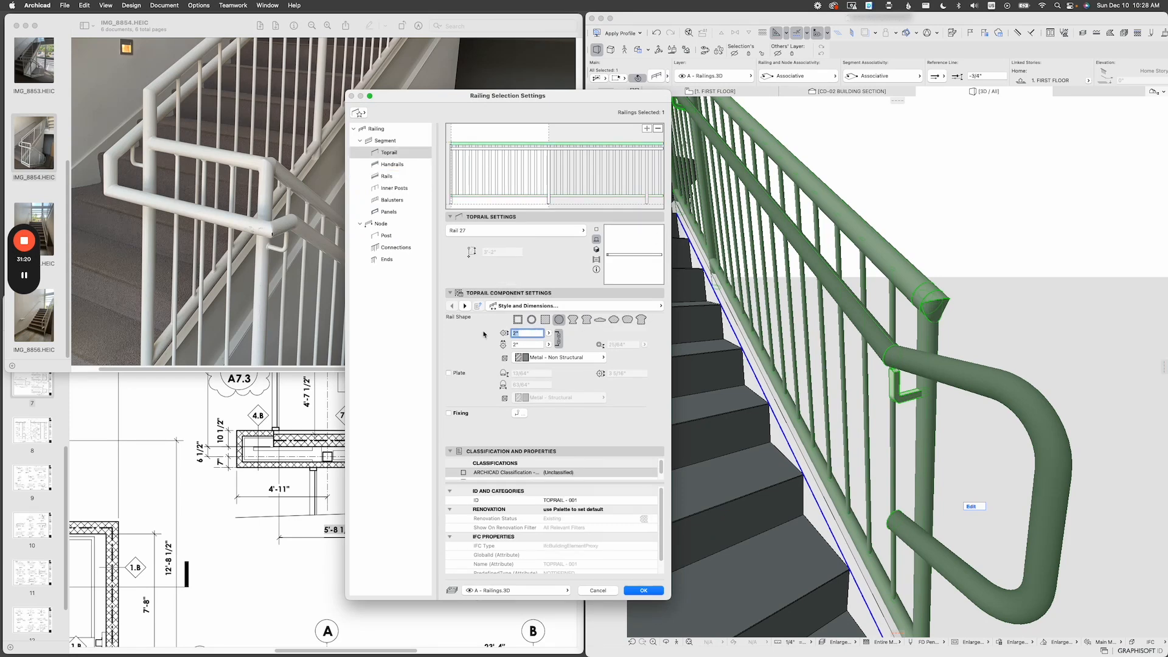
type("1.5\"")
key("Return")
left_click(643, 591)
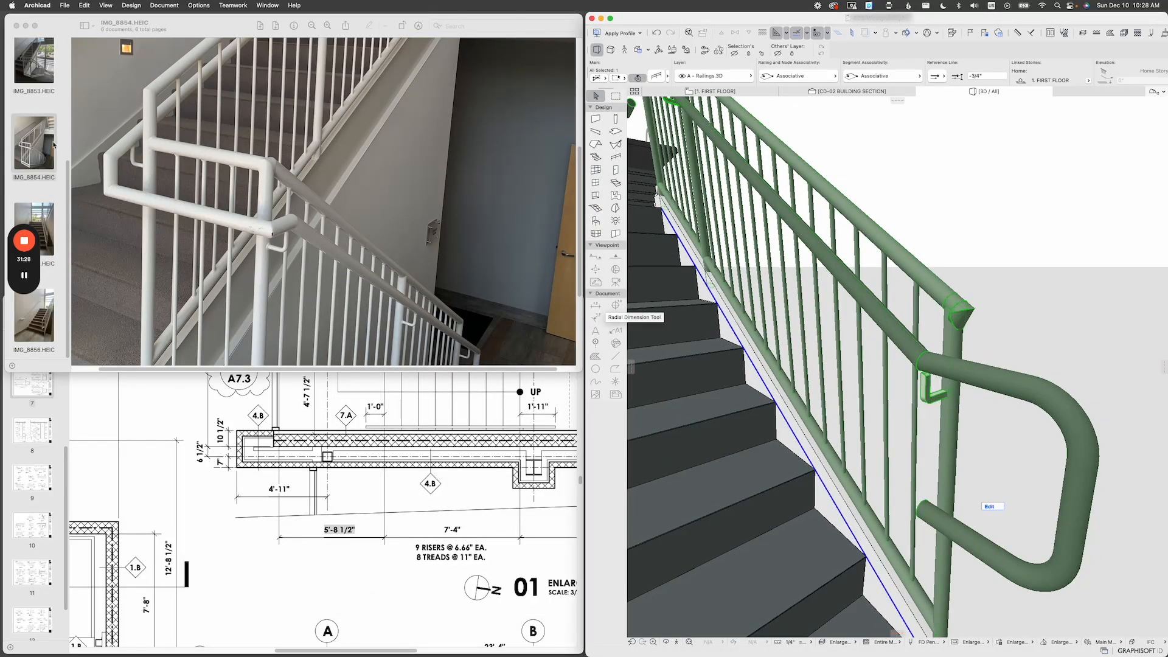
Show reference photo IMG_8856 of the lower stair flight and enter edit mode for the stair railing in the 3D model.
scroll(969, 319, "up", 3)
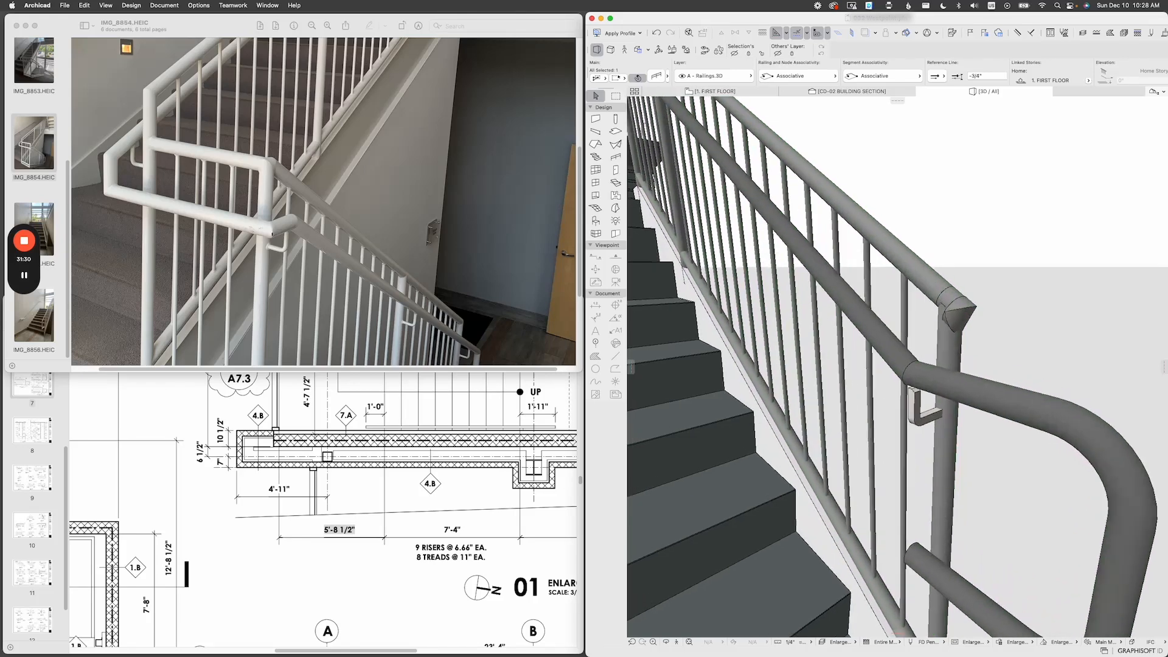
left_click(32, 320)
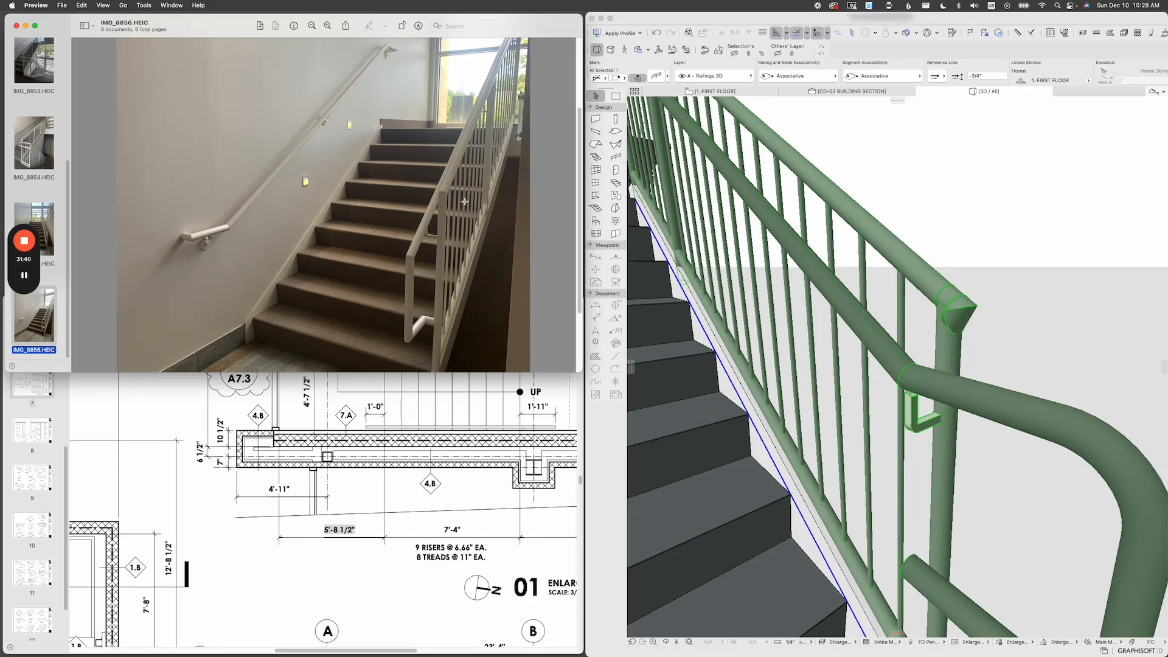
left_click(954, 312)
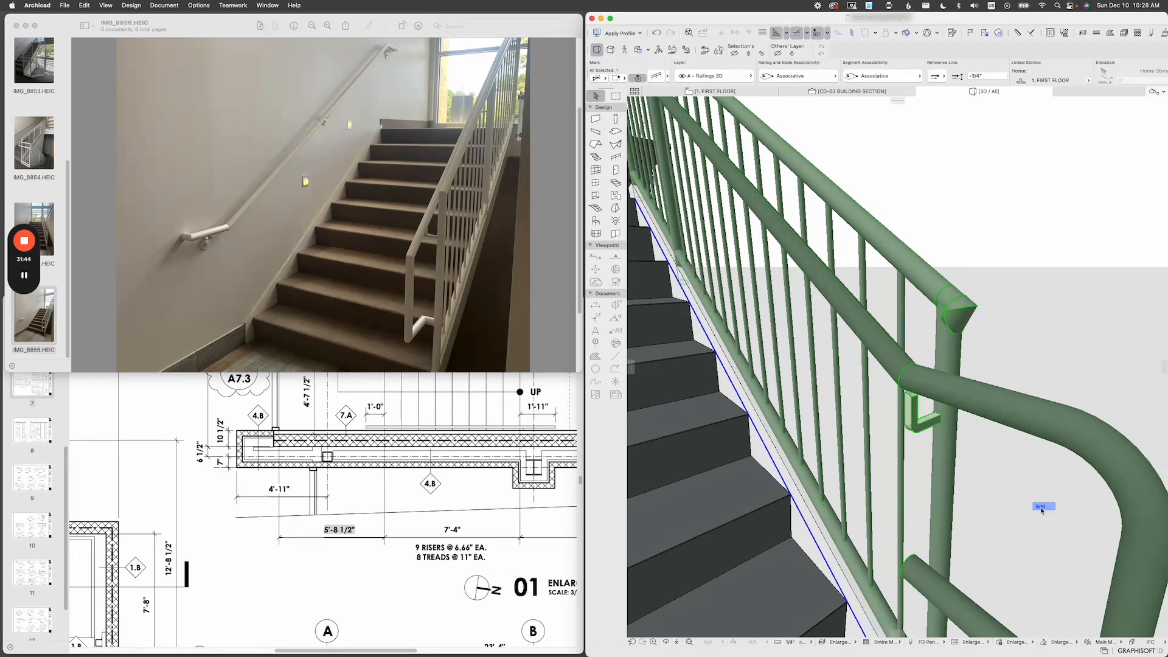
left_click(1042, 508)
Remove the built-in rail end from the toprail's lower end by setting its end component to None.
left_click(973, 313)
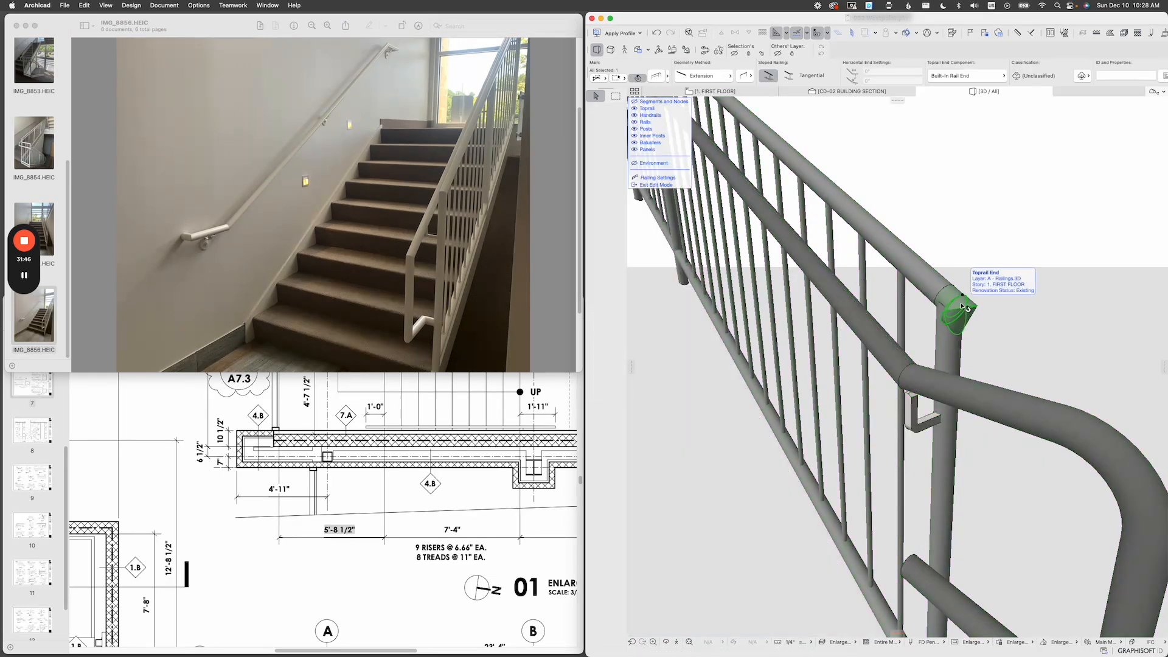
left_click(656, 77)
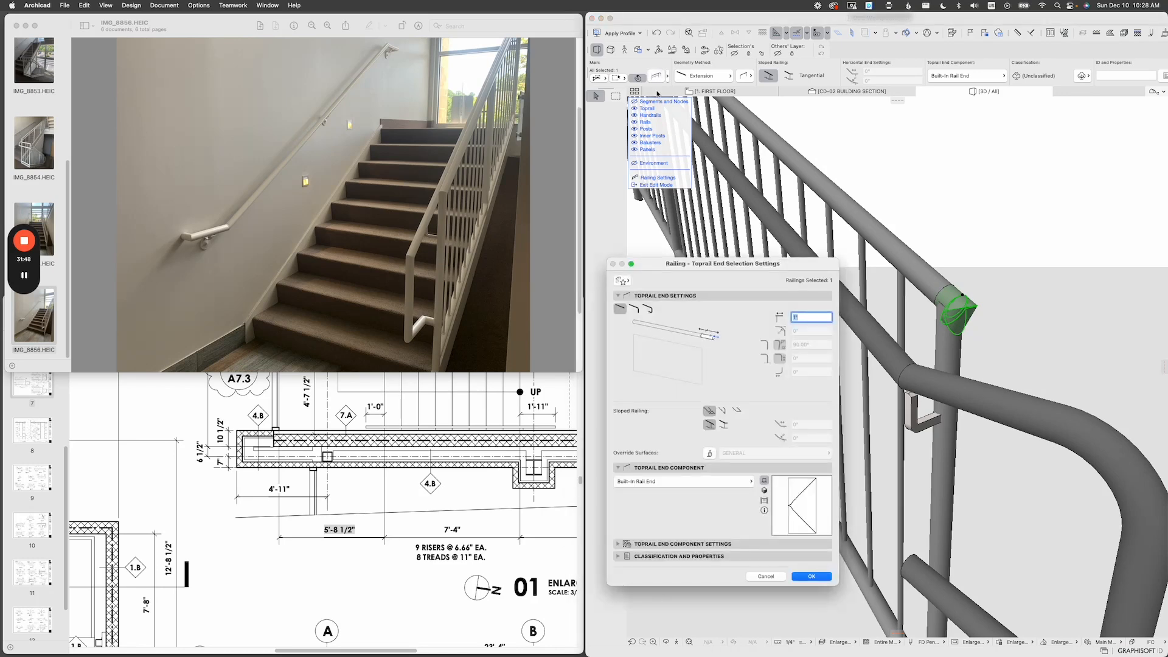
left_click(743, 482)
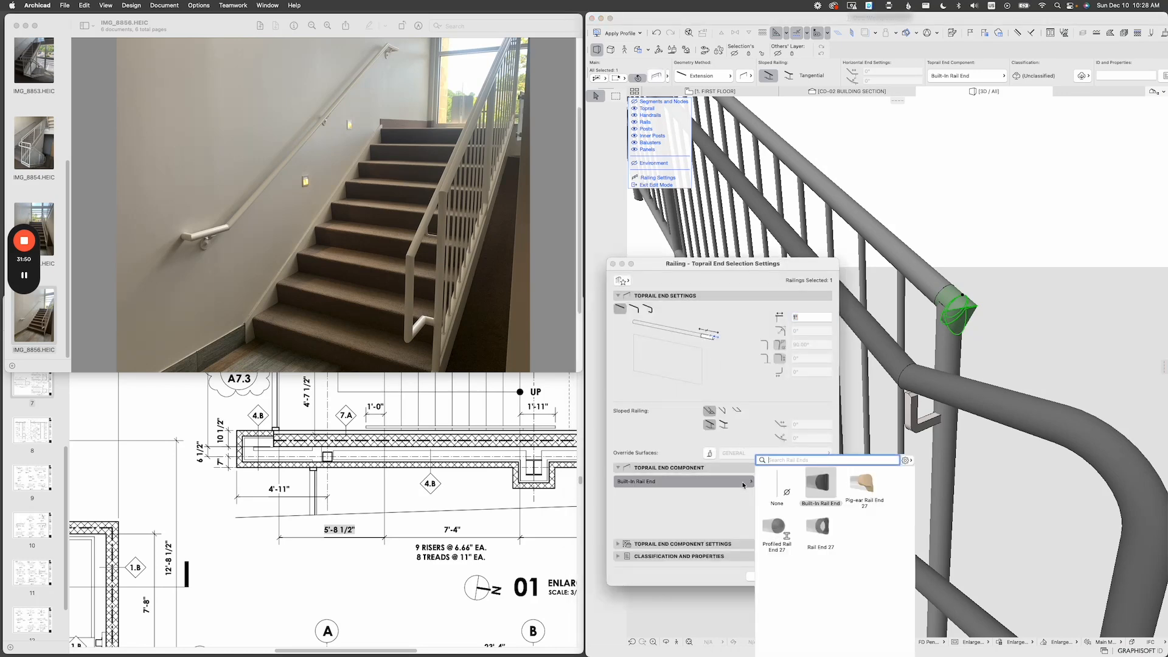
left_click(780, 492)
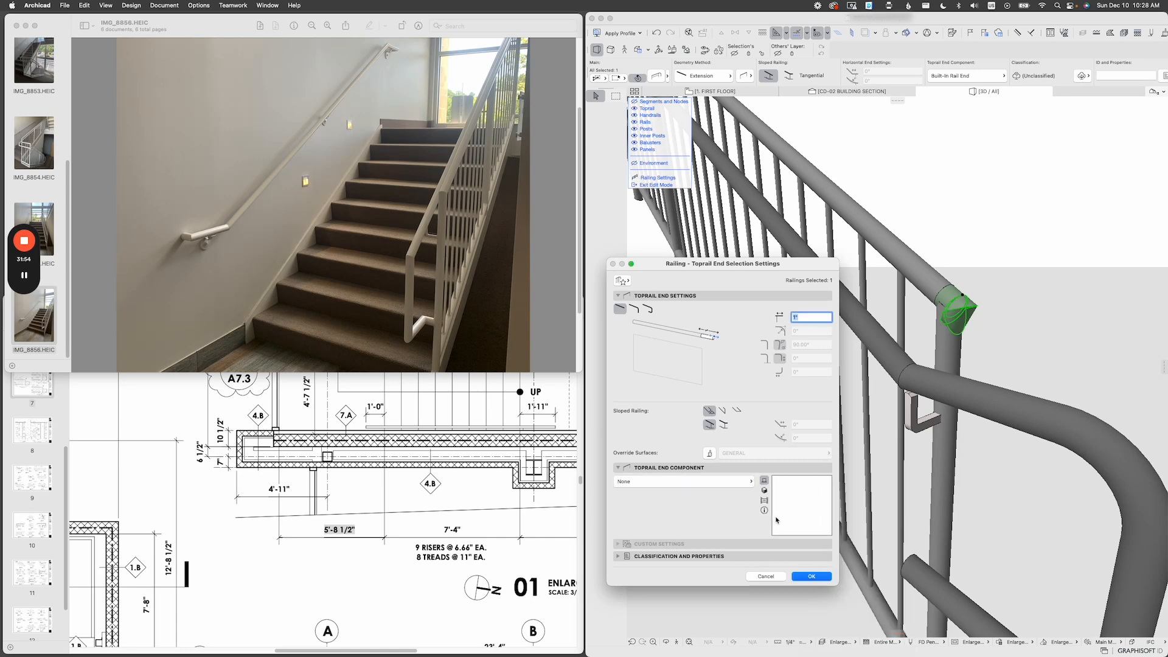
left_click(810, 575)
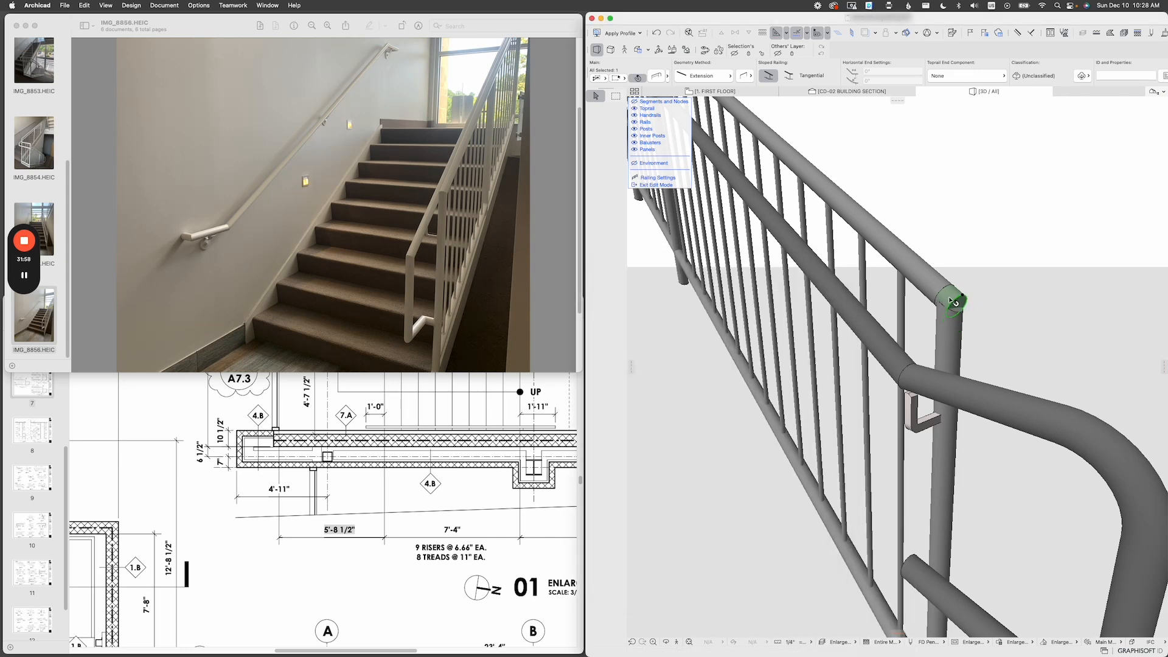
key("Escape")
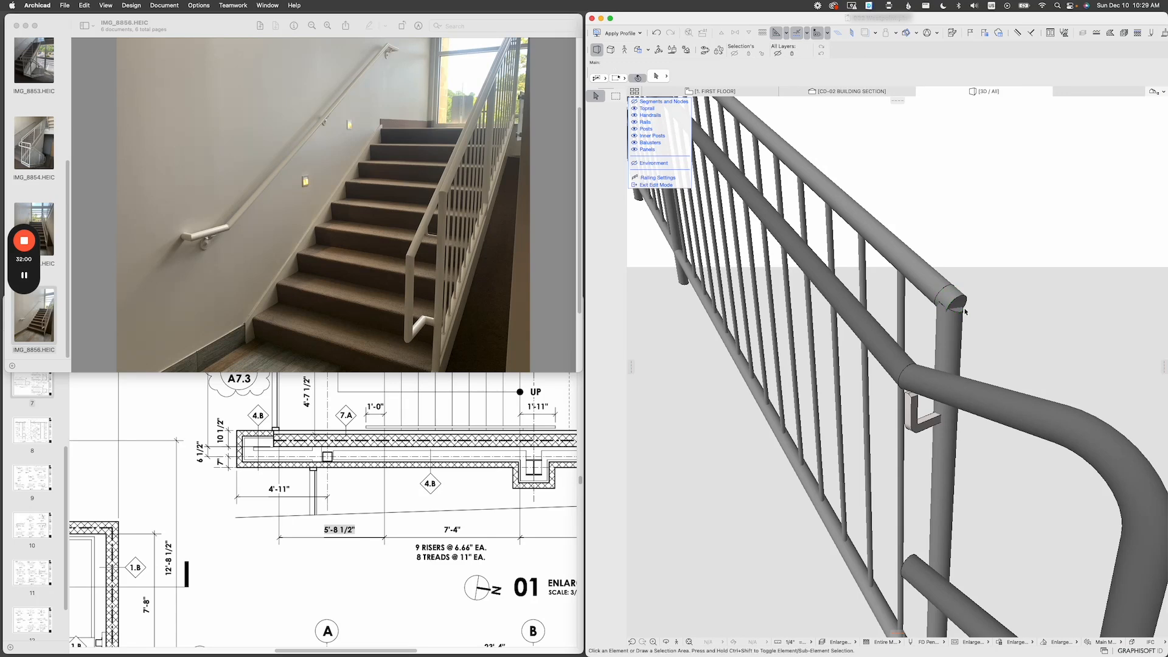
Change the lower toprail end's geometry to a curve that bends downward and finishes vertical.
scroll(945, 301, "down", 5)
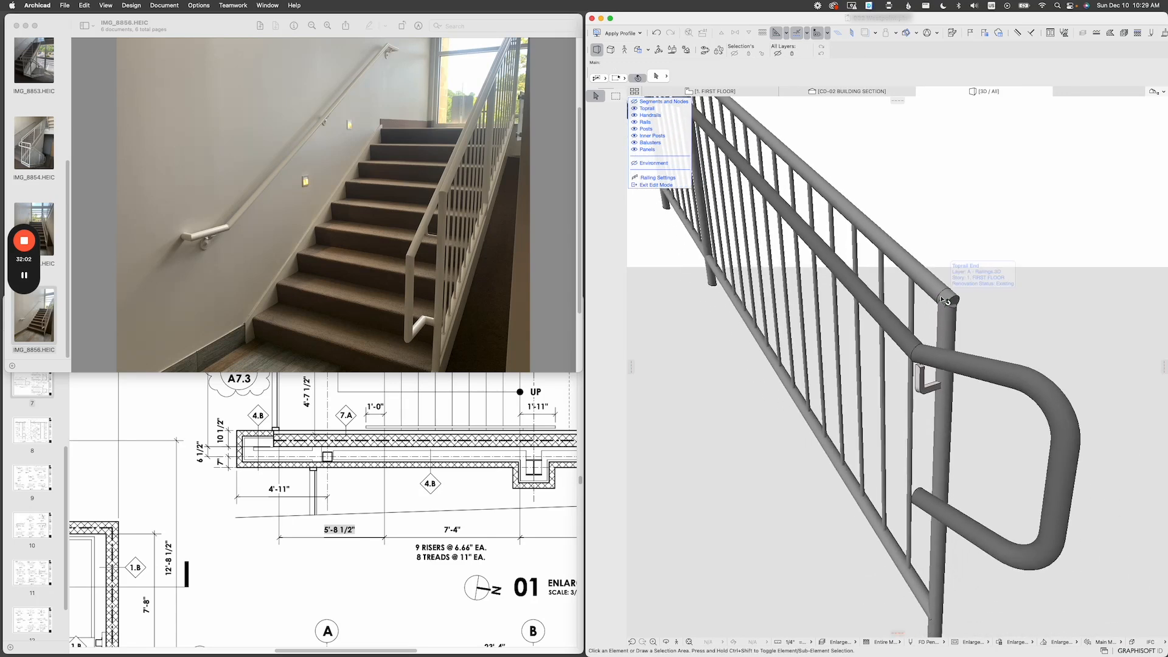
scroll(933, 277, "up", 2)
middle_click_drag(933, 276, 942, 290, "shift")
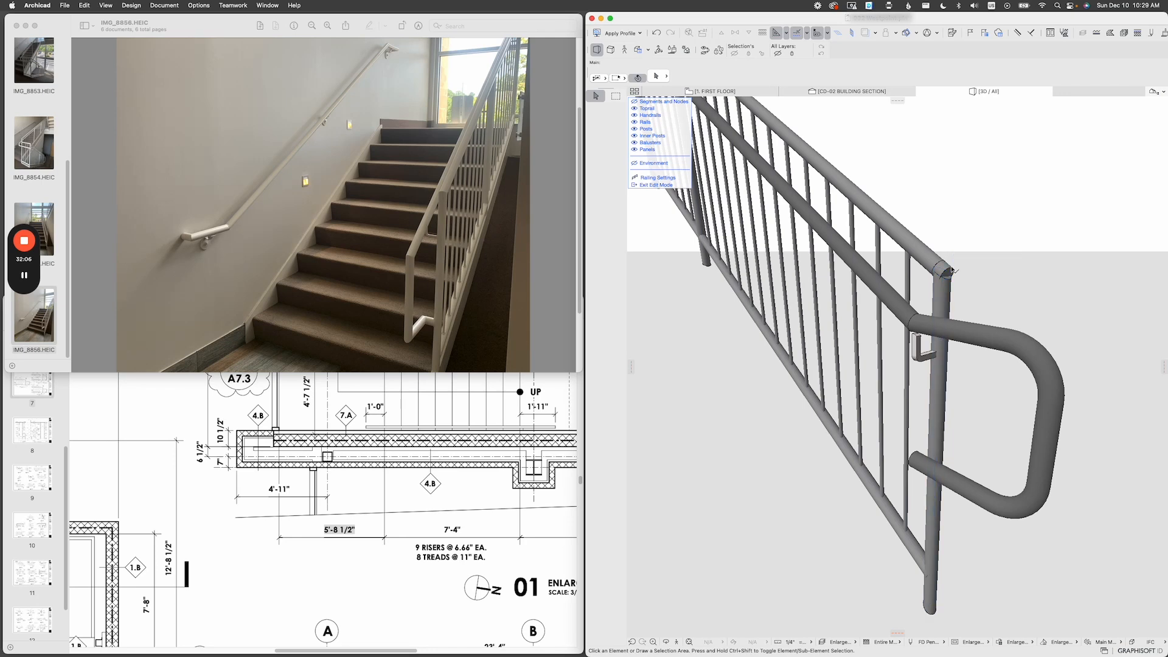
left_click(951, 268)
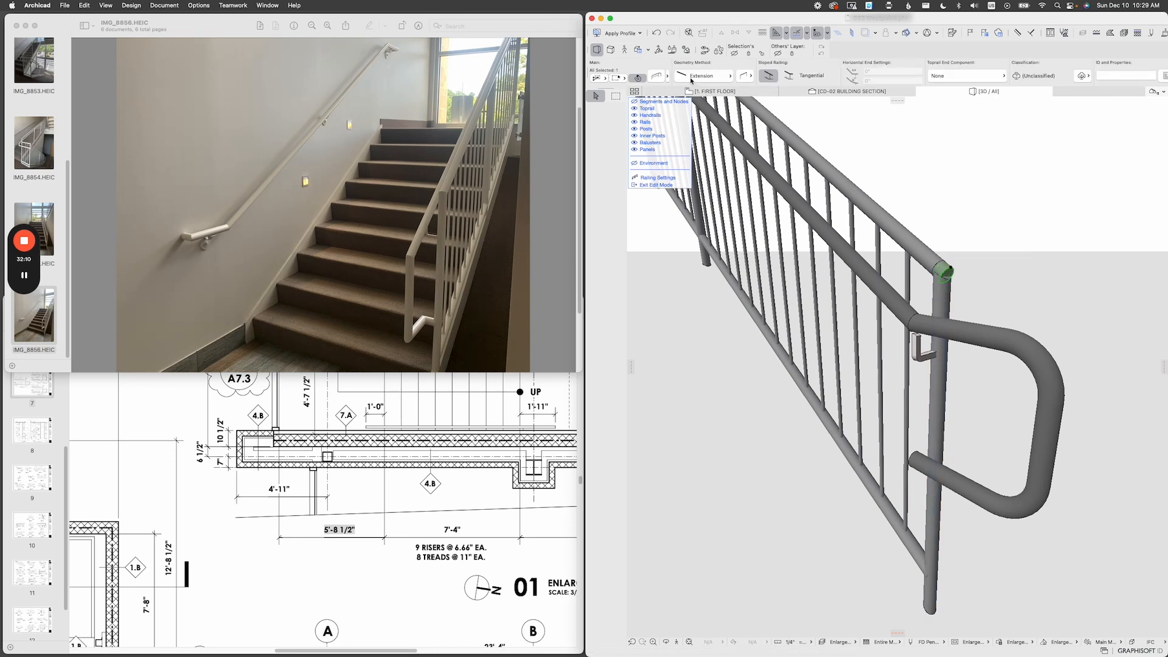
left_click(657, 77)
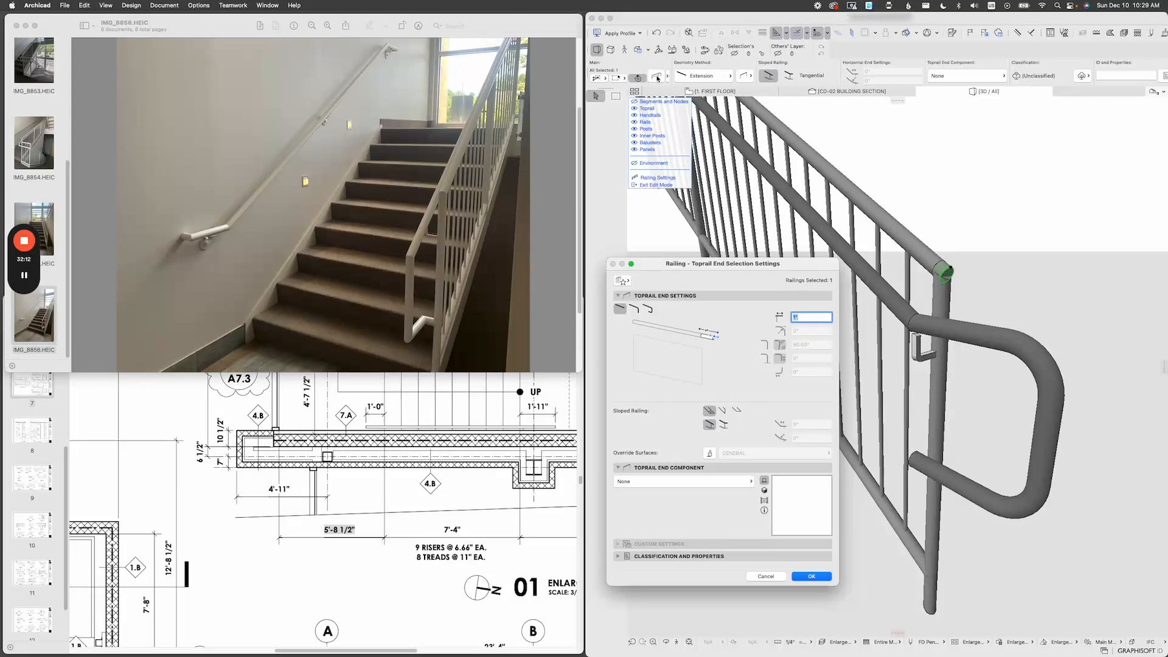
left_click(633, 312)
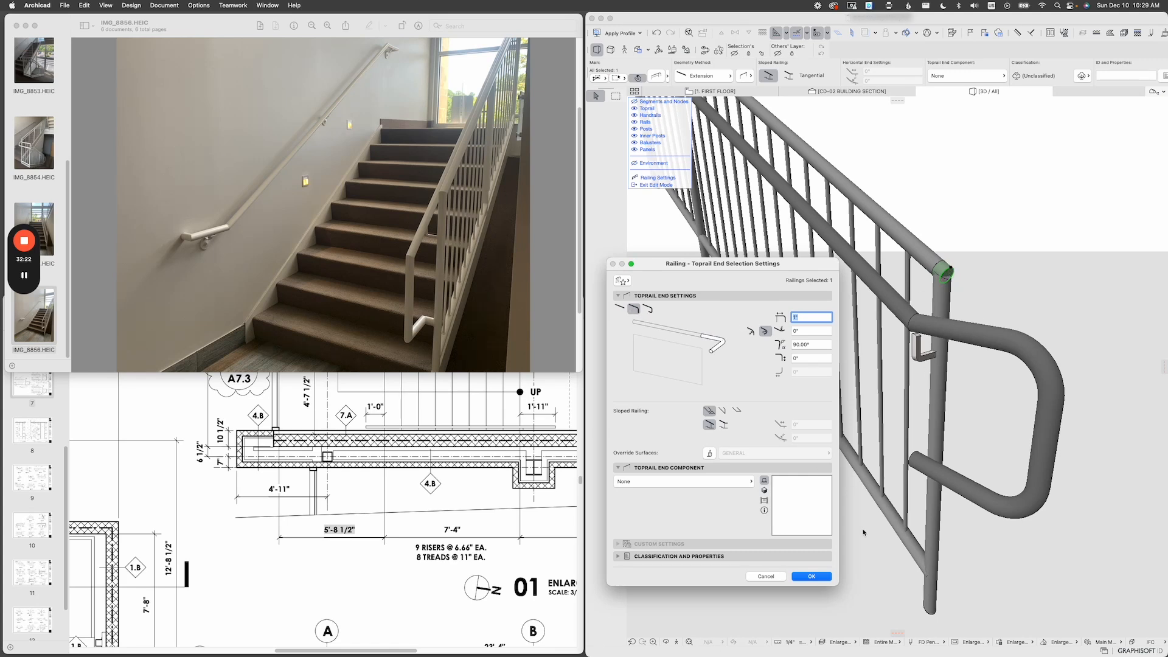
left_click(752, 332)
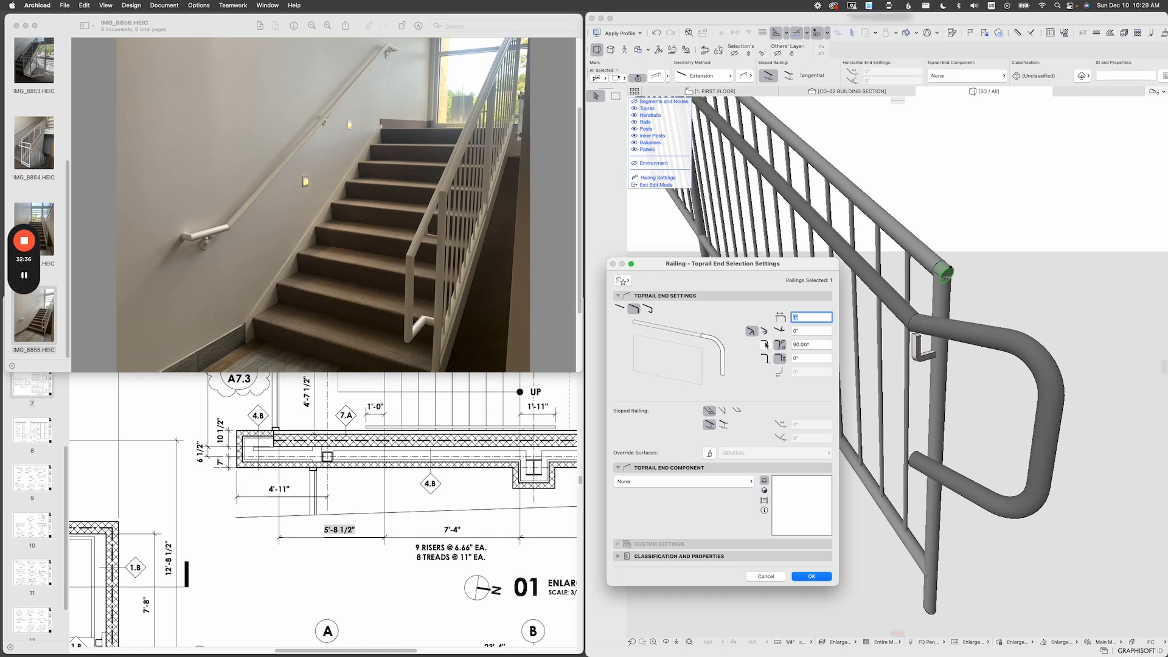
left_click(765, 345)
Set the lower toprail end's second extension to 1' and apply it.
left_click(811, 359)
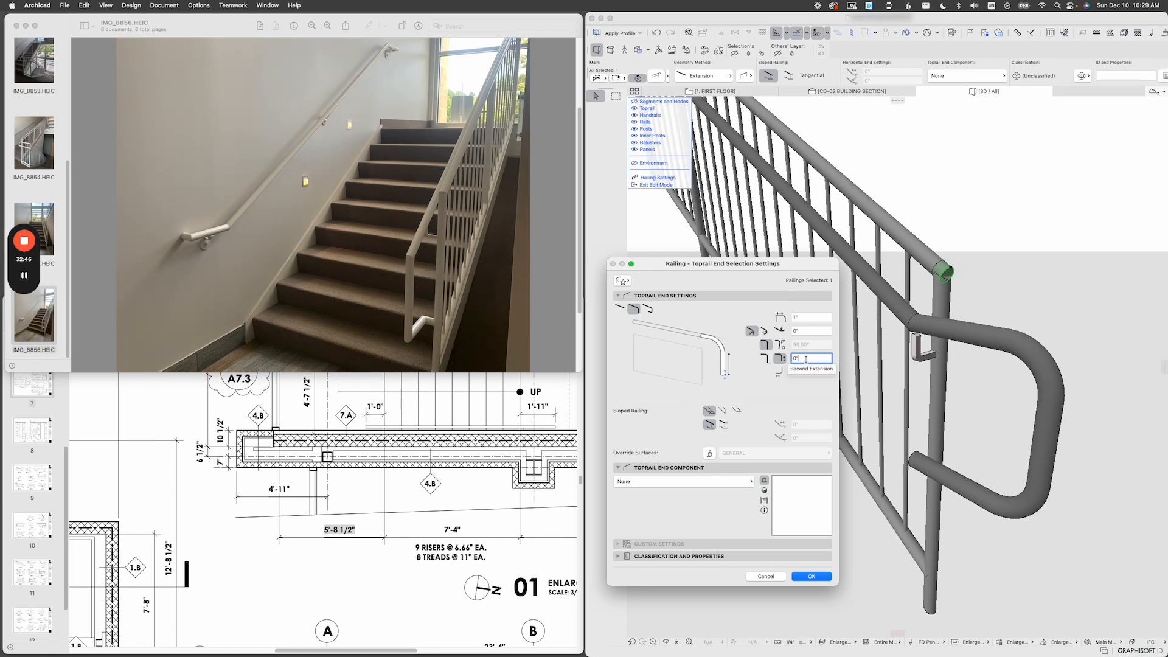
left_click_drag(806, 359, 770, 361)
type("1")
left_click(821, 580)
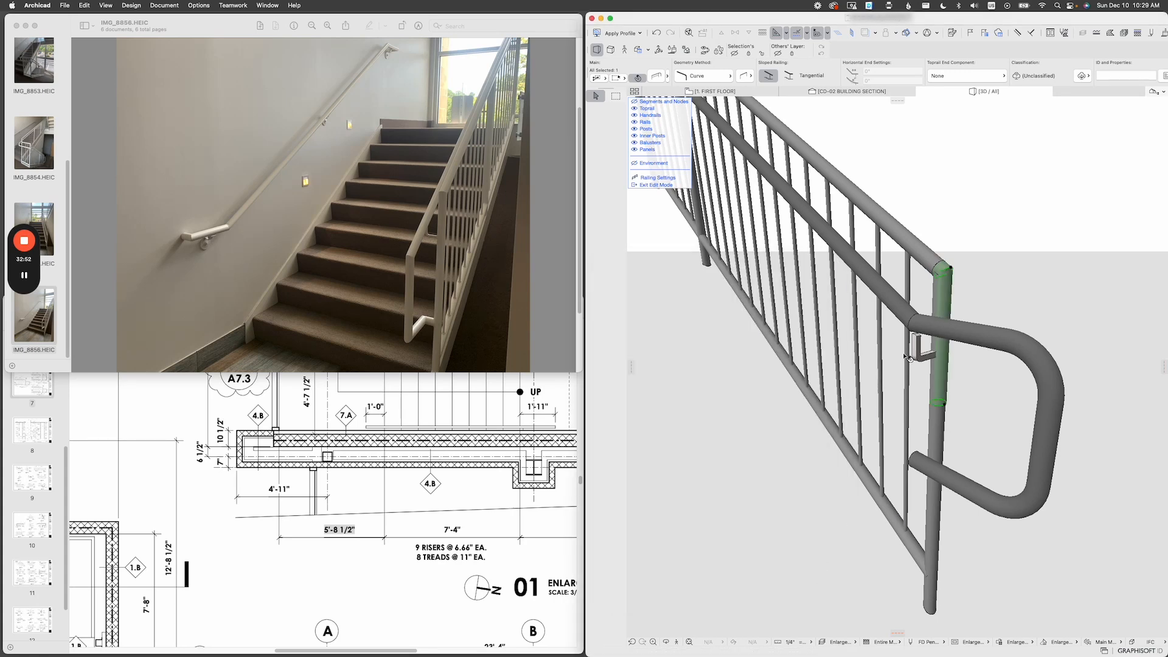
Delete the post at the railing's lower end and select the curved toprail end above it.
mouse_move(906, 356)
middle_mouse_down("shift")
mouse_move(969, 354)
mouse_move(949, 426)
mouse_move(924, 353)
mouse_move(947, 427)
mouse_move(922, 346)
middle_mouse_up("shift")
left_click(944, 427)
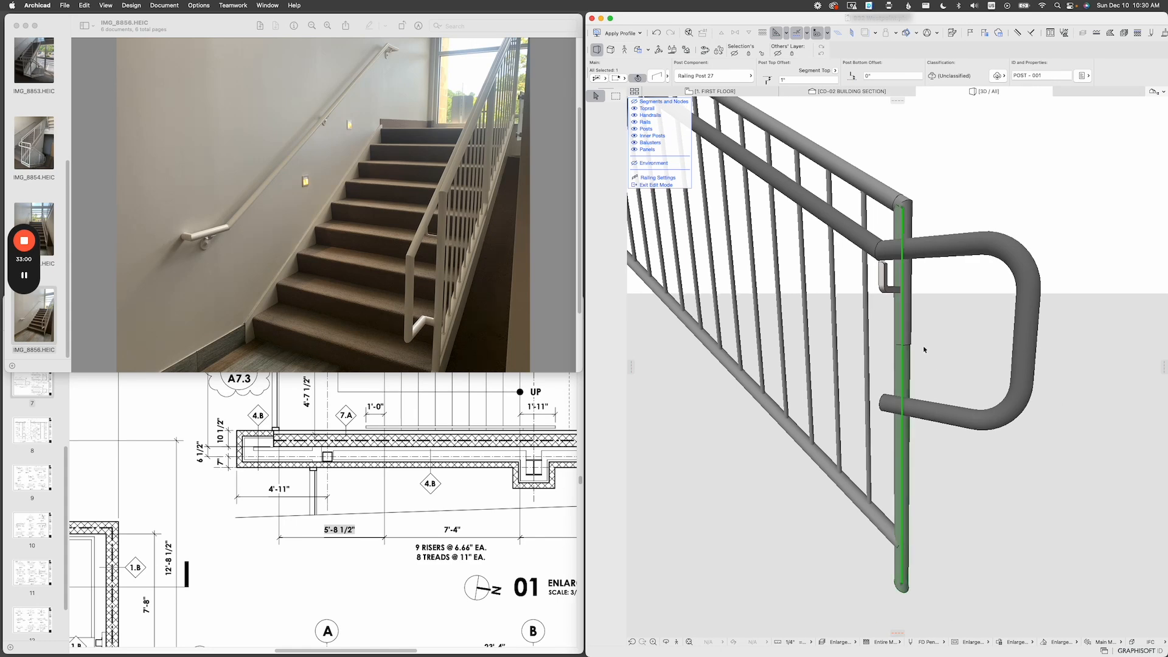
left_click(922, 347)
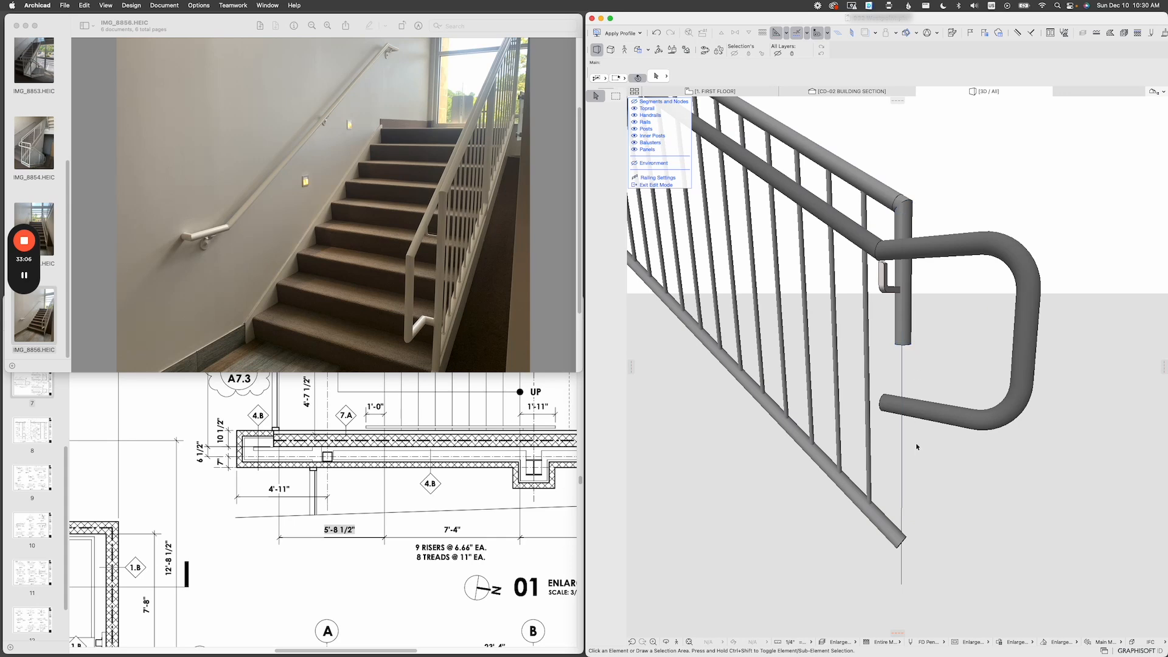
left_click(905, 338)
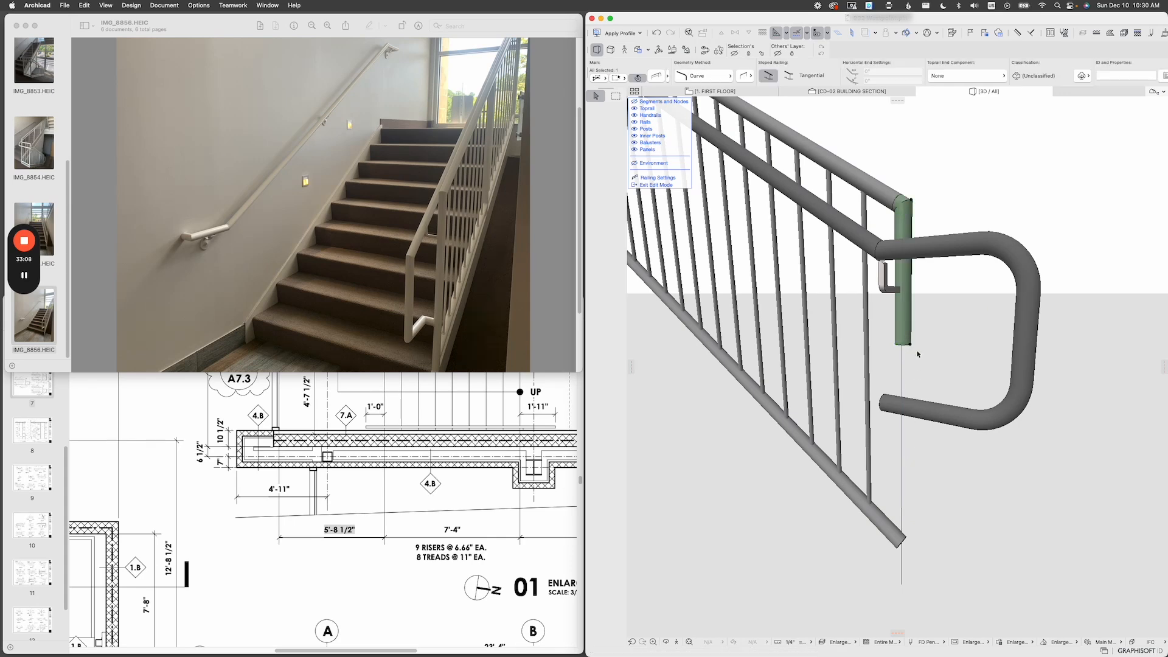
Set the lower toprail end's second extension to 3' and apply it.
left_click(656, 75)
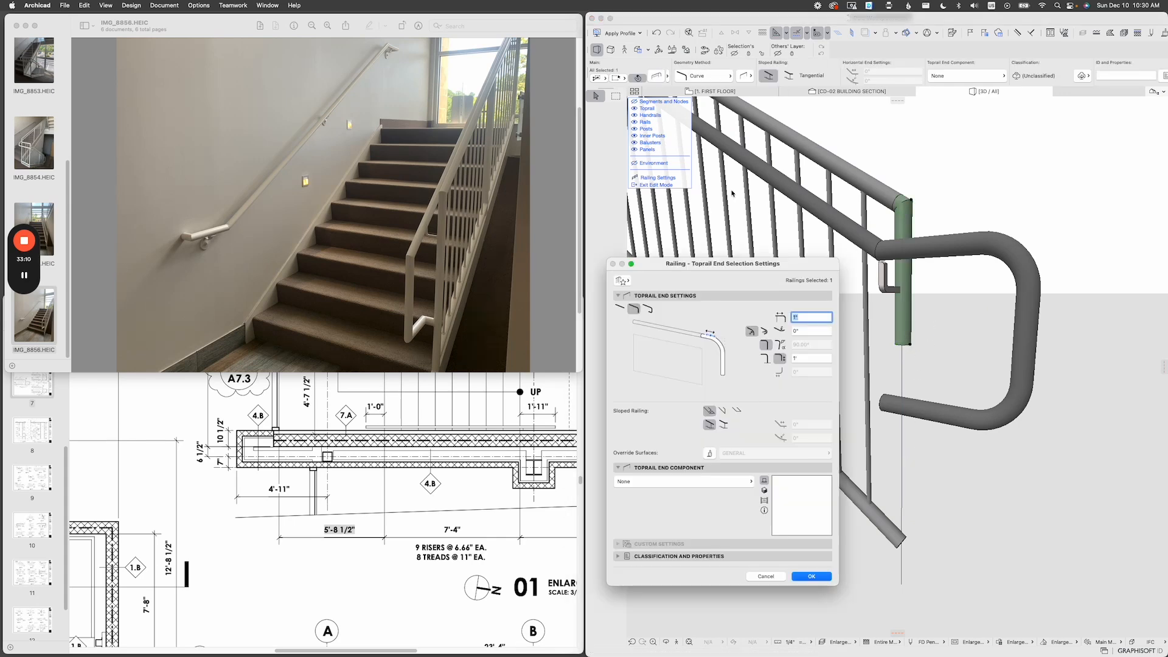
left_click(820, 359)
key("Return")
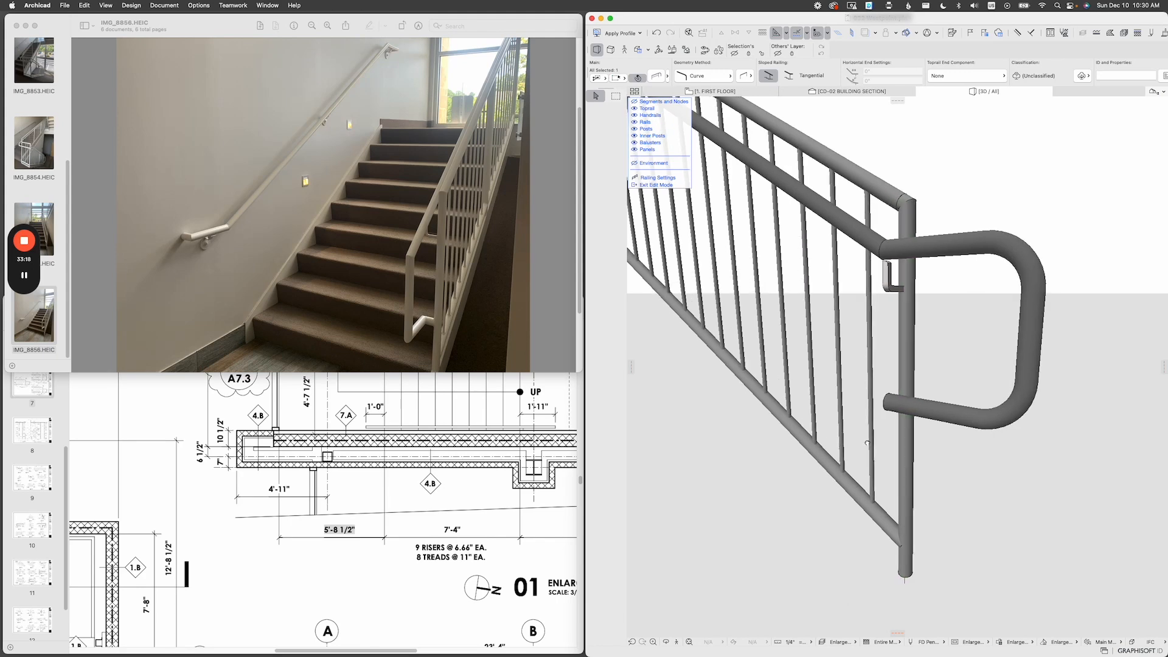
Lengthen the vertical leg of the lower toprail end by setting its second extension to 3'2".
left_click(894, 194)
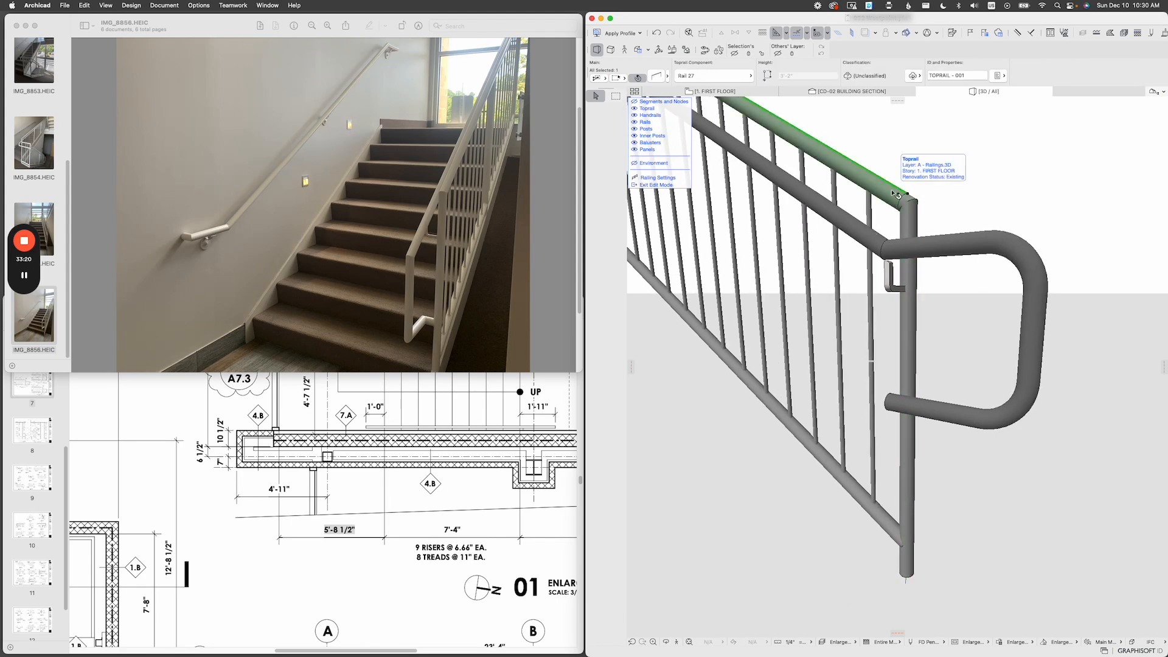
left_click(913, 220)
key("super+t")
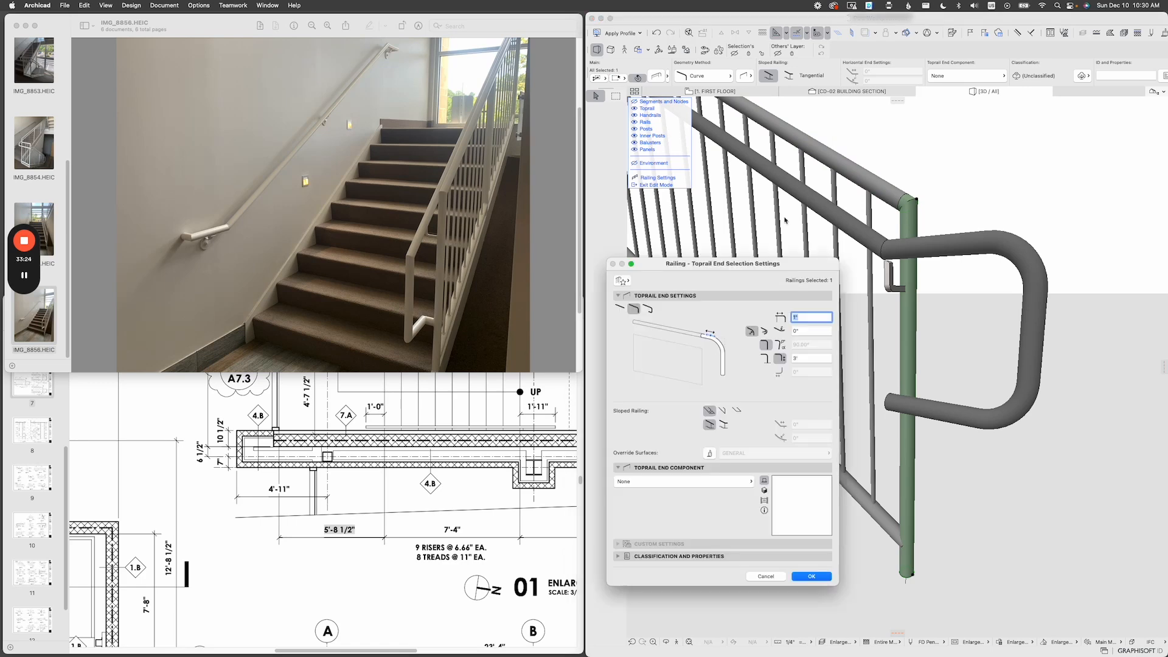
left_click(808, 359)
type("3'2")
key("Return")
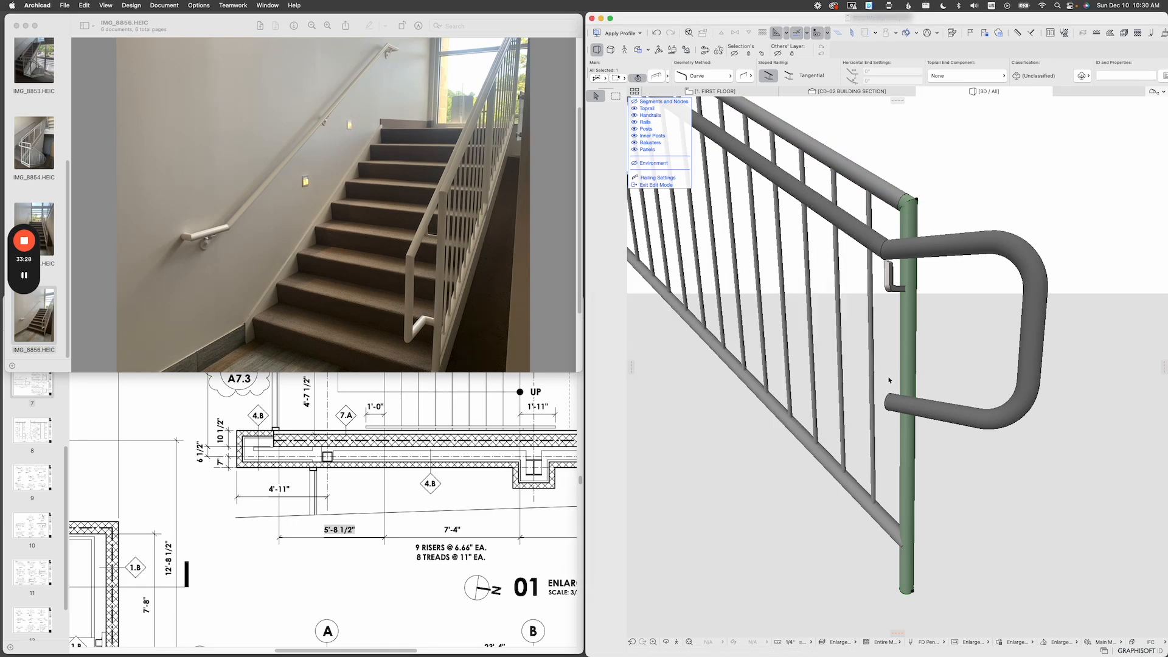
Square off the corners of the handrail's lower return end by setting its radius to 0.
scroll(902, 384, "down", 3)
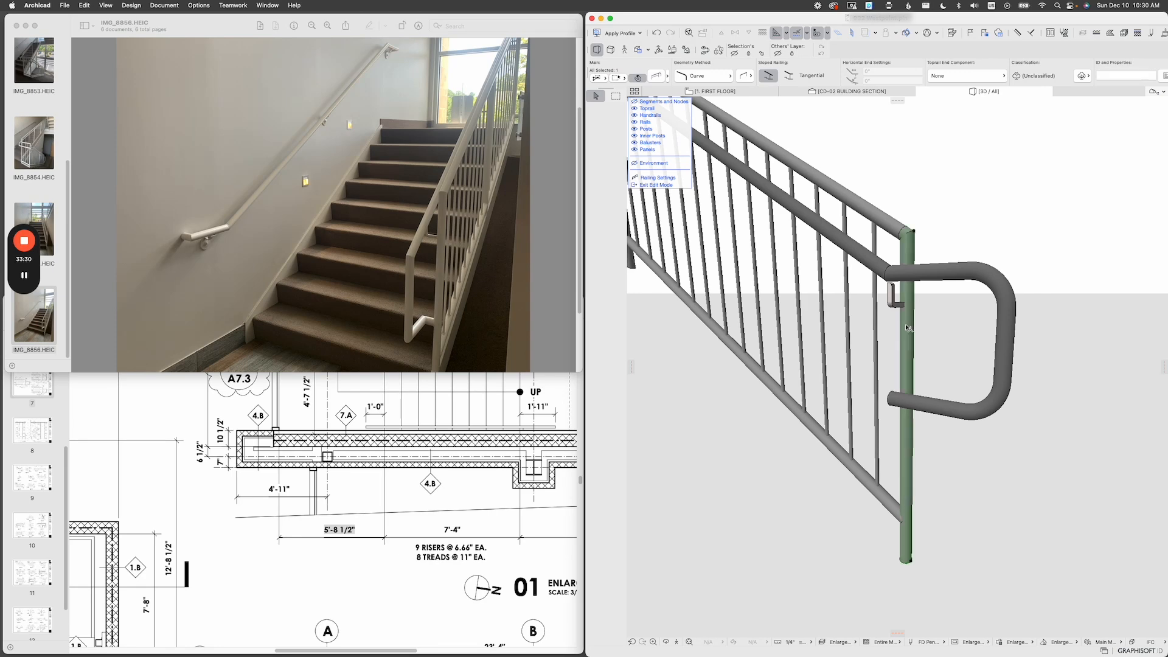
left_click(937, 271)
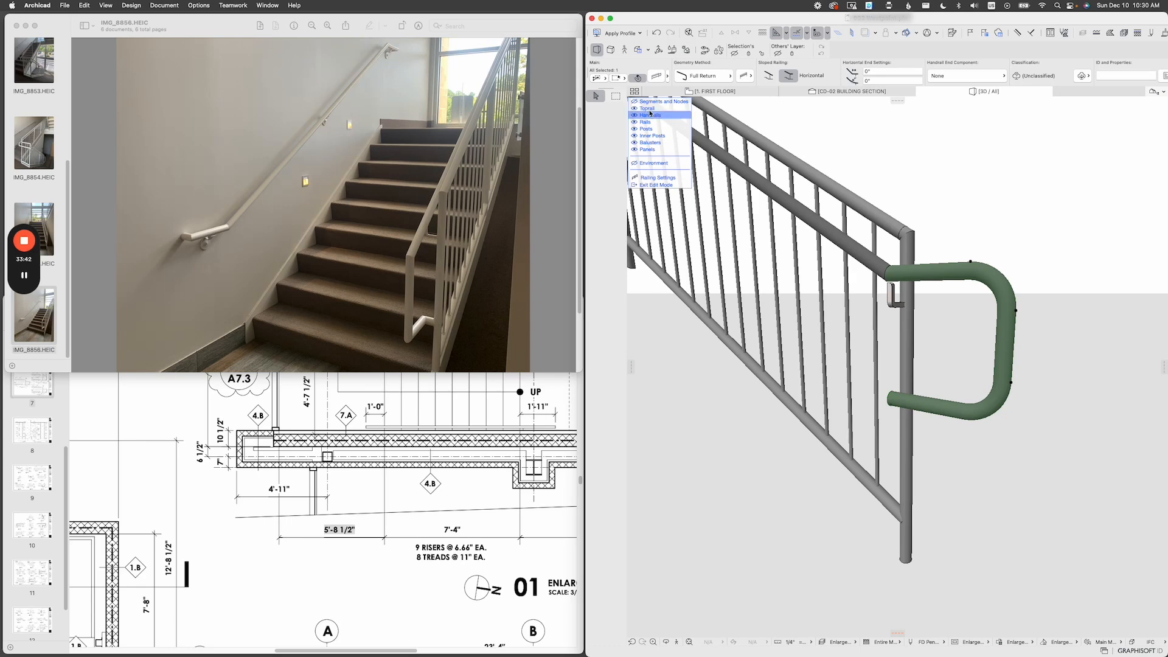
left_click(656, 77)
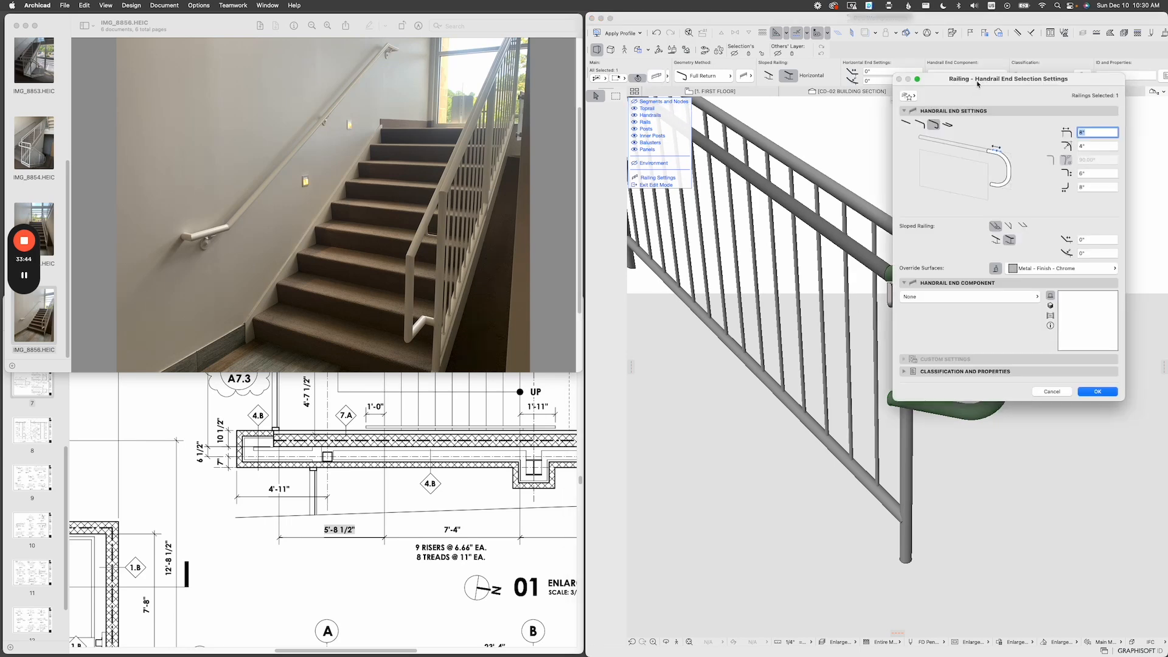
left_click_drag(981, 121, 623, 280)
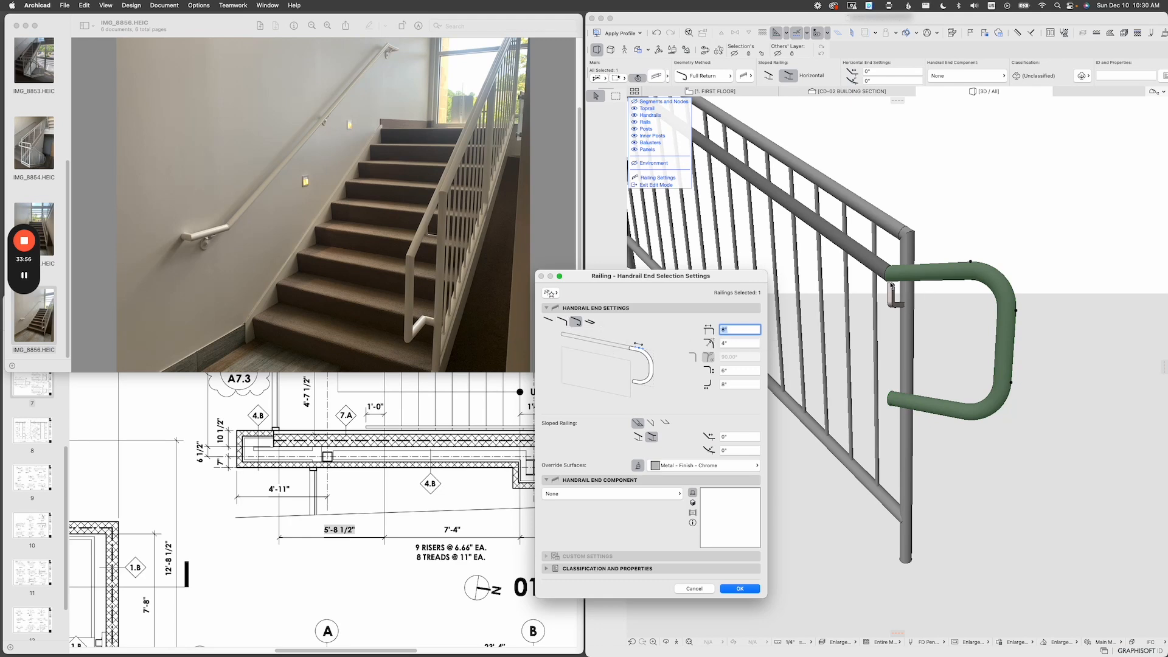
left_click(737, 344)
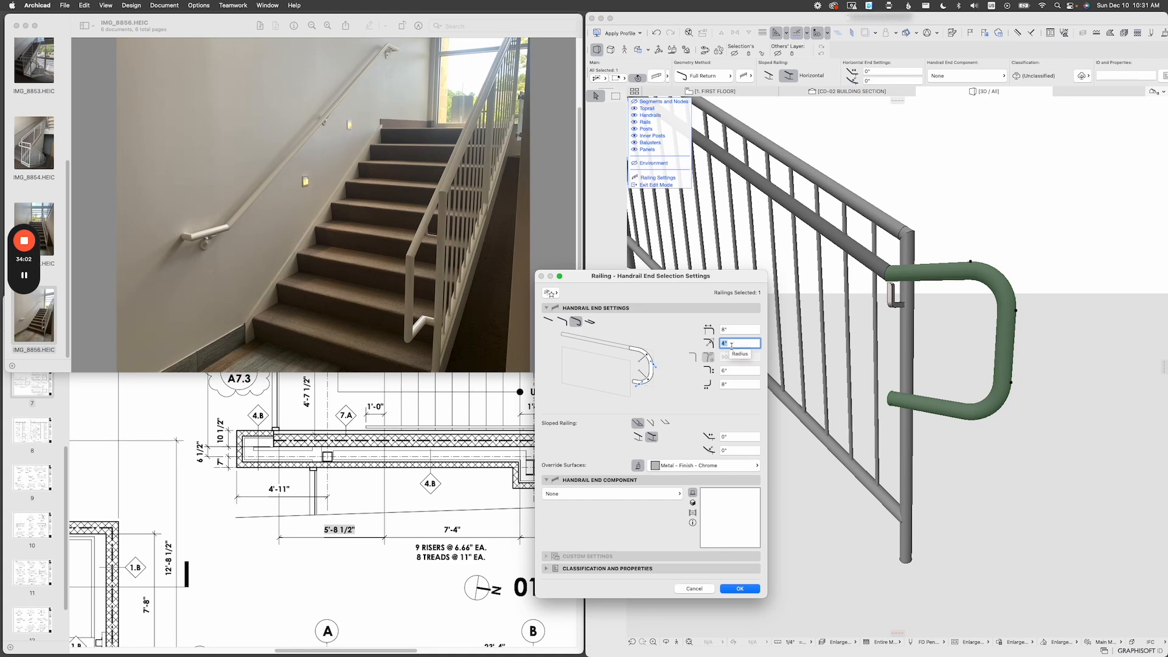
type("0")
key("Return")
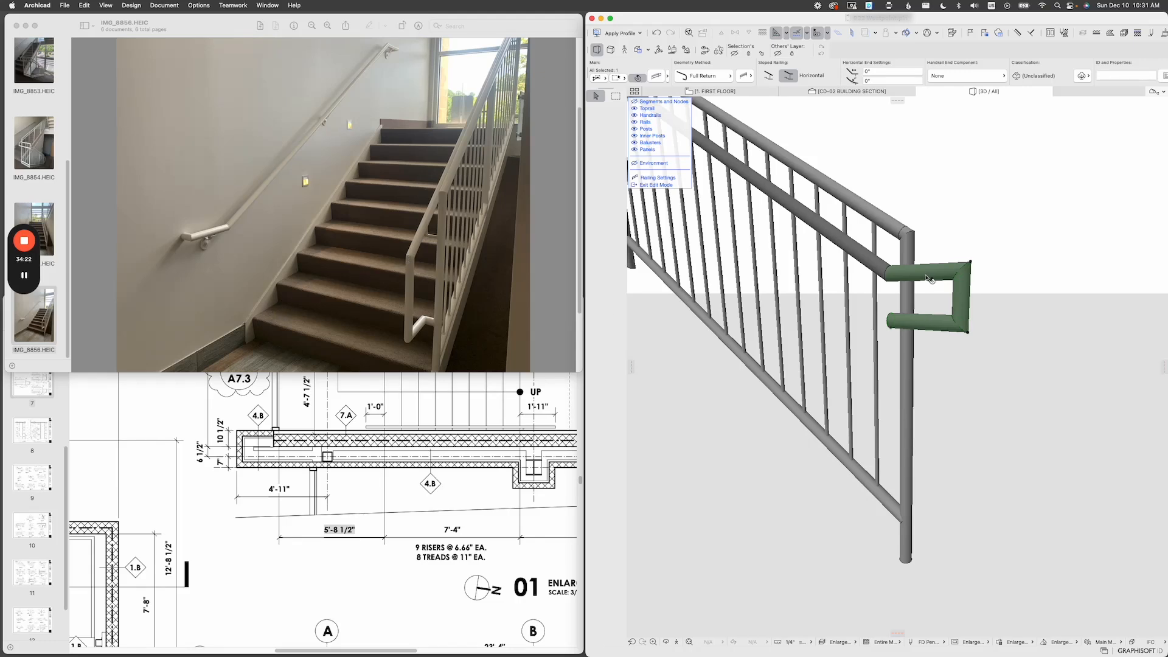
Make the handrail's lower return end follow the slope by setting its sloped railing option to Tangential.
left_click(656, 75)
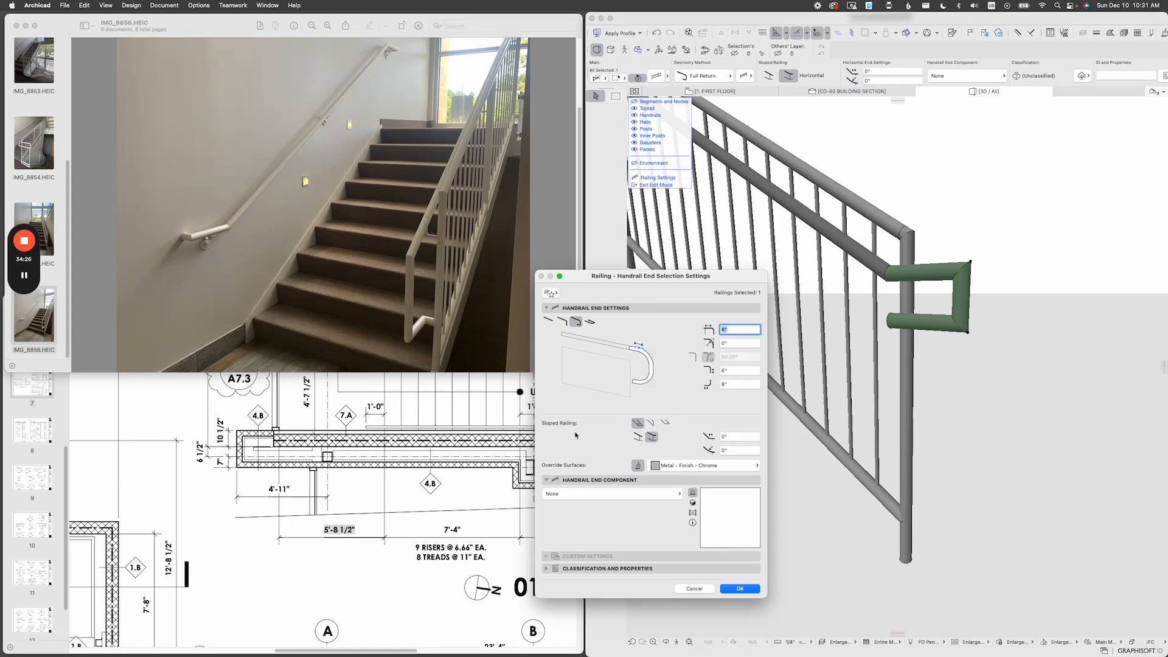
left_click(638, 437)
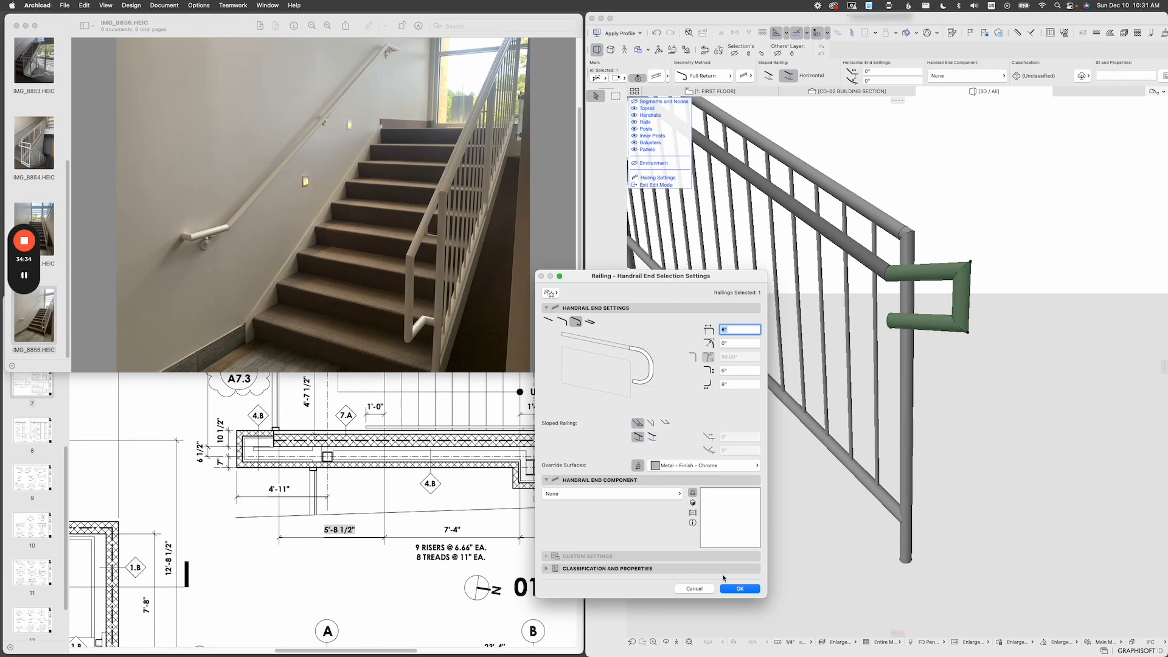
left_click(738, 589)
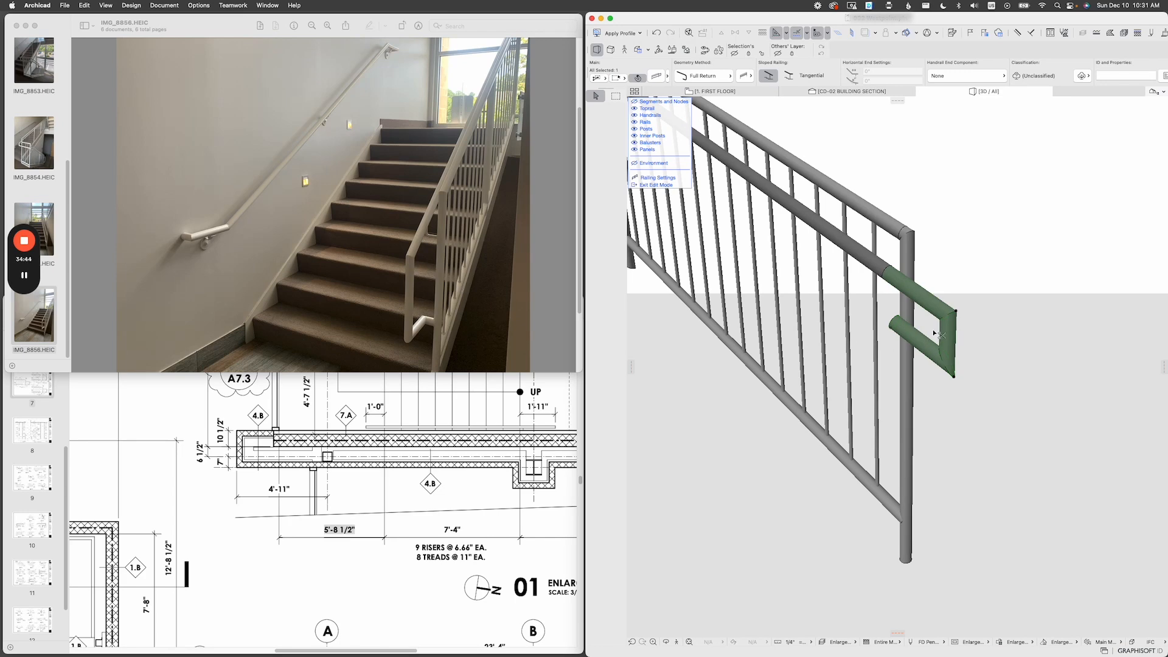
Set the vertical extension of the handrail's lower return end to 1'-6".
double_click(916, 331)
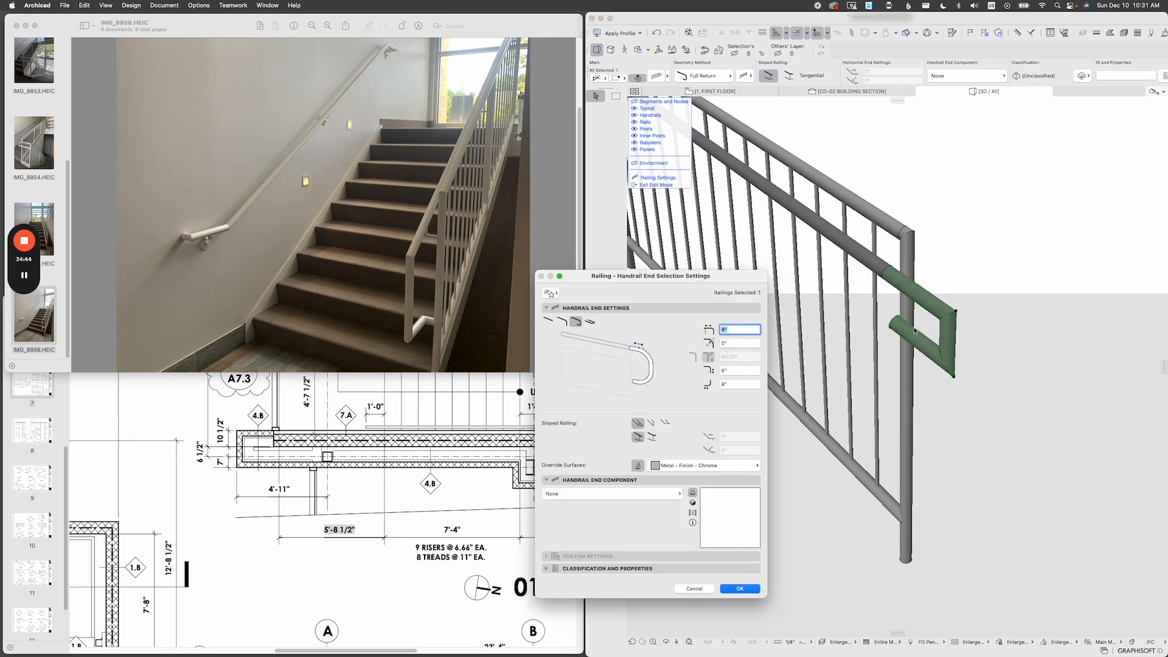
left_click(739, 370)
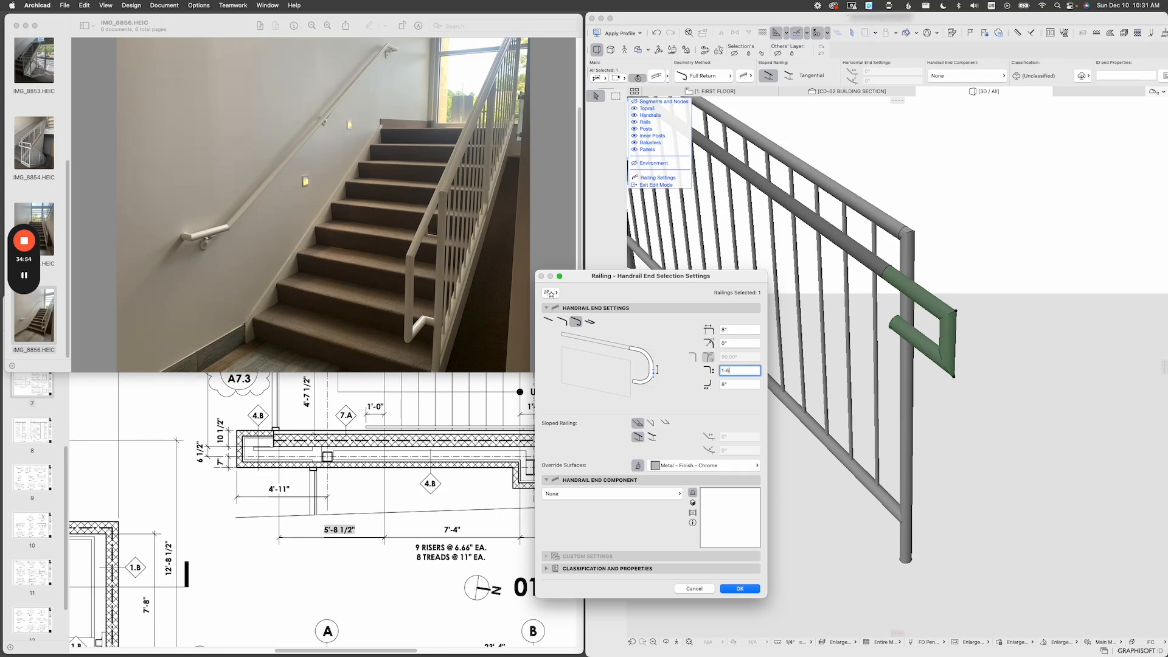
key("Return")
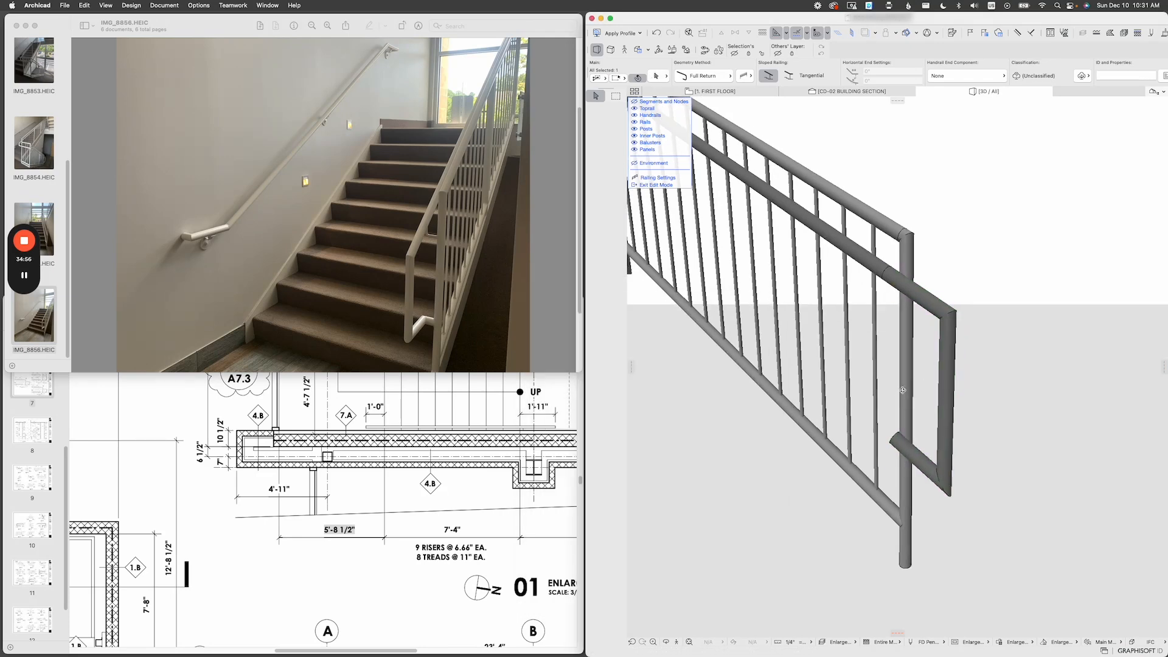
mouse_move(903, 390)
middle_mouse_down("shift")
mouse_move(962, 365)
mouse_move(893, 400)
middle_mouse_up("shift")
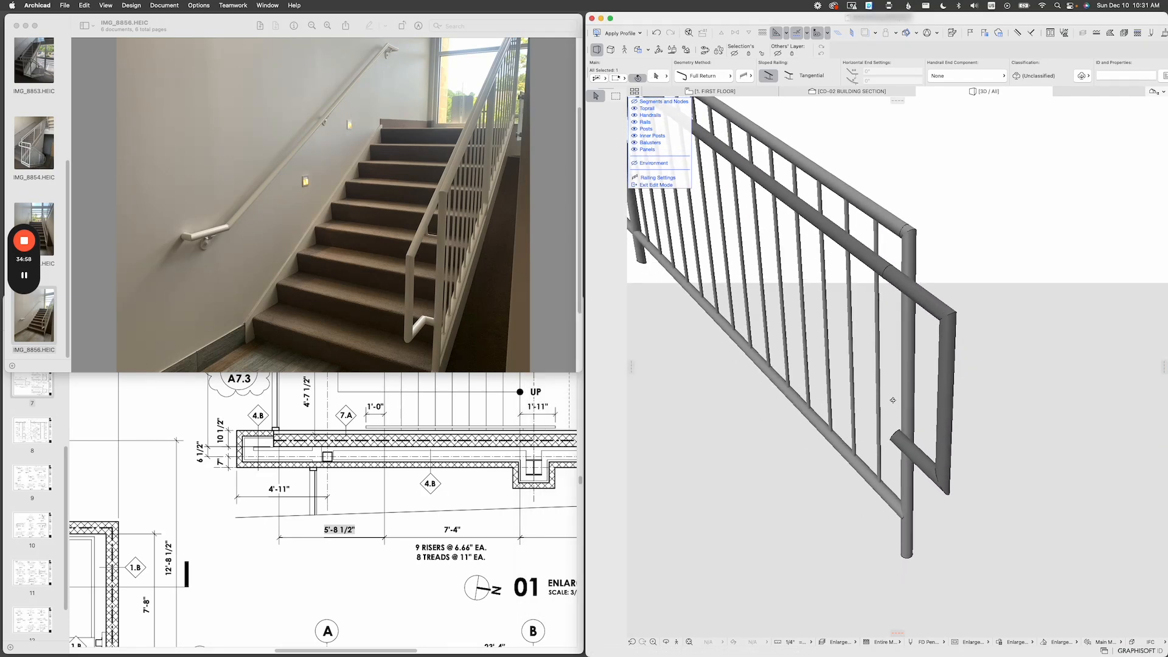
scroll(893, 400, "up", 3)
scroll(871, 401, "down", 3)
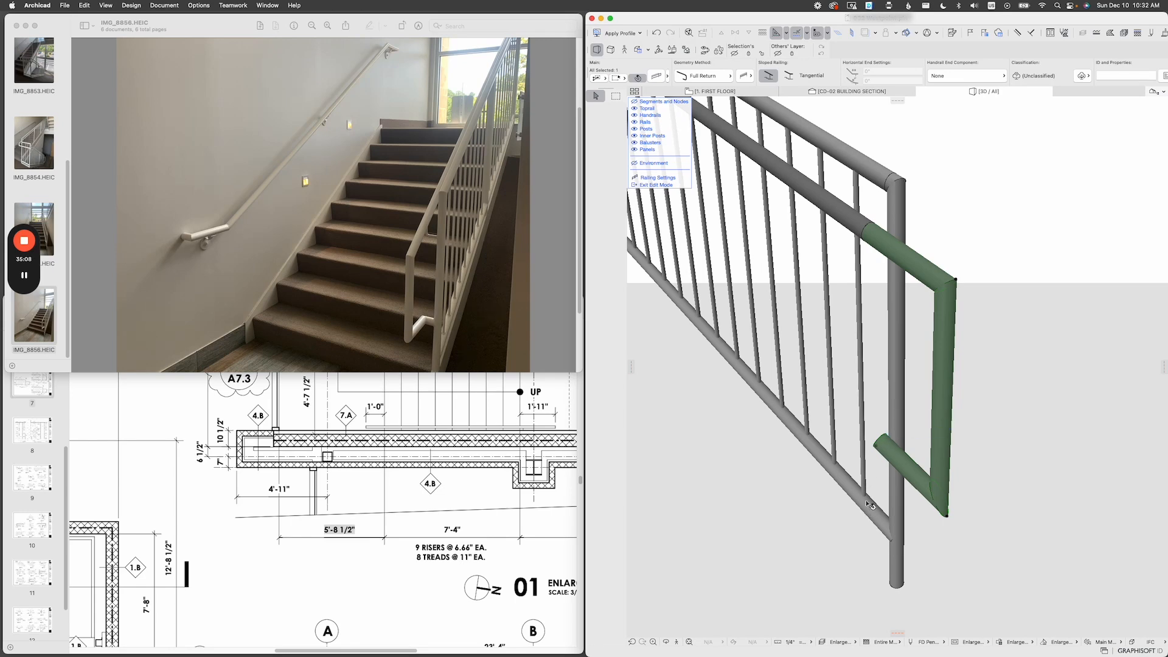
Set the first extension of the handrail's lower return end to 11" and apply it.
left_click(877, 449)
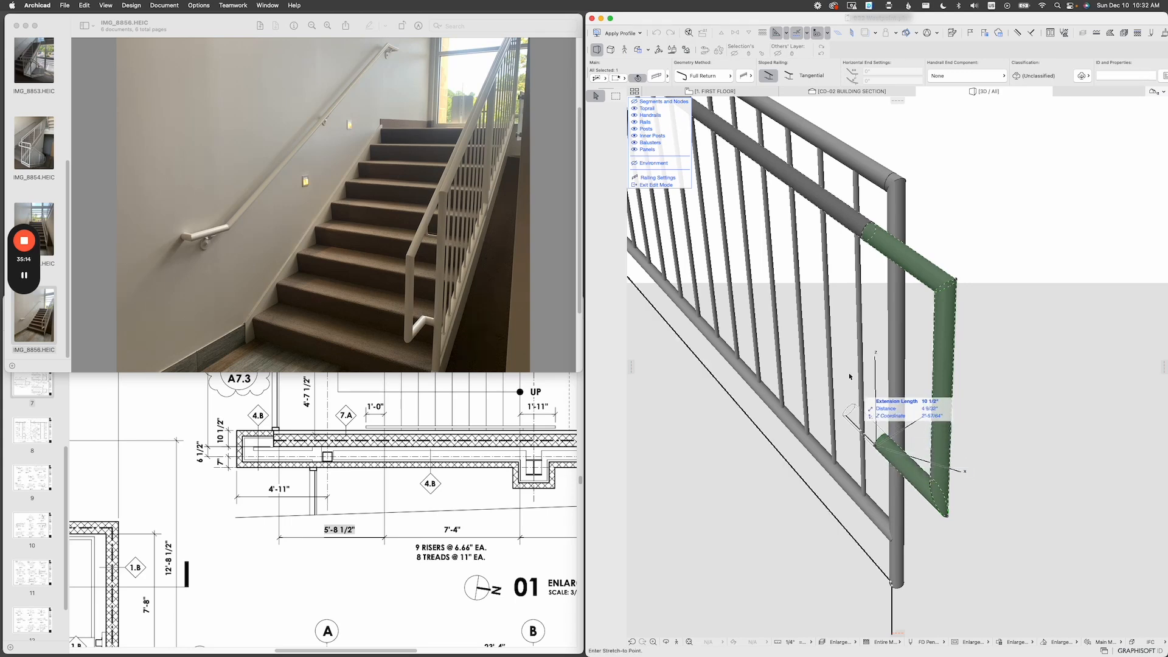
key("Escape")
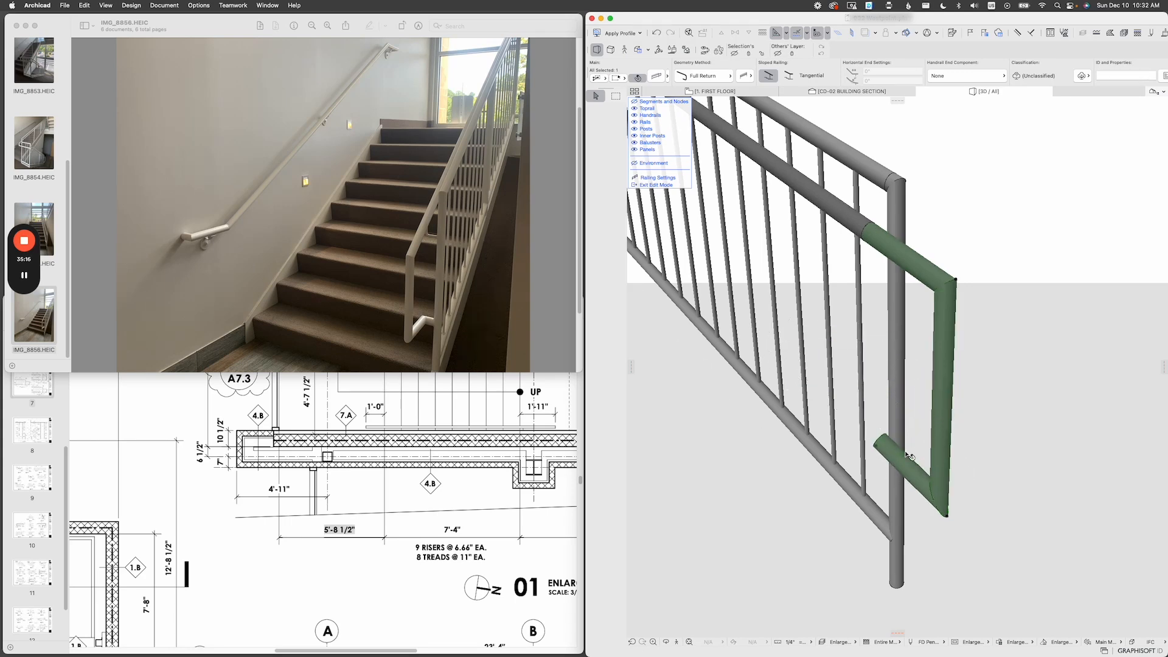
key("super+t")
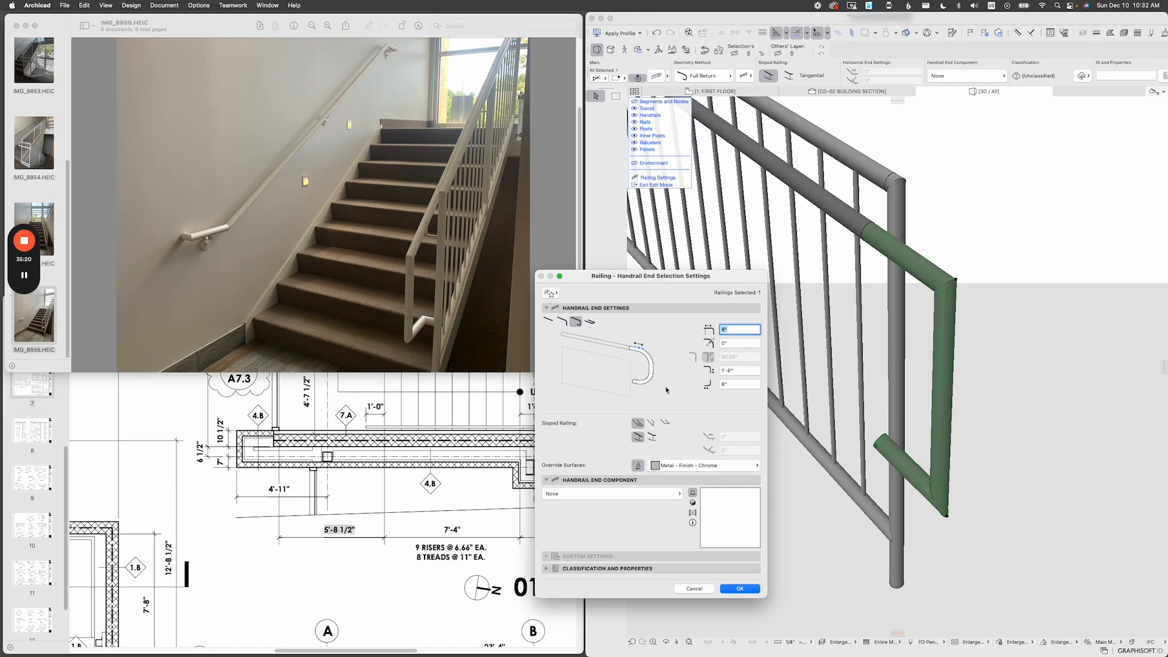
left_click(732, 385)
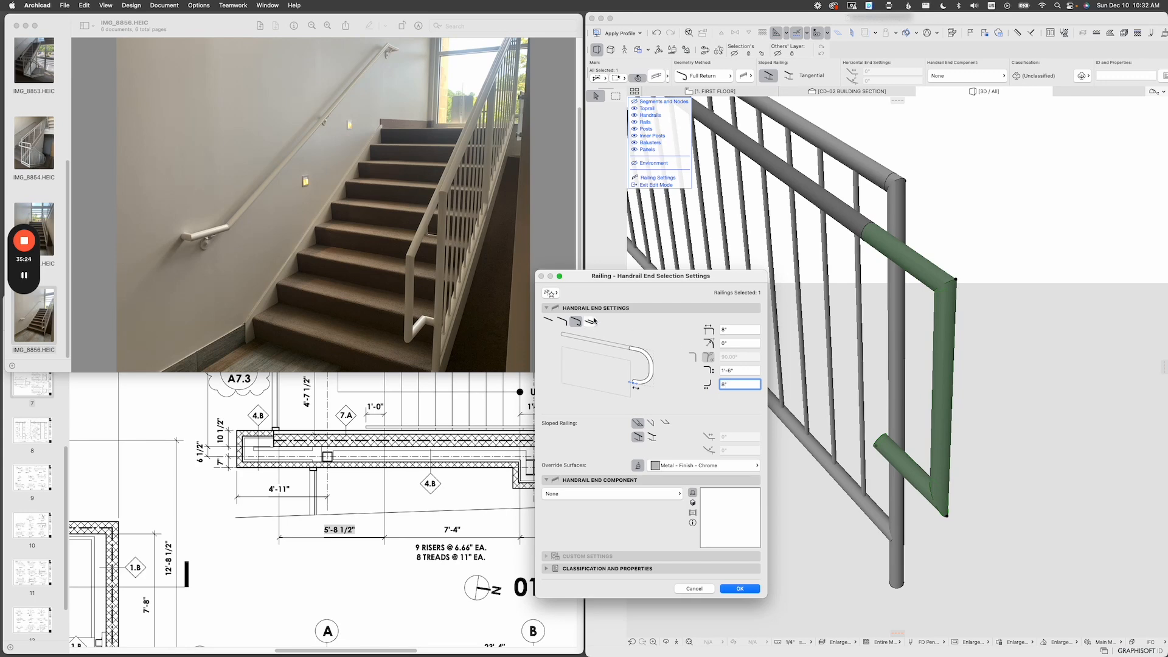
double_click(750, 384)
left_click_drag(750, 384, 705, 384)
key("Tab")
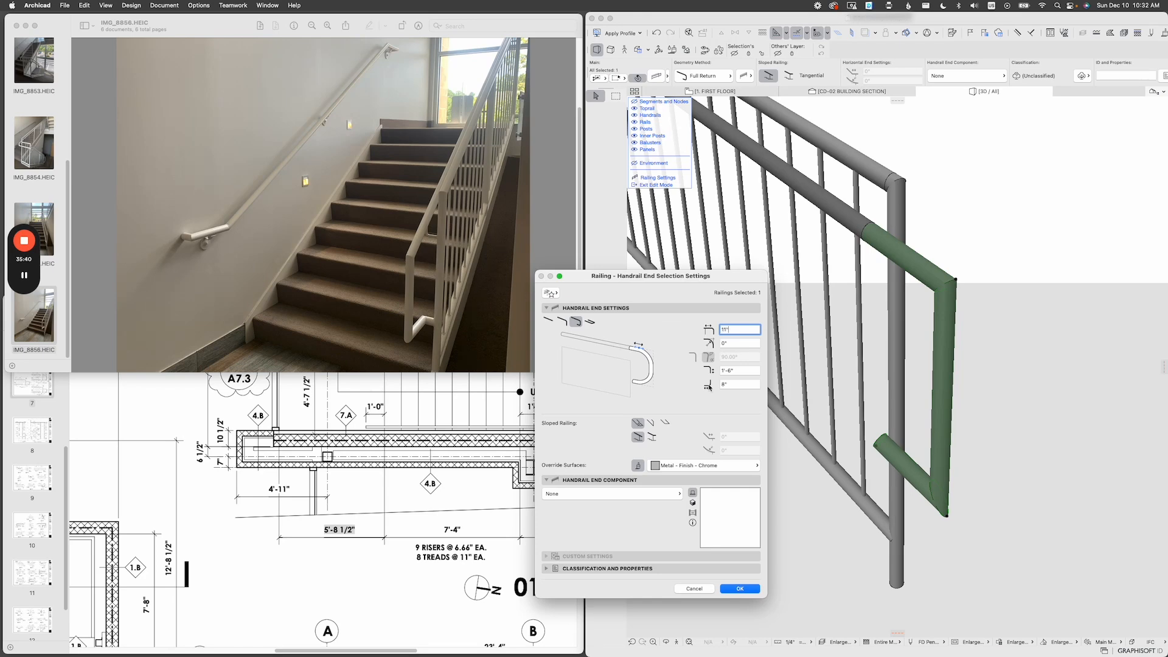
left_click(740, 588)
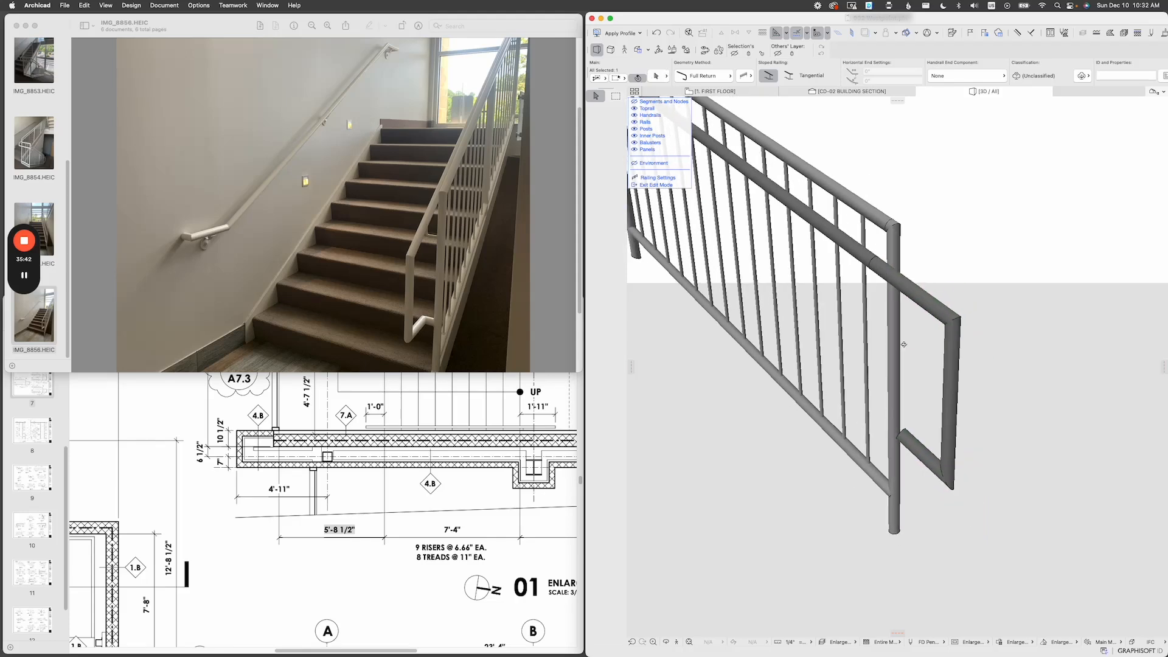
Undo the last extension change on the handrail's lower end.
middle_click_drag(905, 345, 926, 327, "shift")
left_click(916, 297)
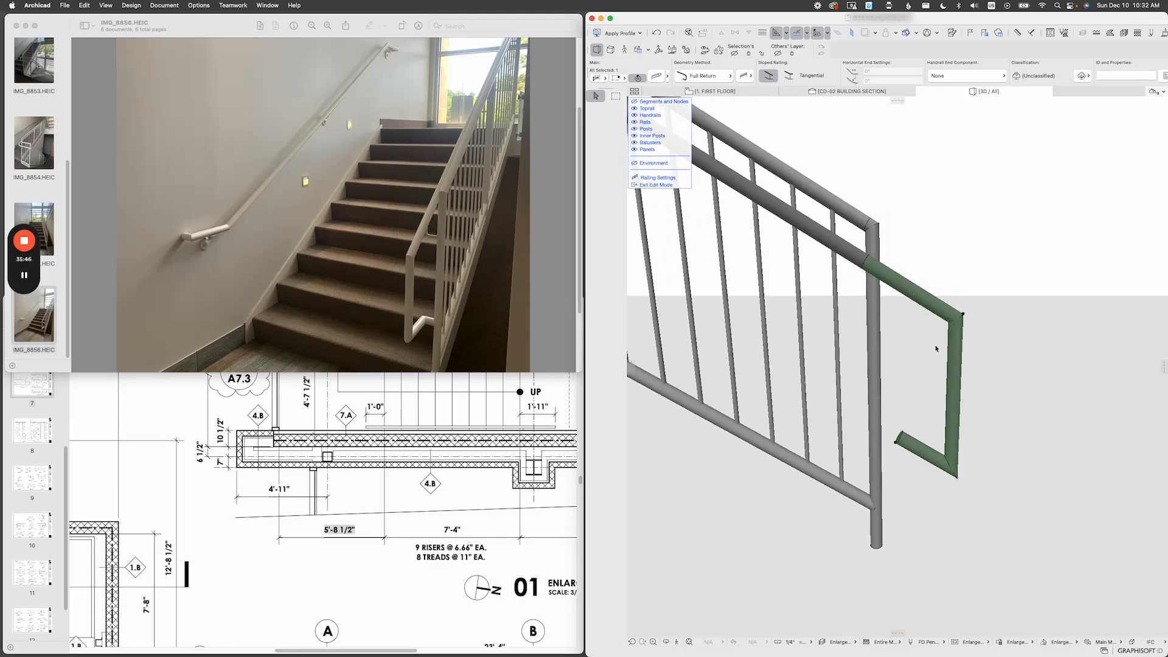
middle_click_drag(965, 317, 940, 356, "shift")
key("super+z")
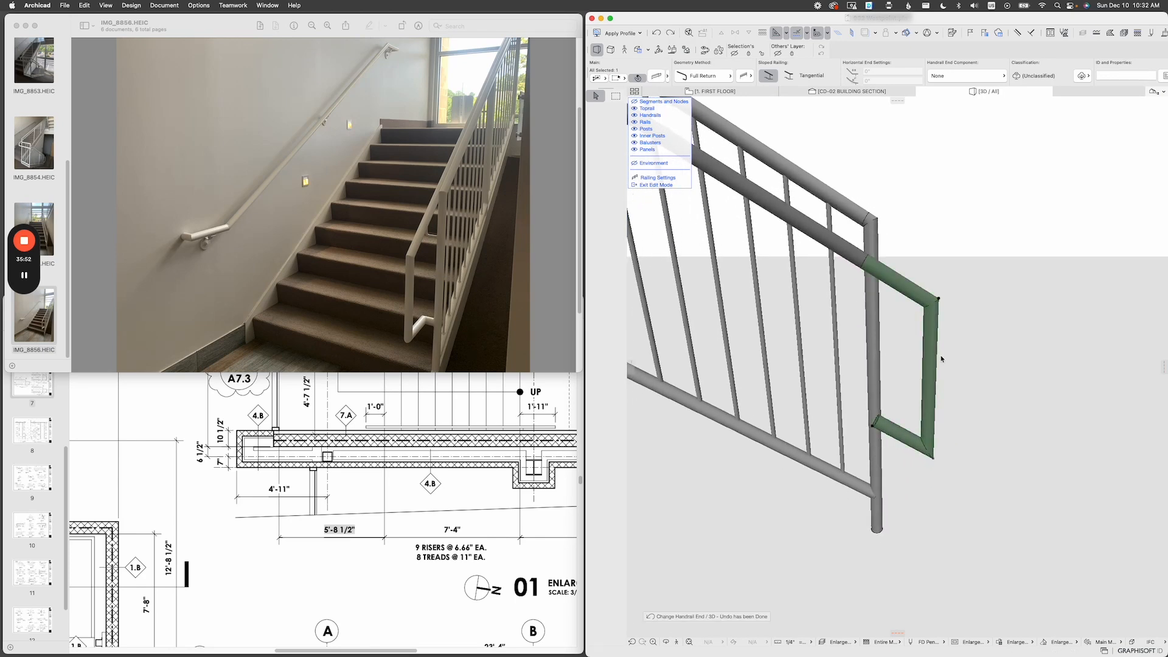
Change the handrail's lower end from a full return to a curve that bends downward and finishes vertical, then deselect it.
key("super+t")
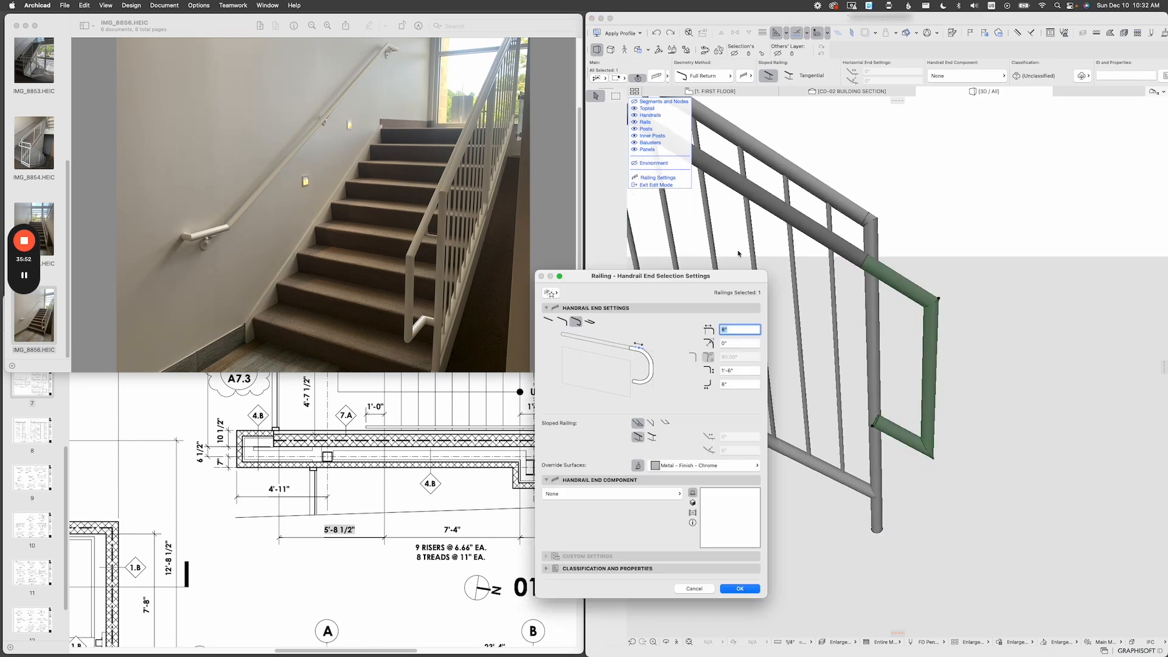
left_click(563, 323)
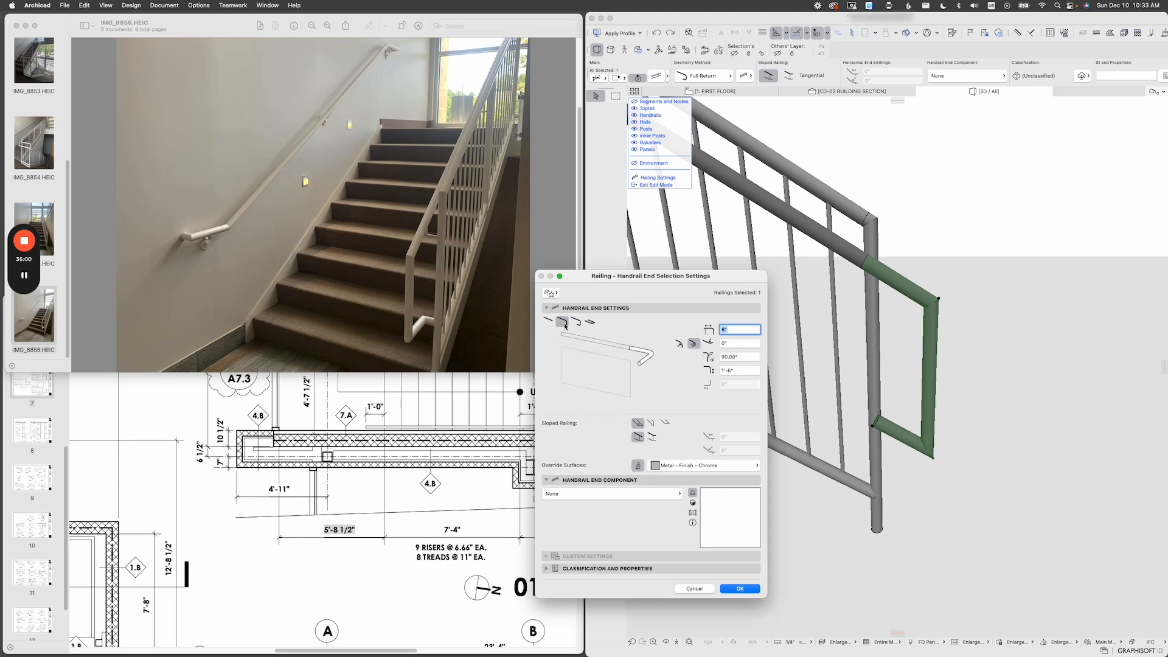
left_click(680, 345)
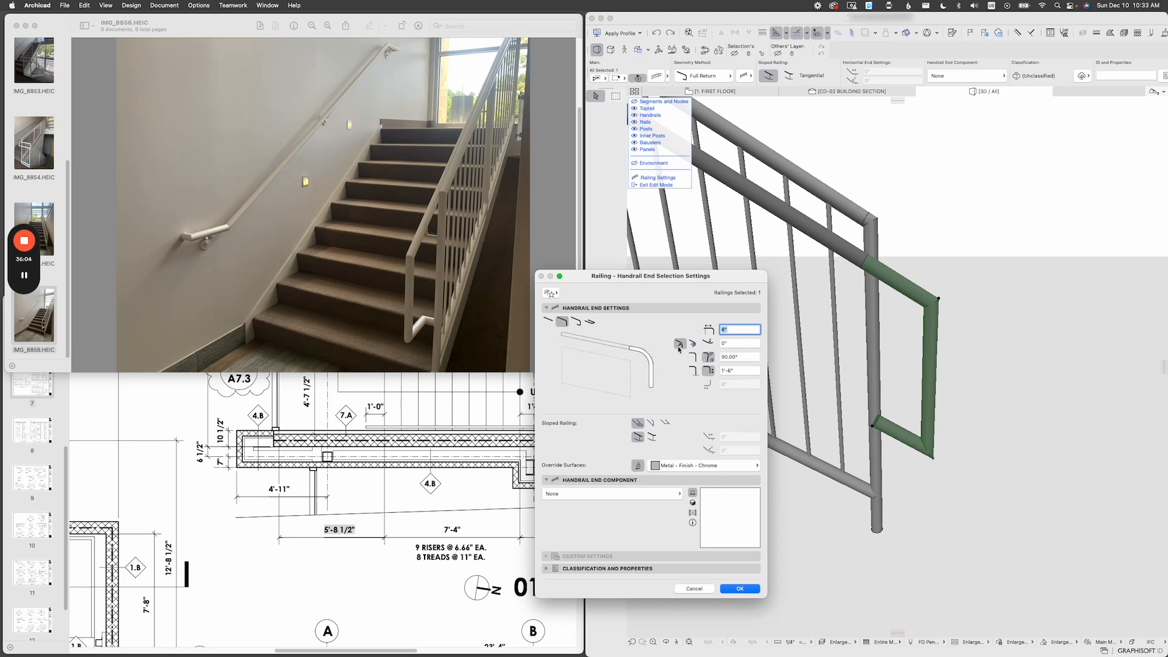
left_click(694, 358)
left_click(746, 588)
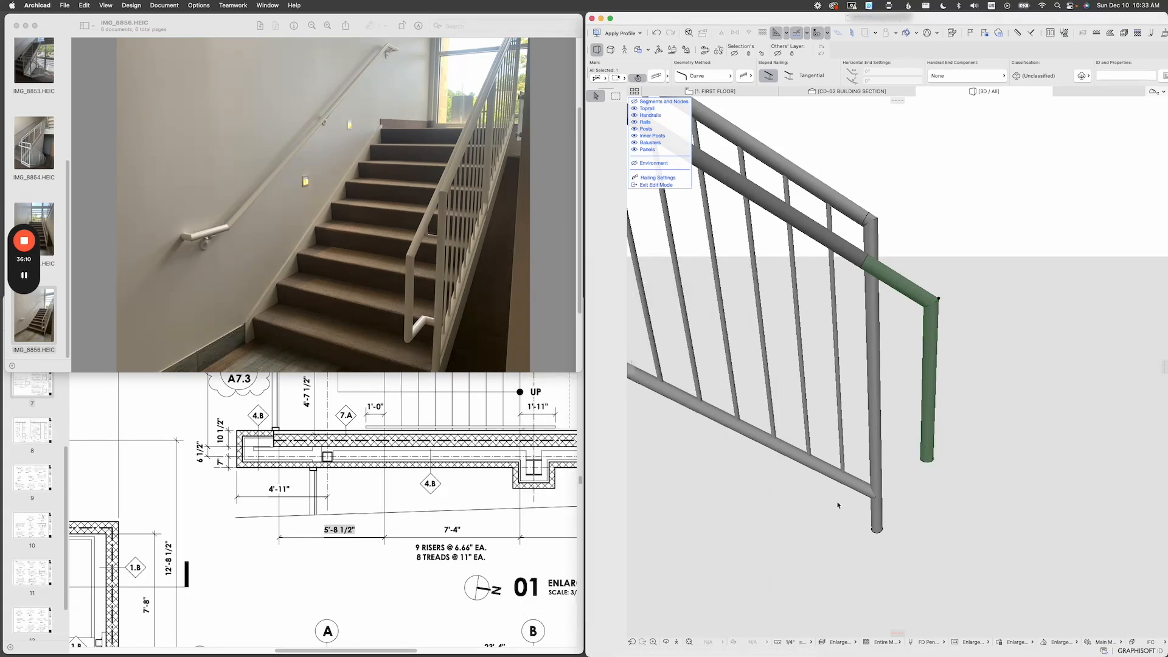
middle_click_drag(880, 434, 844, 396, "shift")
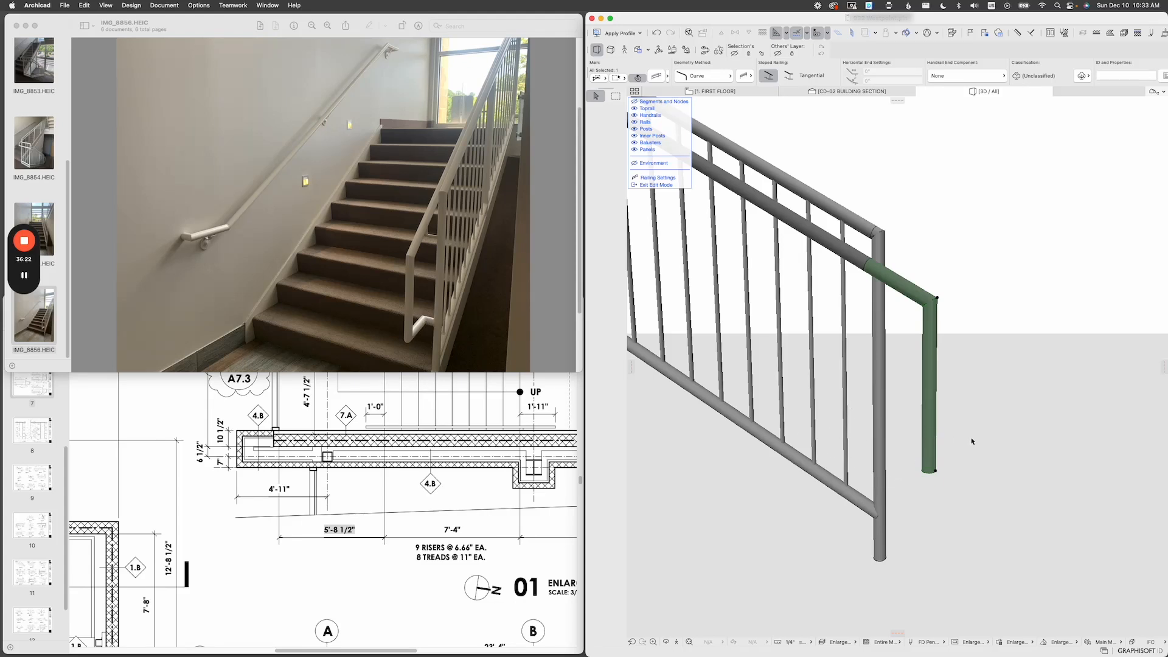
left_click(942, 454)
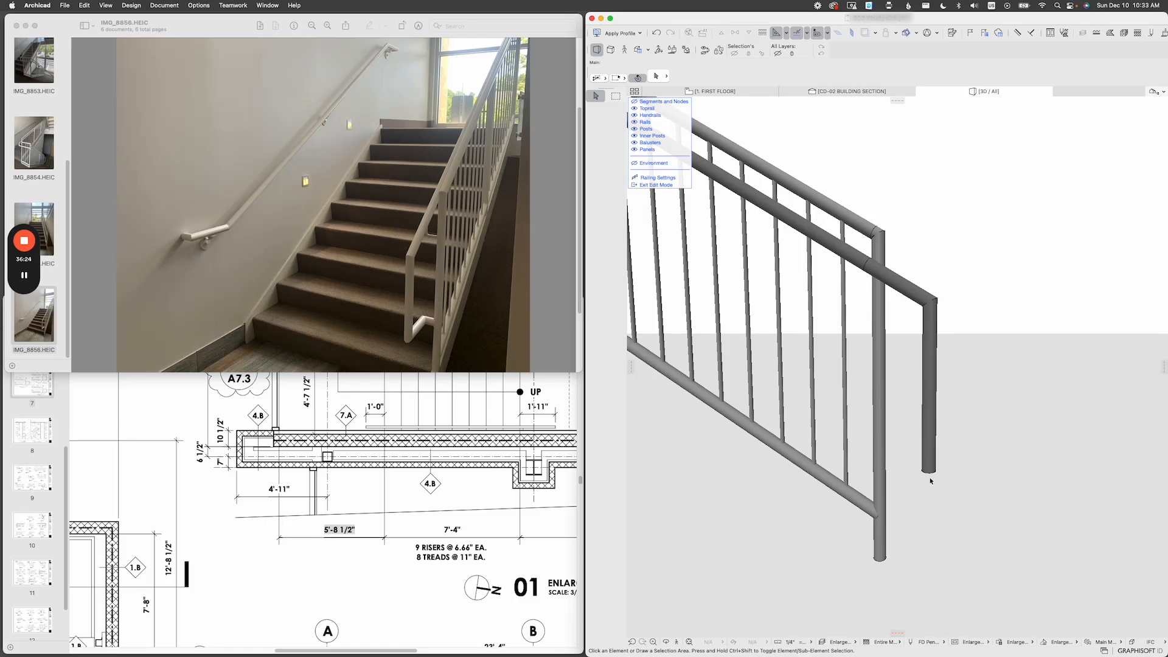
scroll(931, 480, "down", 6)
scroll(931, 481, "up", 3)
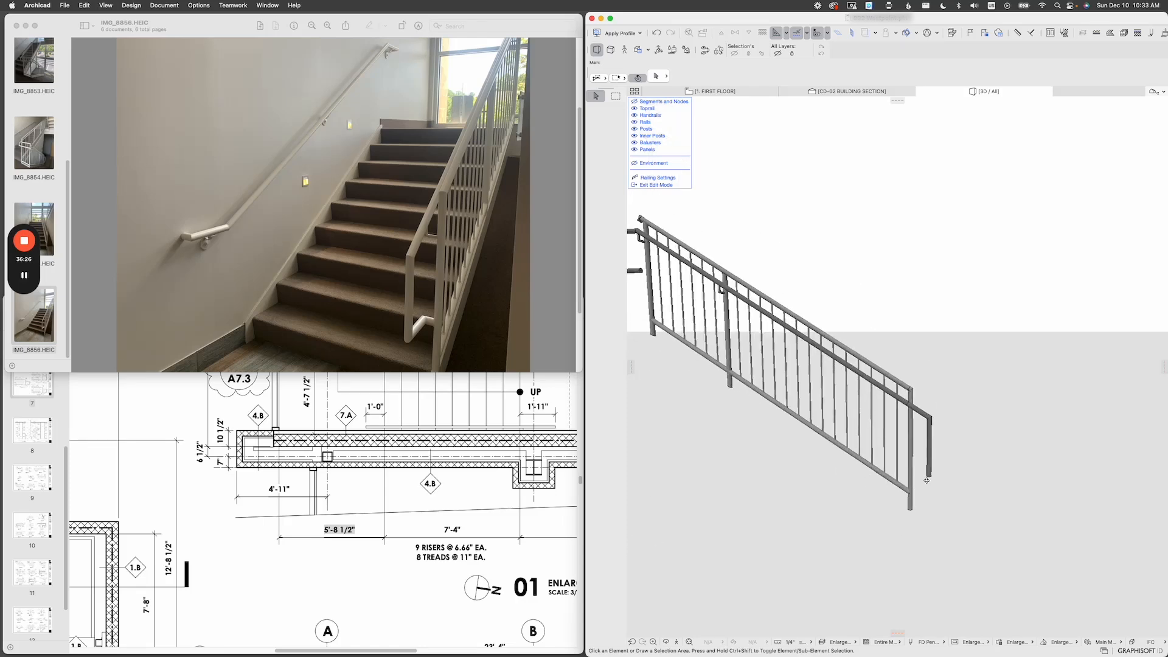
mouse_move(931, 480)
middle_mouse_down("shift")
mouse_move(882, 494)
mouse_move(937, 485)
middle_mouse_up("shift")
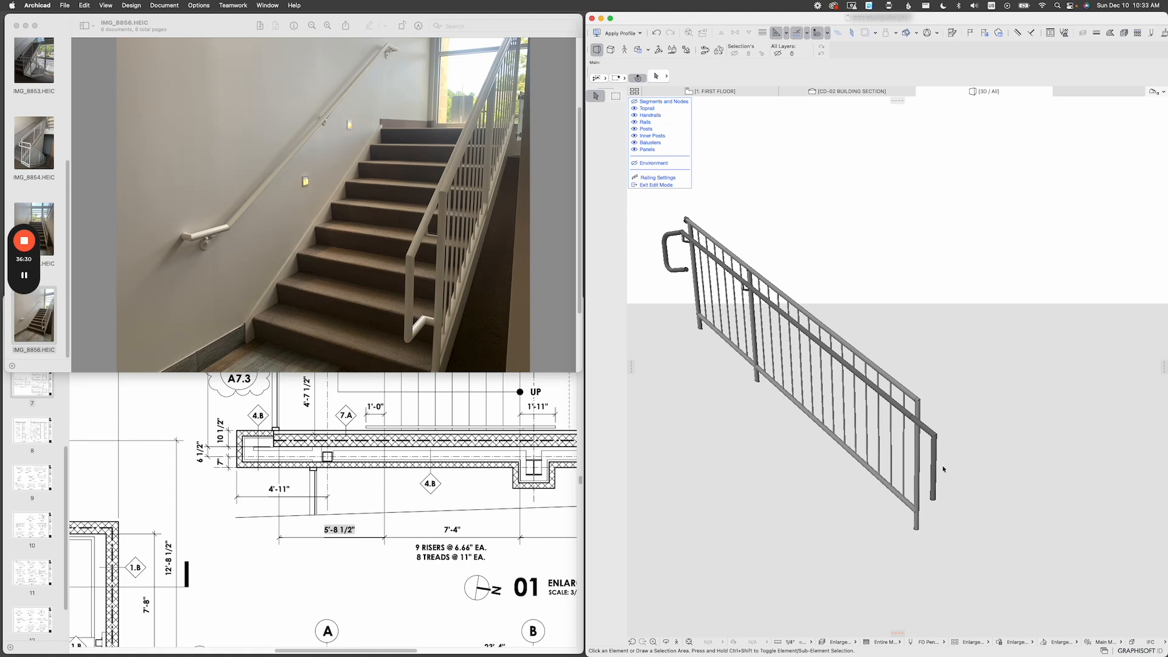
Remove the built-in rail end from the toprail's upper end by setting its end component to None.
middle_click_drag(942, 469, 846, 365, "shift")
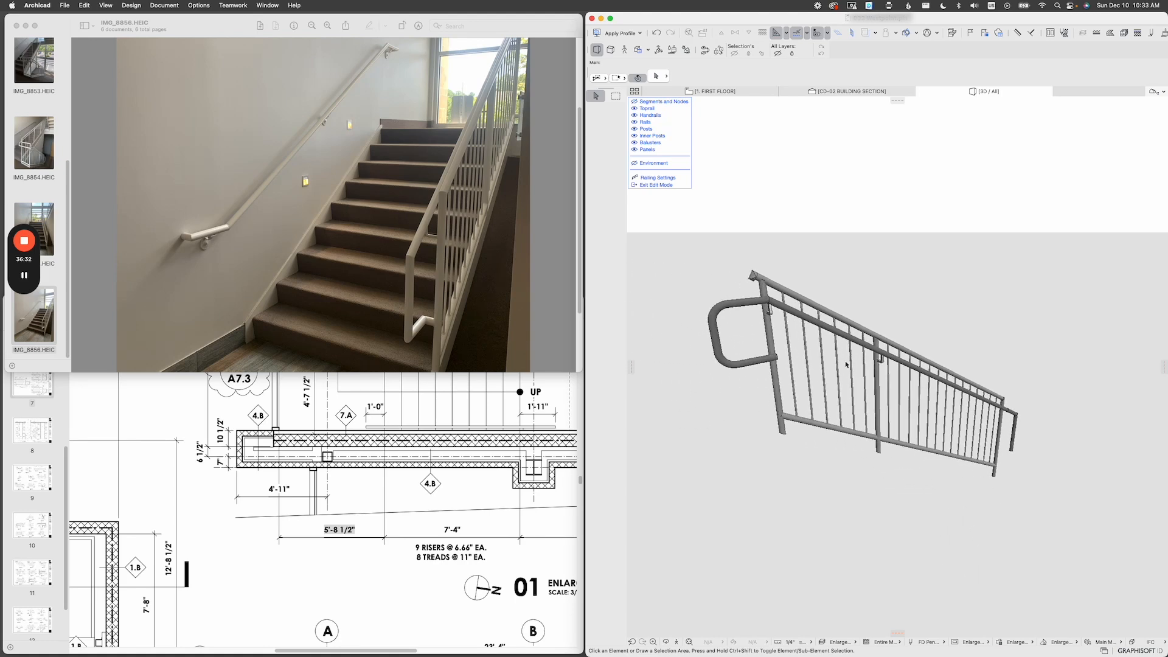
scroll(764, 318, "up", 5)
scroll(760, 321, "down", 3)
scroll(780, 335, "up", 3)
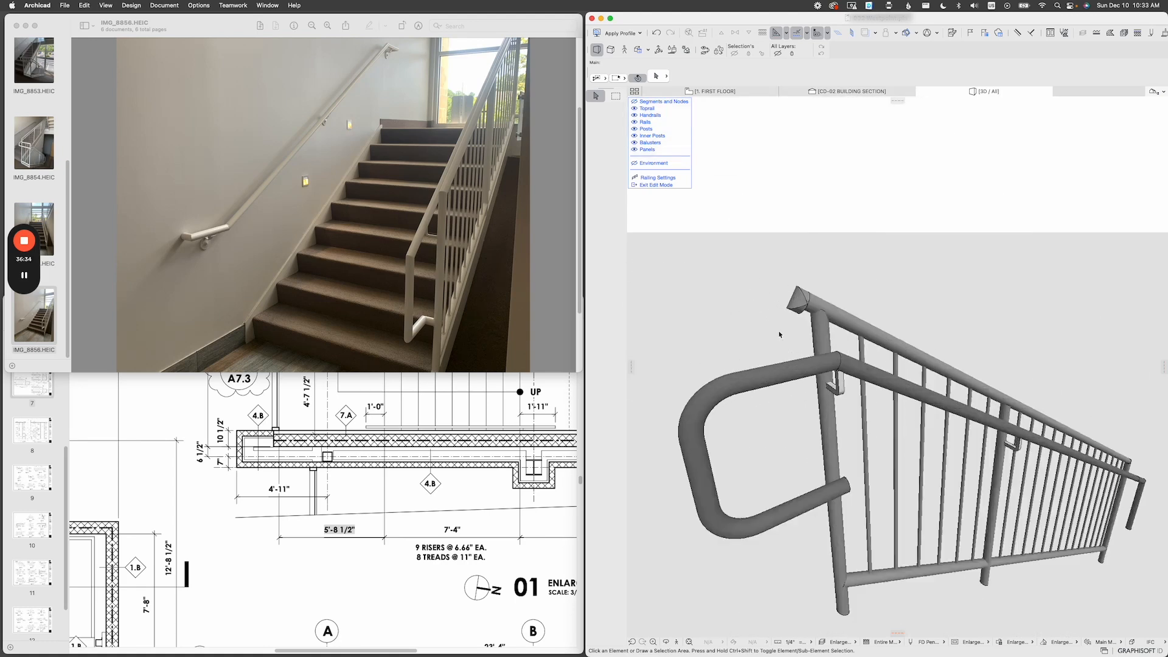
left_click(799, 304)
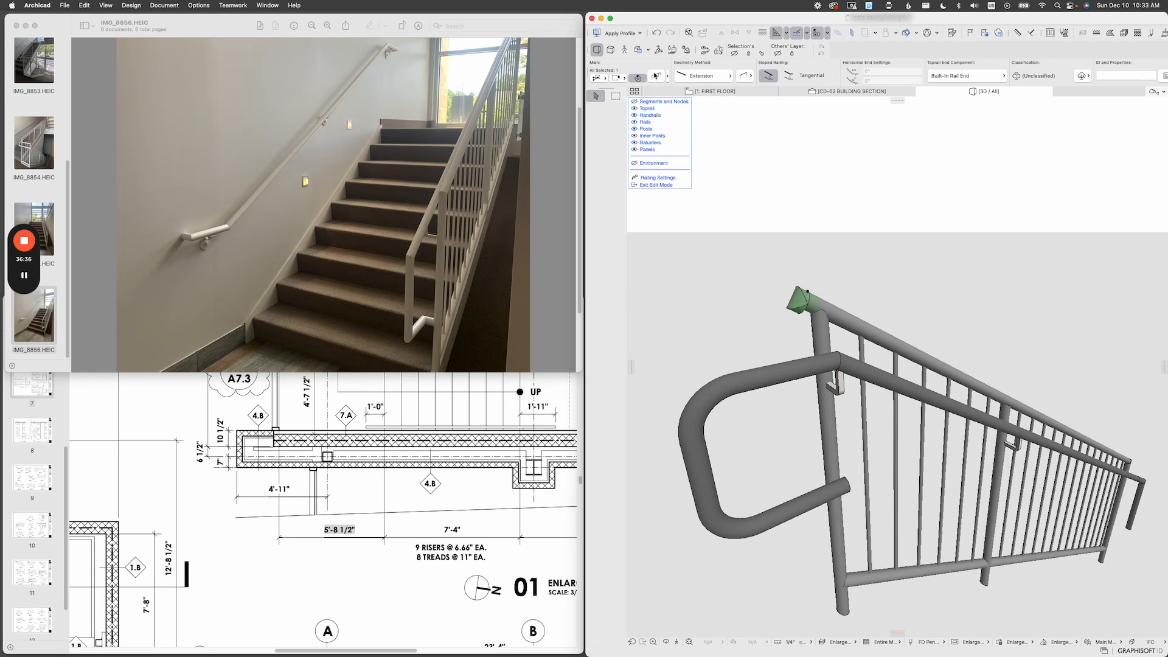
left_click(693, 78)
left_click(770, 79)
left_click(656, 76)
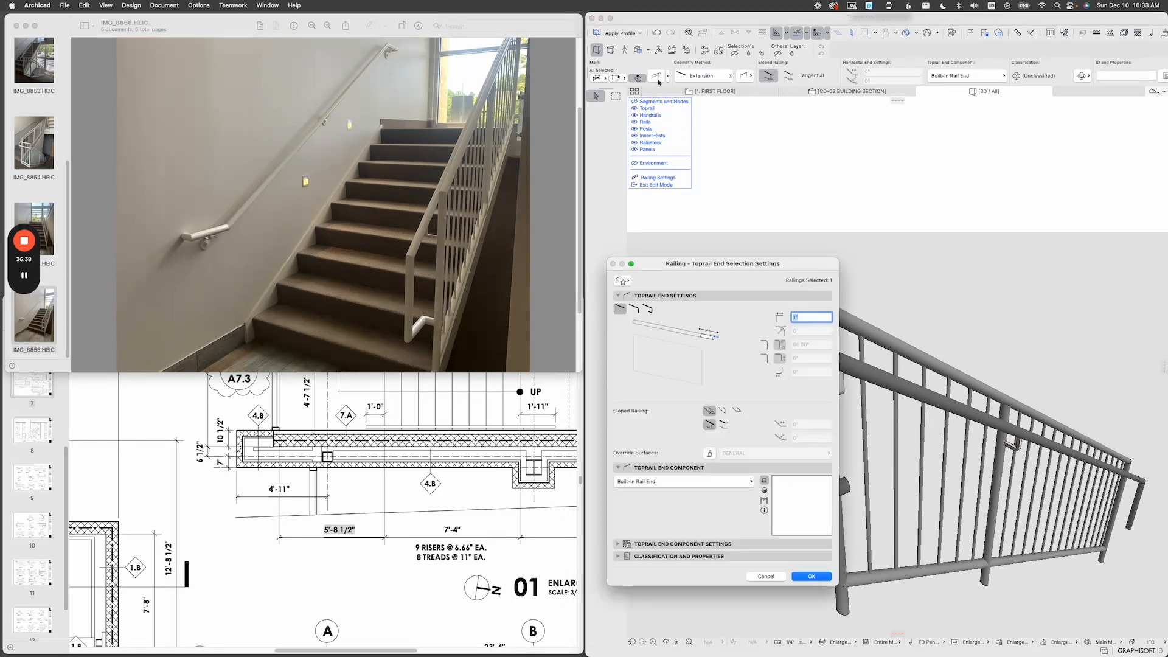
key("Return")
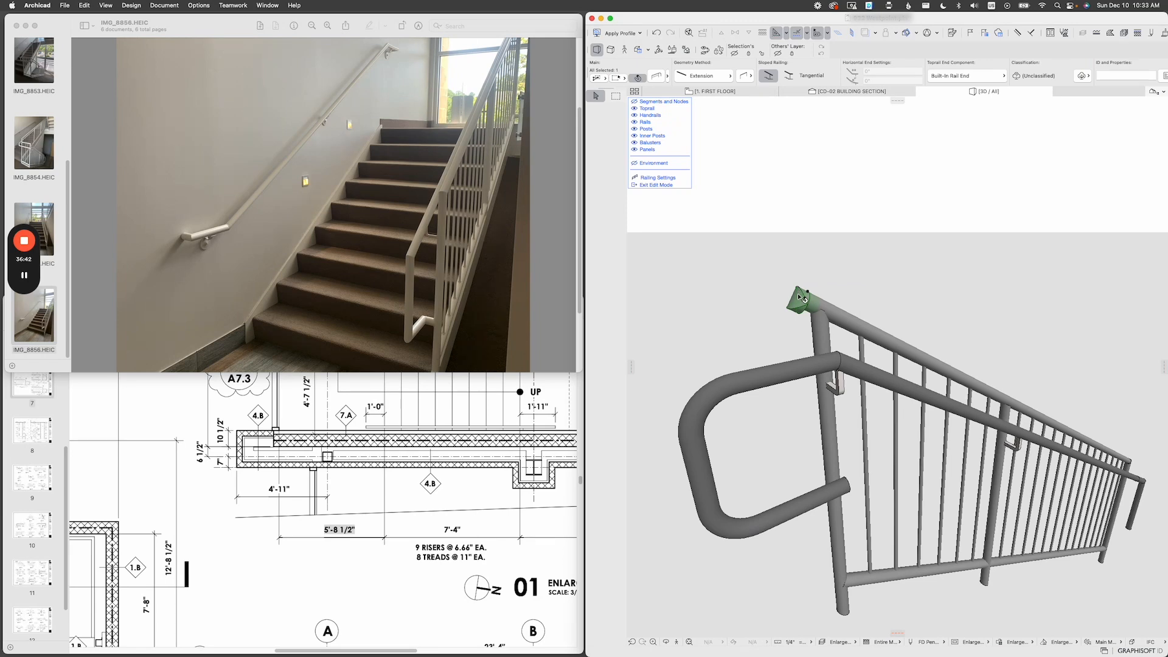
double_click(800, 299)
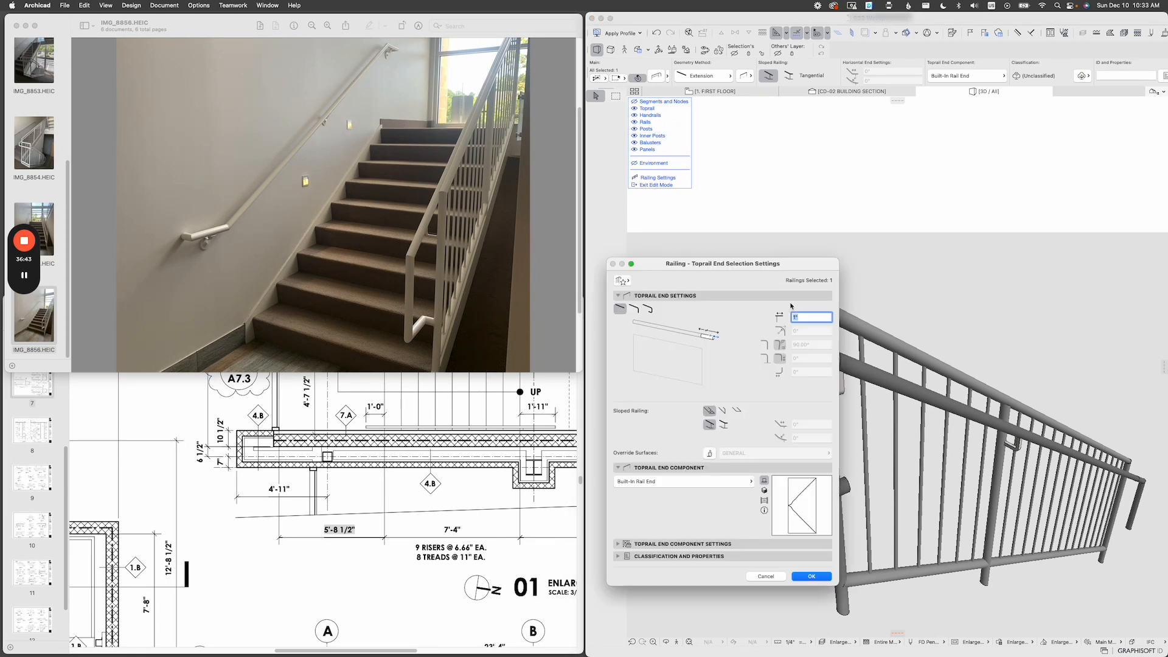
left_click(738, 484)
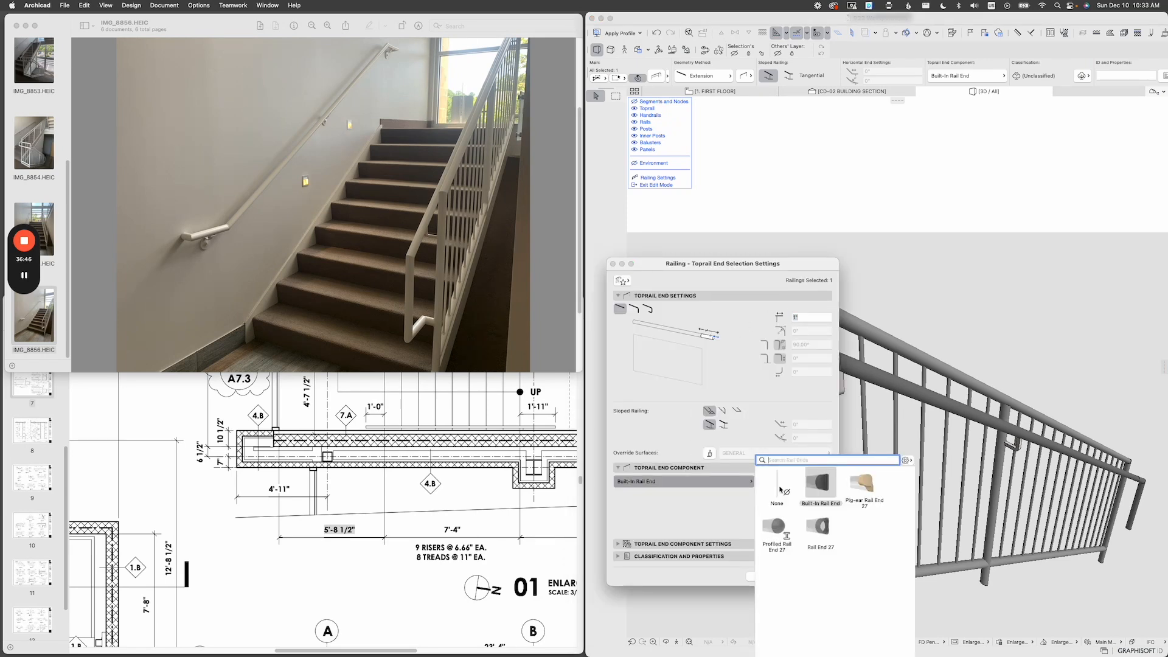
left_click(777, 488)
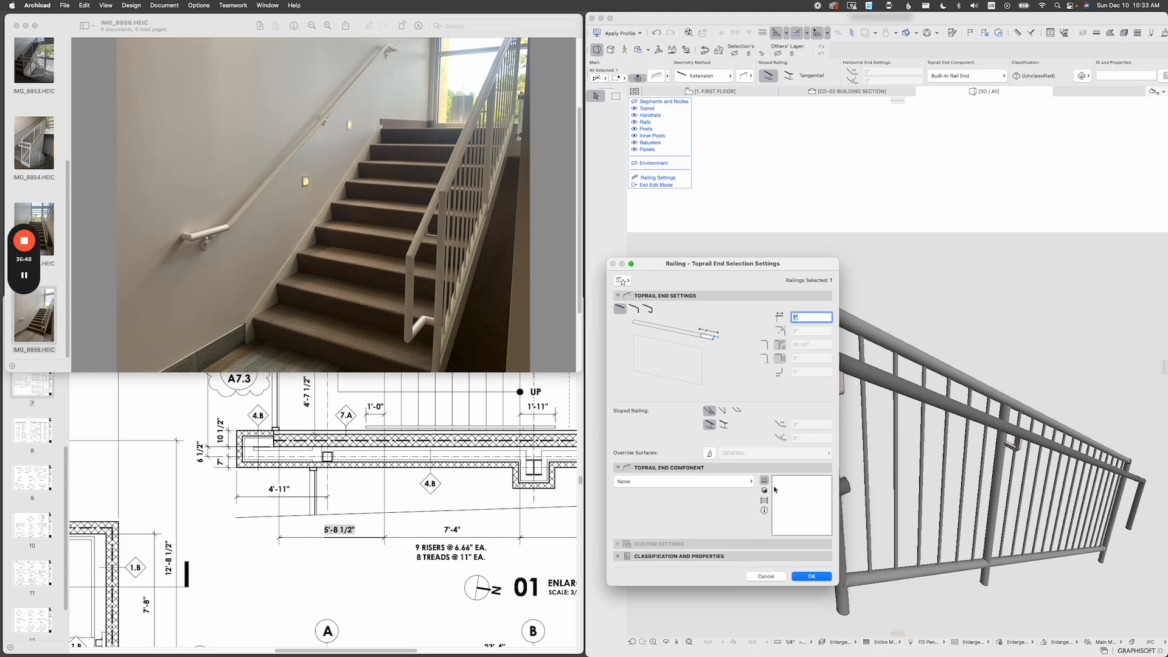
left_click(812, 576)
scroll(825, 311, "up", 3)
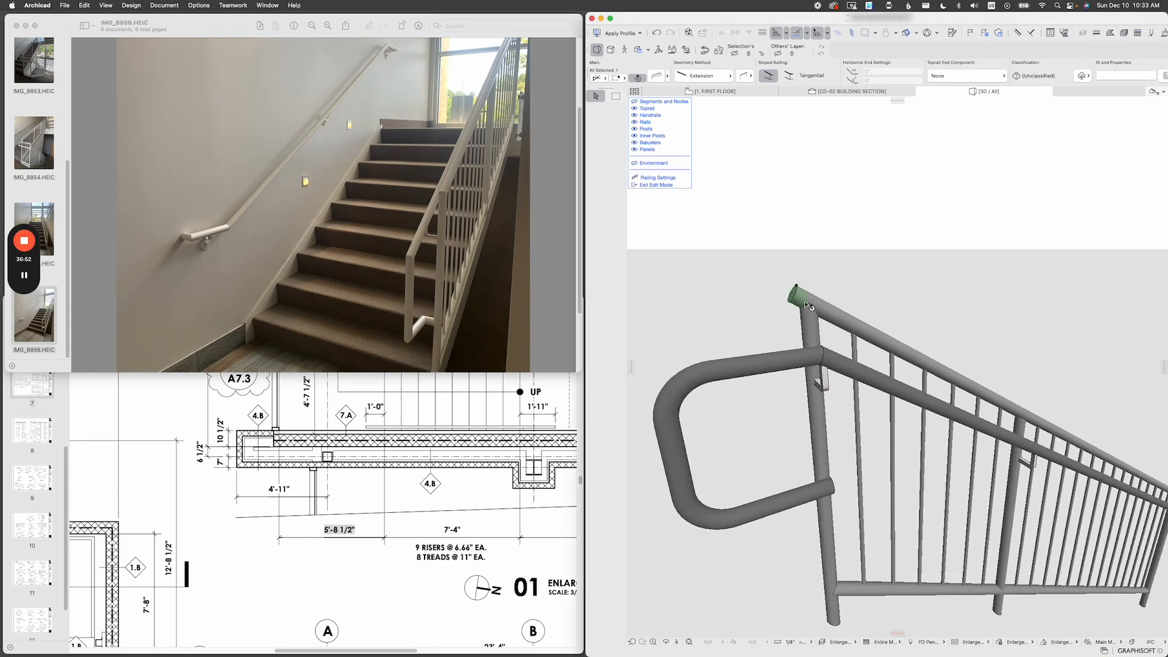
Bring up reference photo IMG_8854.HEIC and make the toprail's upper end horizontal, with its first horizontal end setting at 2".
middle_click_drag(827, 352, 824, 336)
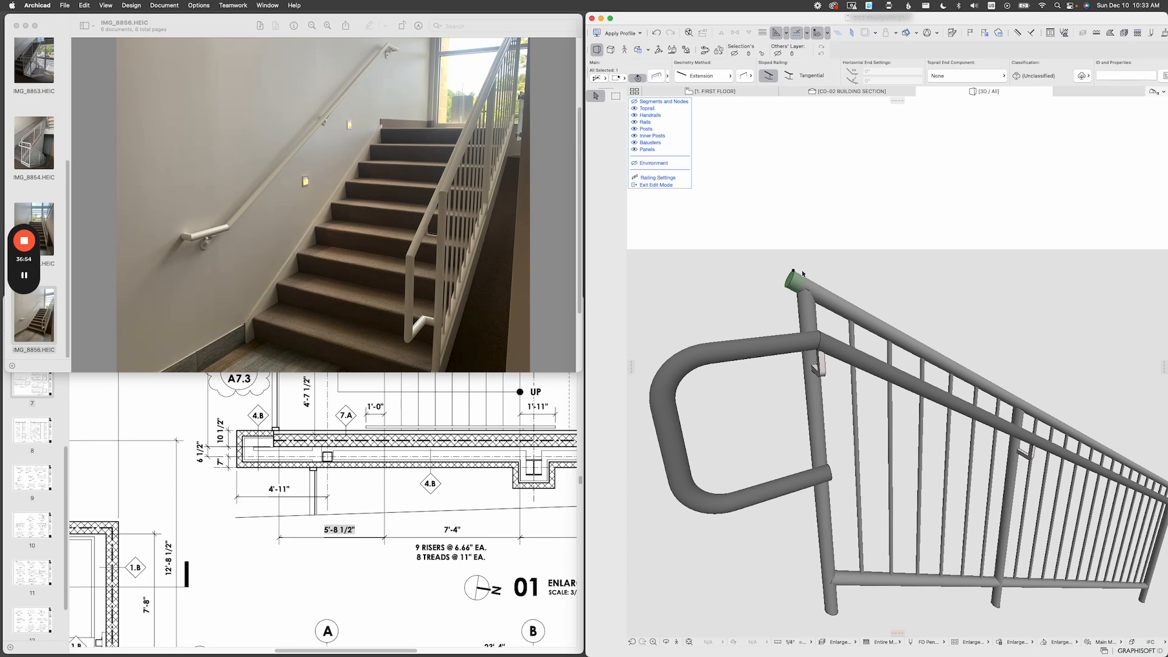
left_click(46, 153)
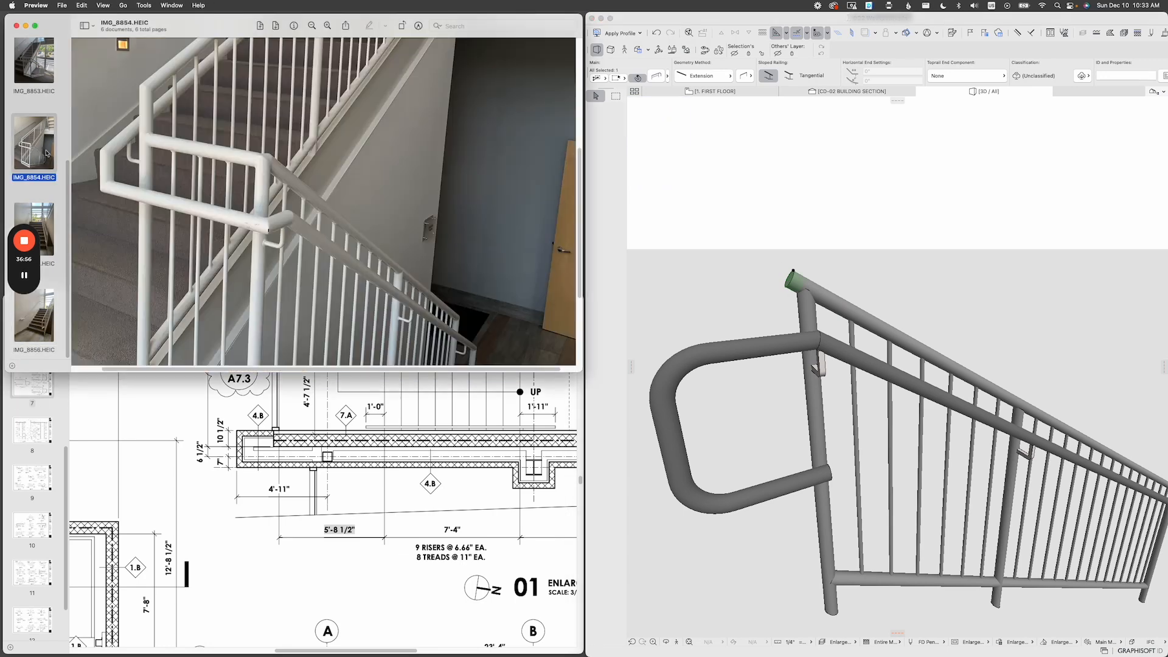
double_click(809, 287)
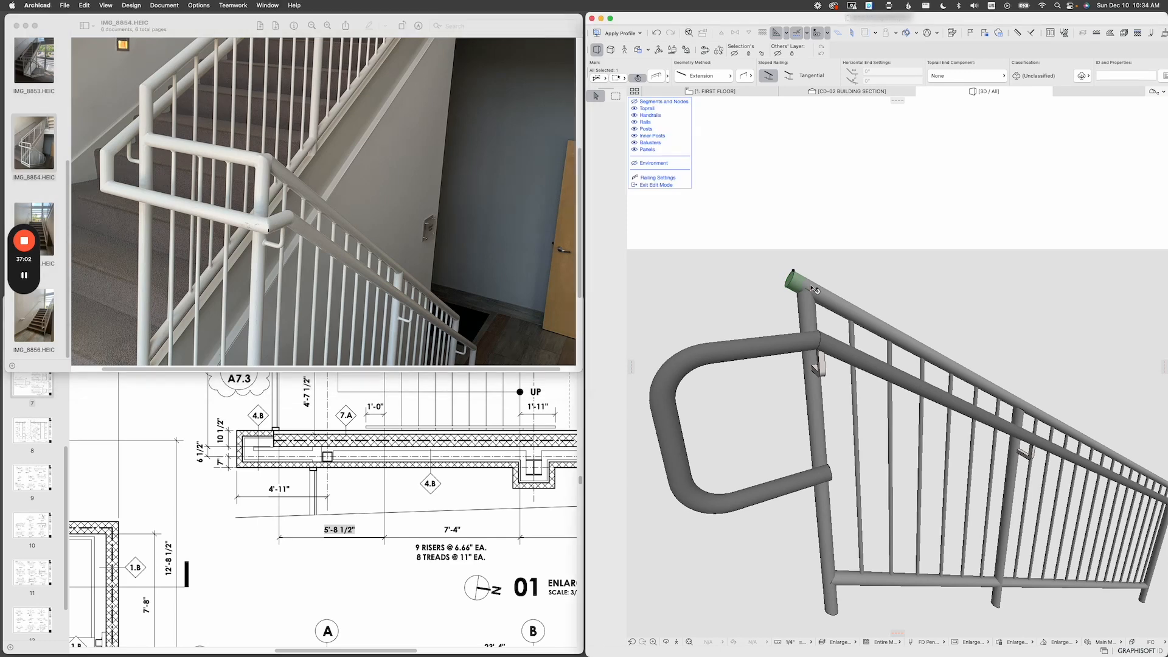
double_click(813, 296)
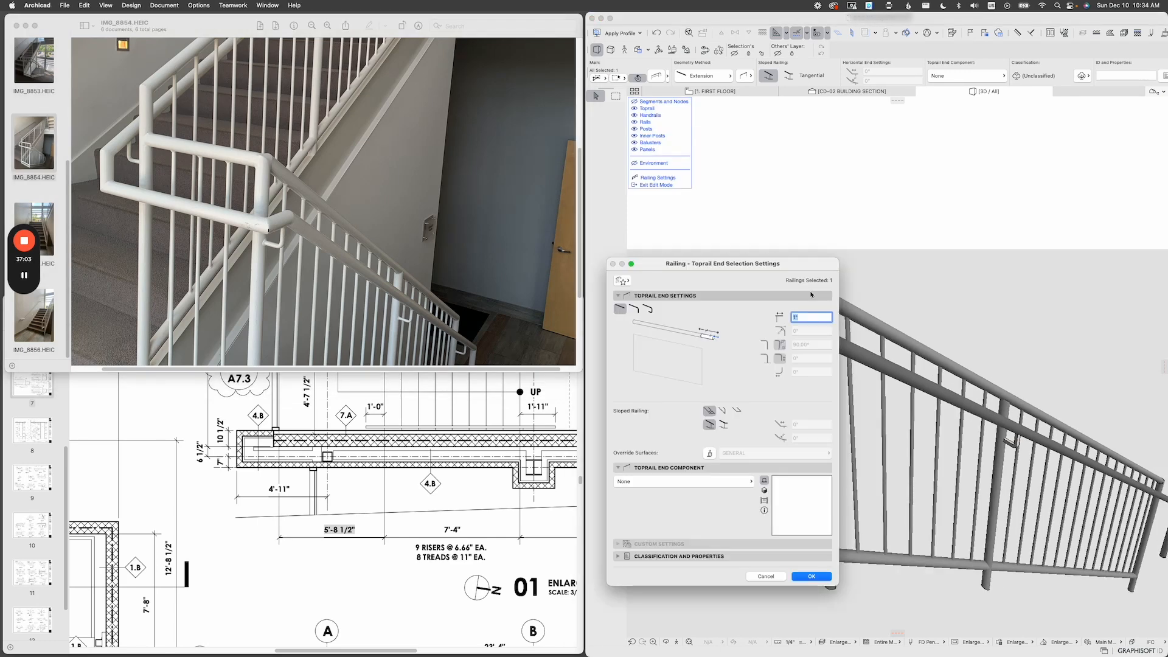
left_click(725, 425)
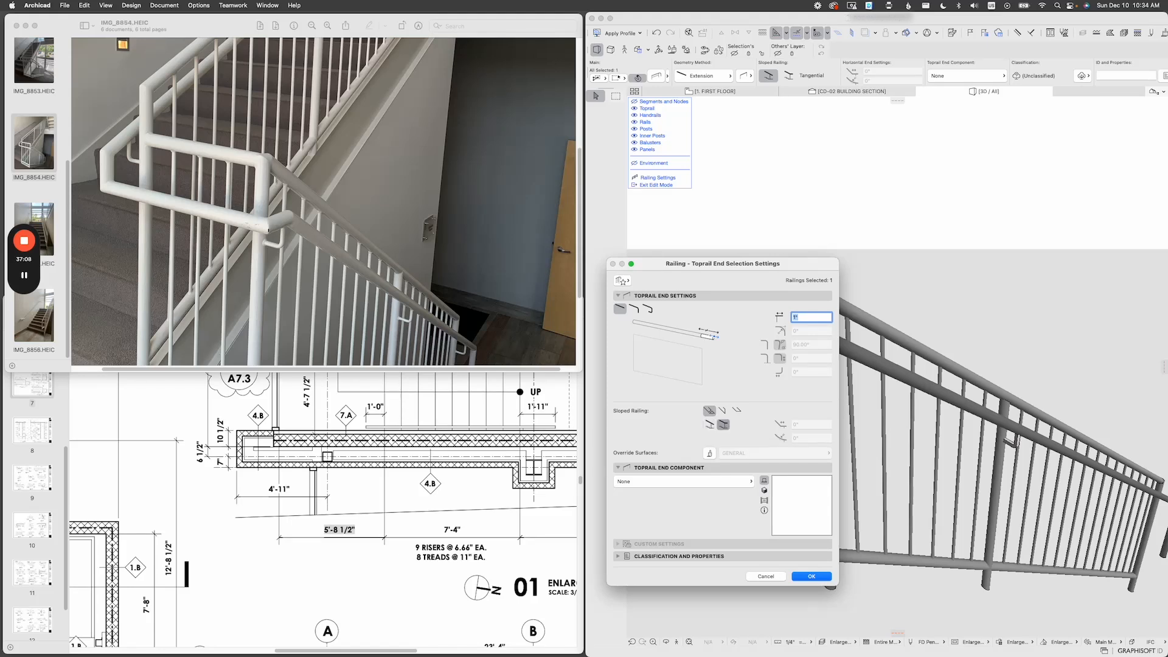
left_click(811, 426)
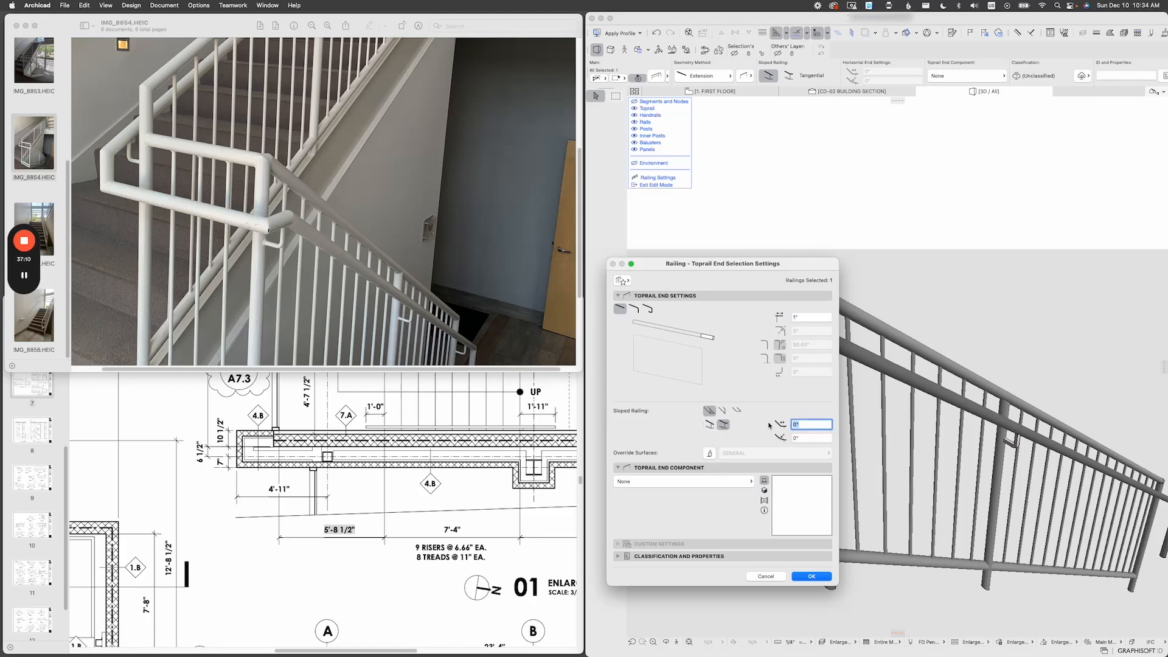
type("2")
key("Return")
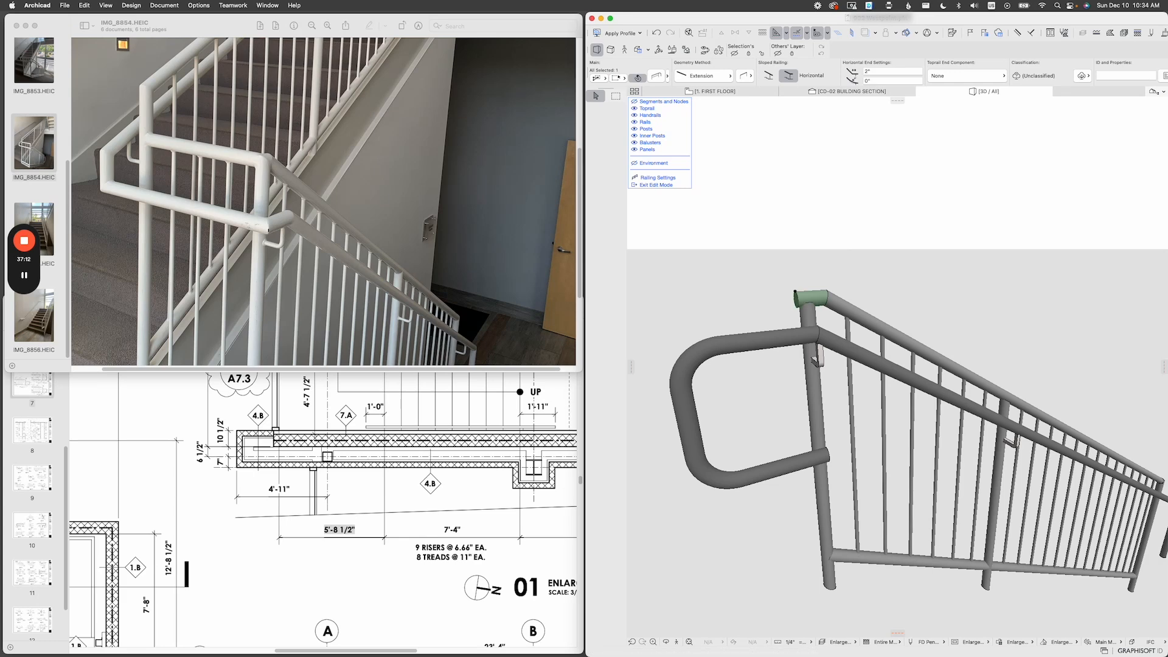
Change the handrail's upper end from a full return to a sideways curve with a 0" radius.
middle_click_drag(842, 350, 827, 332)
scroll(802, 308, "down", 6)
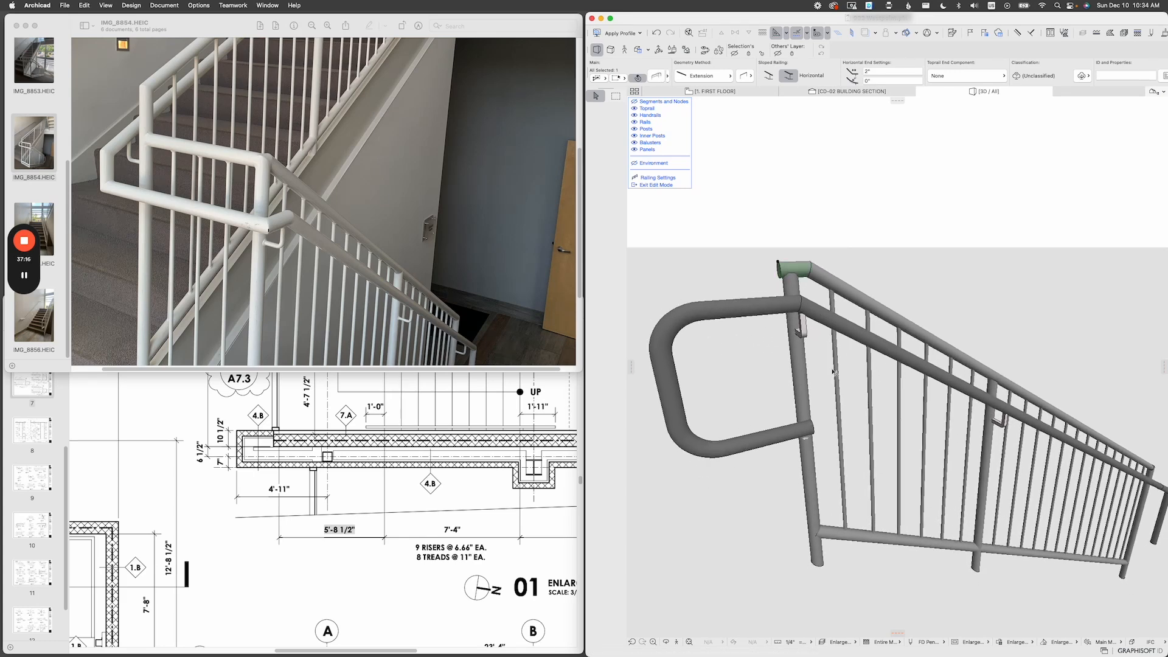
scroll(864, 399, "up", 5)
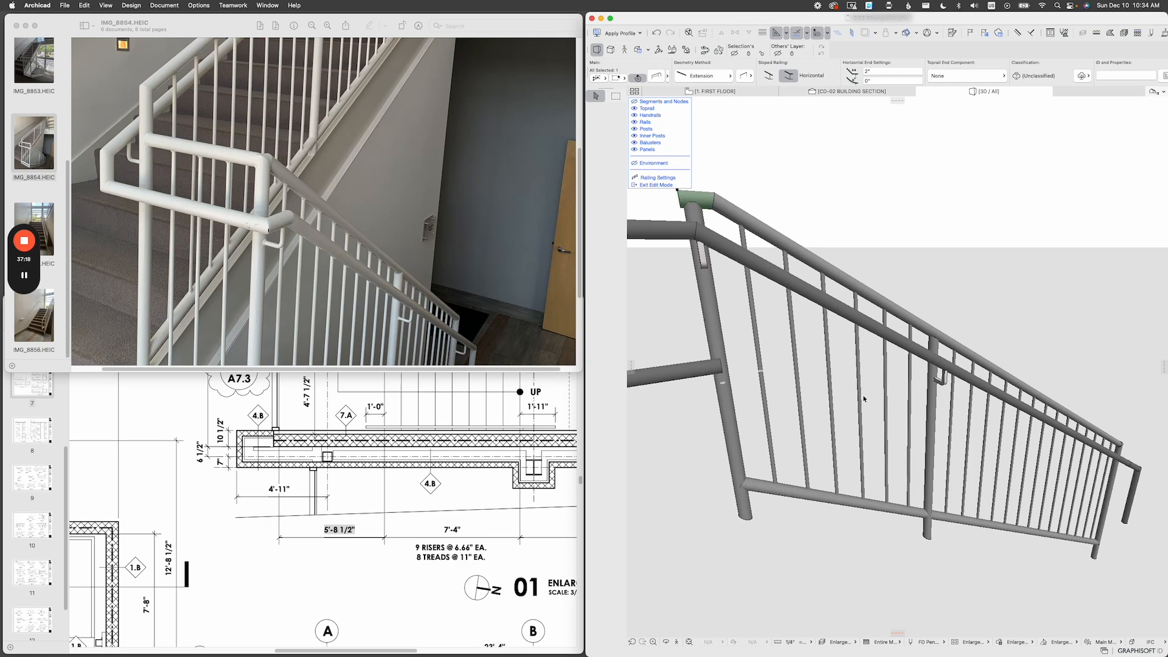
scroll(864, 399, "down", 3)
left_click(736, 306)
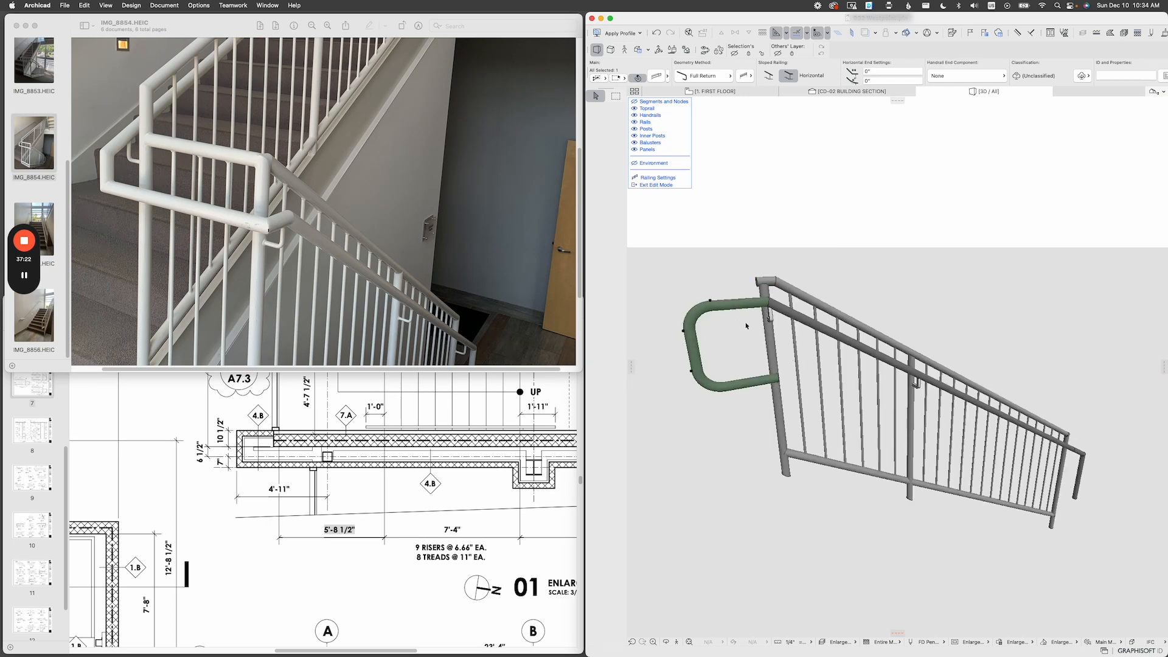
double_click(723, 335)
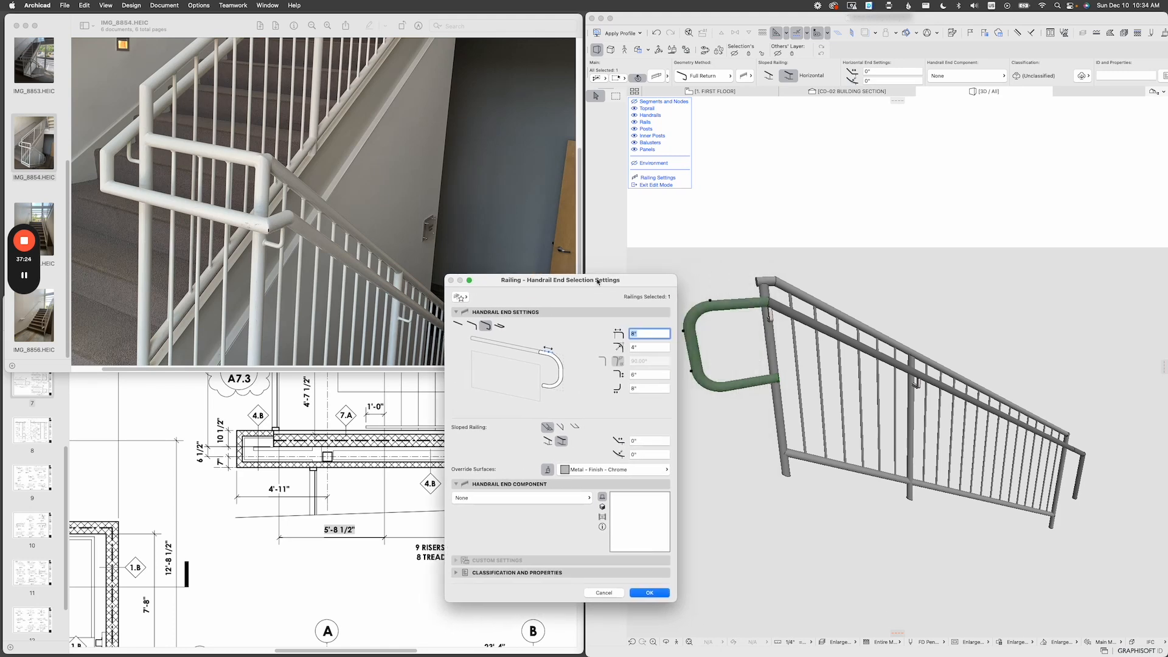
left_click_drag(690, 283, 560, 292)
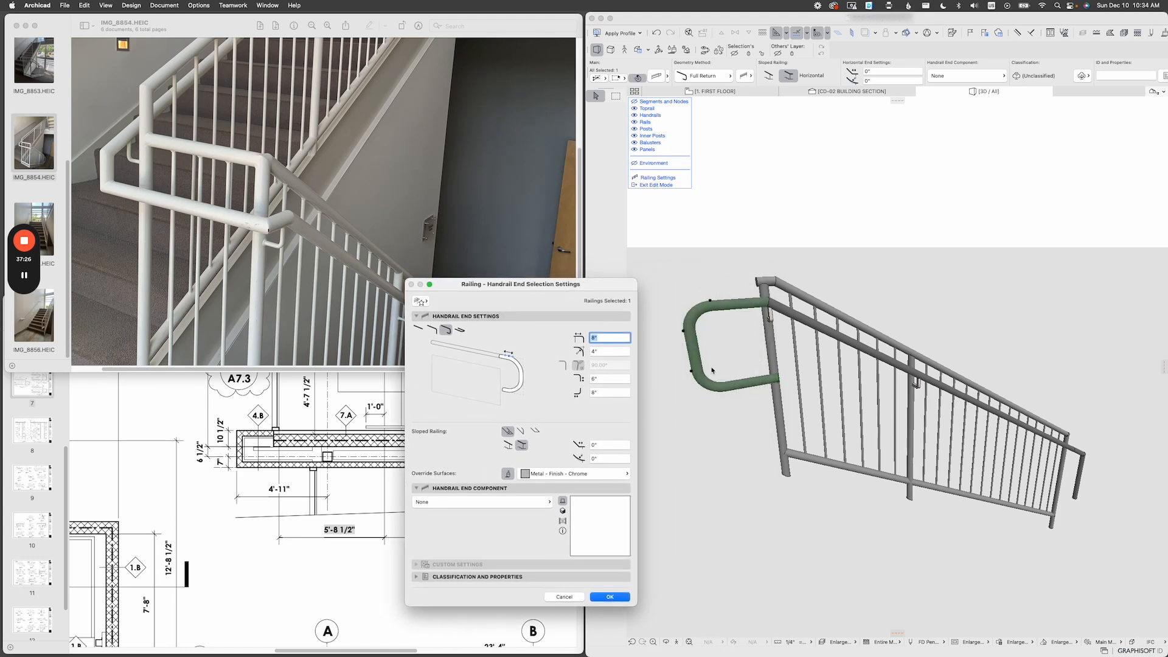
left_click(615, 352)
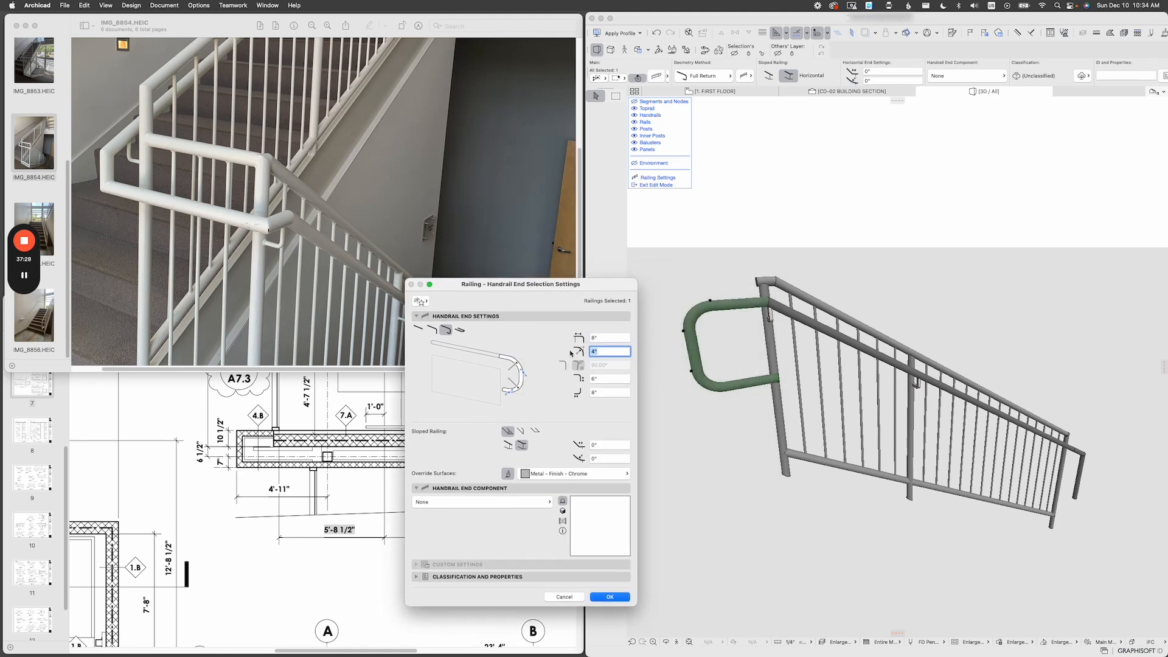
left_click(603, 339)
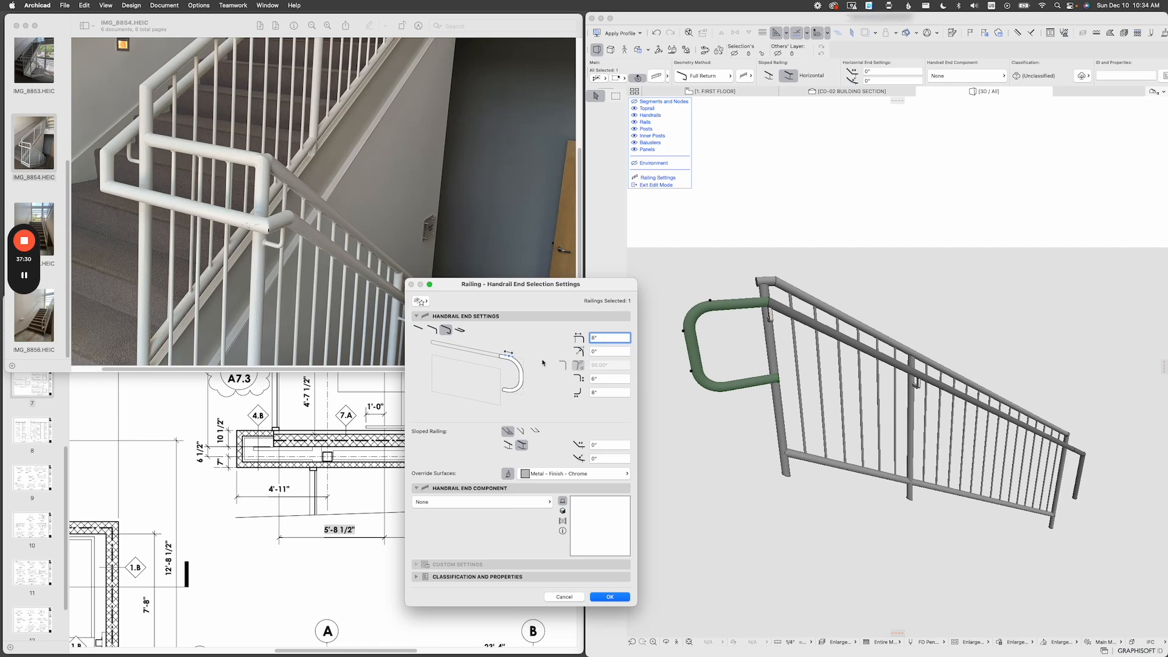
left_click(433, 330)
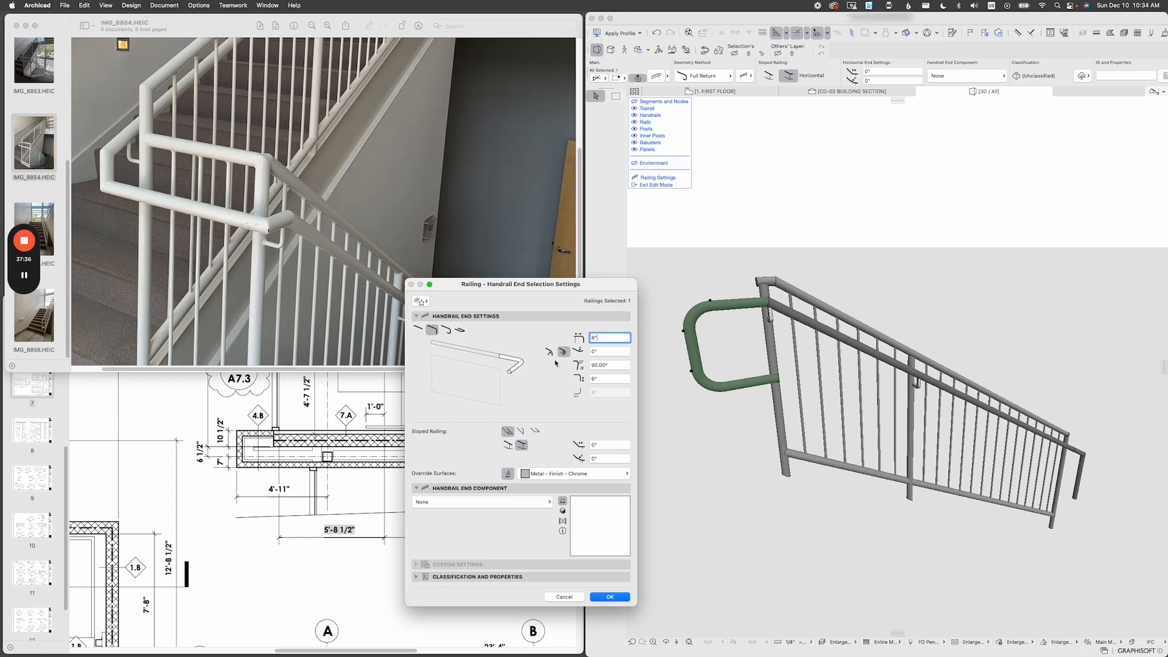
left_click(617, 599)
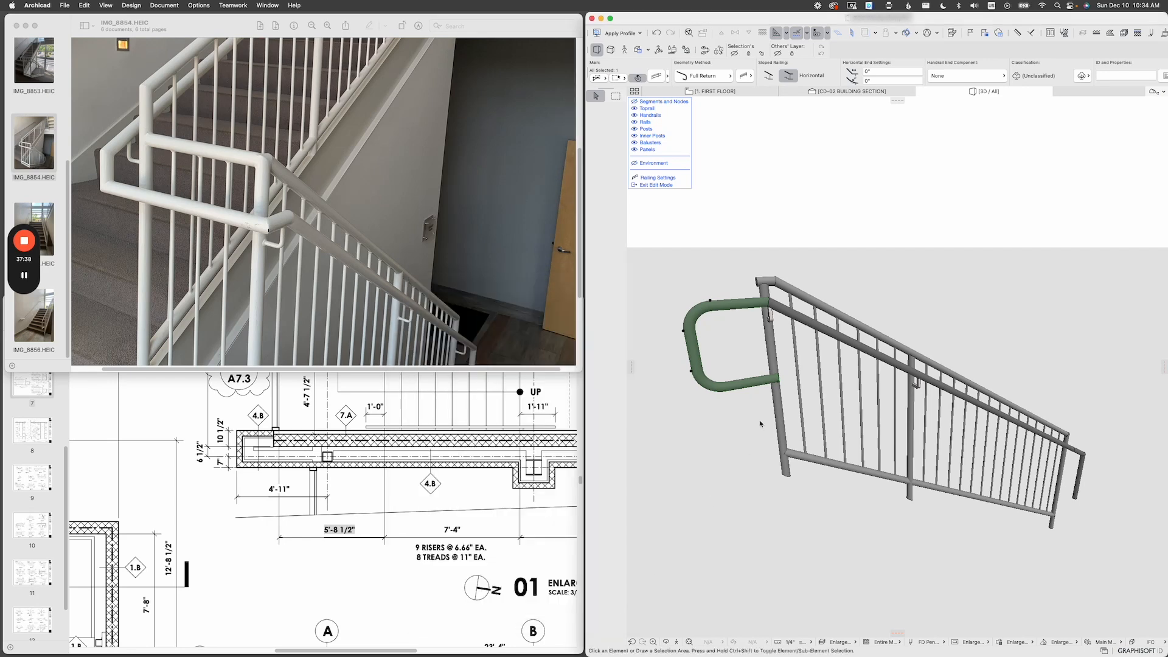
Set the first extension of the handrail's upper curved end to 4" and apply it.
middle_click_drag(725, 357, 785, 356, "shift")
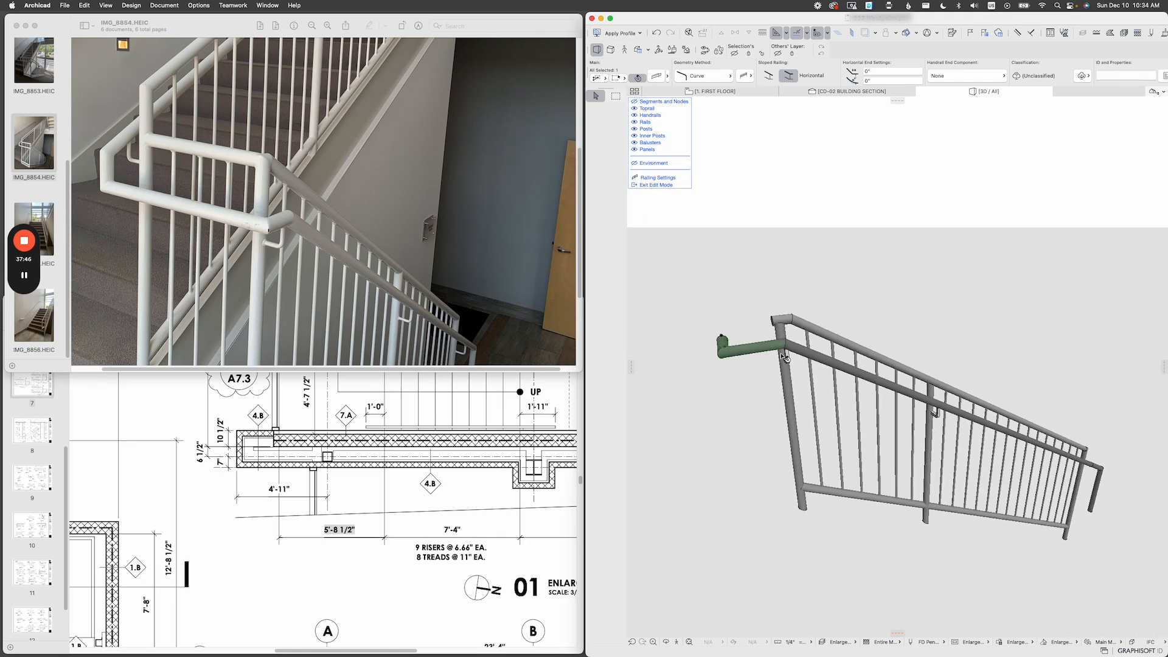
double_click(738, 357)
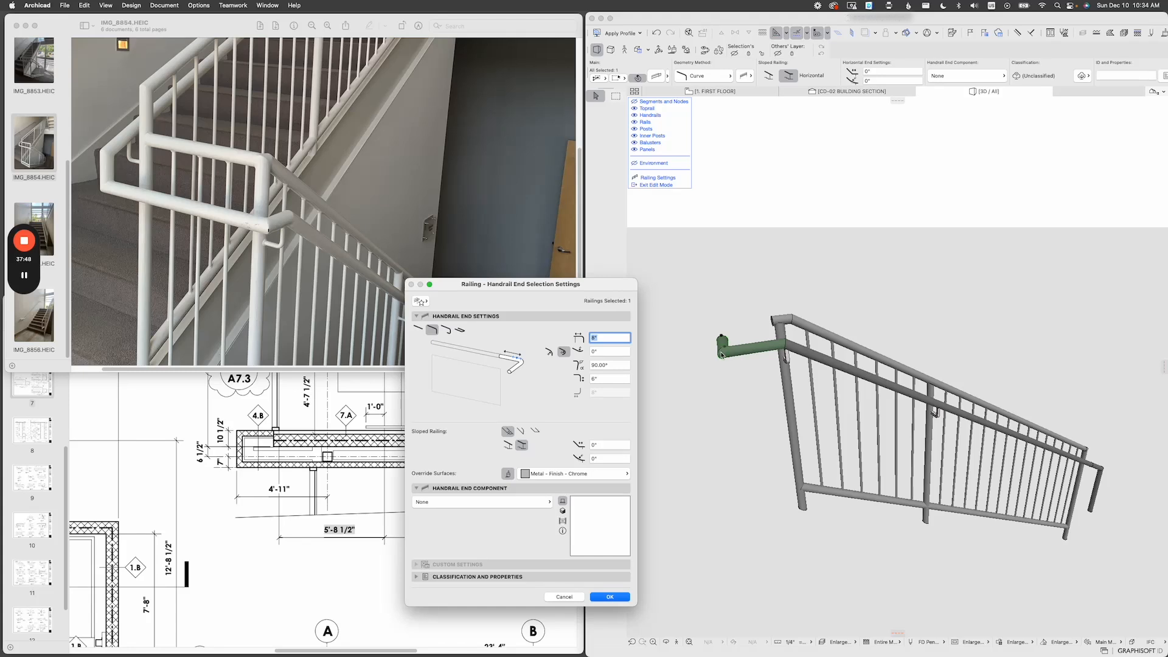
left_click(612, 337)
double_click(599, 337)
type("4")
key("Return")
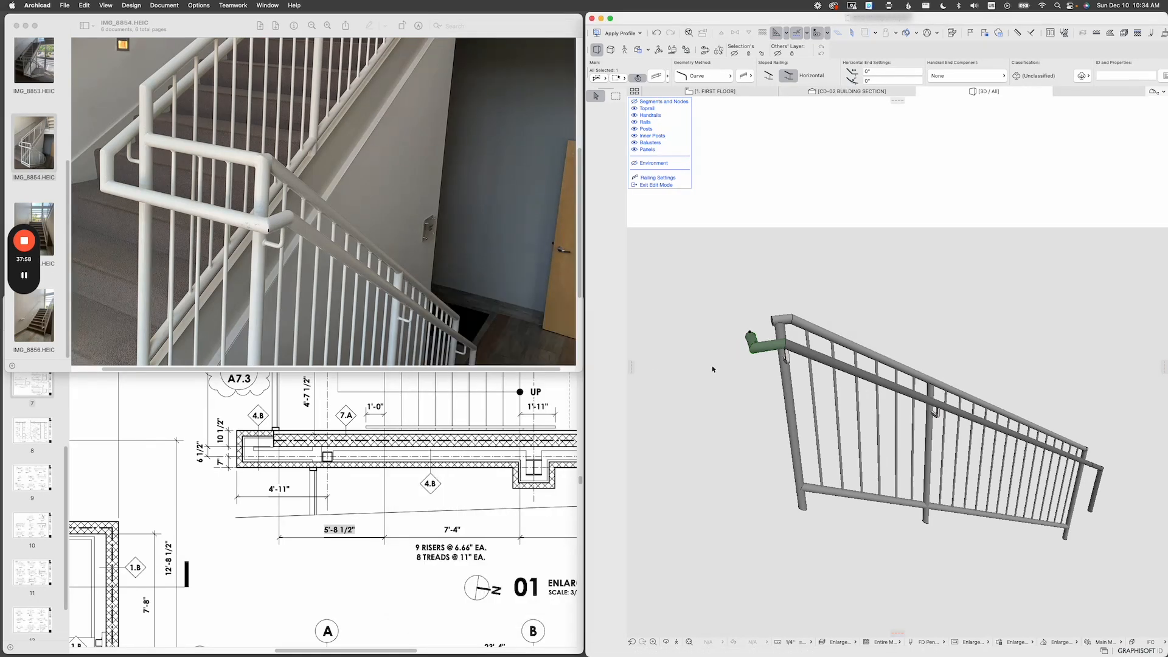
Set the first extension of the handrail's upper curved end to 3", then deselect the end.
double_click(772, 354)
type("3")
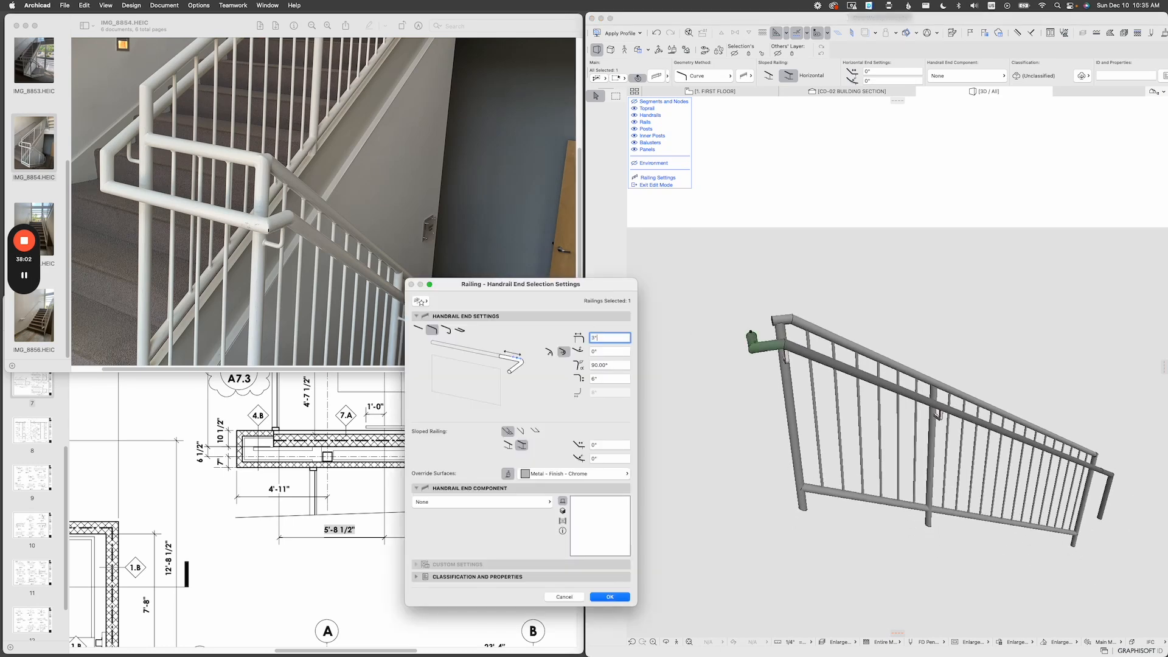
key("Return")
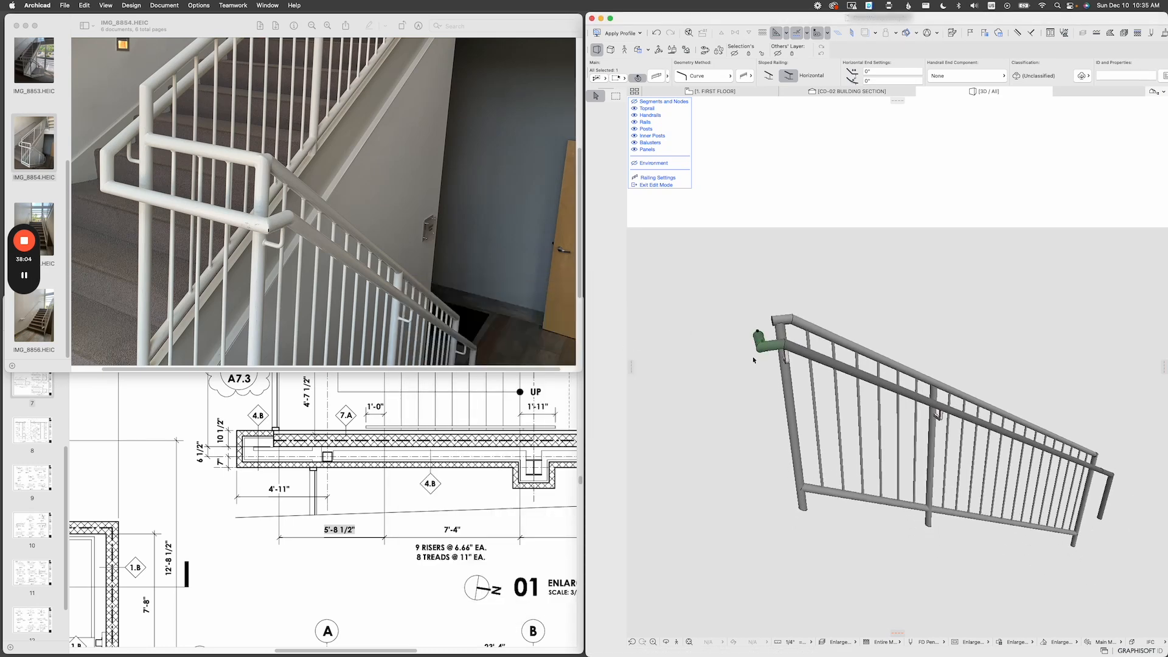
middle_click_drag(753, 361, 869, 431, "shift")
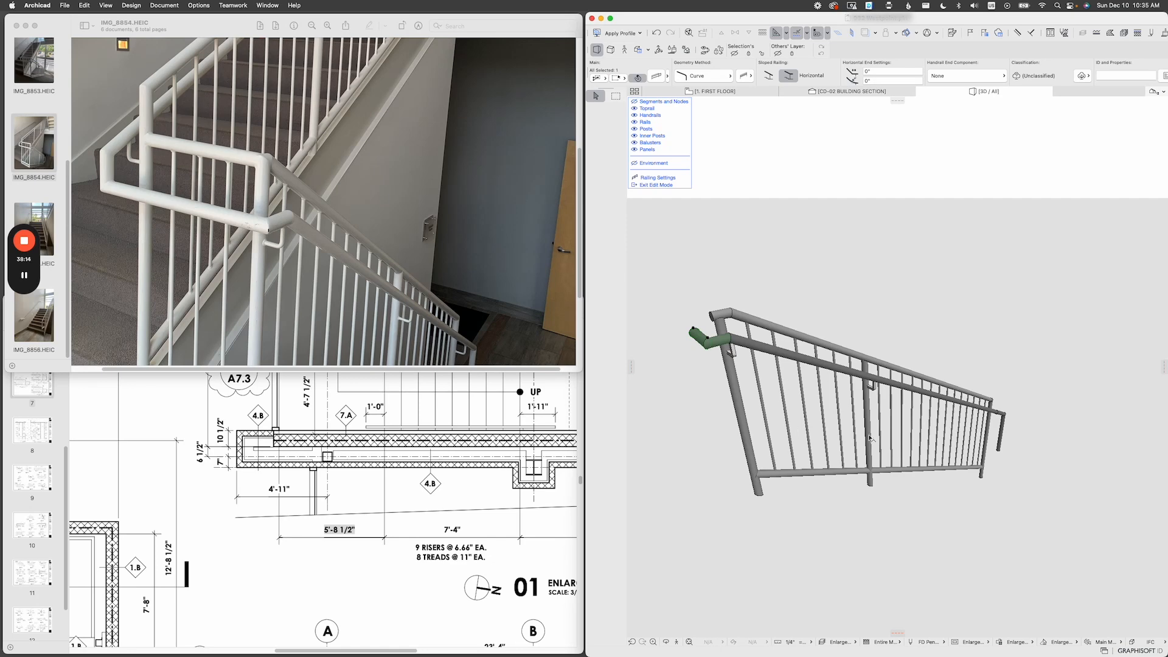
left_click(796, 397)
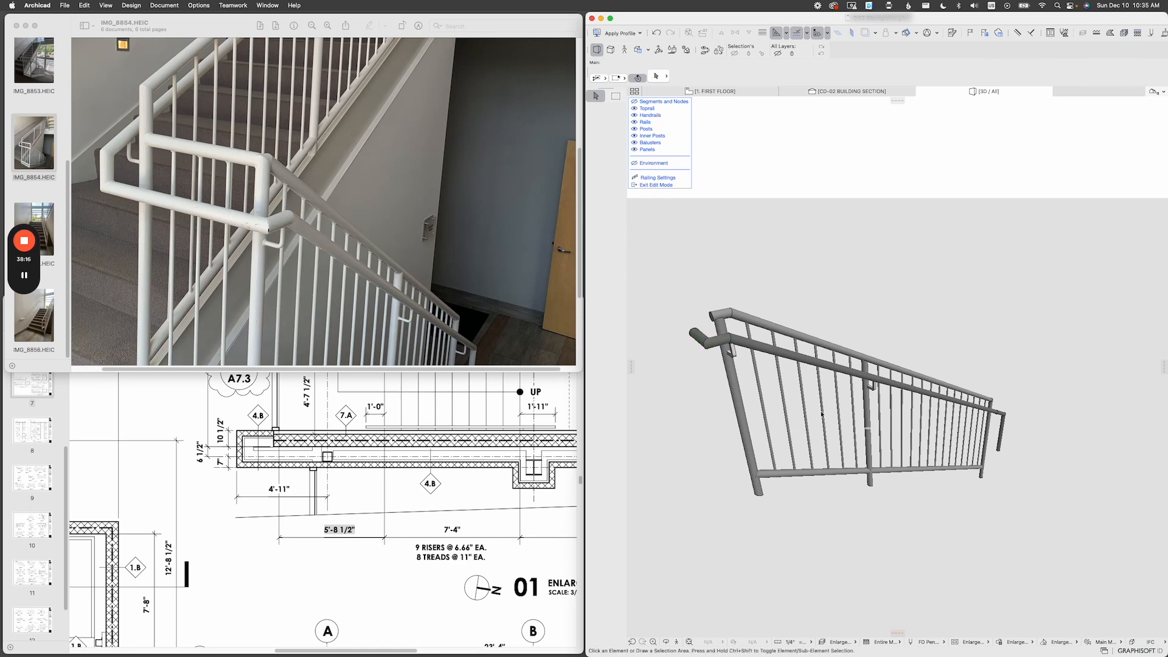
Leave railing edit mode and open the selection settings for the whole stair railing.
left_click(847, 423)
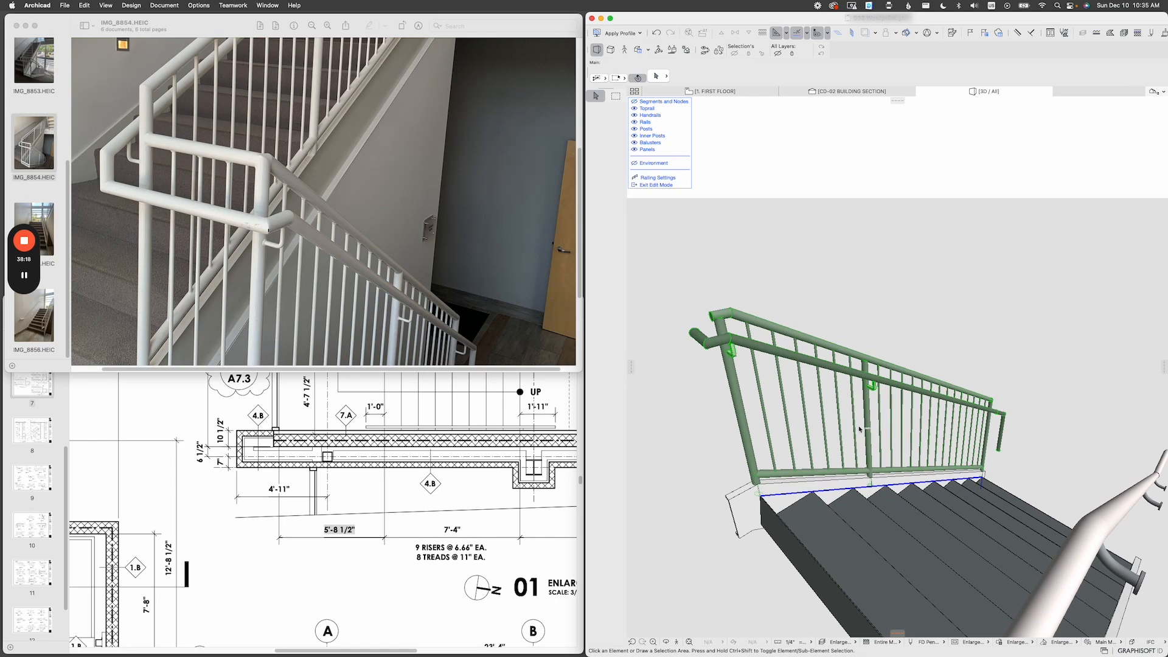
key("Escape")
left_click(830, 367)
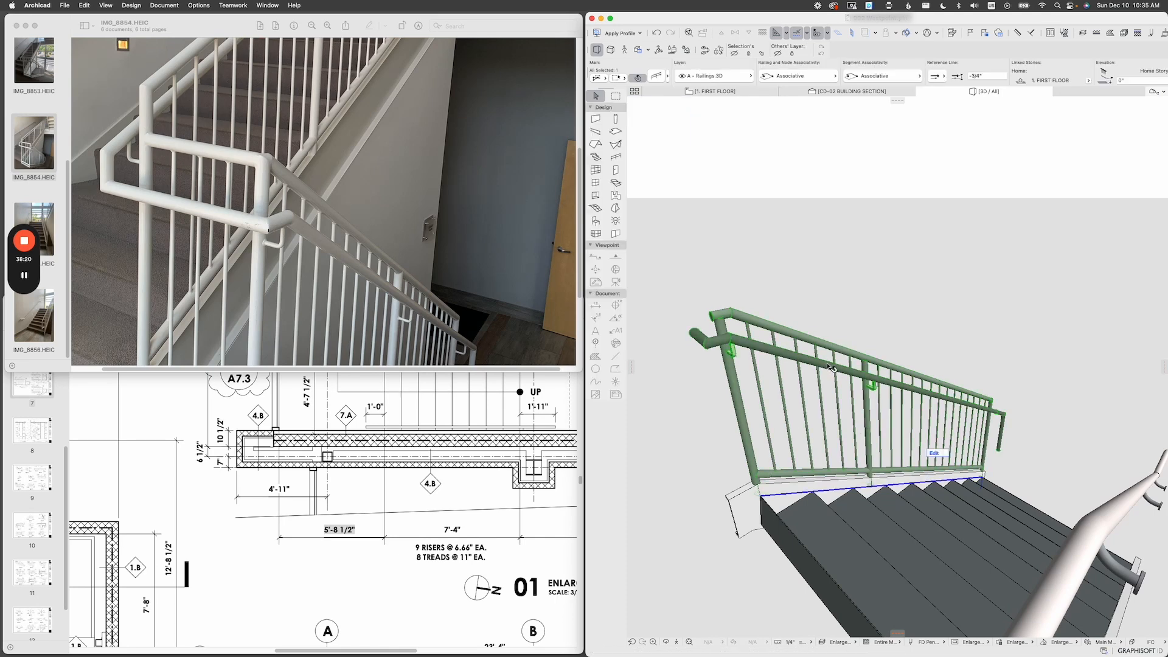
left_click(661, 77)
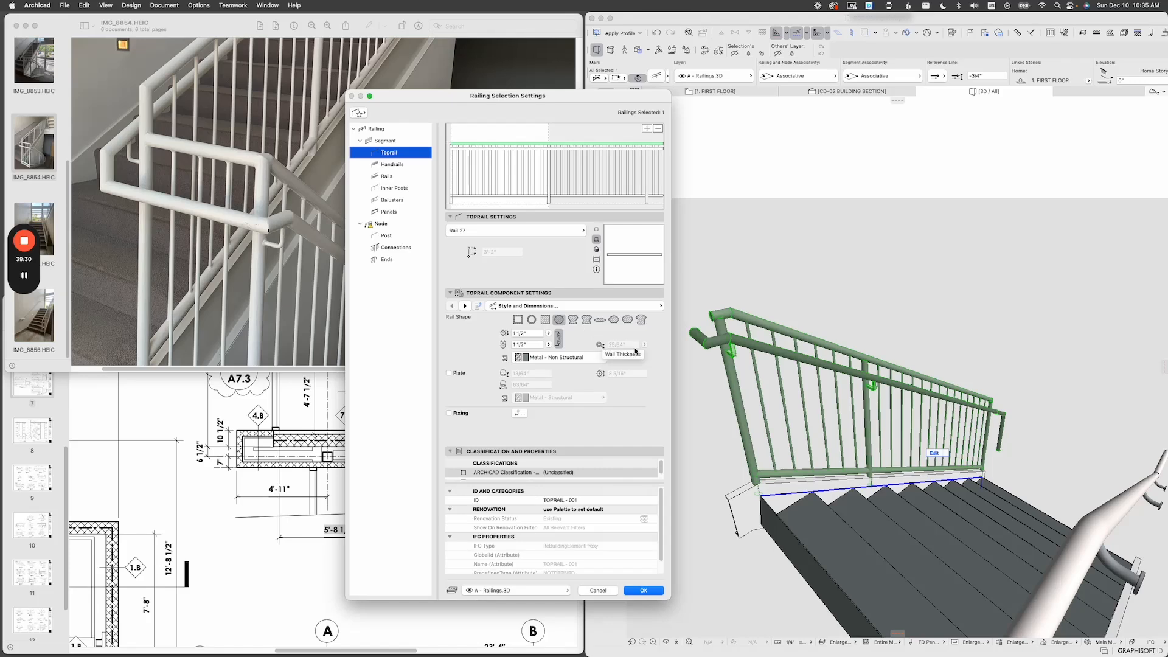
Set the toprail's override surface to Paint - White in its 3D representation settings.
left_click(580, 452)
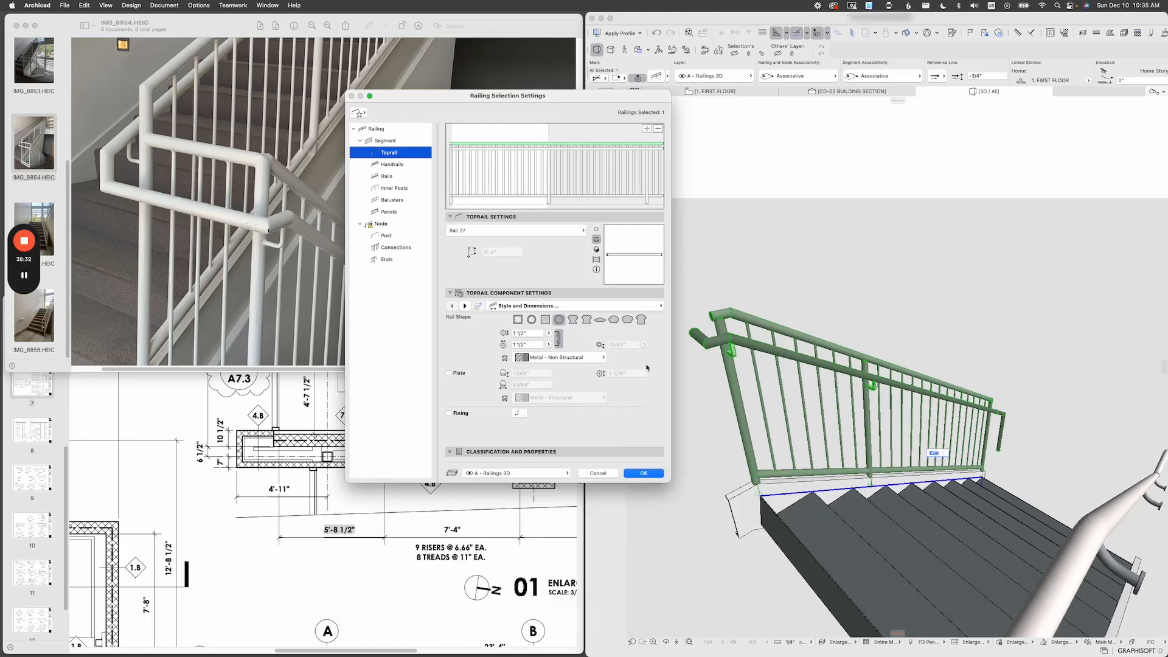
left_click(632, 308)
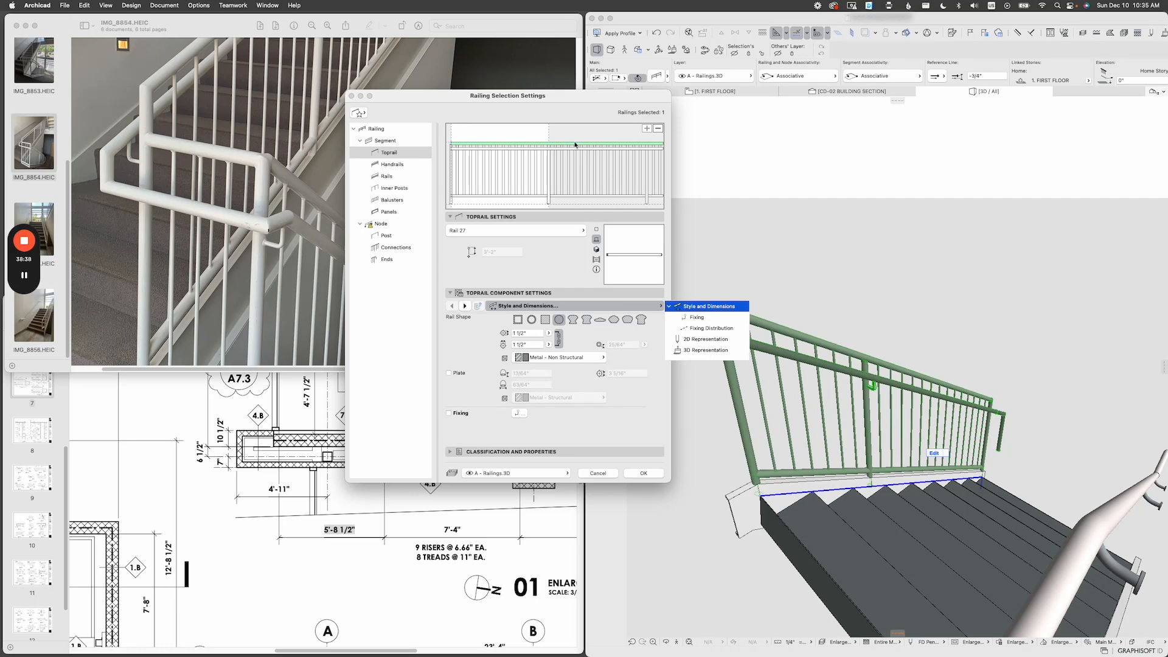
left_click(712, 351)
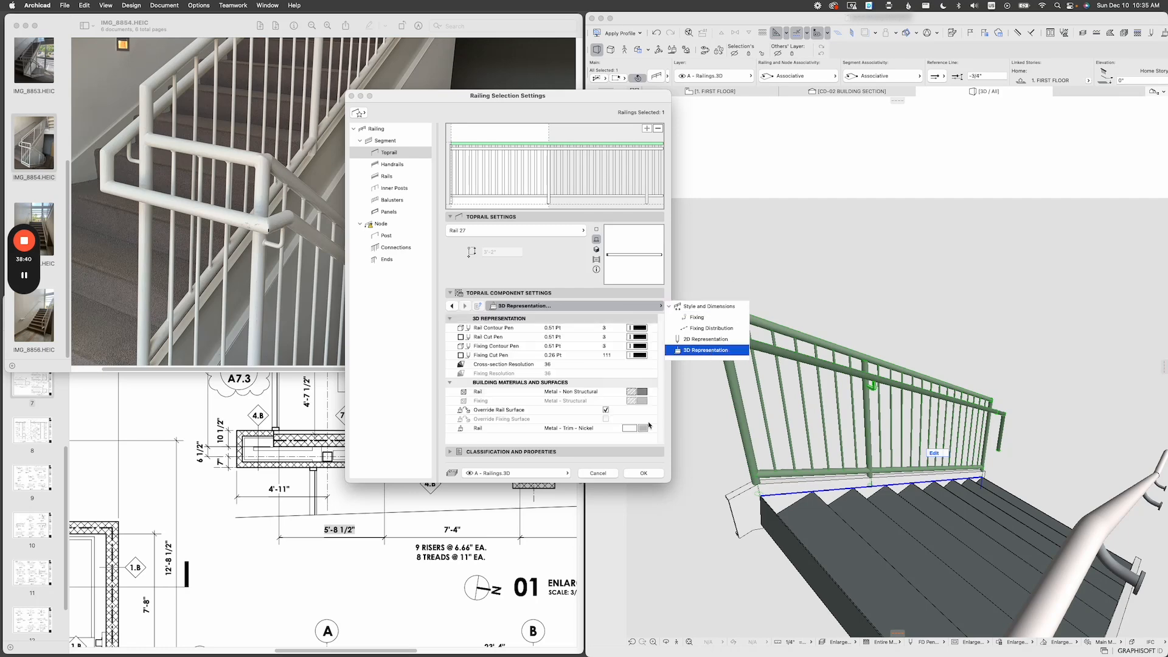
left_click(649, 433)
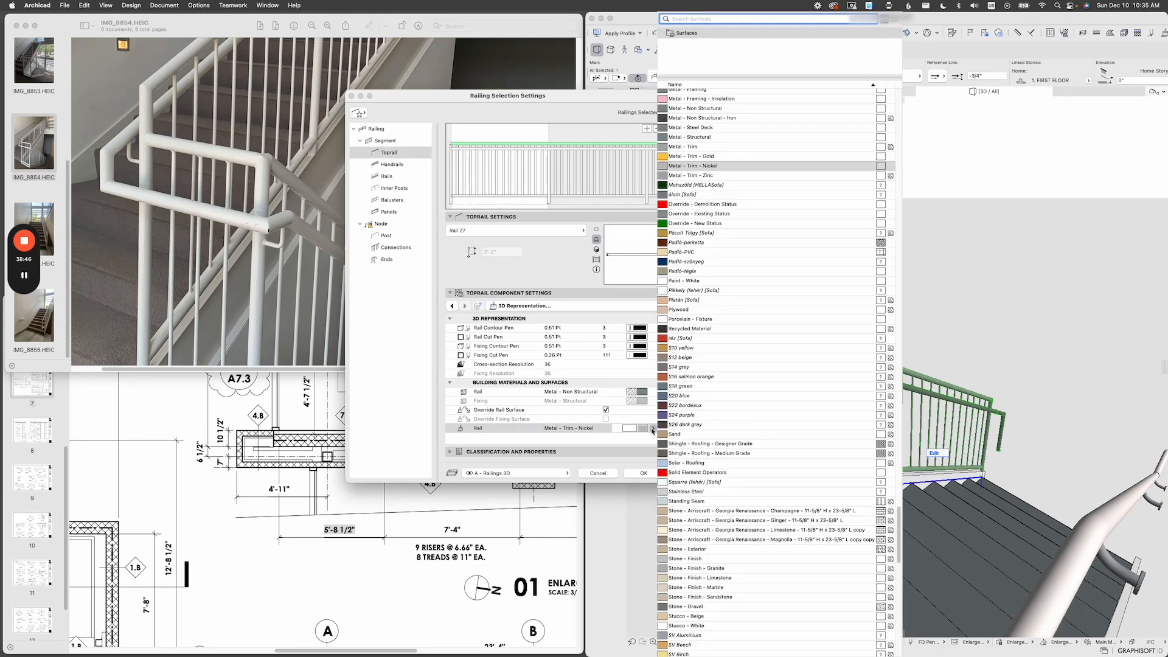
type("paint")
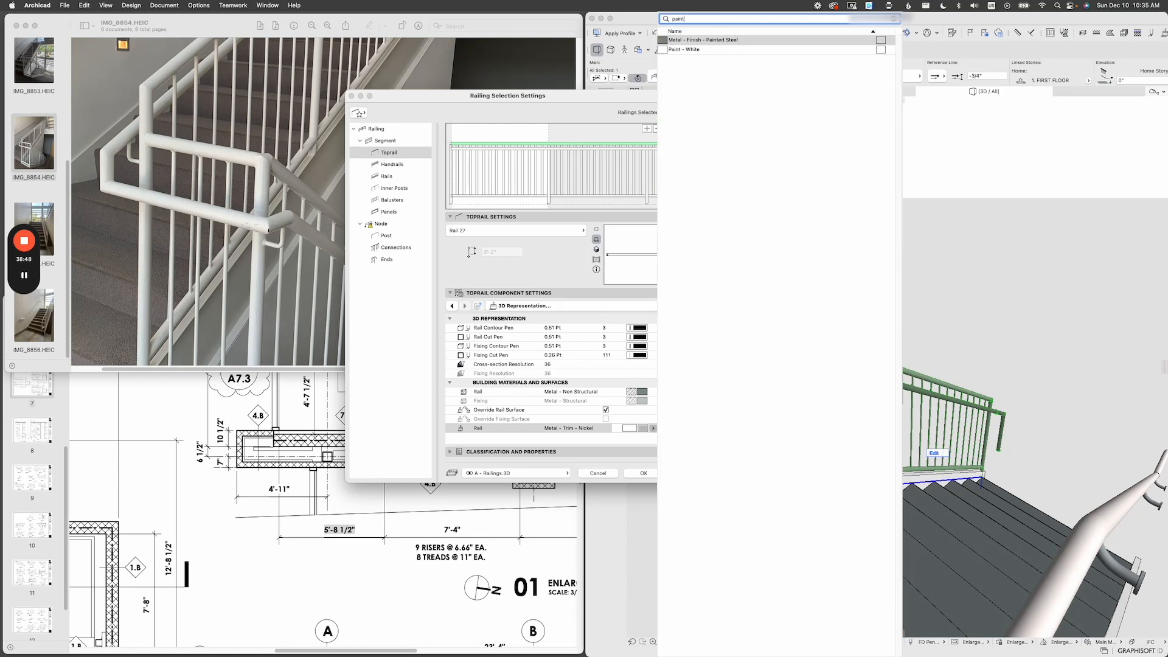
key("Down")
key("Return")
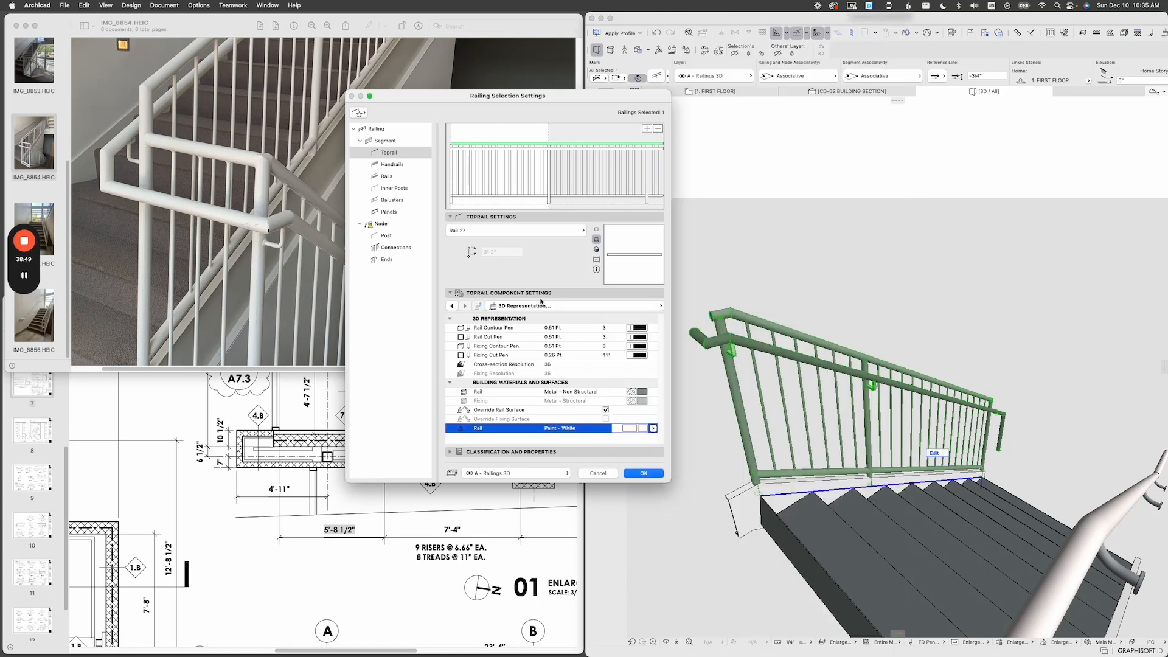
Set the handrail's rail override surface to Paint - White.
left_click(517, 152)
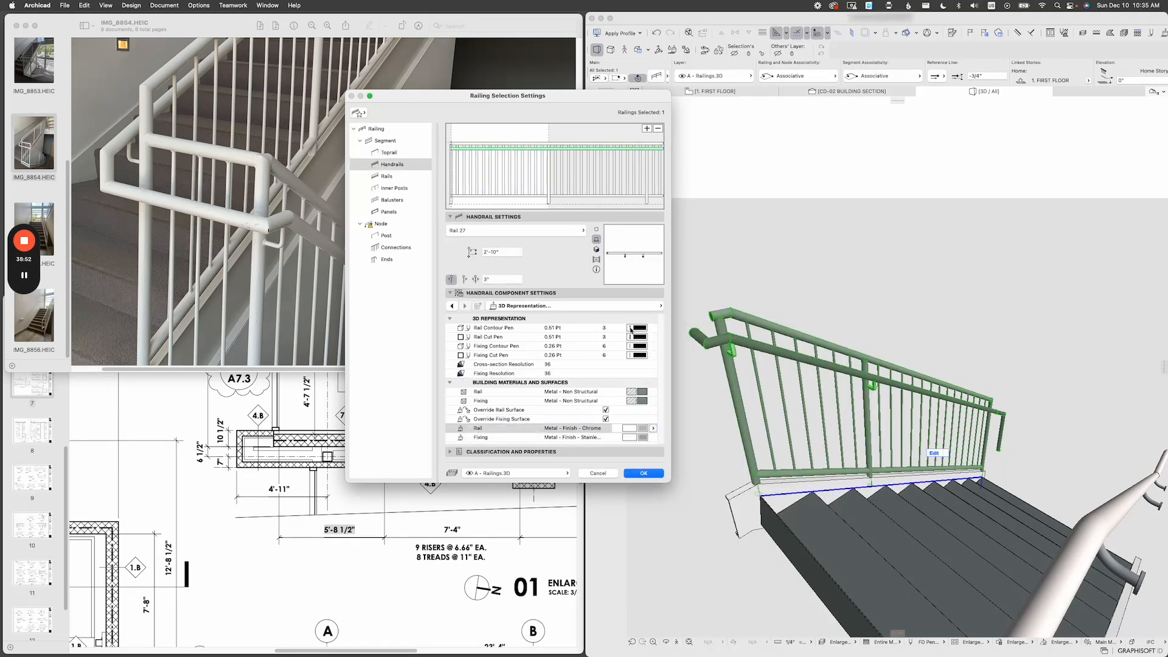
left_click(654, 428)
type("paint")
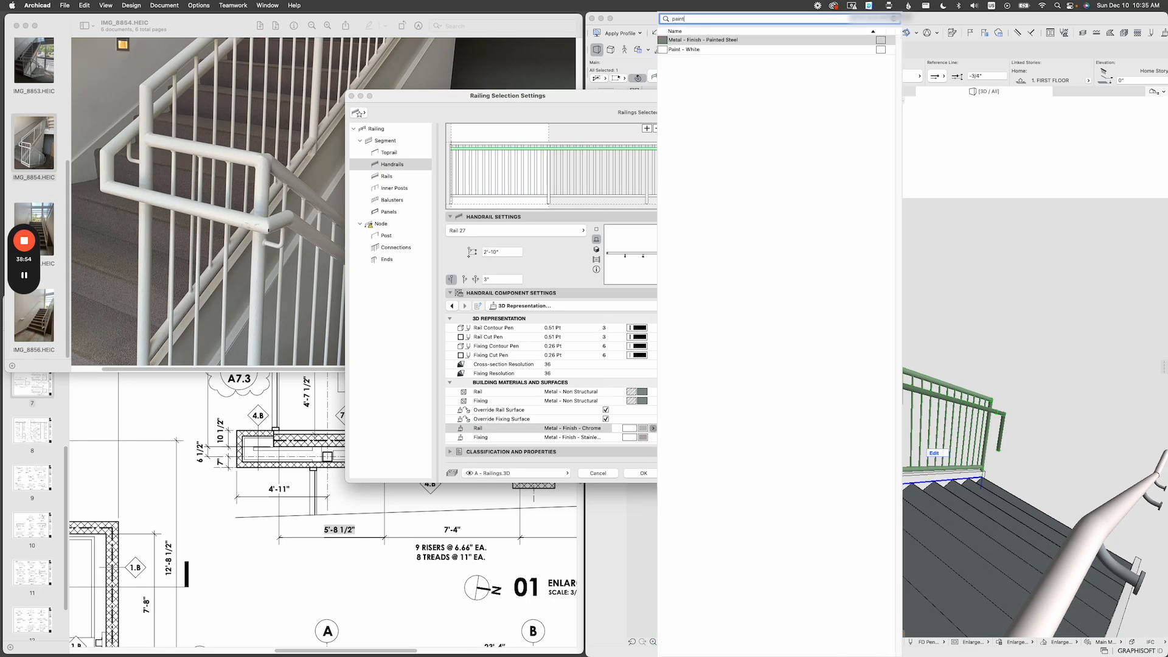
key("Down")
key("Return")
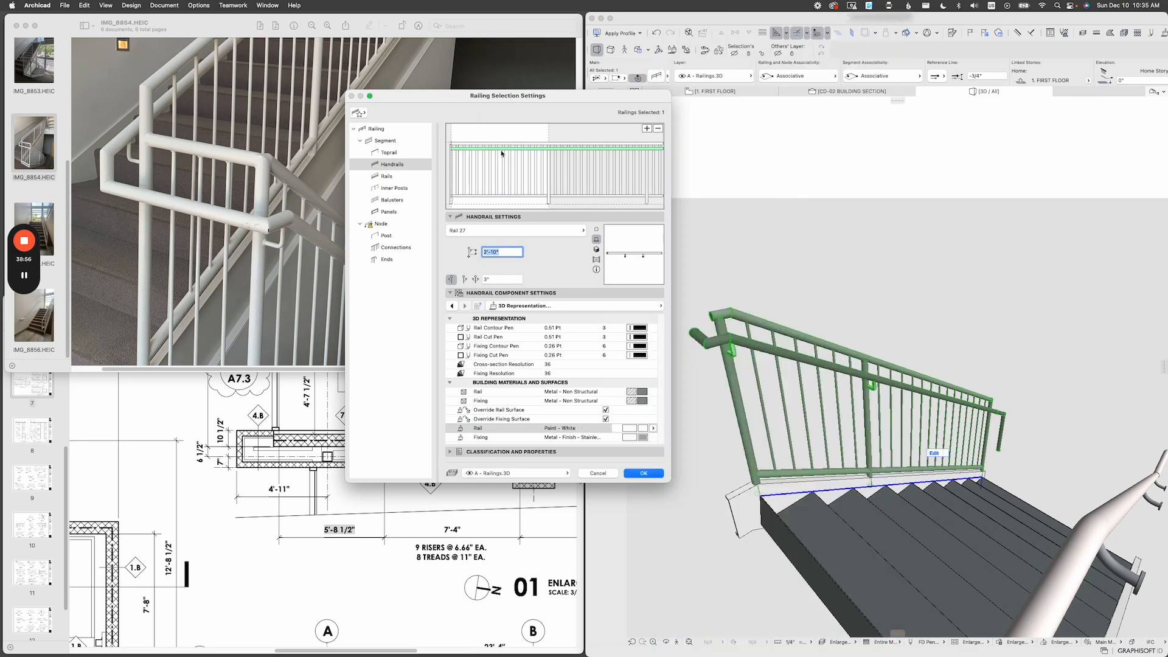
Set the lower rail's override surface to Paint - White in its 3D representation settings.
left_click(539, 196)
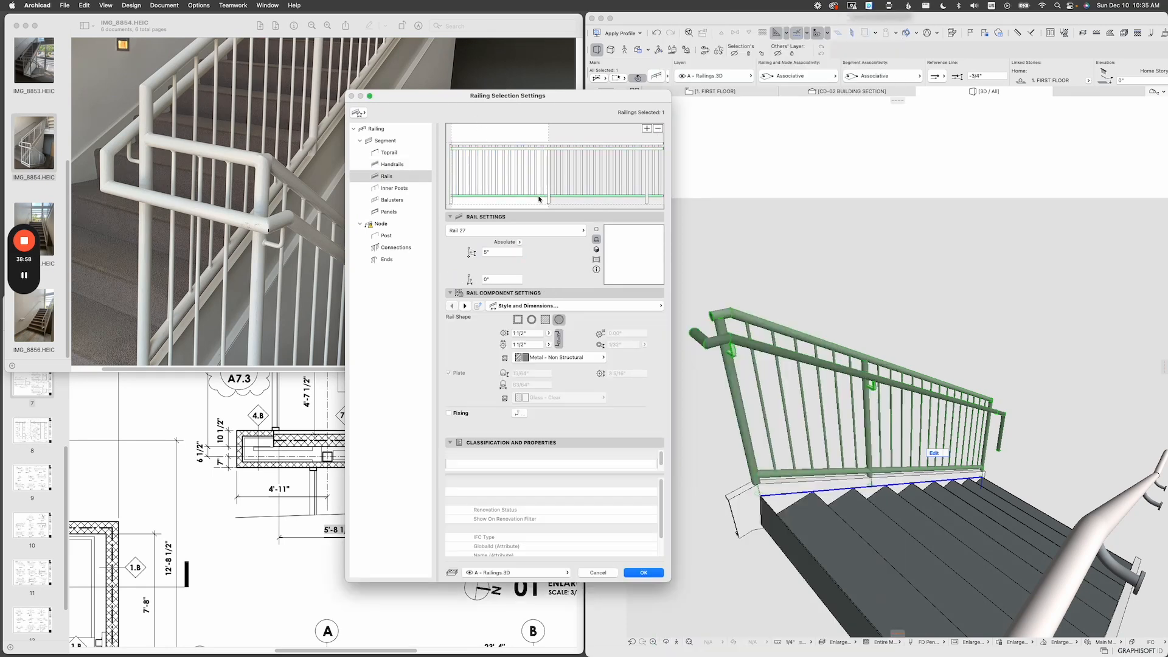
left_click(636, 306)
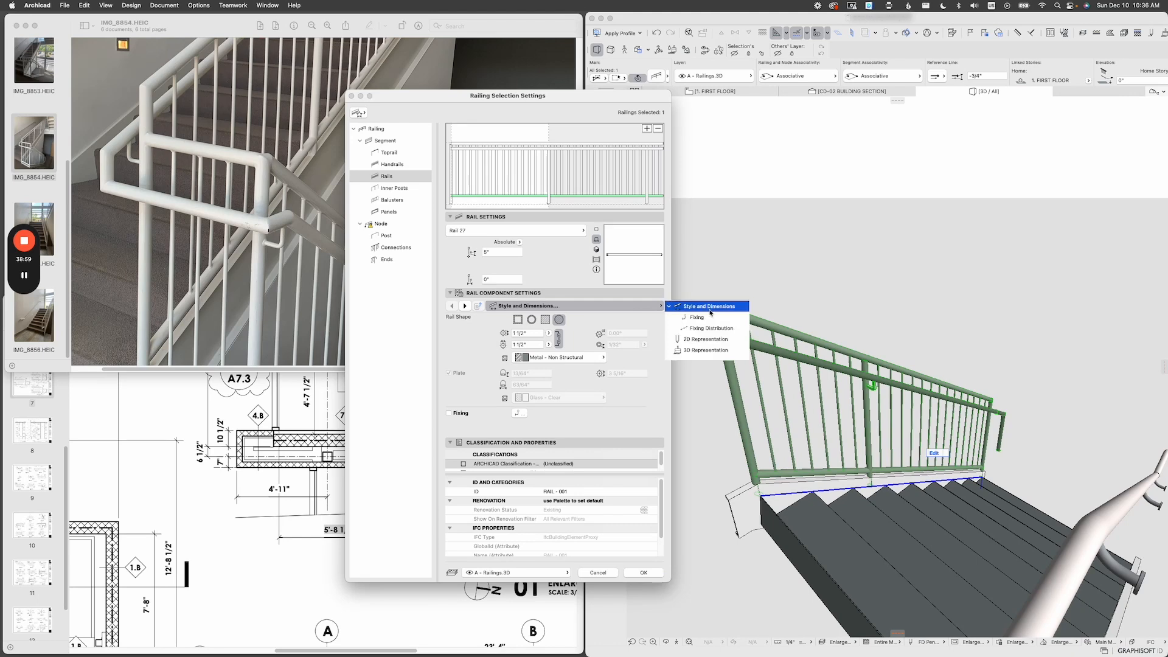
left_click(706, 350)
left_click(652, 429)
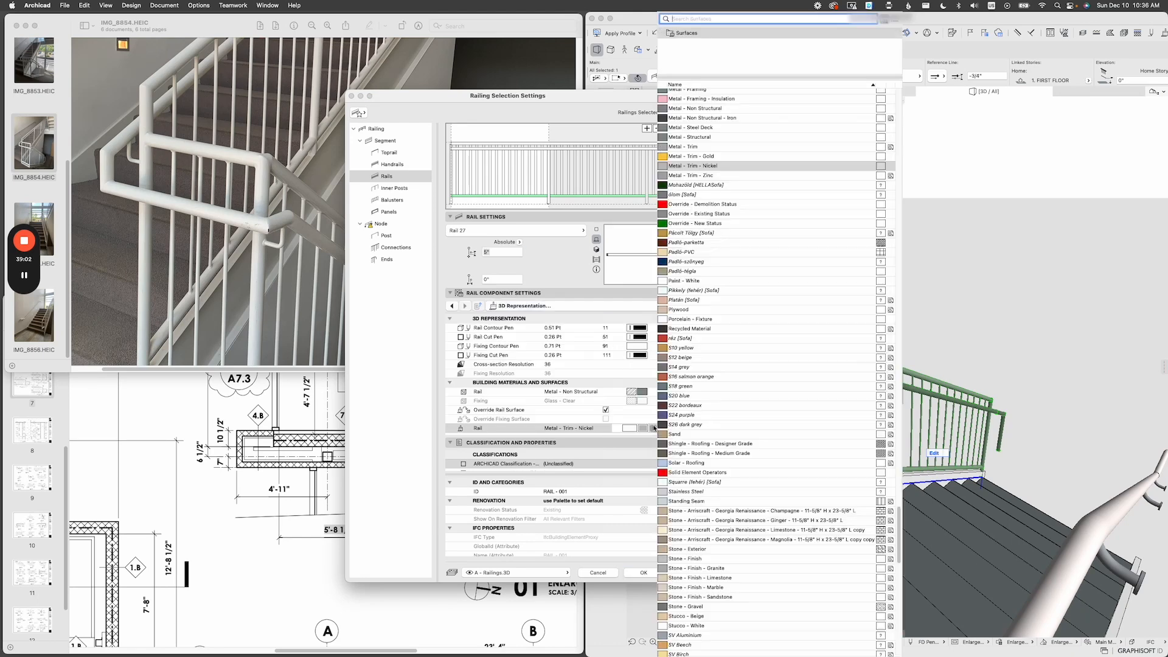
type("paint")
key("Down")
key("Down")
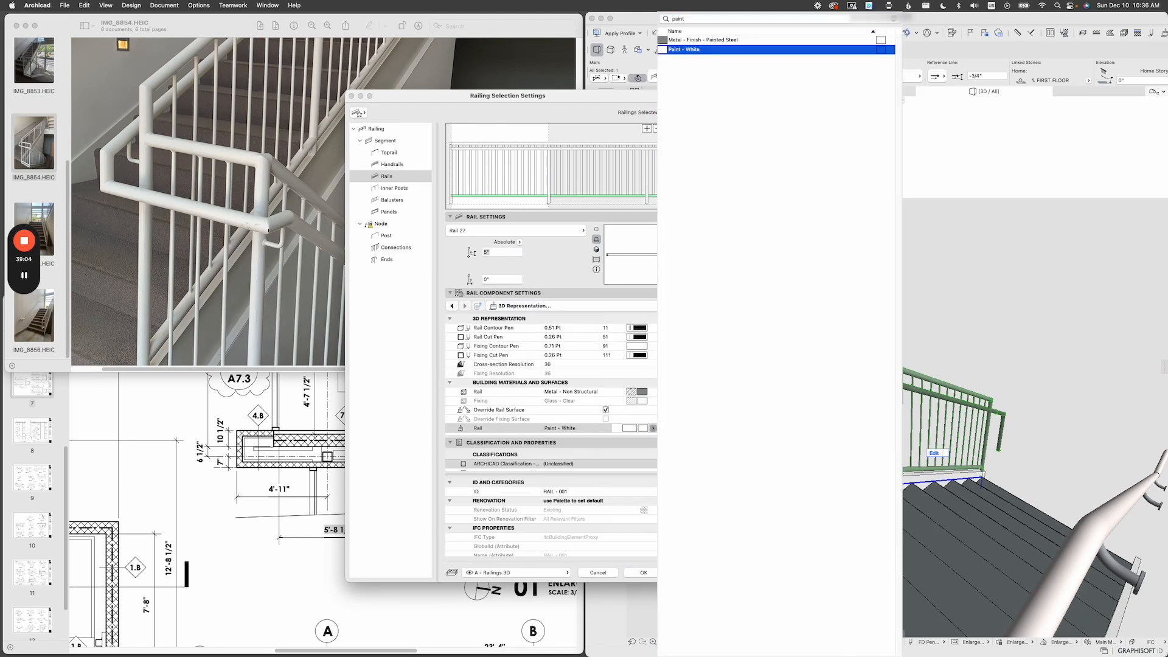
key("Return")
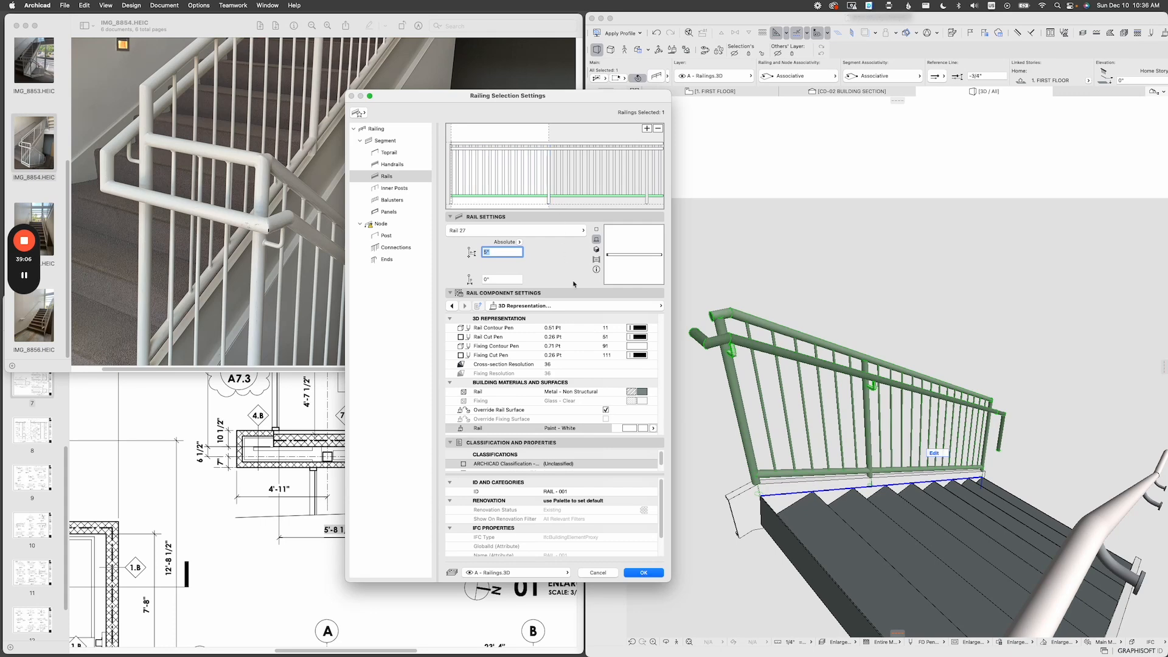
Open the 3D representation settings of the railing's balusters.
left_click(472, 183)
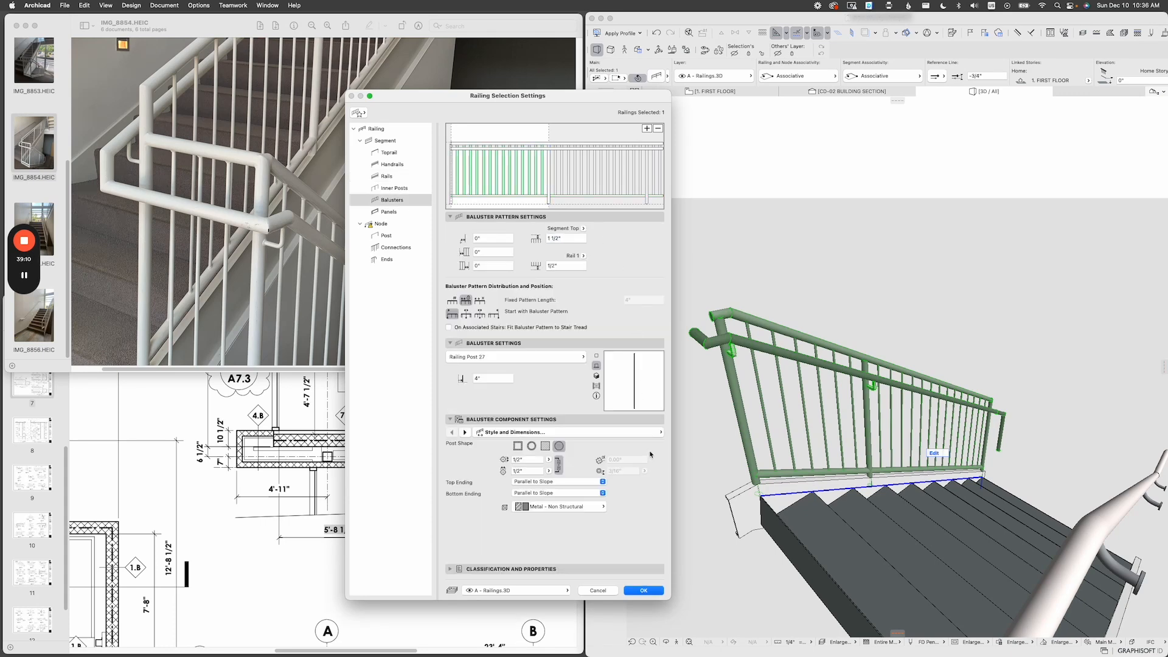
left_click(661, 432)
left_click(704, 456)
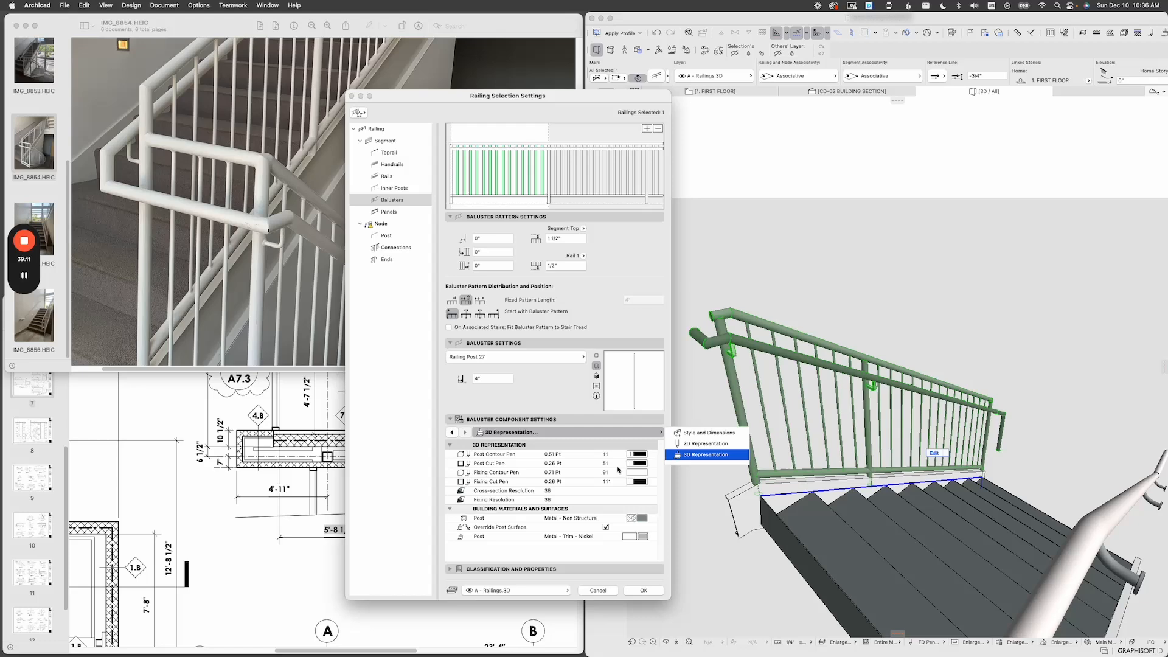
left_click(651, 519)
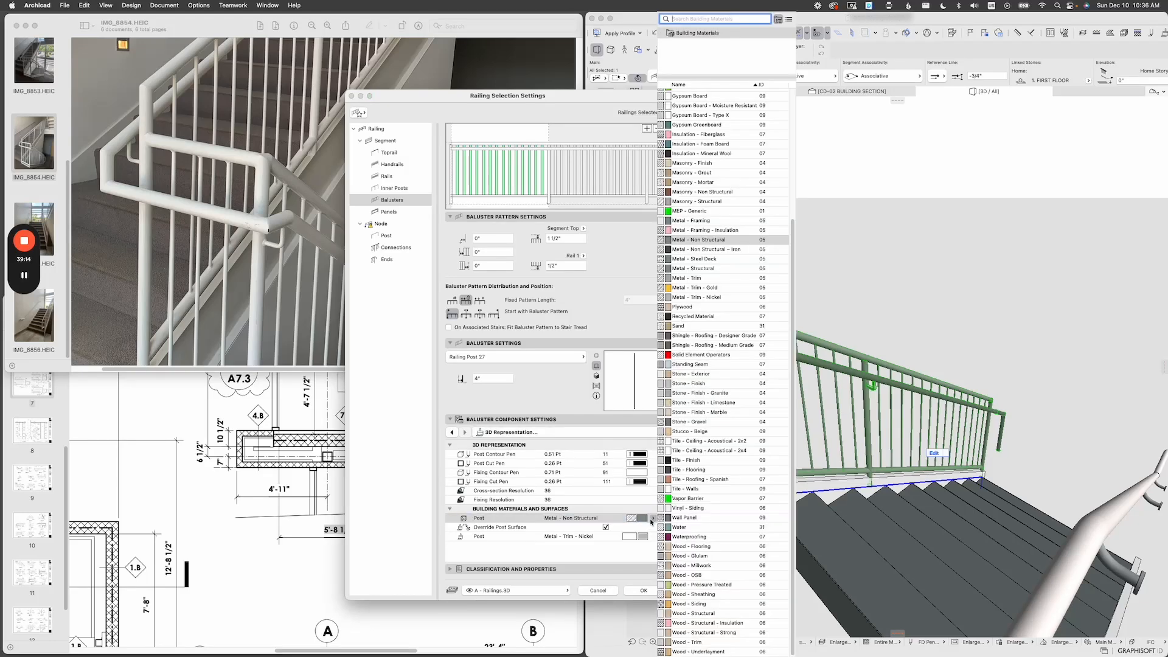
type("paint")
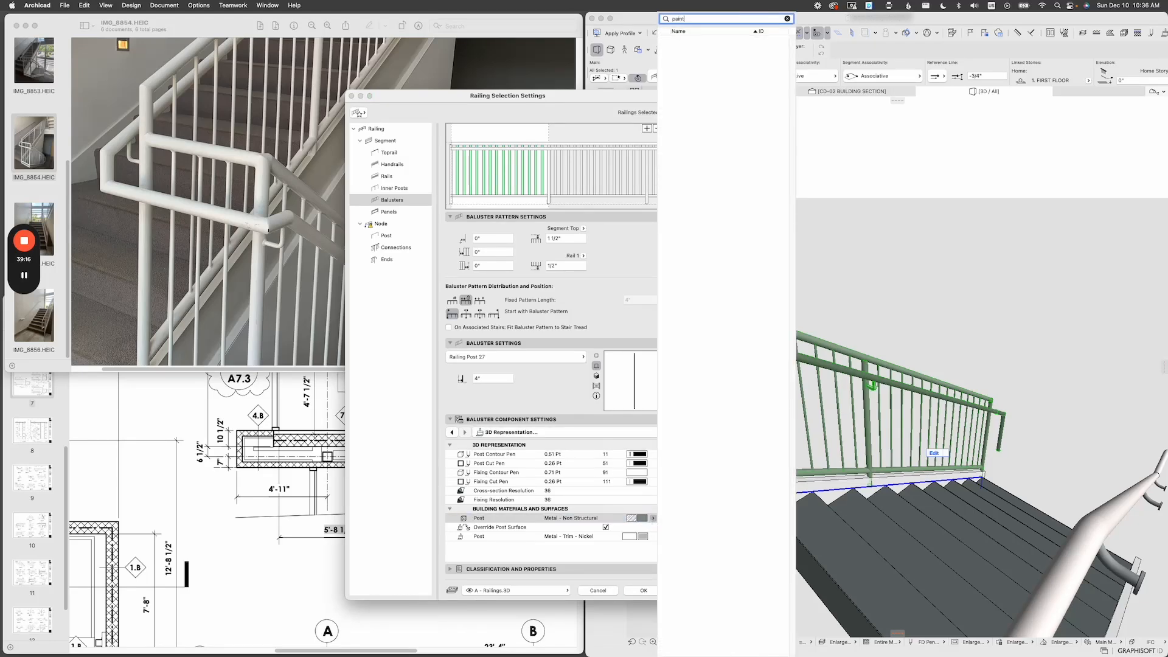
key("Escape")
key("Escape")
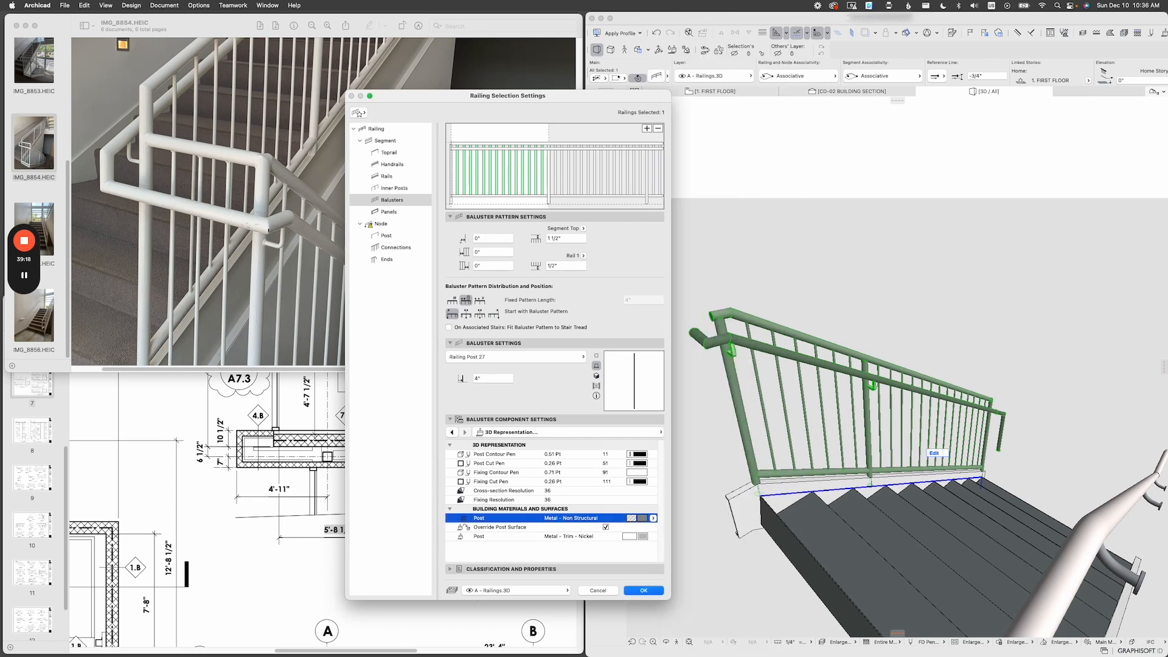
Set the balusters' post override surface to Paint - White.
left_click(652, 536)
left_click(653, 537)
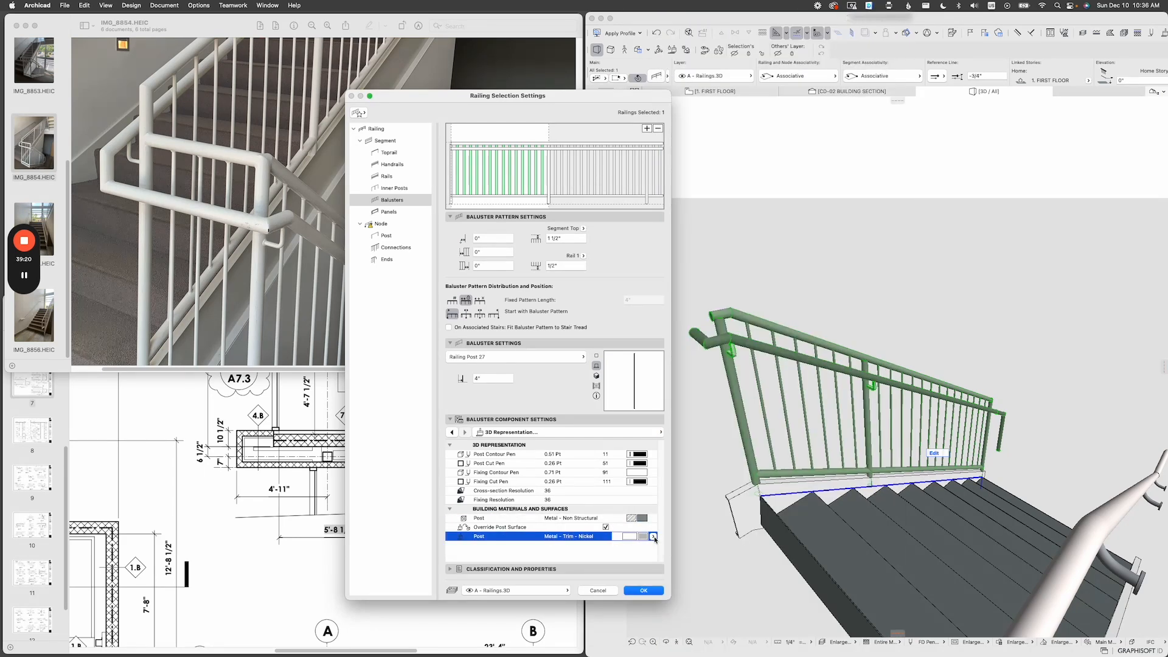
left_click(653, 537)
type("paint")
key("Down")
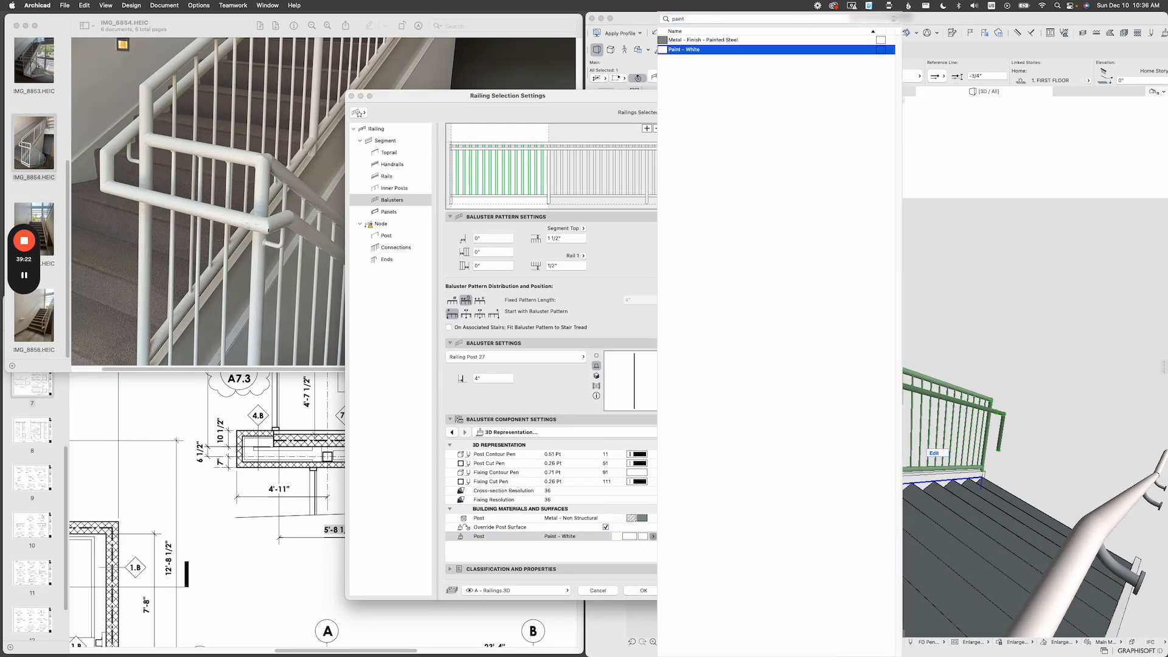
key("Return")
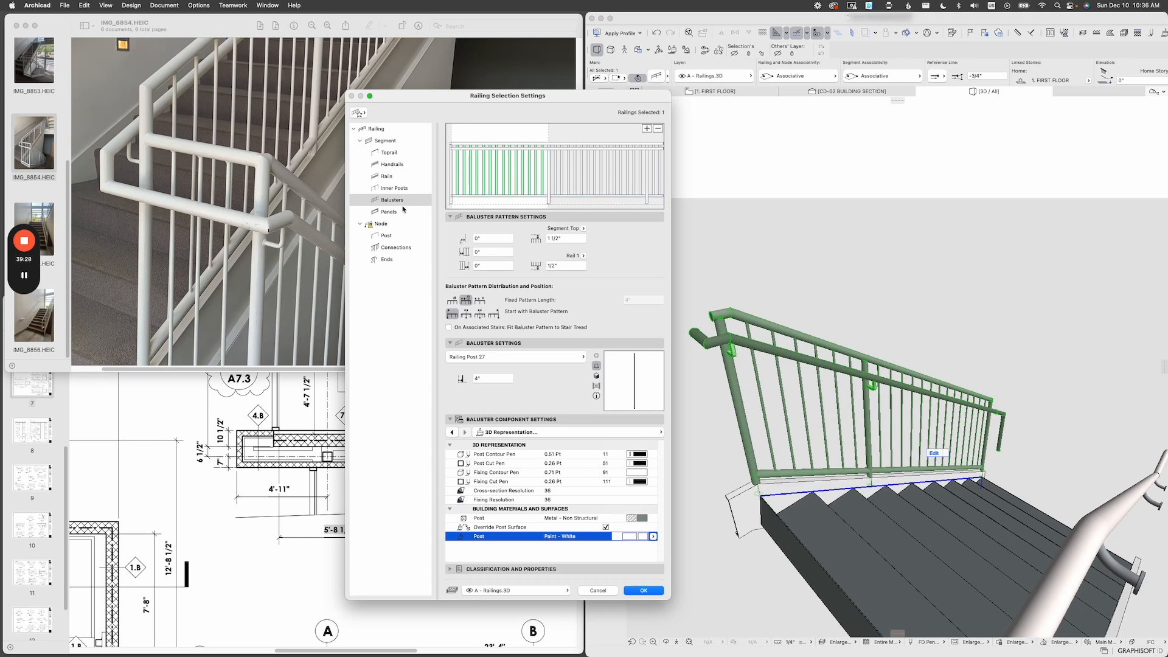
Set the node post's override surface to Paint - White.
left_click(406, 237)
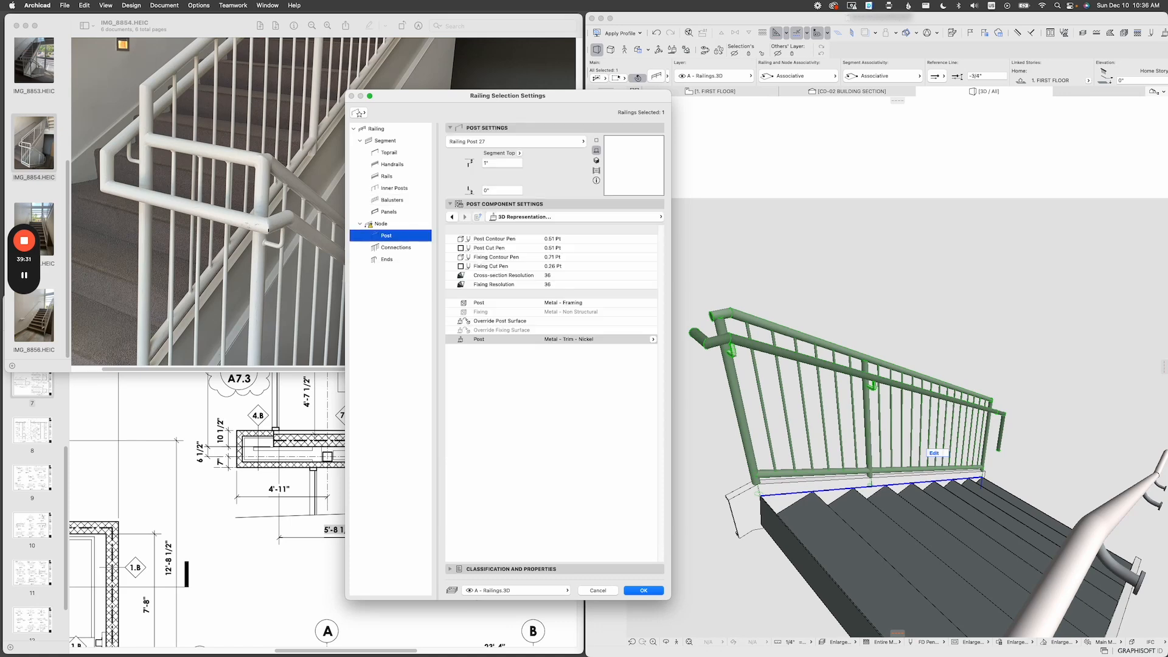
left_click(654, 340)
type("paint")
key("Down")
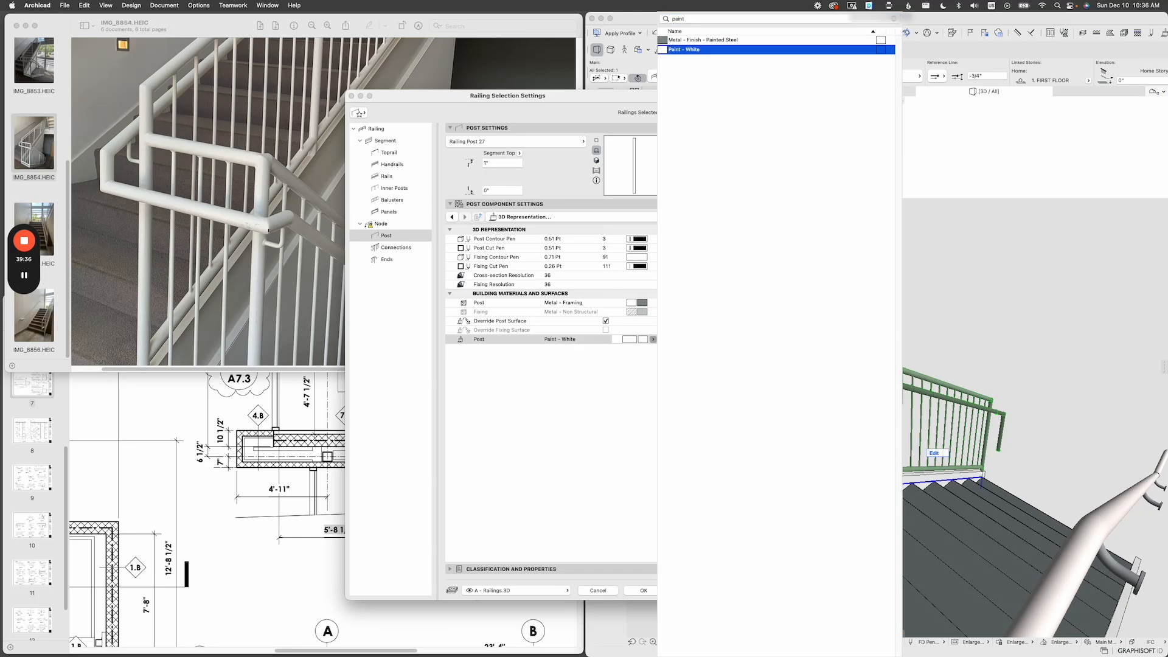
key("Return")
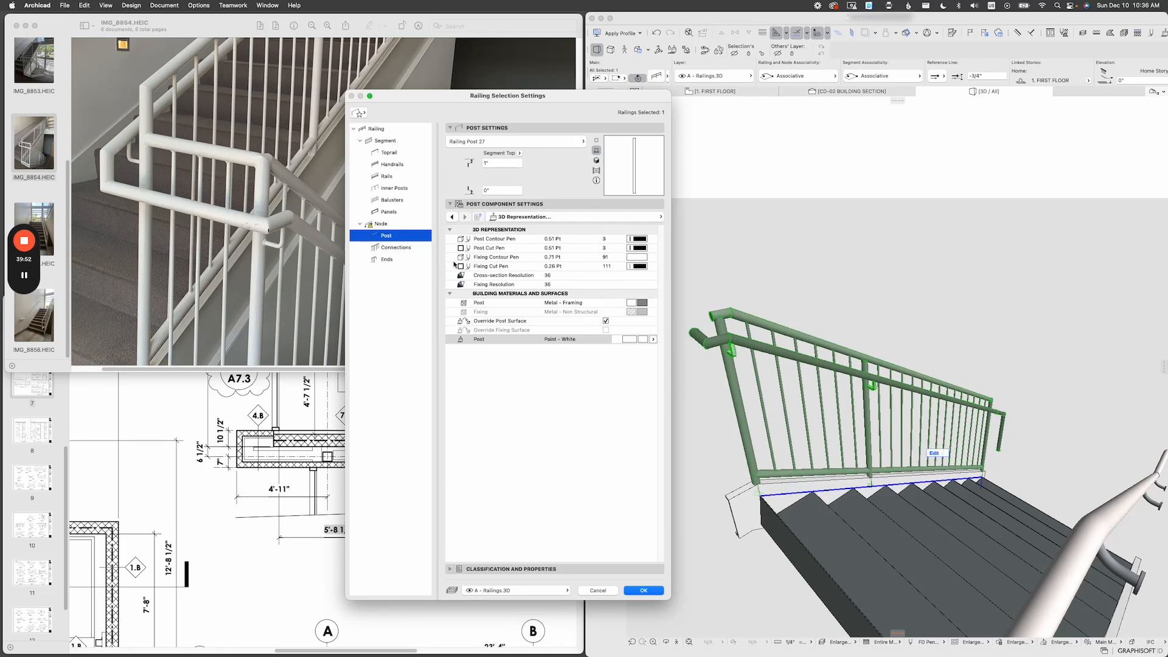
Set the override surface of the toprail connections to Paint - White.
left_click(401, 189)
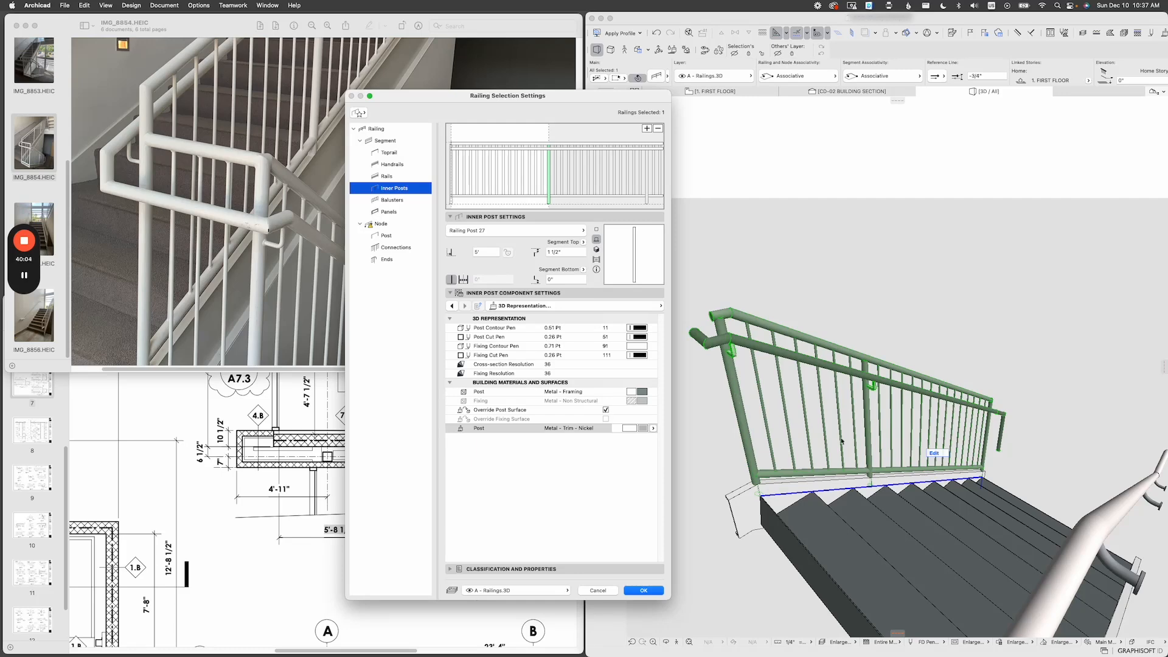
left_click(396, 247)
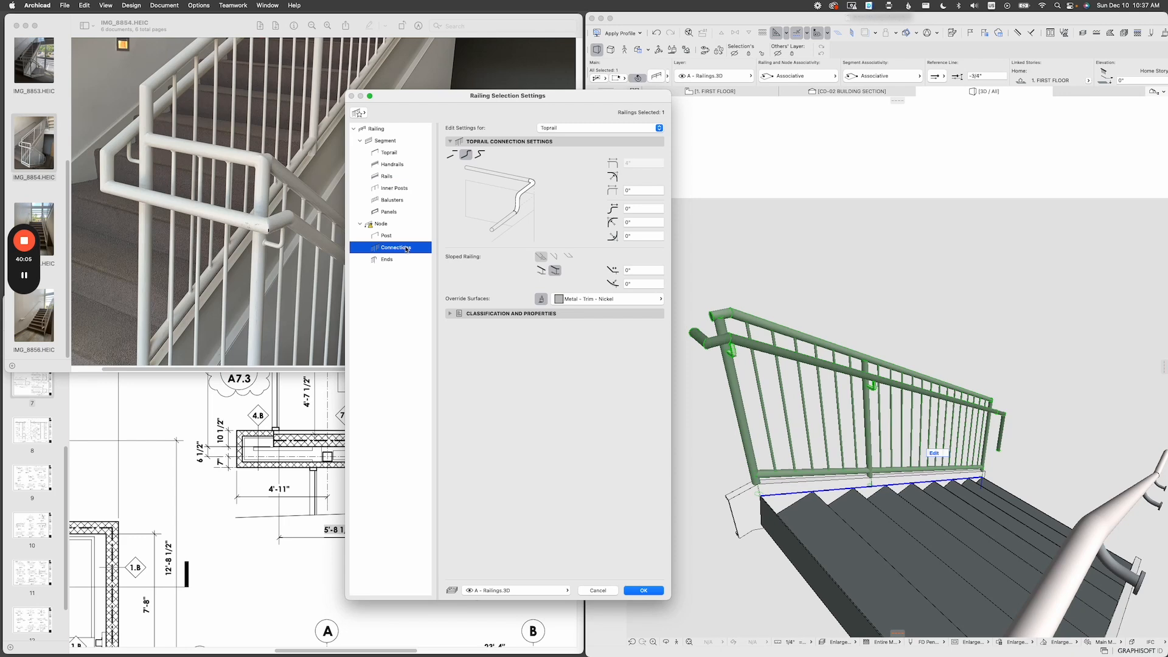
left_click(586, 299)
type("paint")
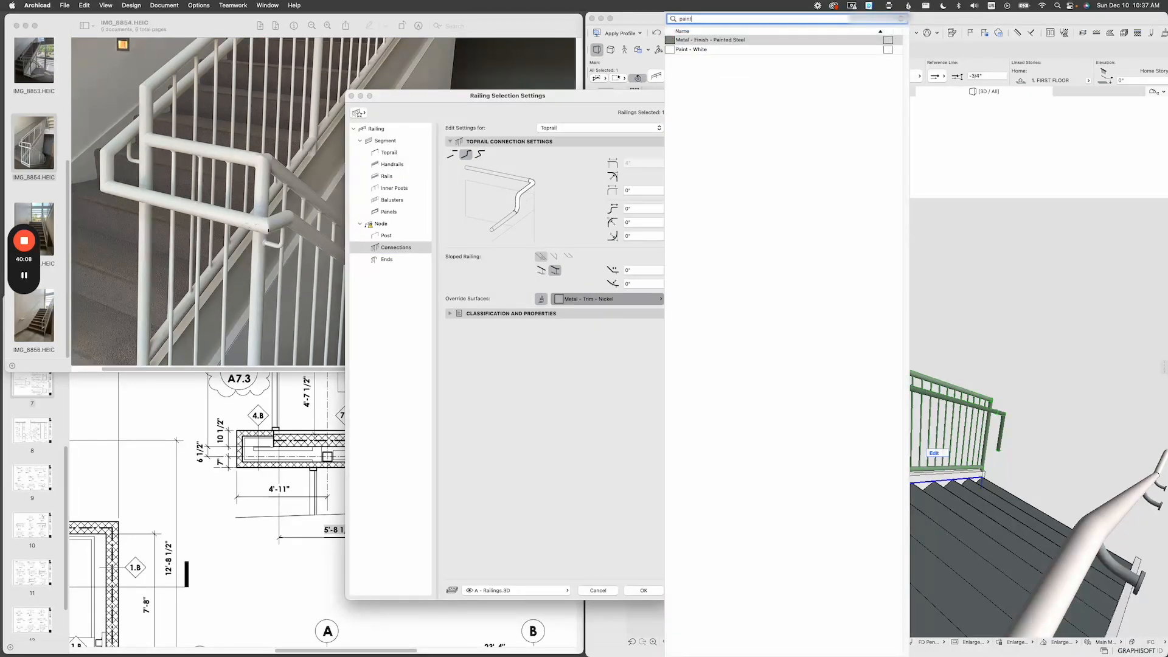
key("Down")
key("Return")
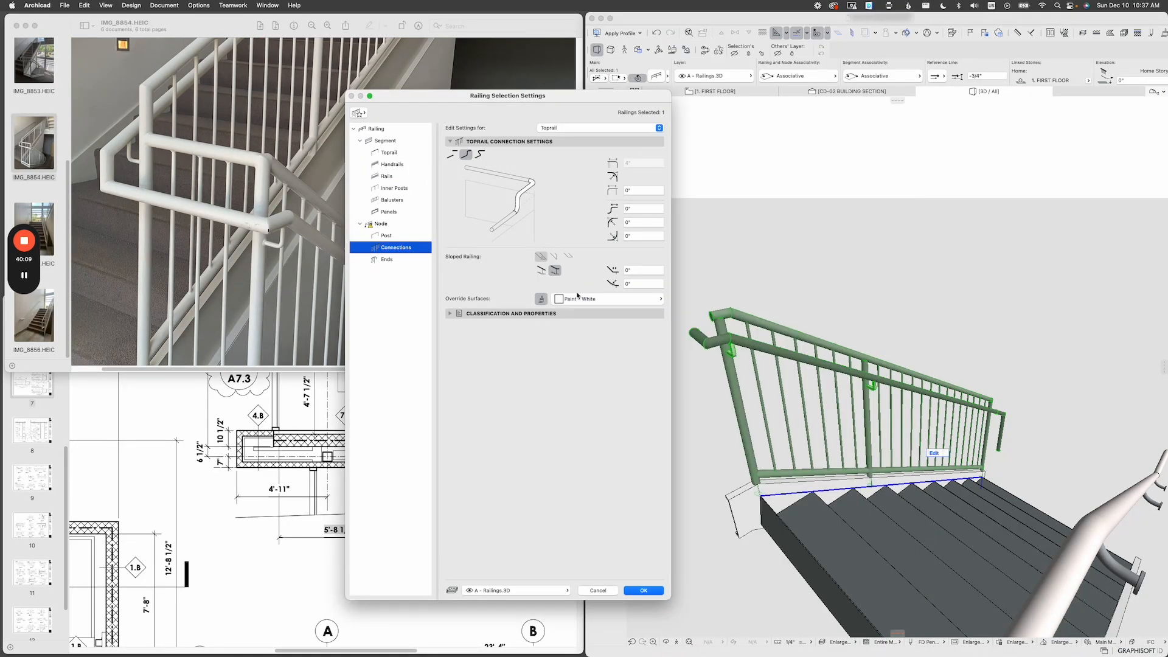
Turn on the surface override for the toprail ends and set it to Paint - White.
left_click(387, 259)
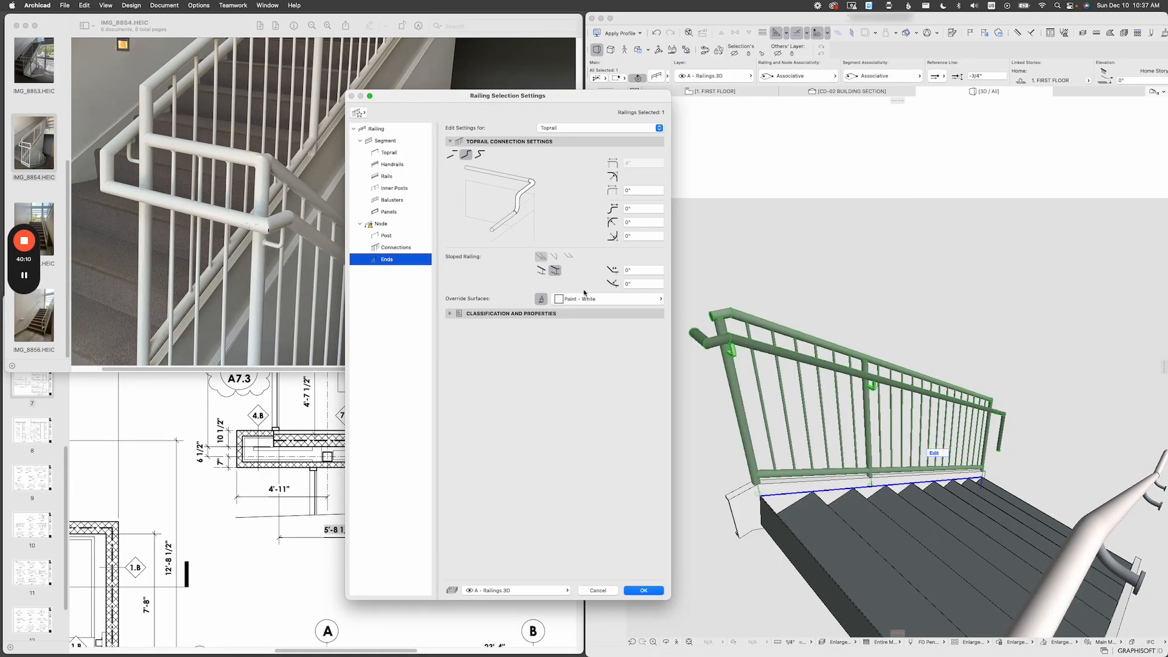
left_click(542, 299)
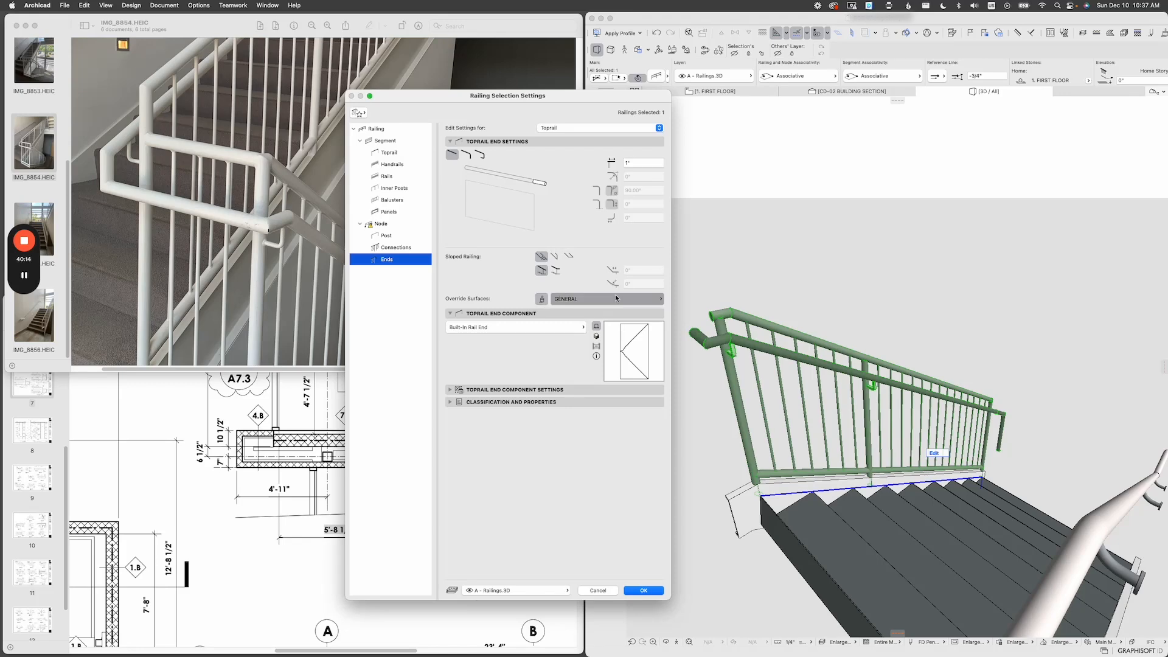
left_click(615, 299)
type("iaint")
key("Down")
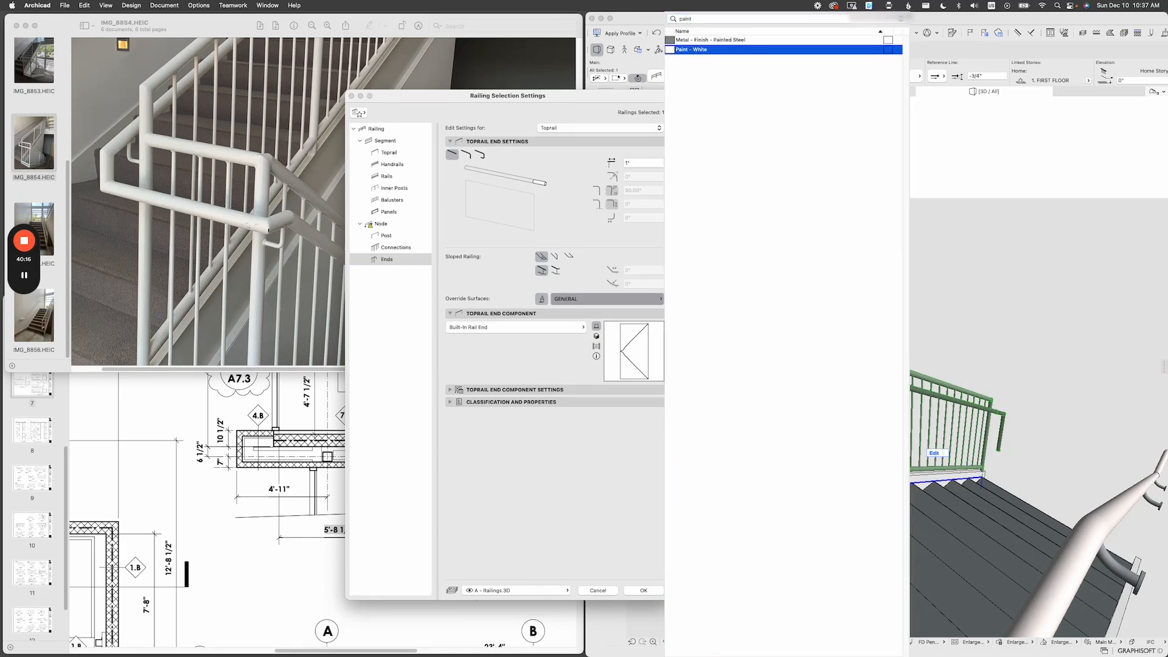
key("Return")
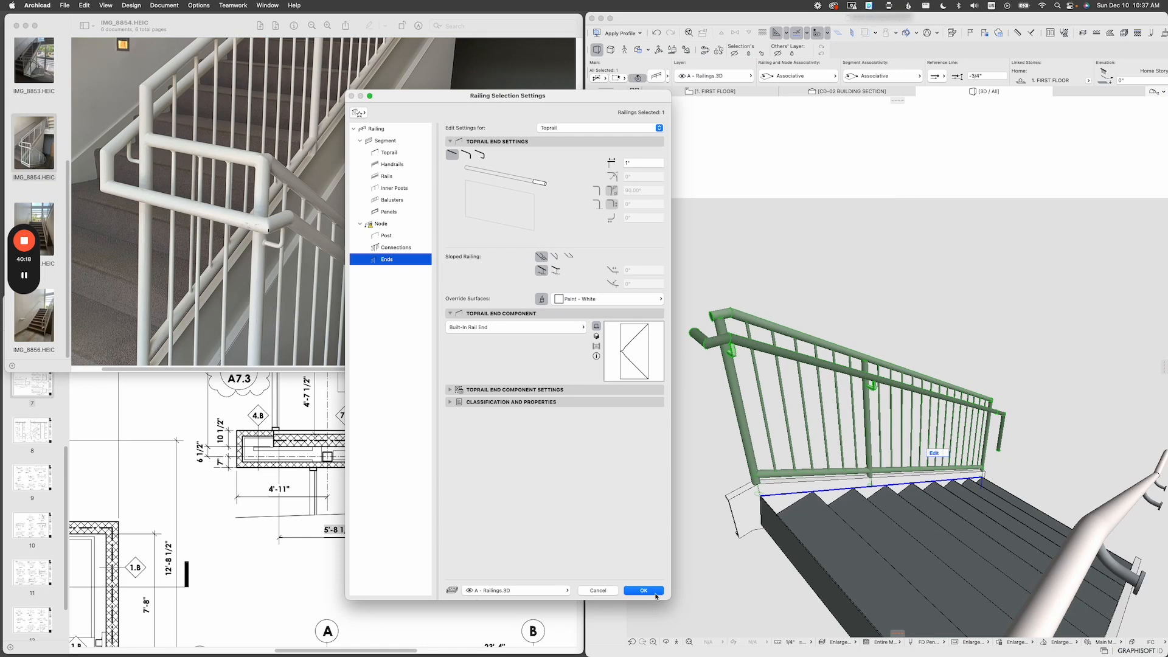
Set the override surface of the Handrail 1 connections to Paint - White.
left_click(399, 247)
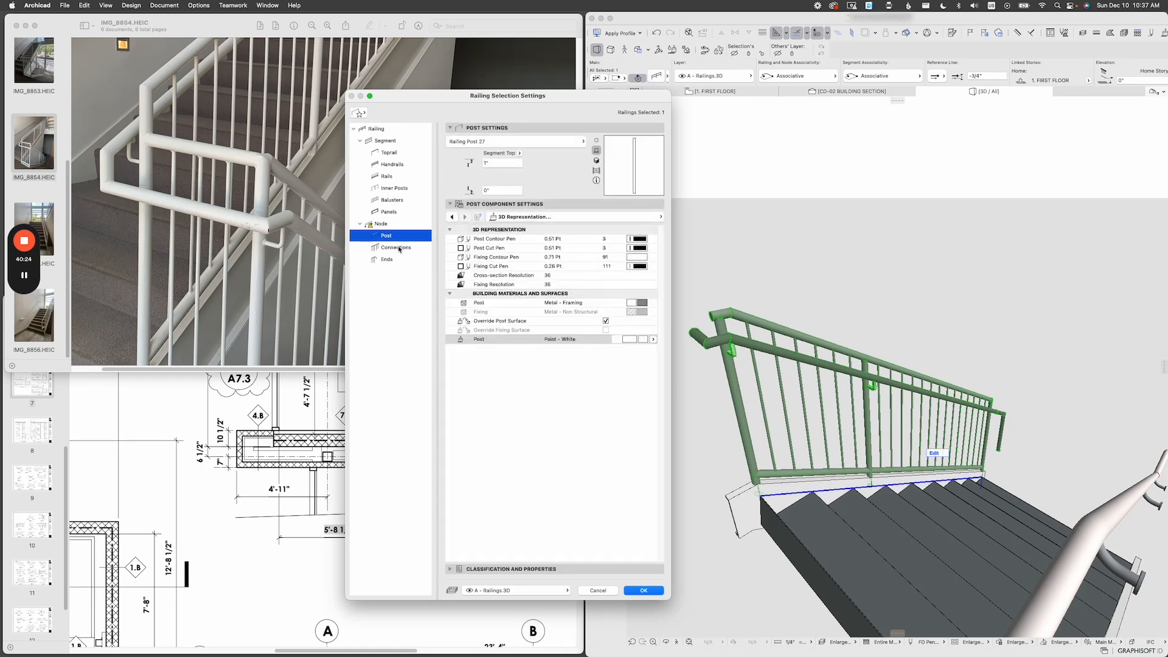
left_click(399, 240)
left_click(400, 247)
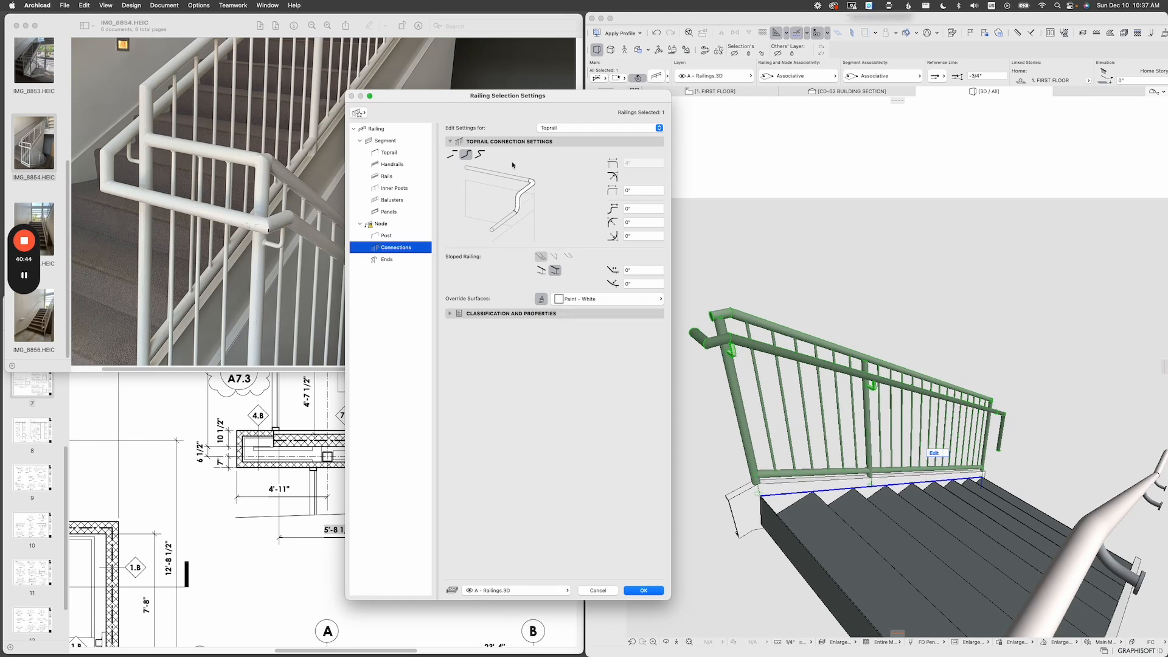
left_click(560, 130)
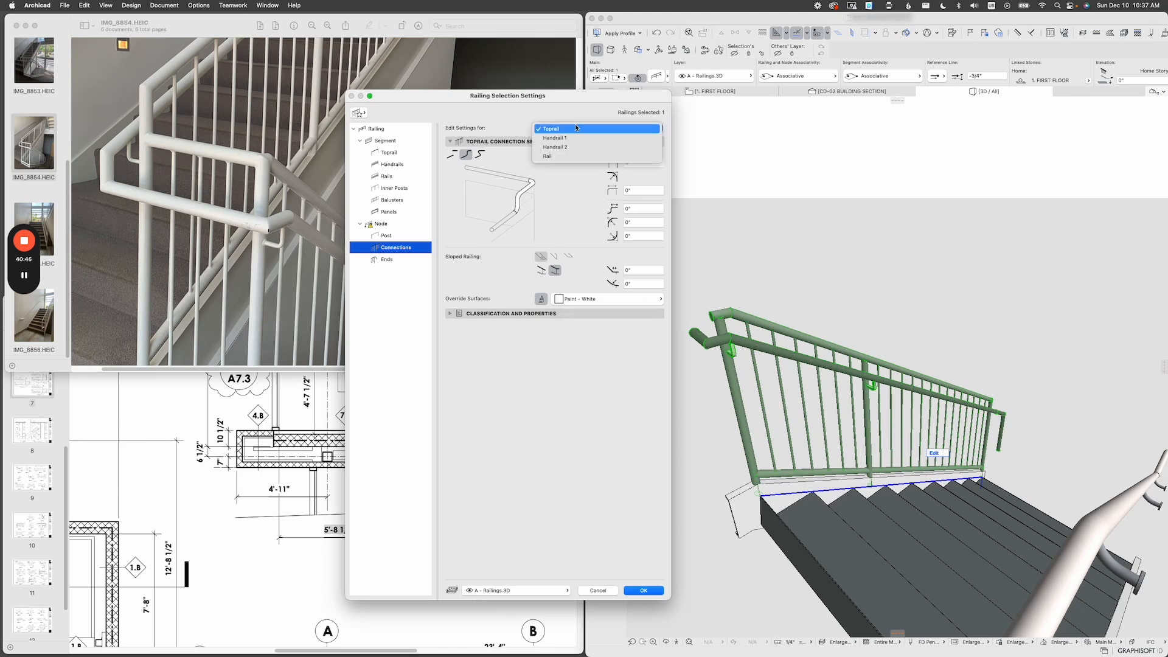
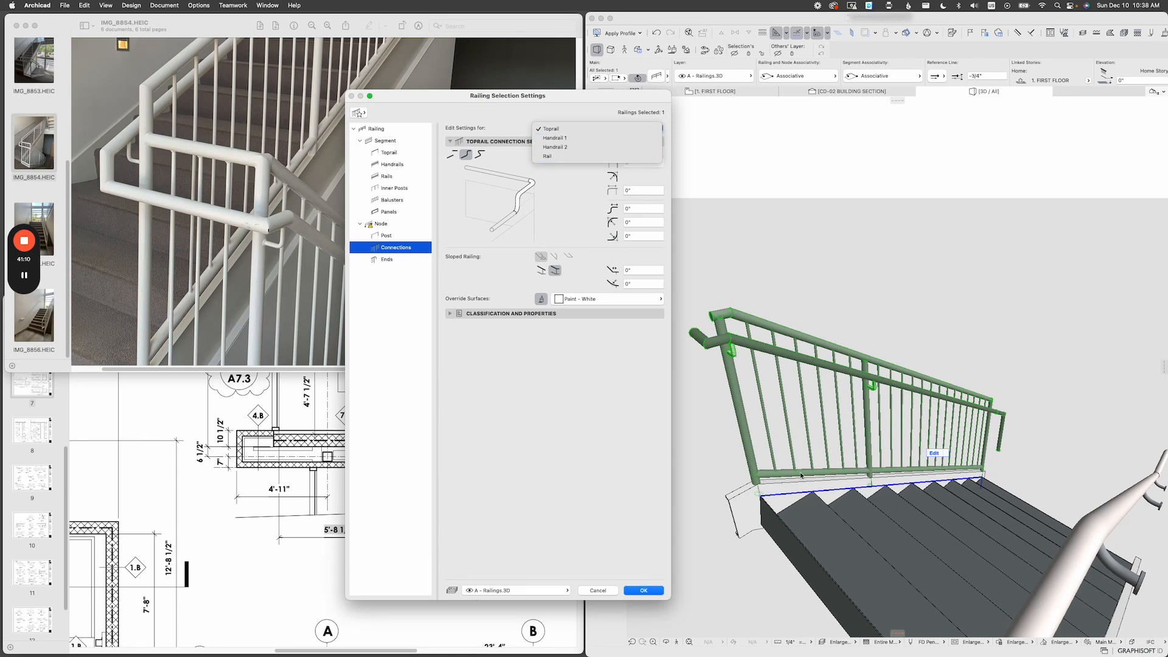
left_click(562, 140)
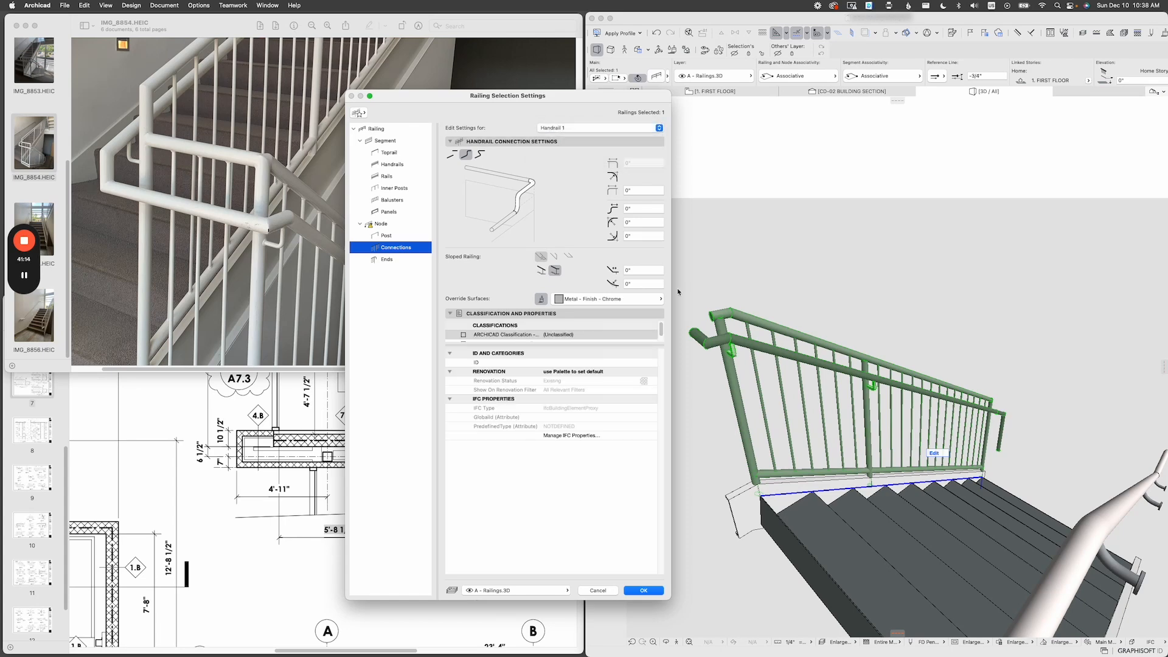
left_click(639, 303)
type("paint")
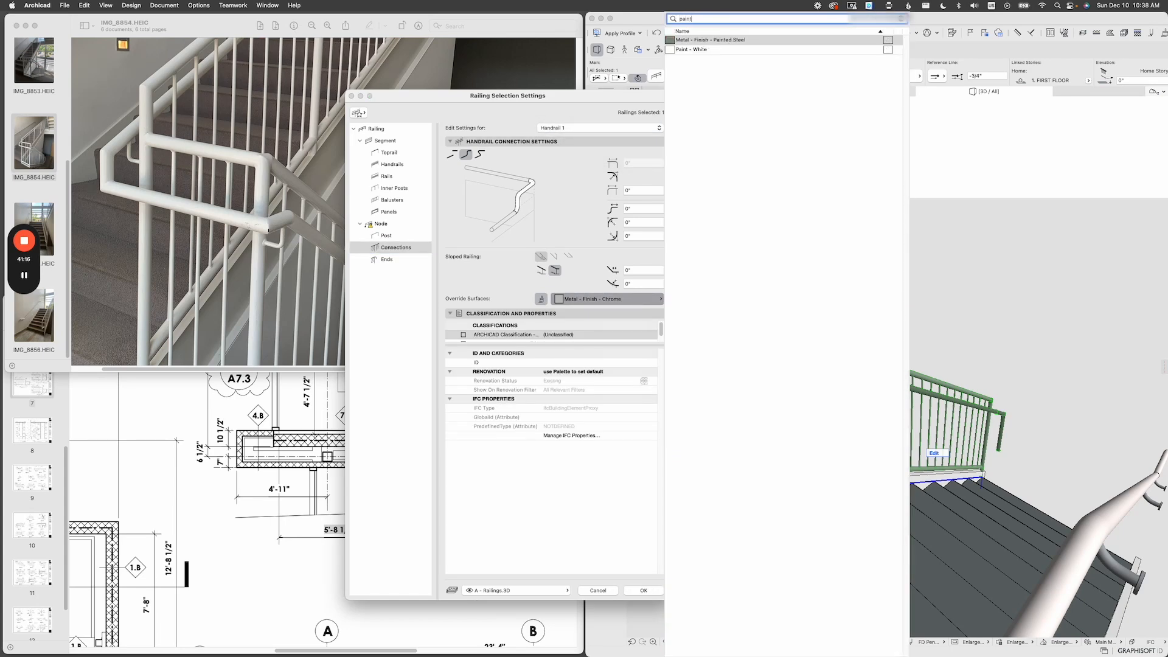
left_click(691, 50)
Turn on the surface override for the Handrail 2 connections and set it to Paint - White.
left_click(595, 127)
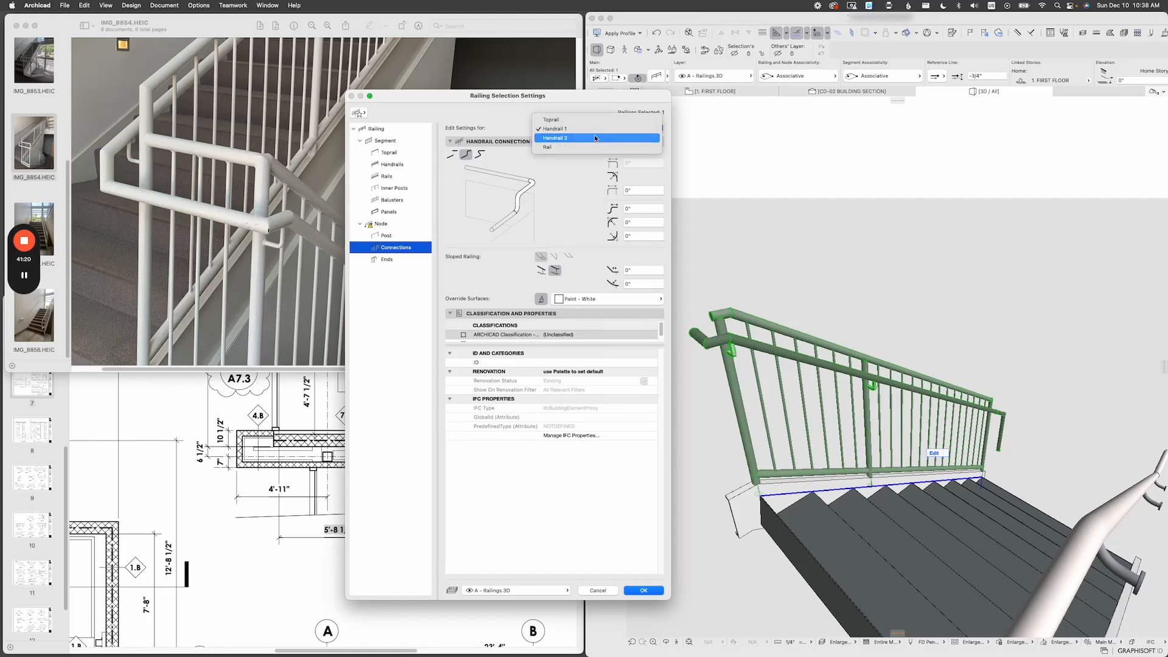
left_click(595, 138)
left_click(541, 299)
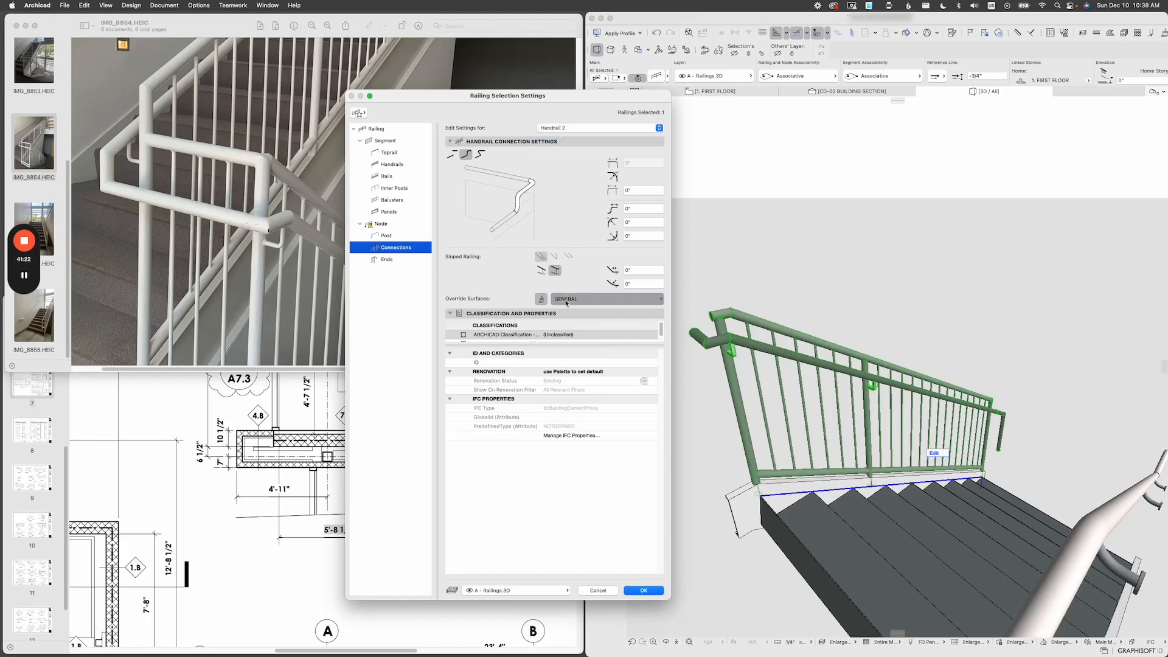
left_click(605, 298)
type("paint")
key("Return")
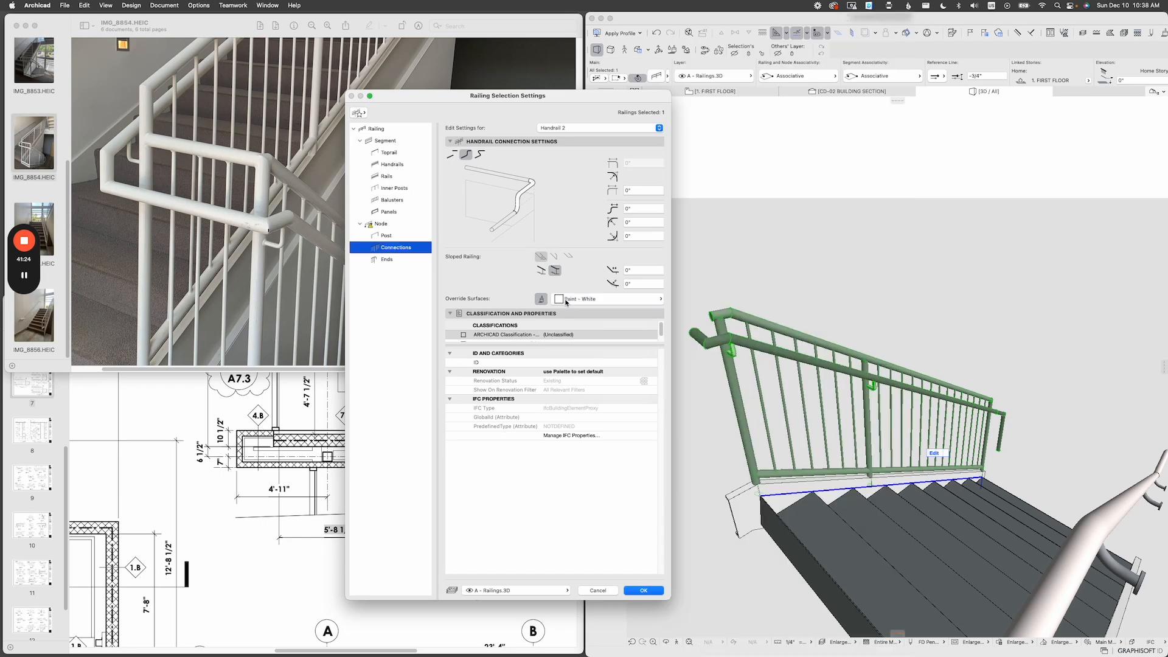
Set the override surface of the Rail connections to Paint - White and apply the railing settings.
left_click(587, 128)
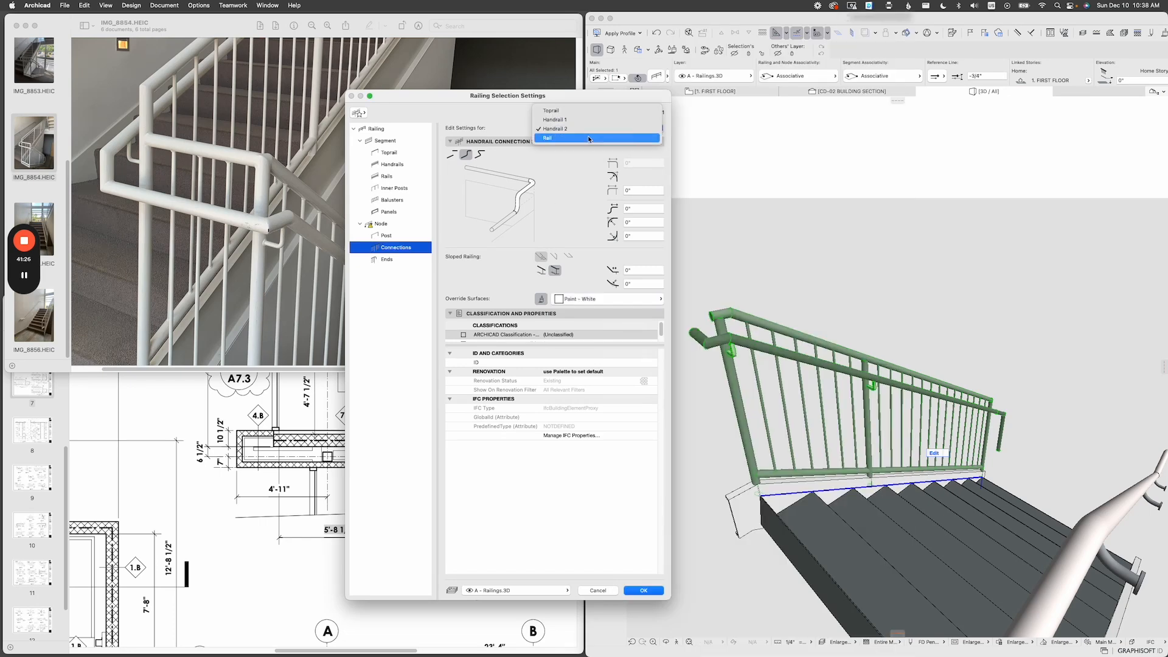
left_click(589, 138)
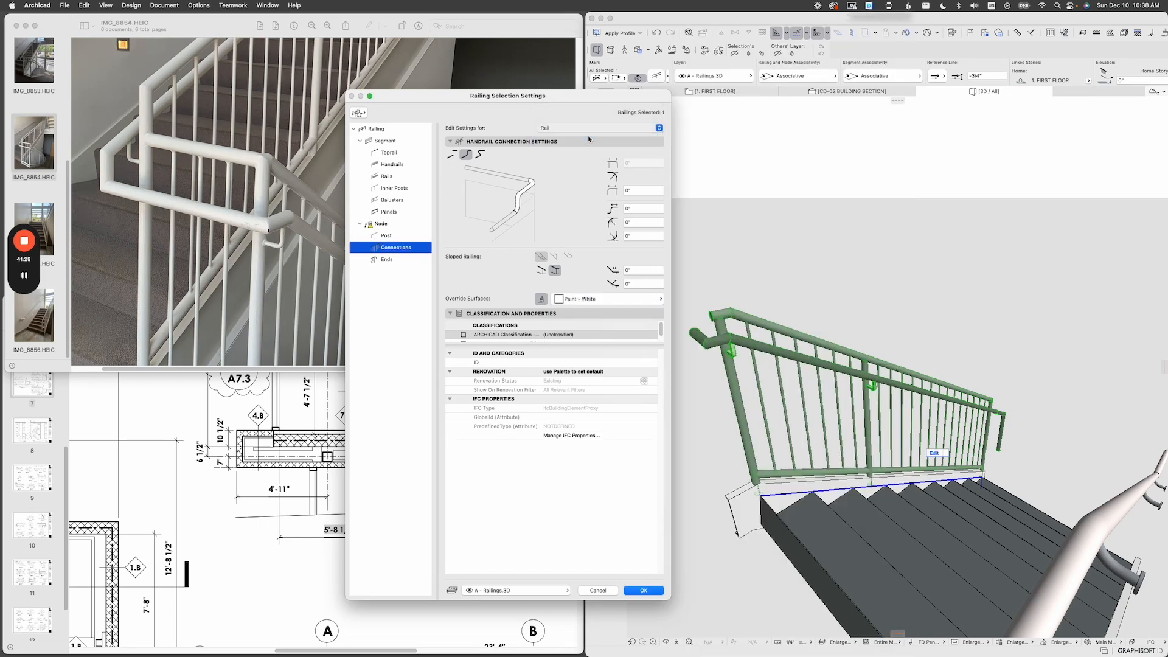
left_click(574, 299)
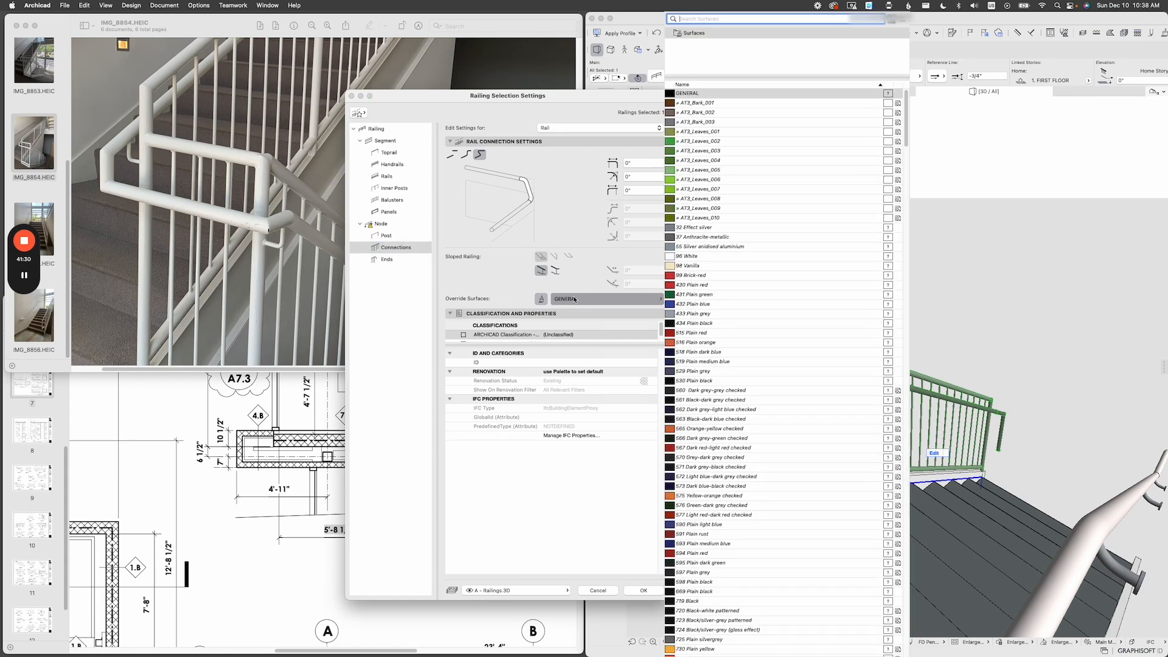
type("paint")
key("Down")
key("Return")
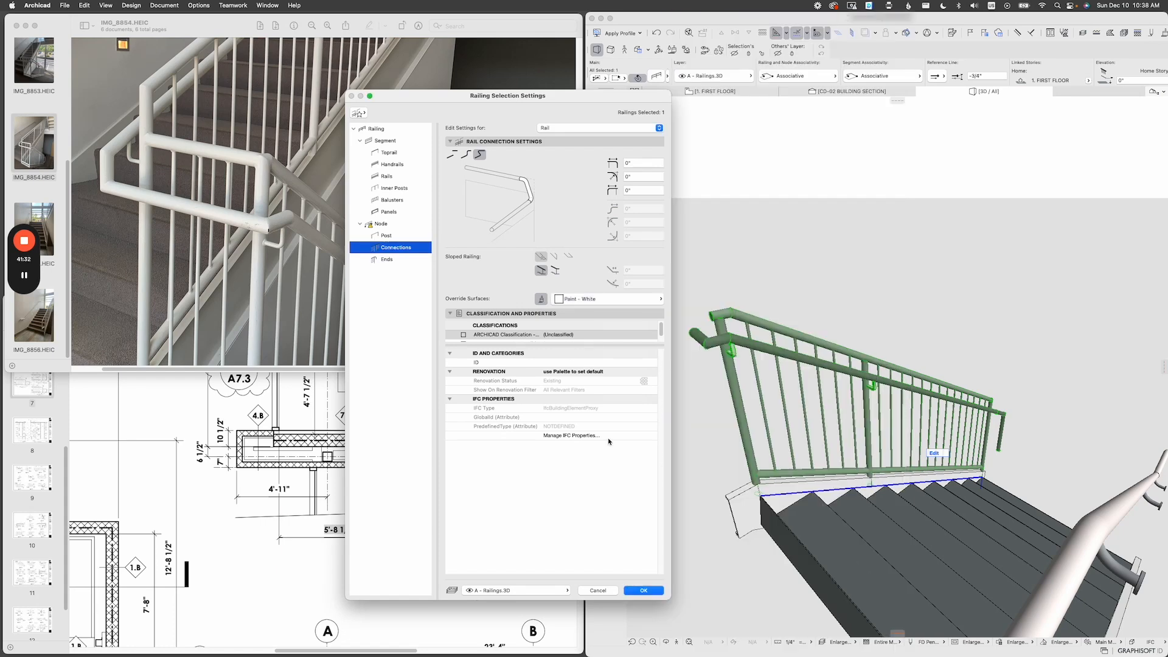
left_click(642, 590)
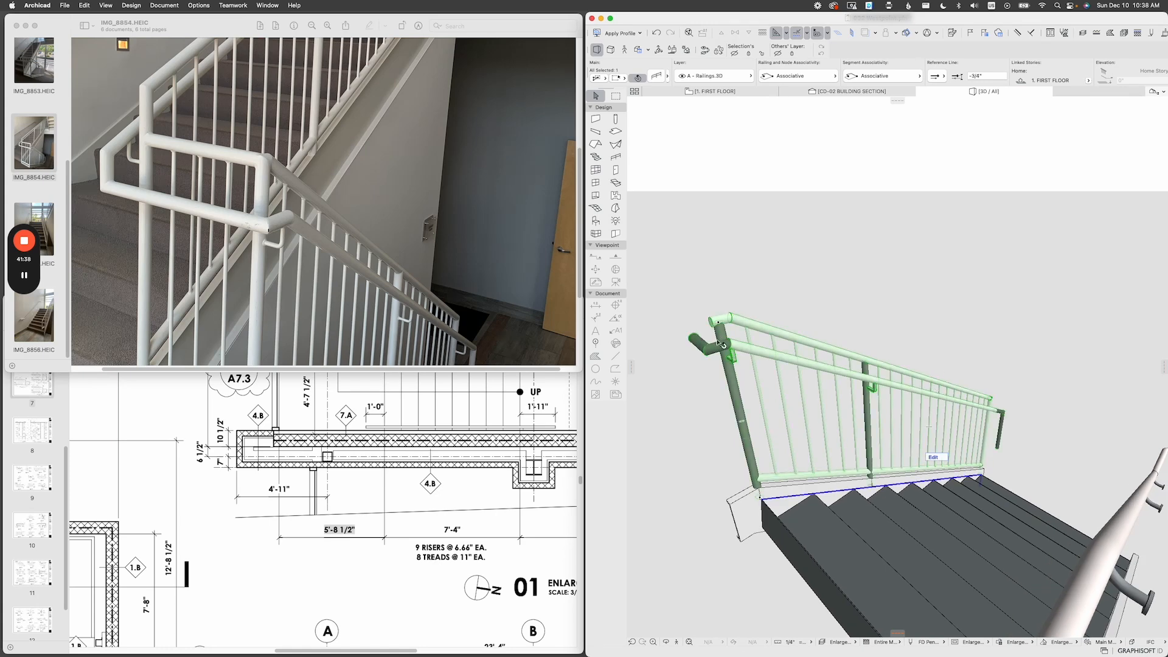
Examine the railing's still-grey posts and handrail ends in 3D and check its node and post settings without changing them.
scroll(731, 423, "up", 3)
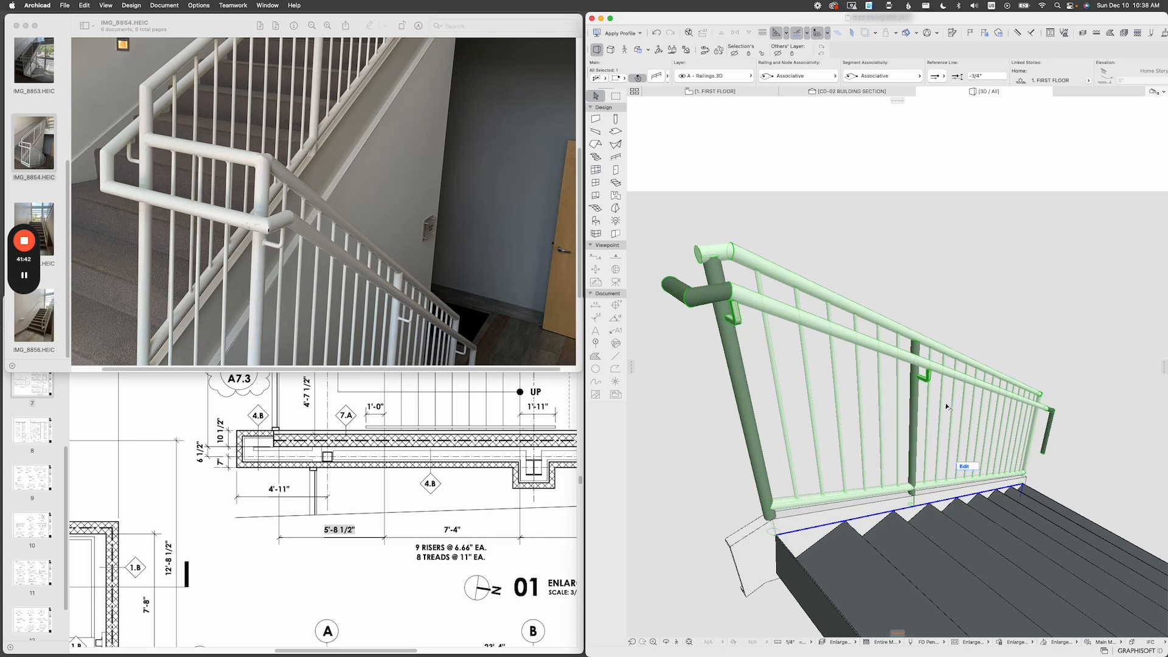
key("super+t")
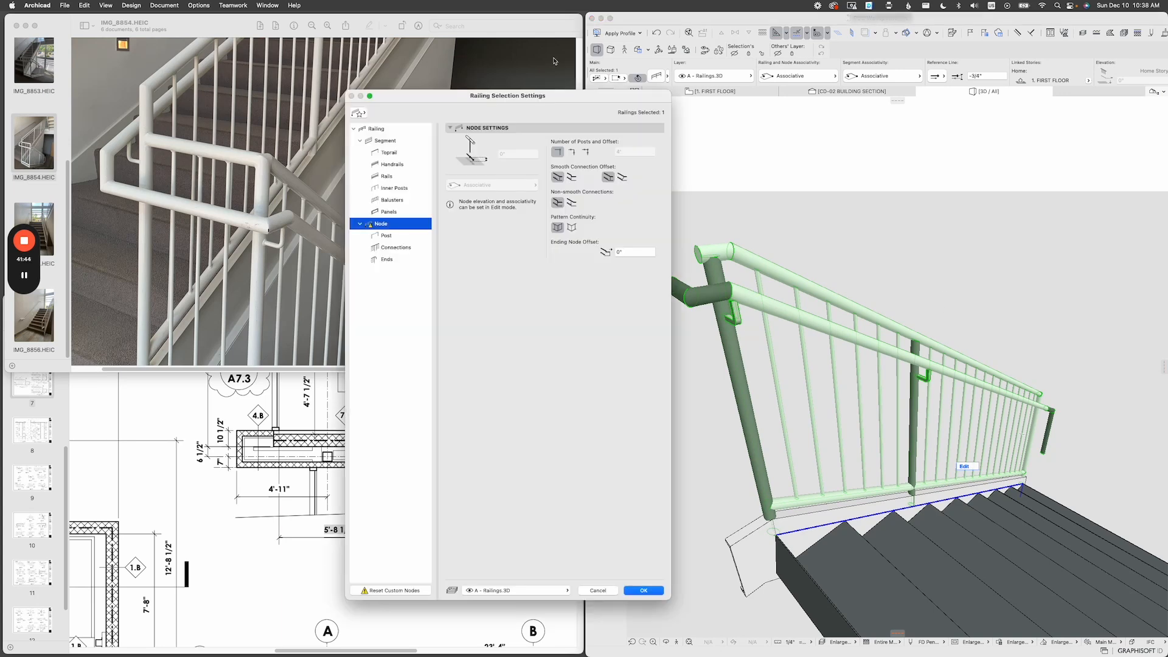
left_click_drag(544, 106, 525, 100)
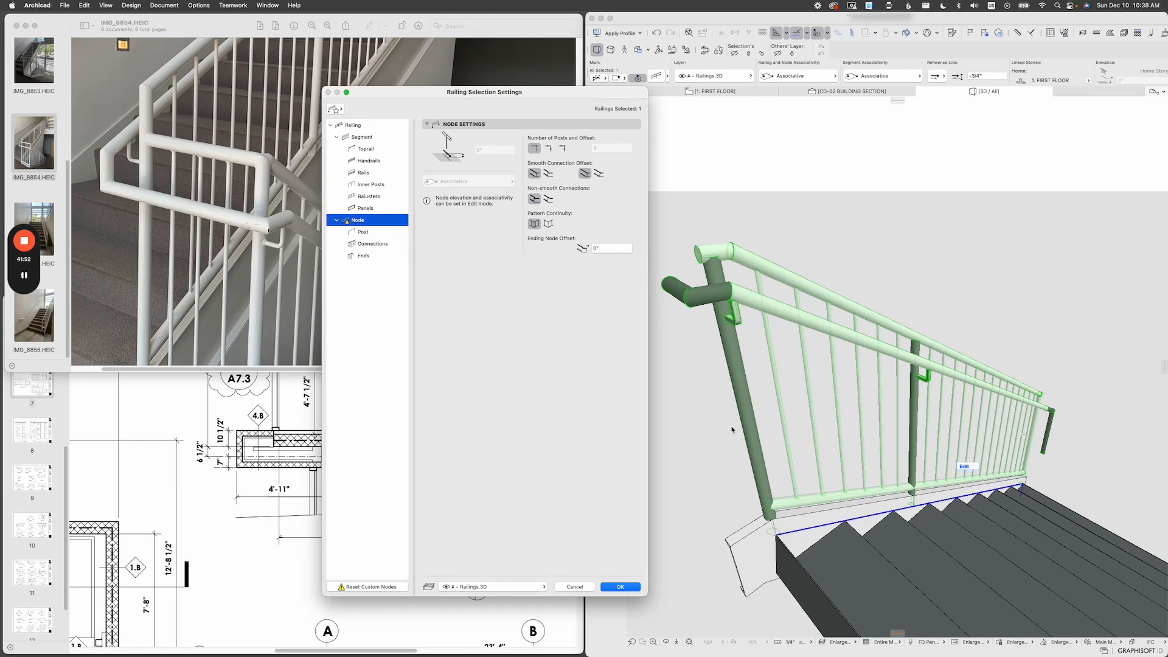
left_click(382, 235)
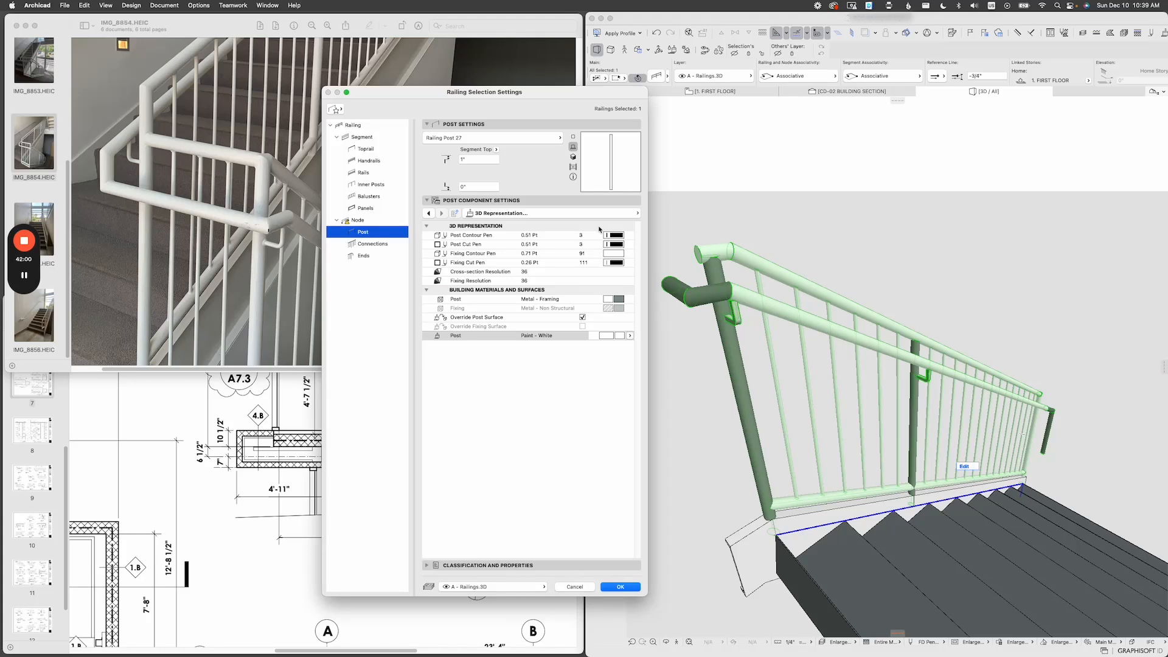
left_click(348, 222)
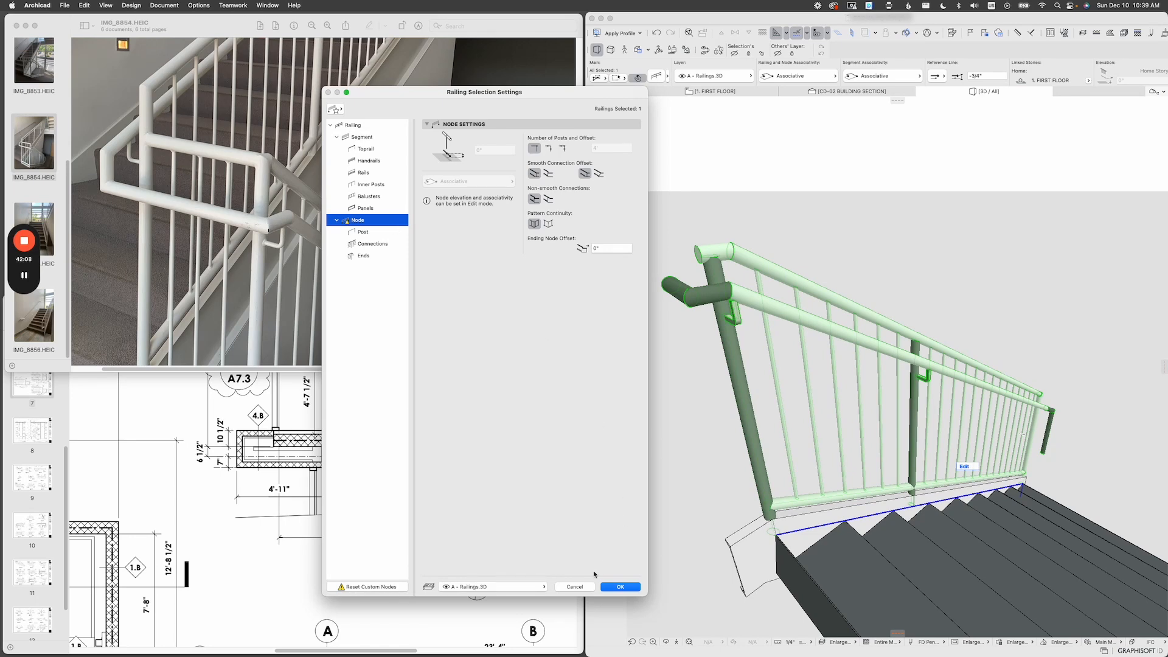
left_click(575, 587)
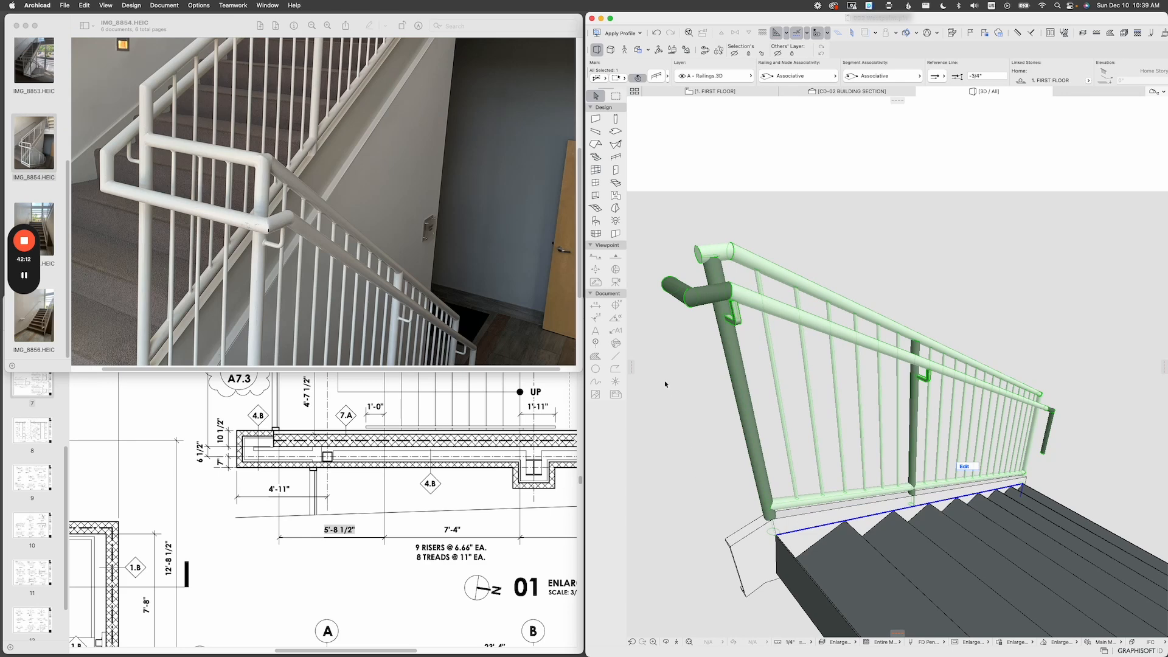
middle_click_drag(873, 432, 1038, 442, "shift")
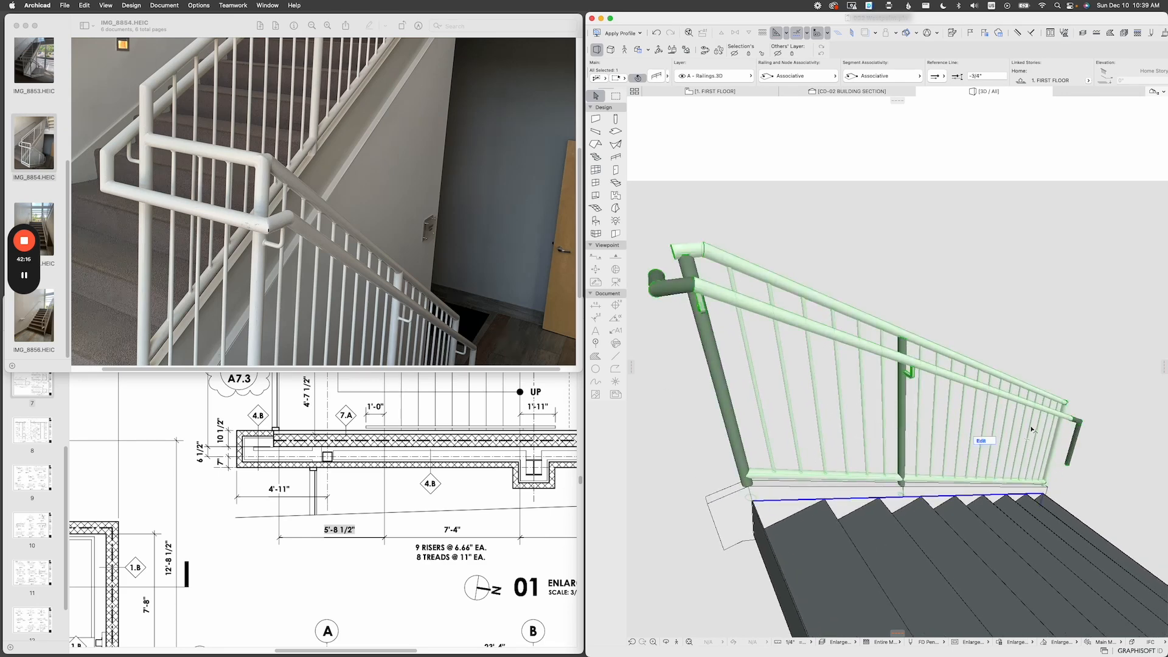
middle_click_drag(819, 426, 835, 420, "shift")
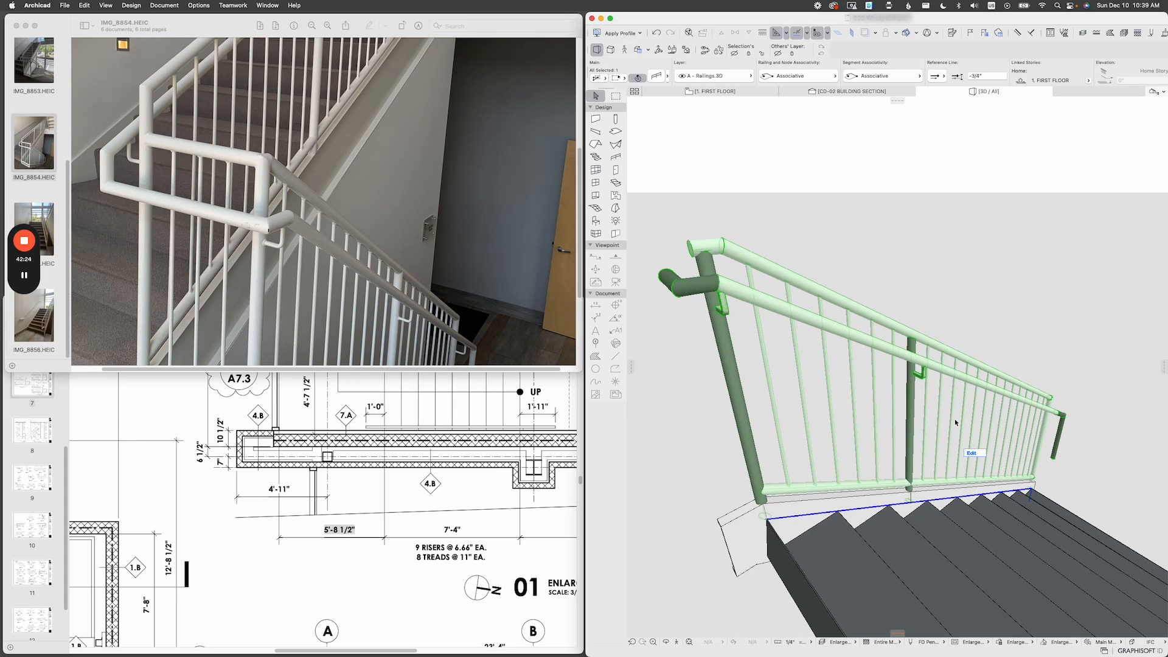
key("super+t")
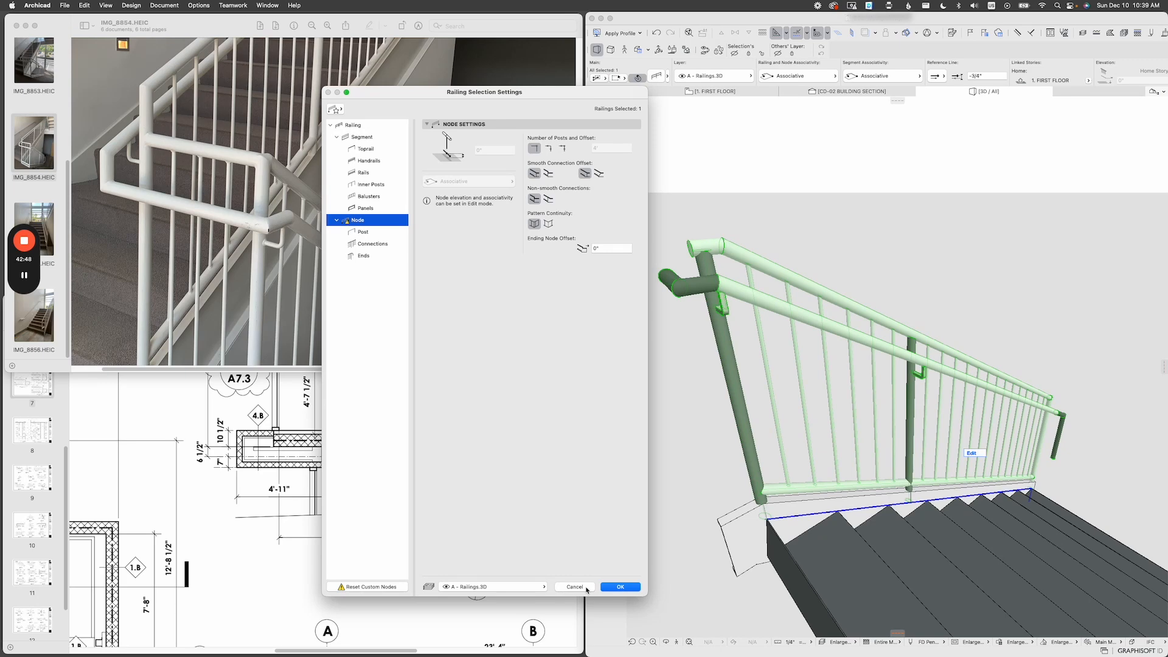
left_click(587, 588)
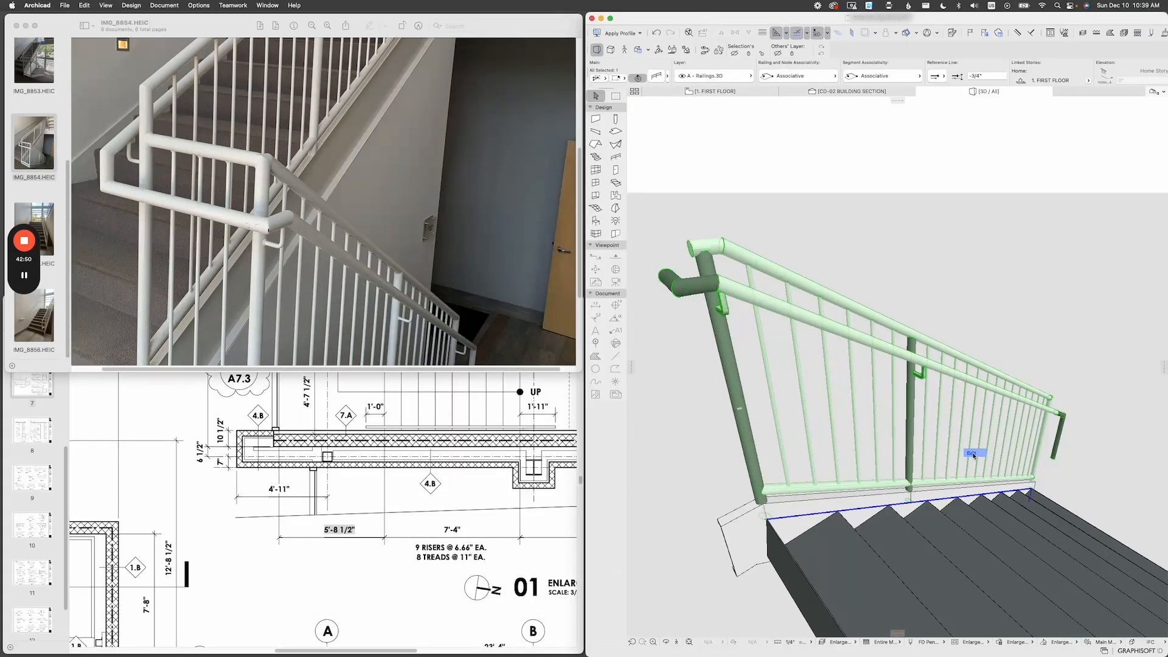
Enter the railing's edit mode and set the override surface of both handrail ends to Paint - White.
left_click(973, 454)
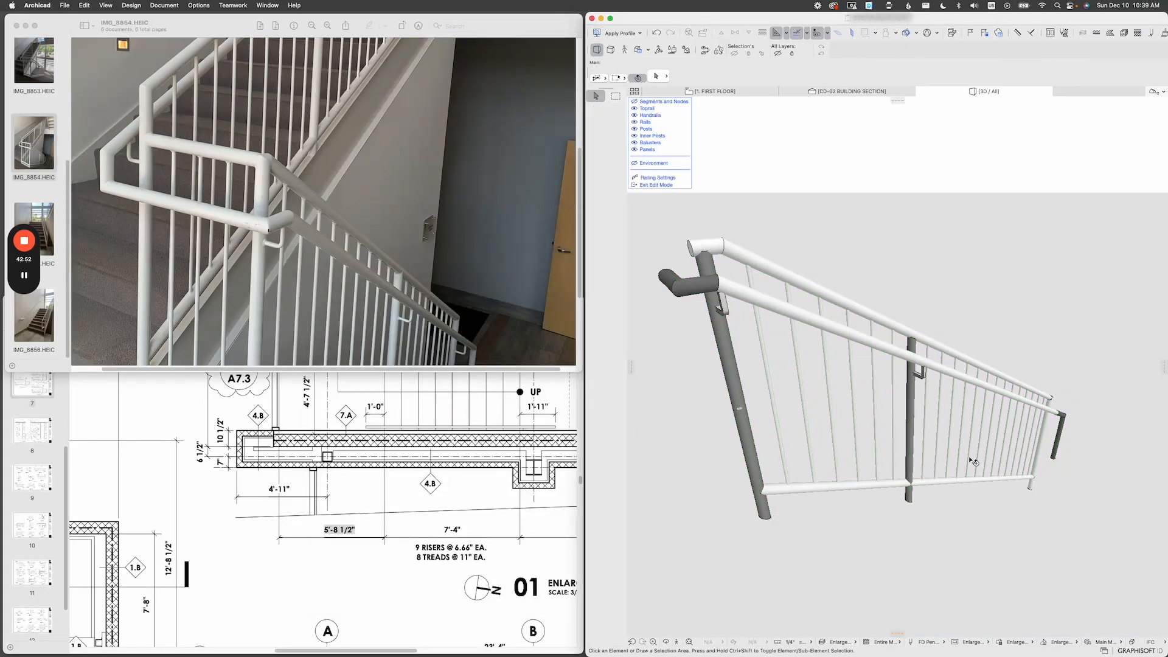
left_click(692, 291)
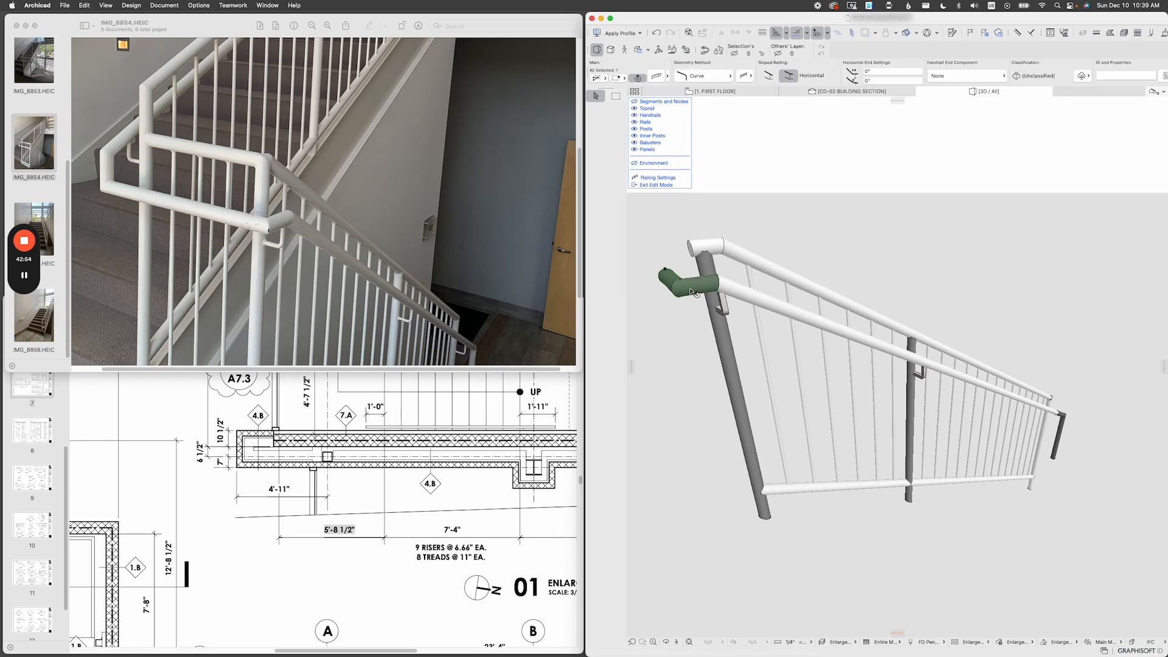
left_click(1064, 422, "shift")
key("super+t")
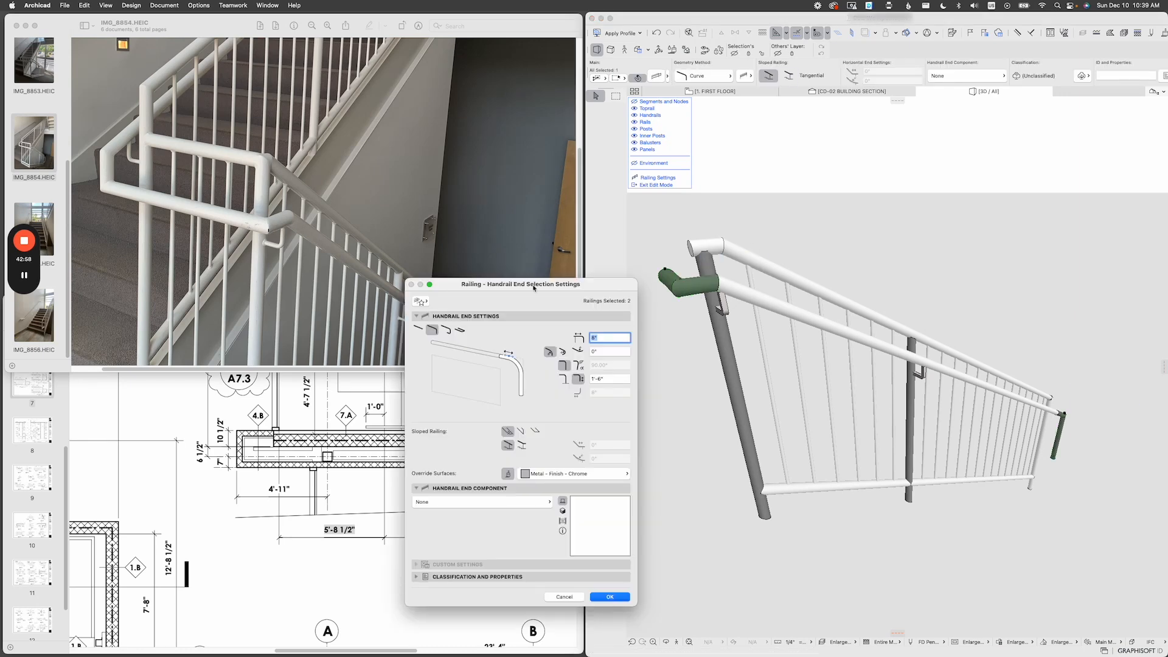
left_click(596, 473)
type("m")
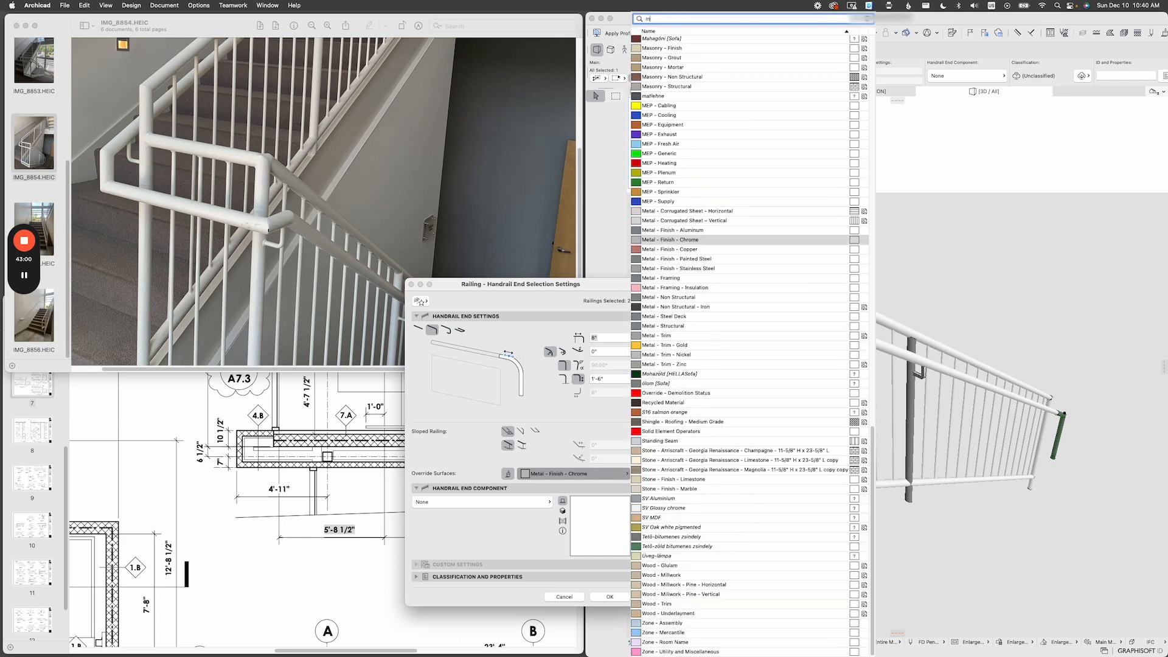
key("BackSpace")
type("pain")
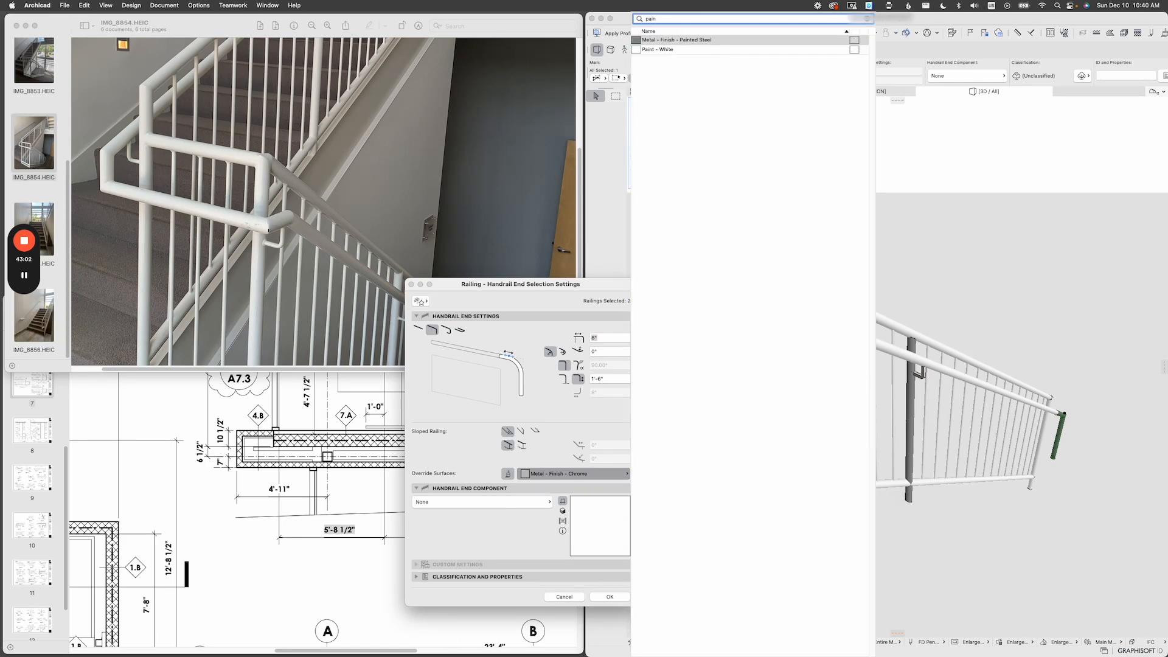
key("Down")
key("Return")
key("Return")
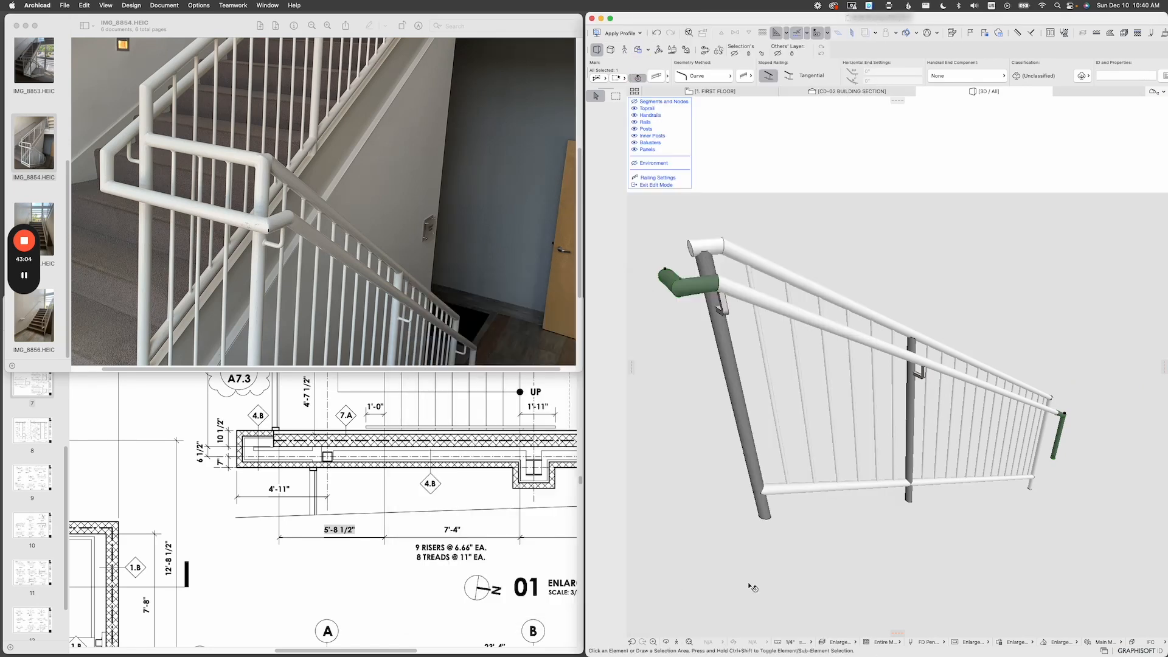
Set the override surface of the railing's inner post to Paint - White and apply the change.
left_click(732, 362)
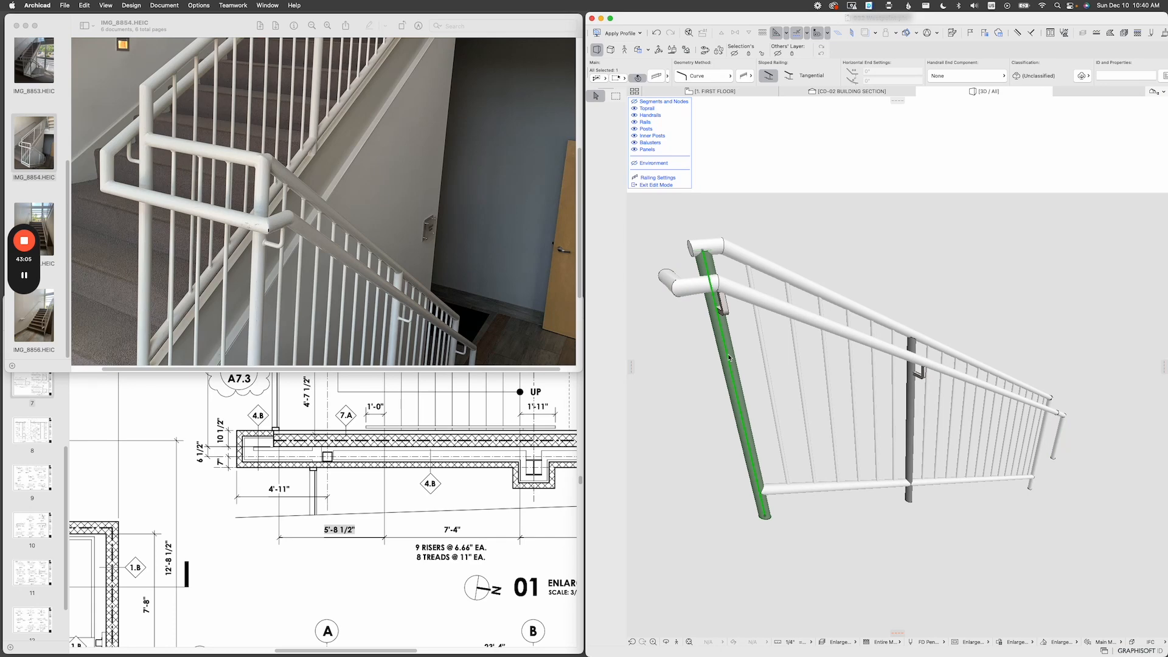
double_click(914, 395)
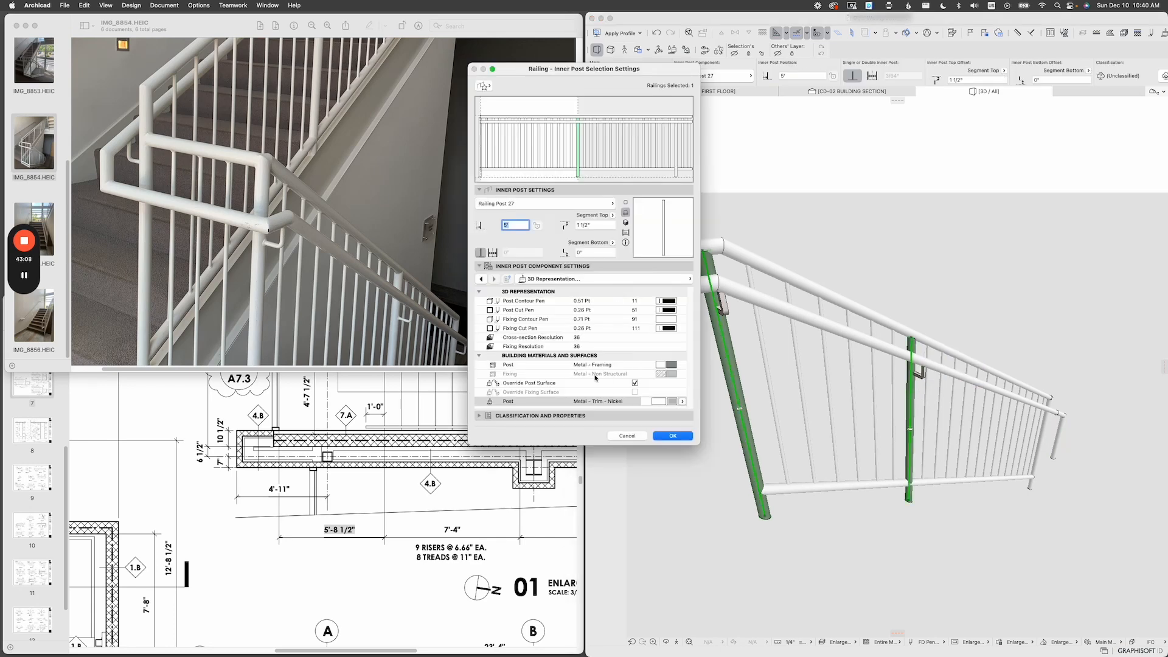
left_click(684, 401)
type("pai")
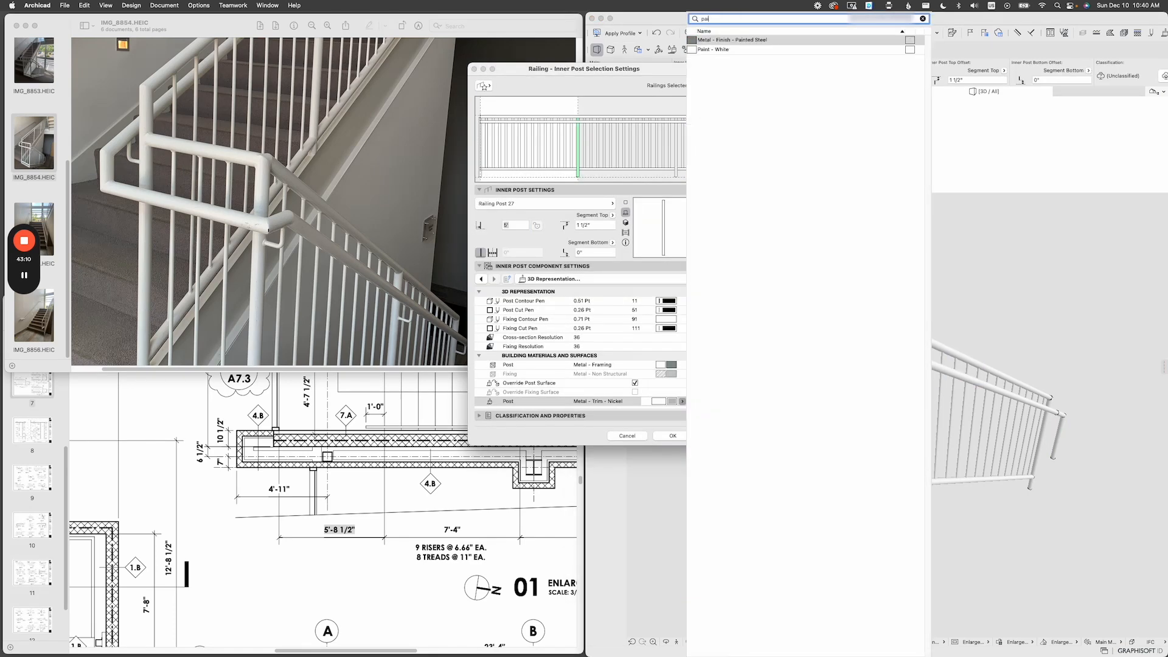
type("t")
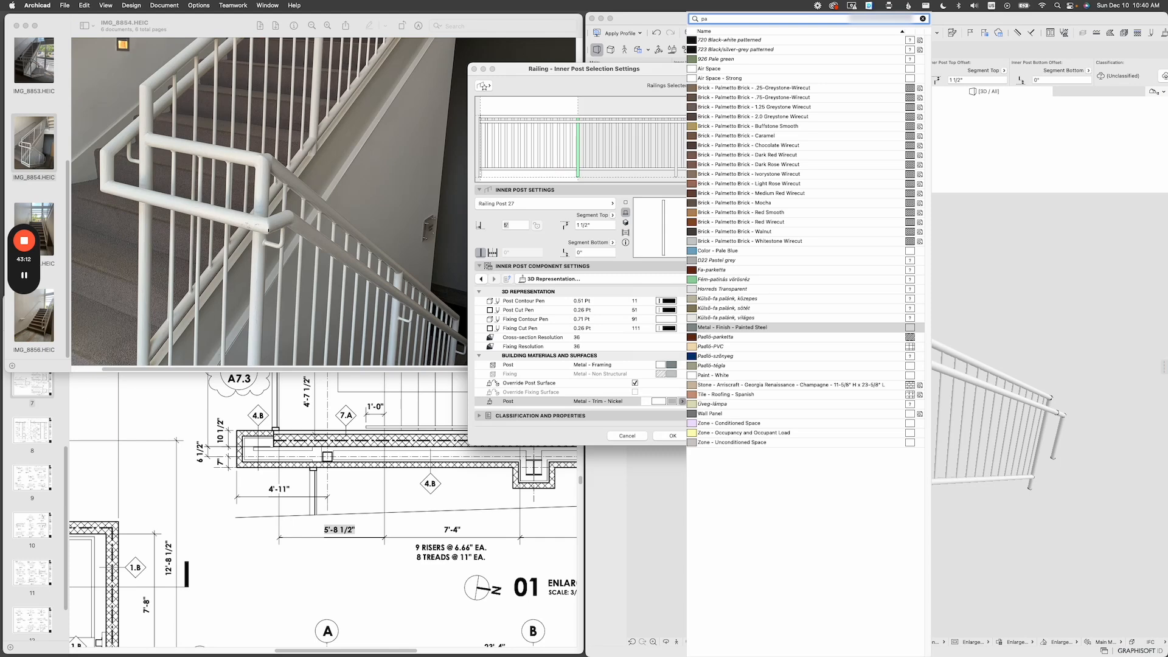
key("BackSpace")
key("BackSpace")
type("int")
key("Down")
key("Return")
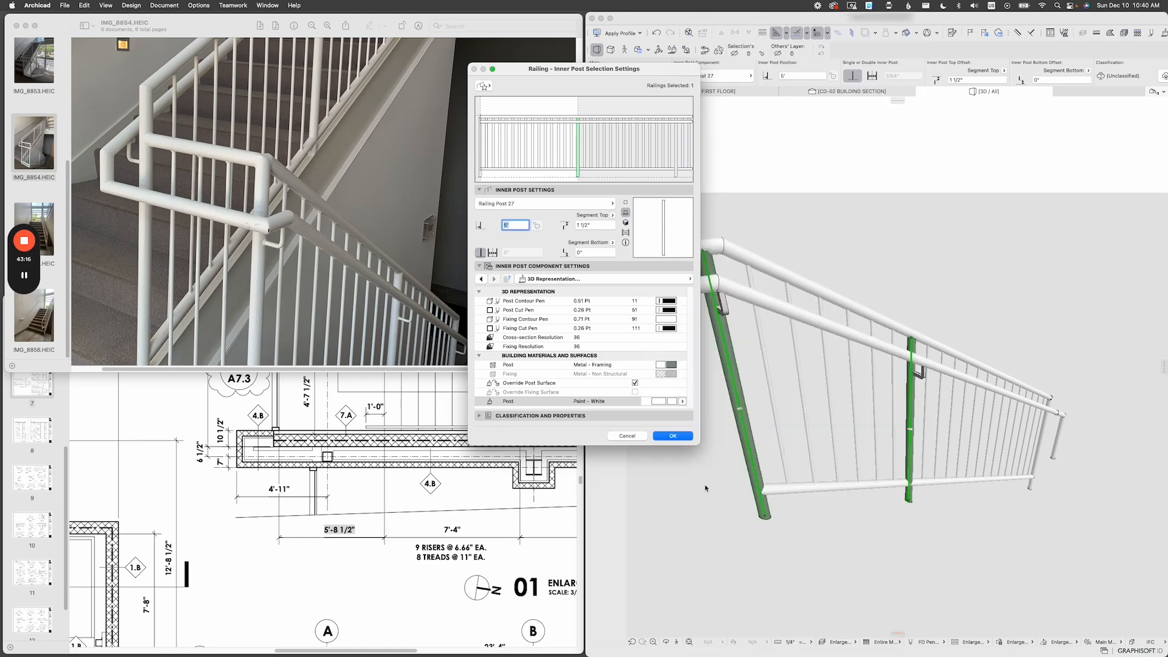
left_click(681, 436)
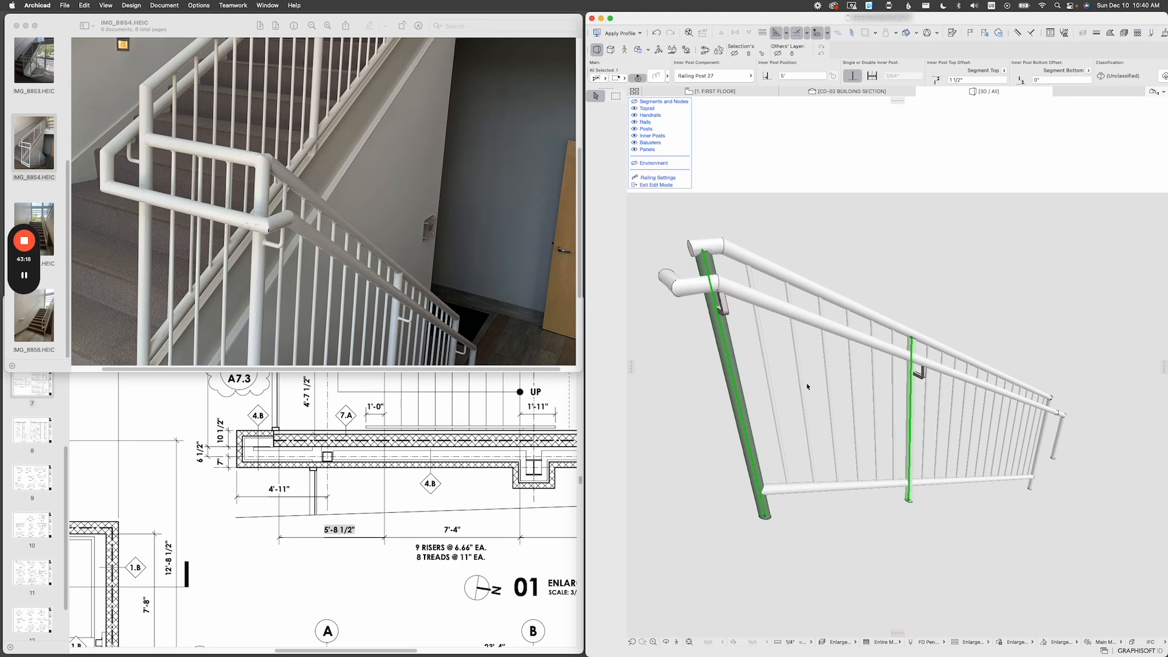
left_click(828, 404)
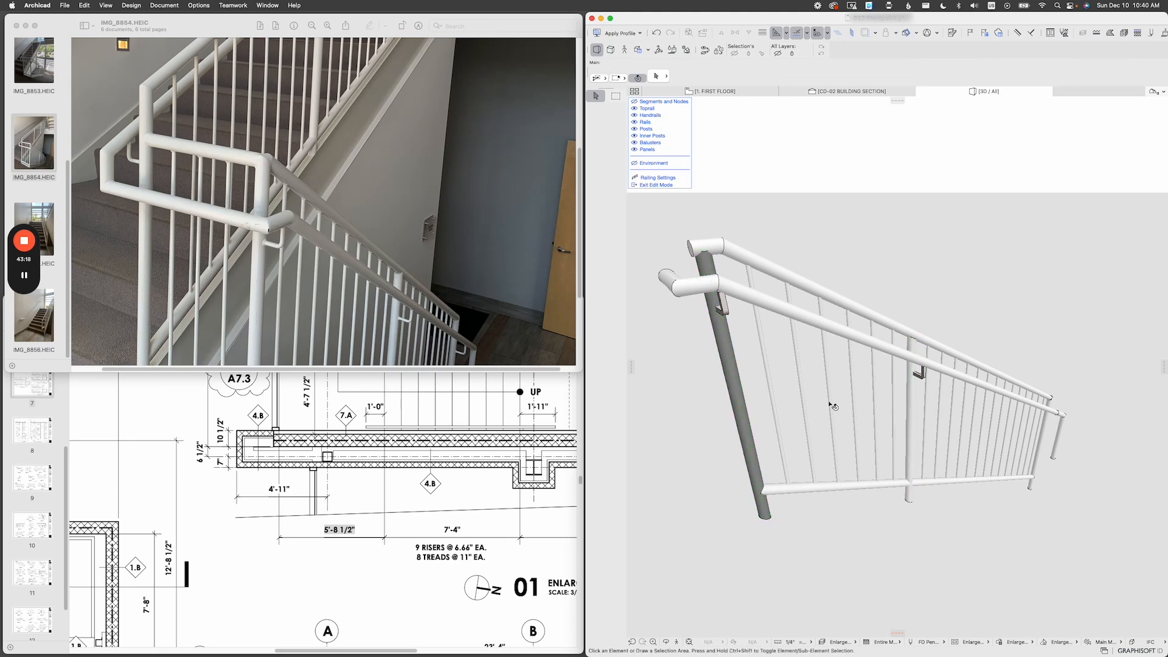
Set the override surface of the railing's still-grey end post to Paint - White and apply the change.
double_click(746, 394)
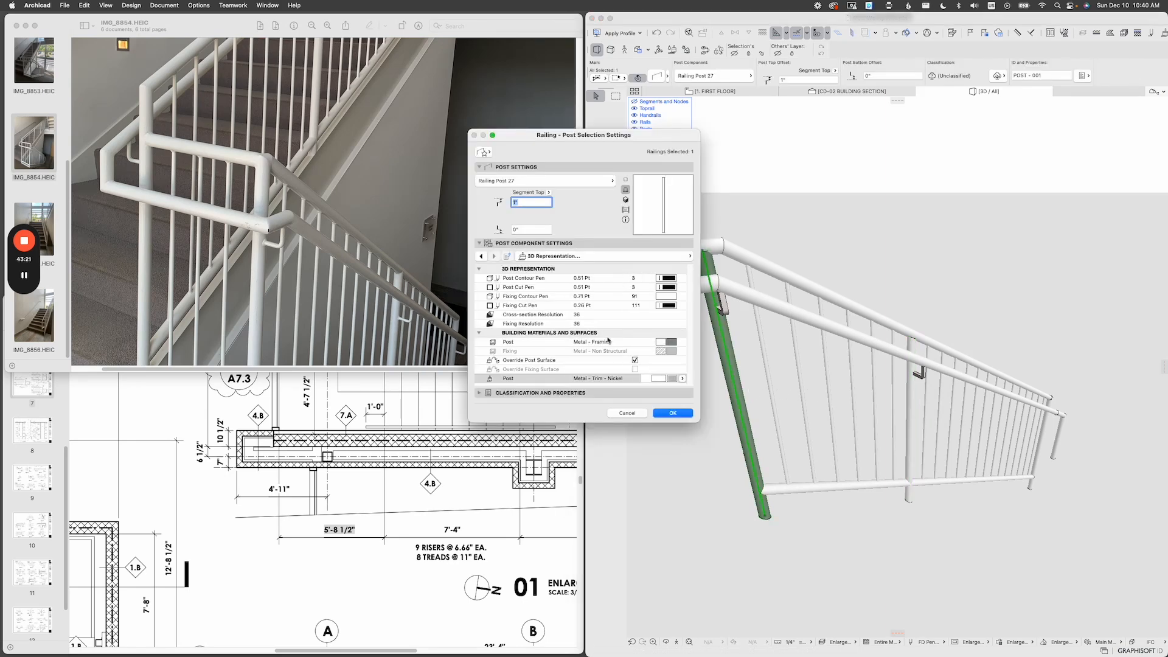
left_click(682, 379)
type("pain")
key("Down")
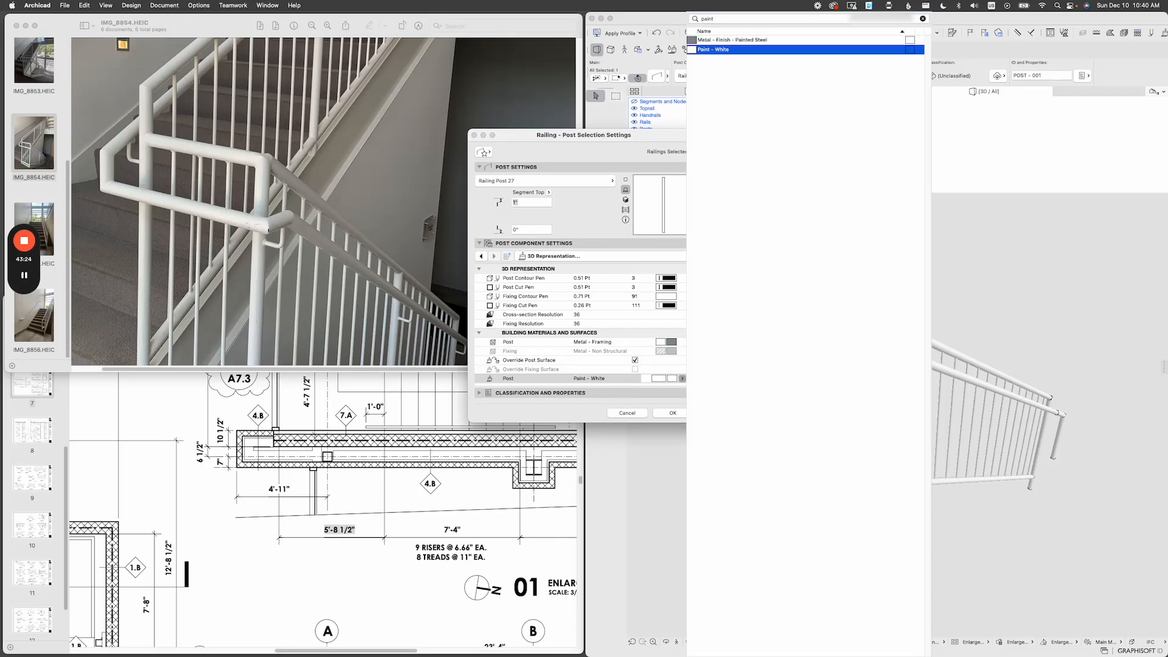
key("Return")
key("Return")
left_click(676, 332)
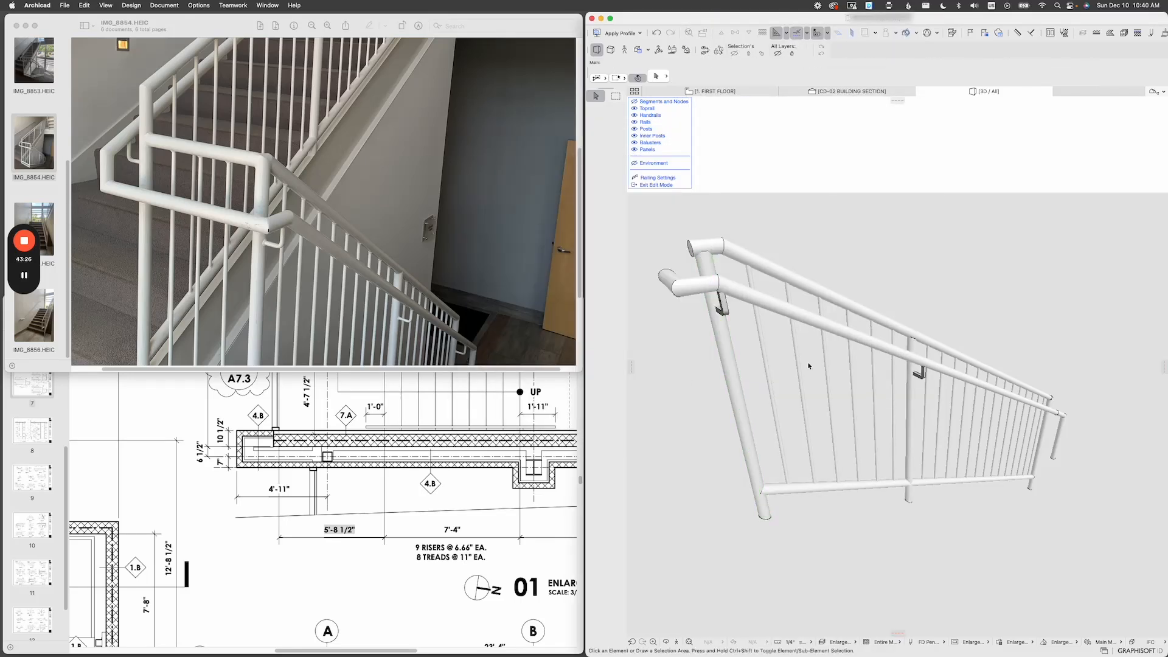
Set the override surface of the handrail's fixings to Paint - White, apply it, and leave the railing's edit mode.
middle_click_drag(860, 391, 879, 373, "shift")
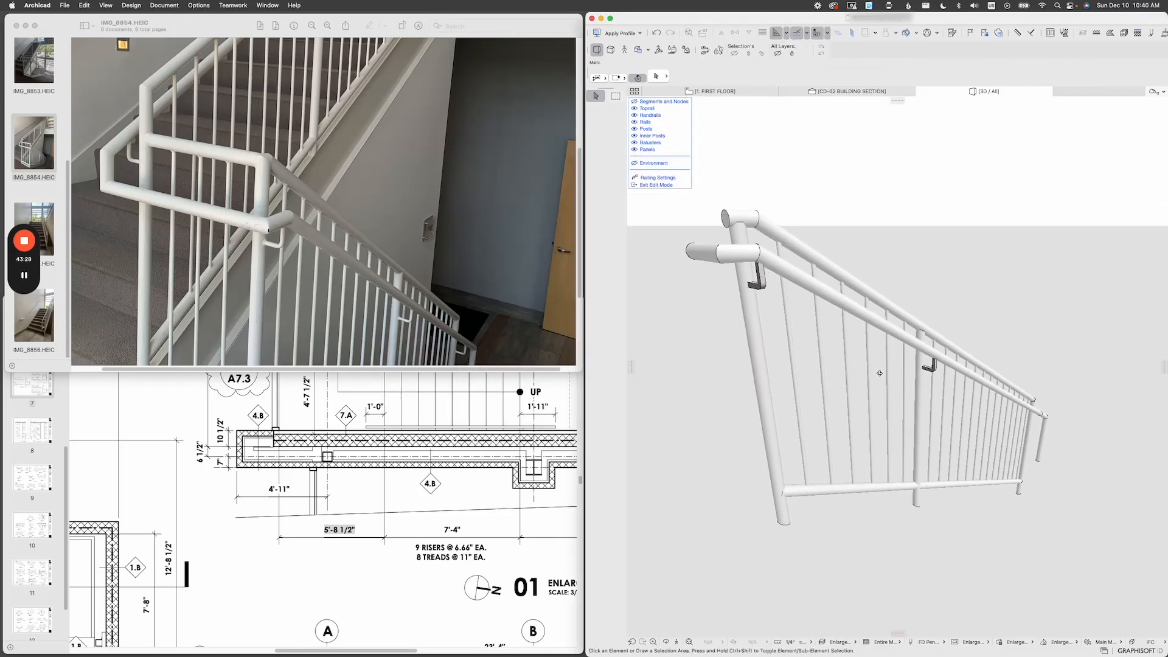
left_click(927, 351)
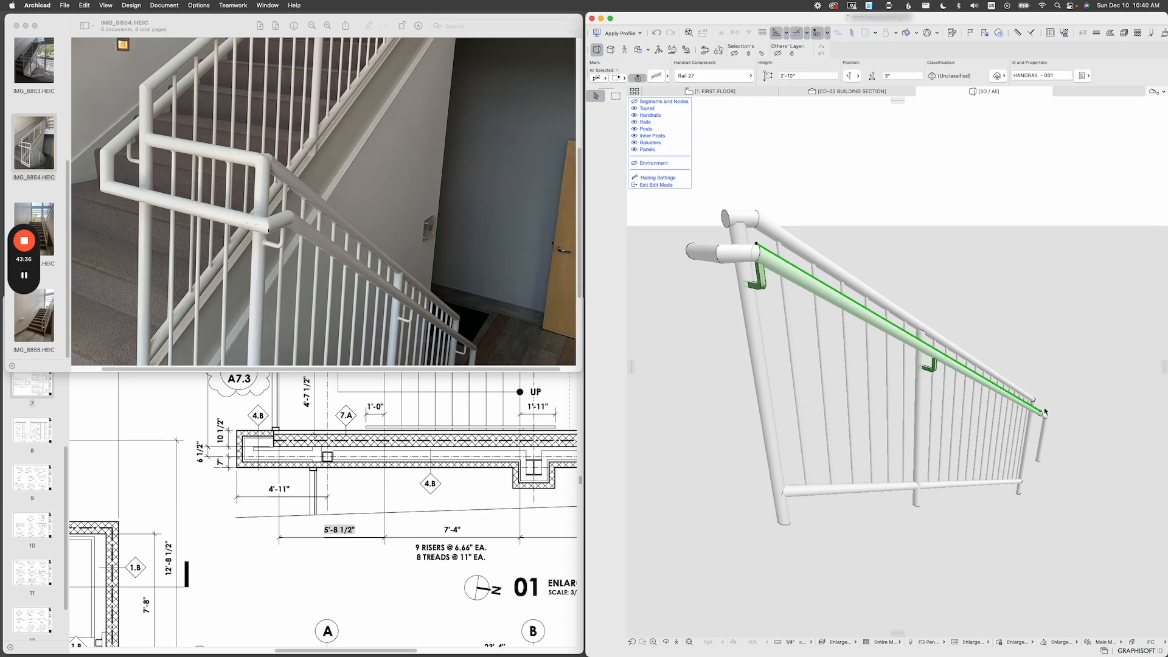
left_click(656, 76)
left_click(596, 281)
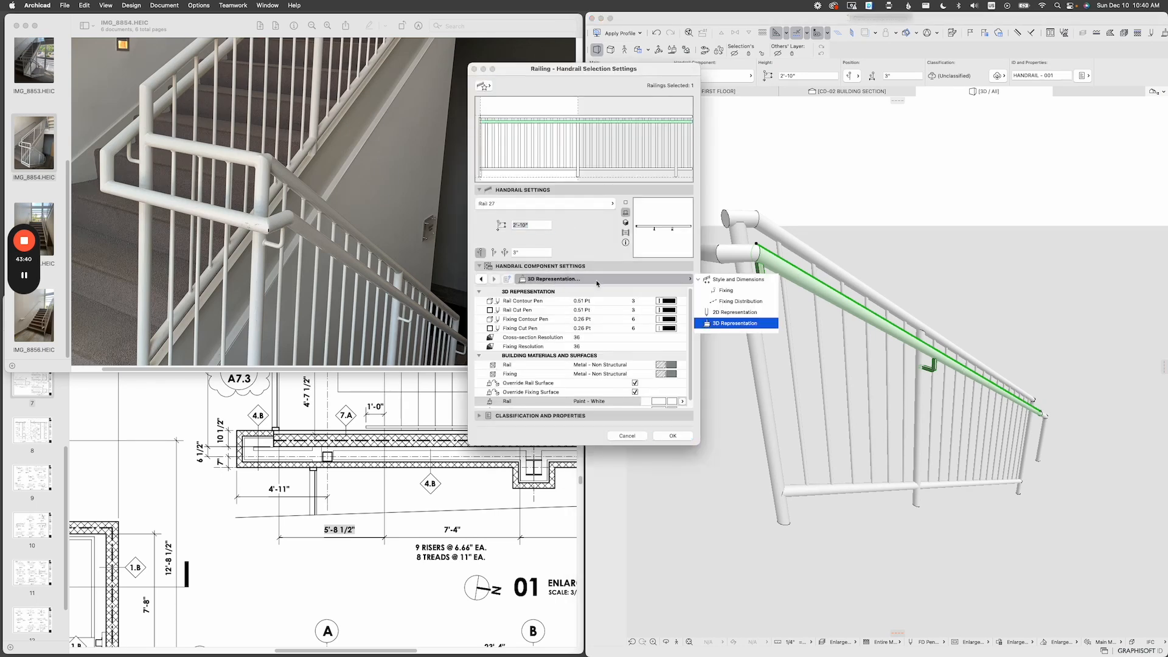
left_click(743, 293)
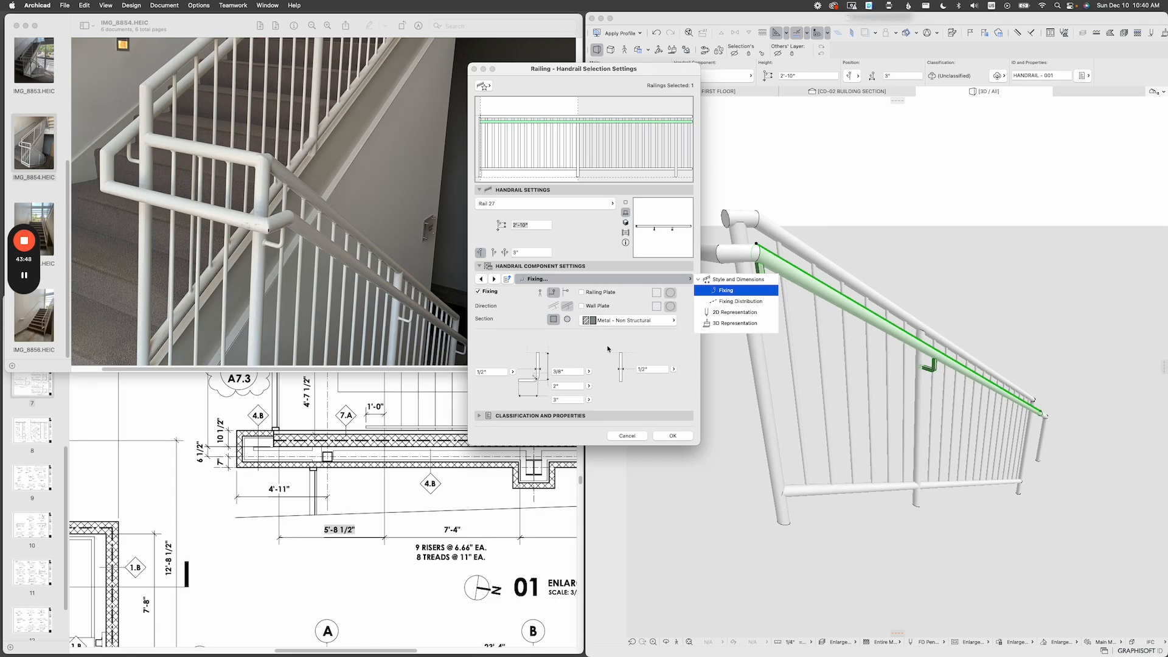
left_click(730, 323)
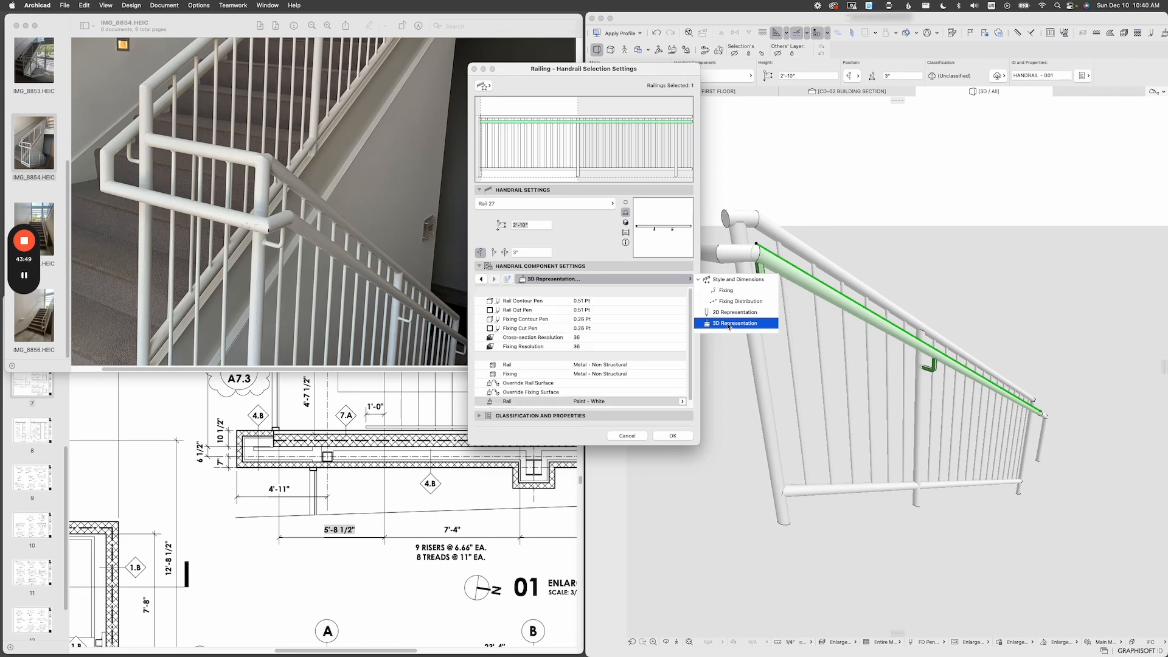
left_click(688, 403)
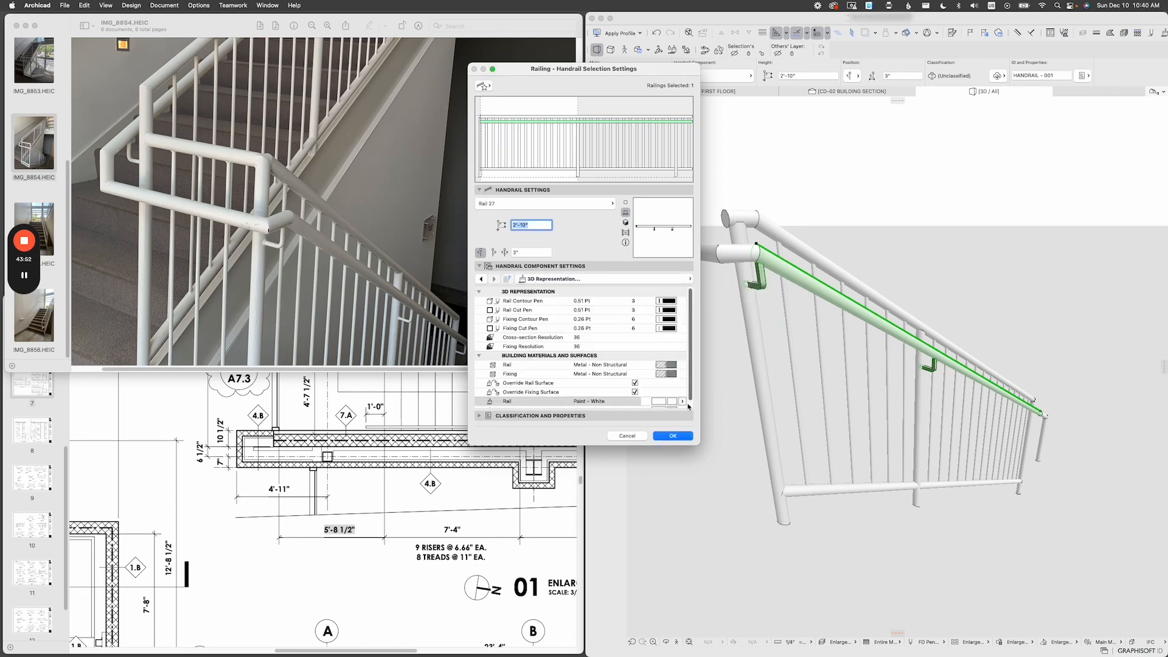
scroll(689, 394, "down", 1)
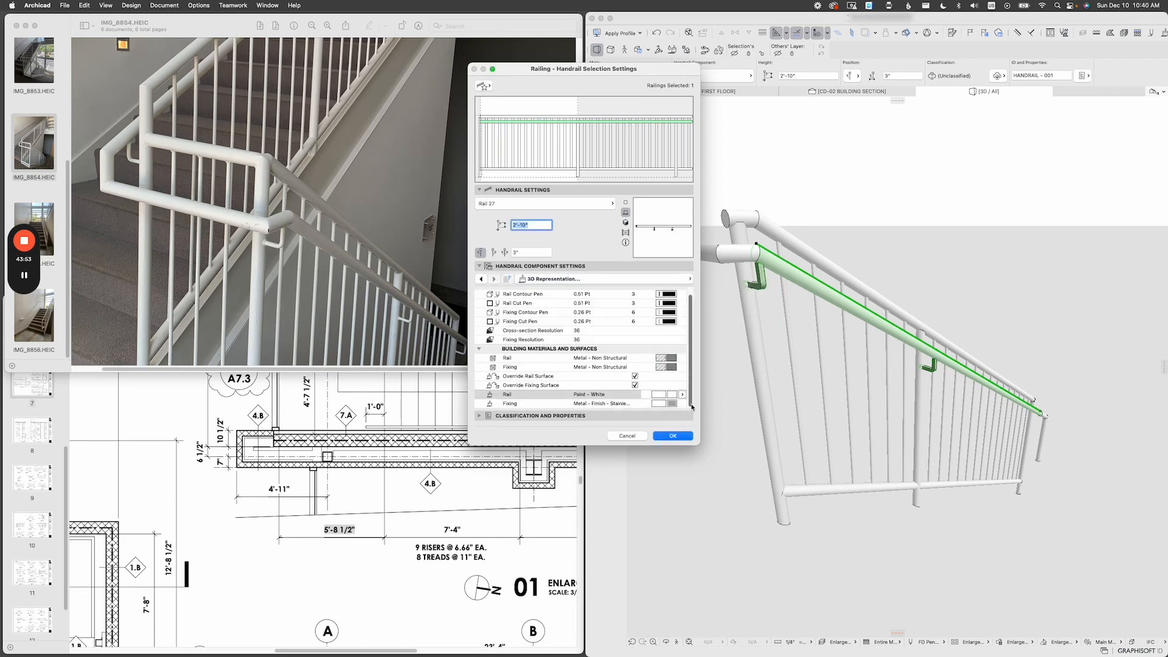
left_click(510, 405)
left_click(682, 404)
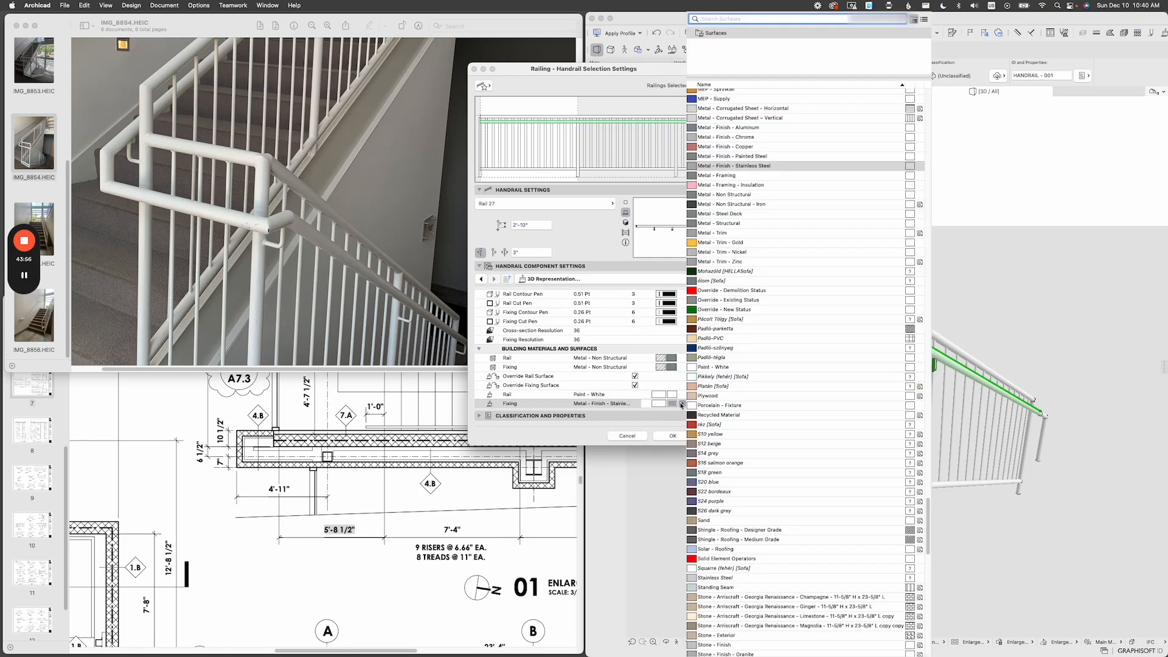
type("paint")
key("Down")
key("Return")
key("Return")
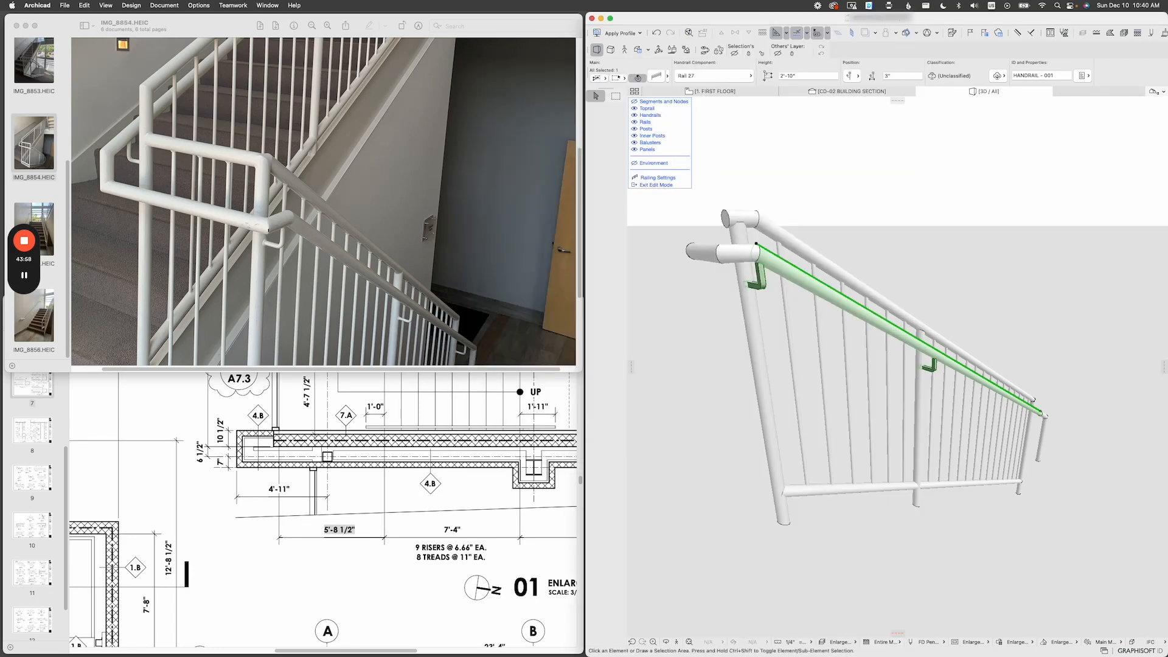
key("Escape")
key("Escape")
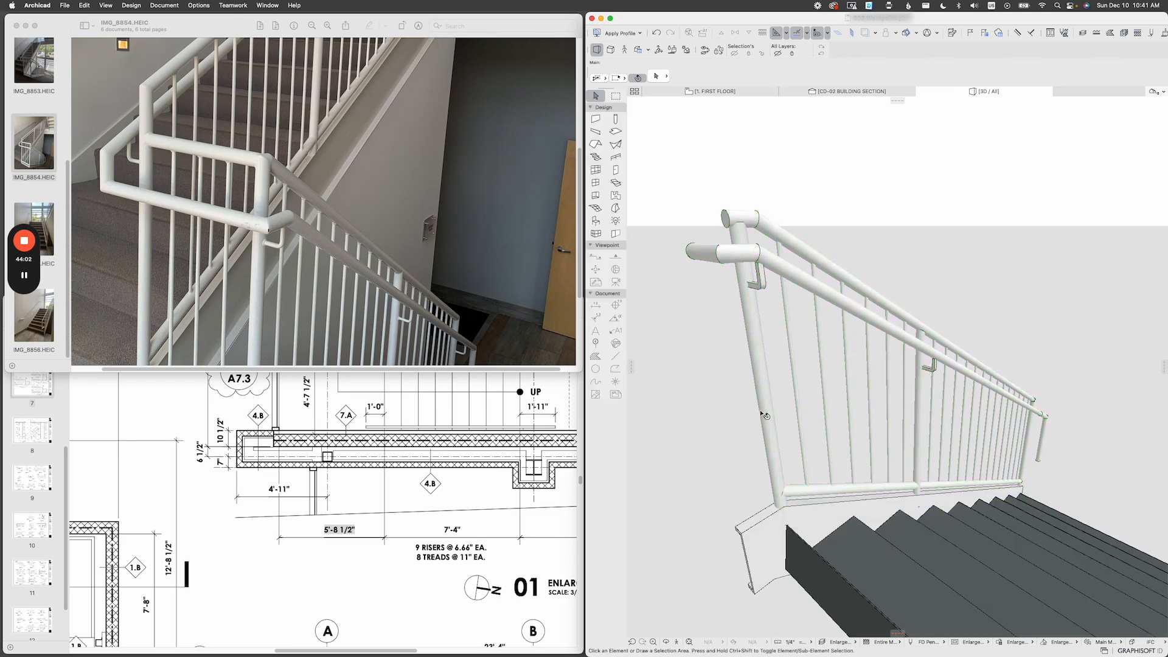
Examine the white railing on the stair in 3D and compare it with the lower part of the reference photo.
middle_click_drag(944, 402, 741, 404, "shift")
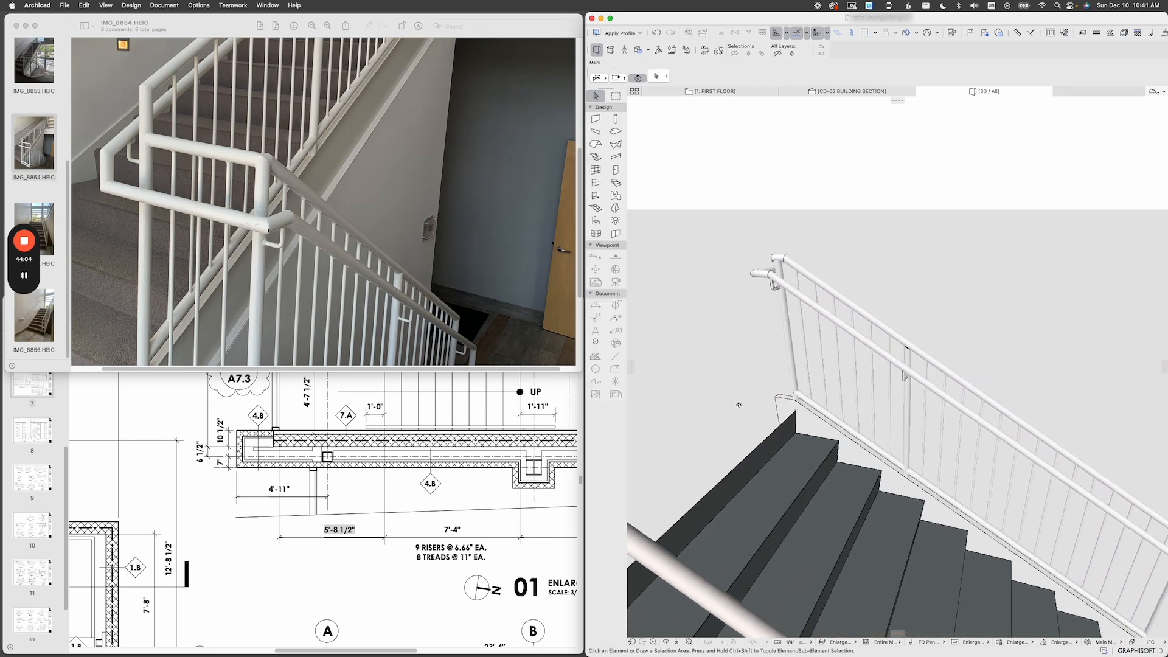
middle_click_drag(918, 458, 777, 326)
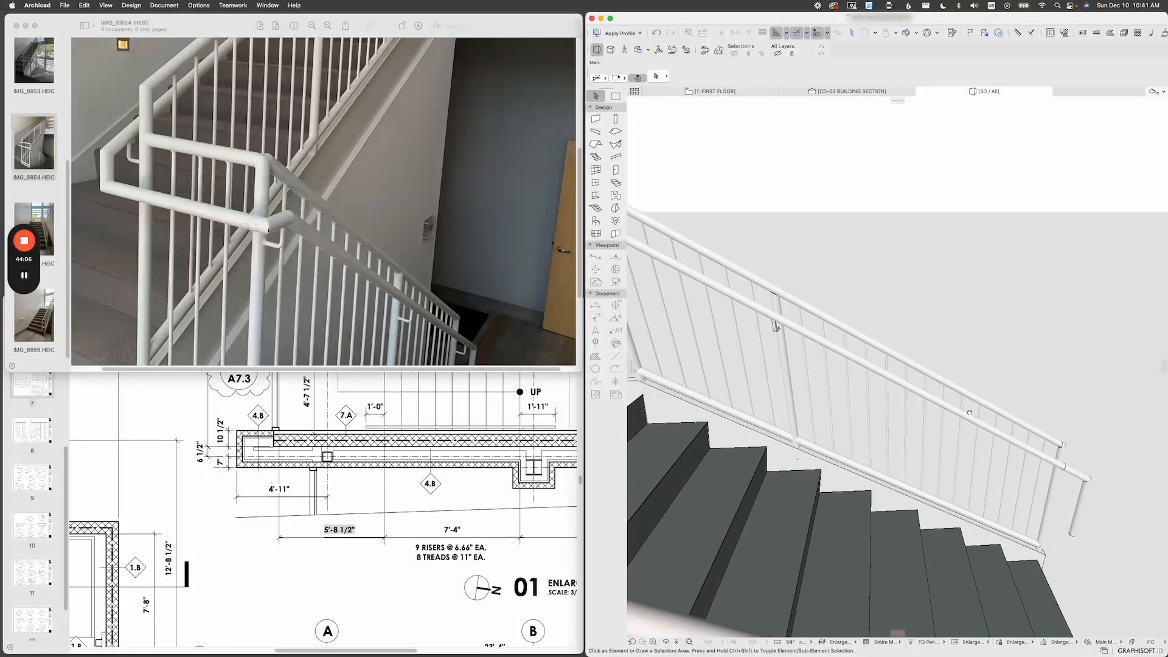
scroll(970, 416, "down", 3)
scroll(970, 415, "up", 3)
scroll(969, 416, "down", 3)
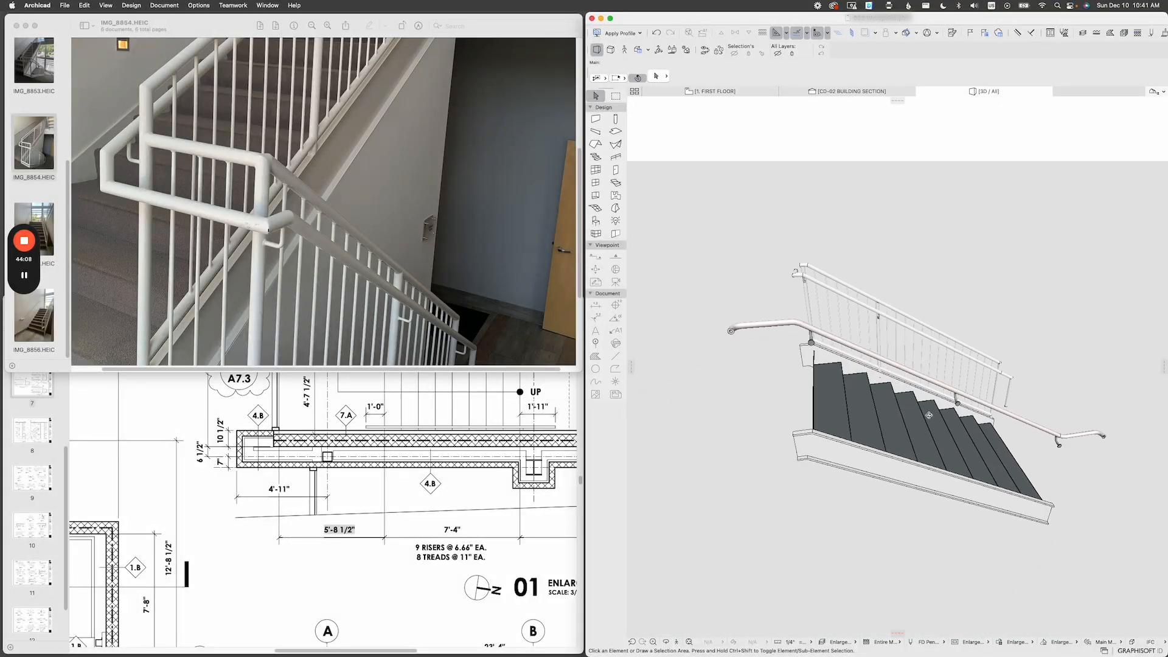
scroll(909, 341, "up", 5)
scroll(910, 341, "up", 5)
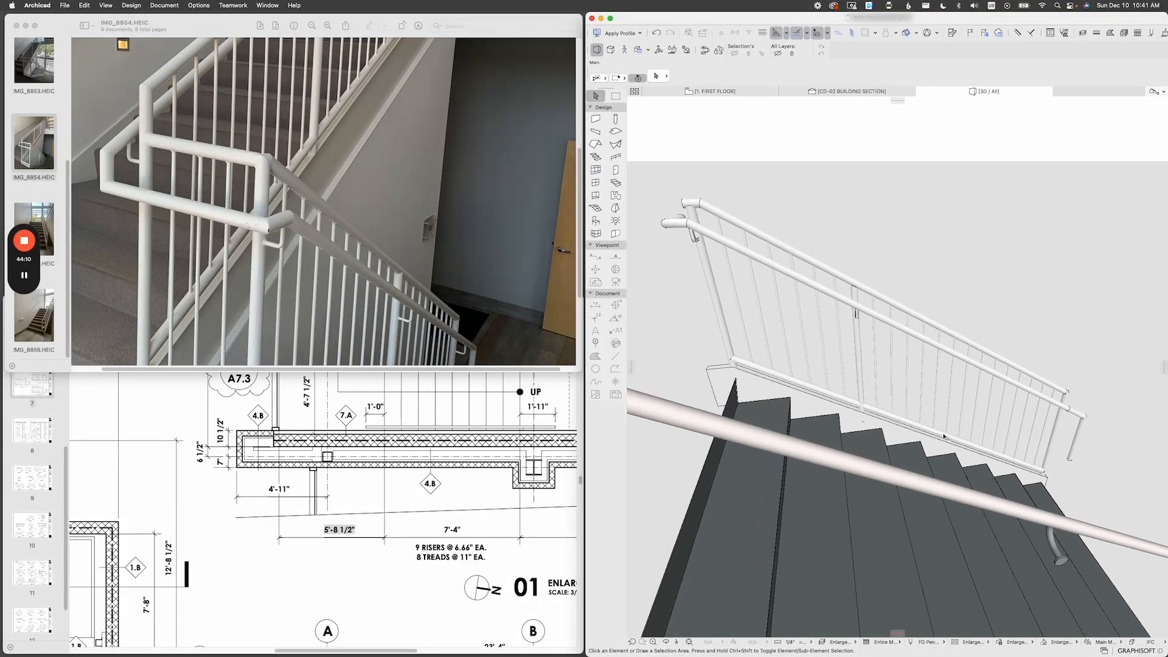
left_click(339, 261)
scroll(339, 261, "down", 5)
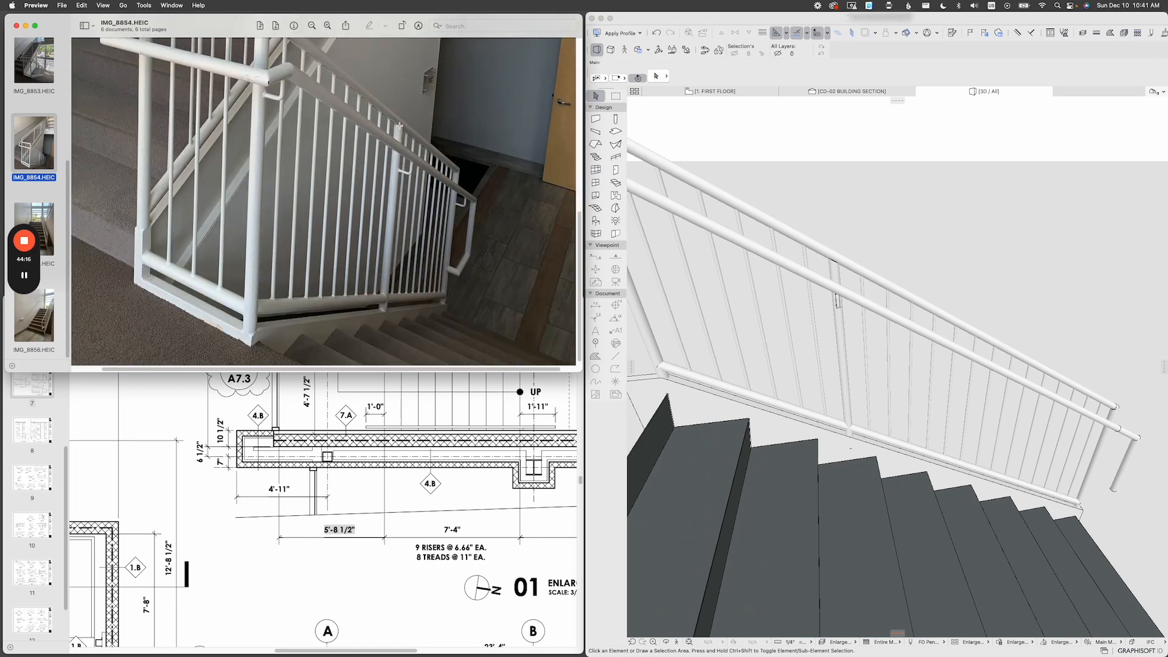
left_click(862, 316)
scroll(869, 351, "down", 5)
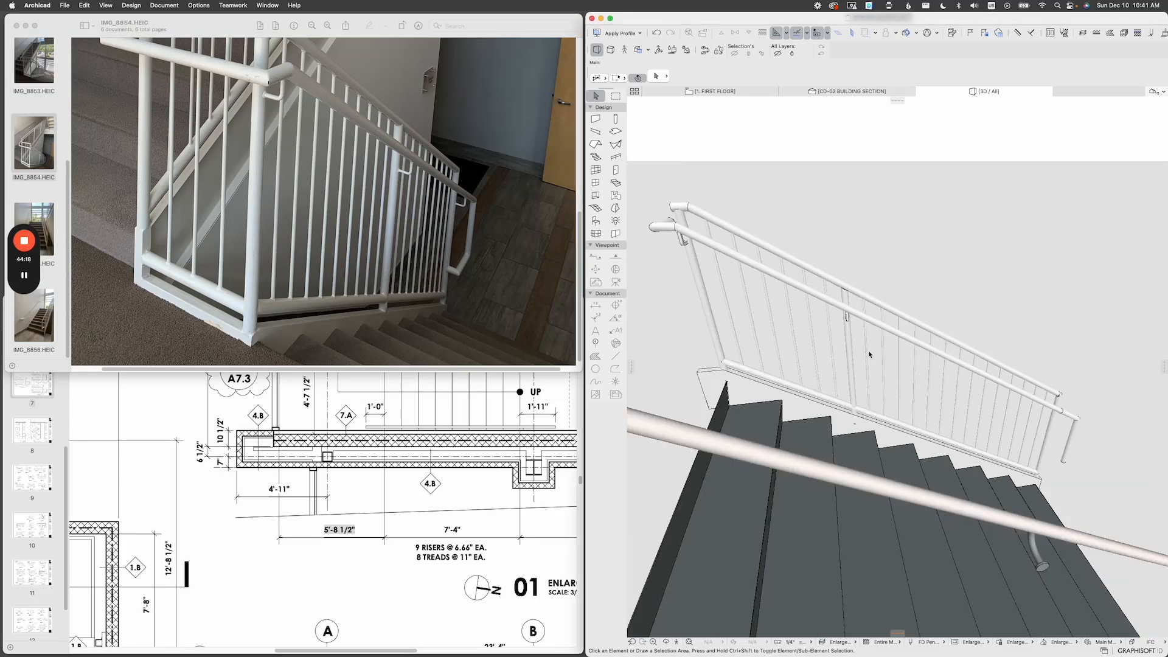
scroll(868, 343, "up", 5)
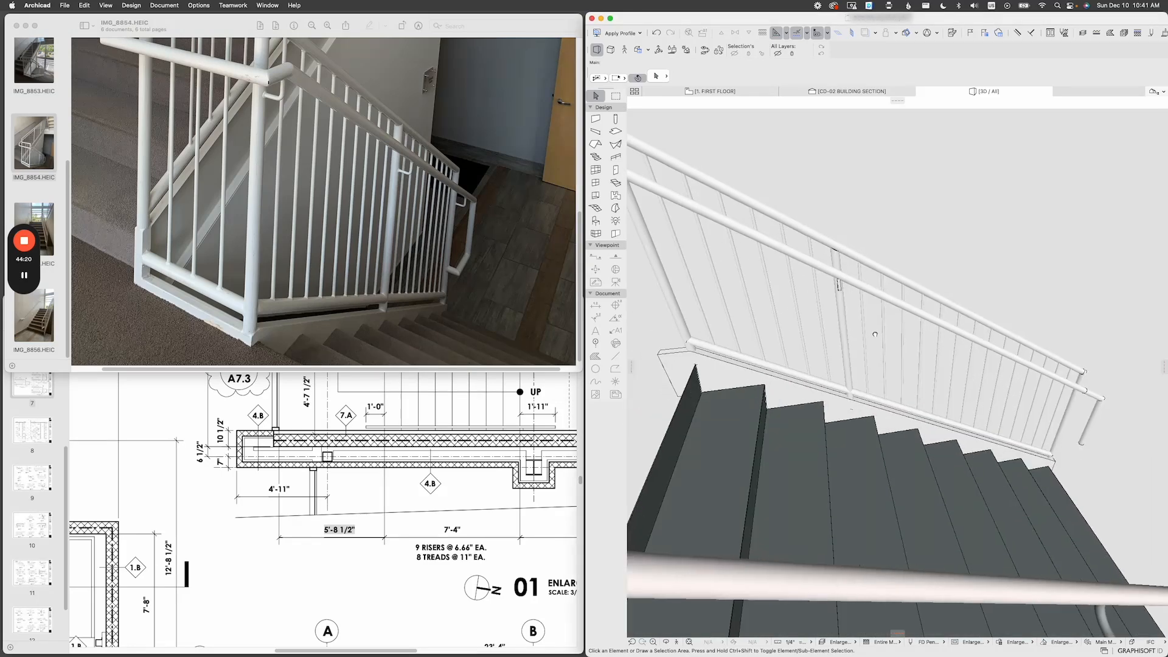
Open the stair railing's settings and review its geometry, floor plan display, symbol and break mark settings, collapsing the floor plan sections.
left_click(877, 297)
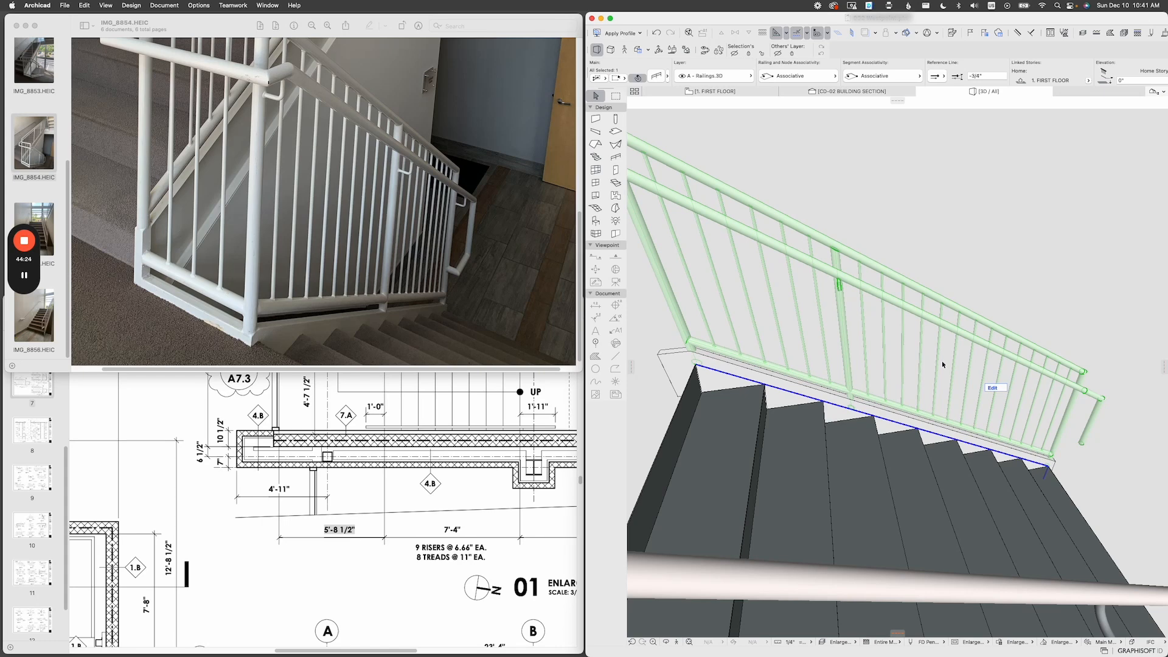
left_click(656, 75)
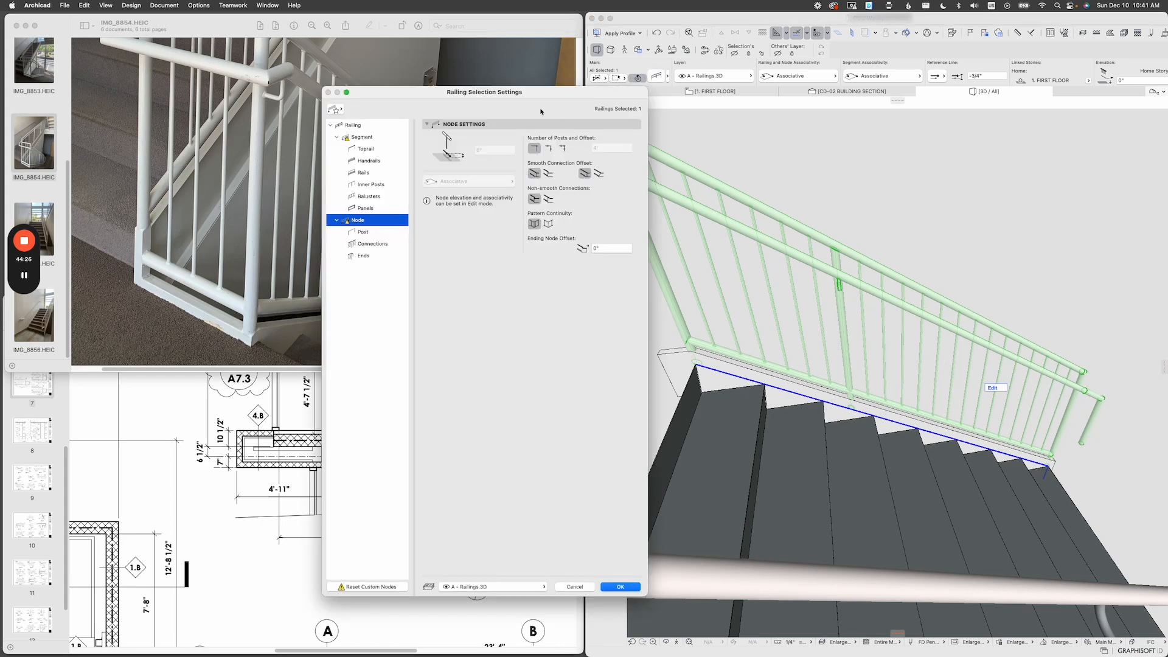
left_click_drag(528, 98, 458, 132)
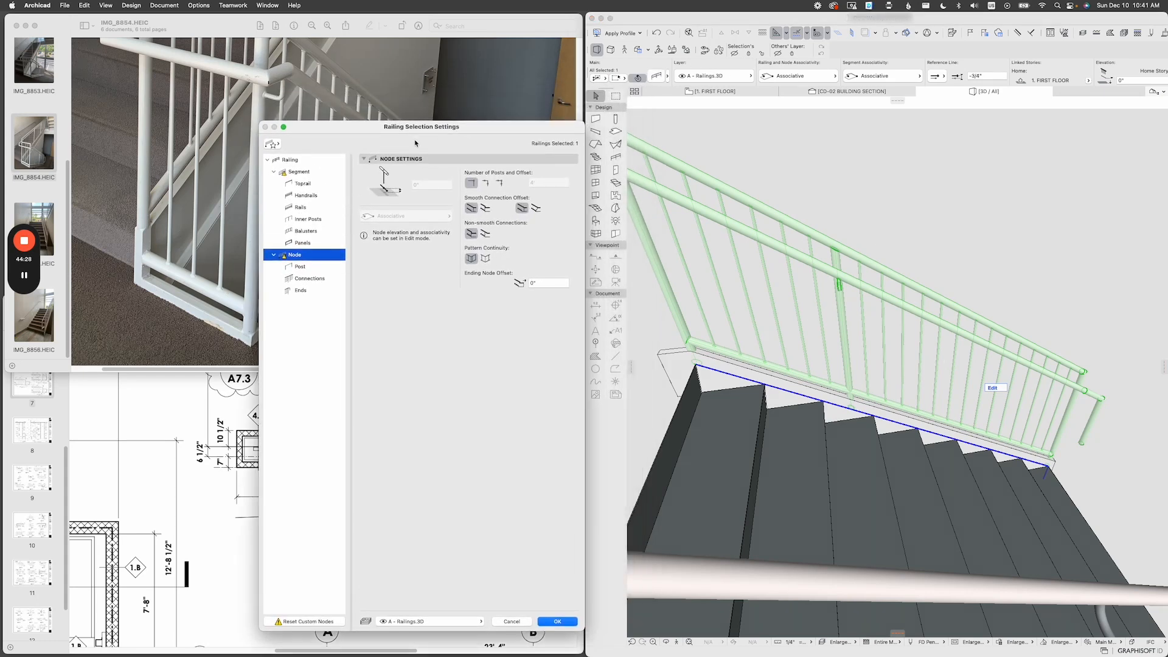
left_click(303, 161)
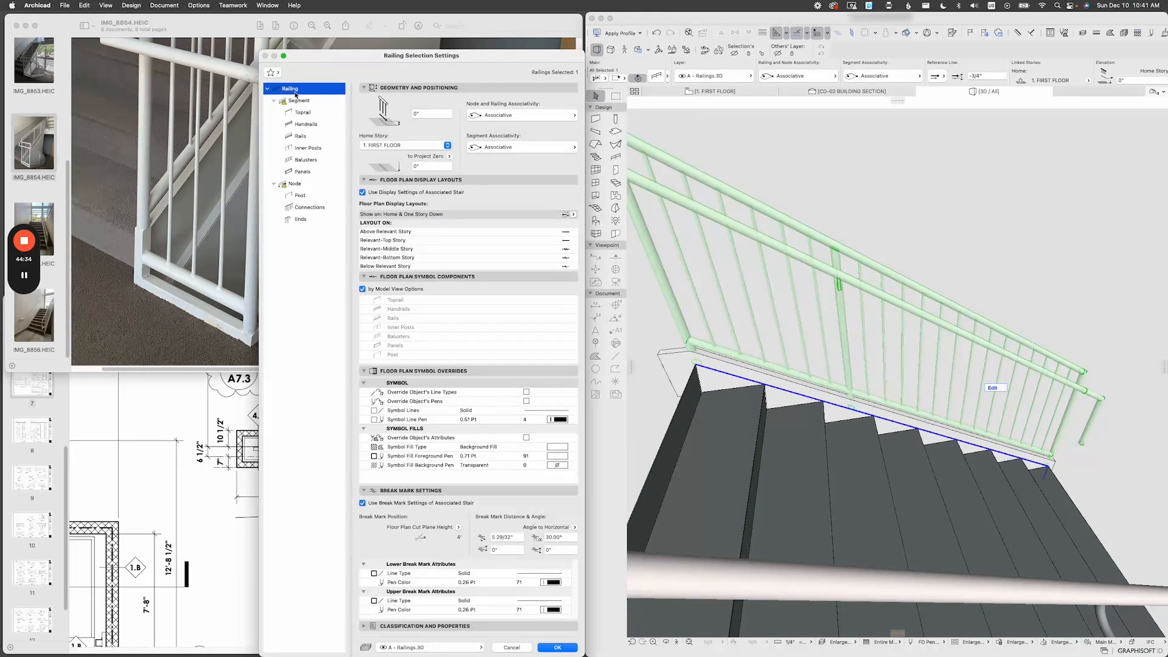
left_click(275, 100)
left_click(275, 112)
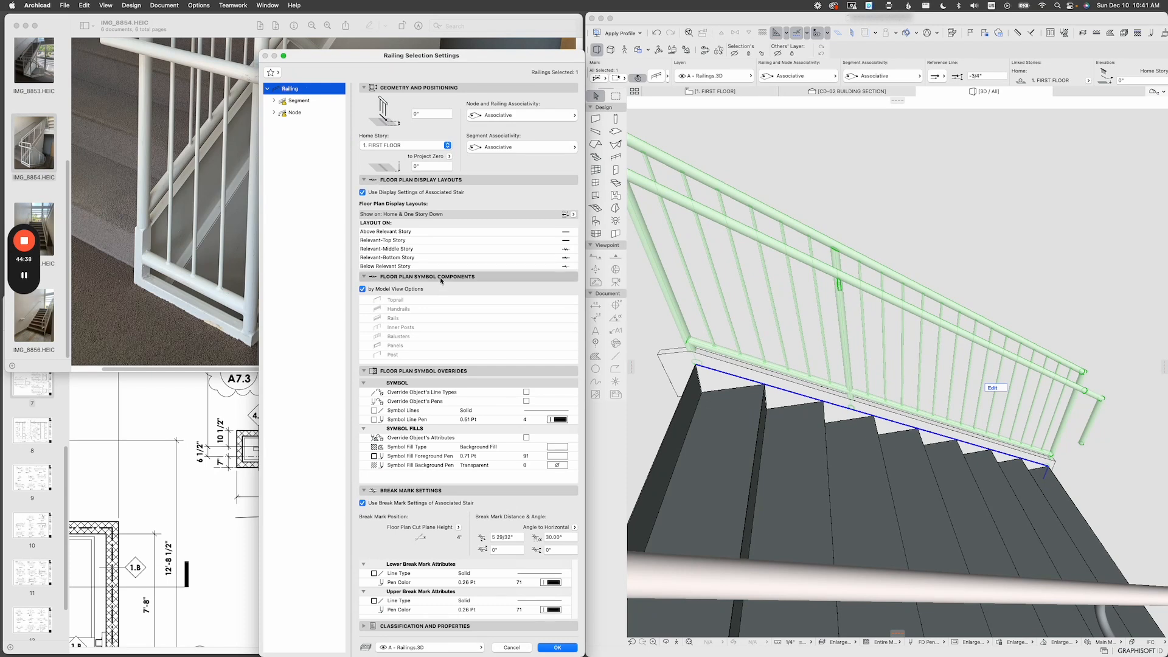
left_click(411, 371)
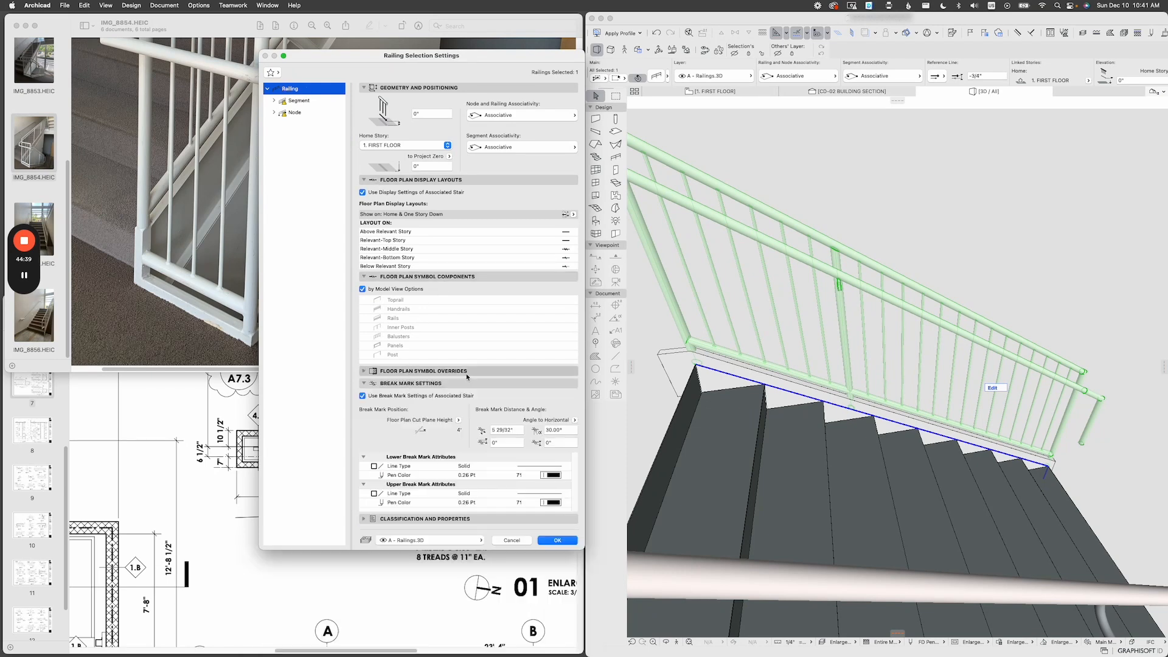
left_click(429, 384)
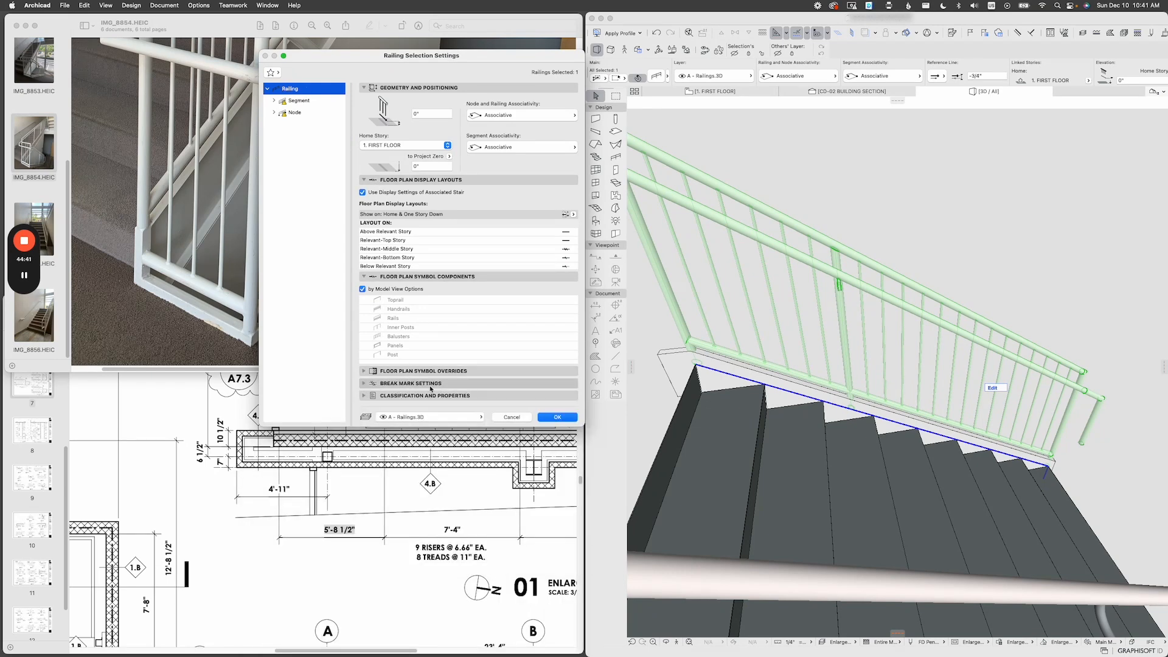
left_click(403, 180)
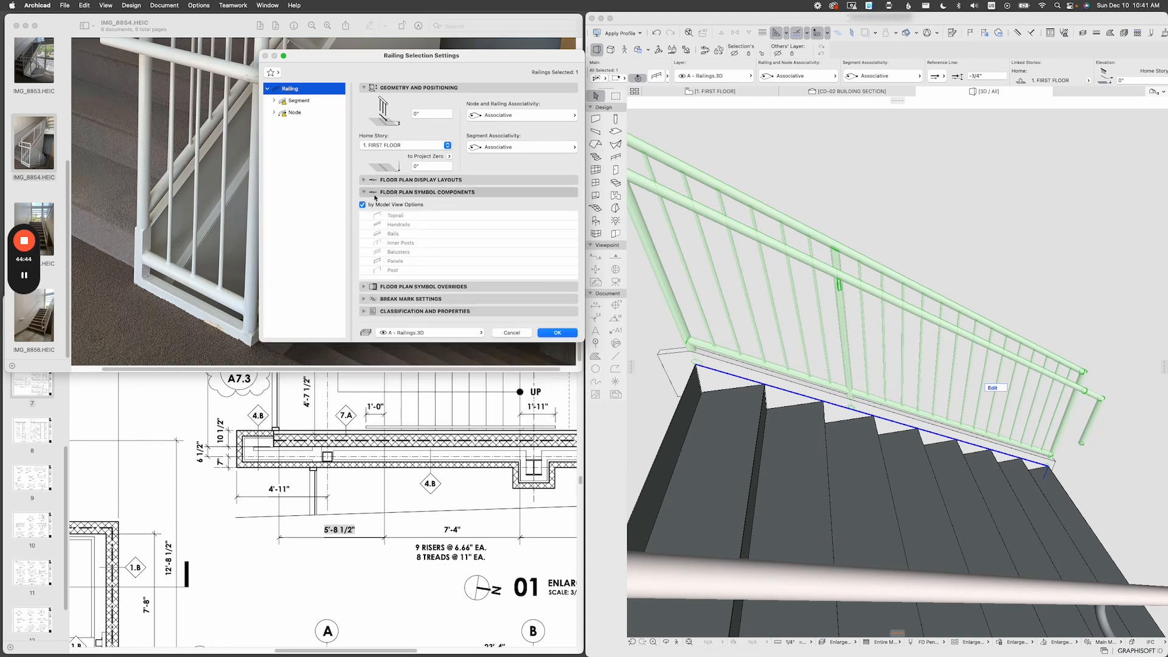
left_click(375, 193)
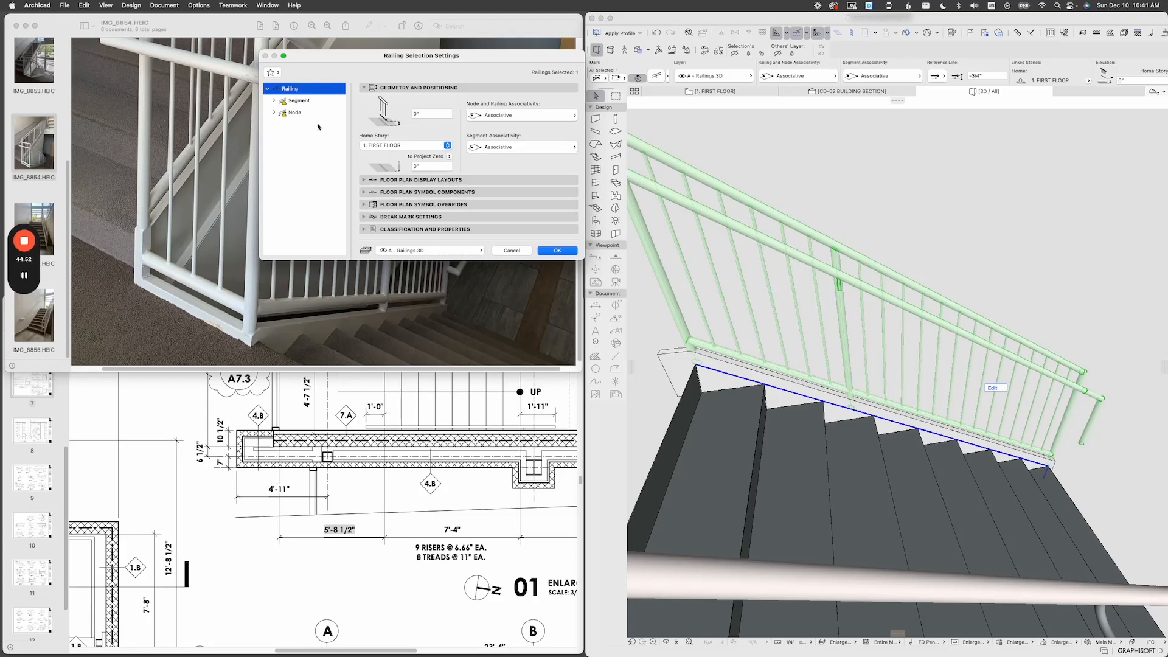
Set the railing's segment pattern to Start from Center, apply it, and view the railing on the stair.
left_click(304, 101)
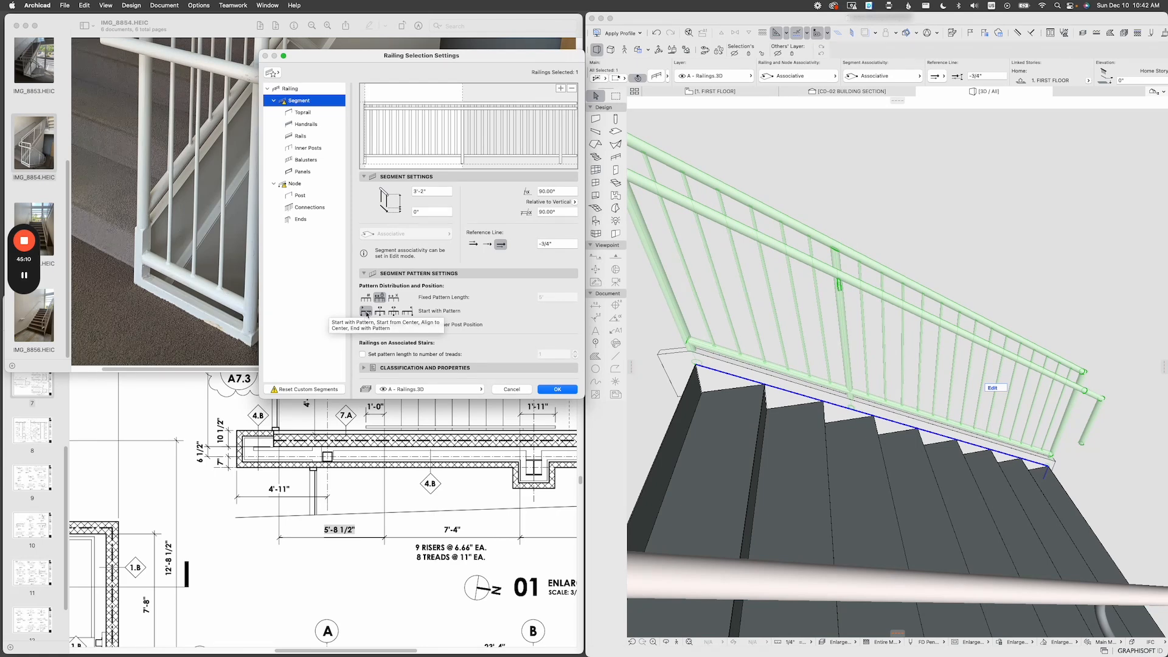
left_click(380, 312)
left_click(547, 389)
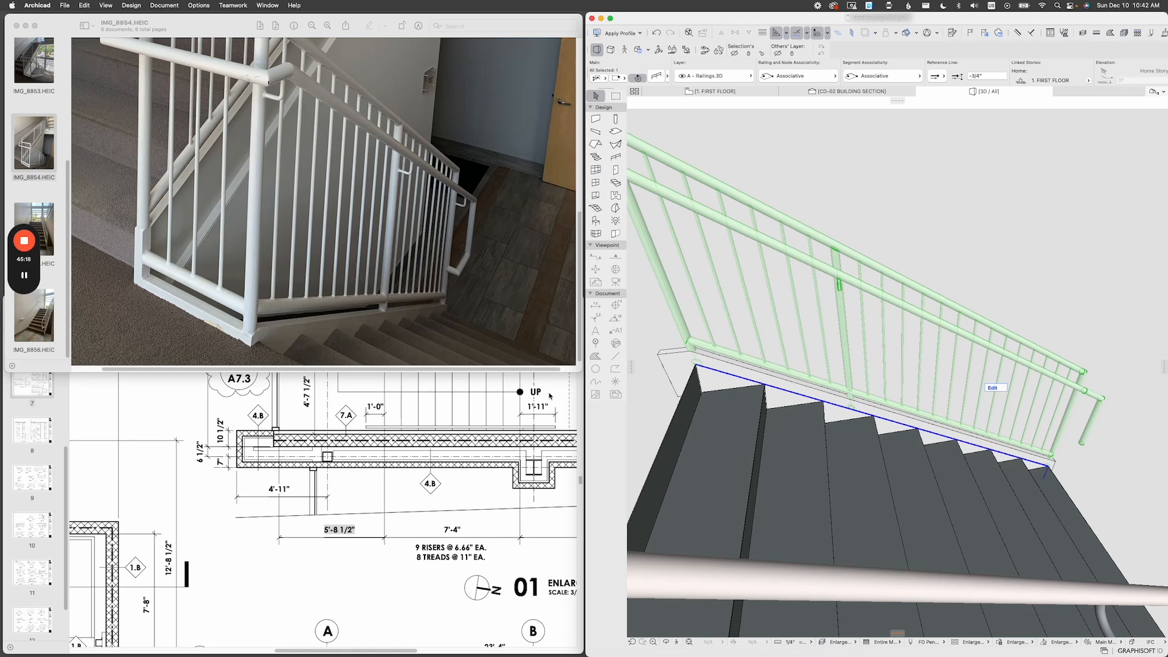
scroll(787, 364, "down", 3)
scroll(779, 351, "up", 2)
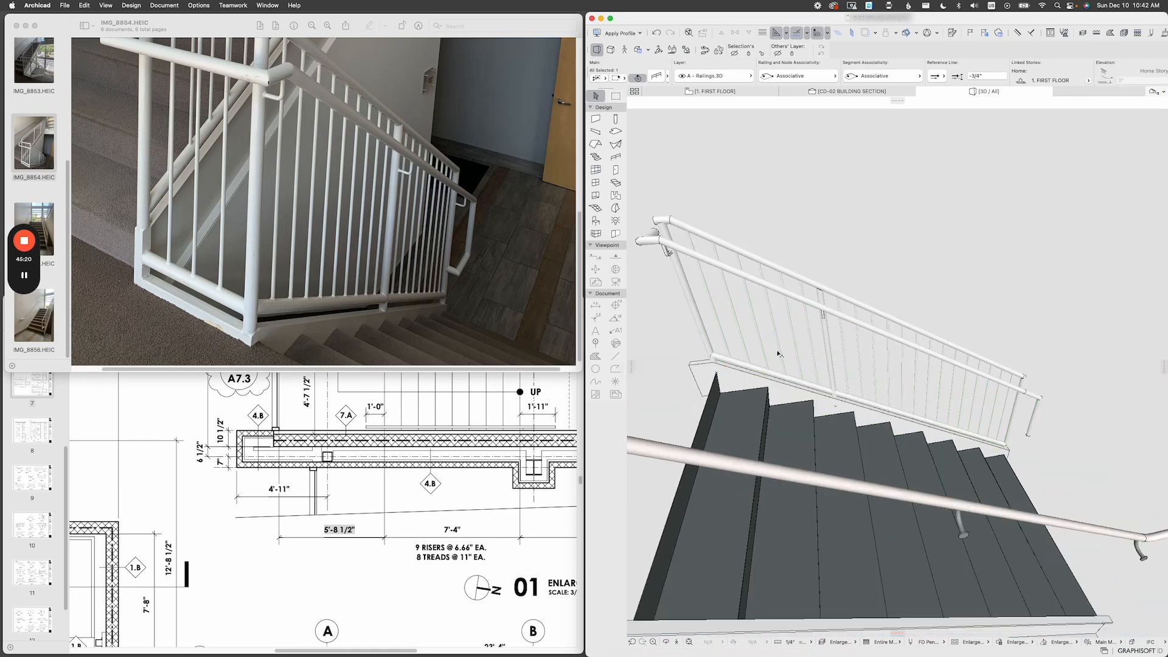
middle_click_drag(779, 352, 790, 349)
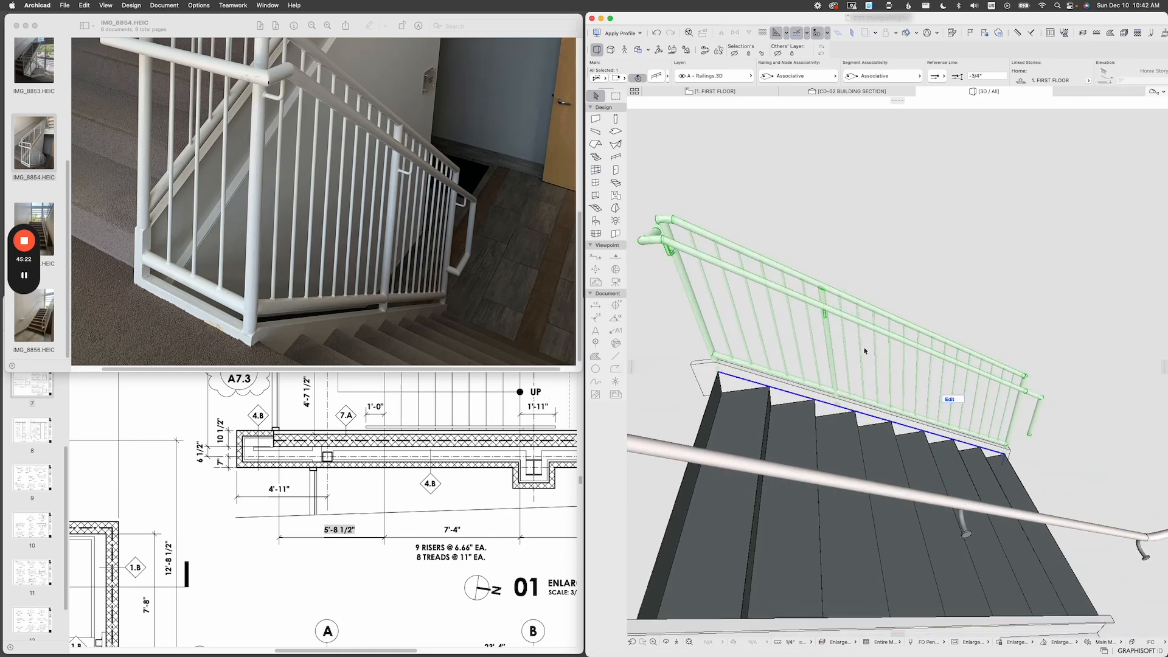
Open the railing's inner post settings and review the component's style and dimensions.
left_click(656, 76)
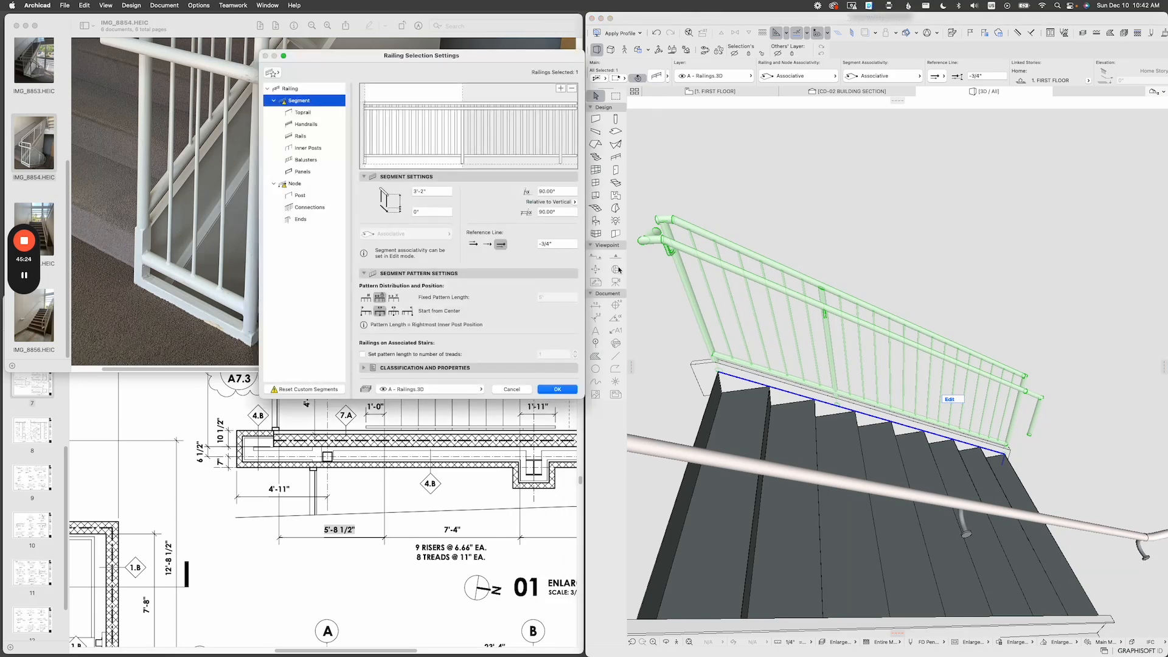
left_click(319, 149)
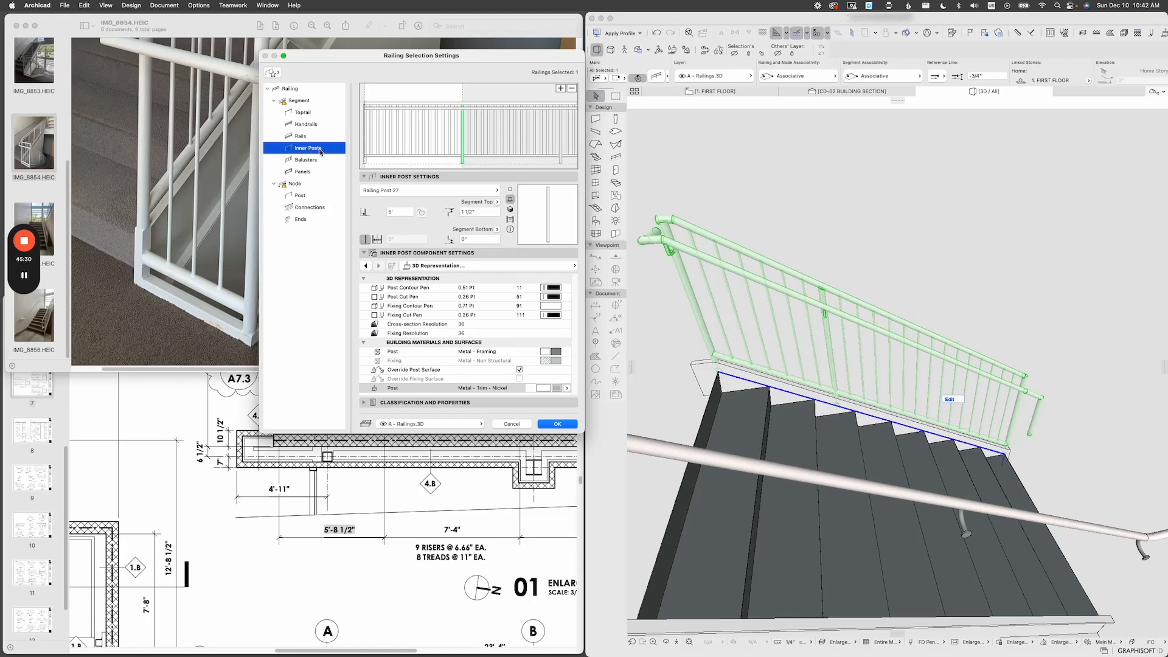
left_click(577, 267)
left_click(615, 267)
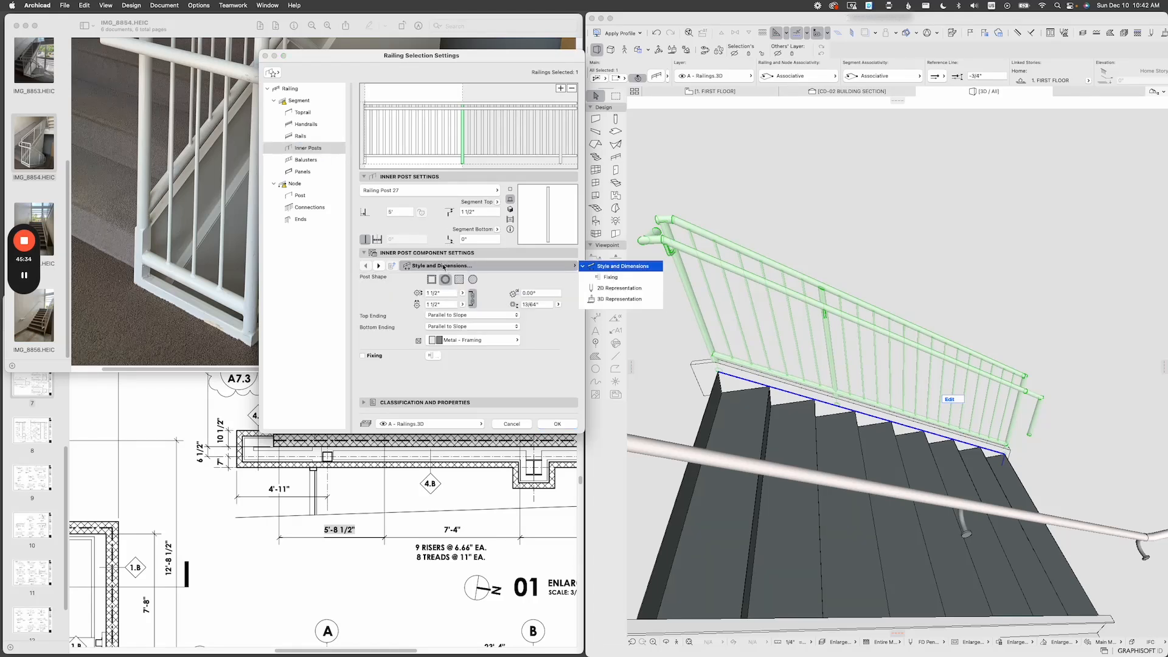
left_click(419, 256)
left_click(413, 253)
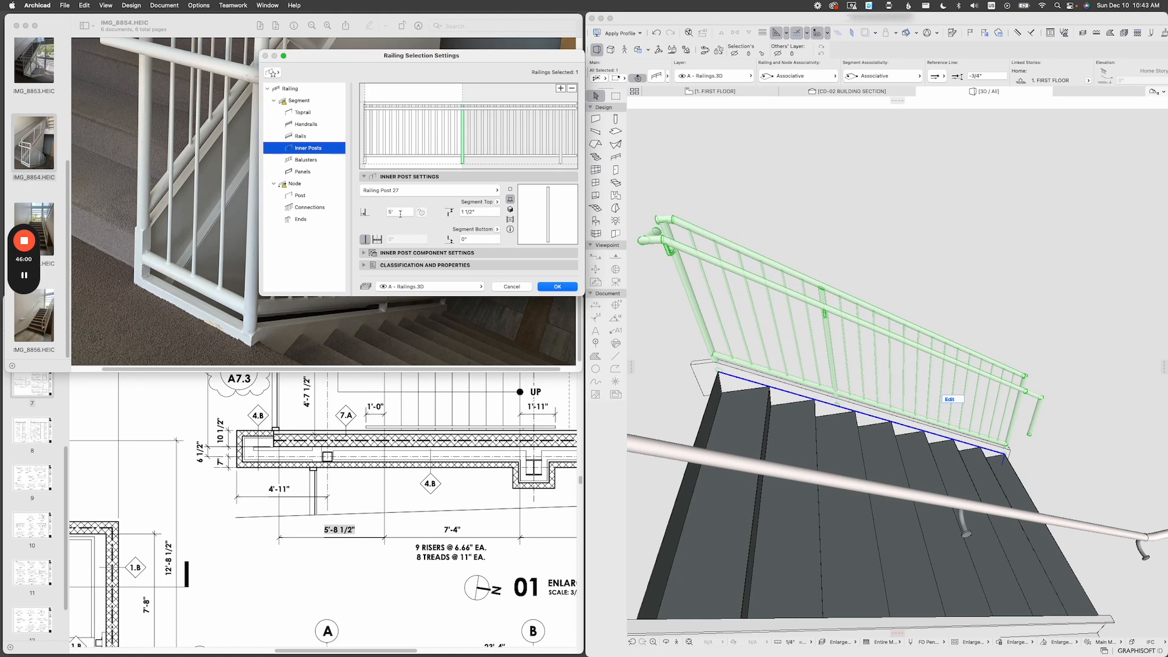
left_click(416, 255)
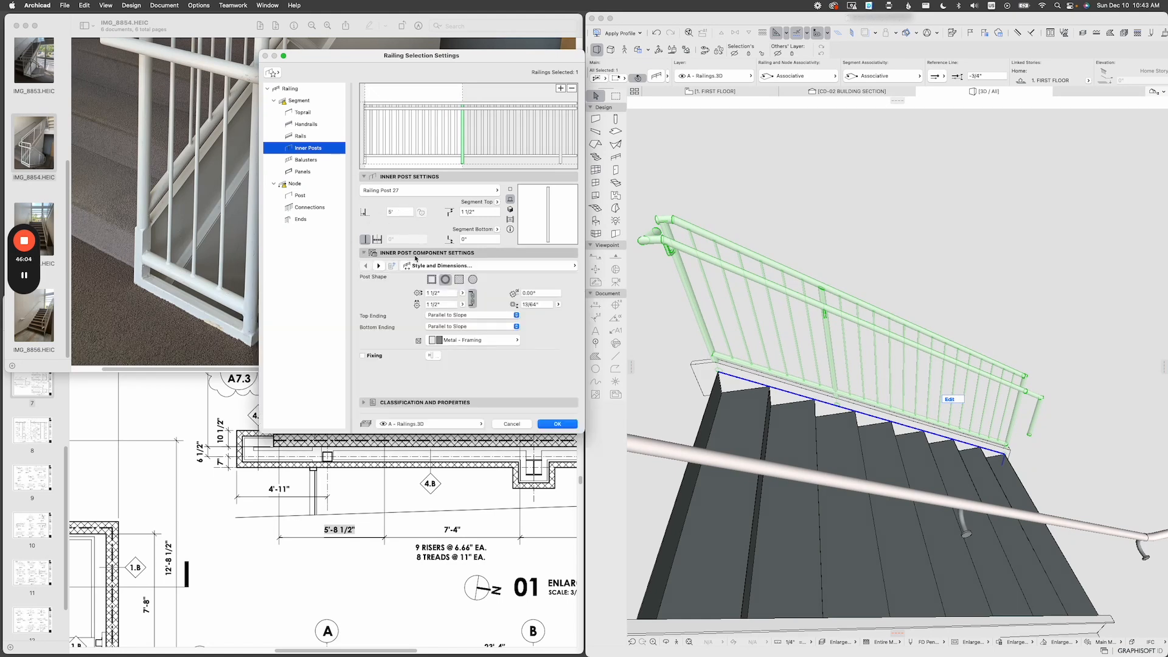
Set the inner post position to 7' in the overall railing settings and apply the change.
left_click(544, 268)
left_click(448, 256)
left_click(448, 255)
key("Tab")
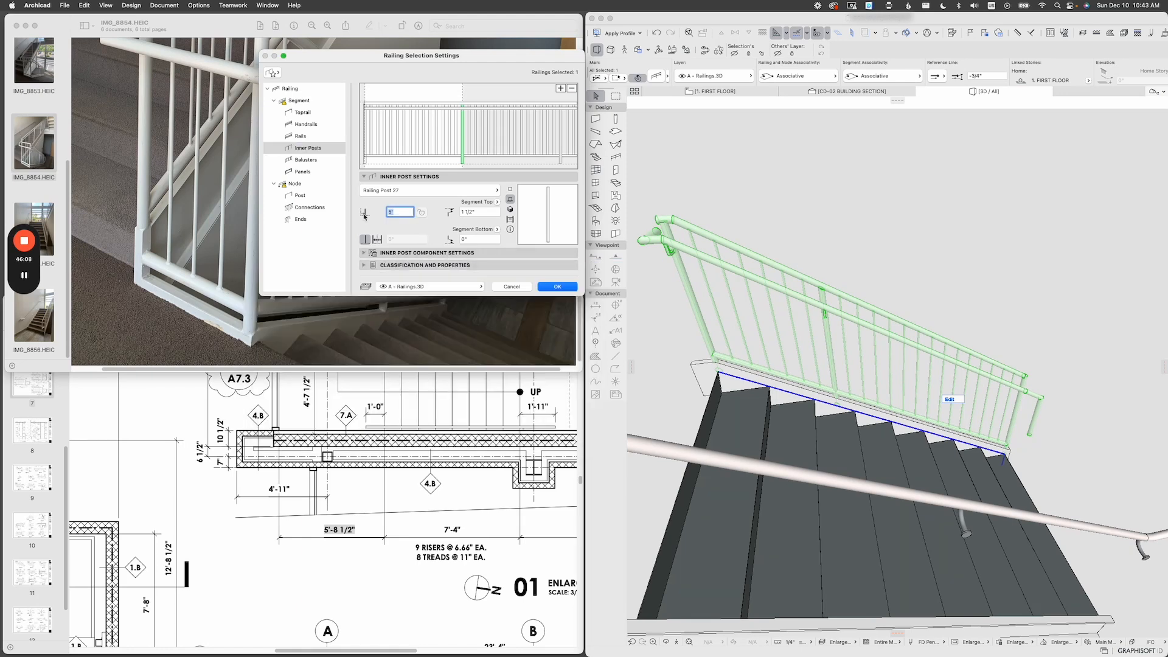
key("Return")
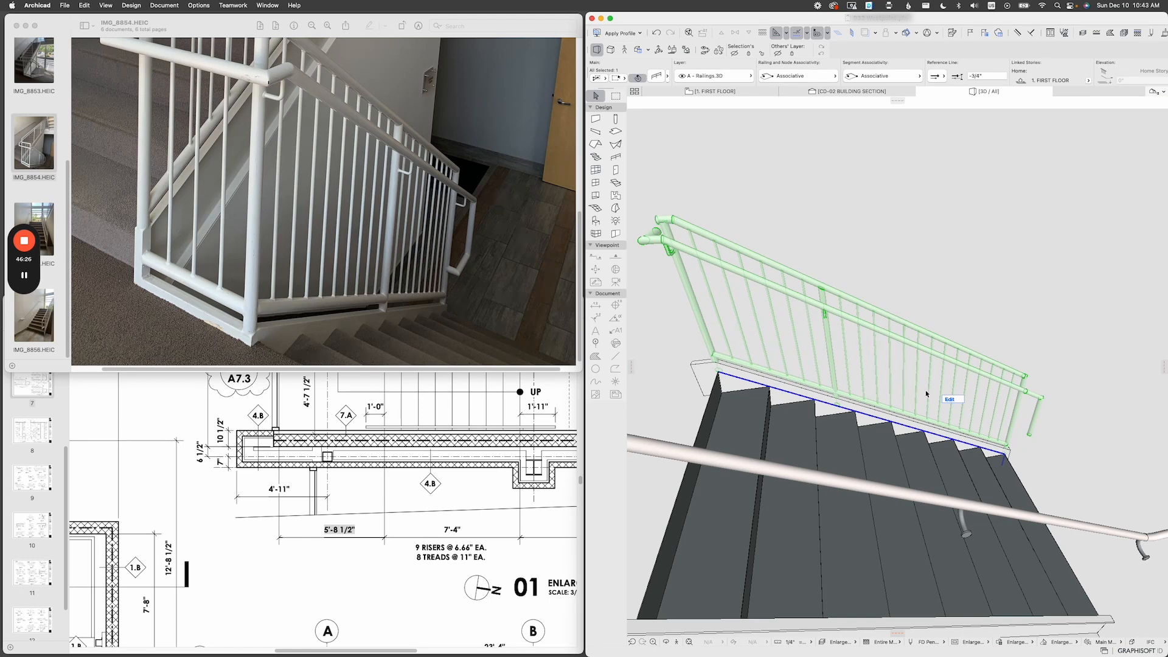
Check the inner post, node and baluster settings of the whole railing.
left_click(656, 76)
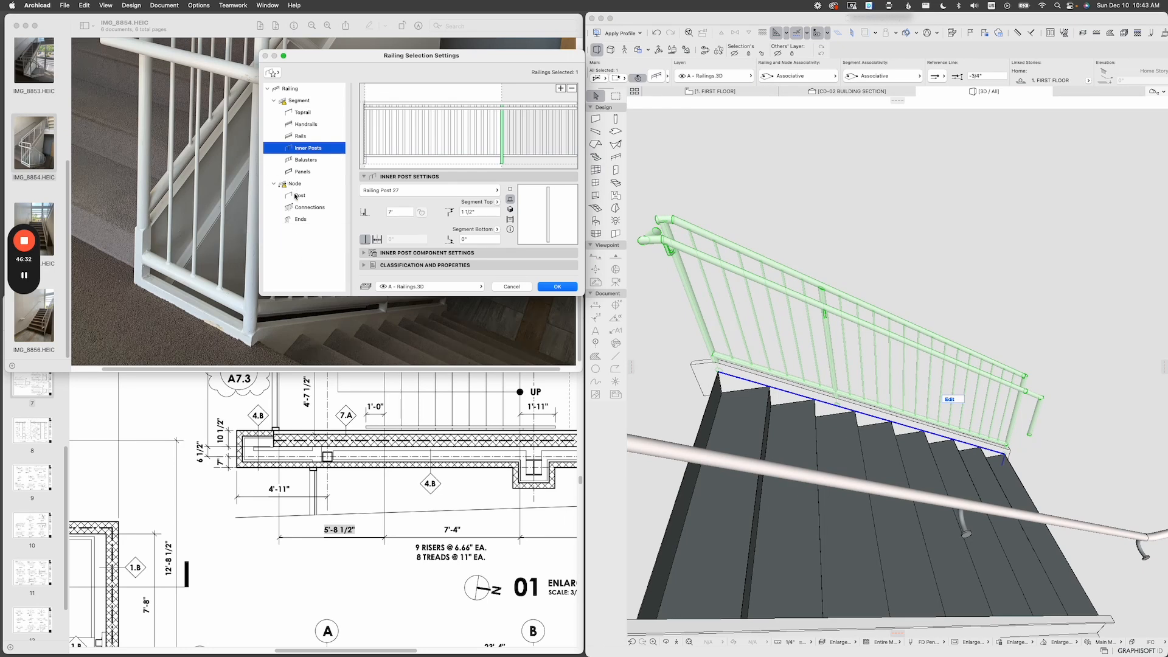
left_click(295, 183)
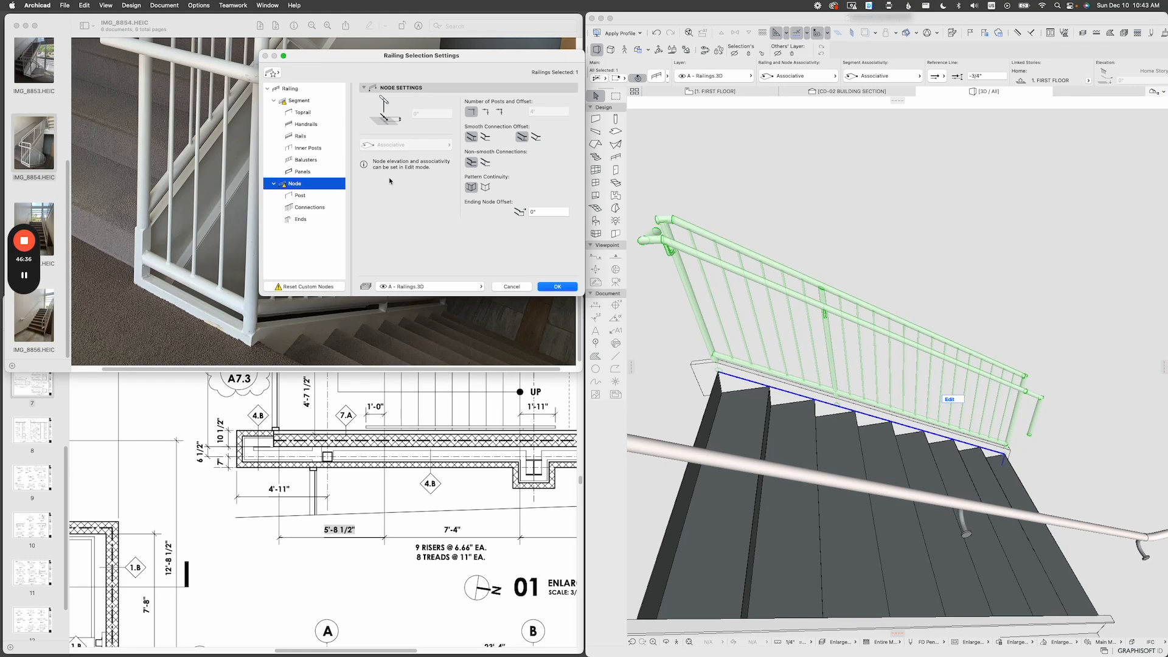
left_click(306, 160)
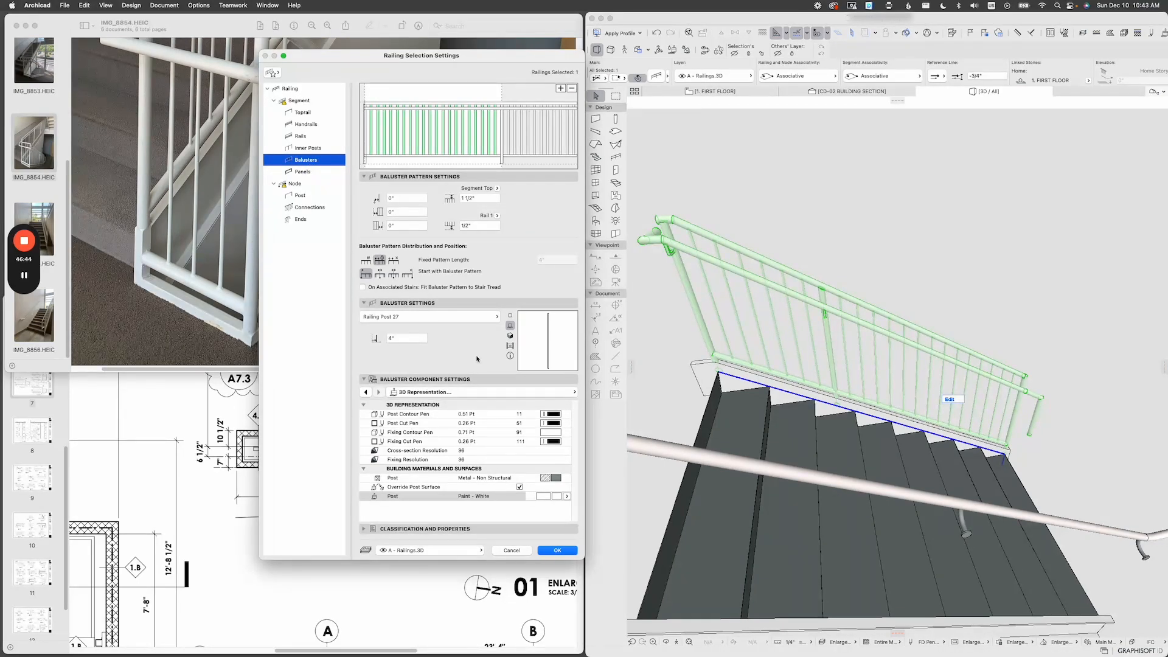
left_click(543, 550)
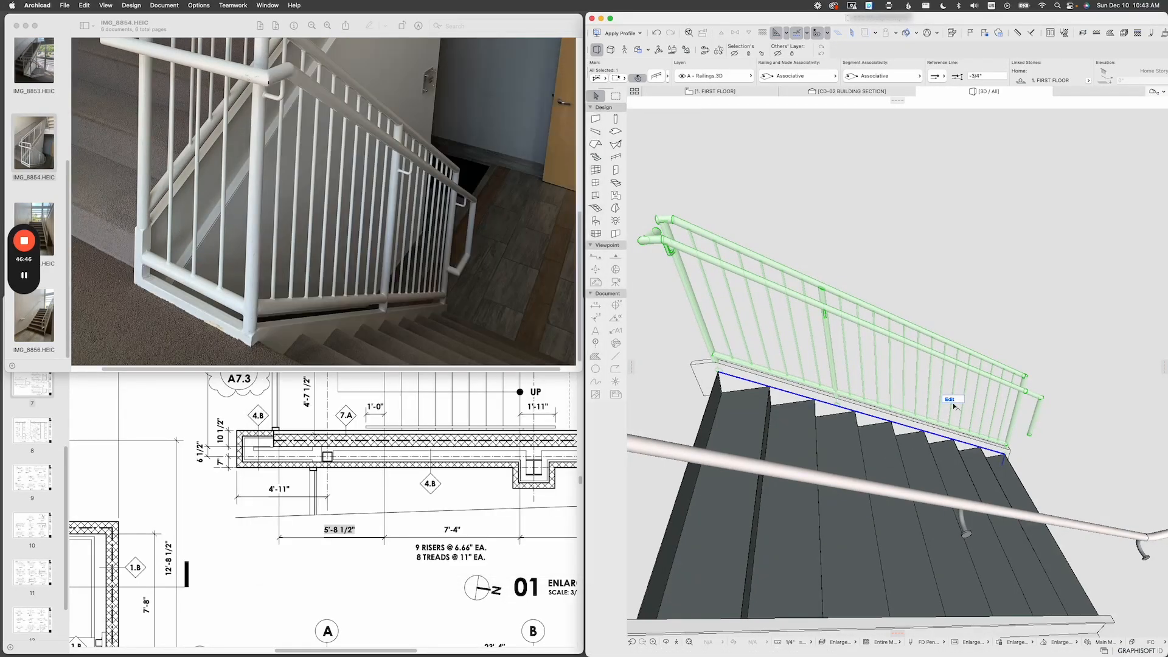
Enter the railing's edit mode and set the position of its inner post to 7'.
left_click(953, 400)
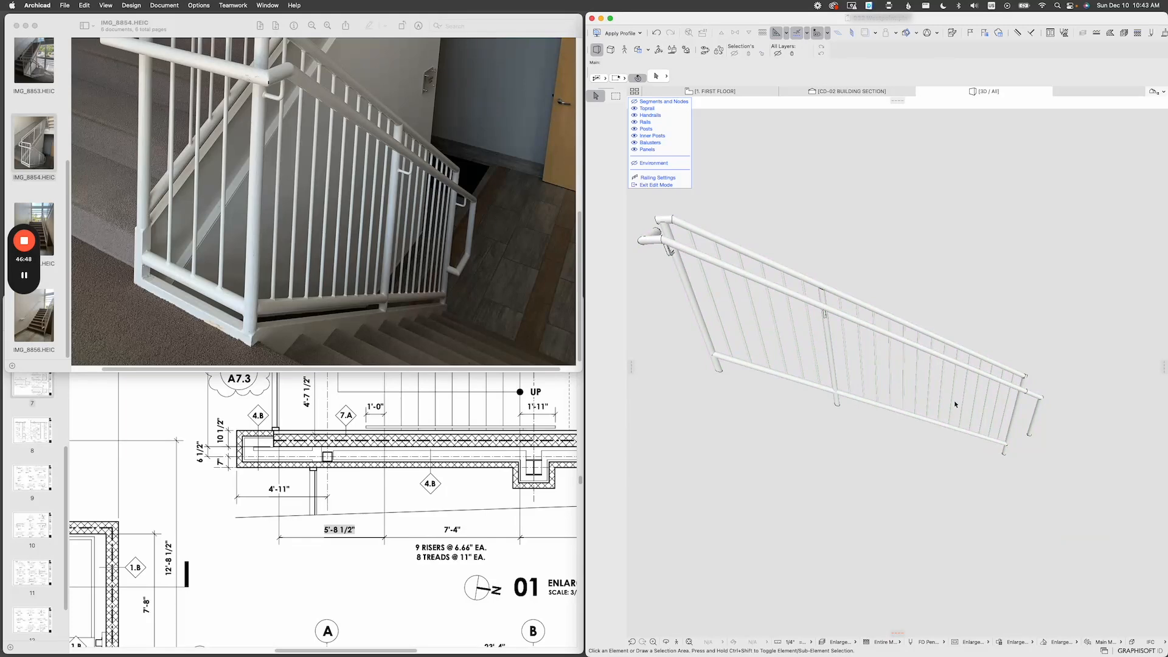
left_click(830, 340)
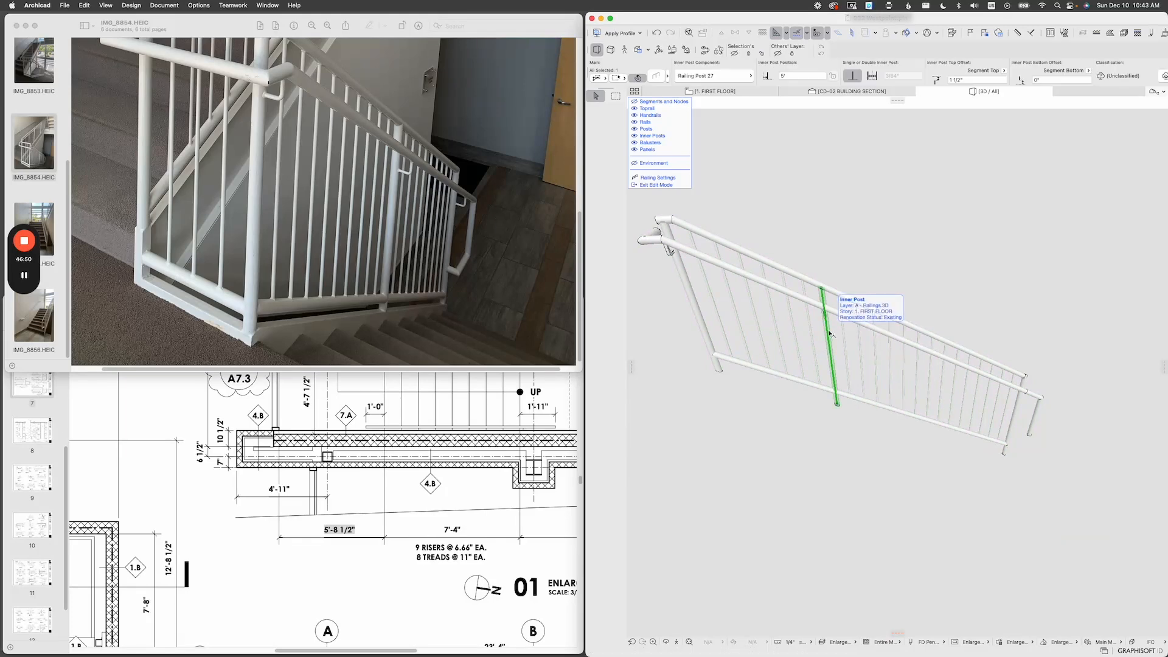
left_click(657, 76)
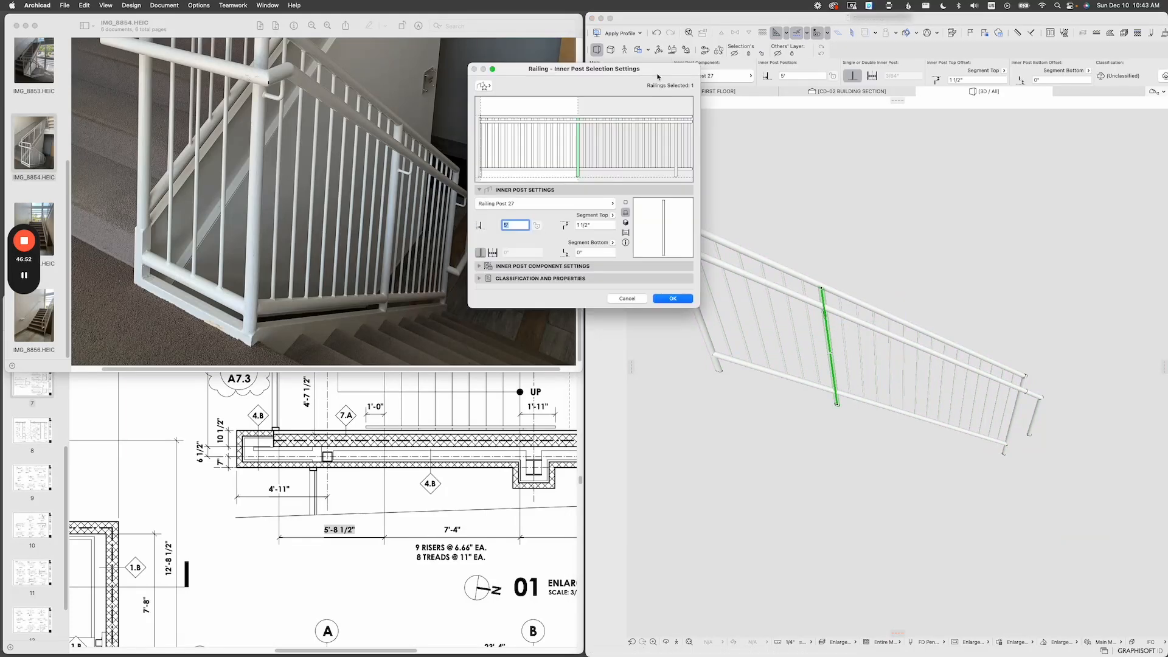
left_click_drag(636, 74, 525, 137)
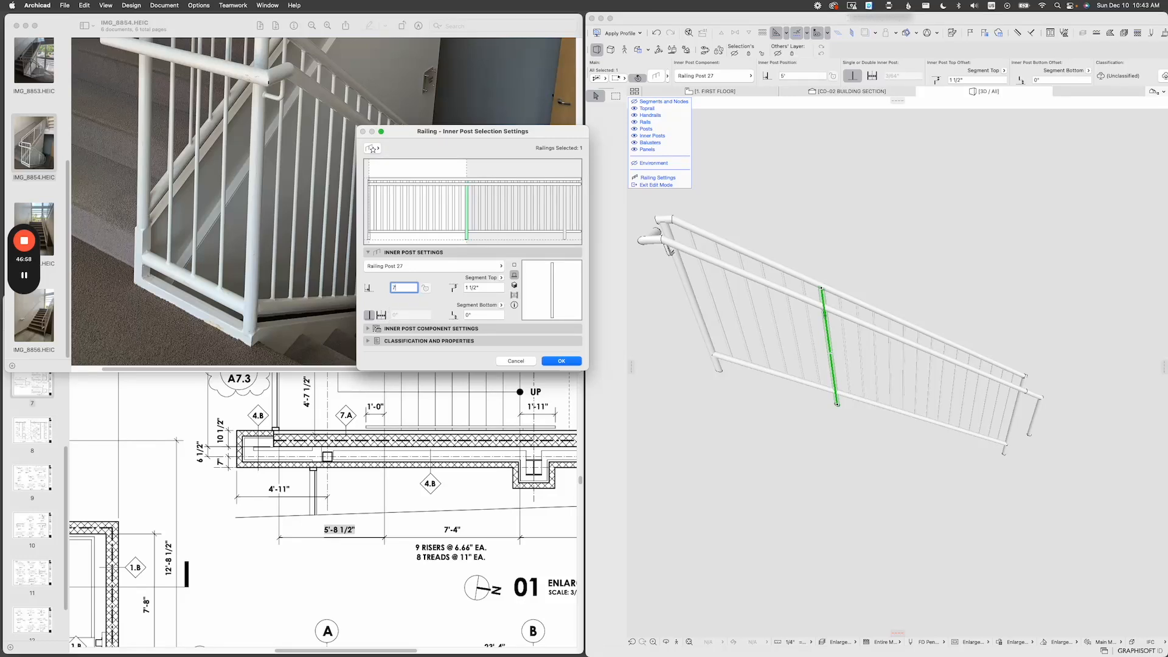
type("1")
key("Return")
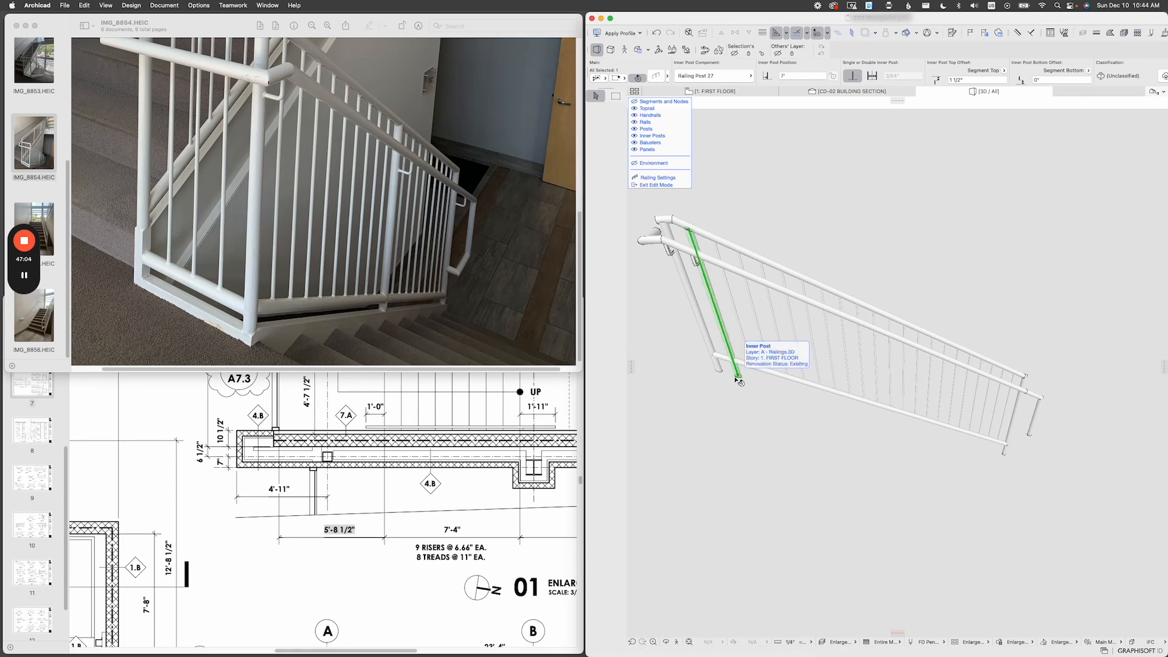
middle_click_drag(806, 396, 825, 366, "shift")
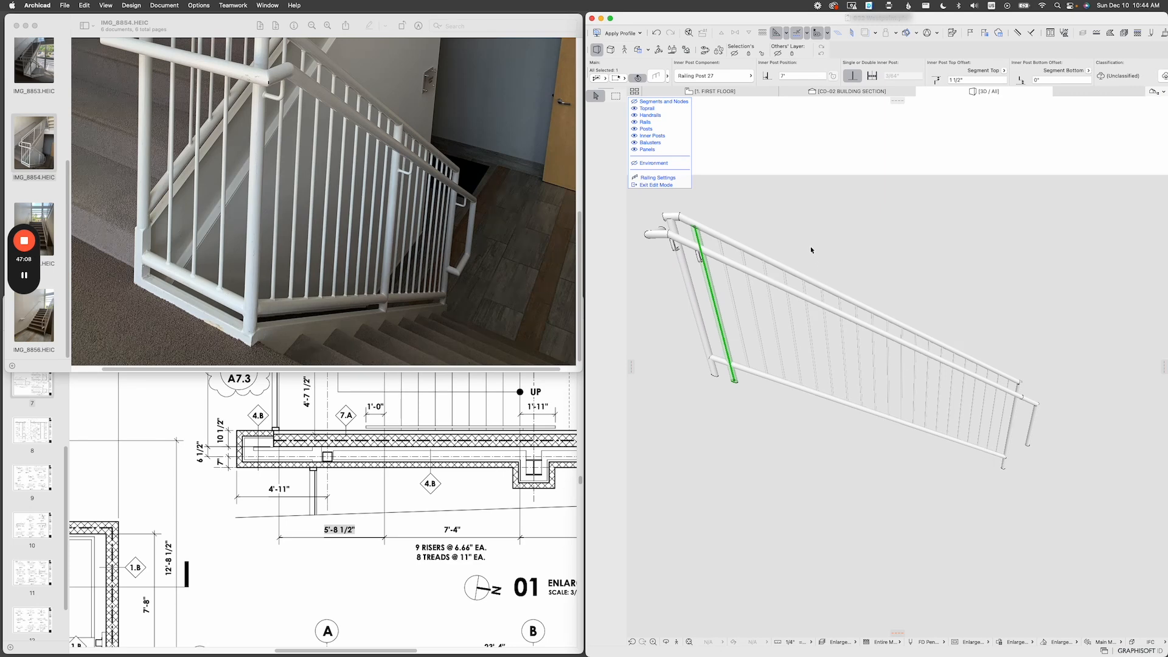
Set the selected inner post's position back to 5' and apply it.
left_click(655, 75)
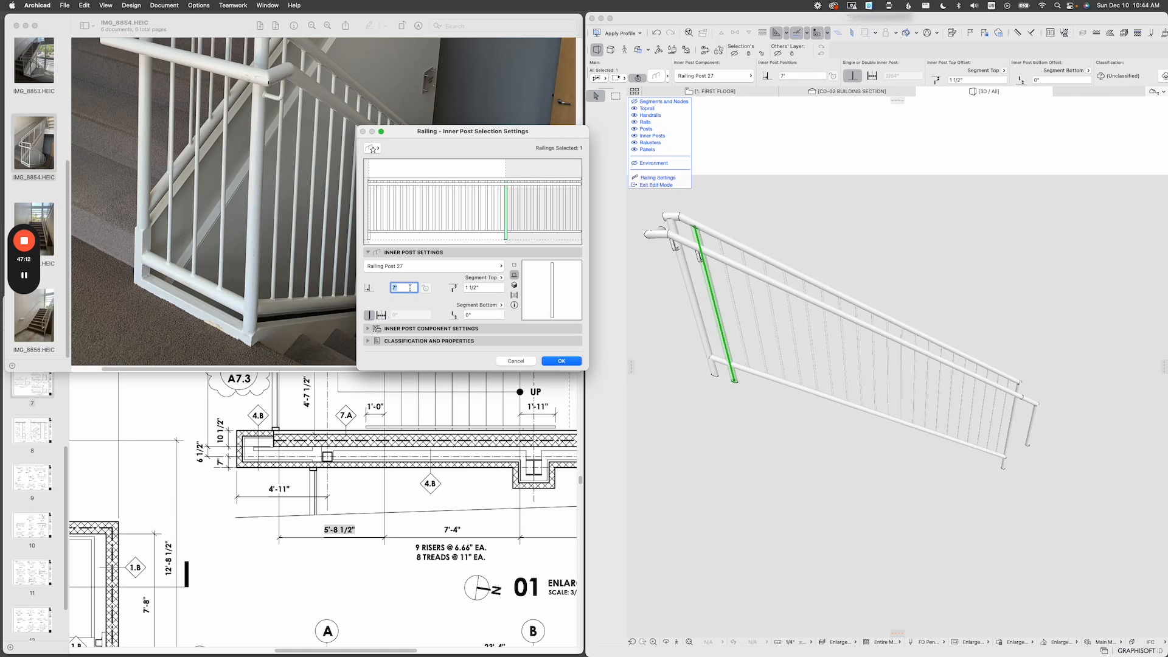
type("5'")
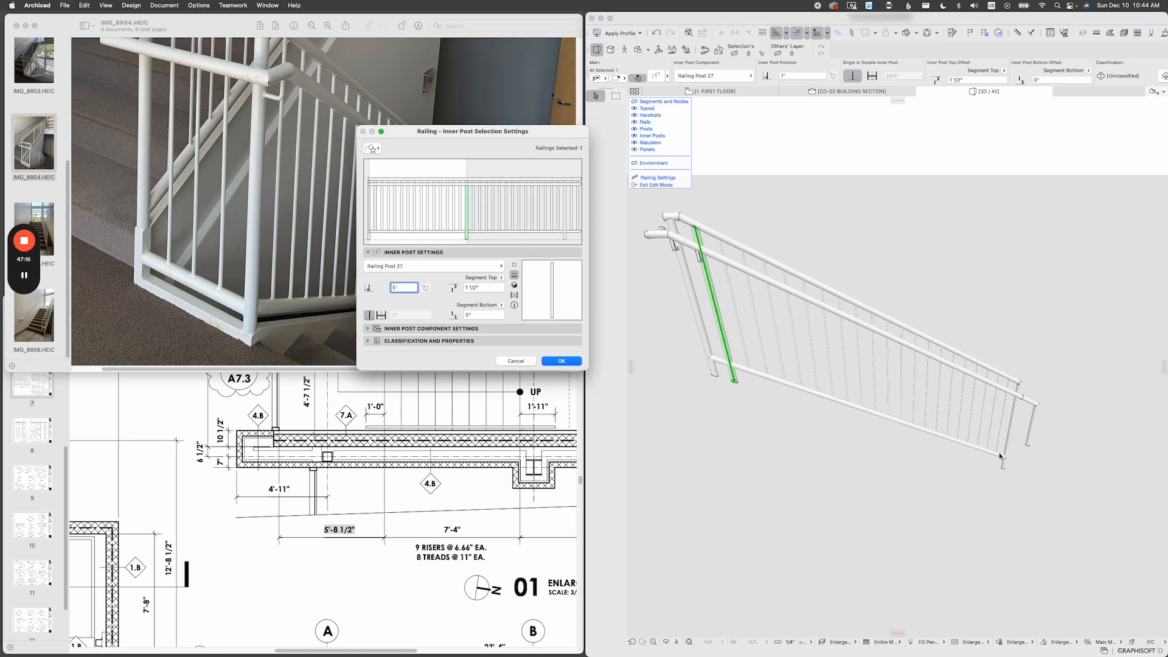
left_click(562, 360)
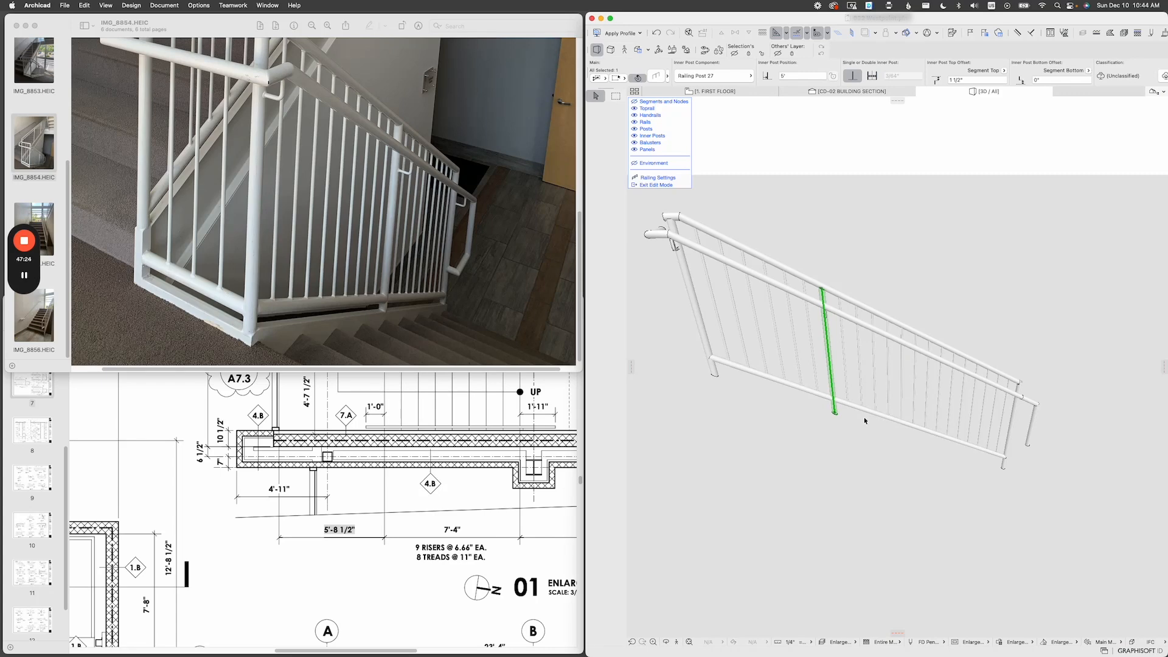
Try the selected inner post's position at 1', 2' and 1'-6" in turn, applying each value.
key("super+t")
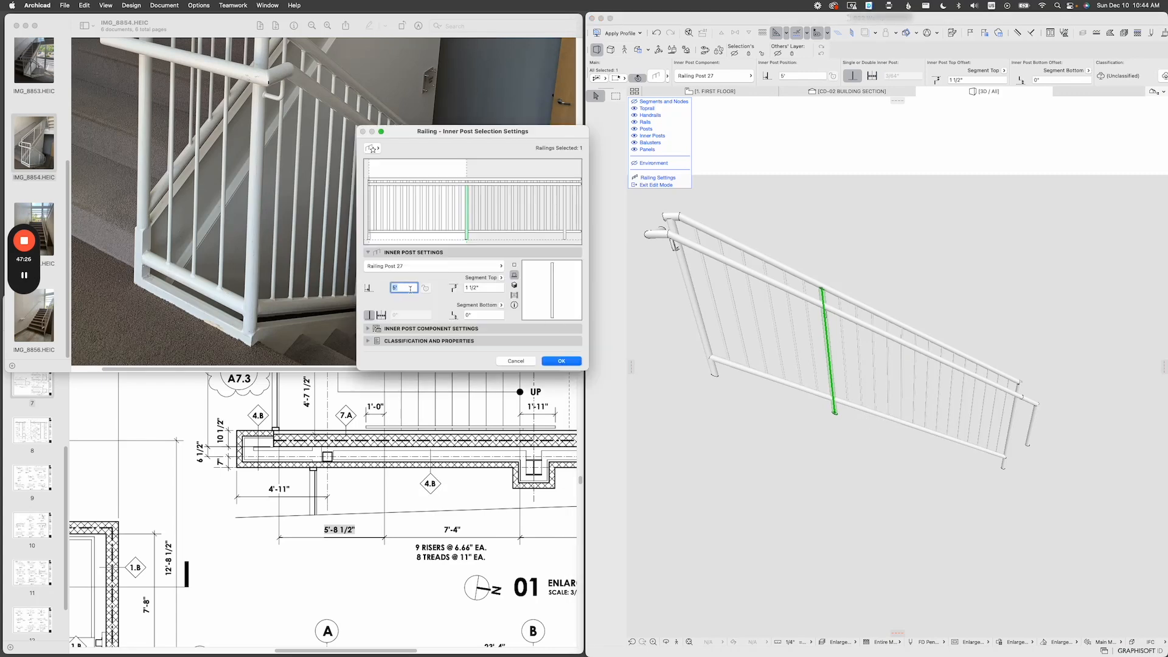
type("1")
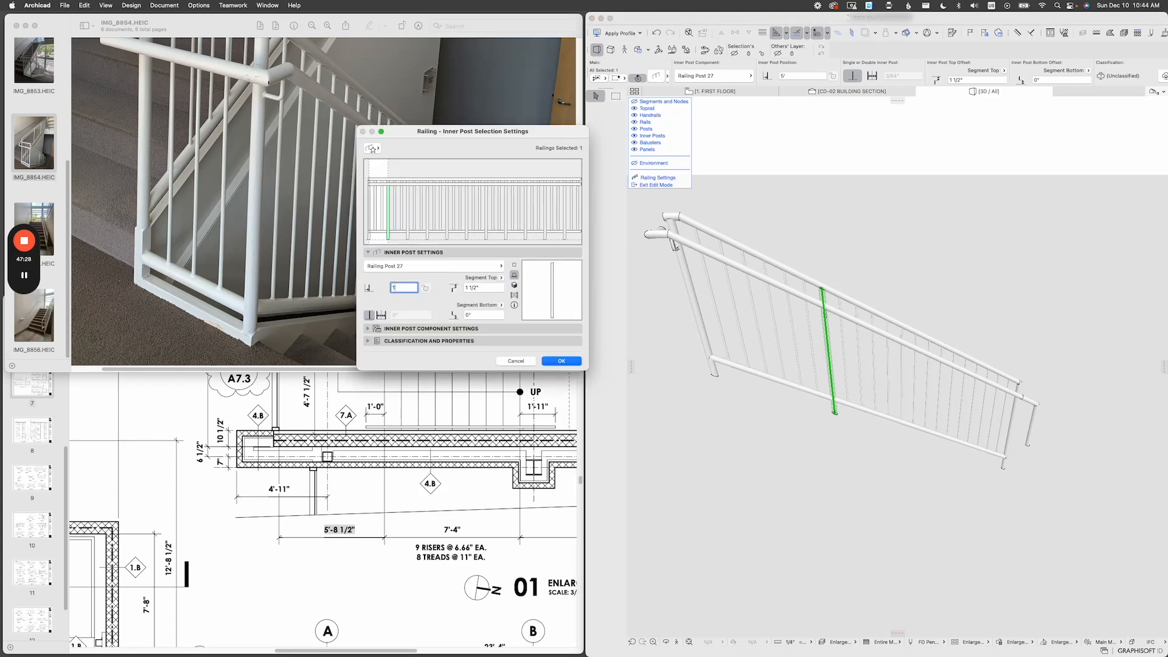
key("Return")
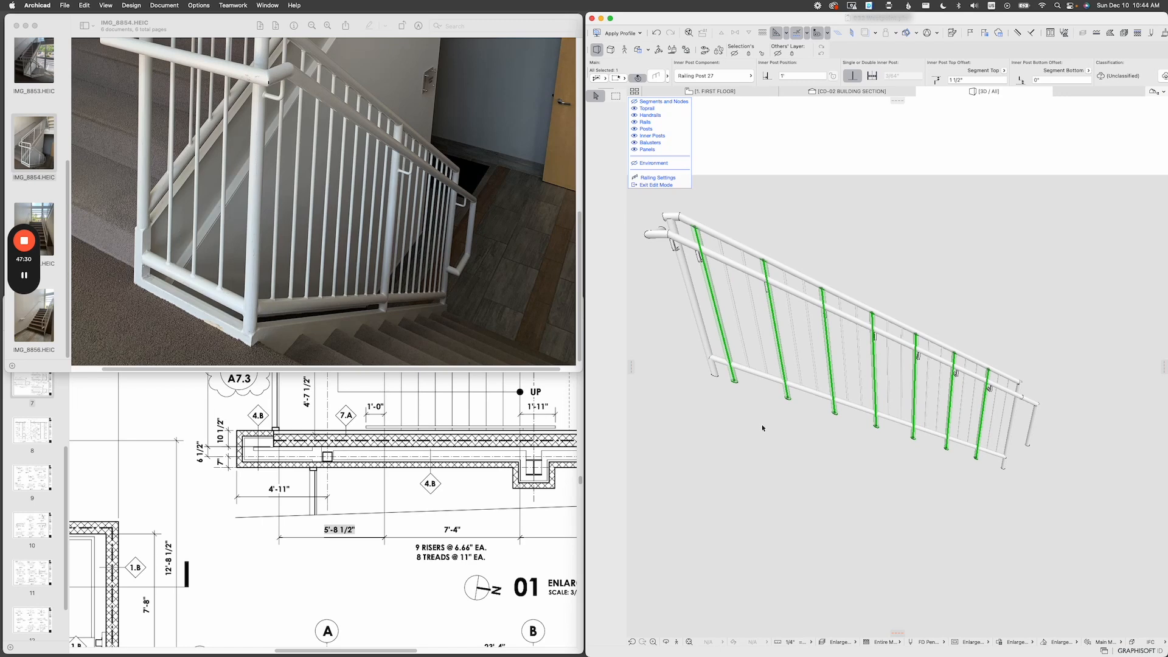
key("super+t")
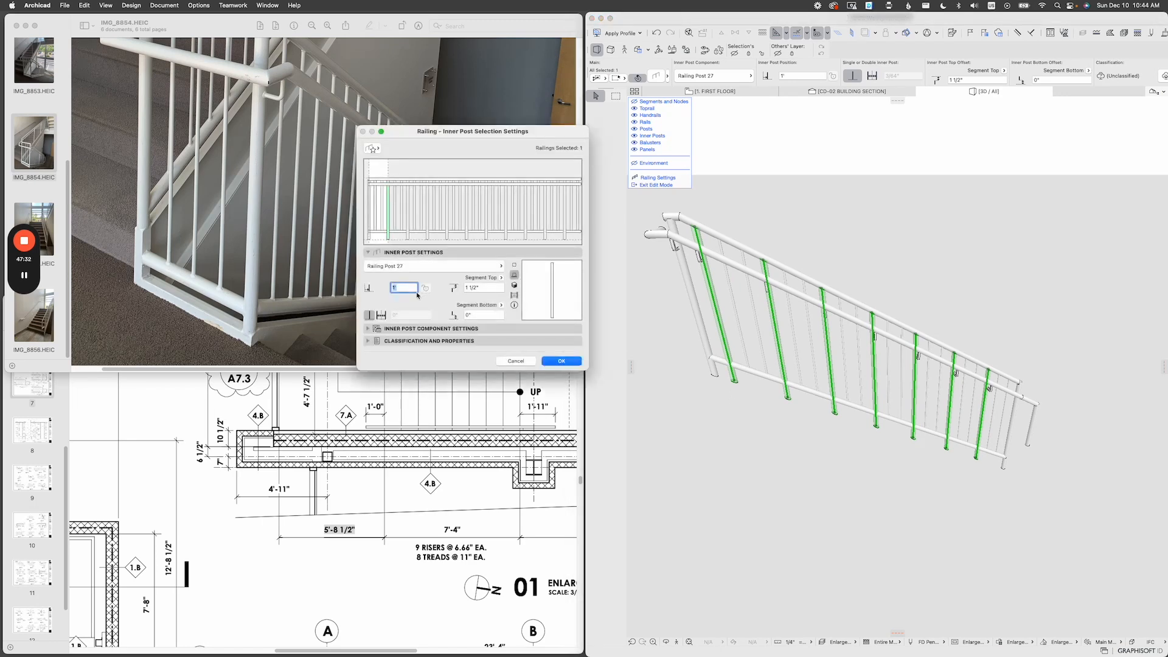
type("2")
key("Return")
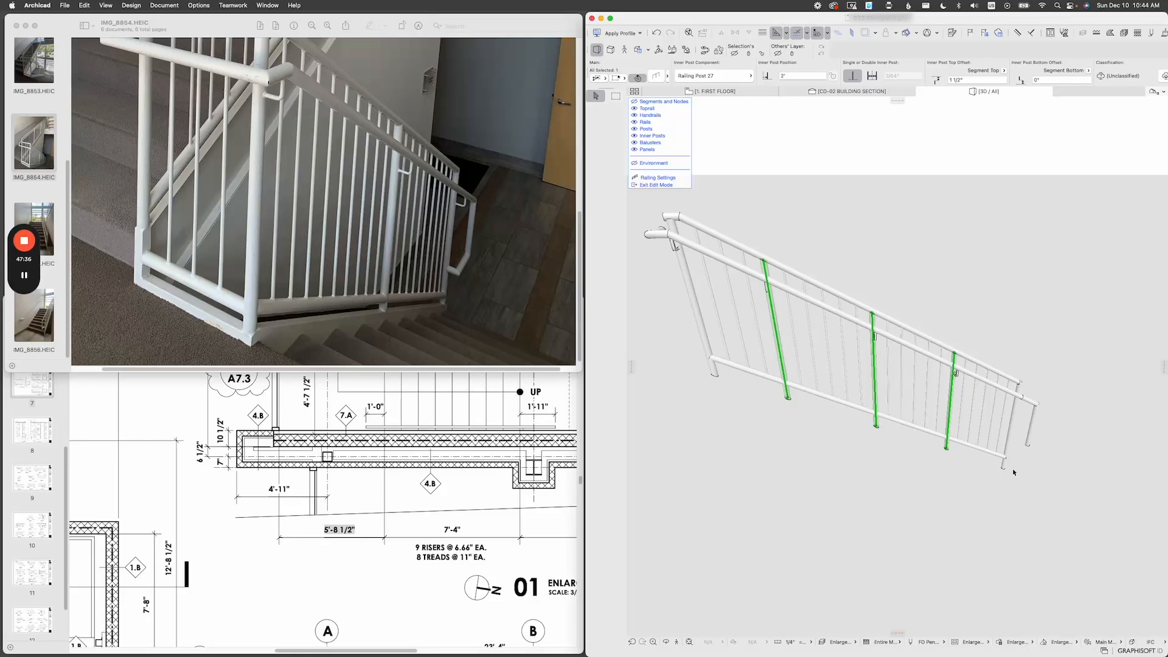
key("ctrl+t")
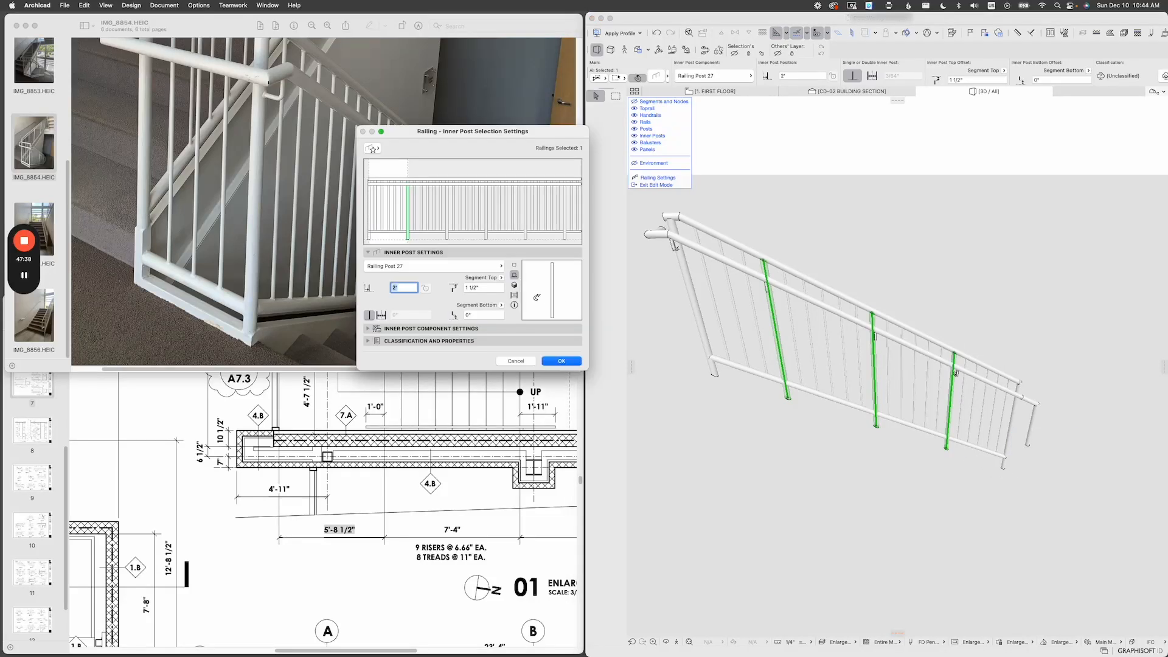
type("1'6")
key("Return")
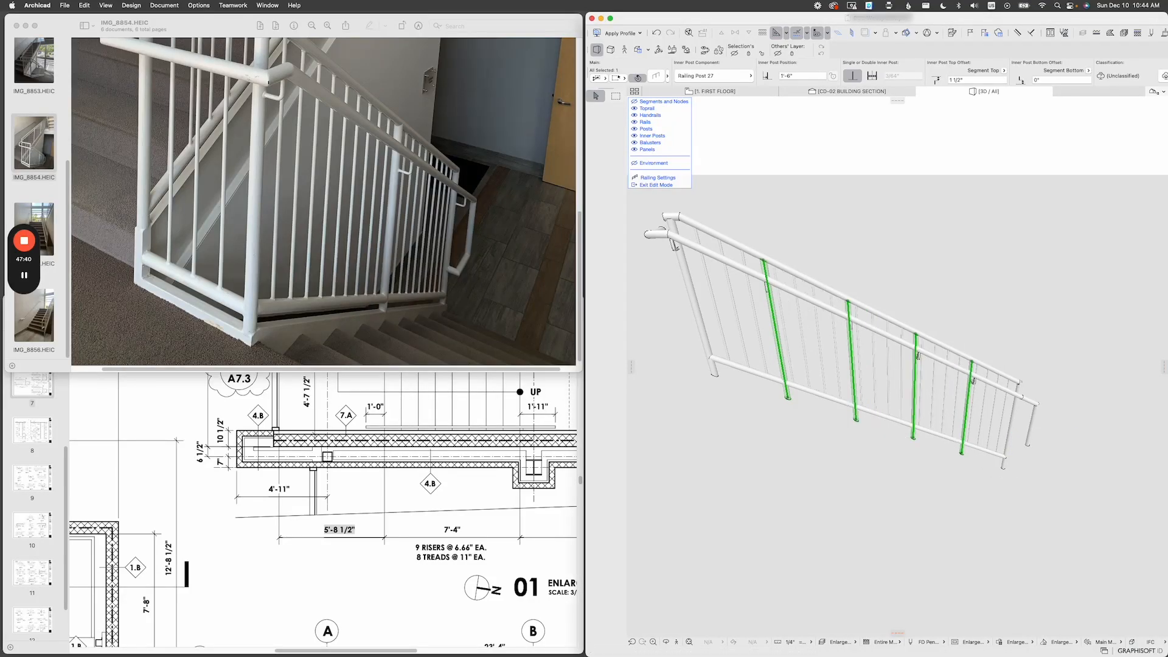
Try another change to the inner post's position, and undo it.
middle_click_drag(802, 384, 840, 365, "shift")
key("super+t")
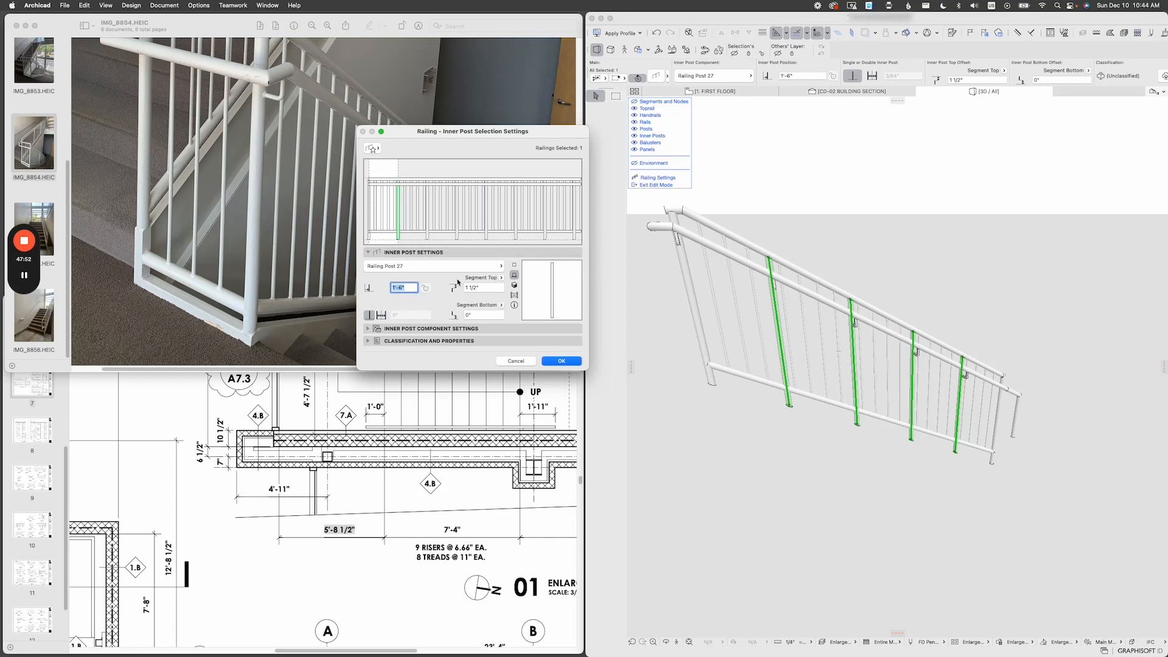
key("Return")
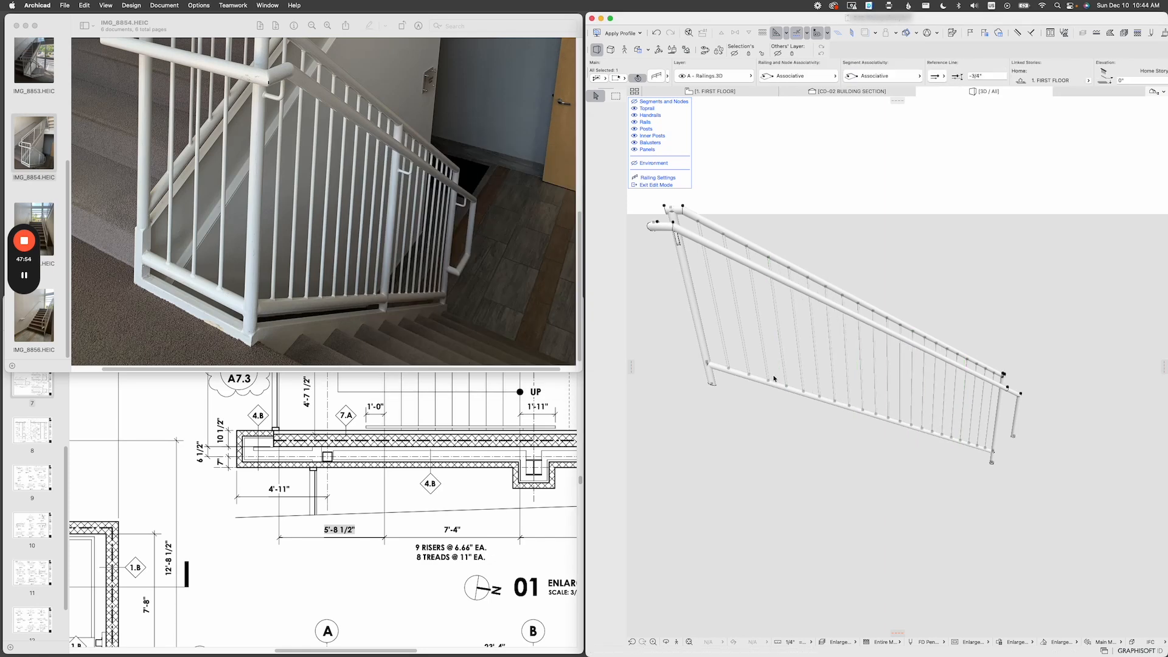
middle_click_drag(855, 375, 867, 407, "shift")
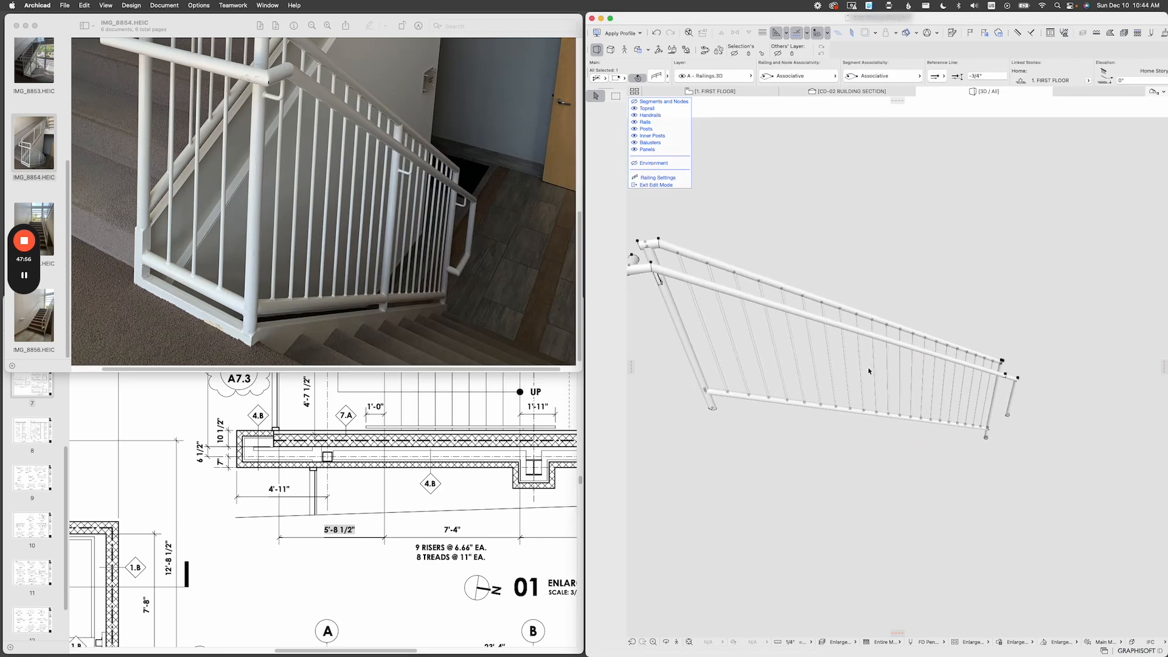
key("ctrl+z")
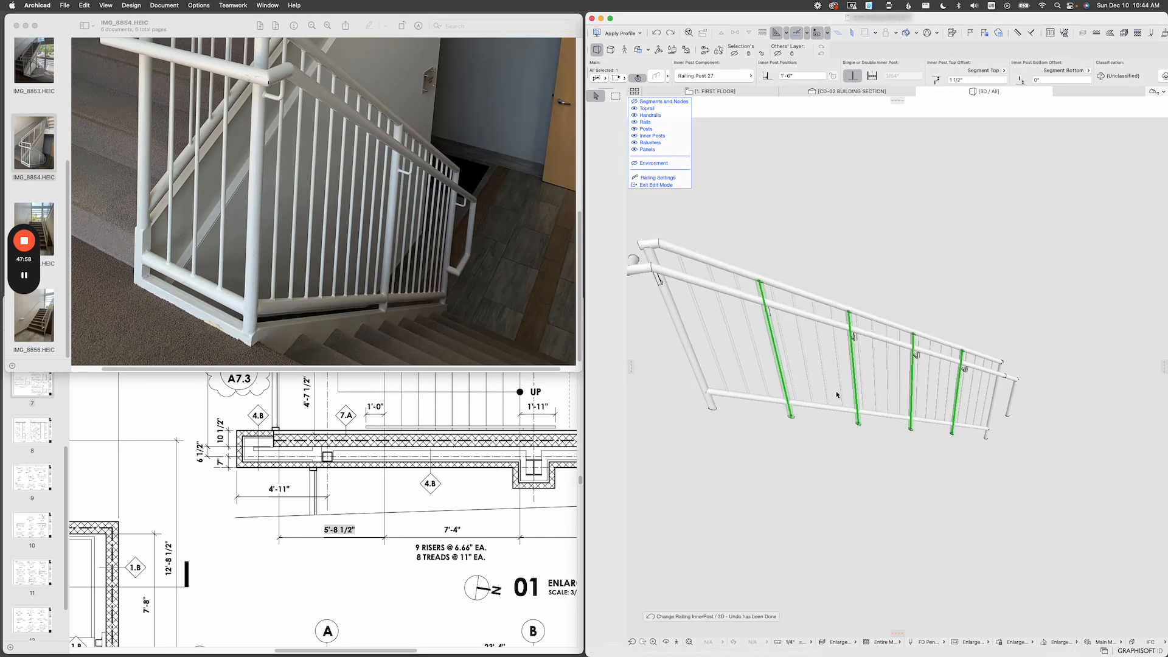
Set the inner post's position to 5' and apply it.
key("ctrl+t")
type("5'")
key("Return")
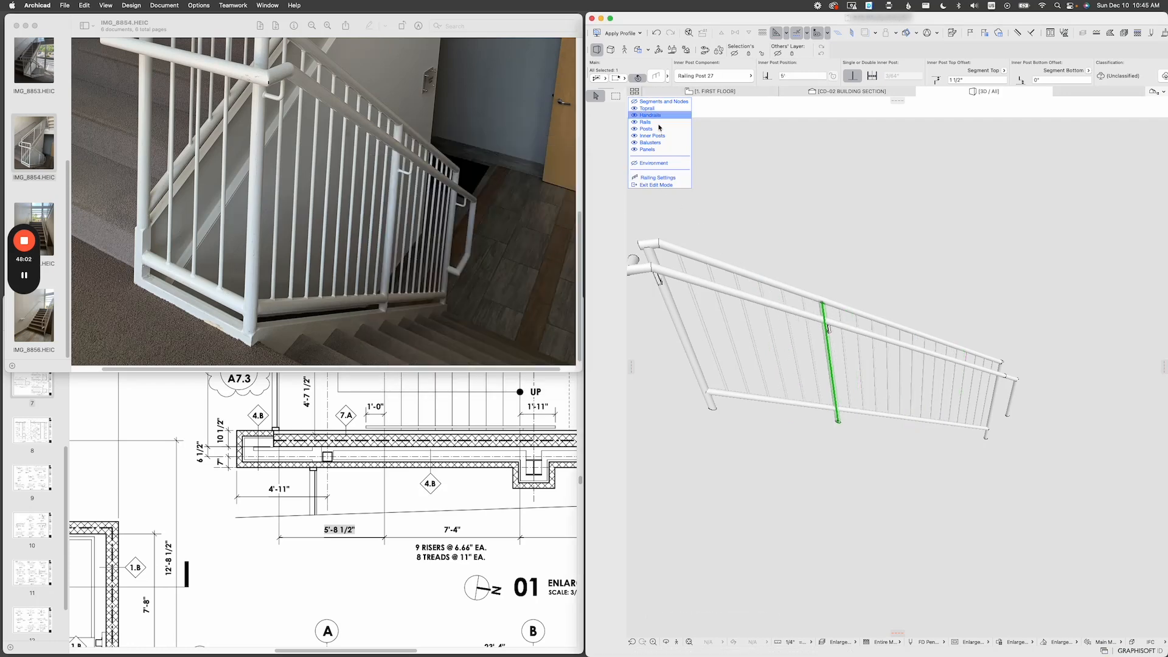
Show the railing's segments and nodes, and set the sloped segment's pattern position to Start from Center.
left_click(785, 330)
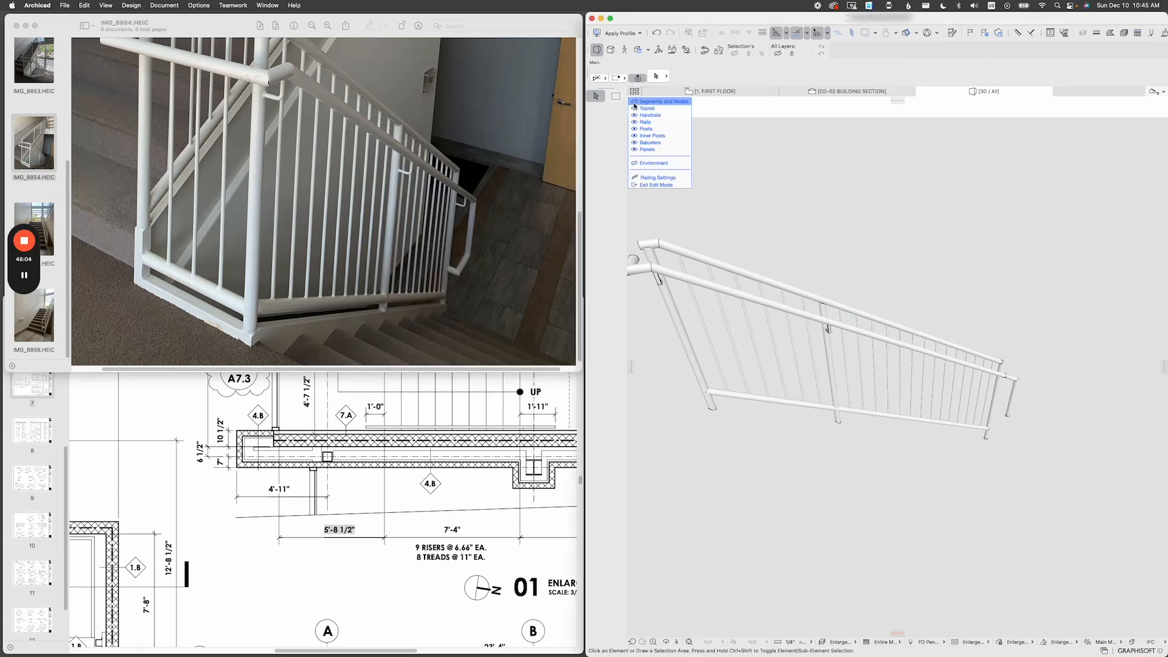
left_click(784, 339)
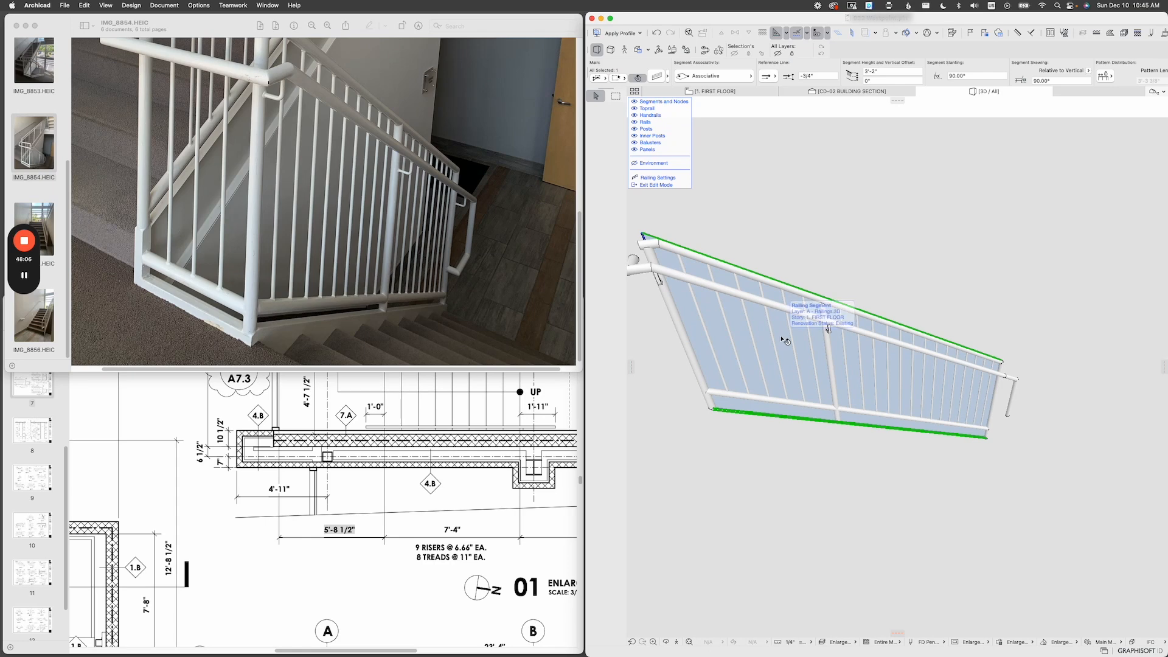
double_click(891, 428)
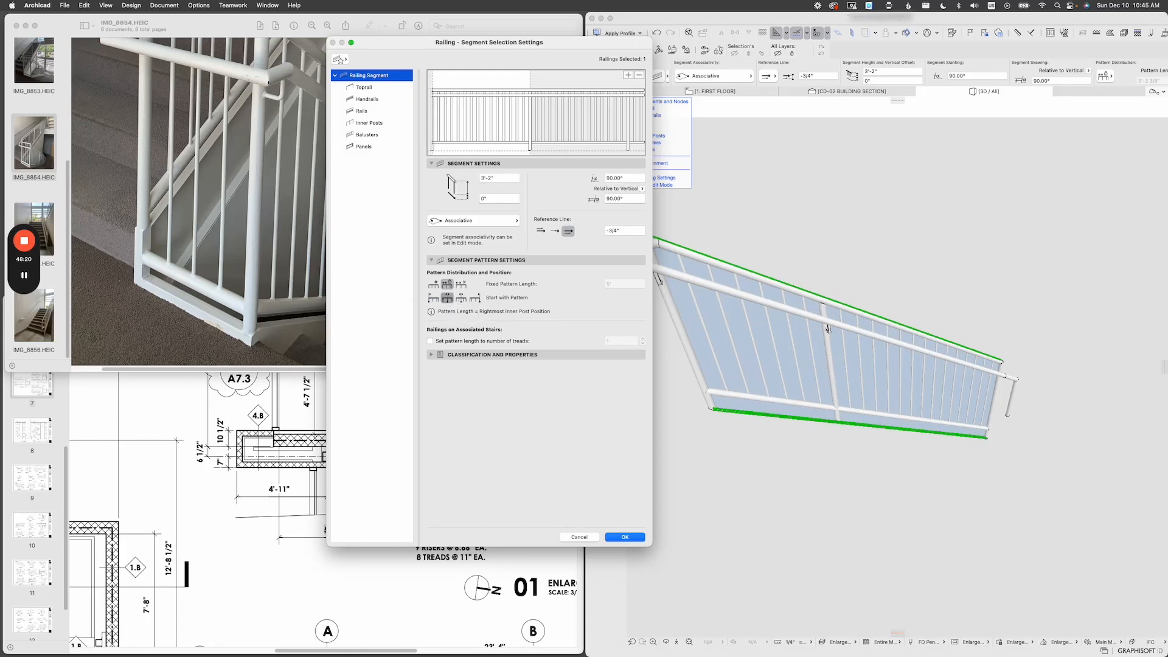
left_click(450, 299)
left_click(627, 537)
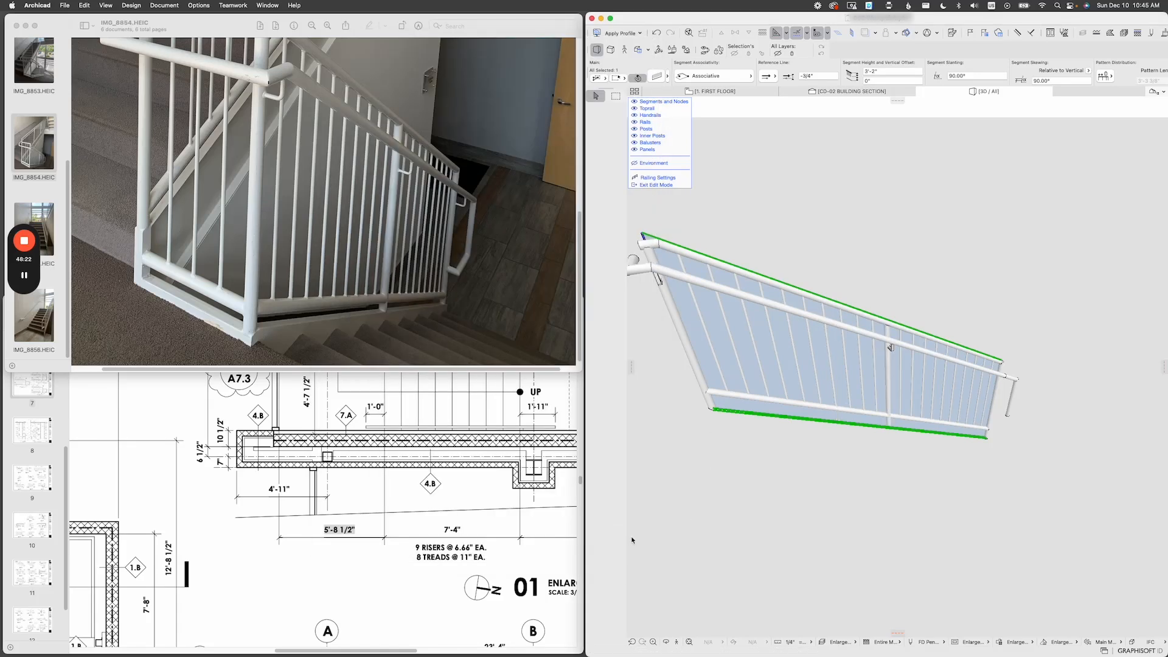
Check the sloped segment's pattern settings and leave the railing's edit mode.
middle_click_drag(845, 409, 772, 391, "shift")
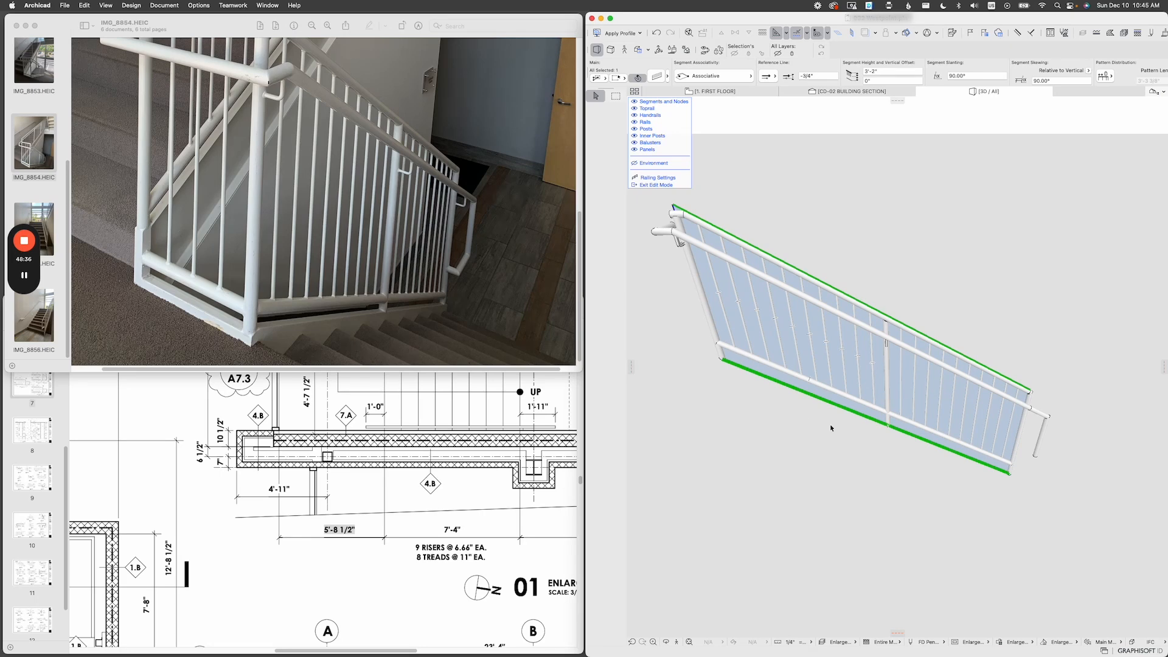
scroll(832, 430, "down", 3)
middle_click_drag(832, 430, 858, 408, "shift")
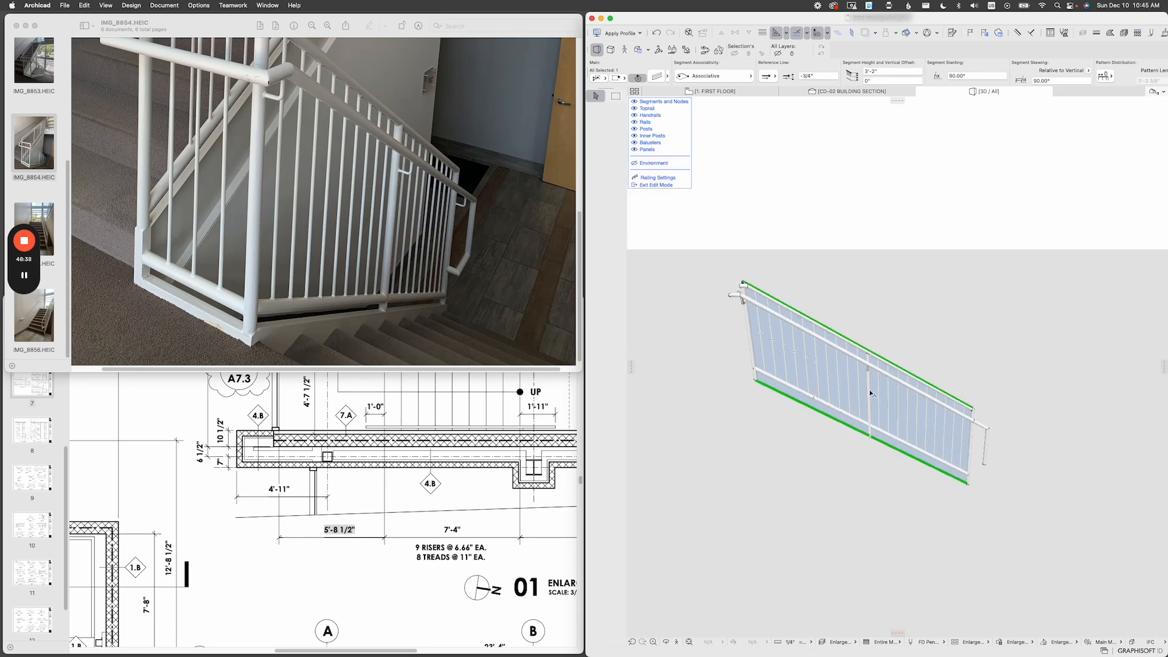
double_click(859, 385)
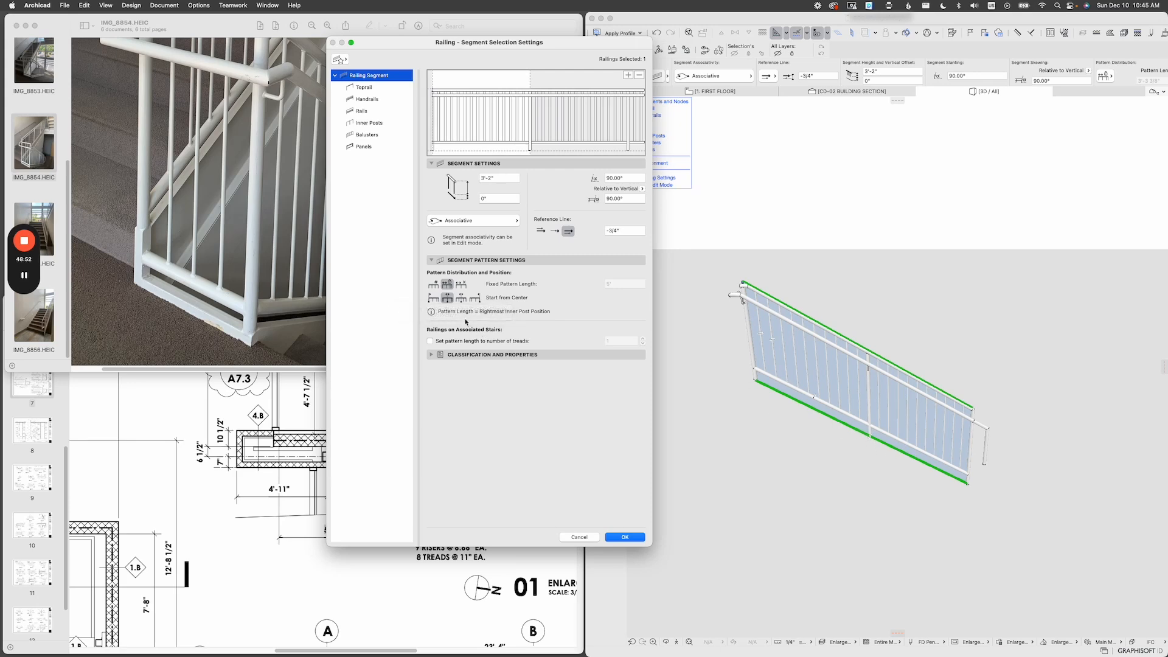
left_click(625, 538)
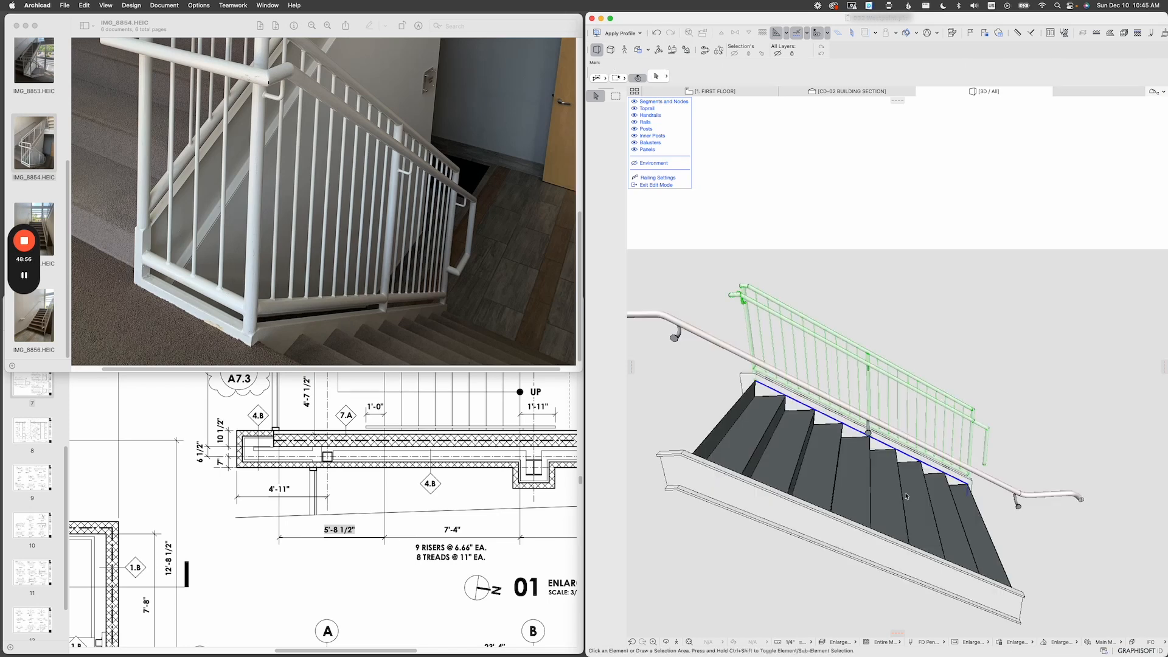
key("Escape")
key("Escape")
Inspect the railing beside the stairs, re-enter its edit mode and select the sloped handrail.
middle_click_drag(975, 455, 959, 485, "shift")
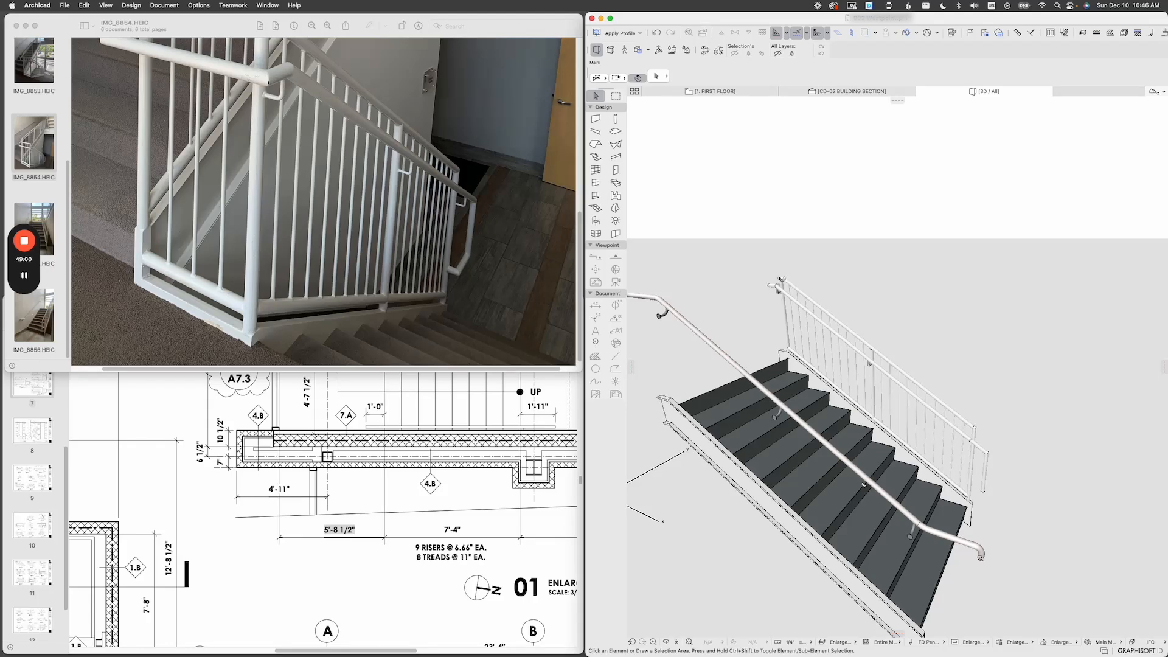
scroll(894, 453, "up", 3)
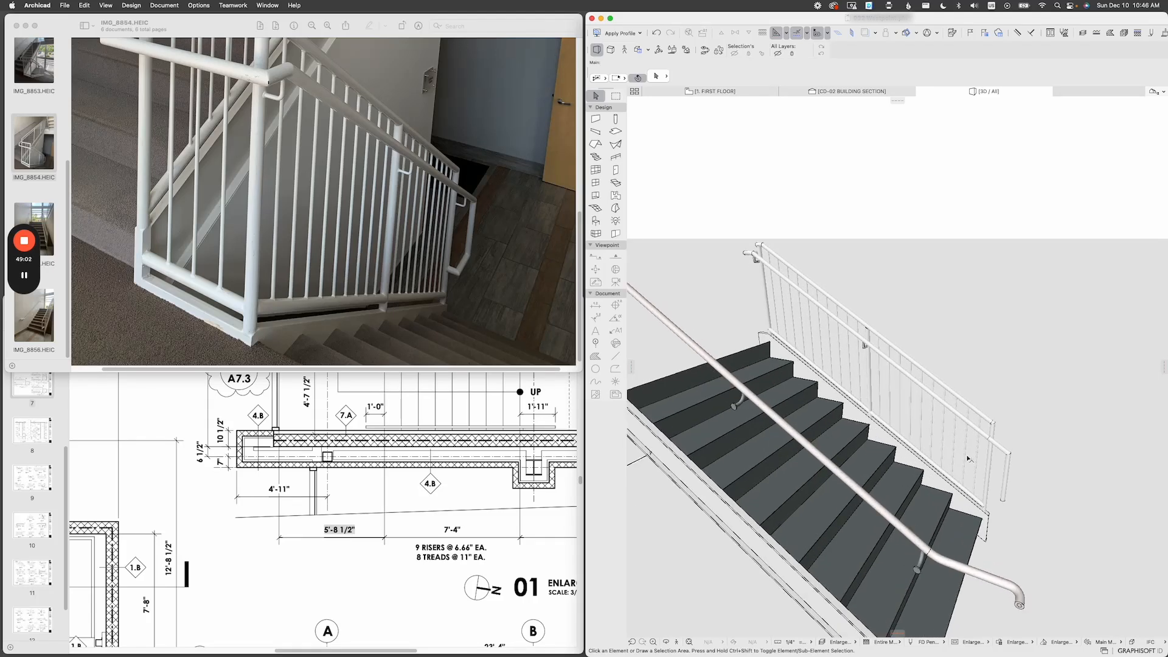
scroll(964, 455, "up", 5)
scroll(964, 454, "down", 8)
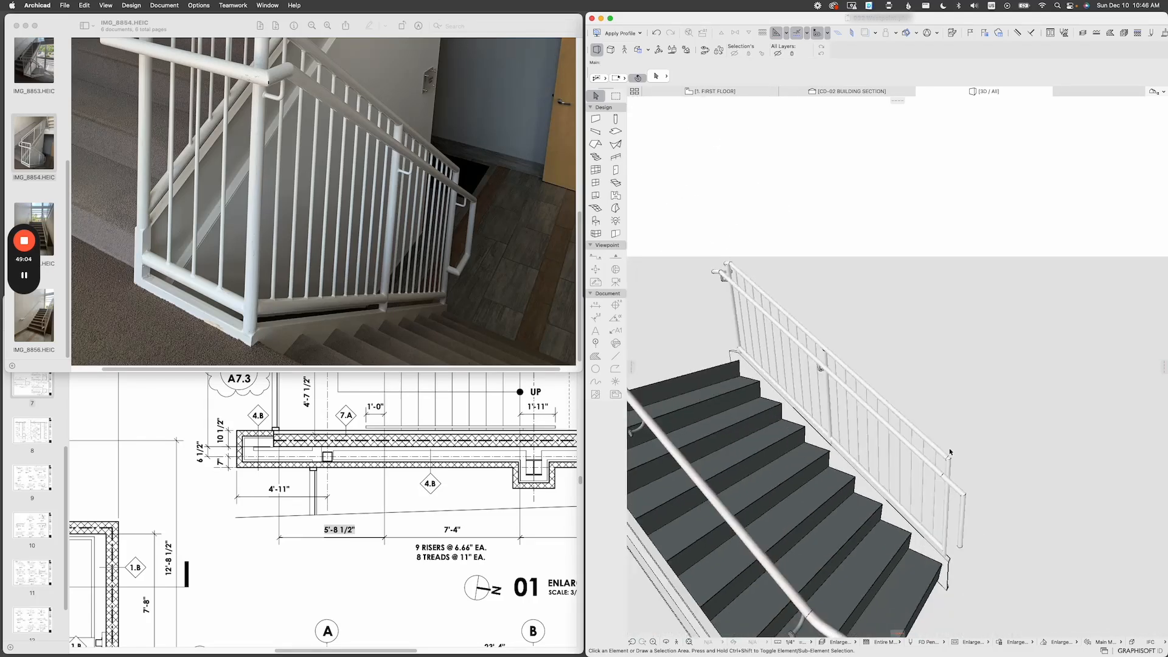
middle_click_drag(931, 446, 878, 404, "shift")
scroll(879, 403, "up", 10)
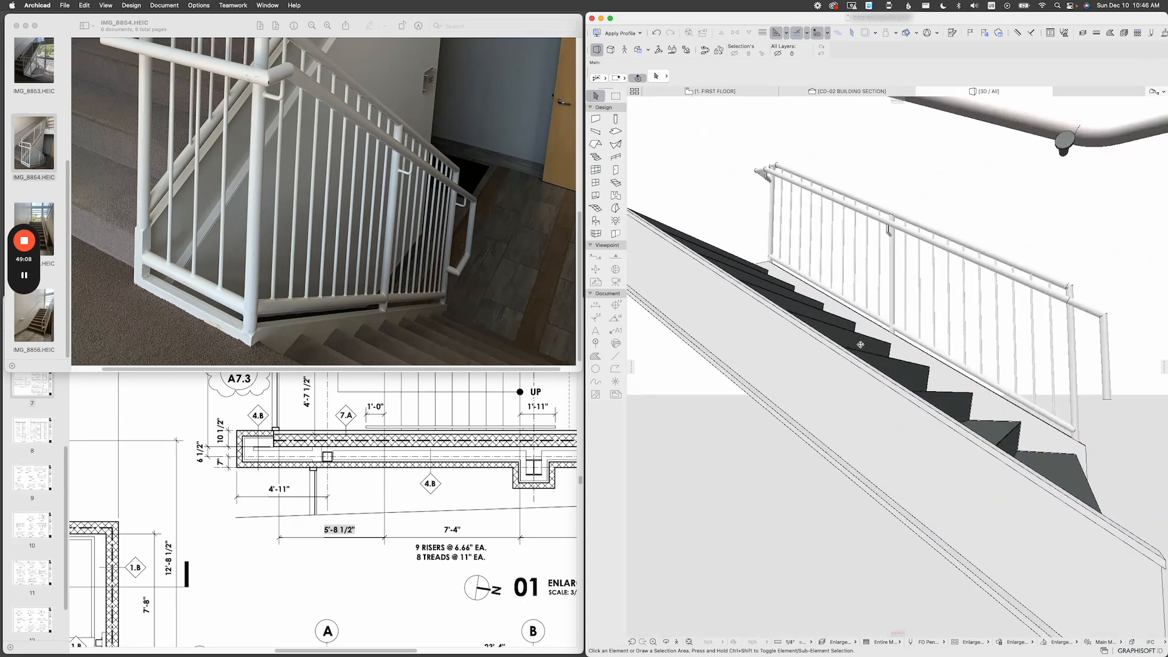
middle_click_drag(852, 343, 972, 341, "shift")
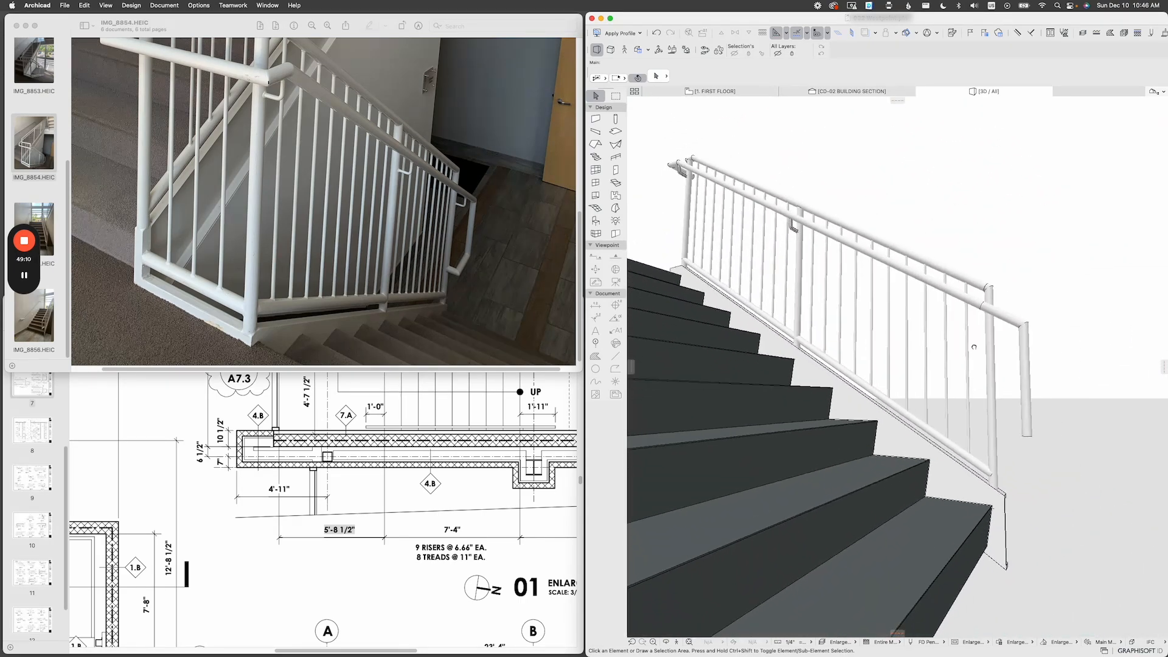
left_click(965, 299)
left_click(956, 427)
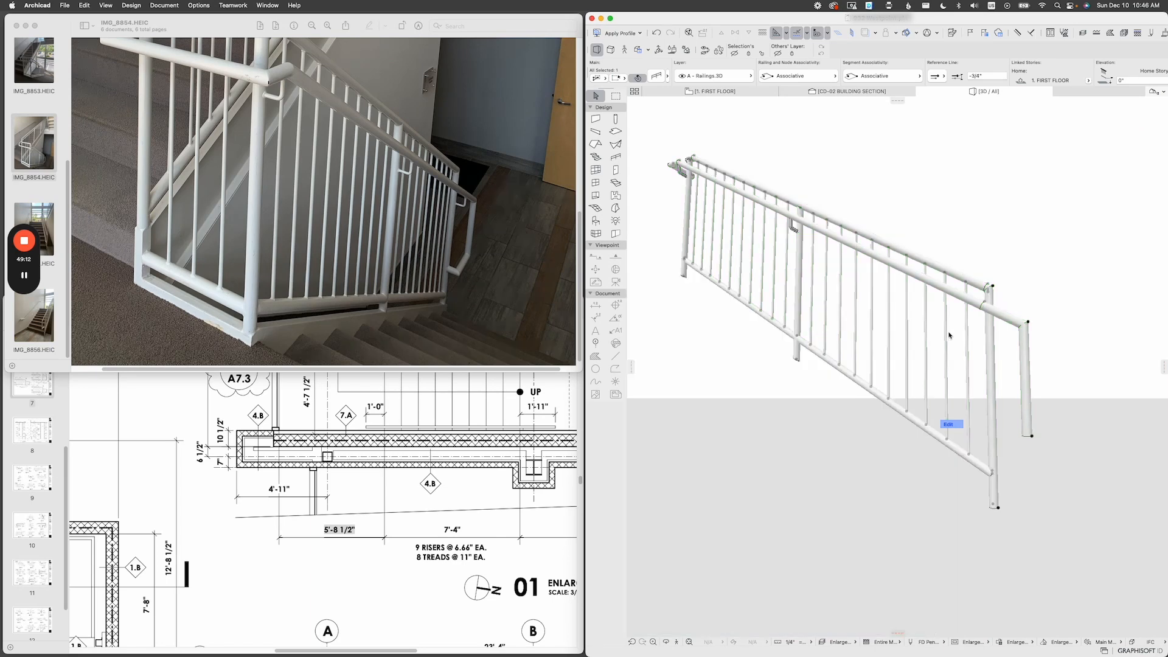
left_click(955, 295)
middle_click_drag(962, 358, 978, 360)
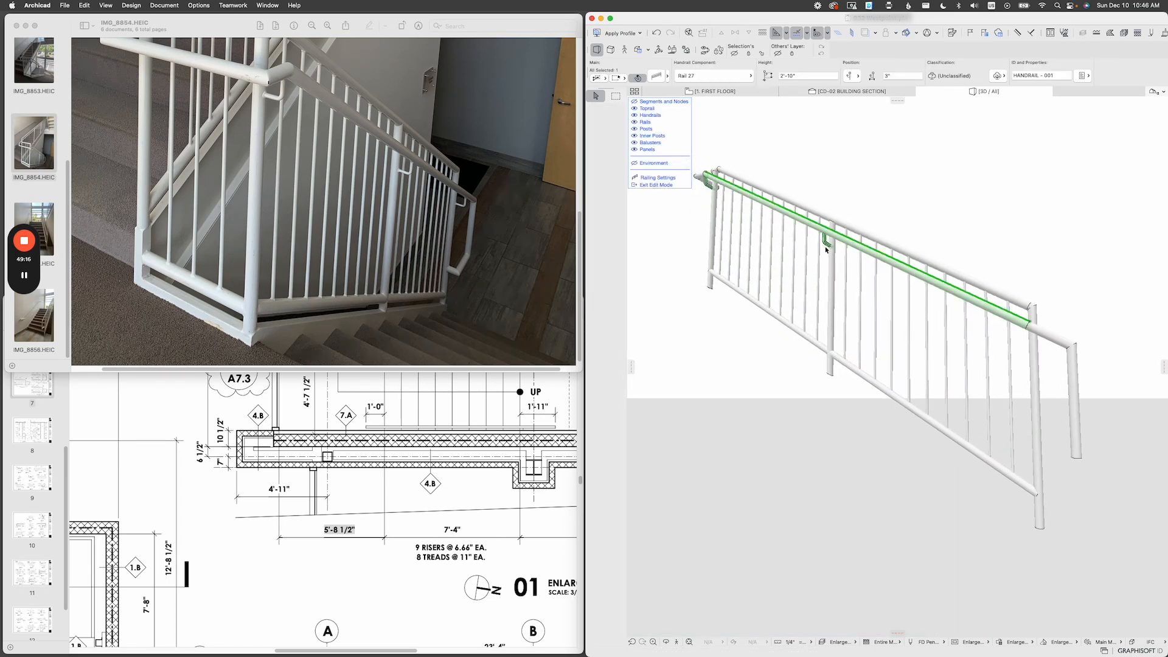
Set the sloped handrail's fixing distribution to Distribute by Pattern with 5' between fixings, and apply it.
double_click(1028, 344)
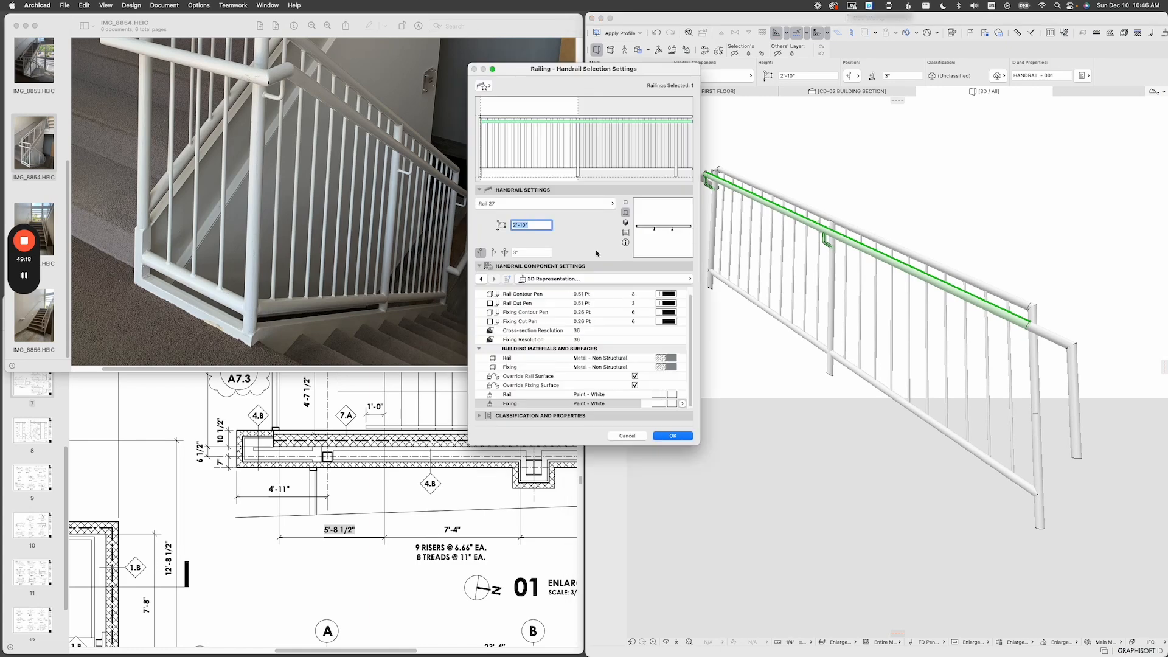
left_click(609, 279)
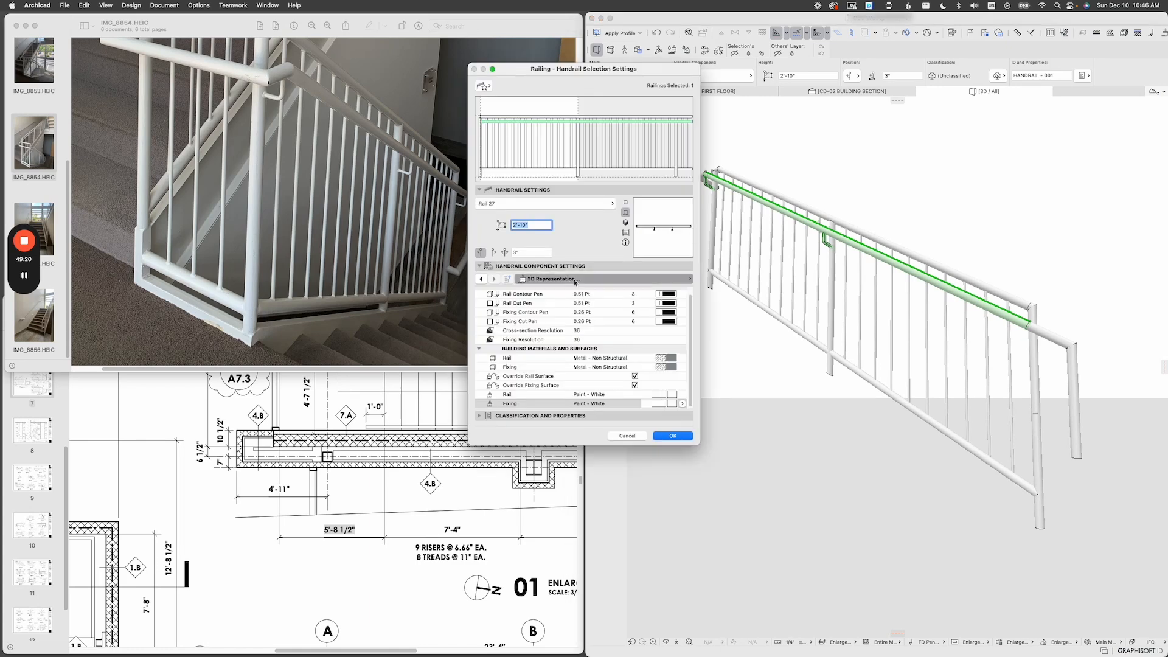
left_click(724, 291)
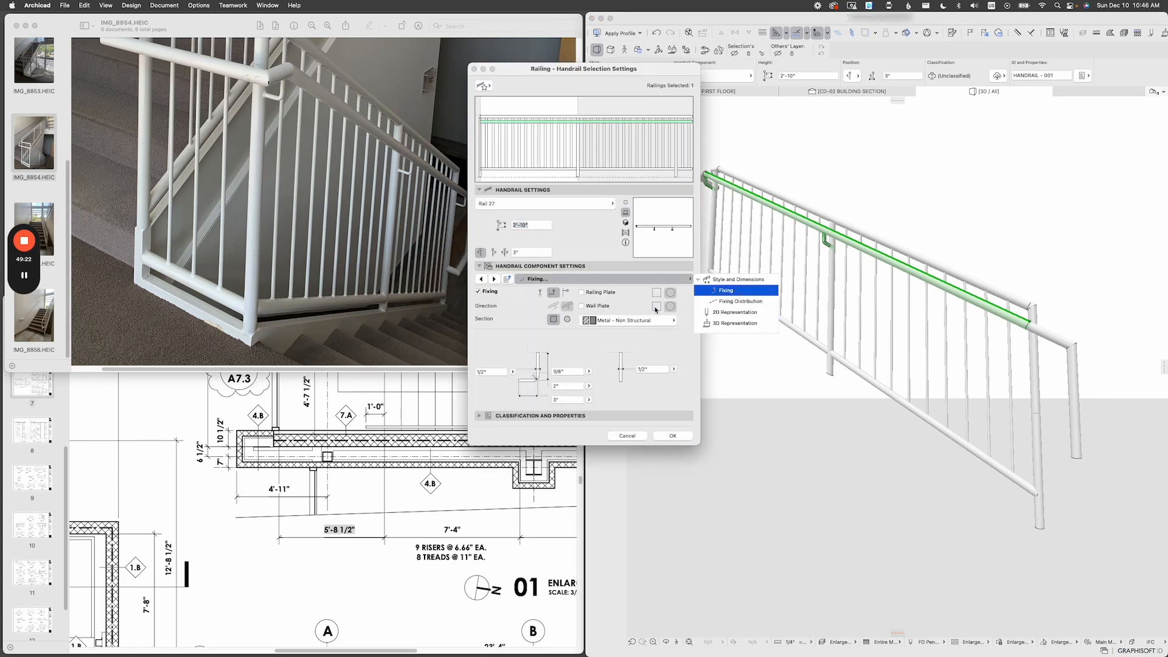
left_click(737, 301)
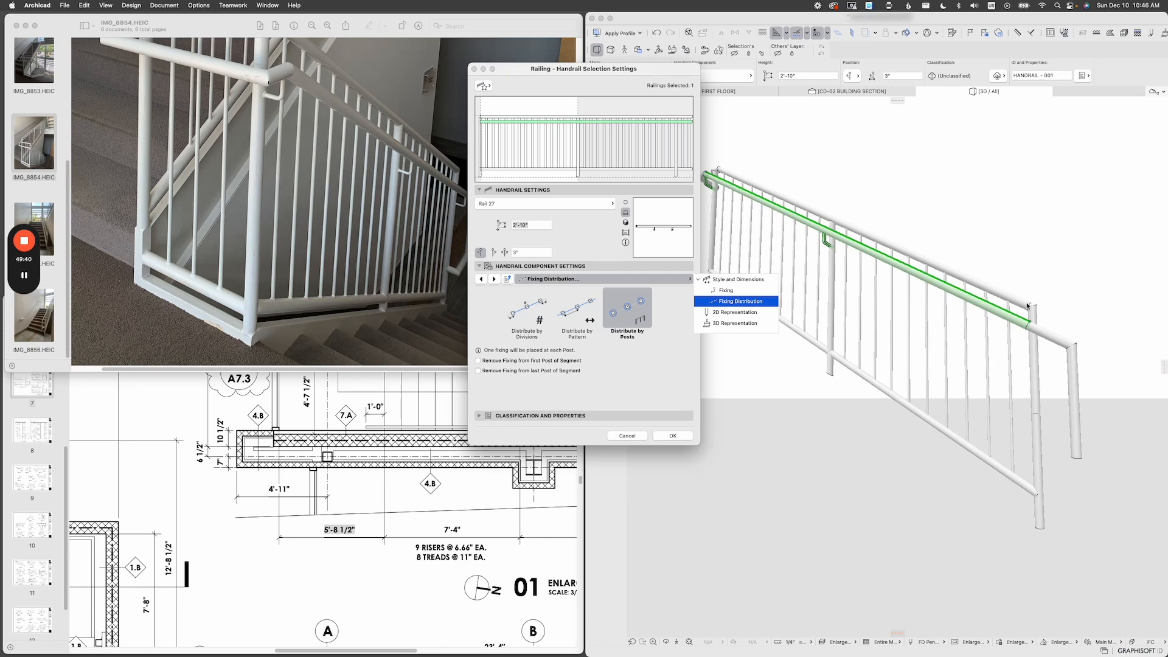
left_click(578, 309)
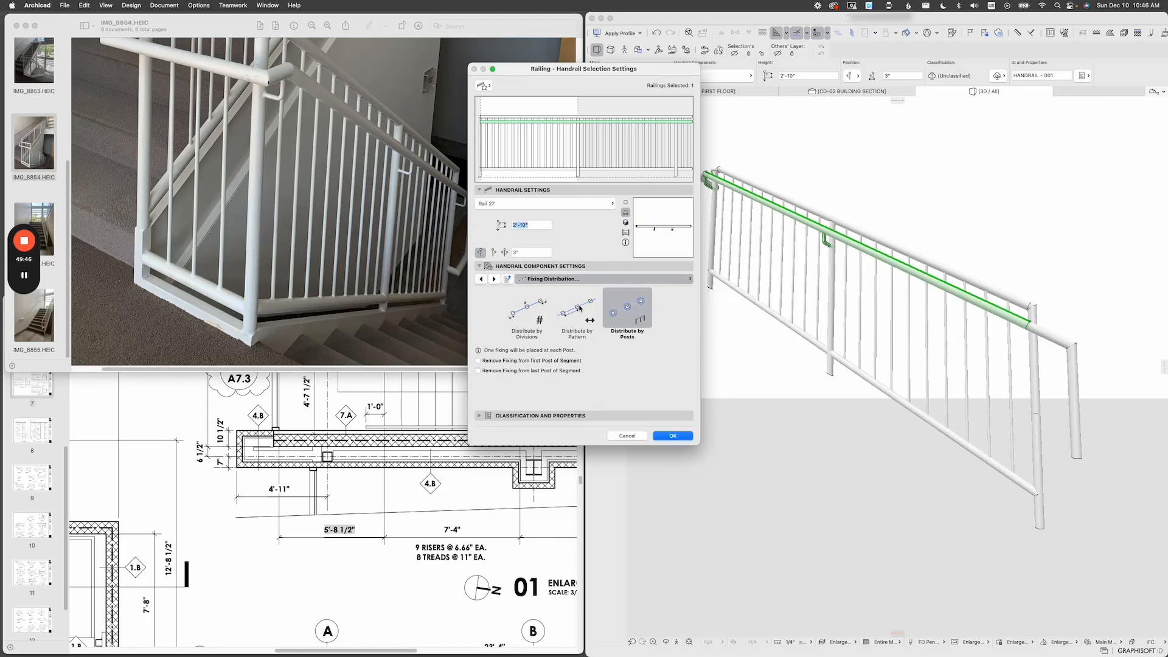
left_click(578, 310)
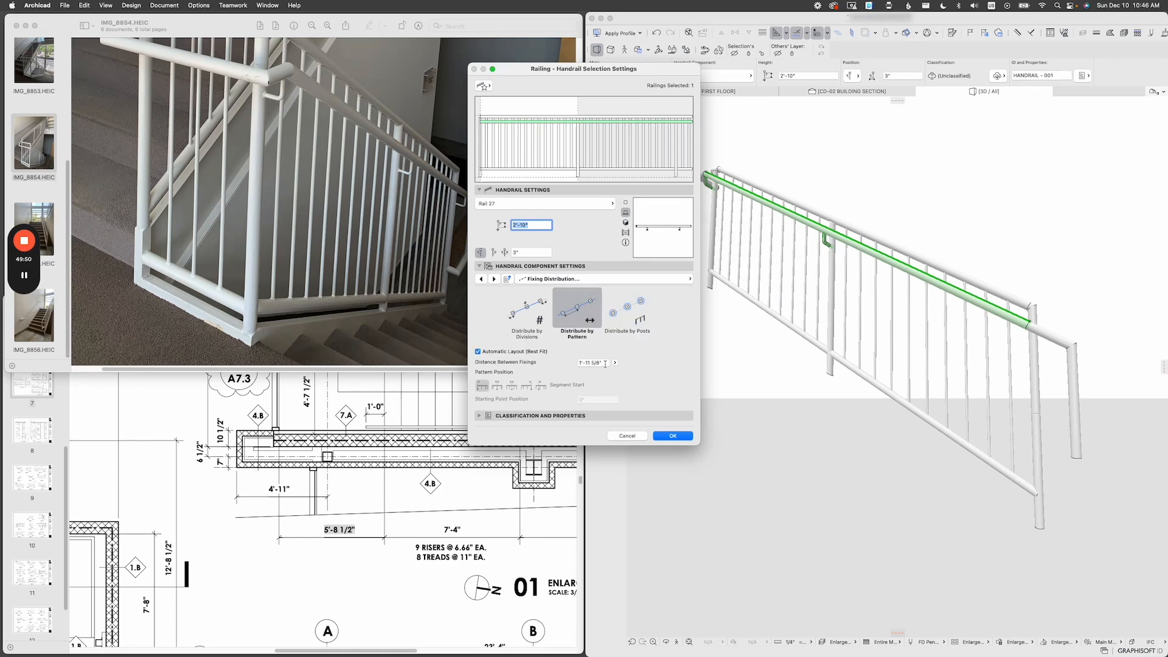
left_click(600, 363)
type("5")
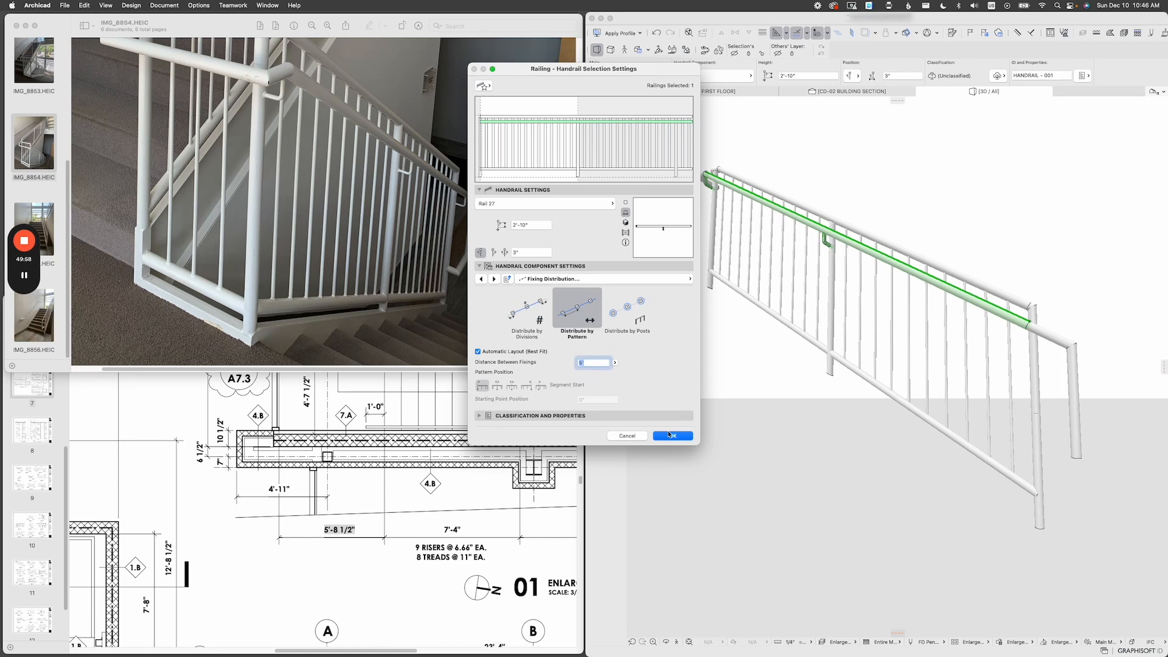
left_click(673, 436)
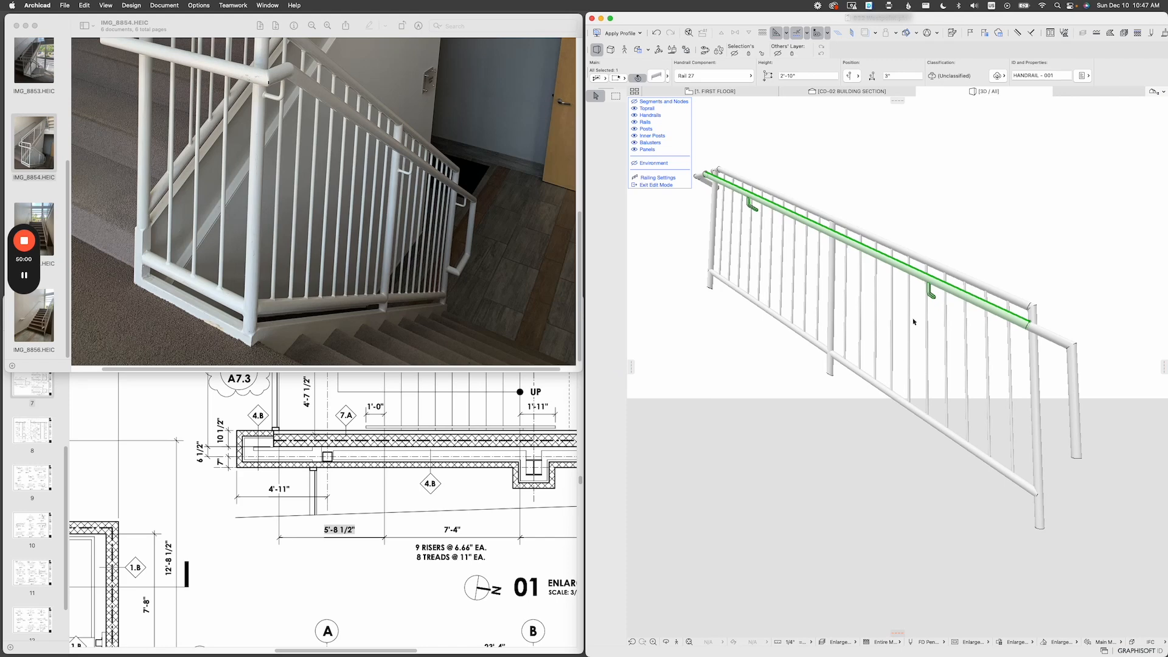
Turn off automatic layout for the sloped handrail's fixings and set their pattern position to Segment Center (by pattern edge).
key("super+t")
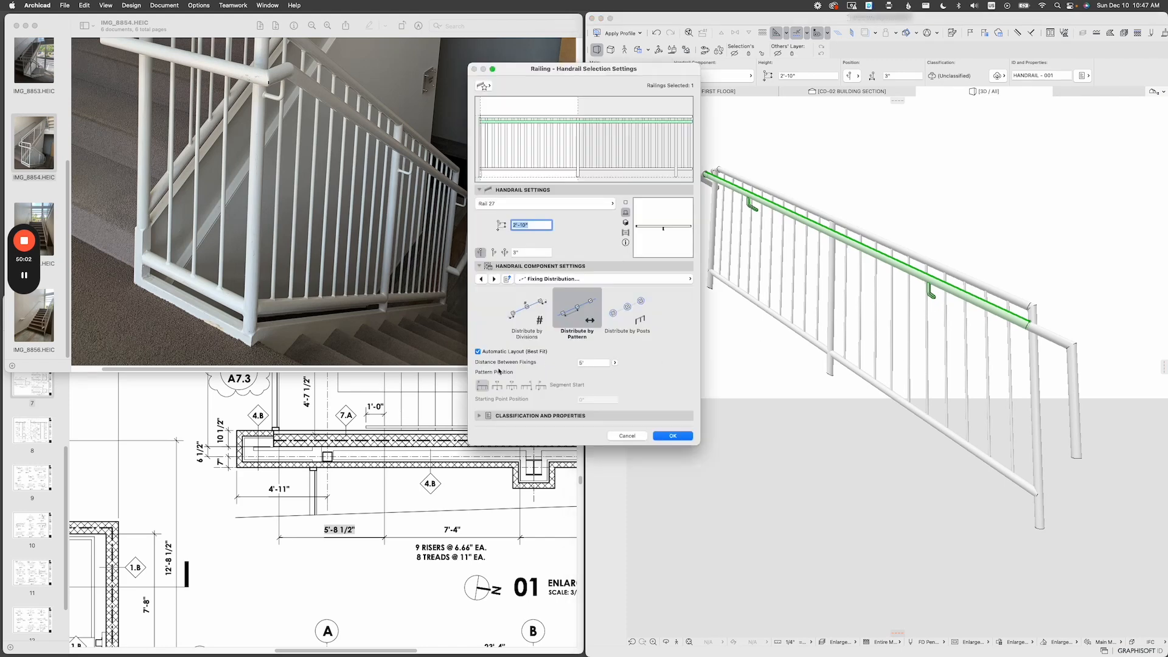
left_click(486, 352)
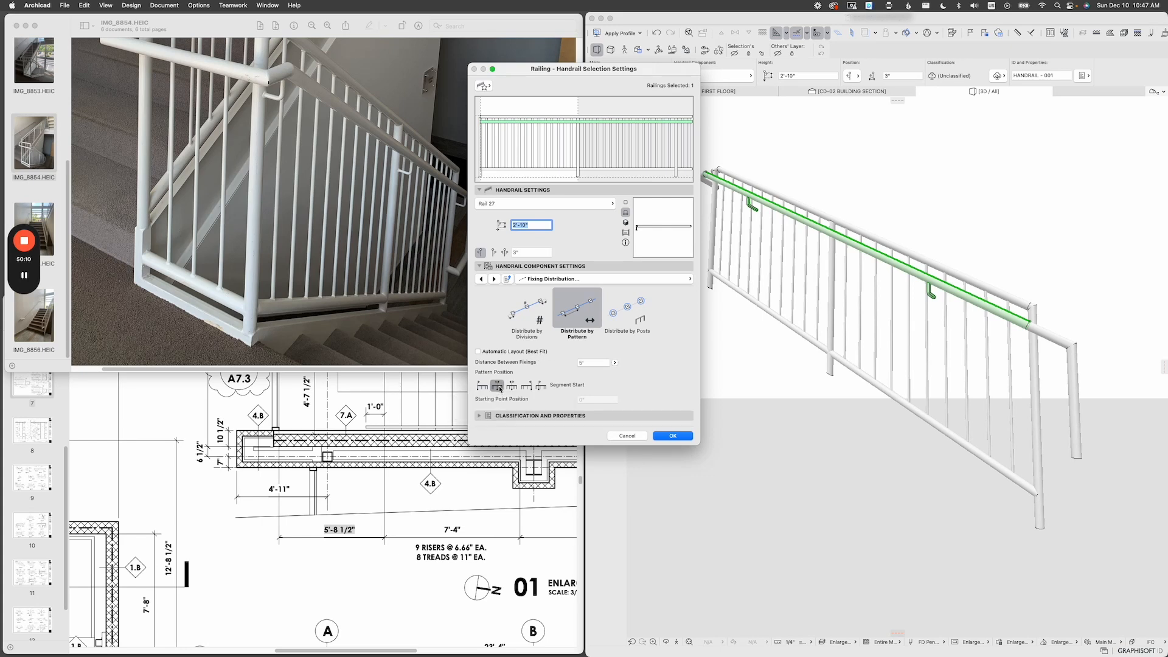
left_click(672, 435)
Try the Segment Center (by pattern midpoint) position for the sloped handrail's fixings.
mouse_move(866, 330)
middle_mouse_down("shift")
mouse_move(876, 314)
mouse_move(875, 329)
middle_mouse_up("shift")
key("super+t")
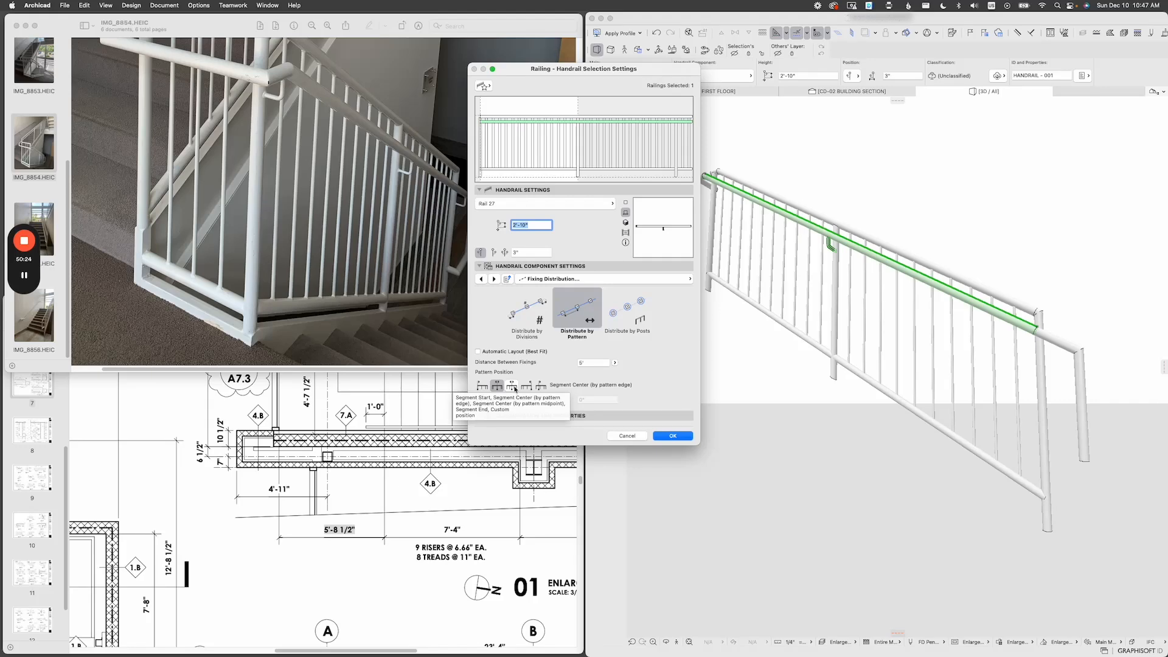
left_click(673, 436)
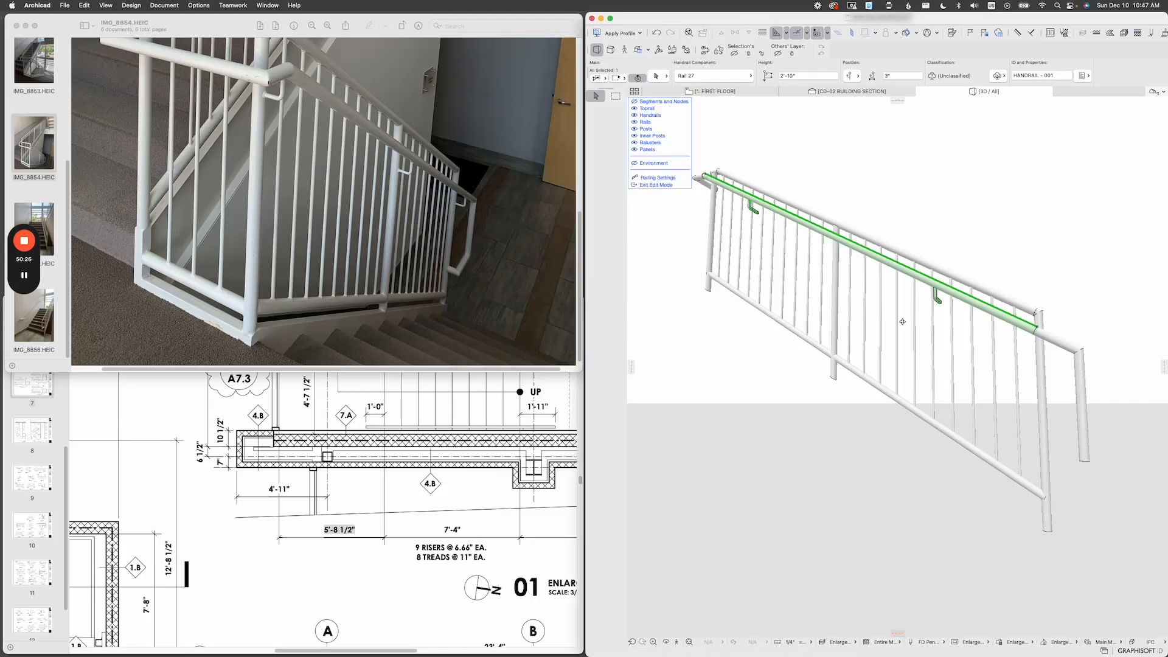
Set the fixings' pattern position back to Segment Center (by pattern edge) and the distance between fixings to 10'.
key("super+t")
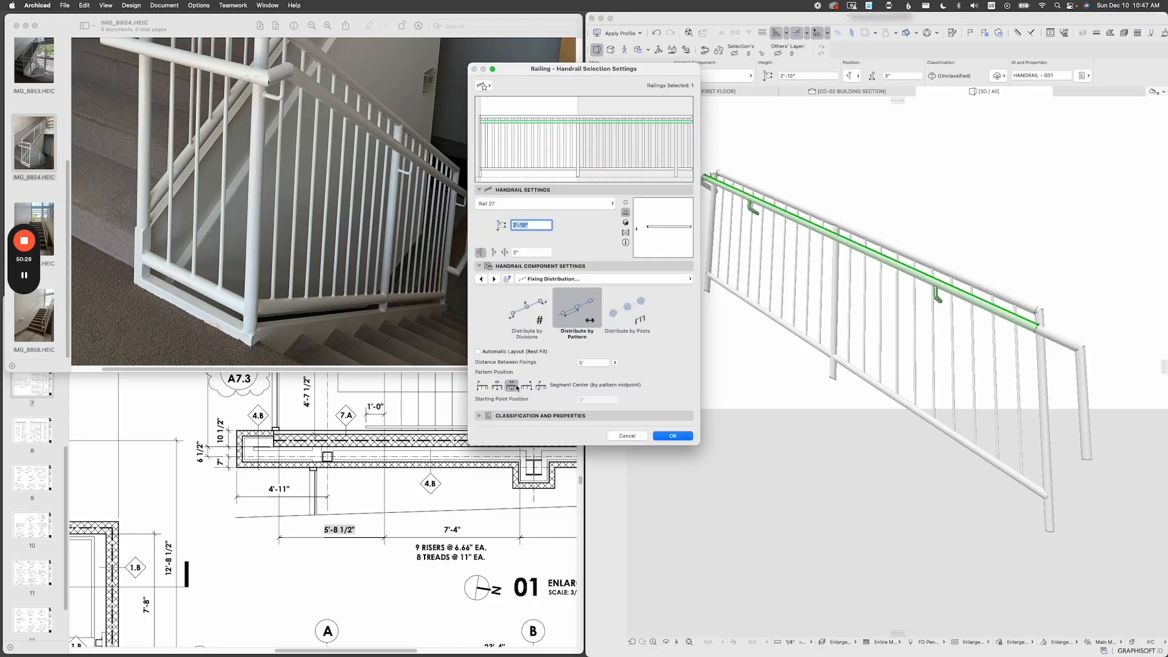
left_click(497, 385)
left_click(594, 362)
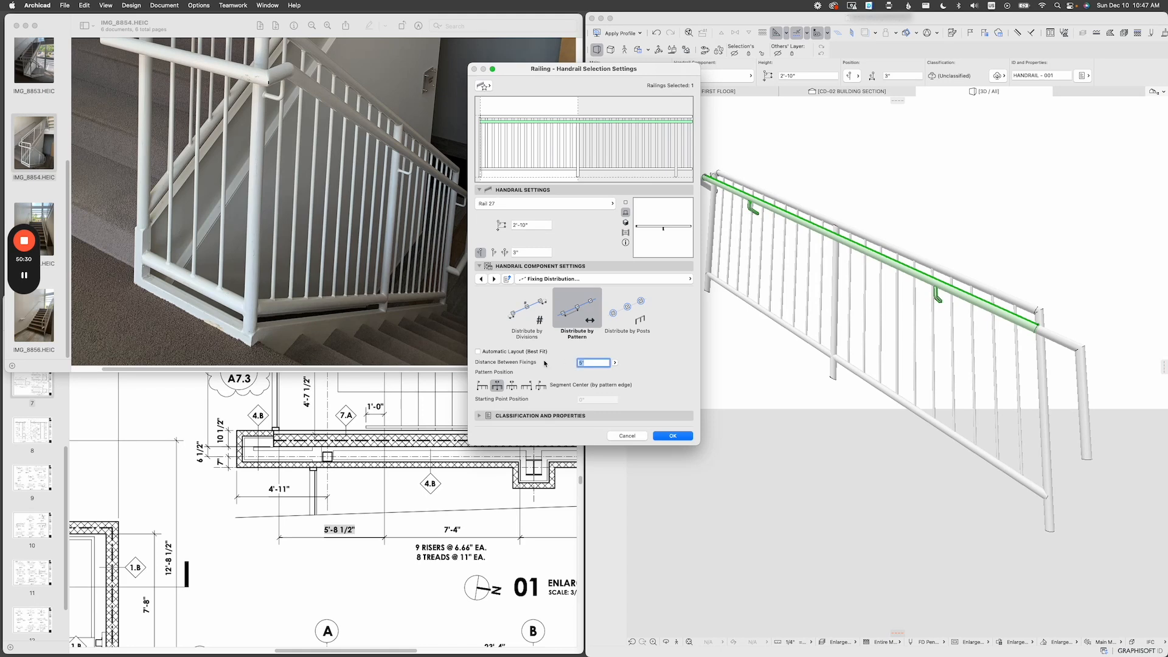
key("Return")
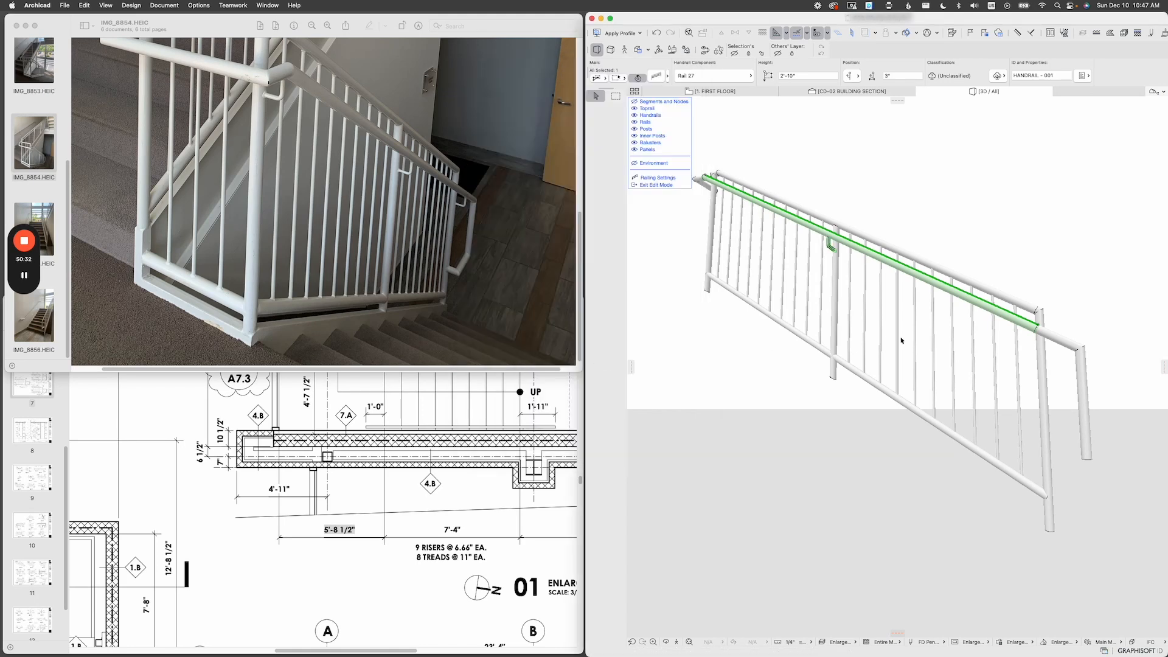
Change the sloped handrail's fixing distribution to Distribute by Divisions and set the number of divisions to 2.
key("super+t")
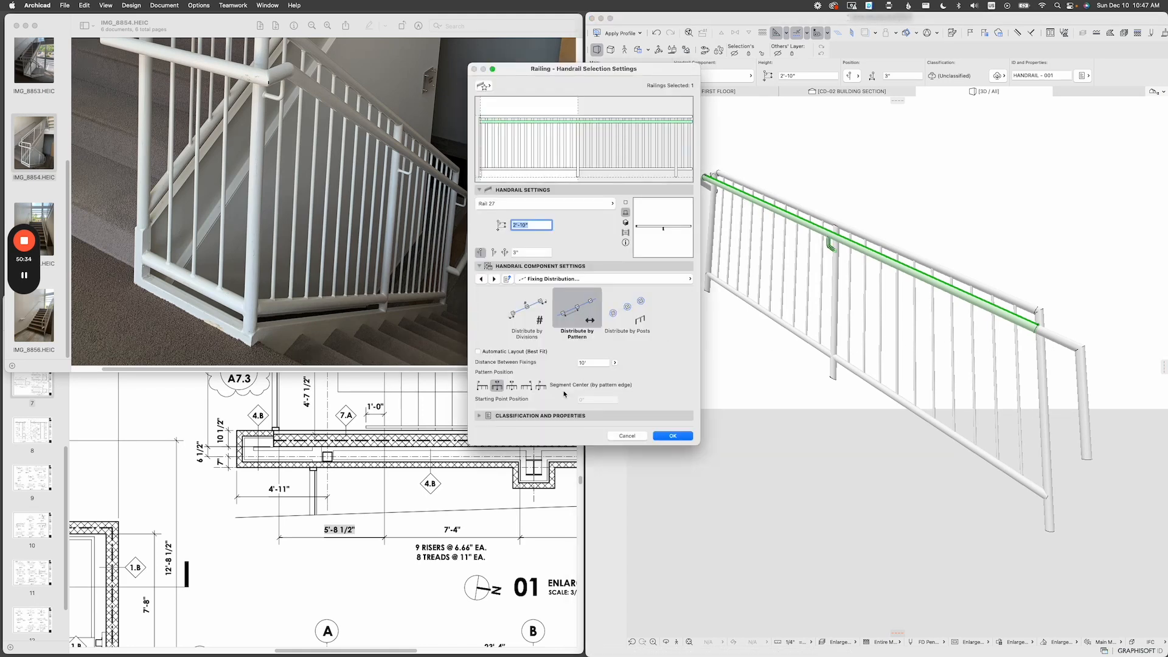
left_click(530, 311)
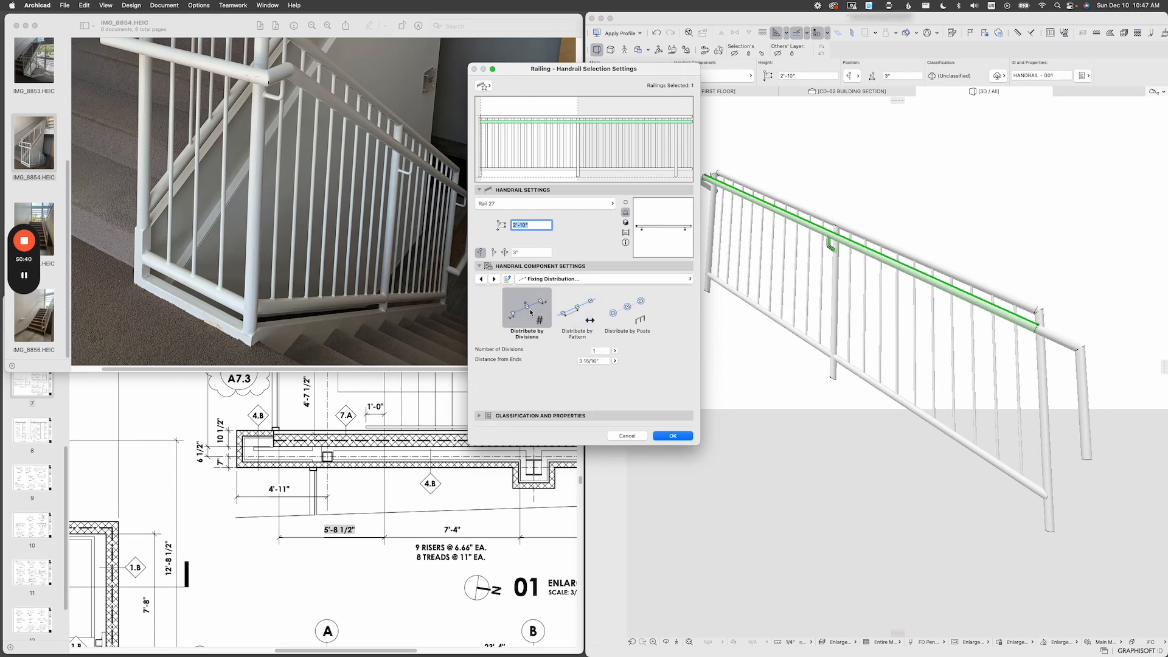
left_click(673, 436)
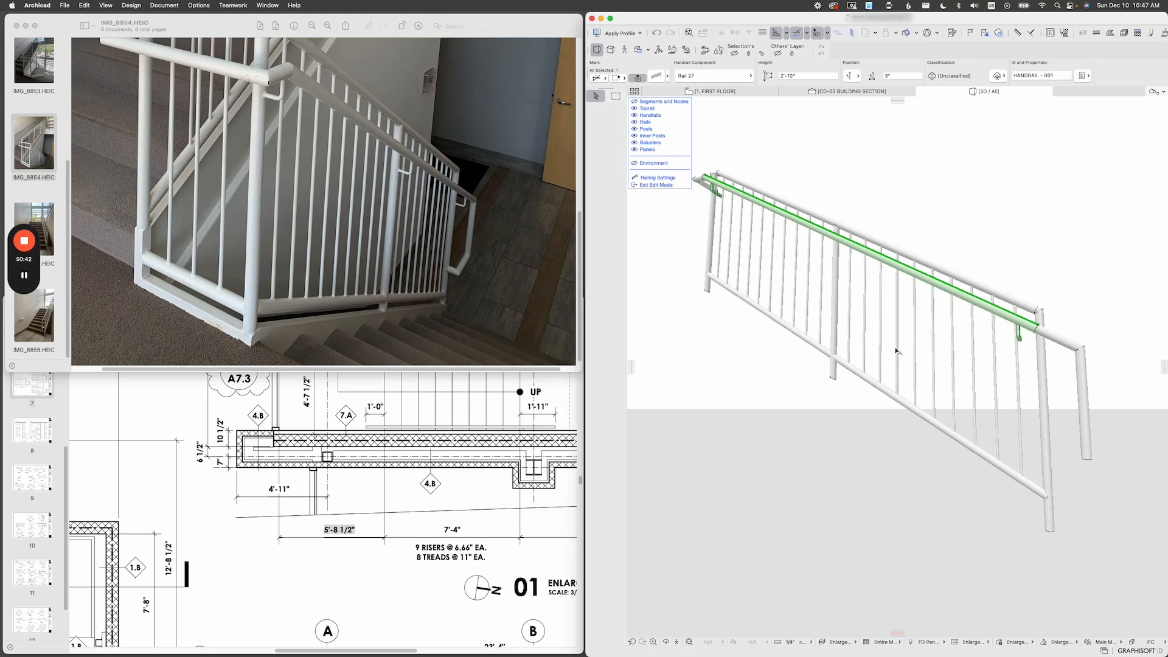
middle_click_drag(896, 351, 892, 350, "shift")
key("super+t")
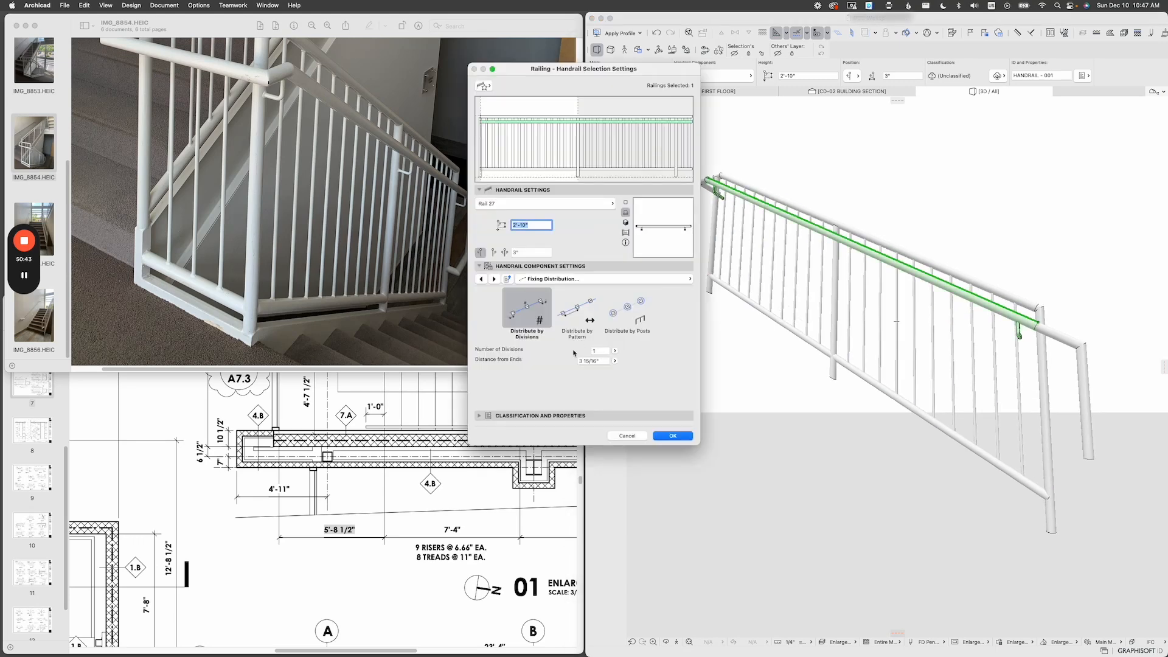
left_click(607, 350)
key("Return")
Set the fixings' distance from the ends of the sloped handrail to 0.
middle_click_drag(901, 351, 931, 347, "shift")
key("super+t")
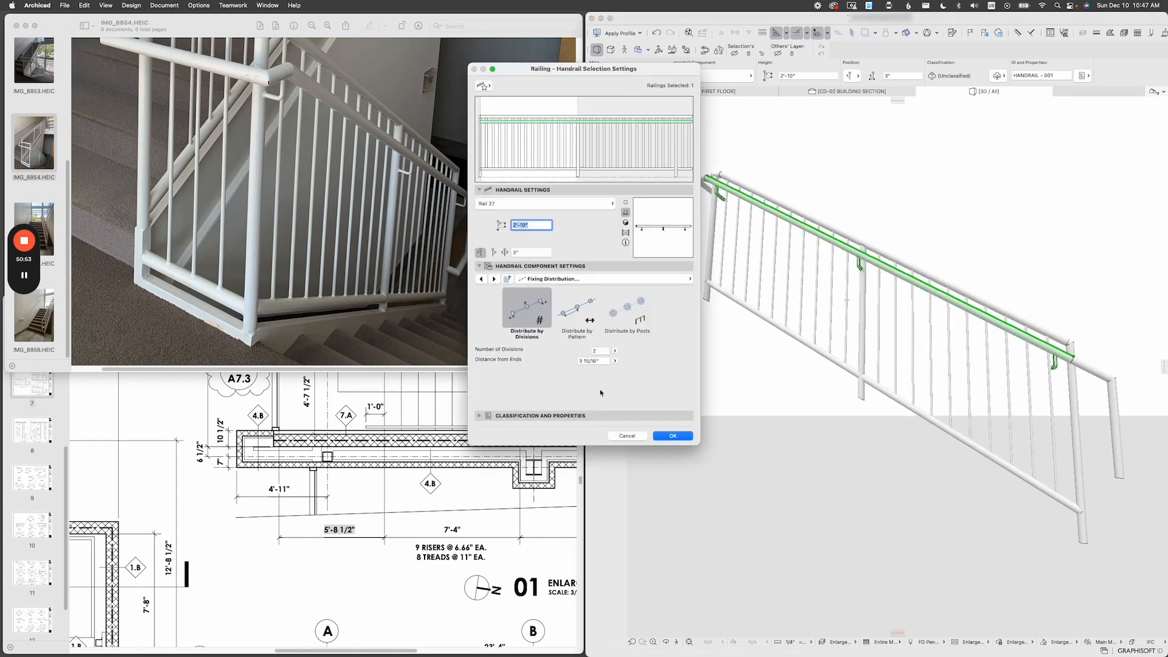
left_click(606, 361)
type("0")
key("Return")
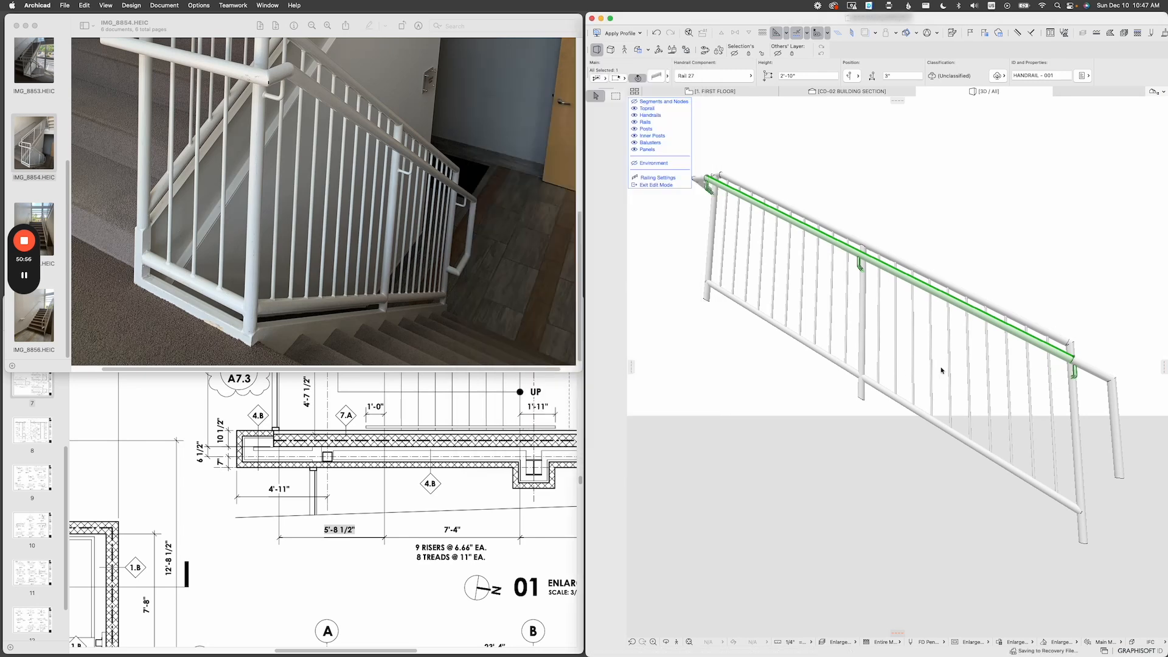
Check the fixings along the sloped handrail and leave the railing's edit mode.
middle_click_drag(1057, 379, 965, 373, "shift")
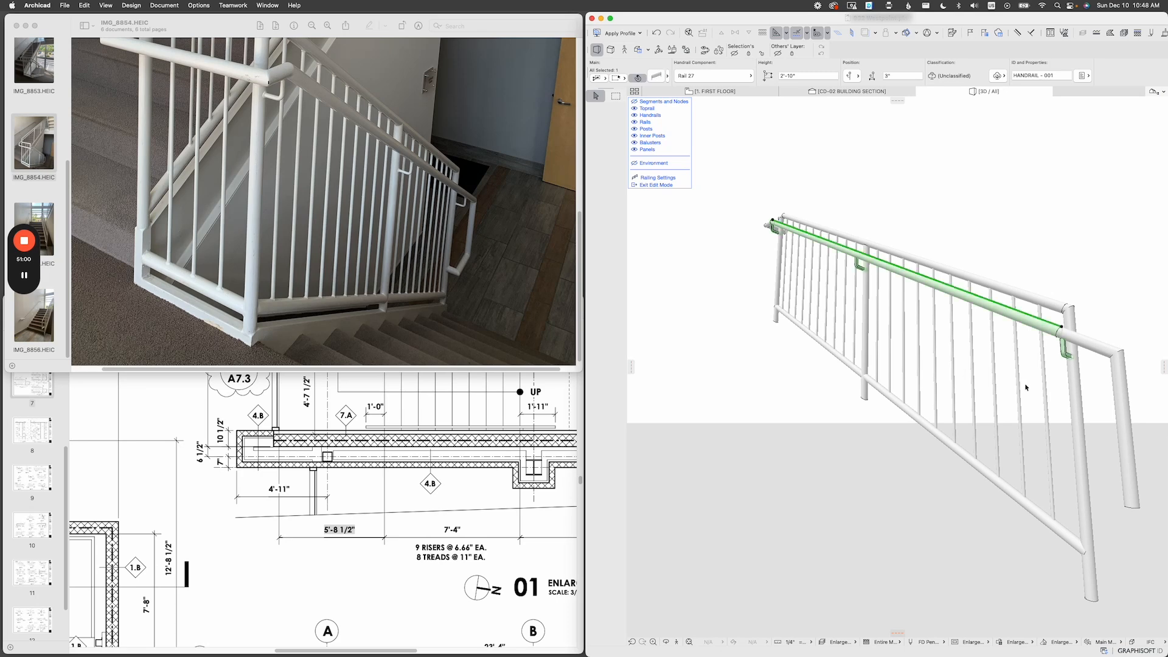
middle_click_drag(863, 286, 785, 345, "shift")
key("Escape")
key("Escape")
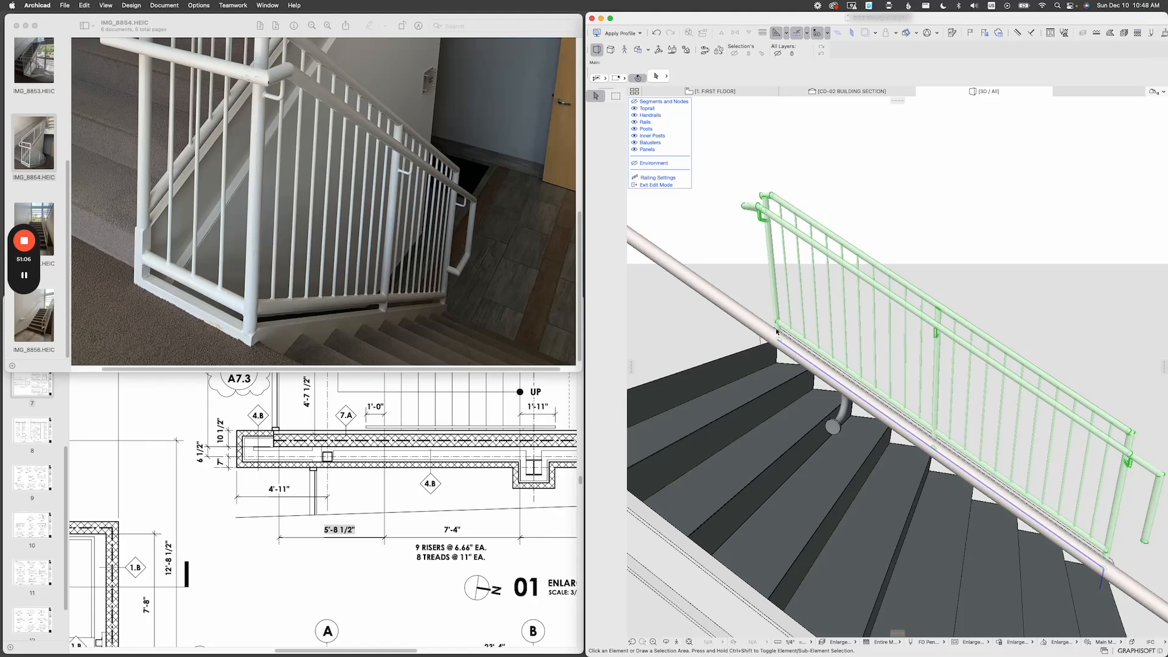
key("Escape")
Examine the finished railing on its stair flight from several angles, along with the separate multi-flight staircase.
scroll(778, 323, "down", 5)
middle_click_drag(832, 341, 897, 341, "shift")
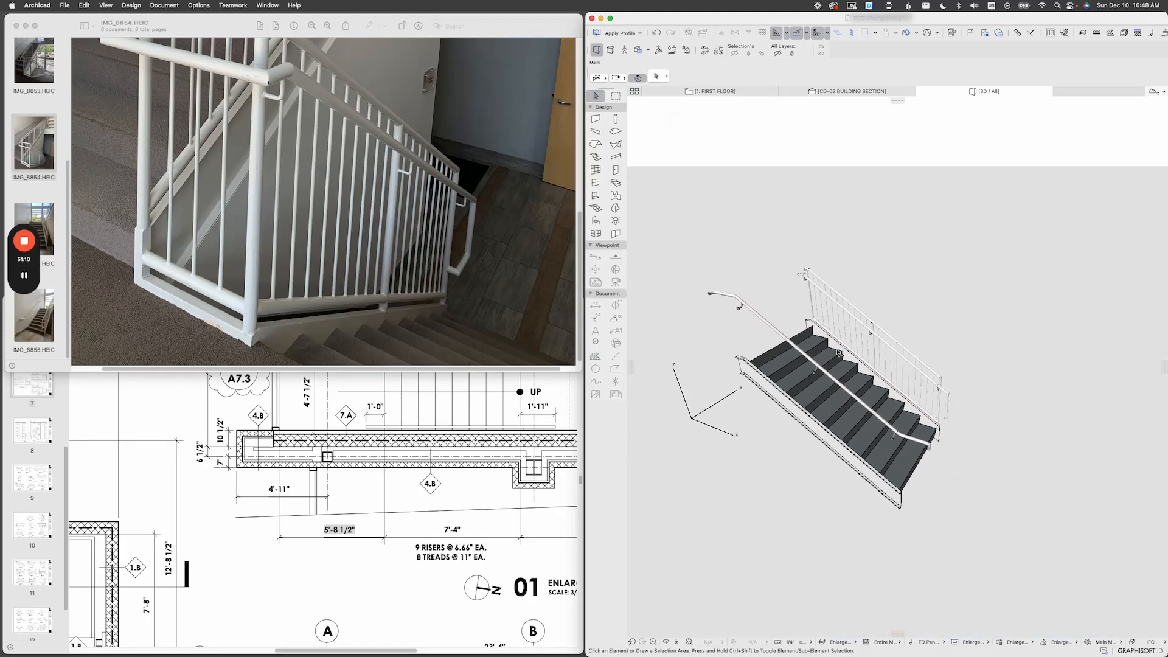
scroll(821, 365, "up", 3)
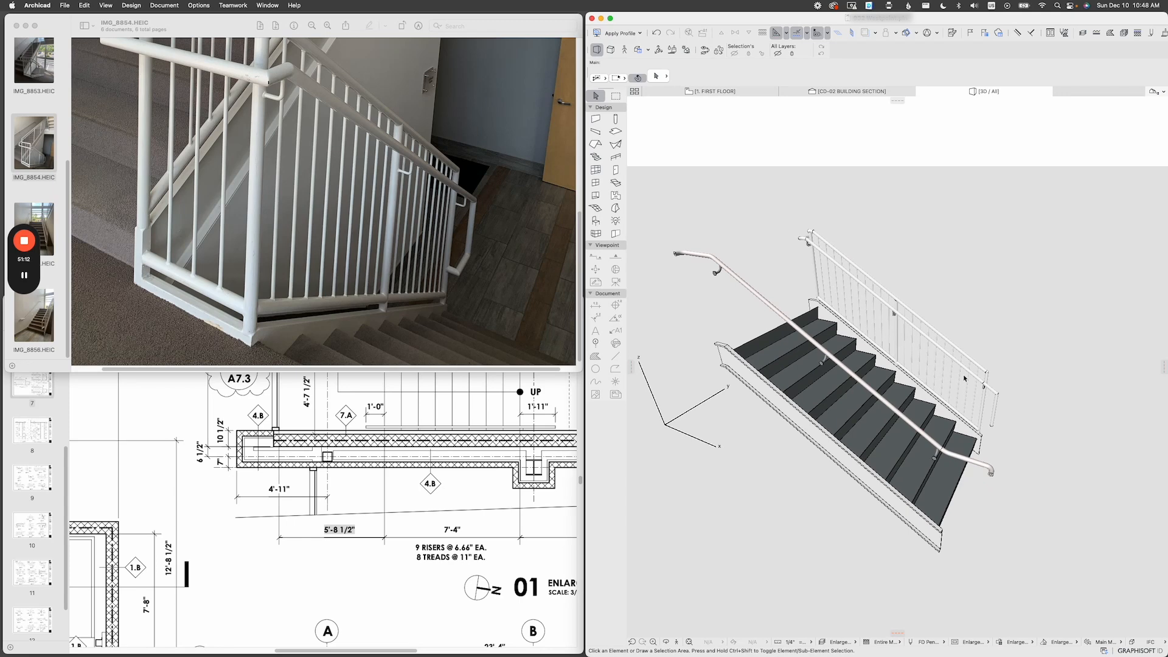
middle_click_drag(856, 300, 886, 349, "shift")
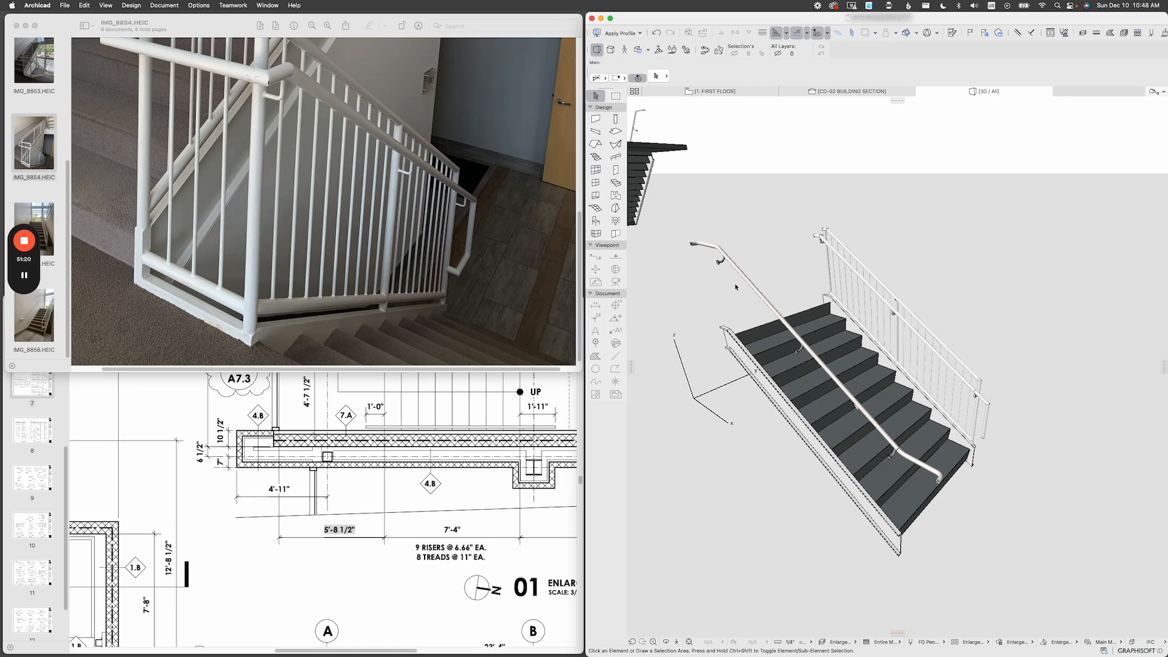
middle_click_drag(828, 286, 869, 380, "shift")
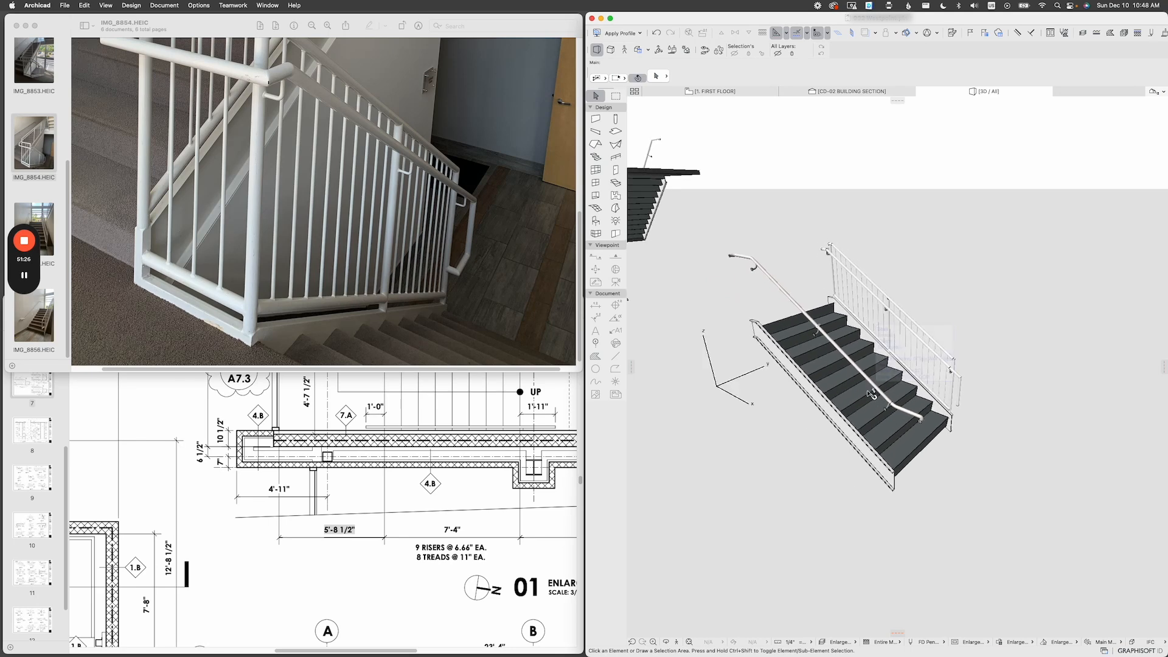
scroll(872, 344, "down", 5)
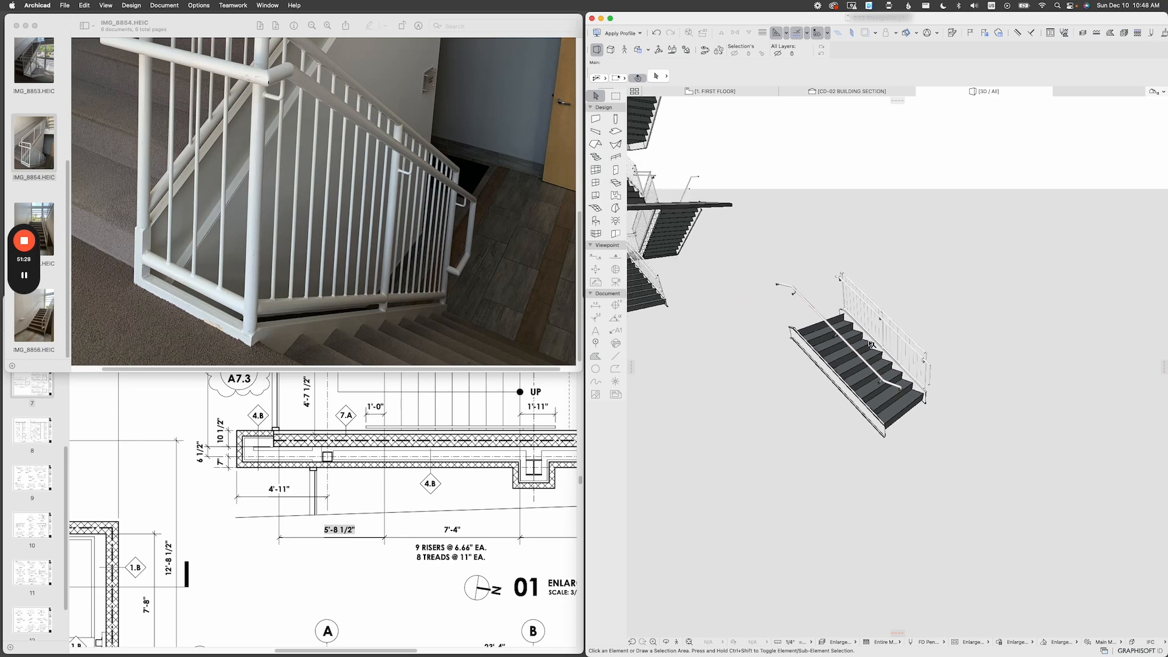
middle_click_drag(764, 309, 846, 367)
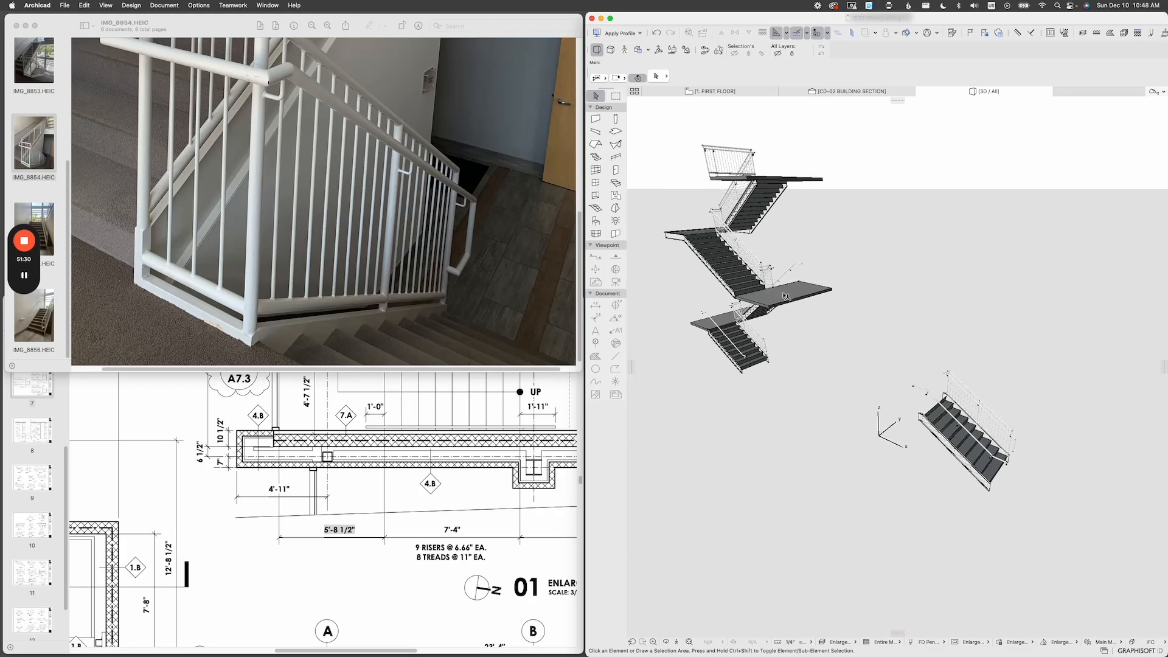
middle_click_drag(964, 418, 952, 415)
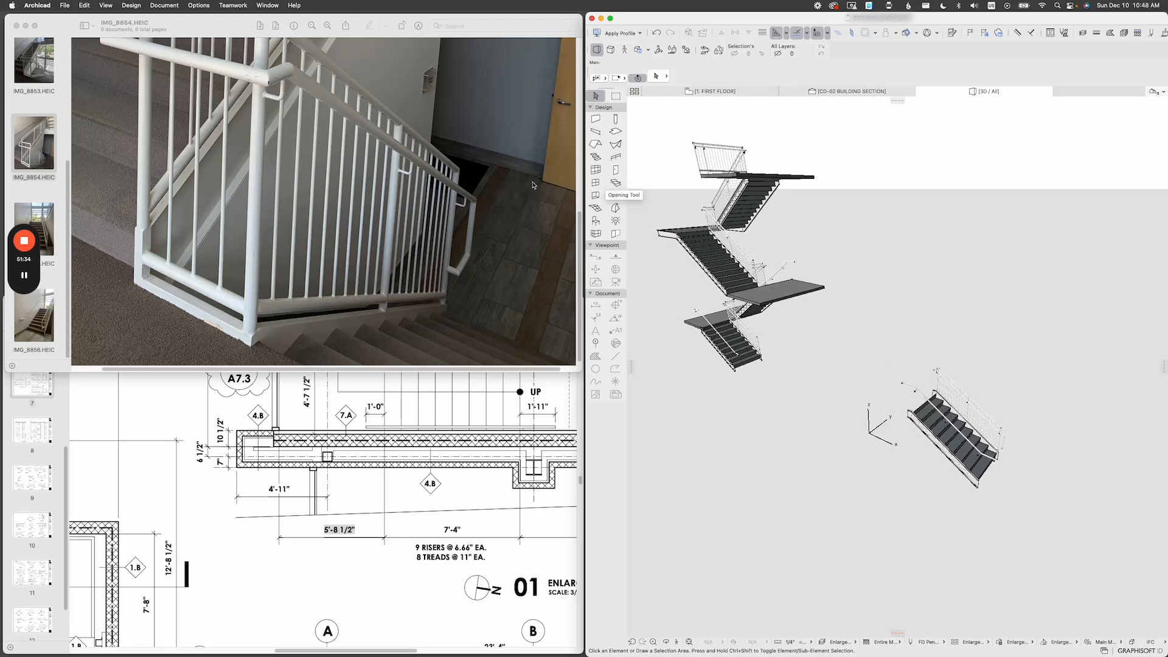
mouse_move(24, 244)
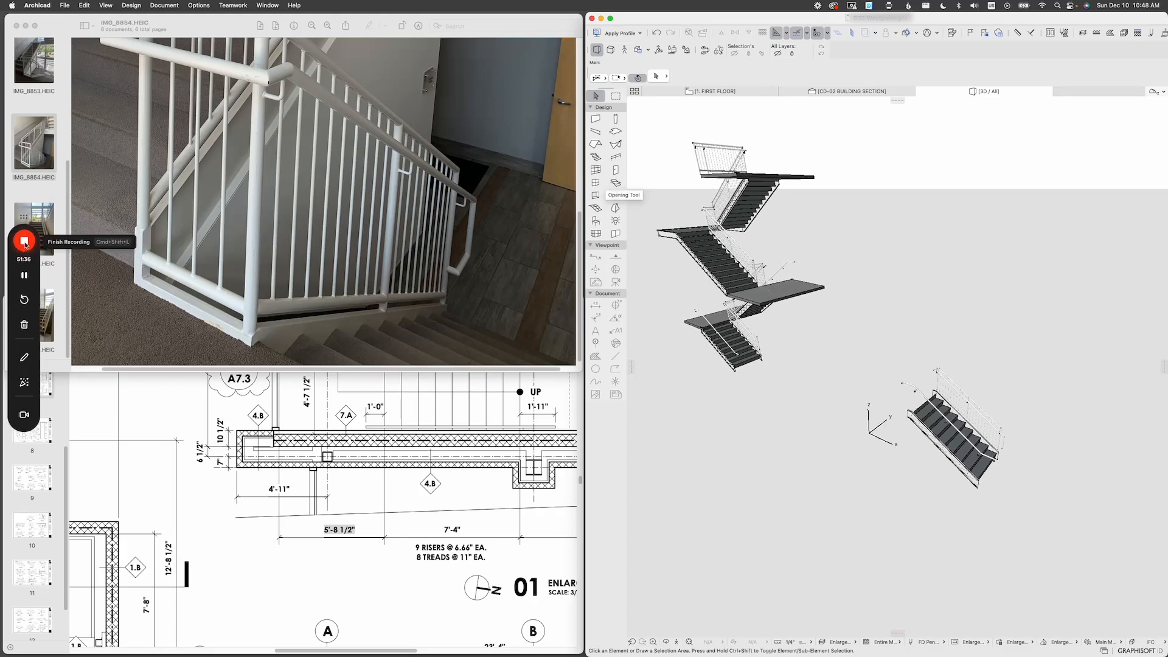